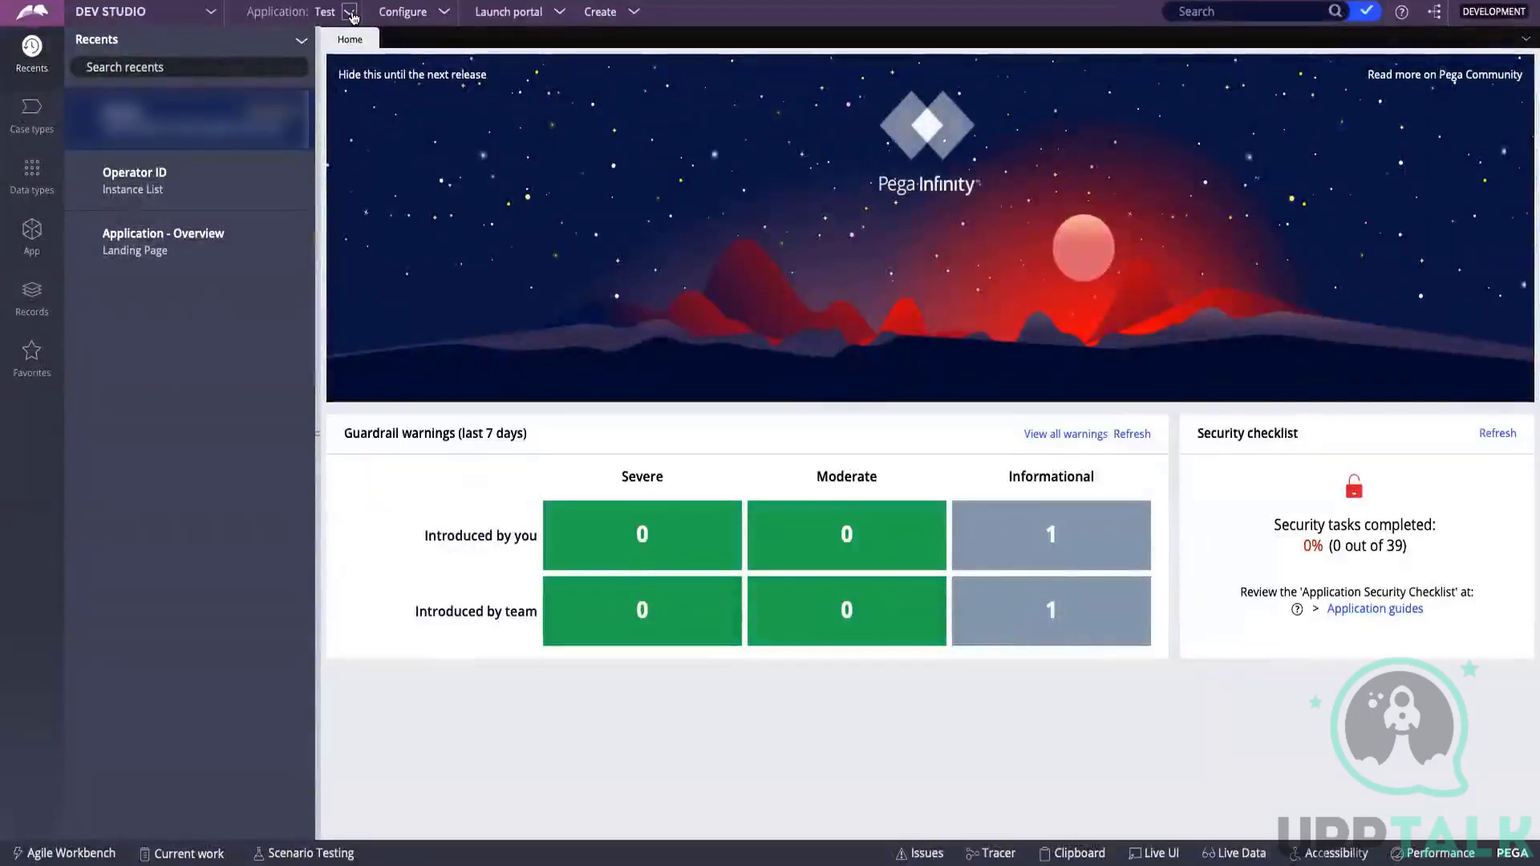
- Start a new application from the current Test application and choose to build it from scratch
click(350, 12)
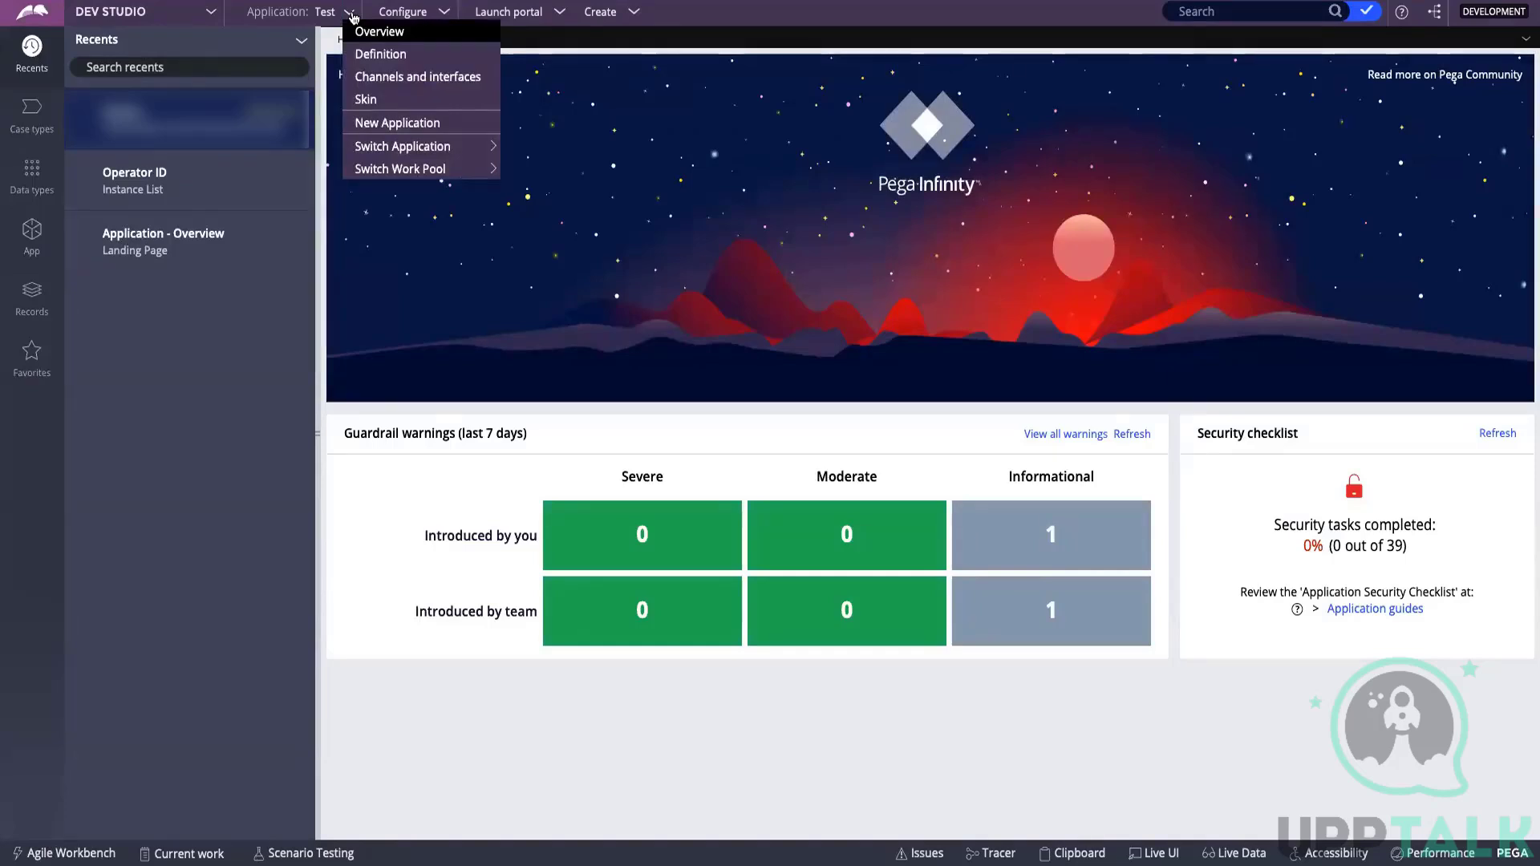
click(365, 124)
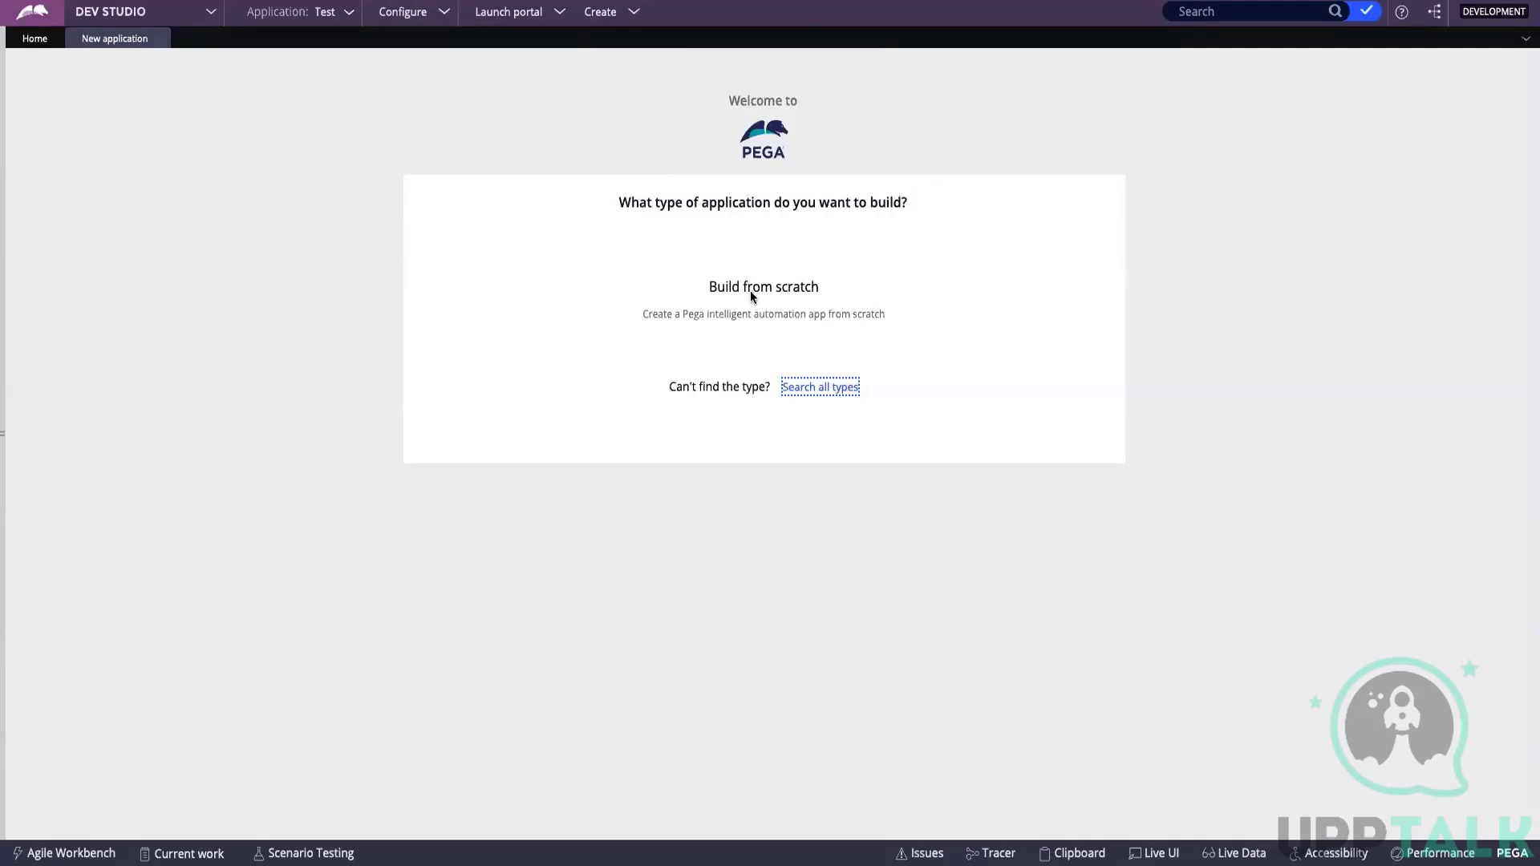
click(712, 298)
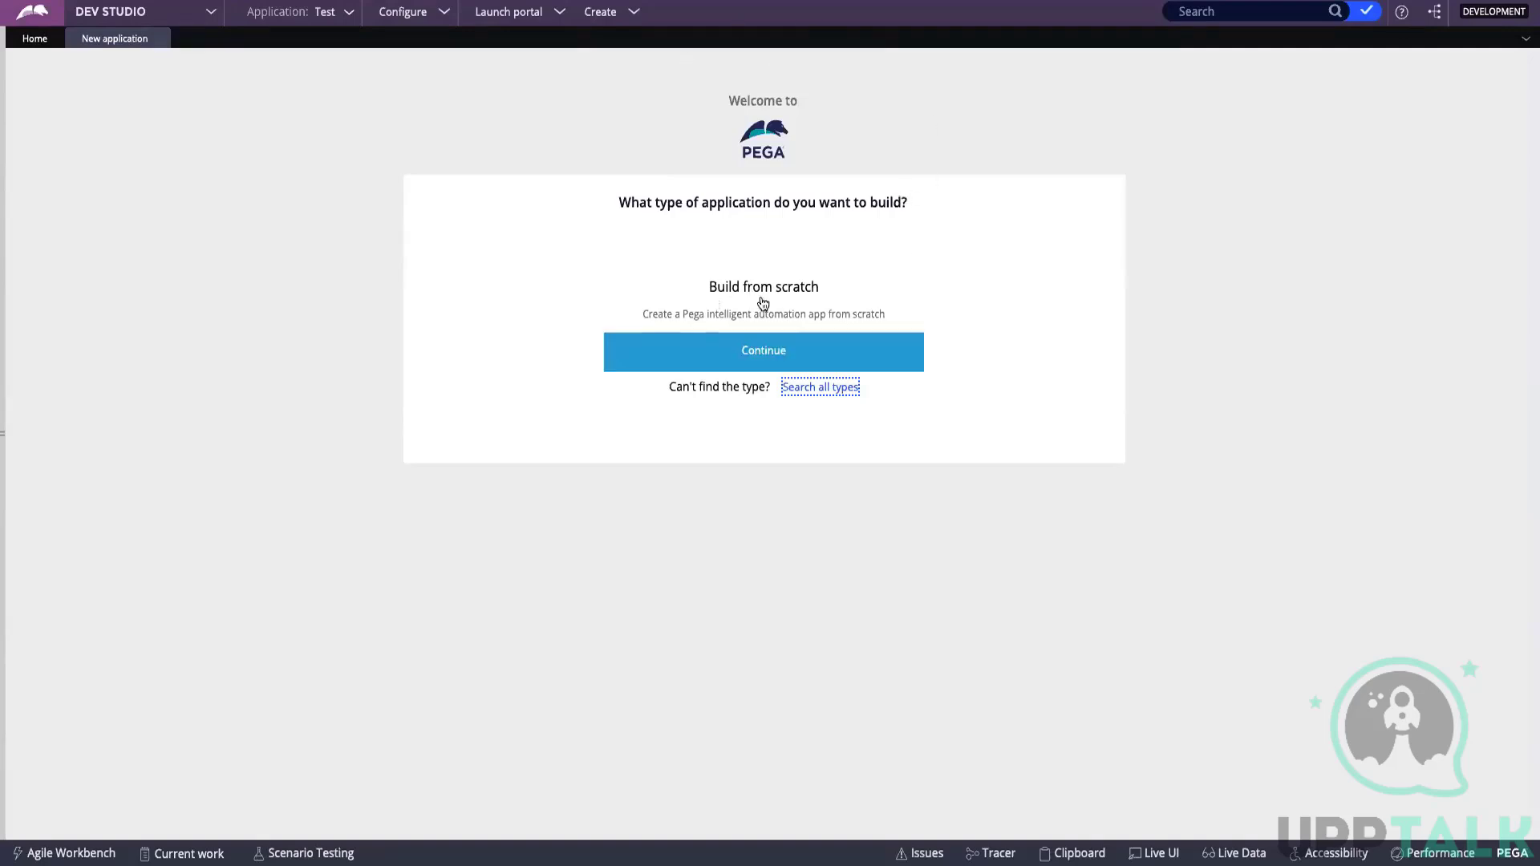
click(785, 357)
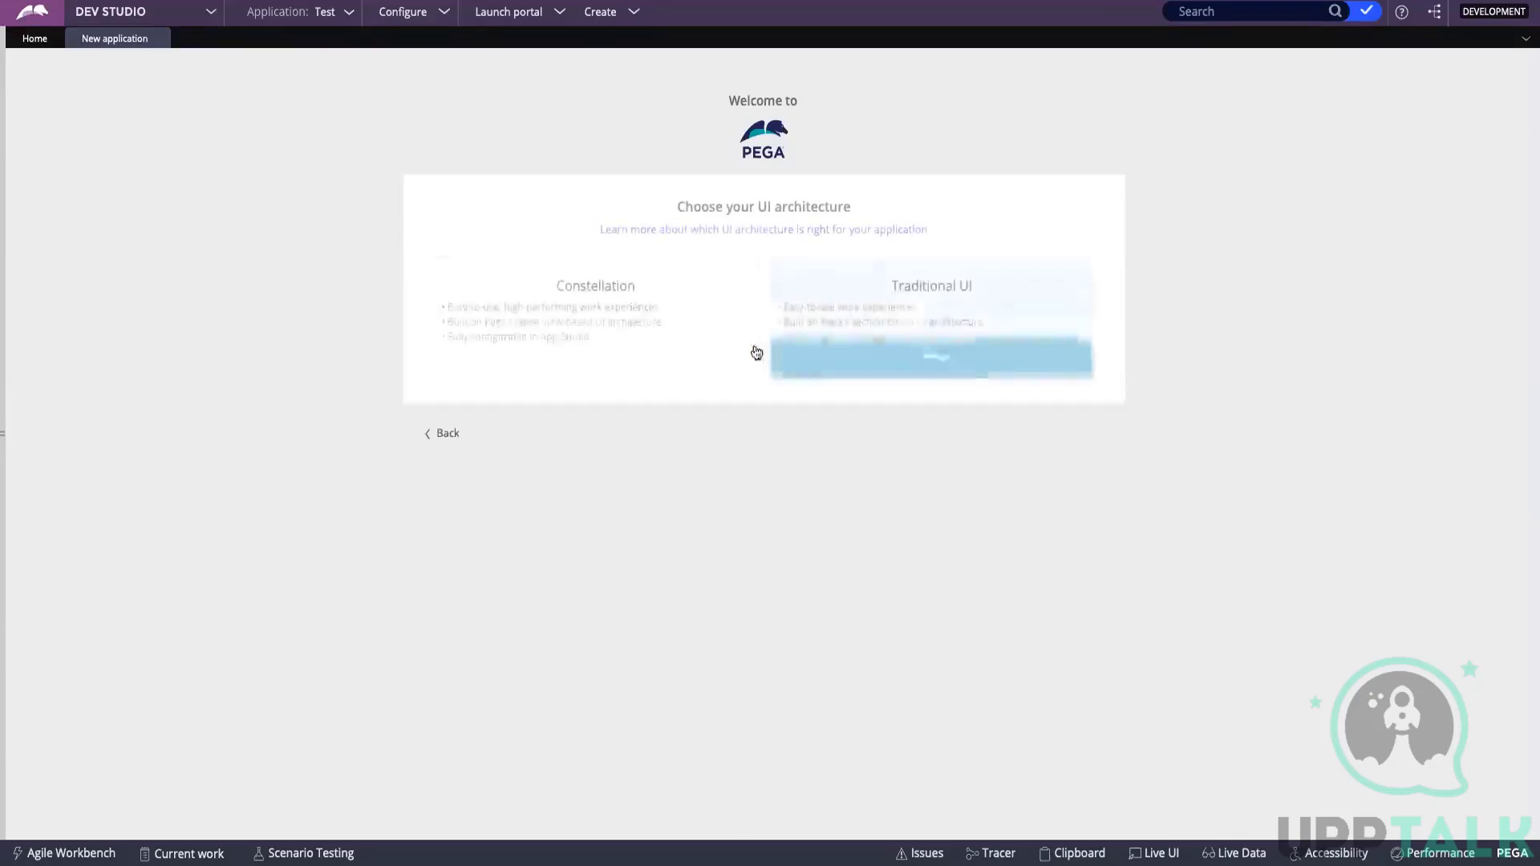
- Choose Traditional UI as the UI architecture for the new application
drag(683, 206, 872, 203)
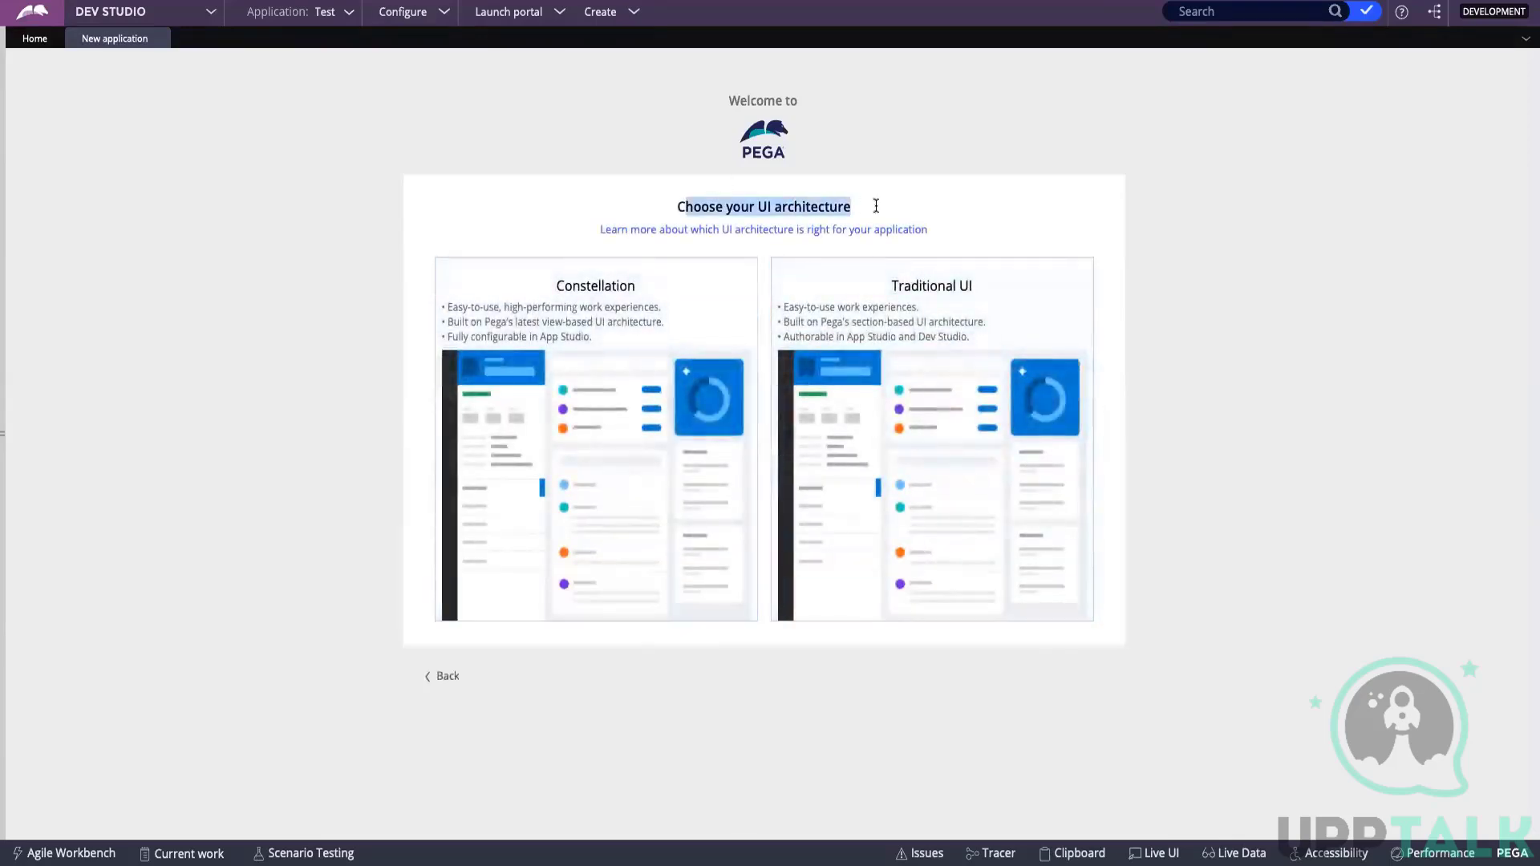
click(953, 248)
click(742, 291)
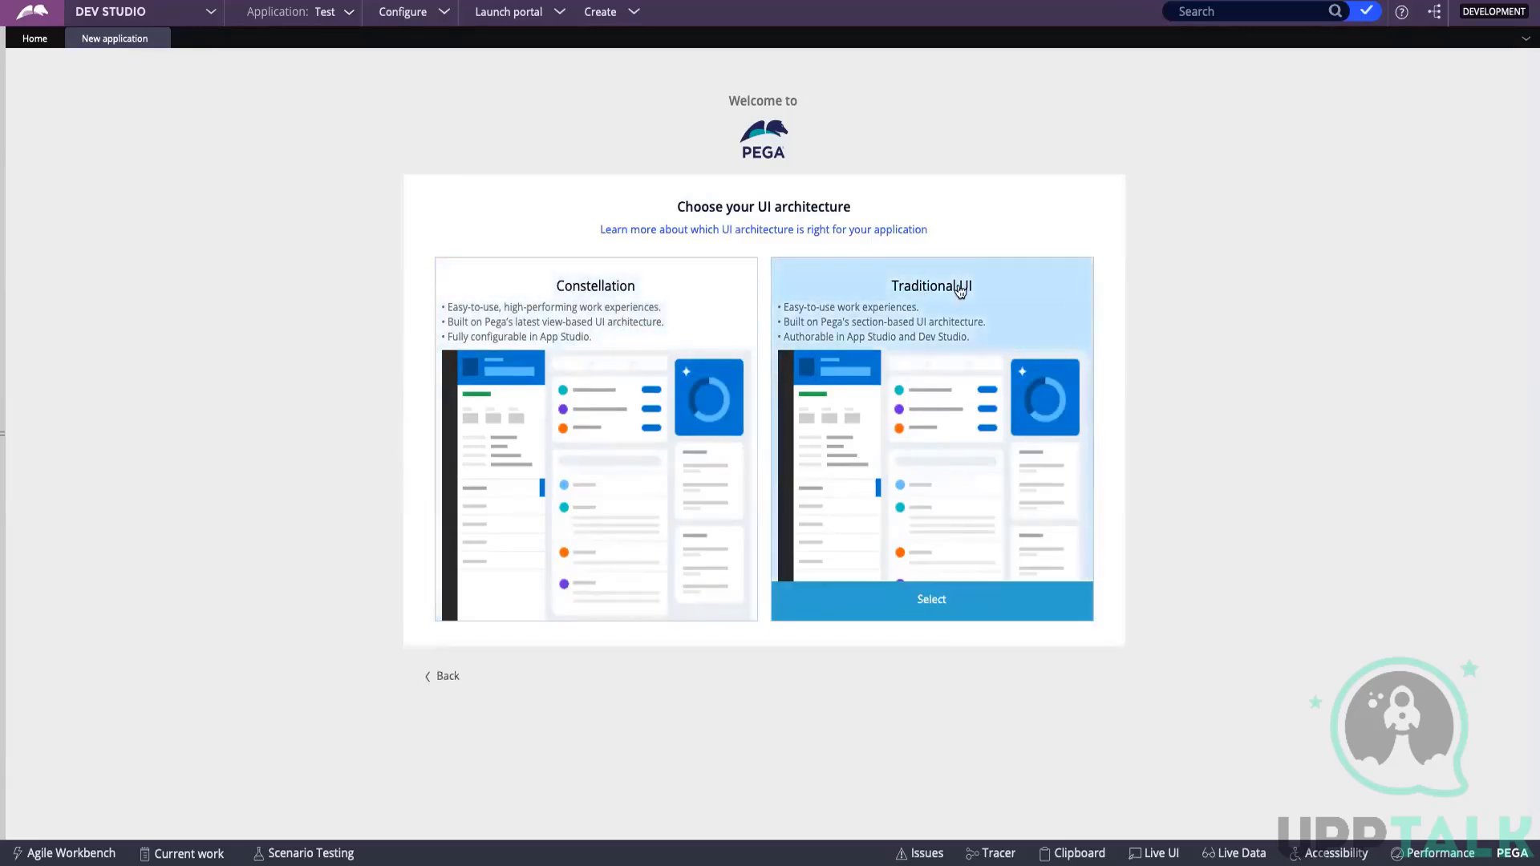
click(941, 611)
- Name the new application LifeCare
click(863, 257)
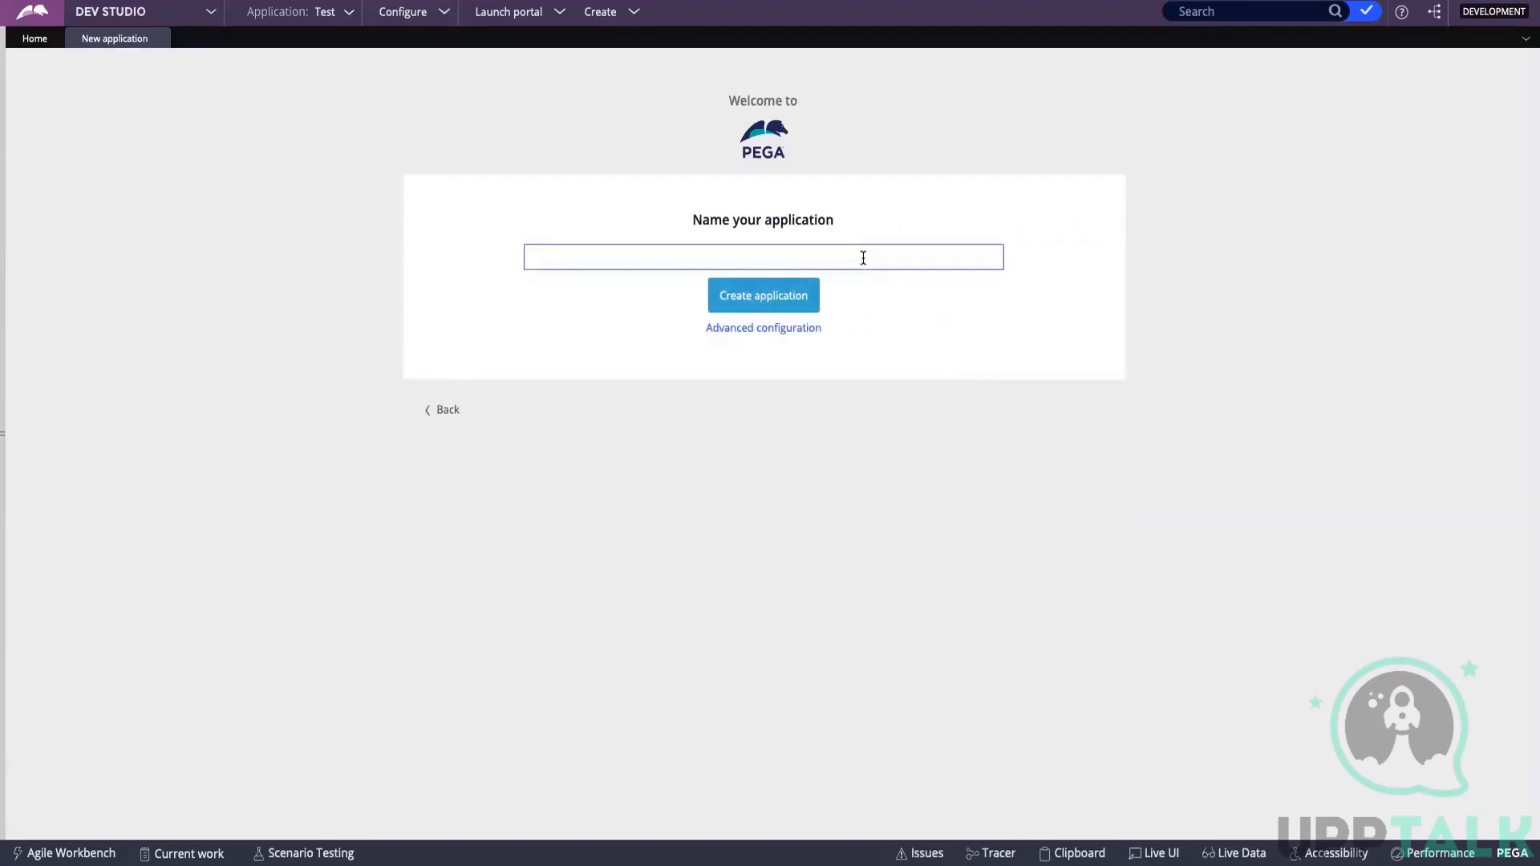
drag(690, 220, 852, 216)
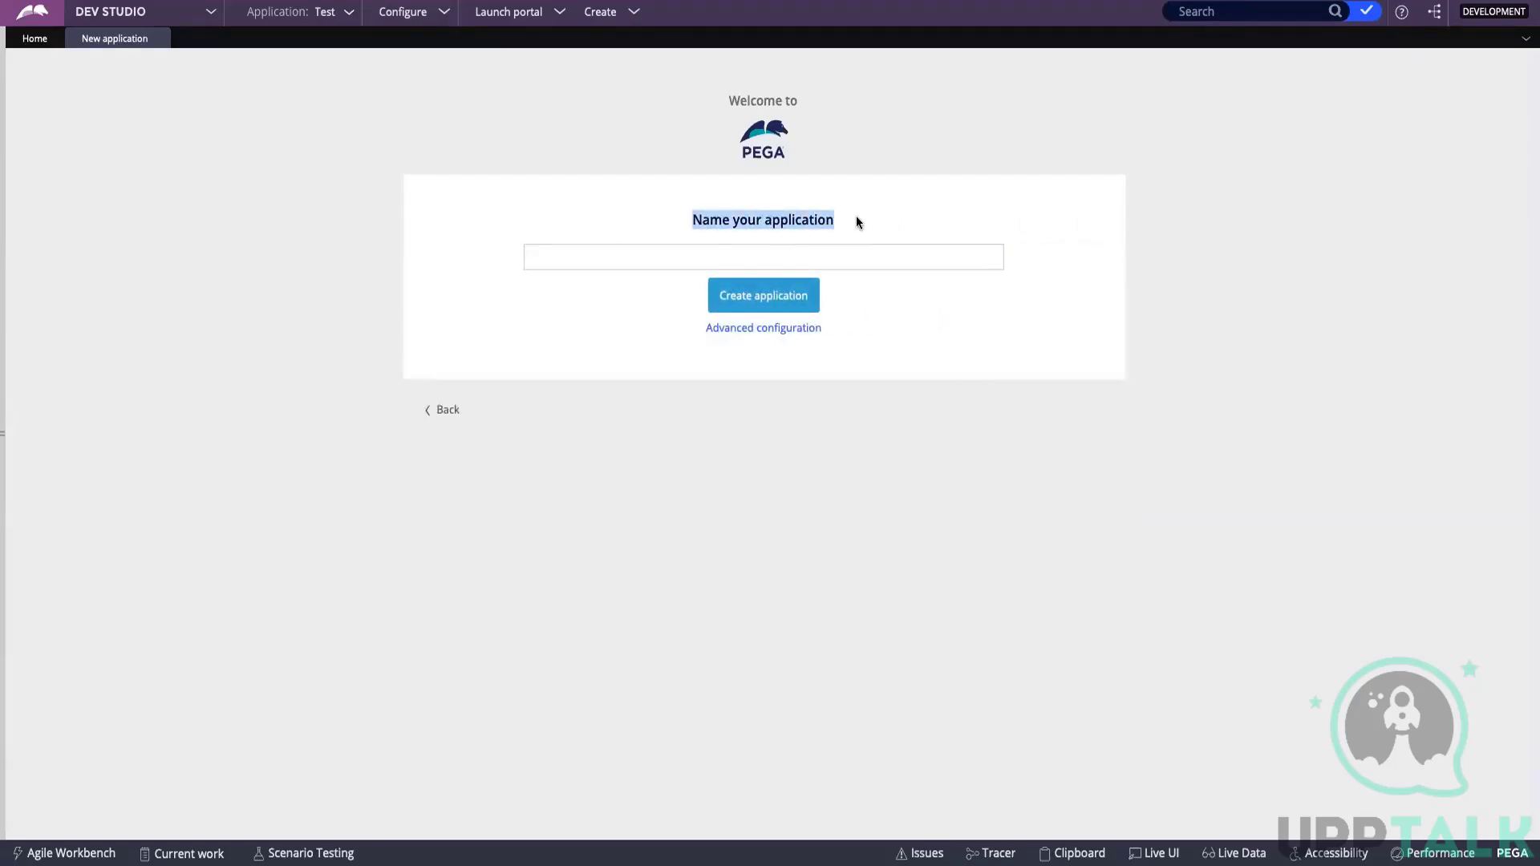
click(869, 238)
click(865, 245)
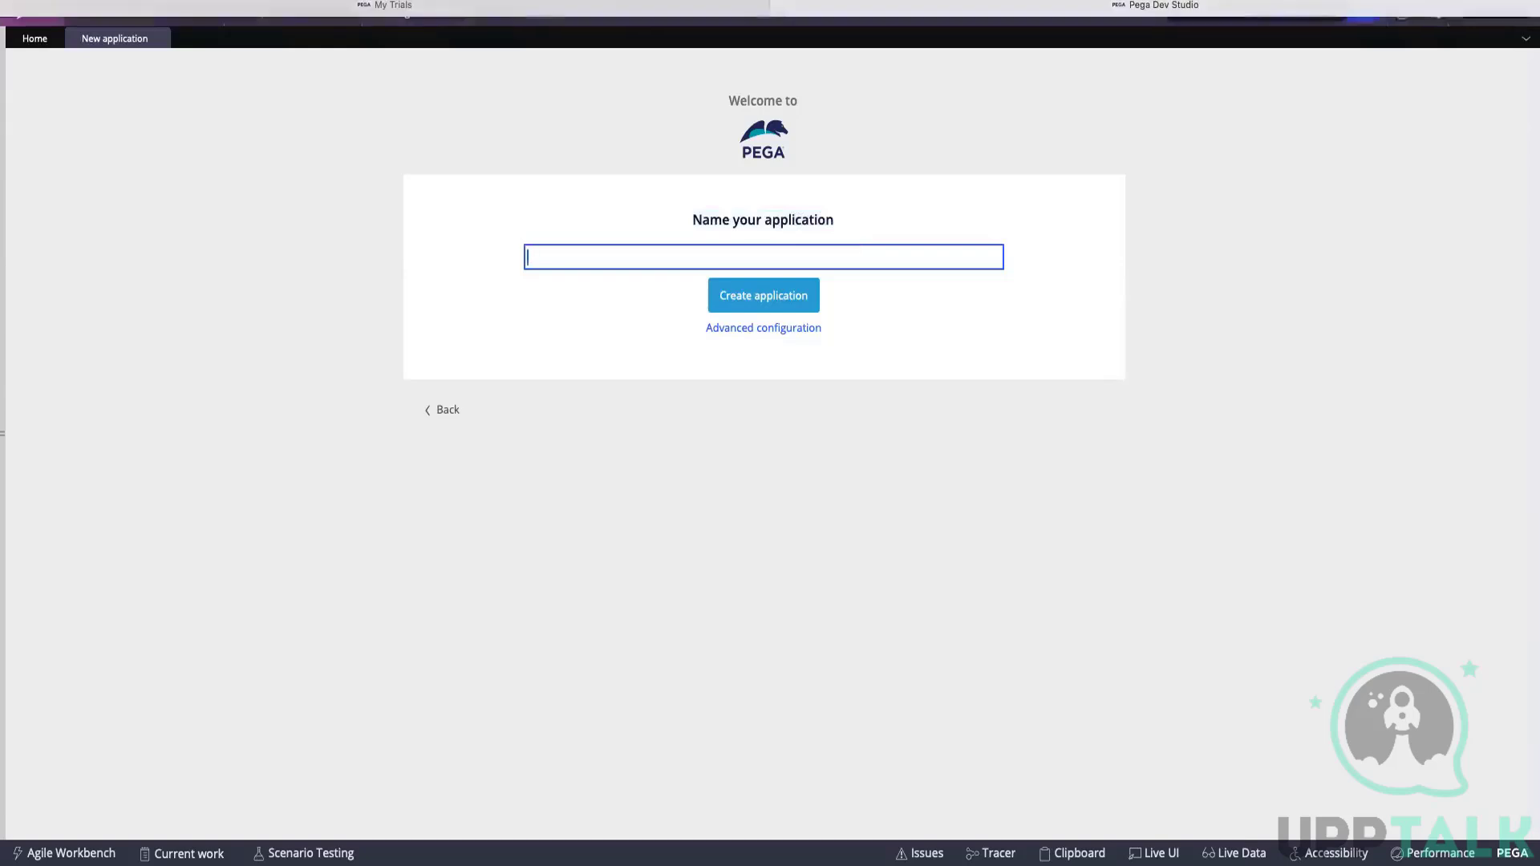
text(care)
double_click(575, 254)
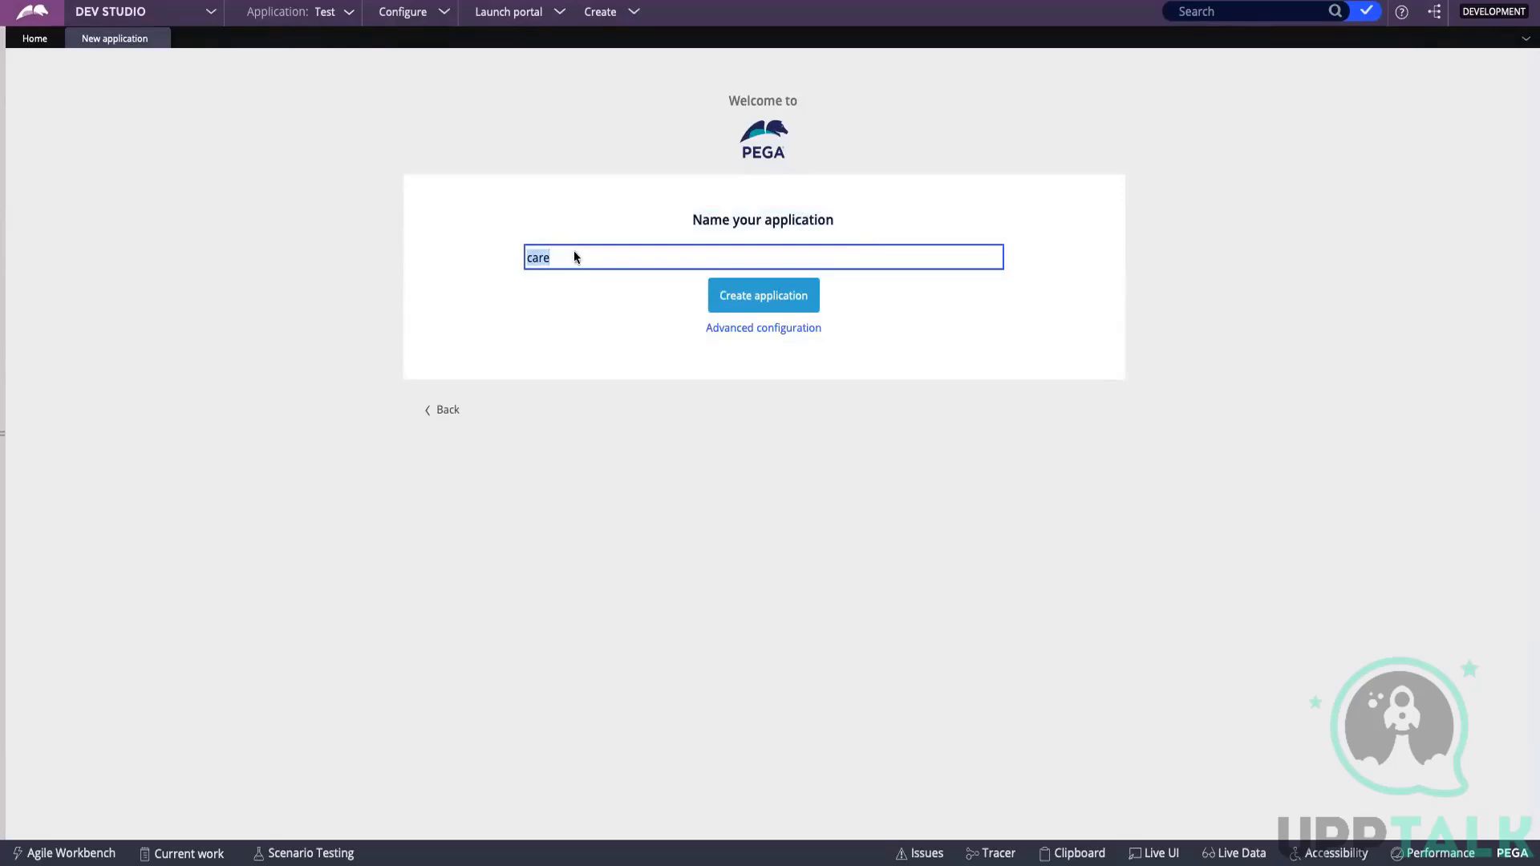
text(LifeCare)
click(580, 324)
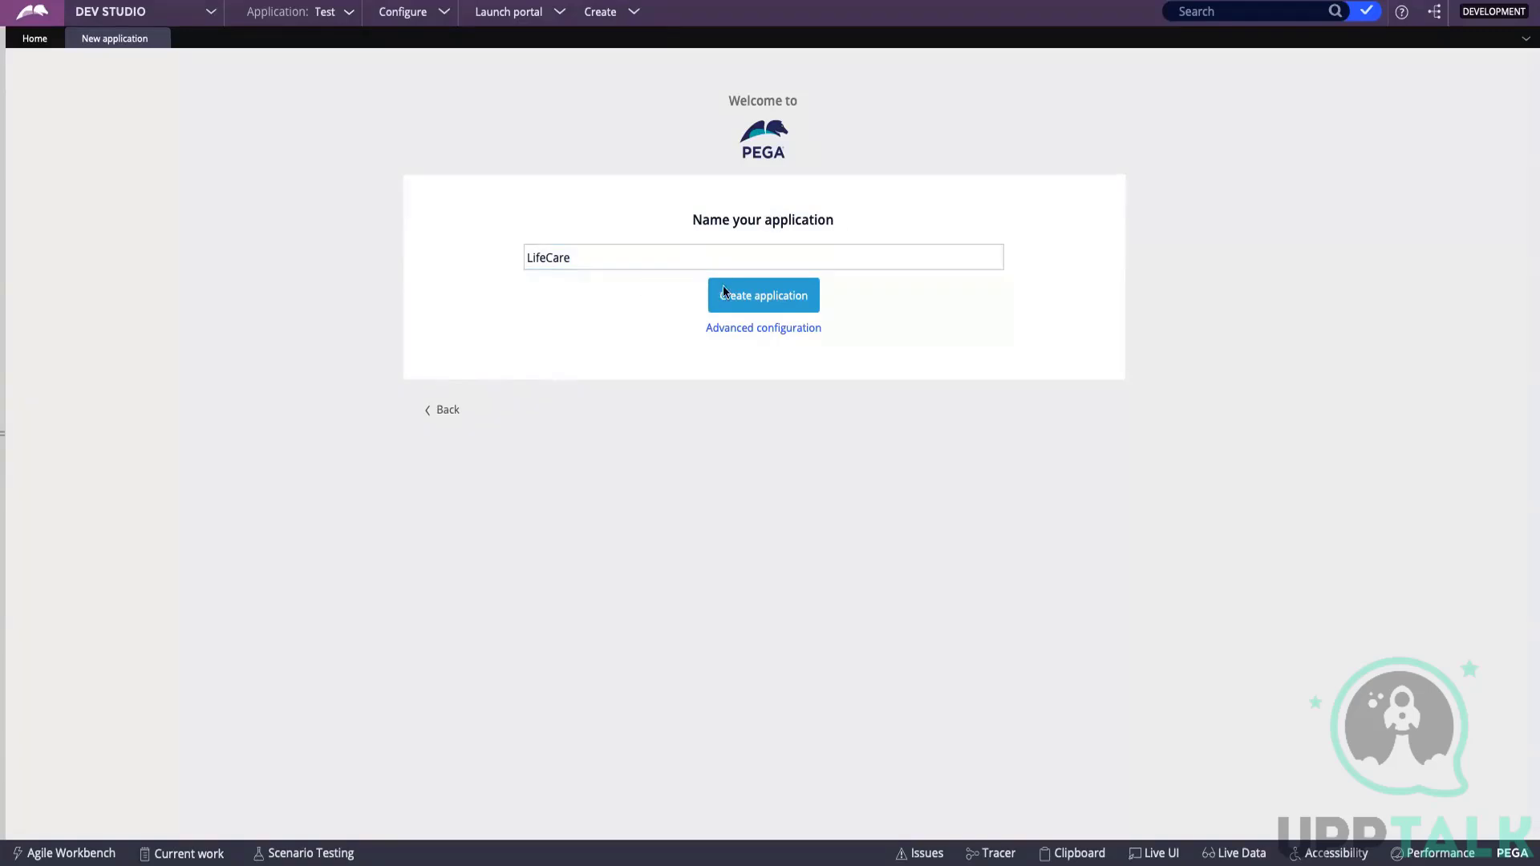
- Open the advanced configuration and set the application ID to LifeCareApp
click(762, 330)
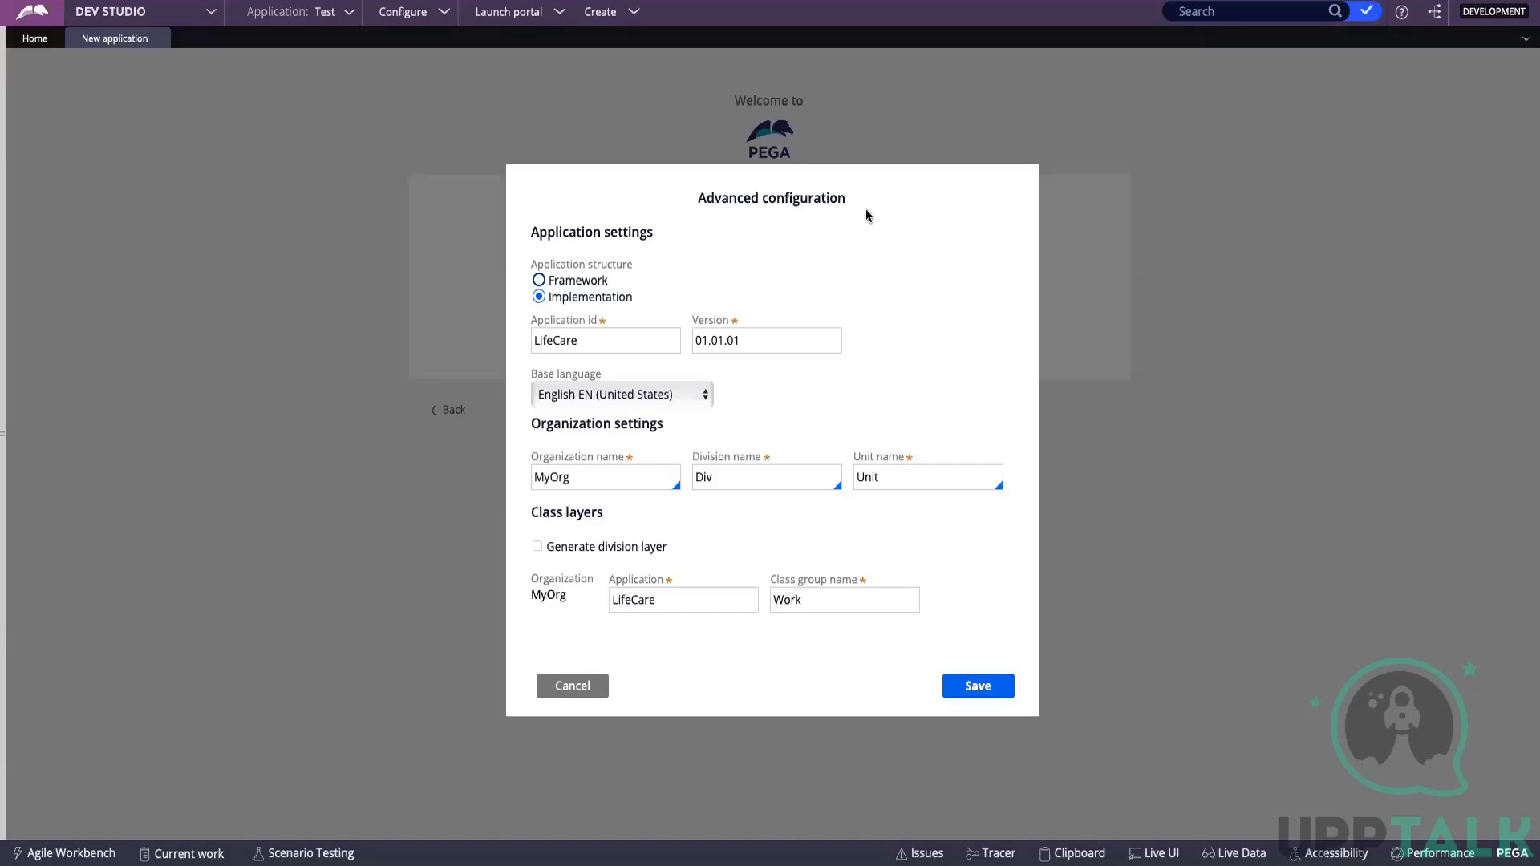
click(550, 336)
click(590, 343)
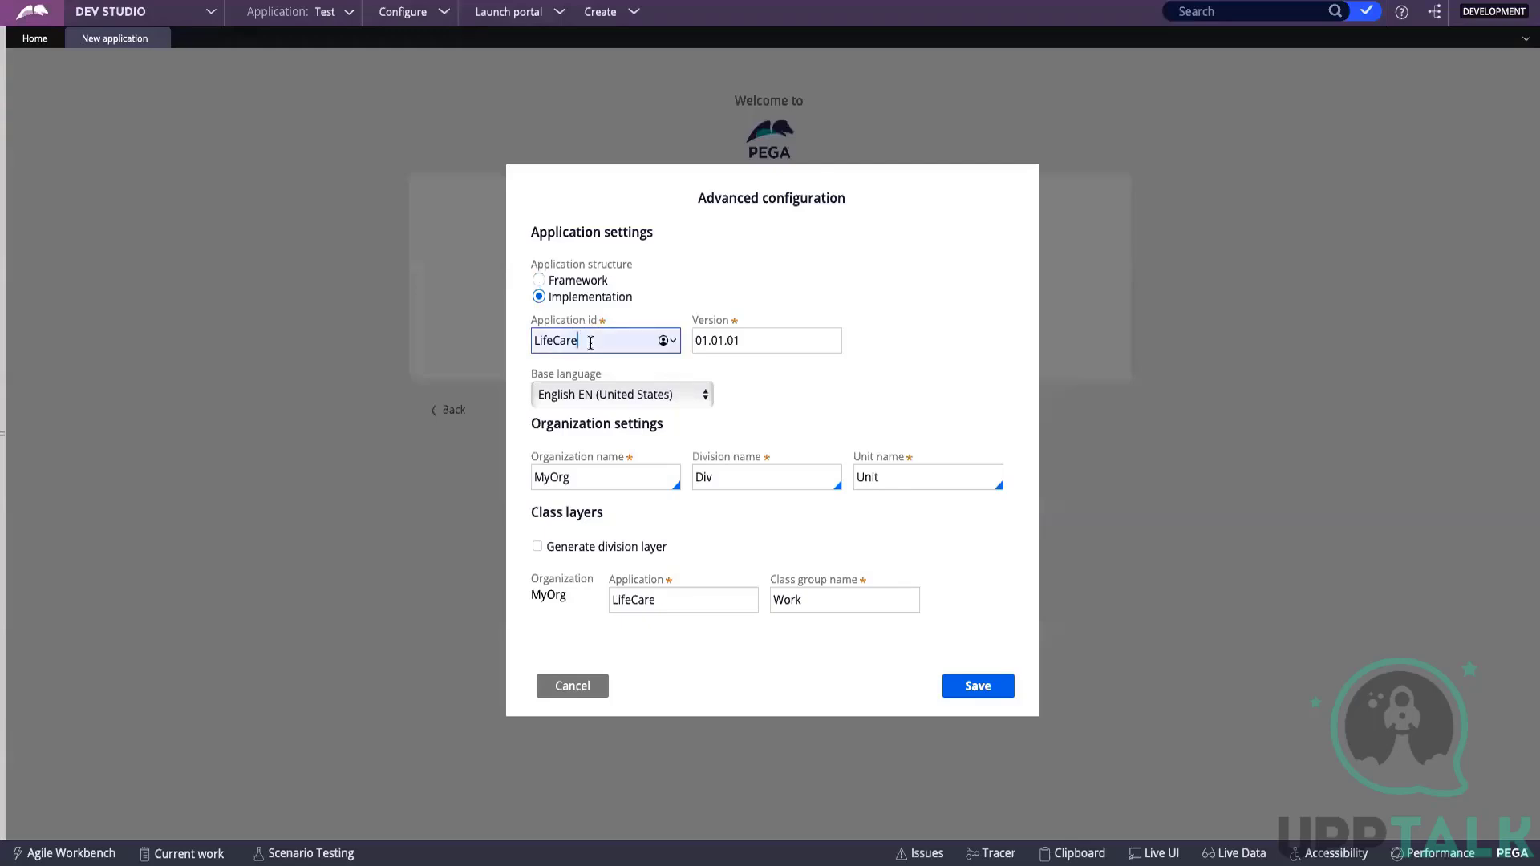
text(App)
click(694, 341)
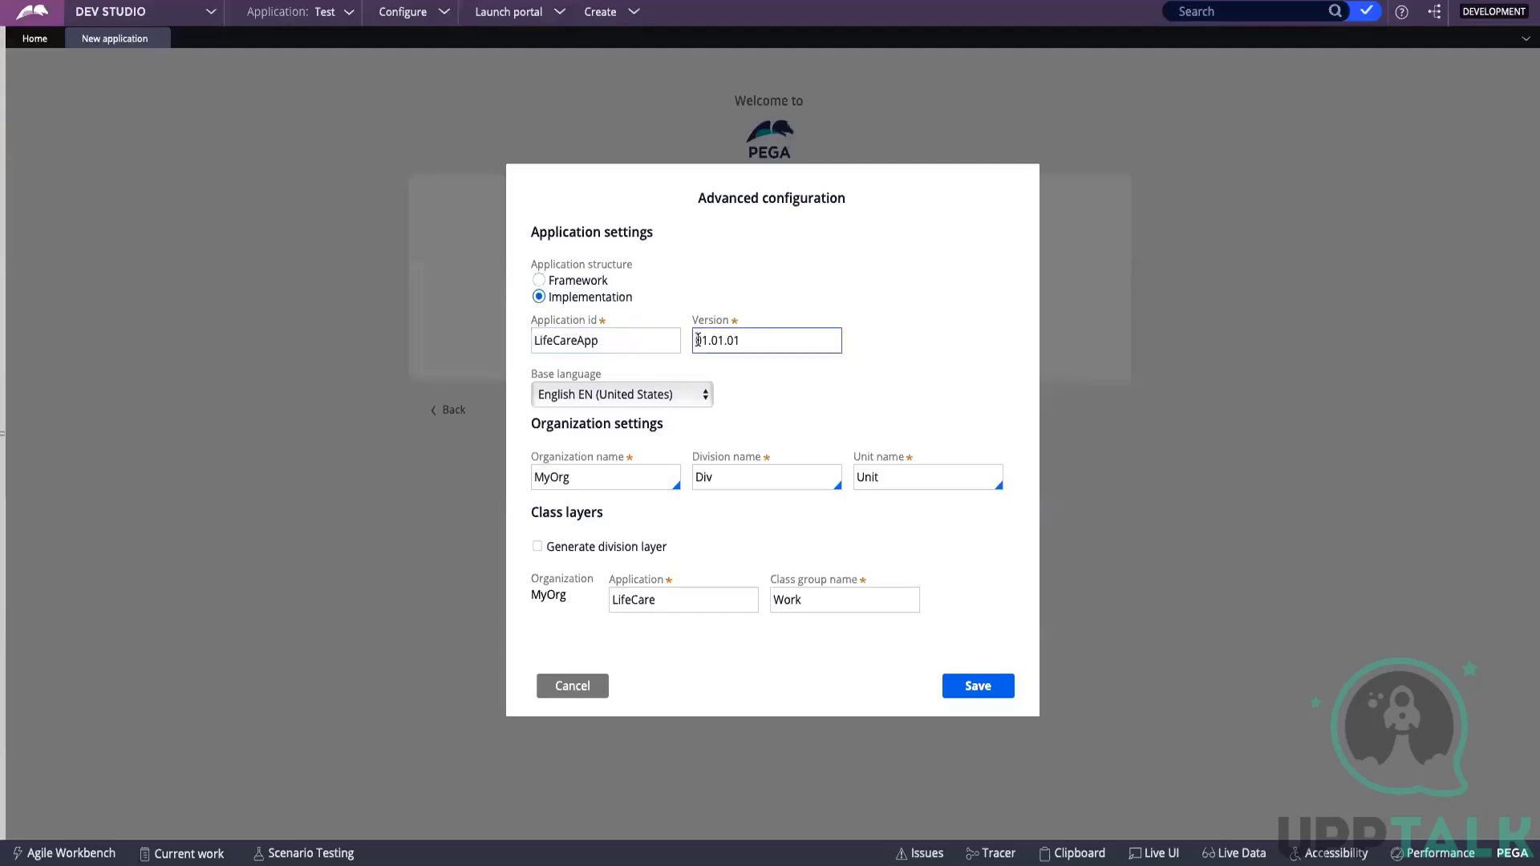
drag(694, 341, 770, 343)
click(960, 348)
- Set the organization name to Cares in the organization settings
double_click(588, 473)
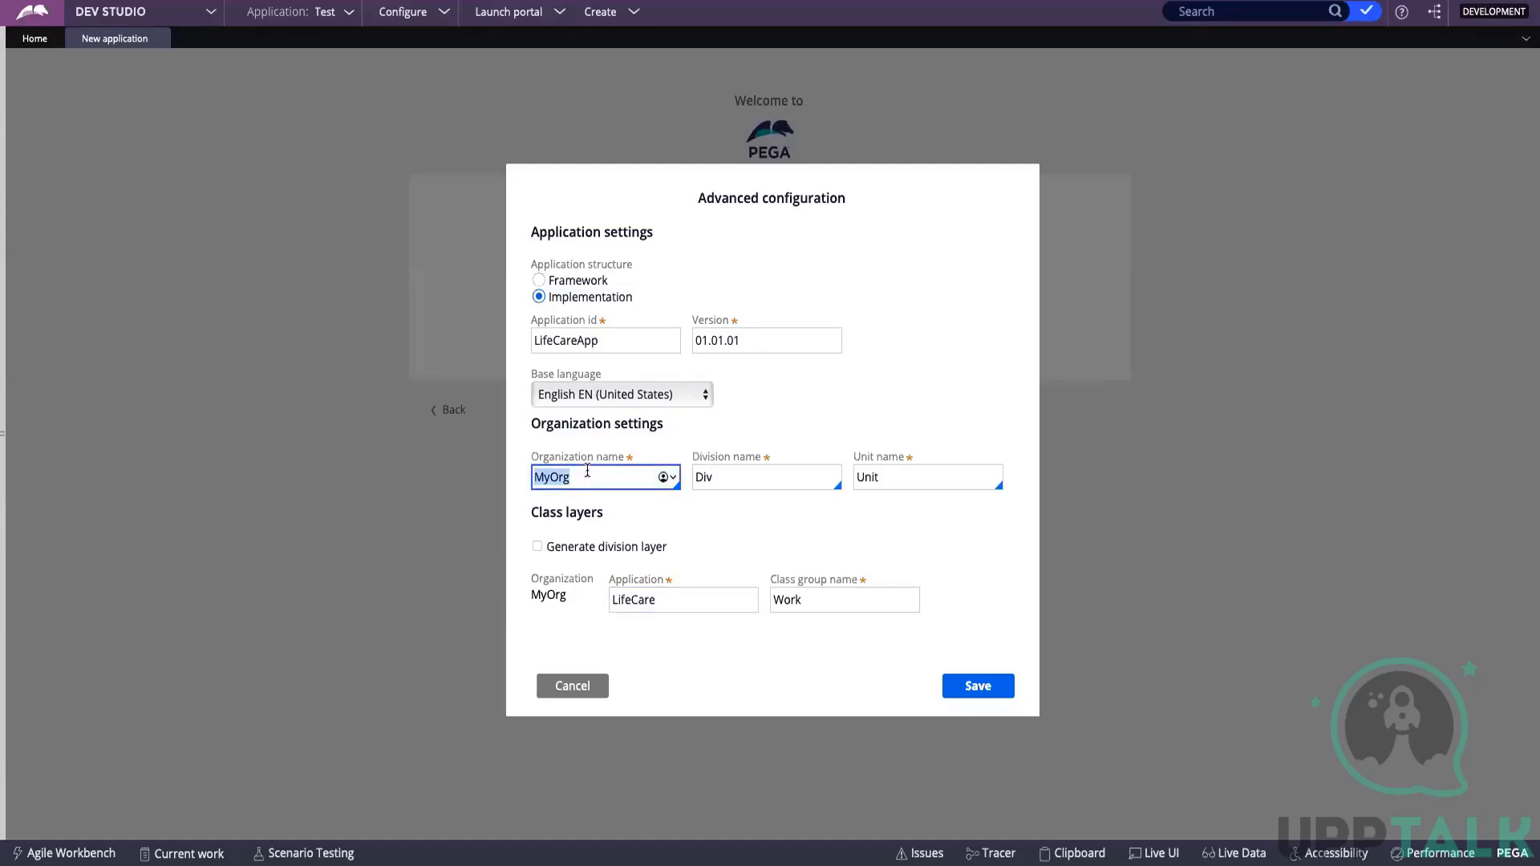
key(BackSpace)
text(CC)
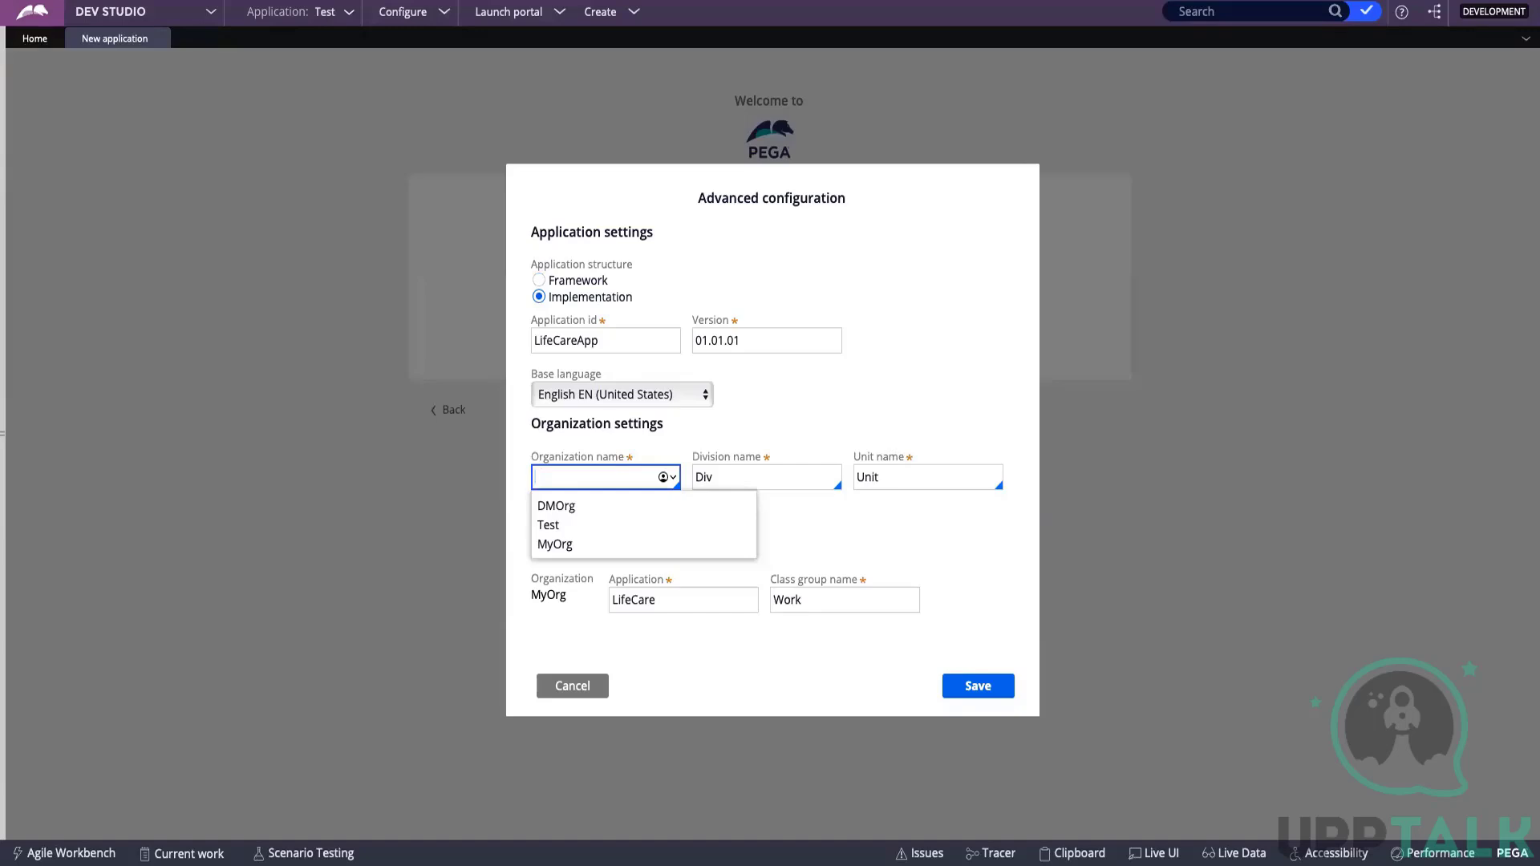
text(L)
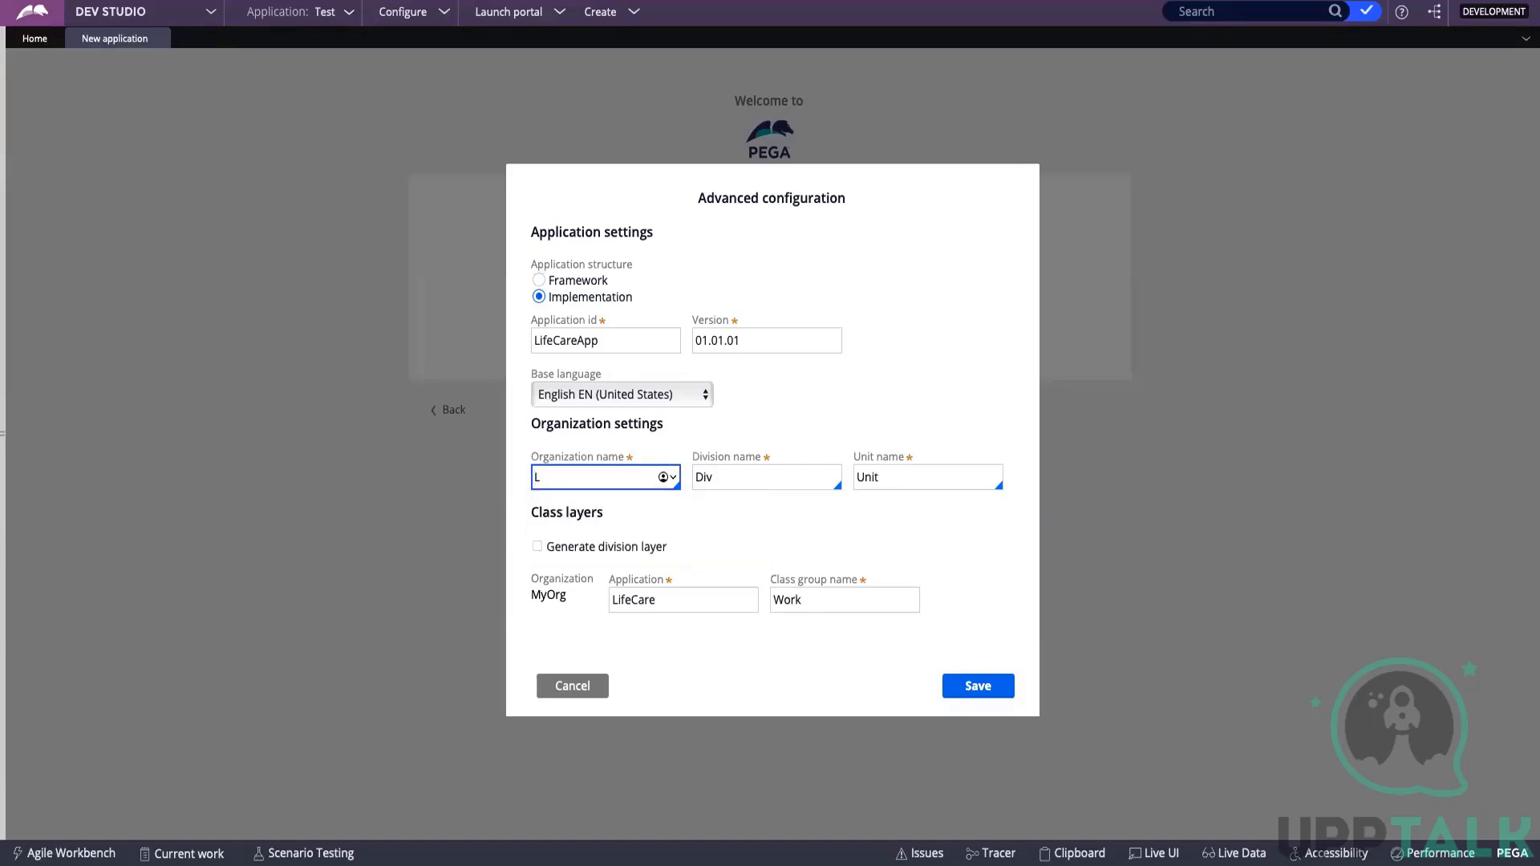
key(BackSpace)
text(Cares)
click(832, 516)
- Set the division name to Claims in the organization settings
click(712, 484)
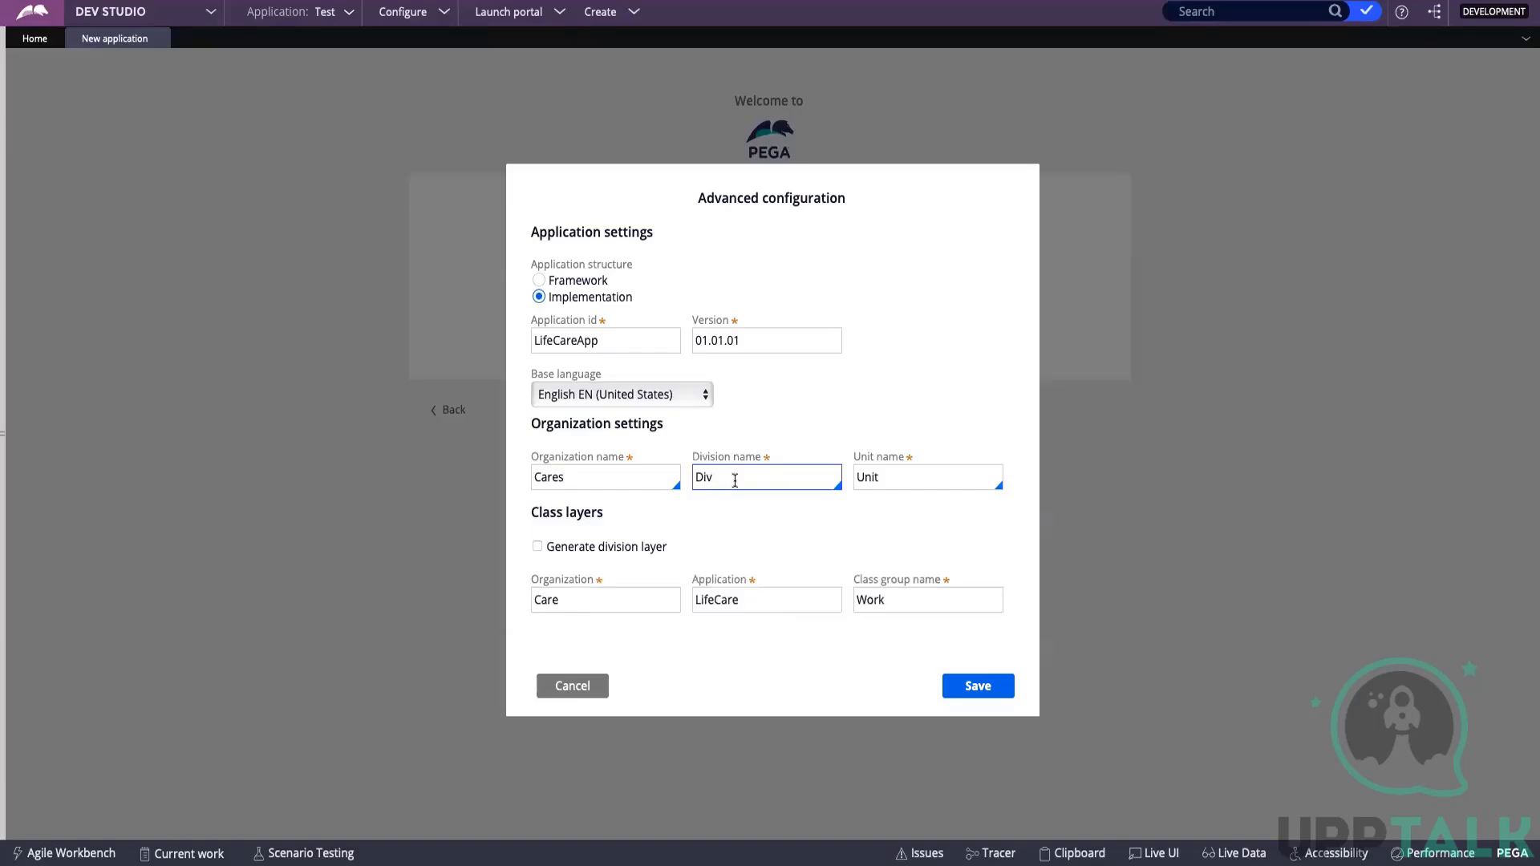
double_click(735, 480)
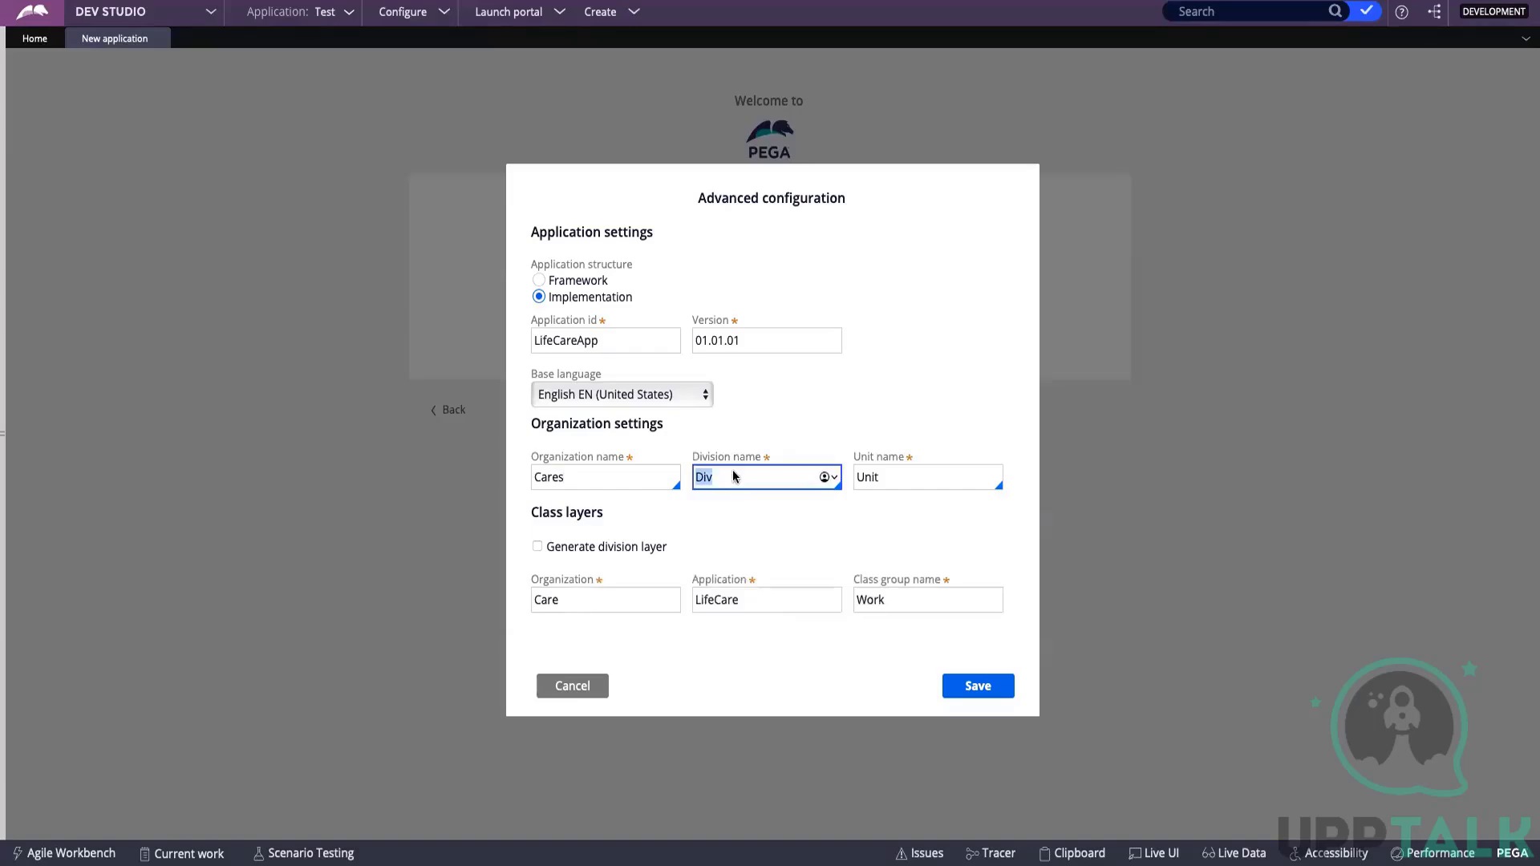
key(BackSpace)
text(Claims)
click(781, 542)
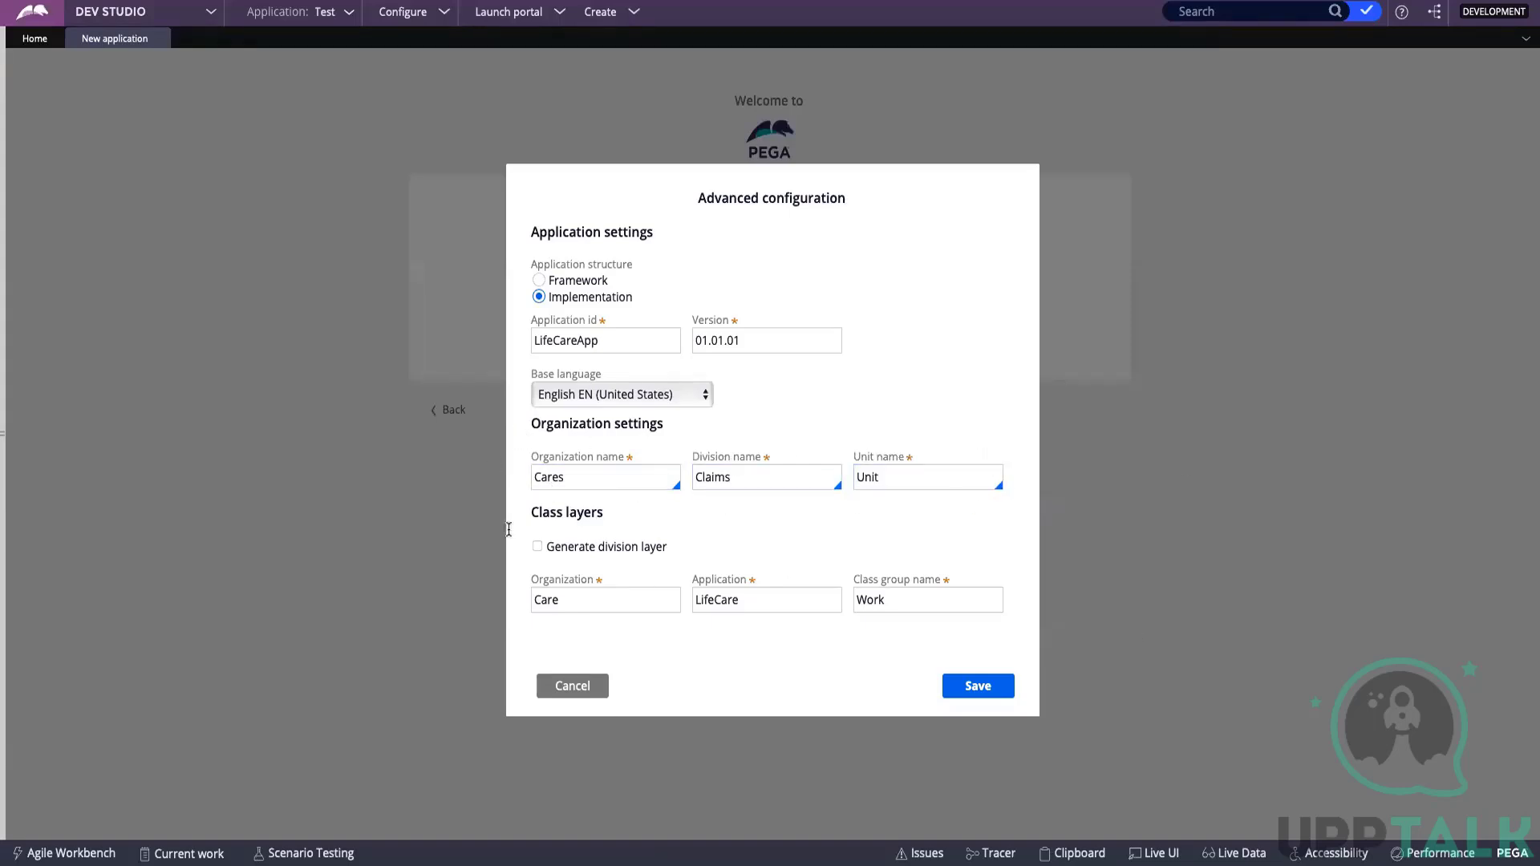
- Set the application name in the class layers to LifeCareApp and keep Work as the class group name
drag(528, 511, 650, 512)
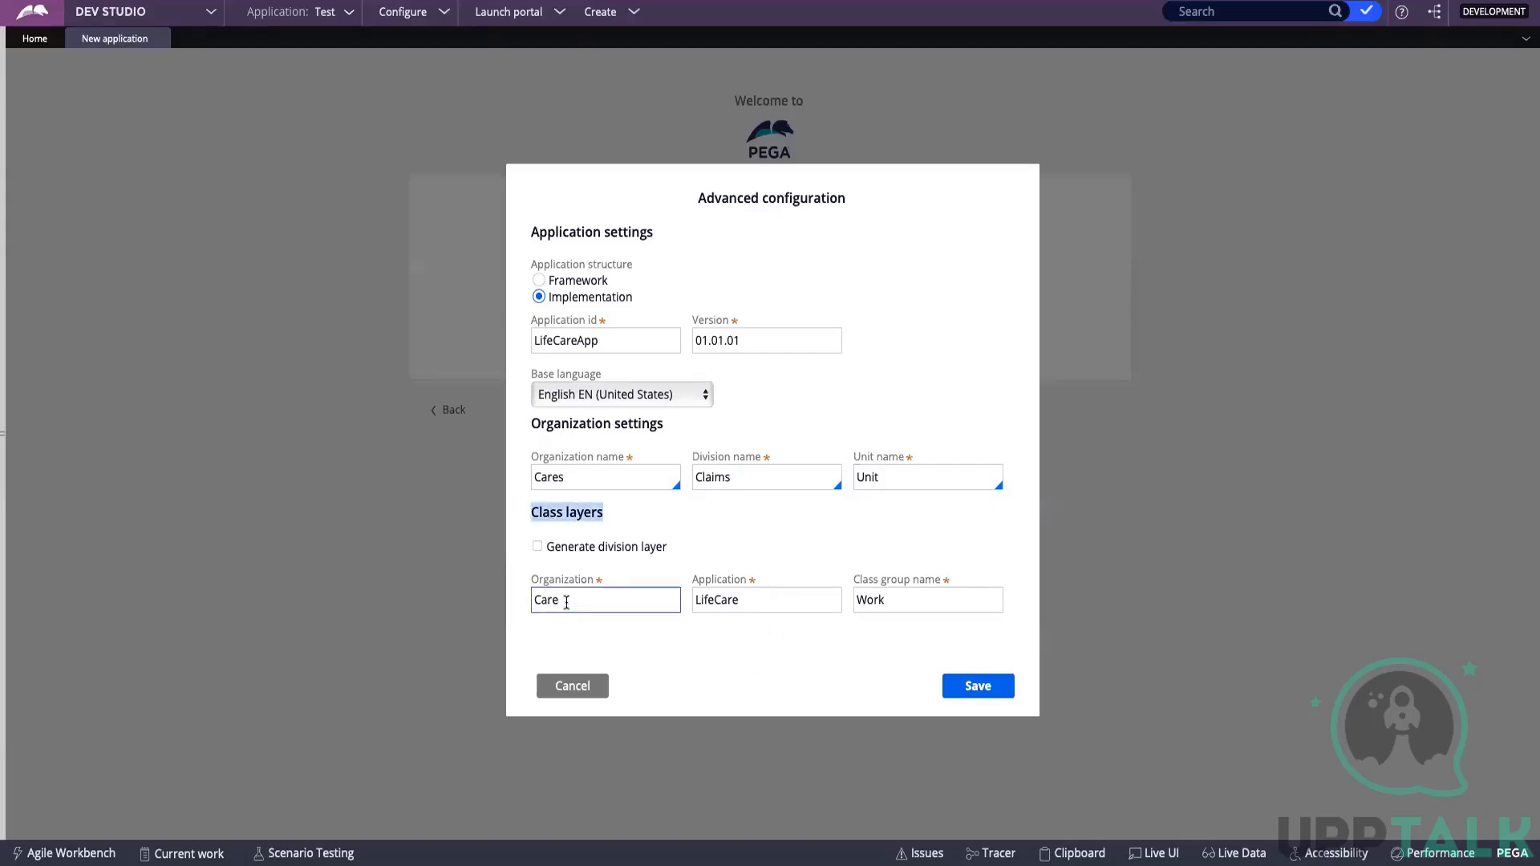
drag(564, 601, 528, 601)
click(611, 634)
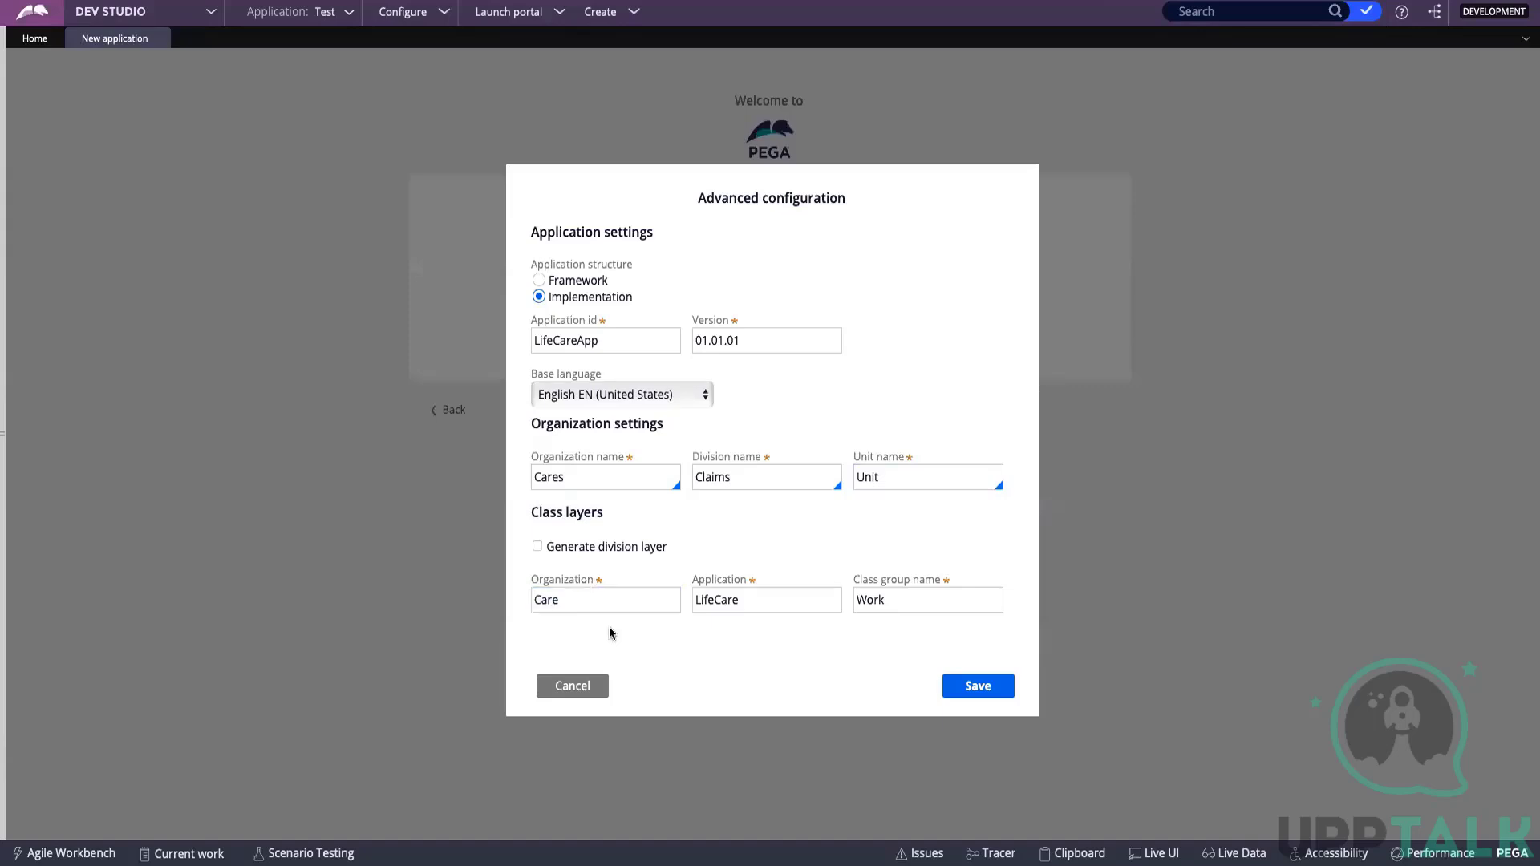
click(746, 610)
text(App)
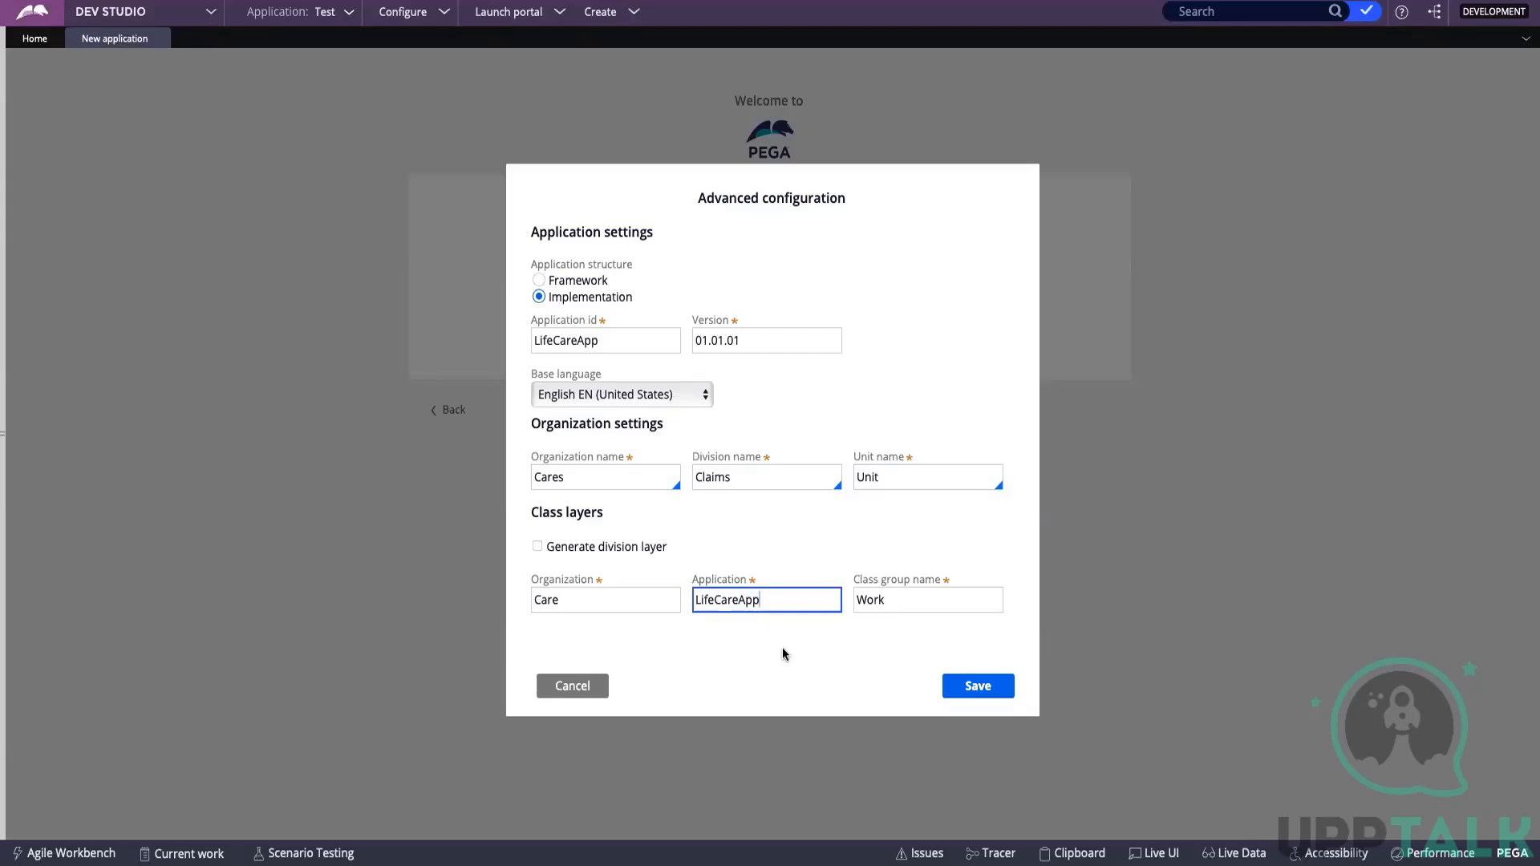
click(783, 654)
click(865, 616)
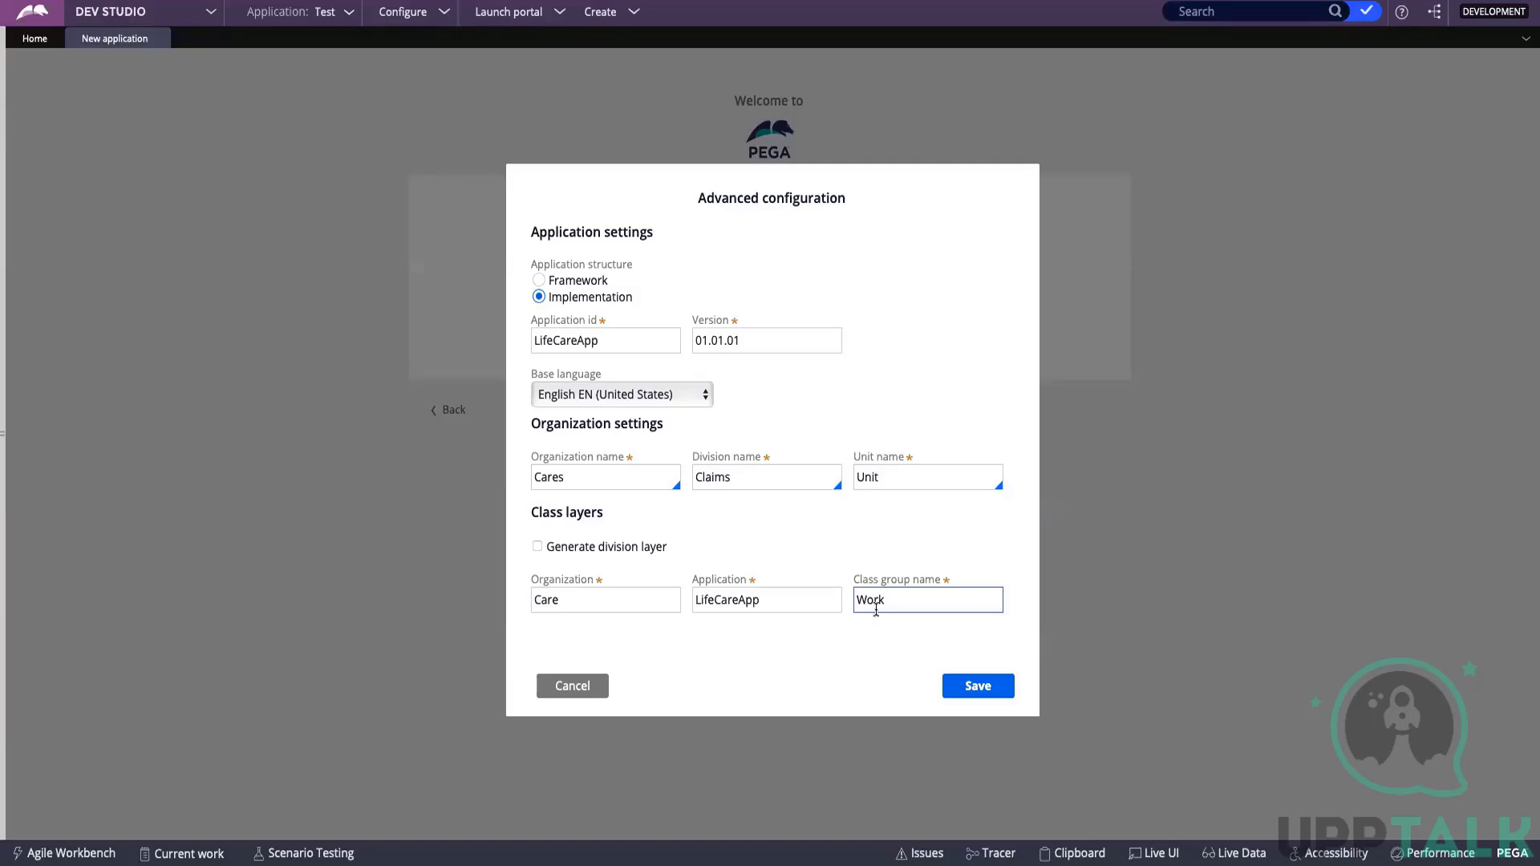
drag(888, 599, 858, 599)
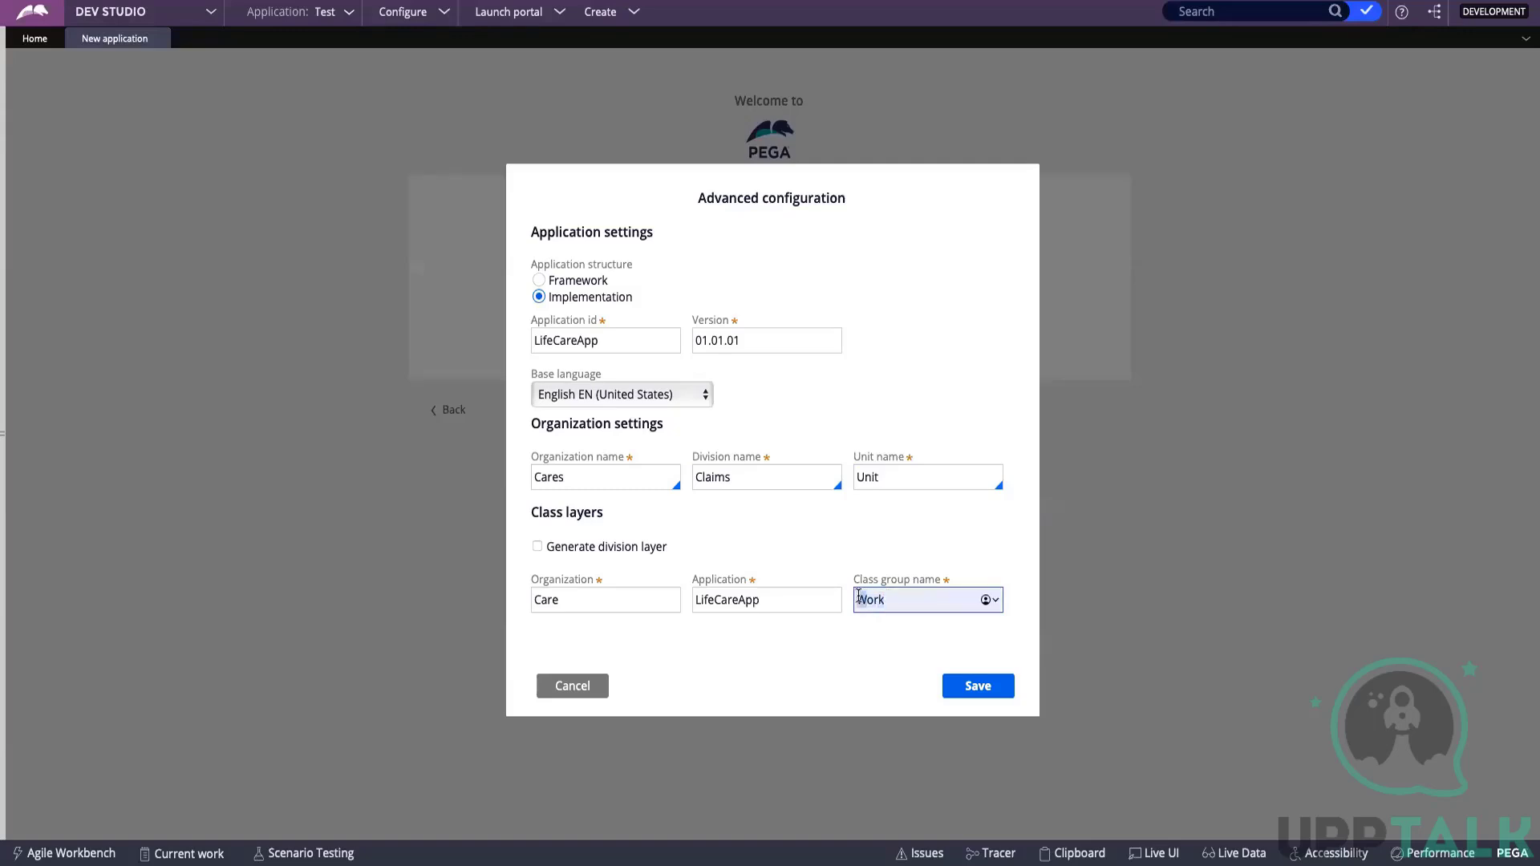
double_click(862, 641)
double_click(891, 594)
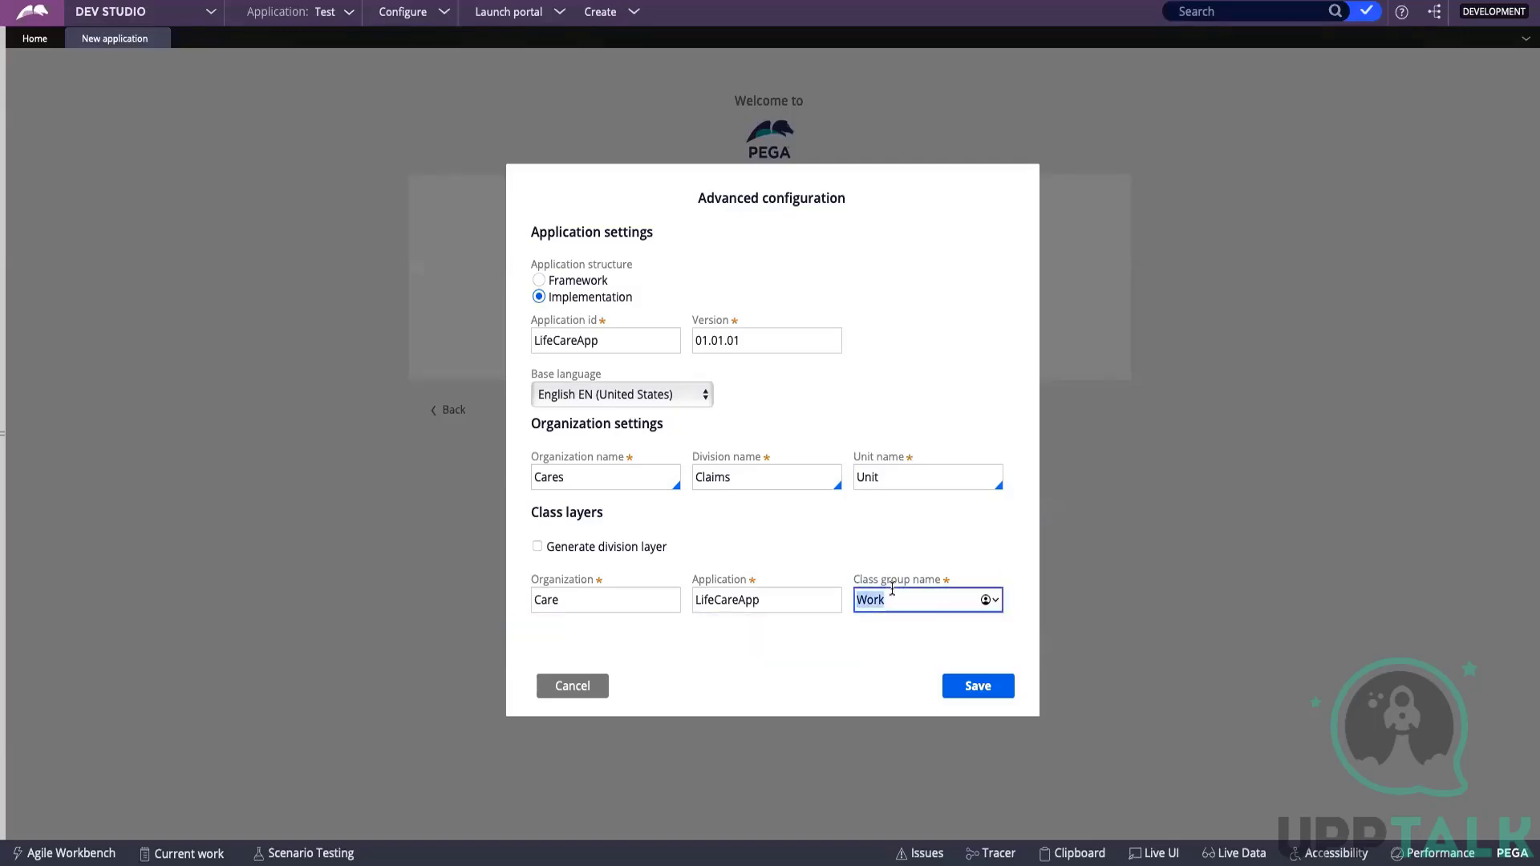
click(879, 554)
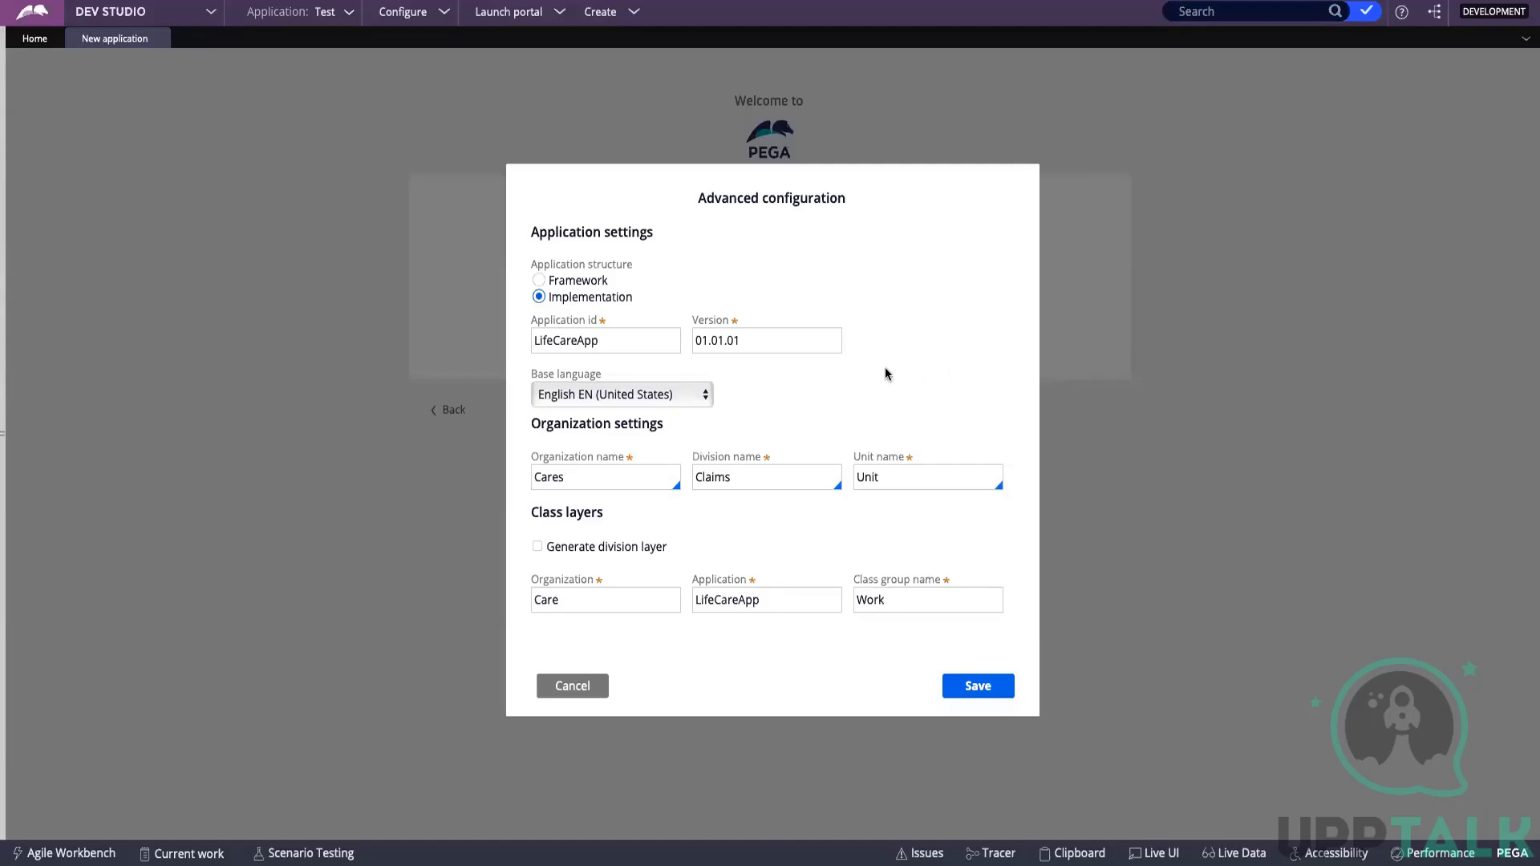
- Save the advanced configuration and create the LifeCare application
click(965, 695)
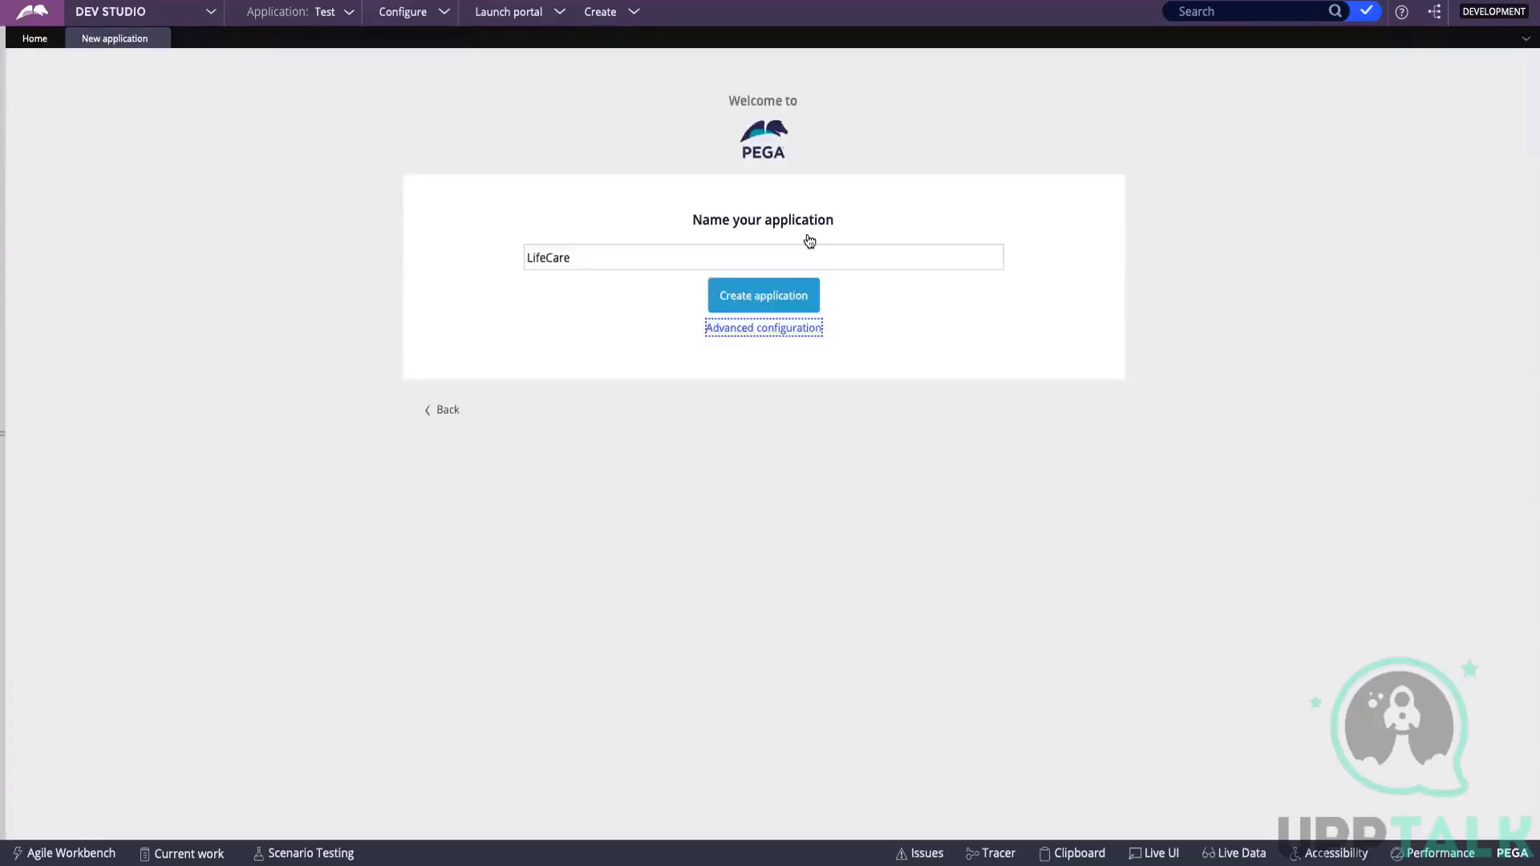
click(619, 260)
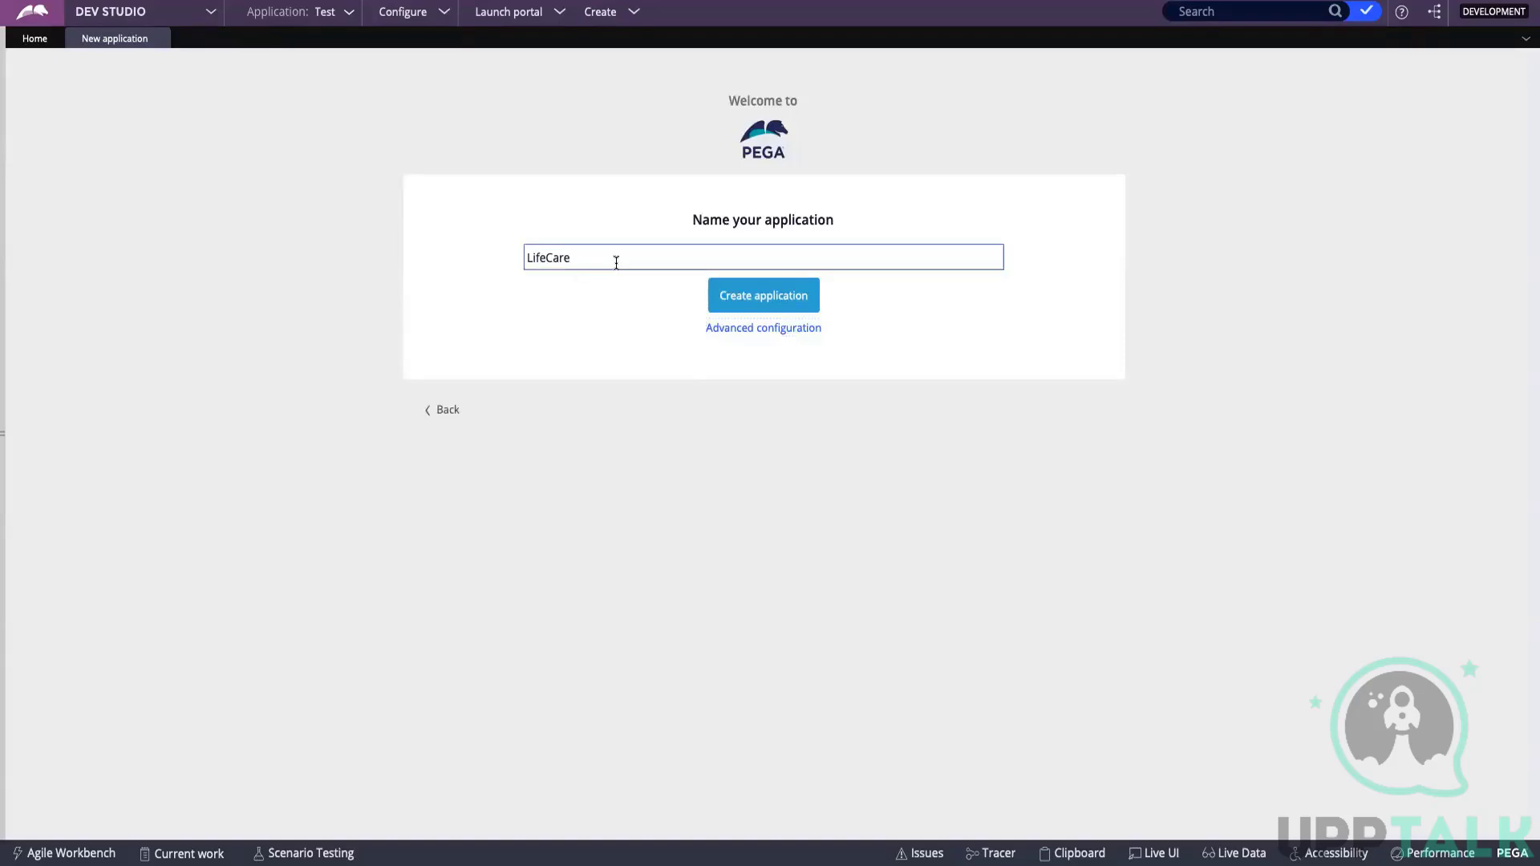
click(751, 301)
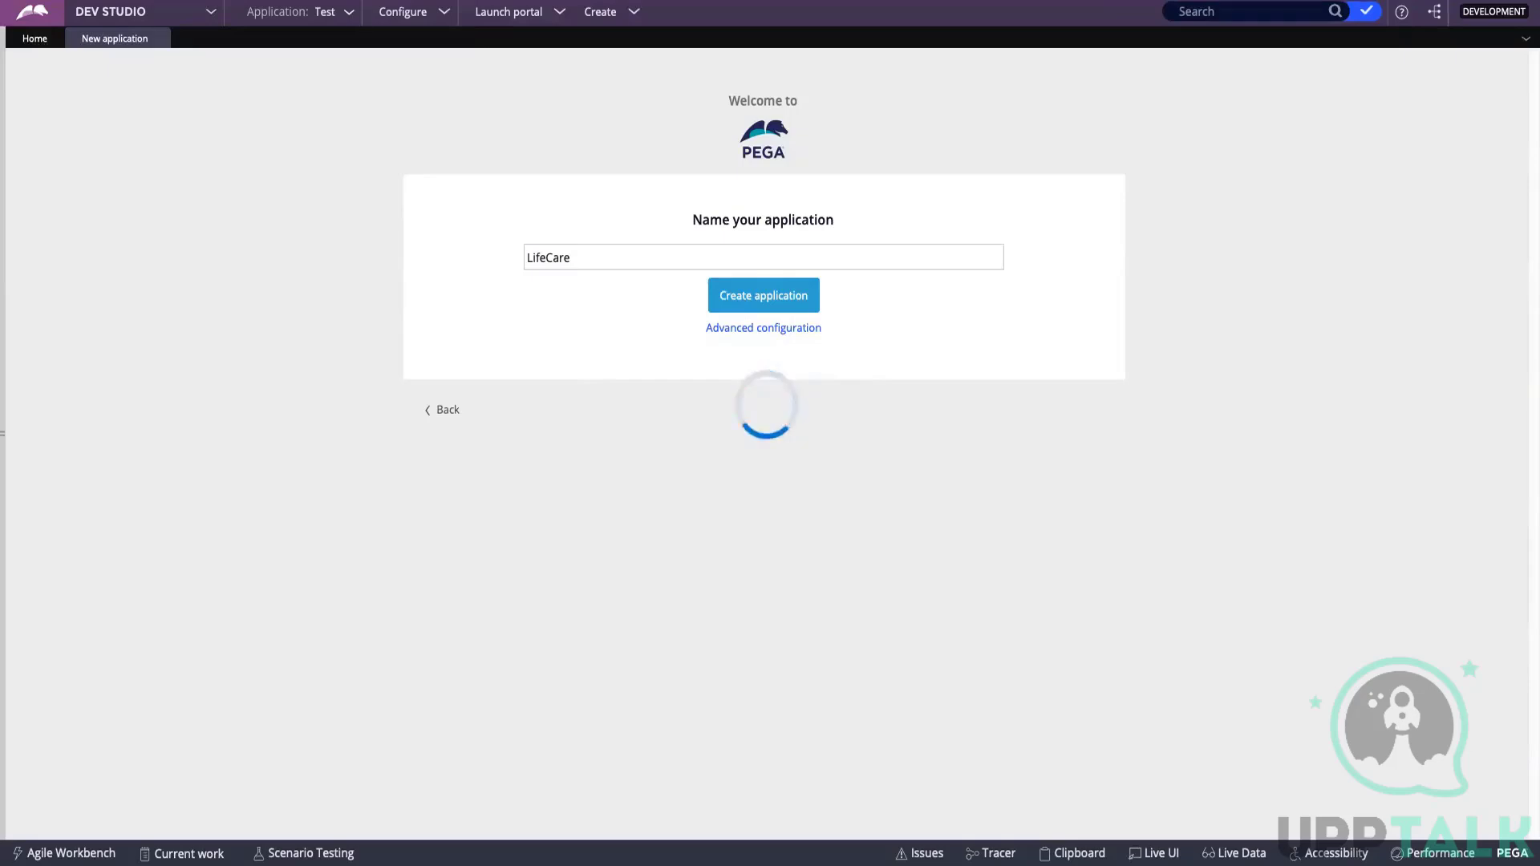
- Switch to the CSA : Day 2 FigJam board and review the Section 4 notes on rules created during application creation
key(ctrl+Up)
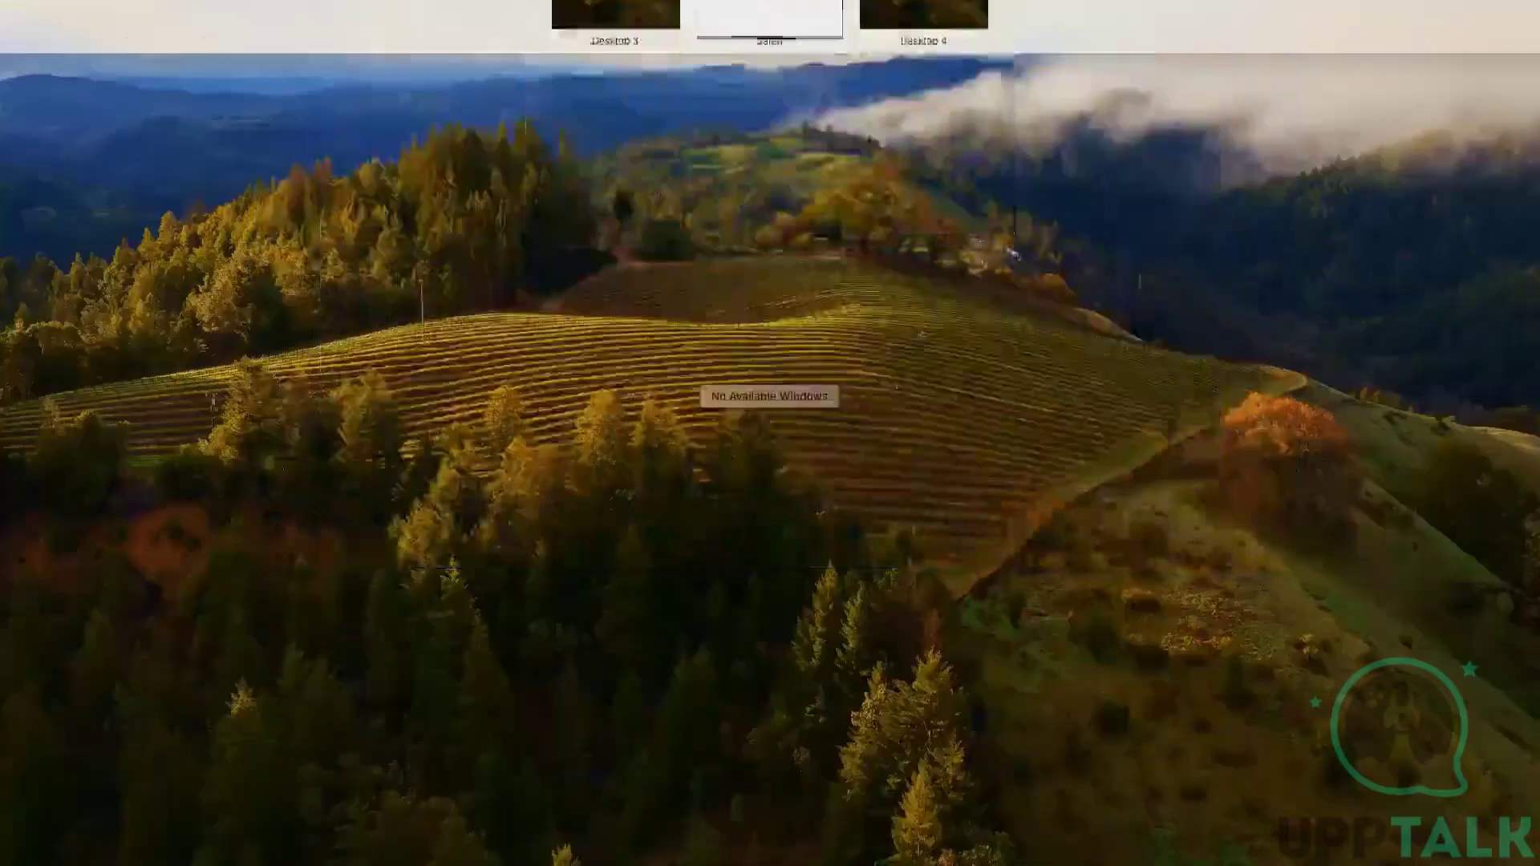
key(ctrl+Up)
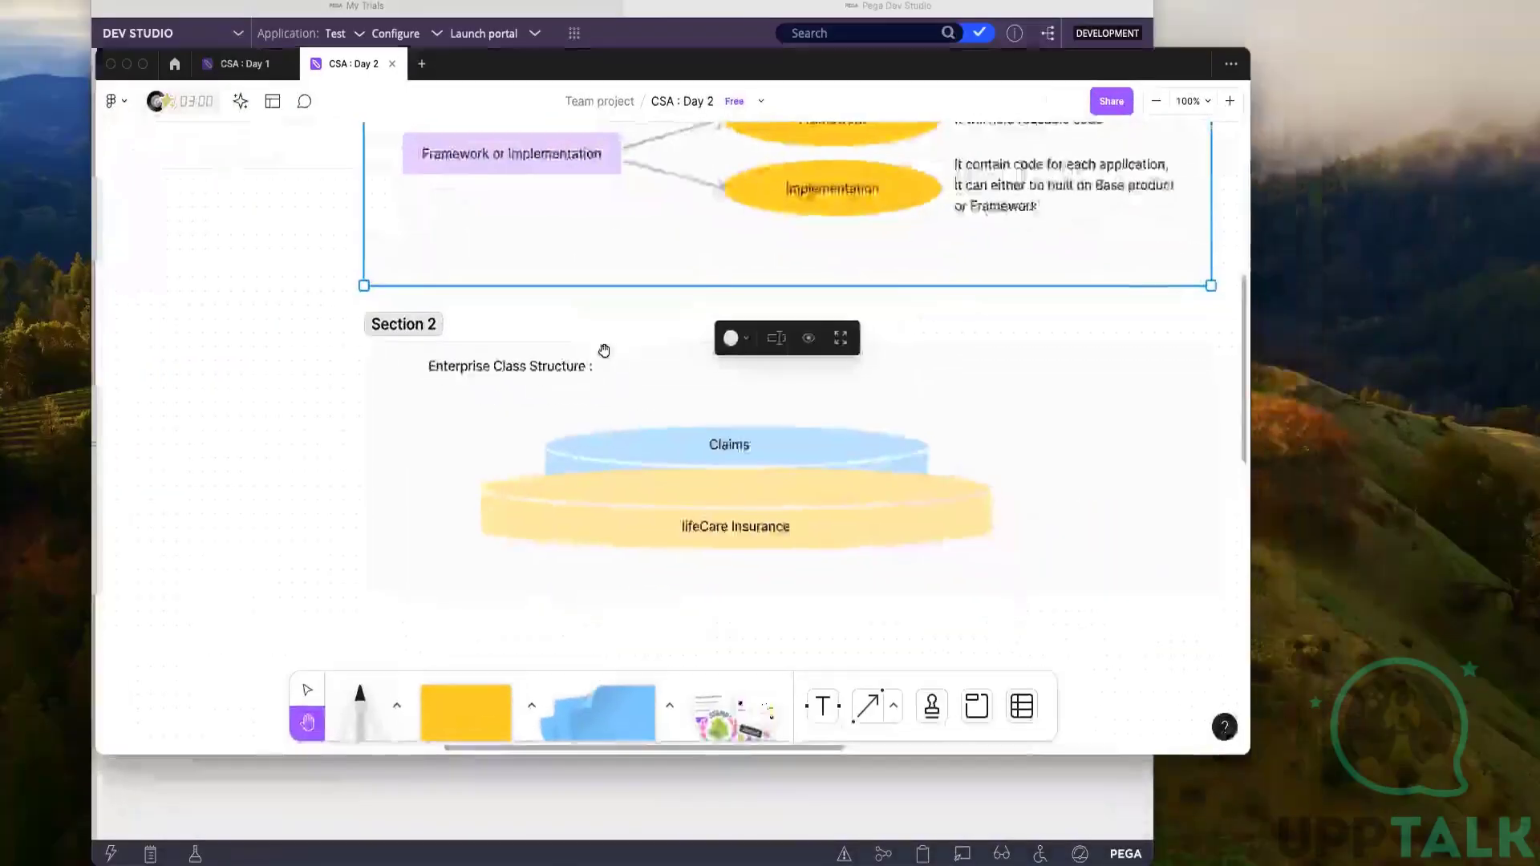
scroll(592, 365, right, 10)
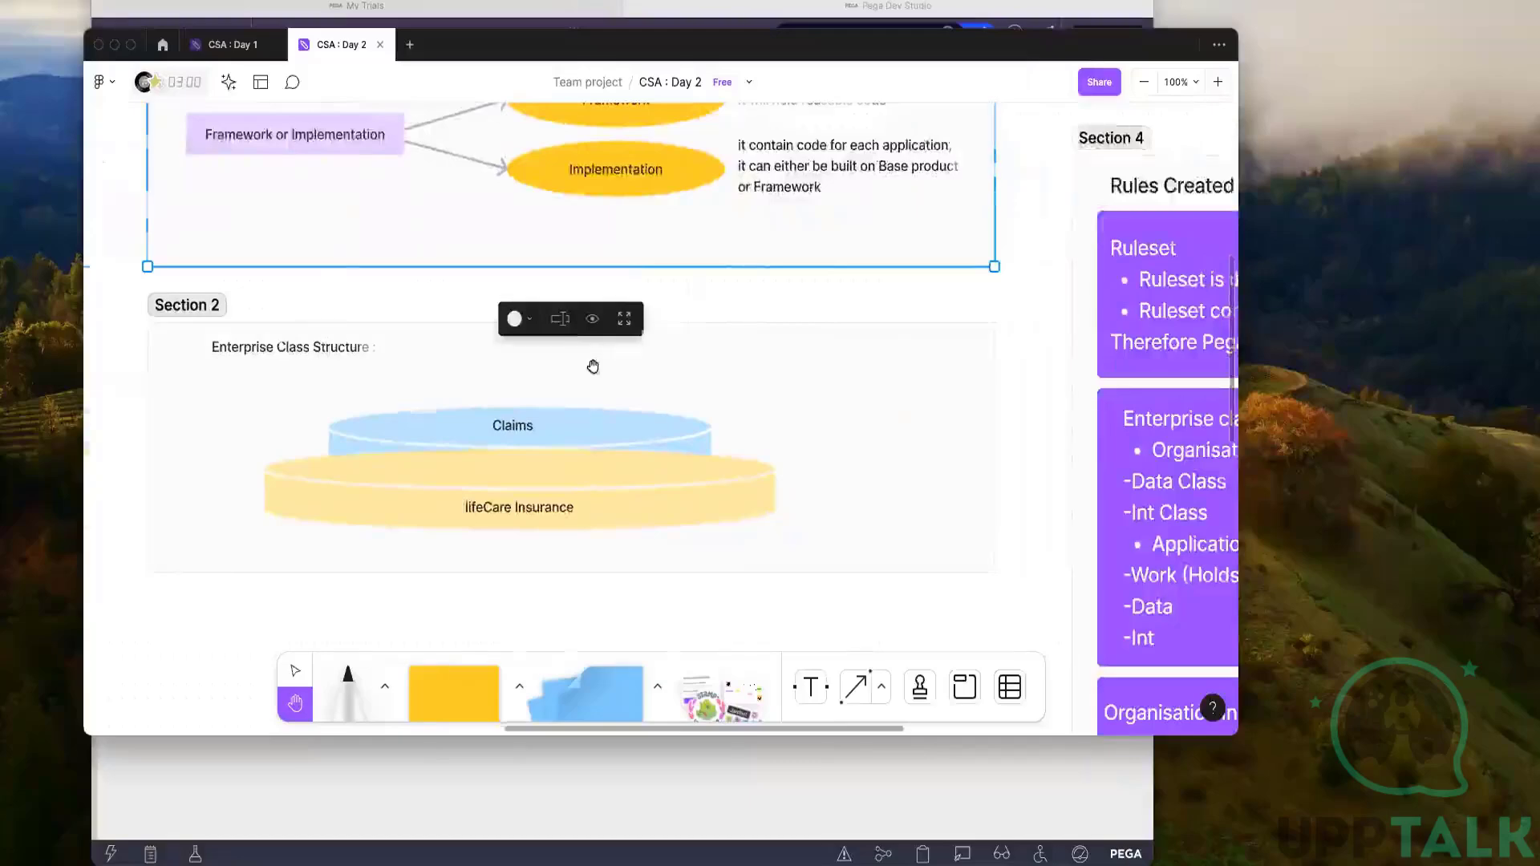
scroll(593, 365, right, 3)
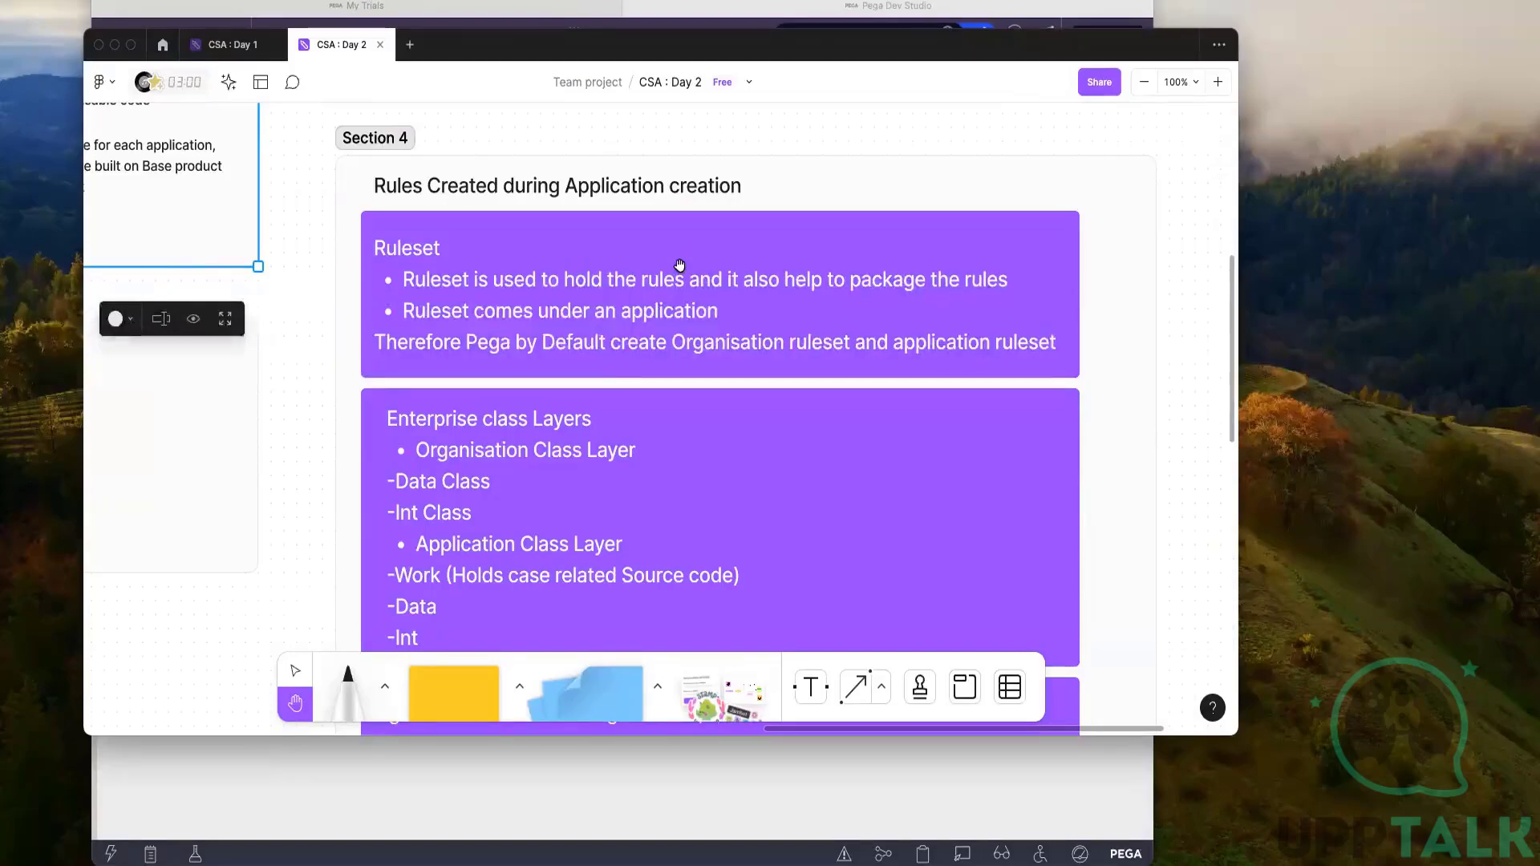
scroll(682, 280, down, 1)
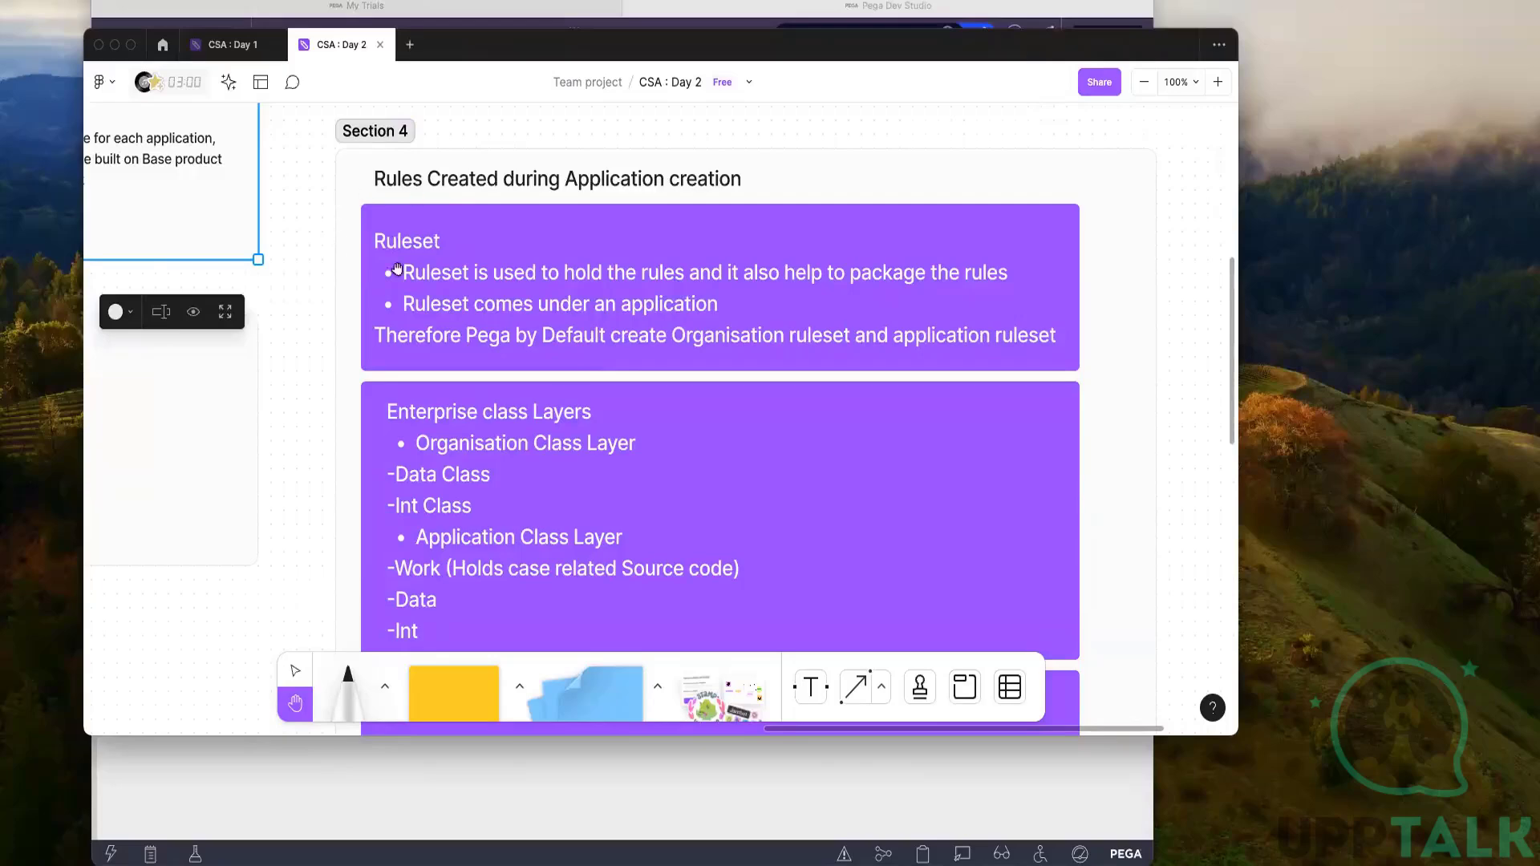
- Read the Section 4 notes from the ruleset explanation down to the product rule, moving the board window clear of the Dev Studio header
scroll(538, 289, down, 3)
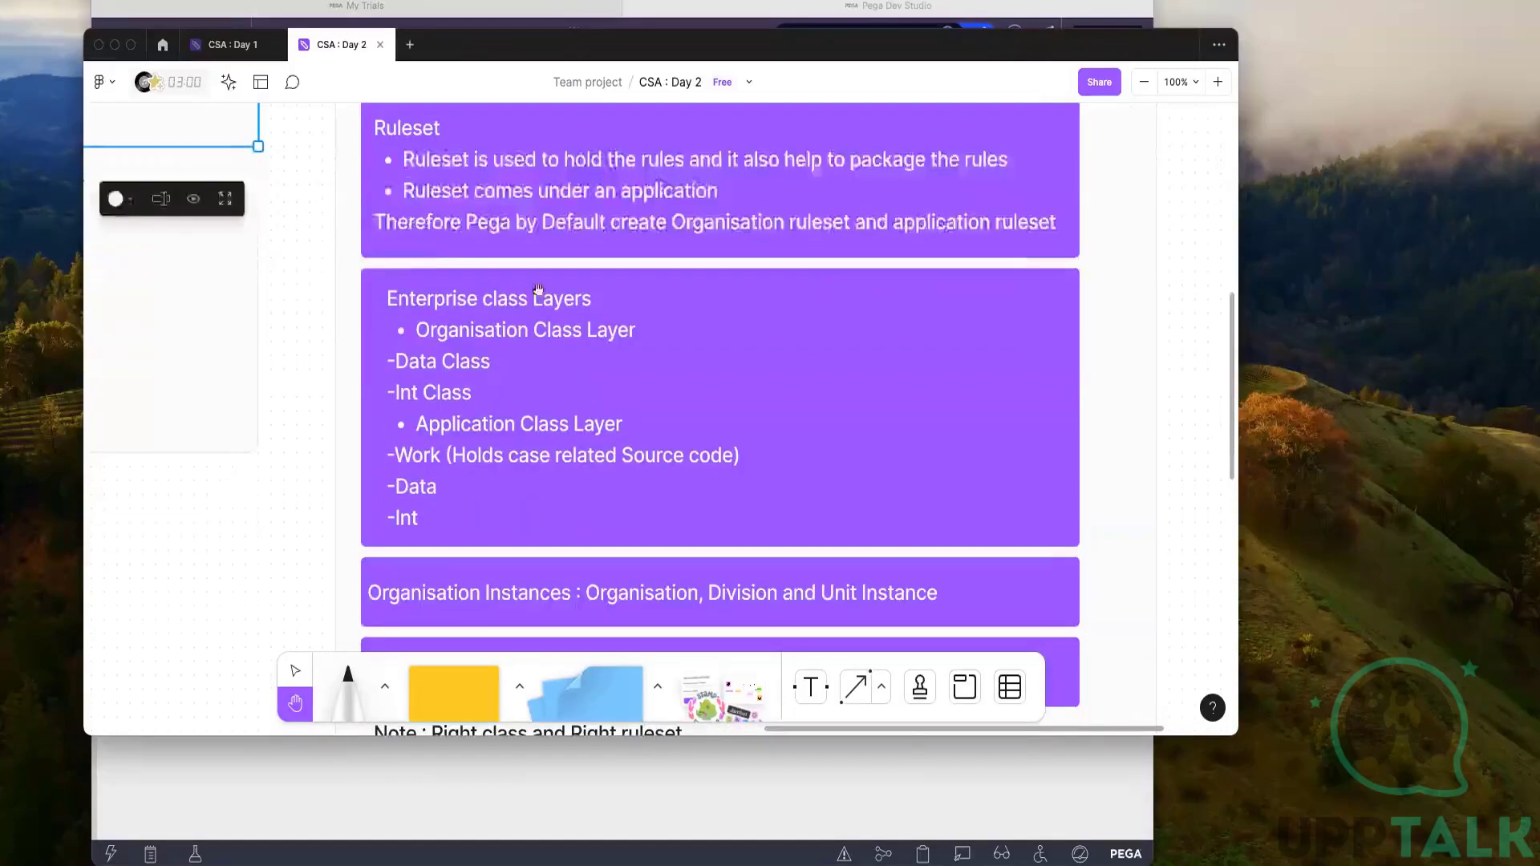
scroll(657, 312, down, 1)
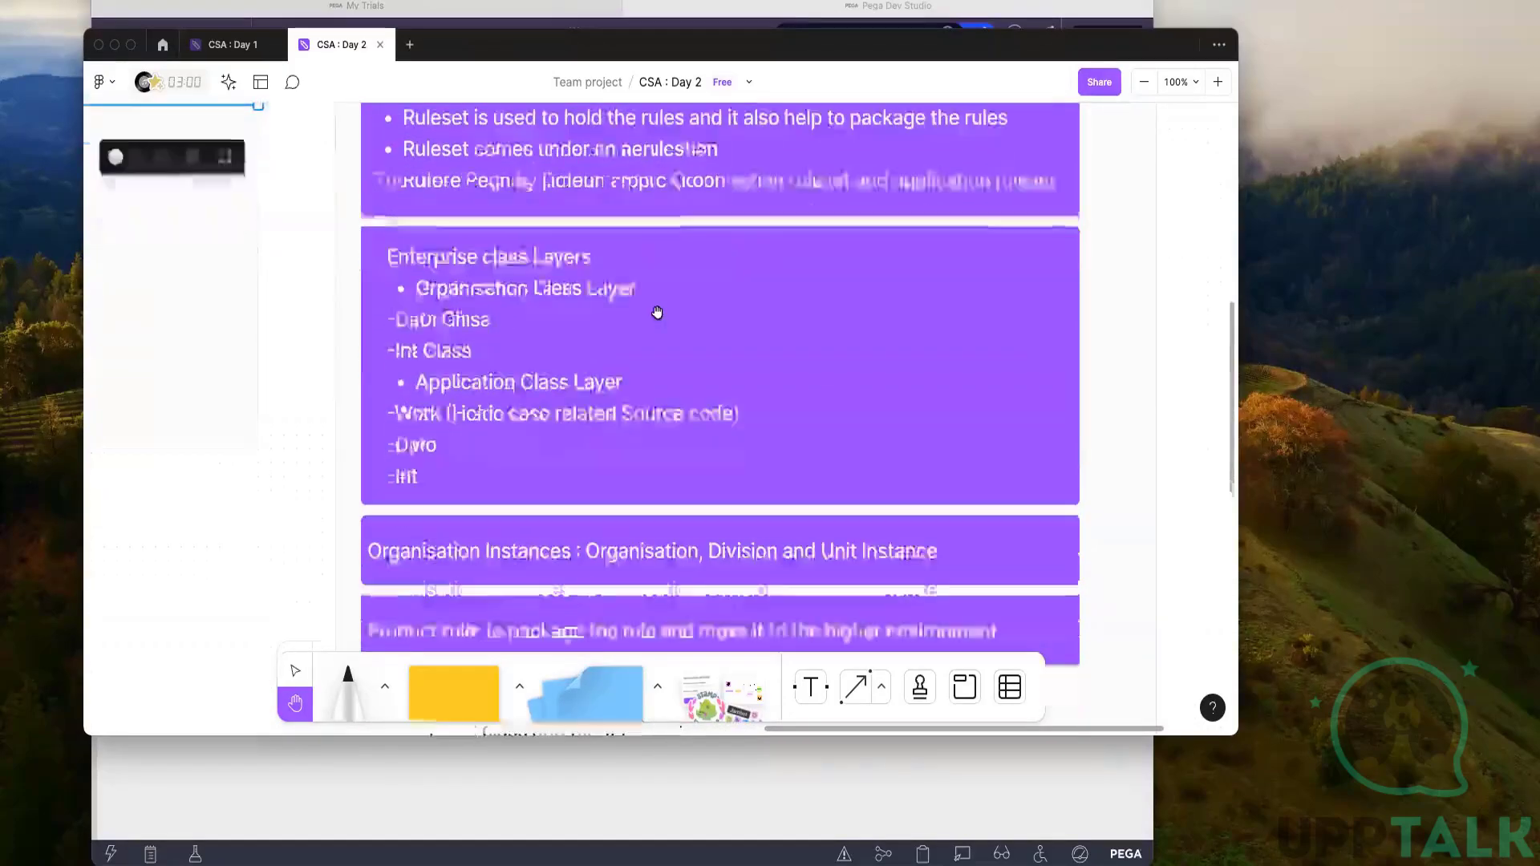
scroll(657, 312, down, 3)
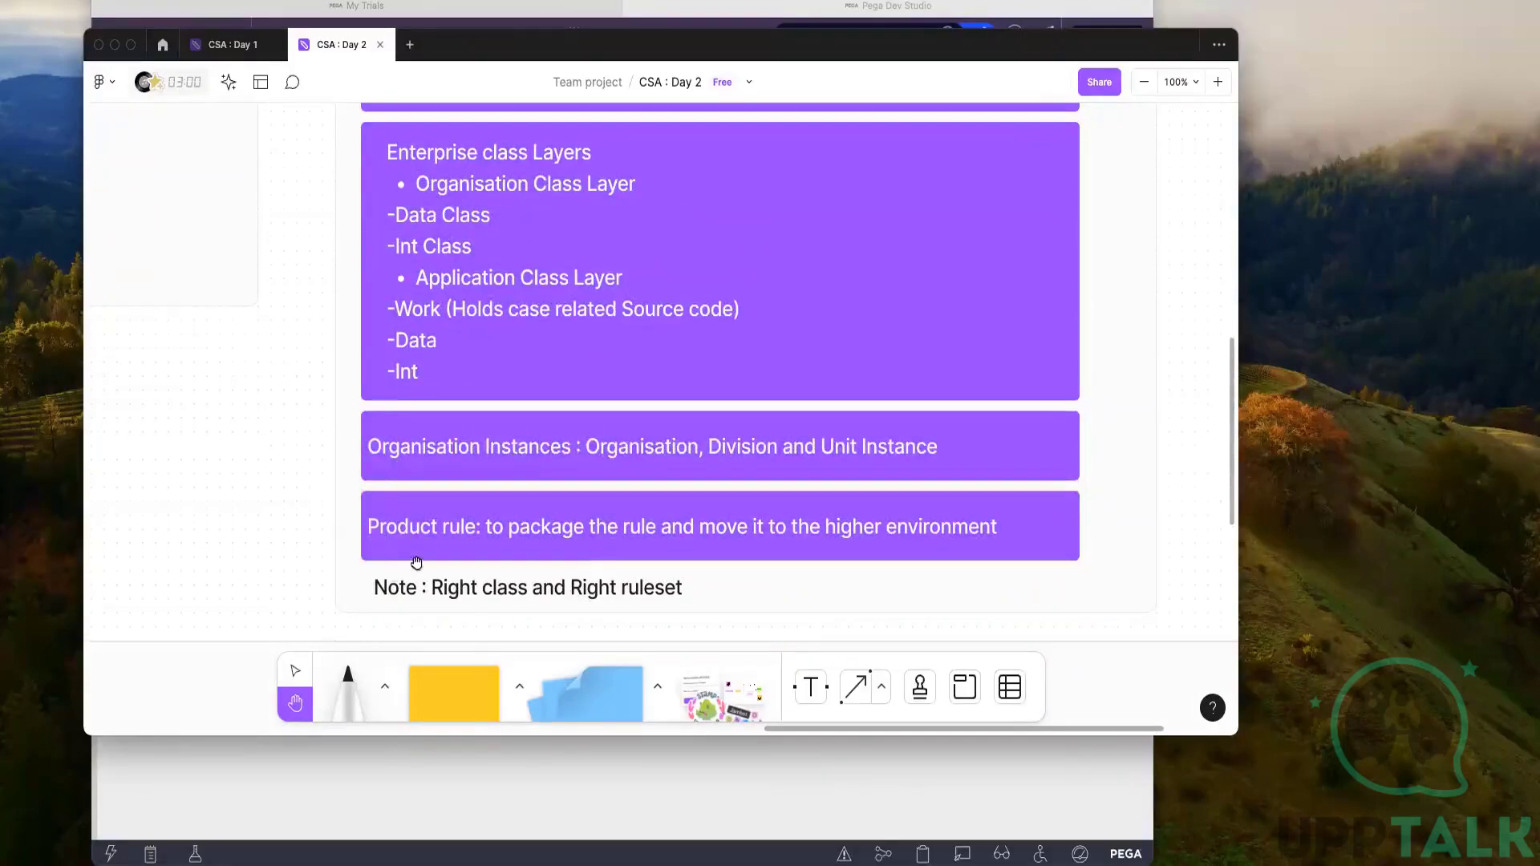
scroll(471, 557, up, 6)
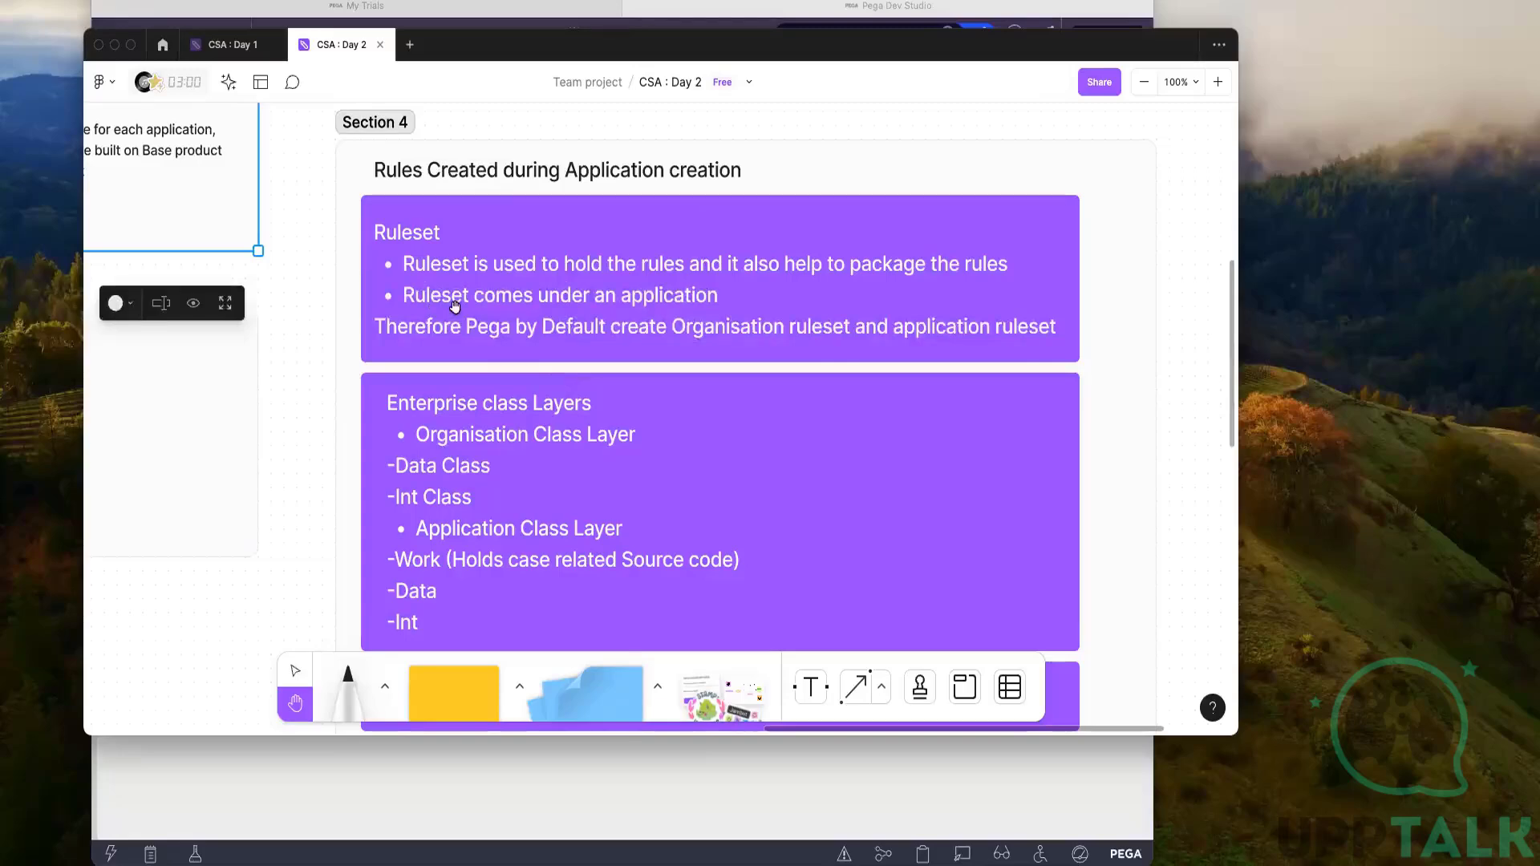
scroll(497, 305, down, 1)
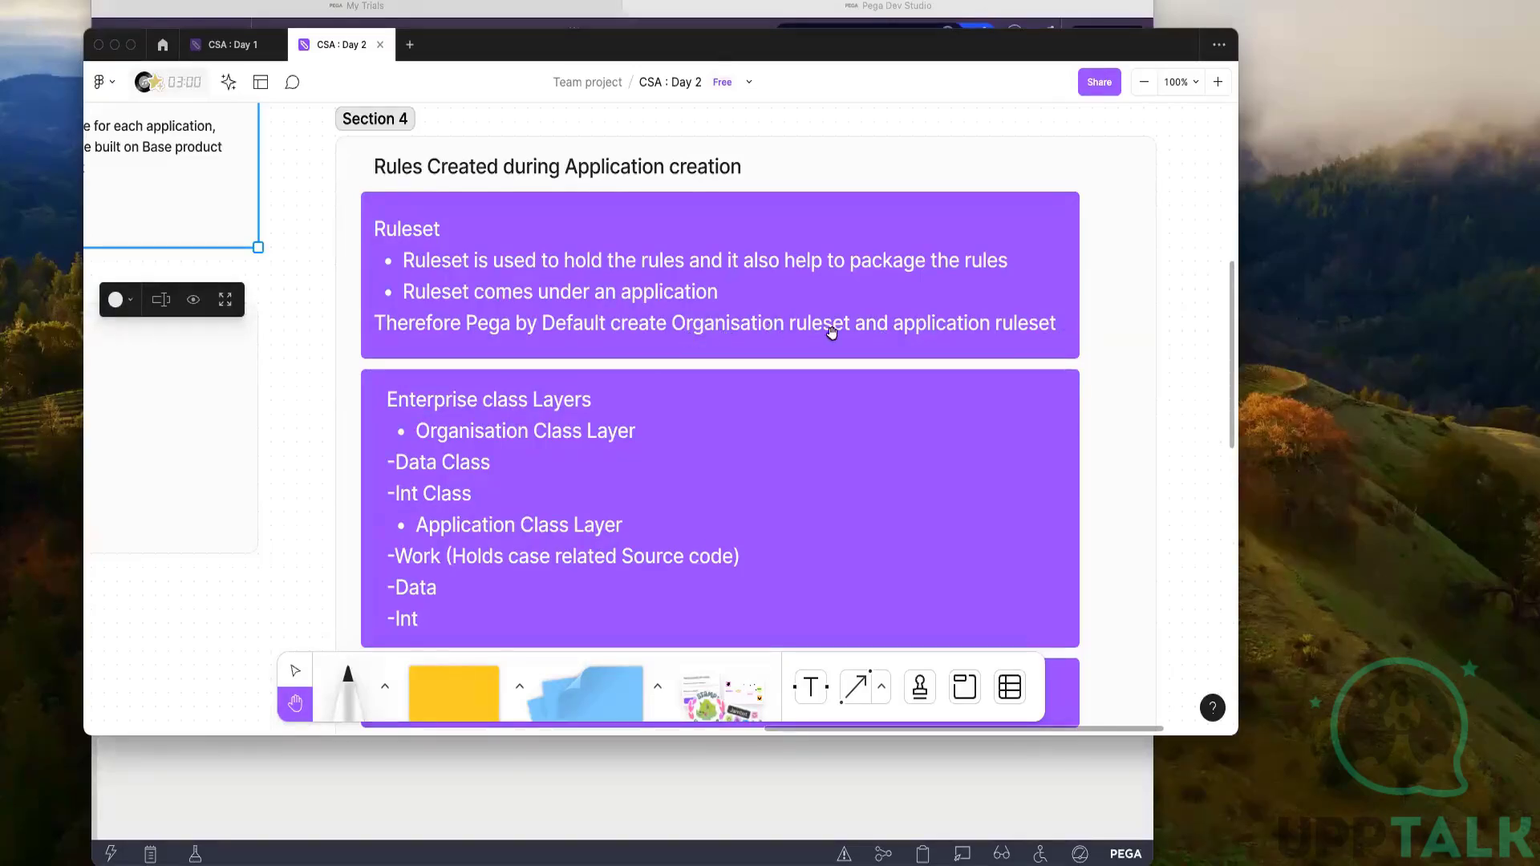
drag(789, 45, 841, 87)
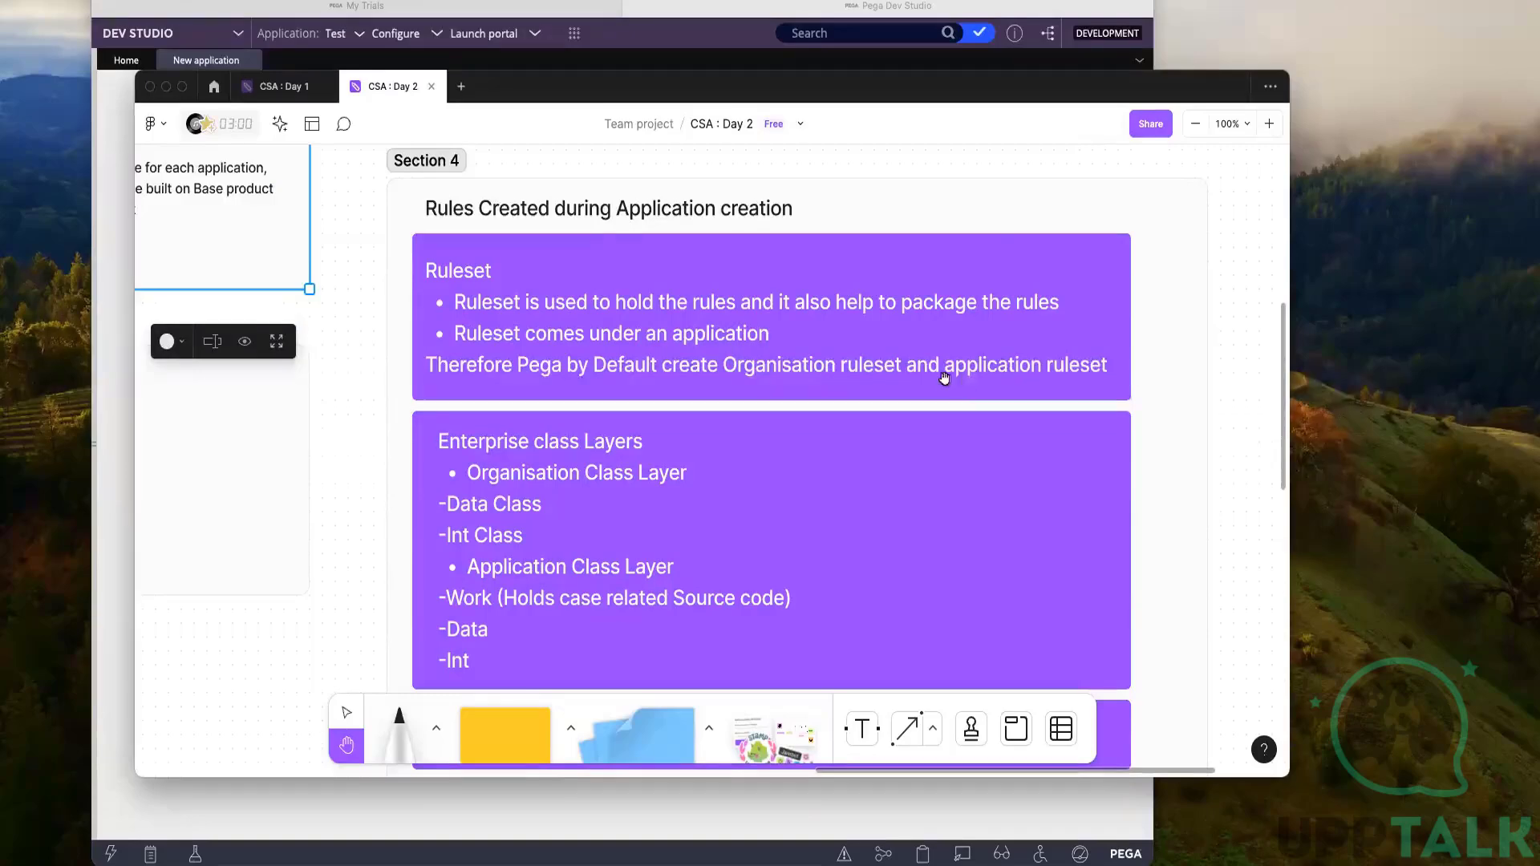
- Examine the Section 4 notes on enterprise class layers, covering the organisation and application class layers and their Data, Int and Work classes
scroll(925, 368, down, 2)
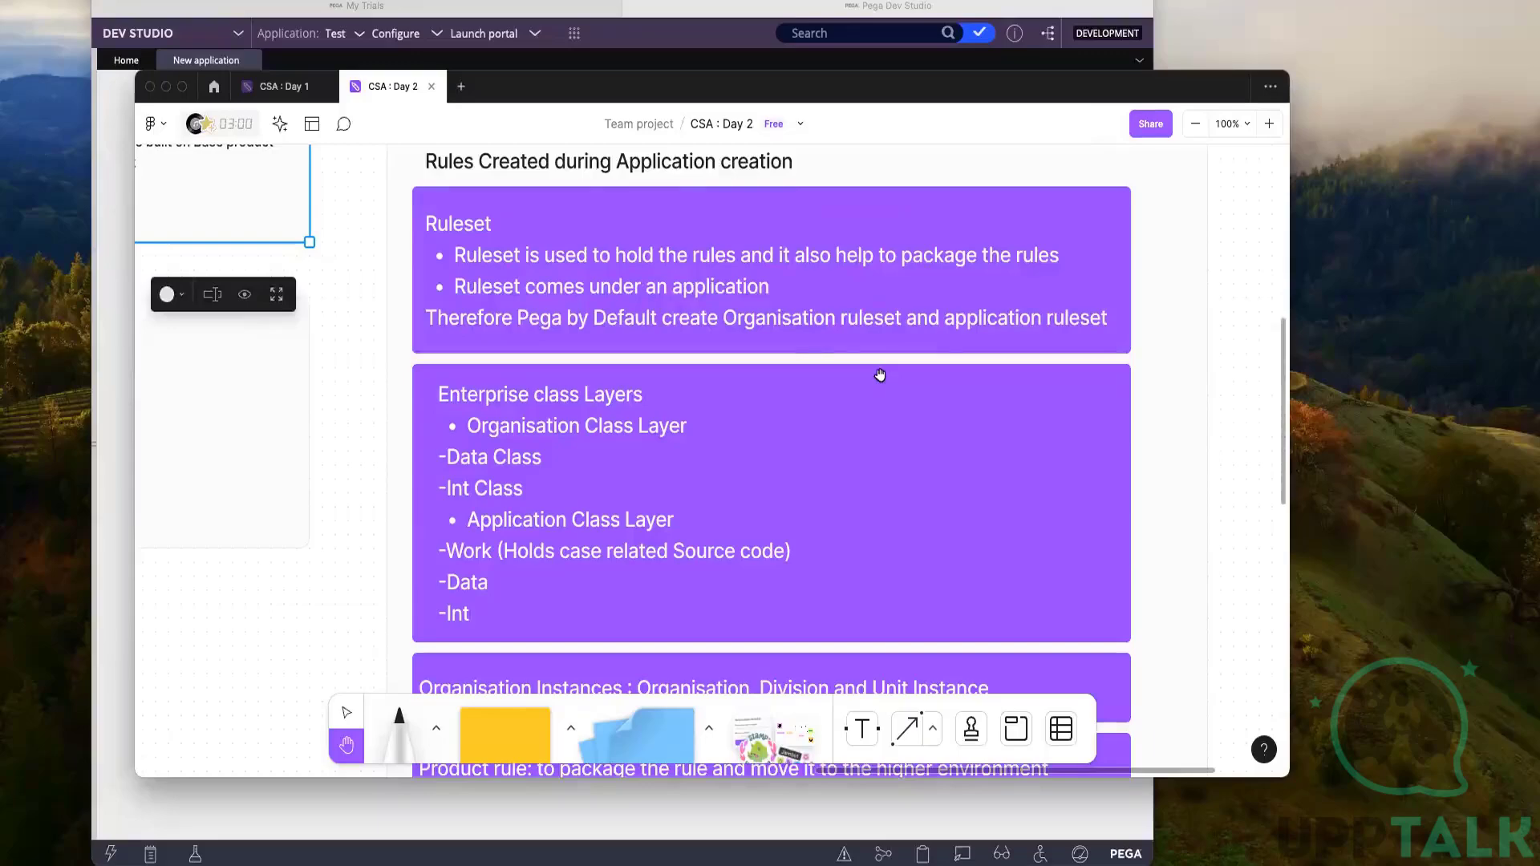
scroll(806, 338, down, 2)
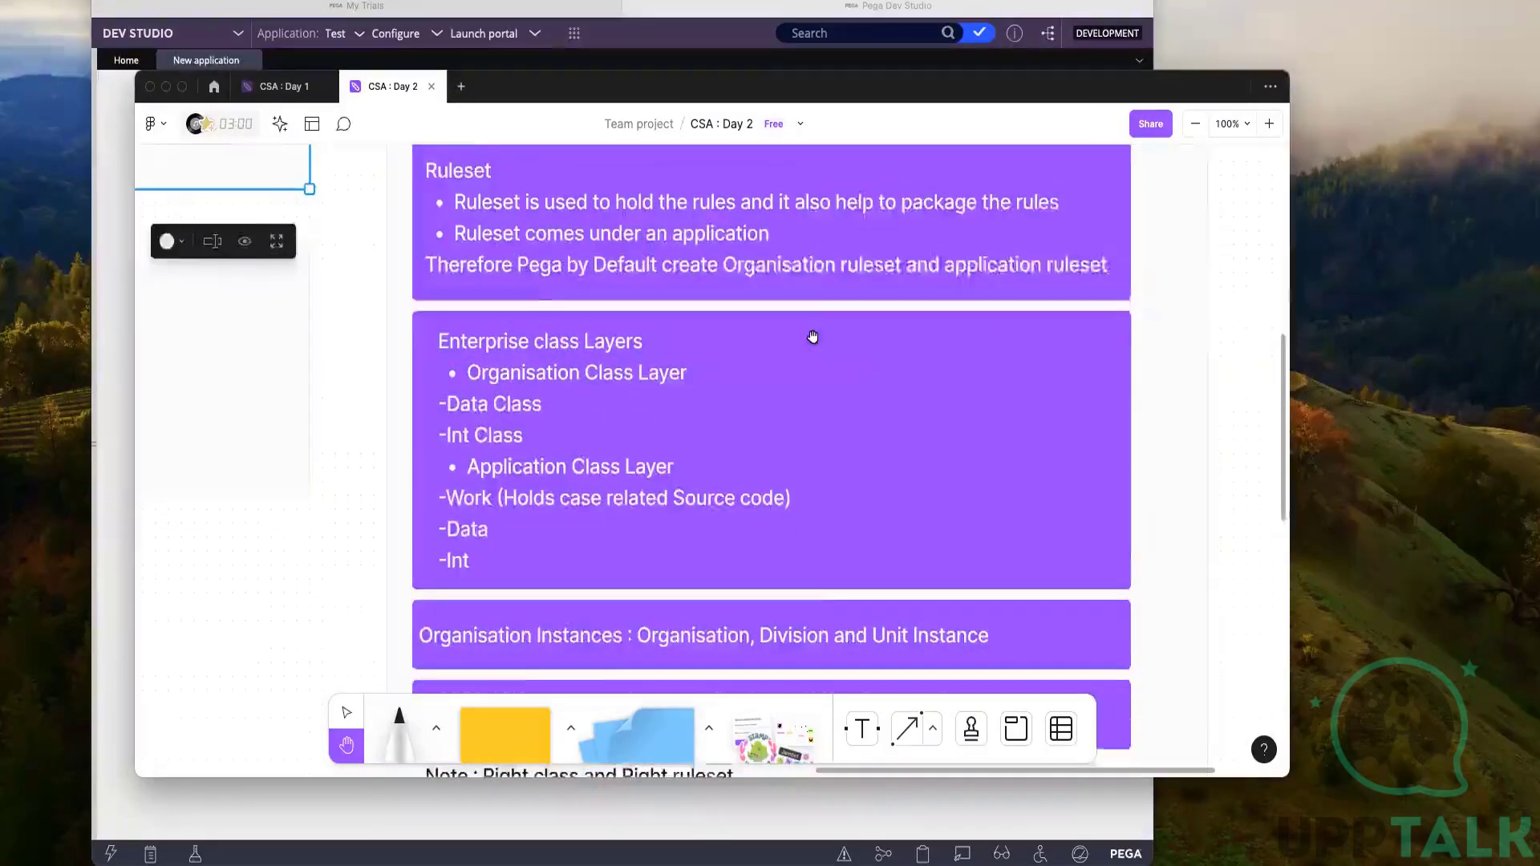
scroll(812, 336, down, 1)
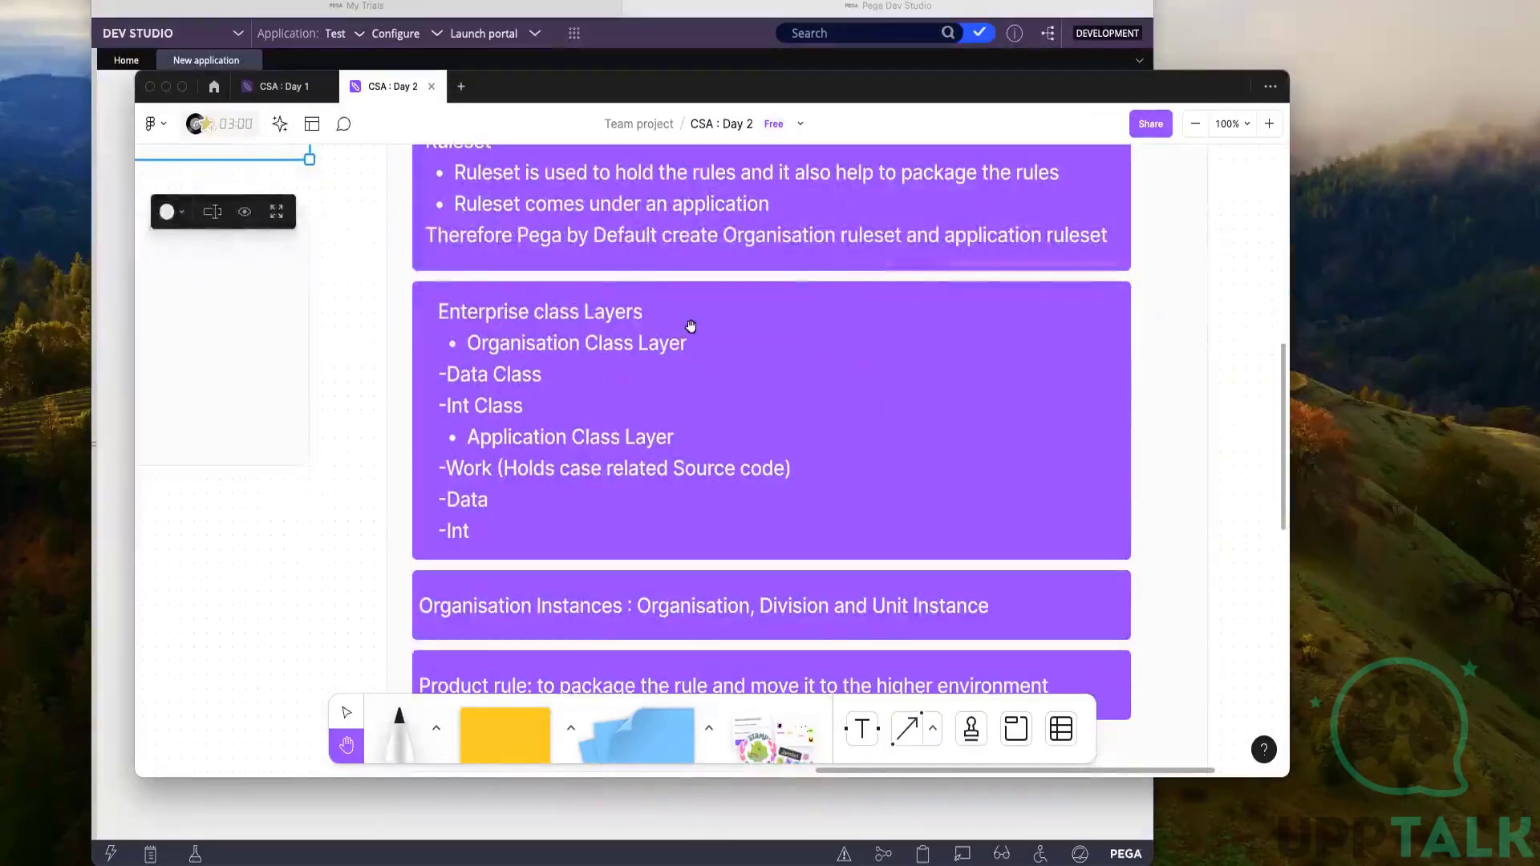
scroll(690, 328, down, 1)
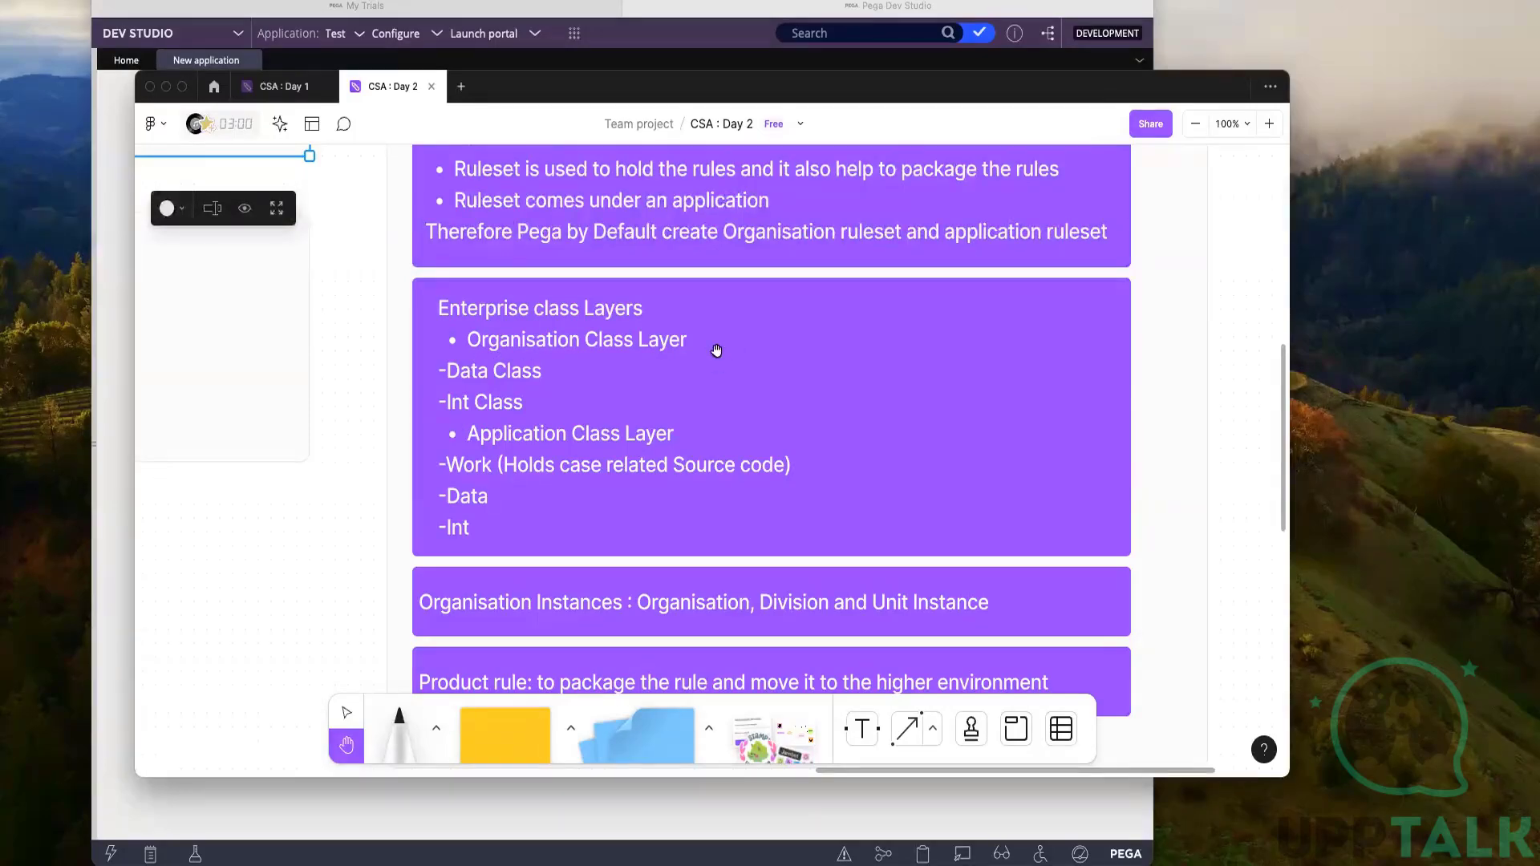
scroll(716, 351, down, 2)
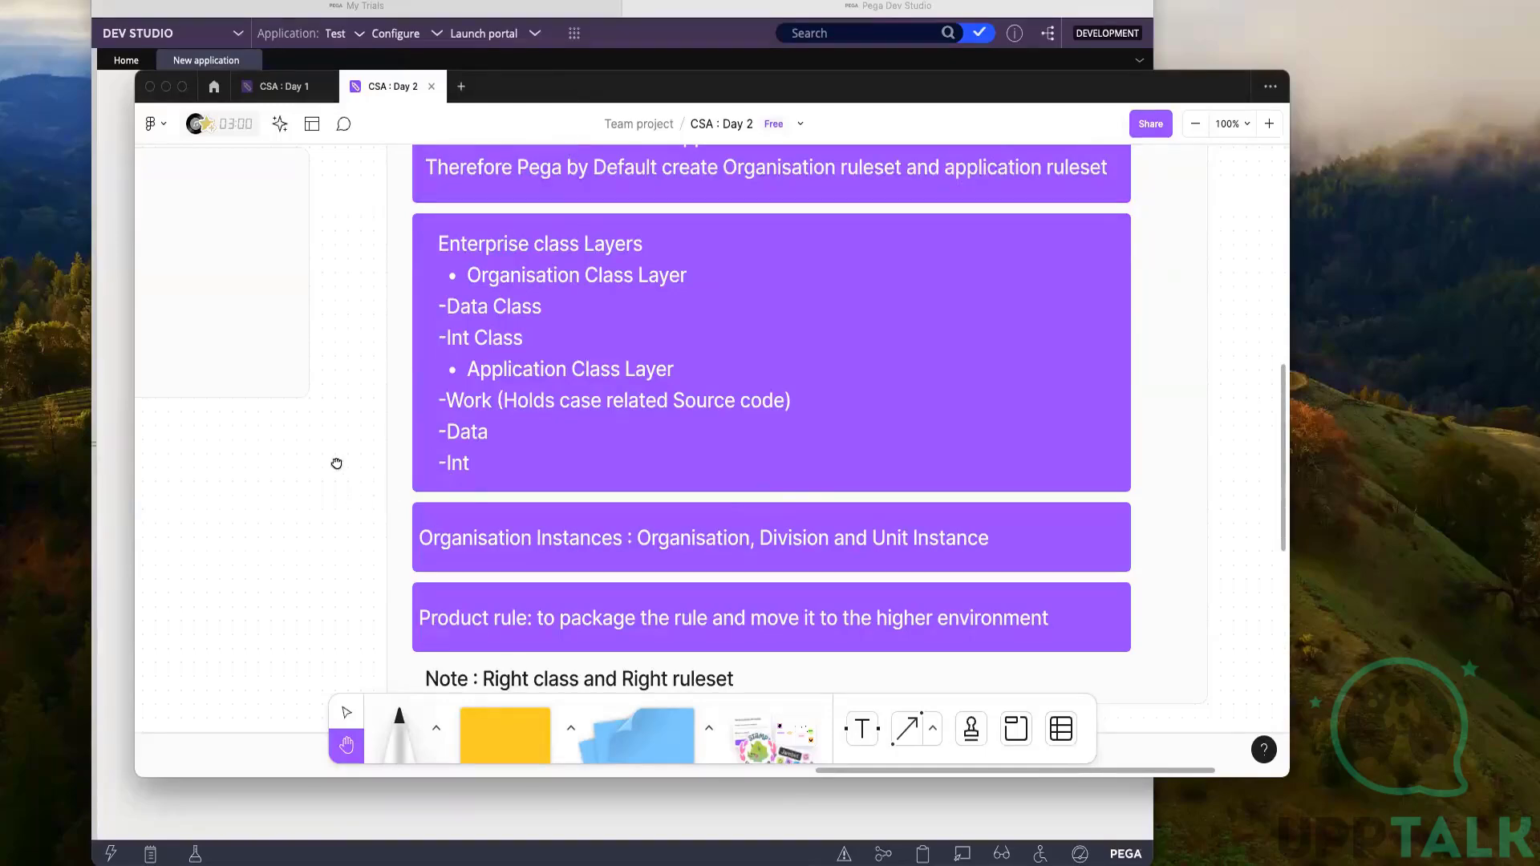
scroll(763, 498, left, 10)
scroll(671, 371, right, 6)
scroll(671, 372, up, 2)
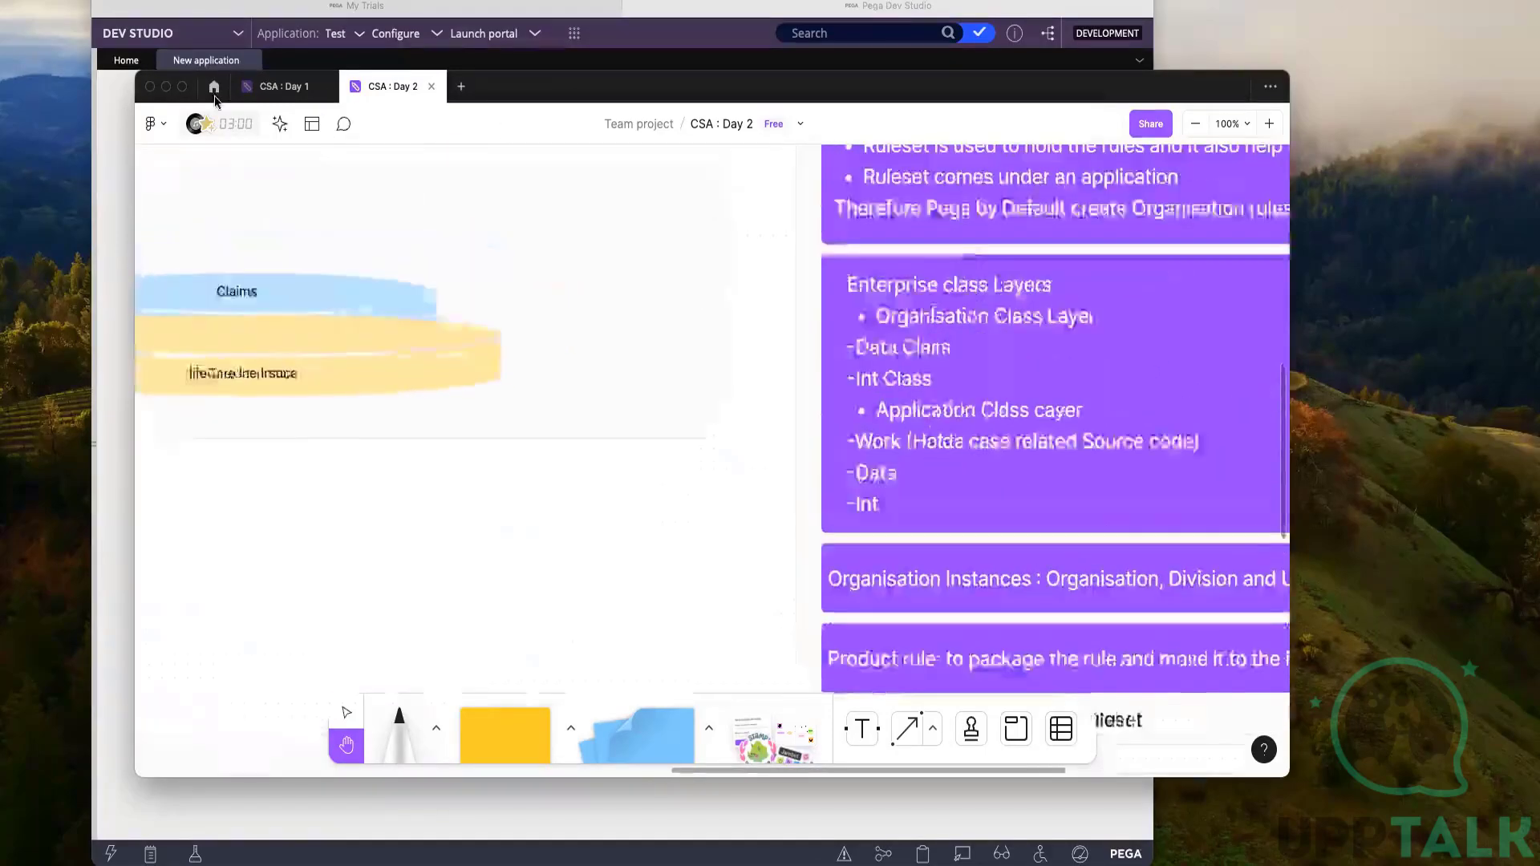
- Switch to the CSA : Day 1 board and examine the Situational Layer Cake diagram from the Pega Platform layer up to the implementation layers
key(ctrl+Tab)
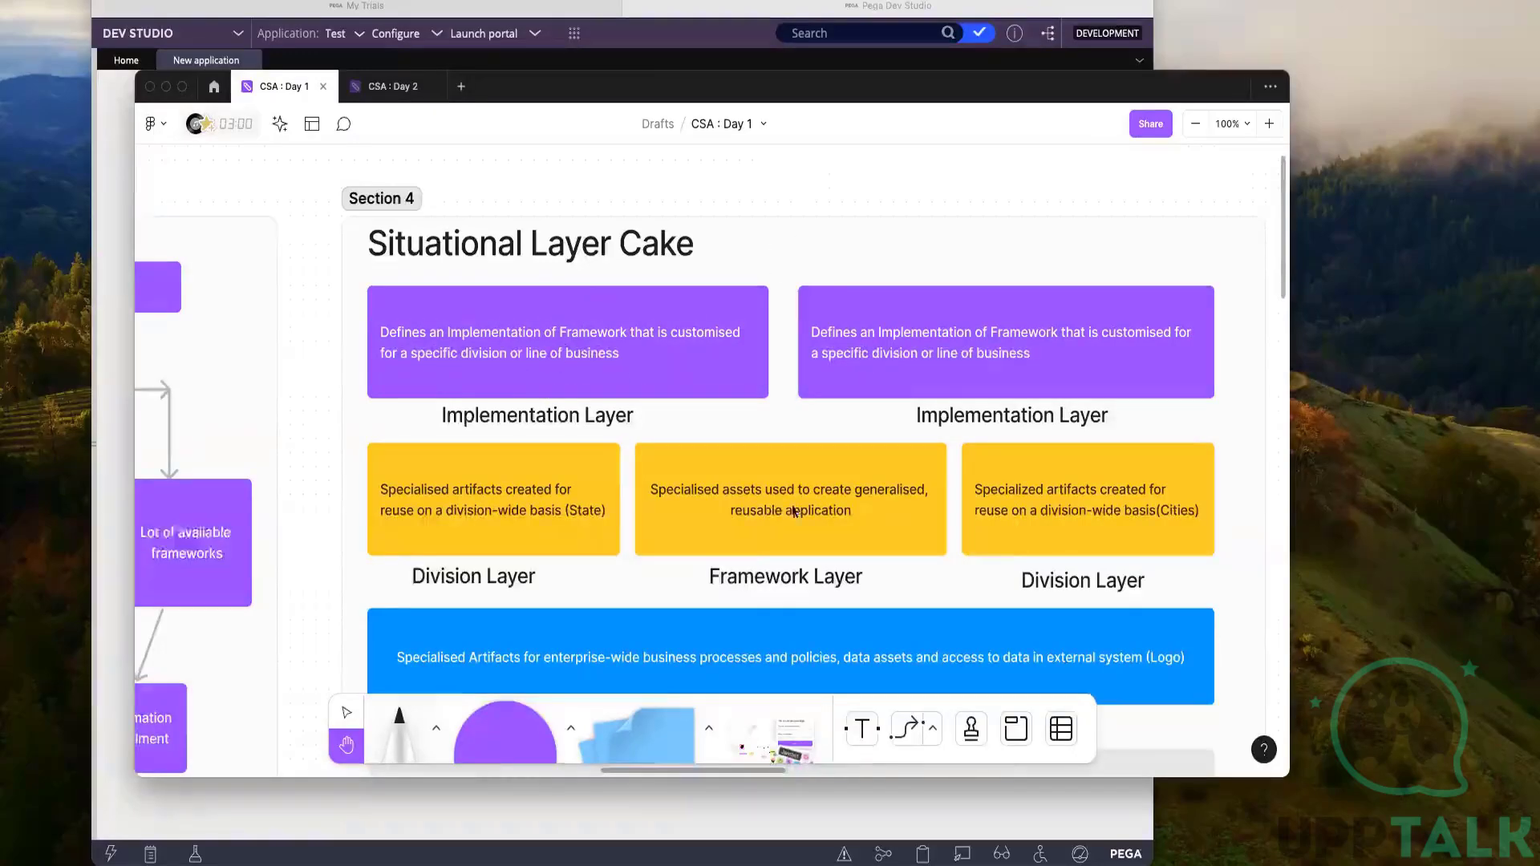
scroll(1101, 559, down, 1)
scroll(1100, 560, down, 5)
scroll(1100, 560, right, 3)
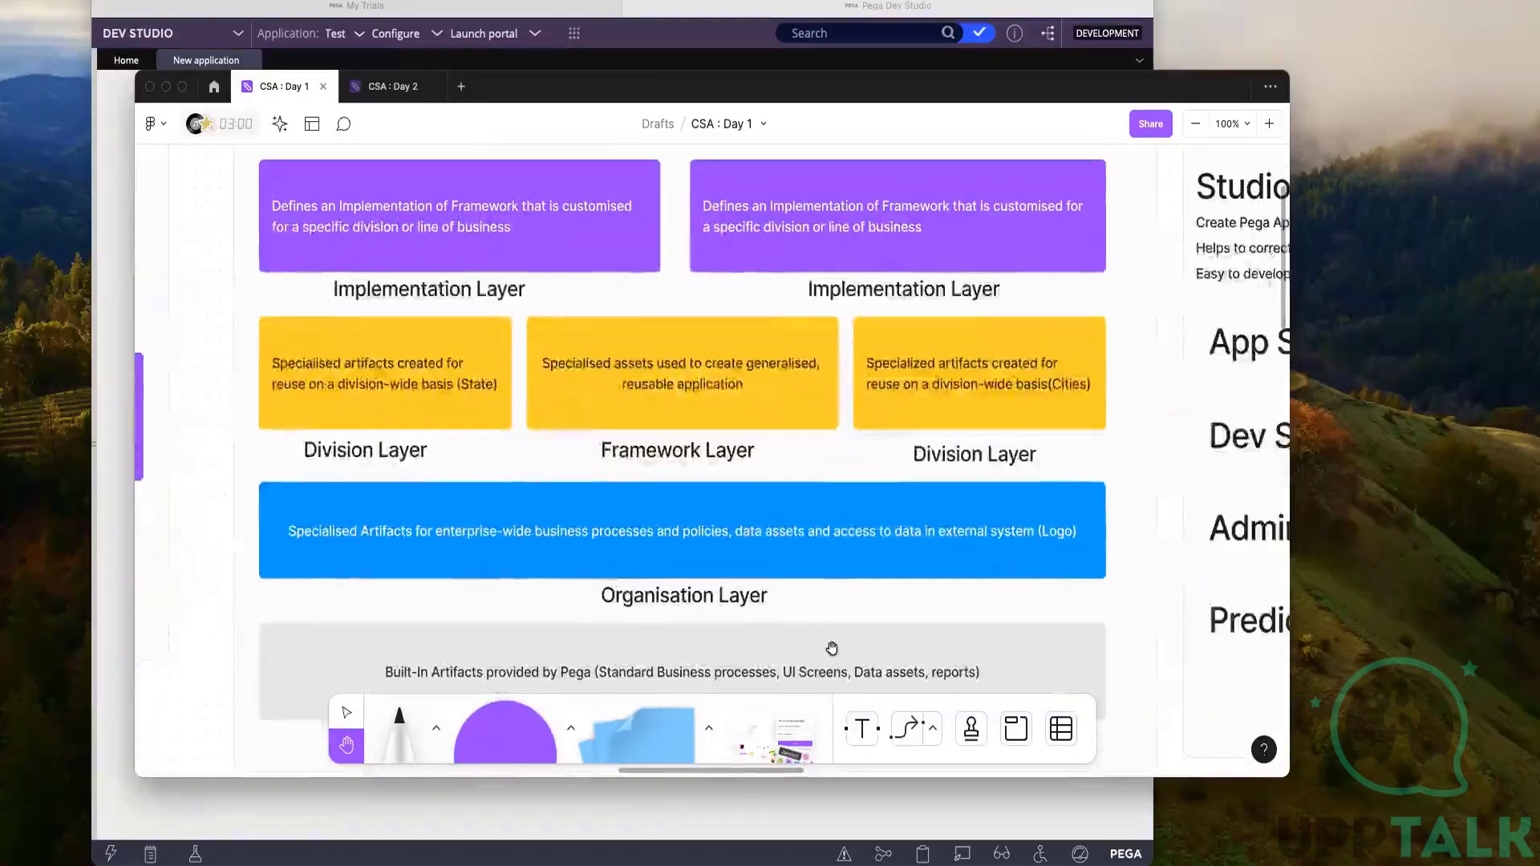
scroll(831, 647, left, 2)
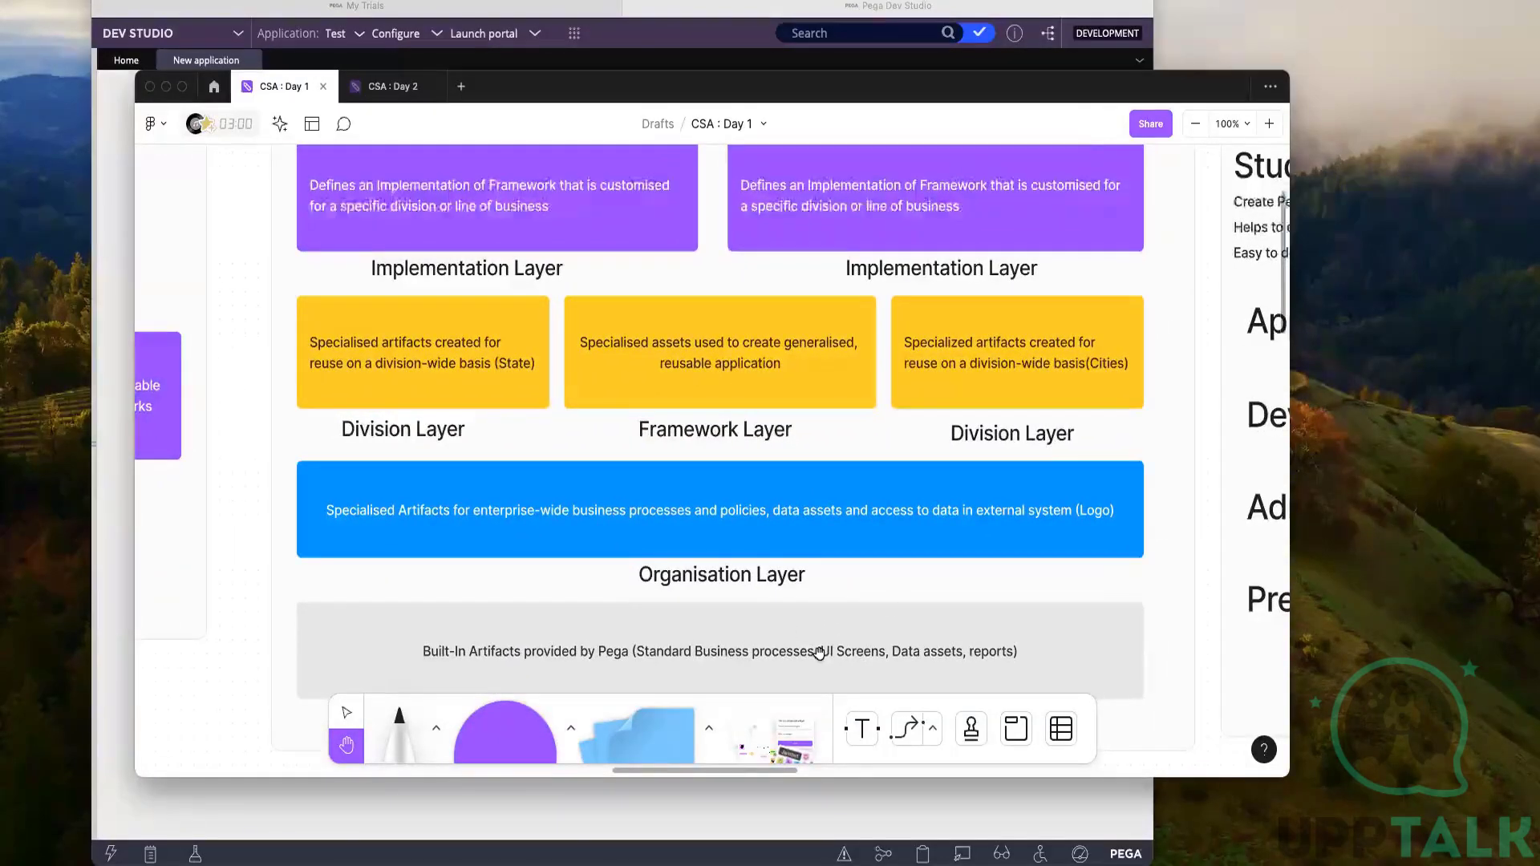
scroll(783, 476, down, 1)
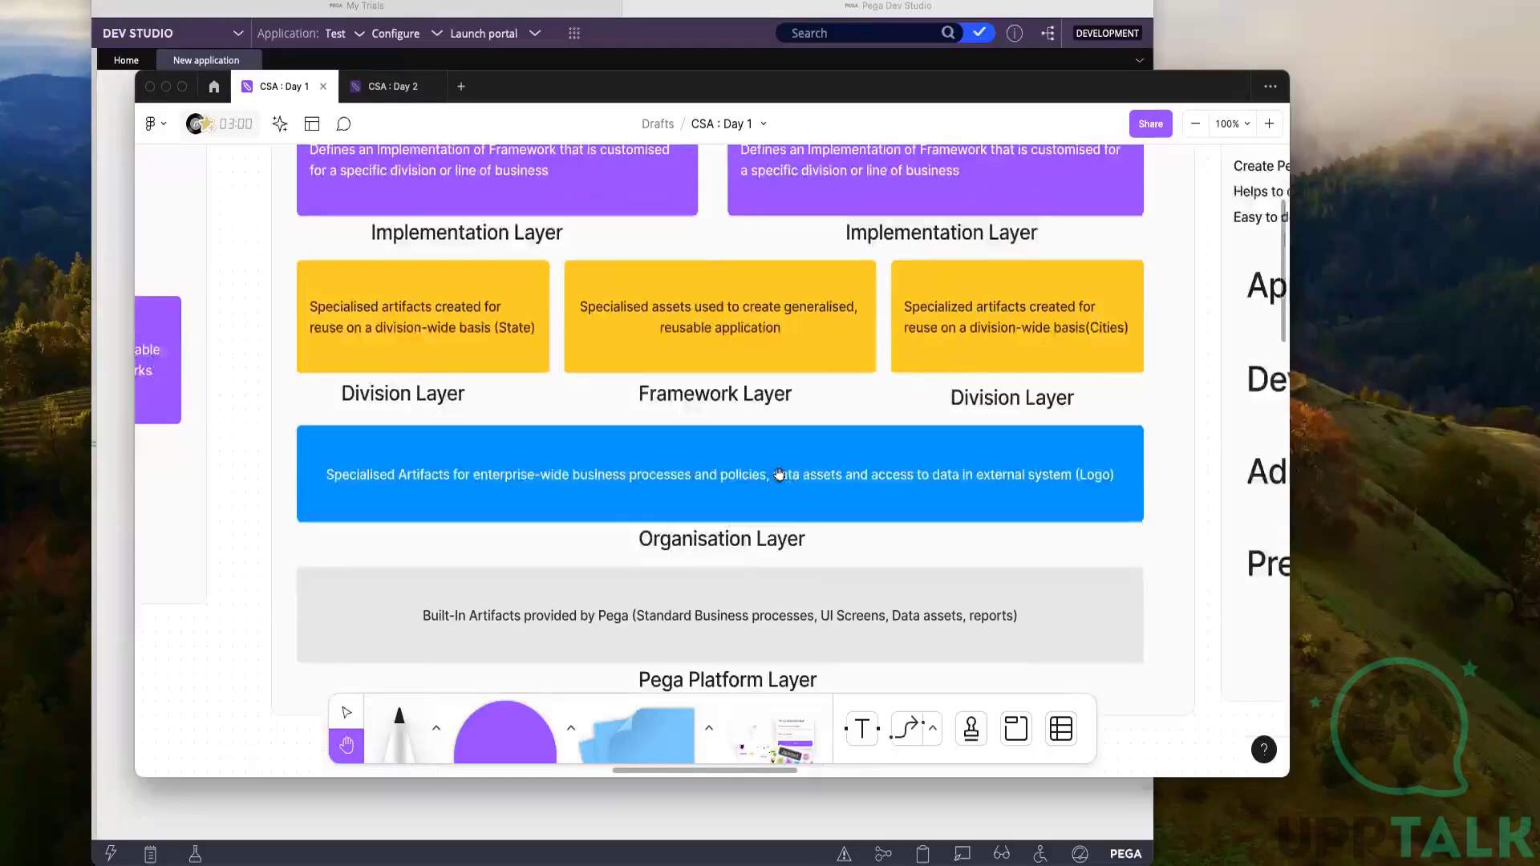
scroll(660, 233, up, 2)
scroll(660, 233, left, 1)
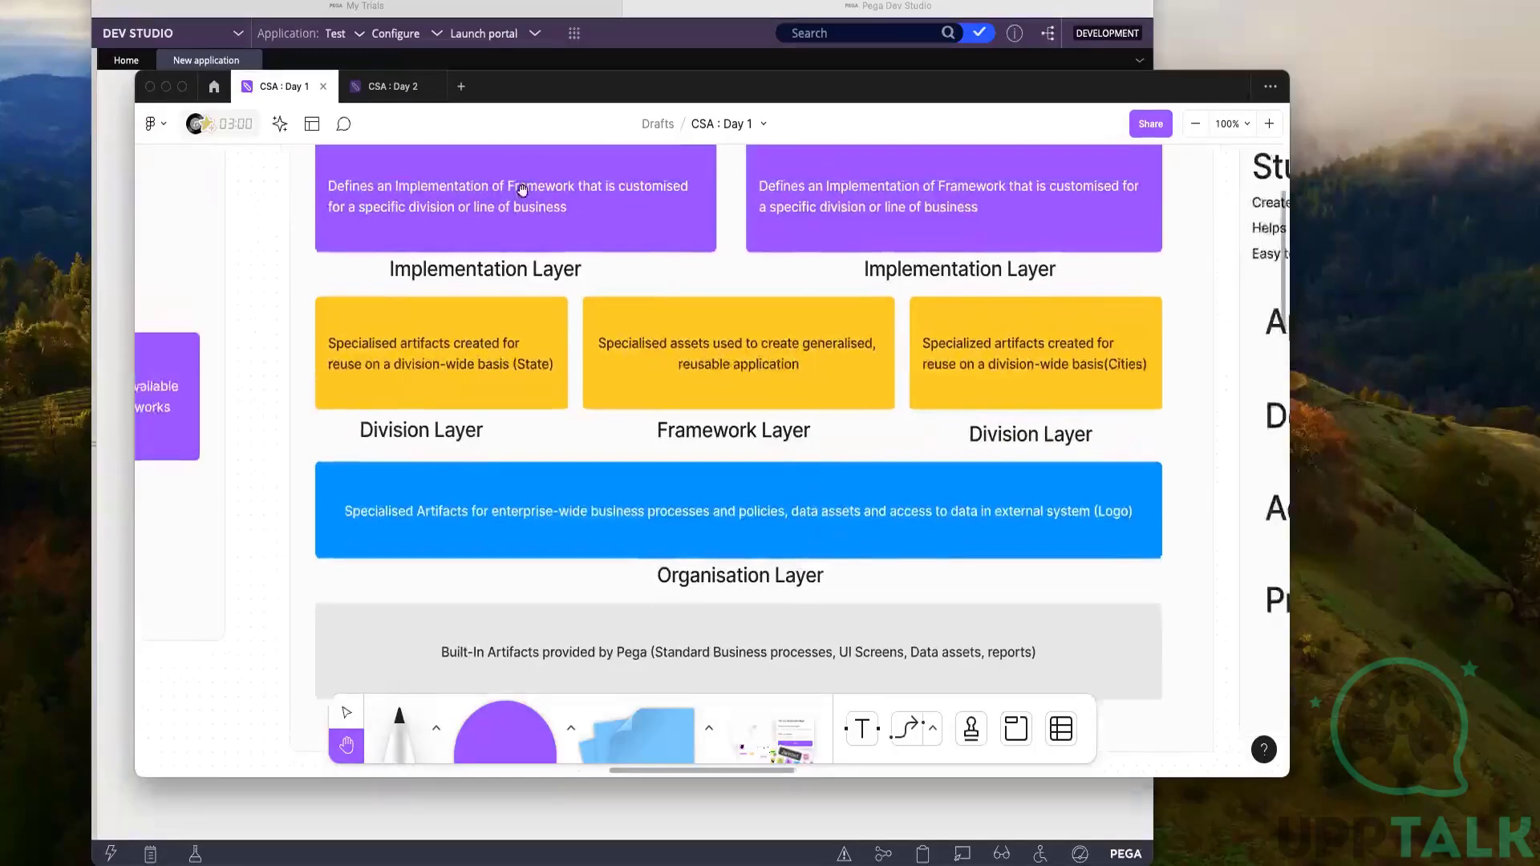
scroll(691, 275, up, 4)
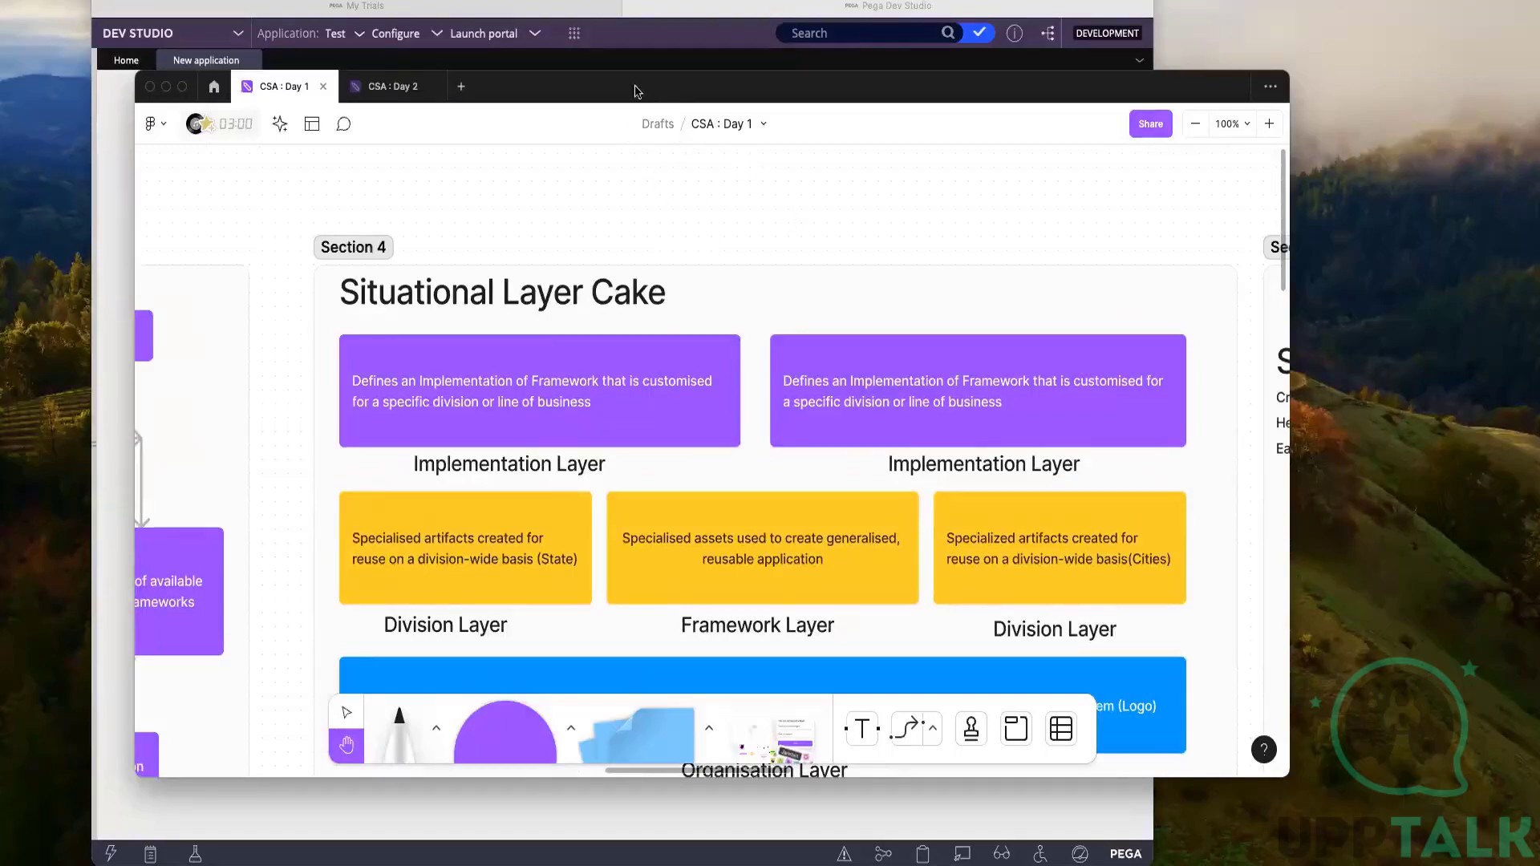
- Return to the CSA : Day 2 board and review the notes on enterprise class layers, organisation instances and the product rule
drag(634, 91, 720, 106)
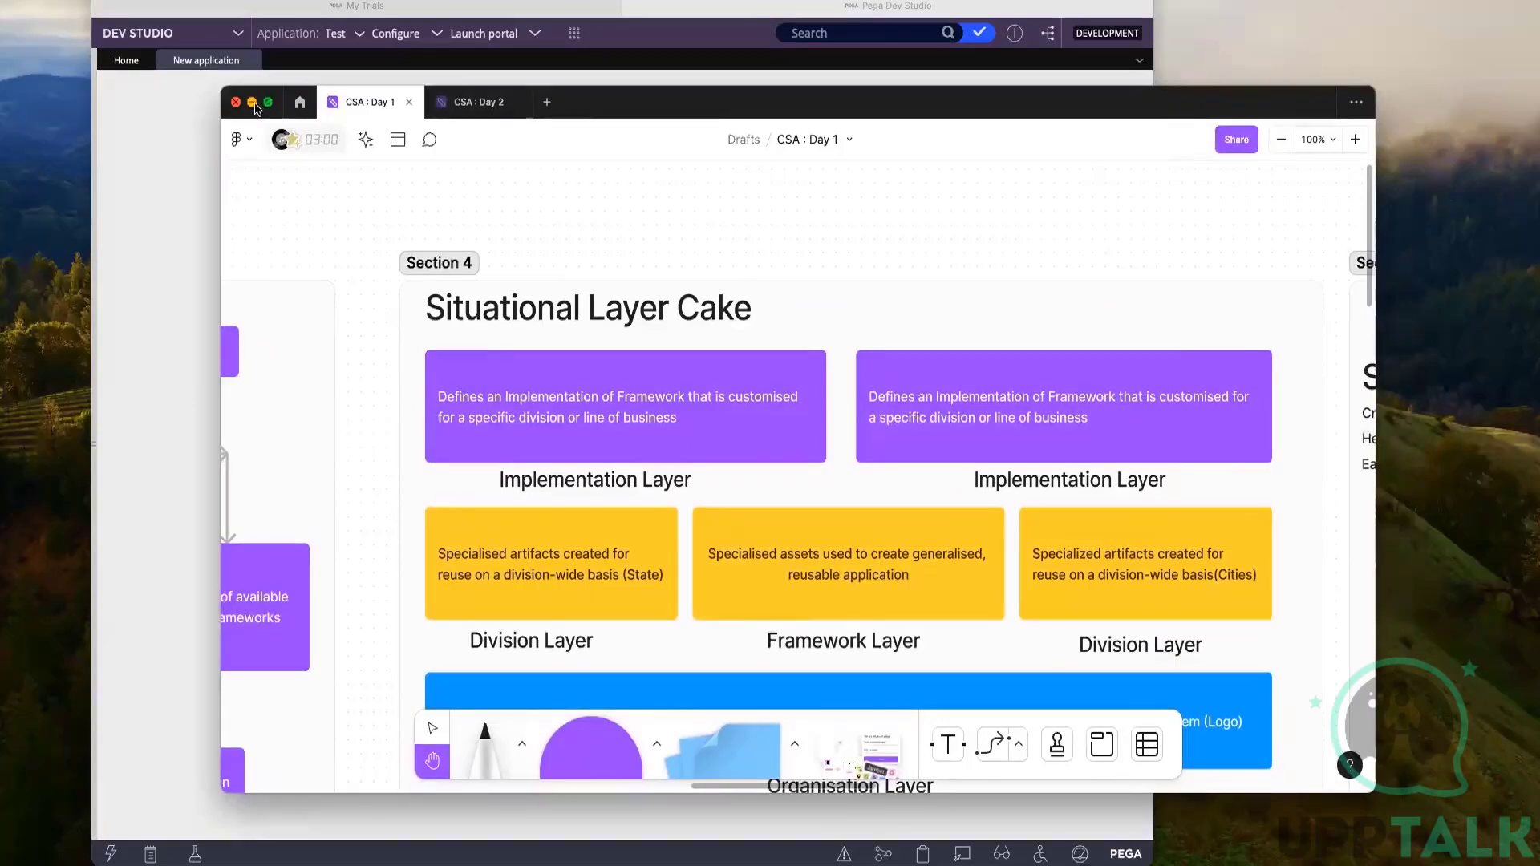
click(467, 111)
scroll(735, 338, right, 6)
scroll(735, 338, down, 3)
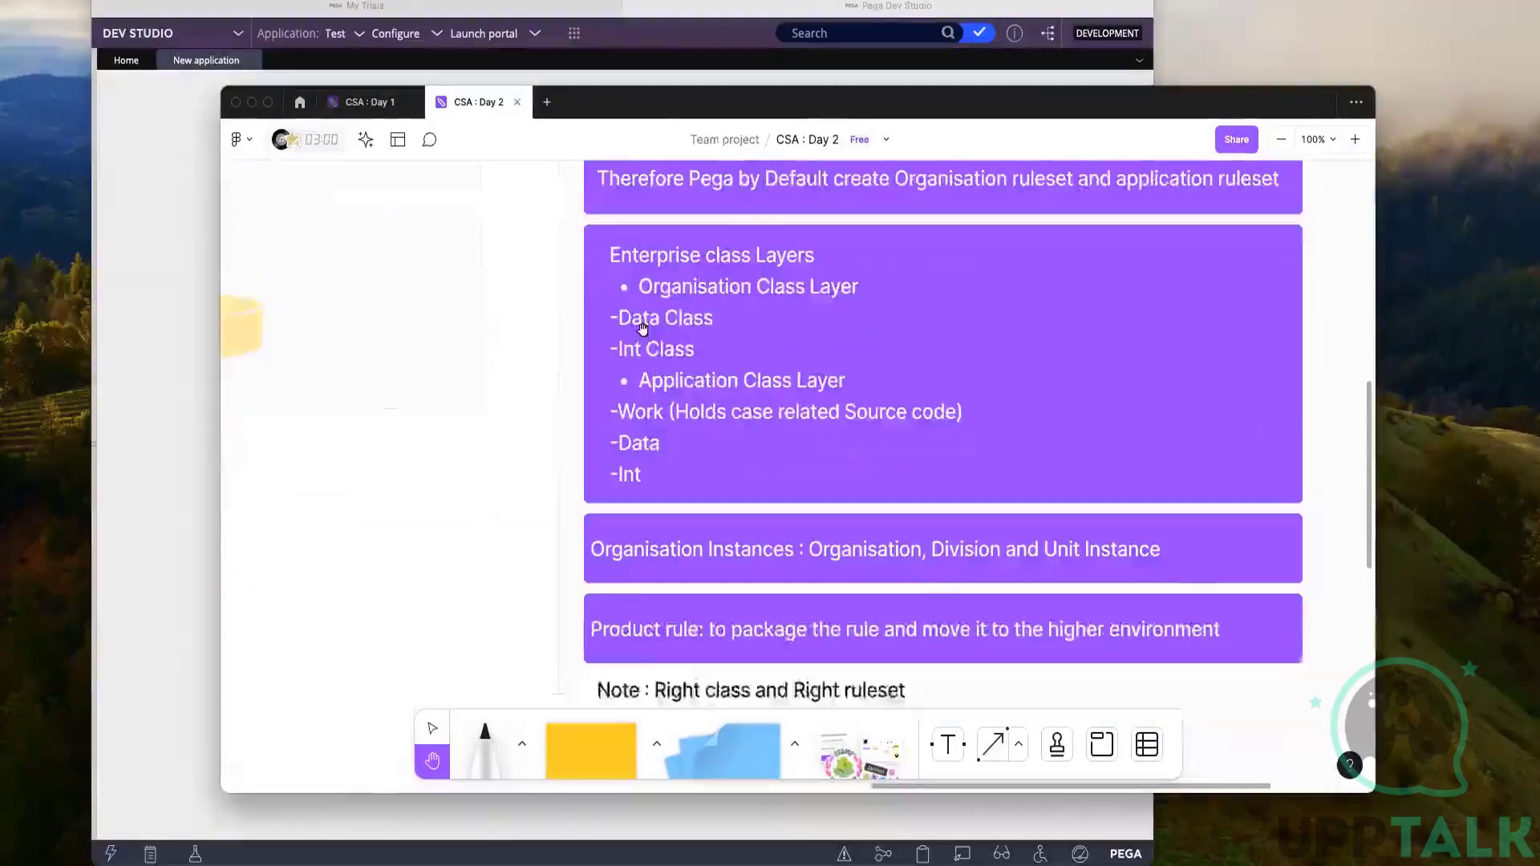
scroll(564, 411, down, 1)
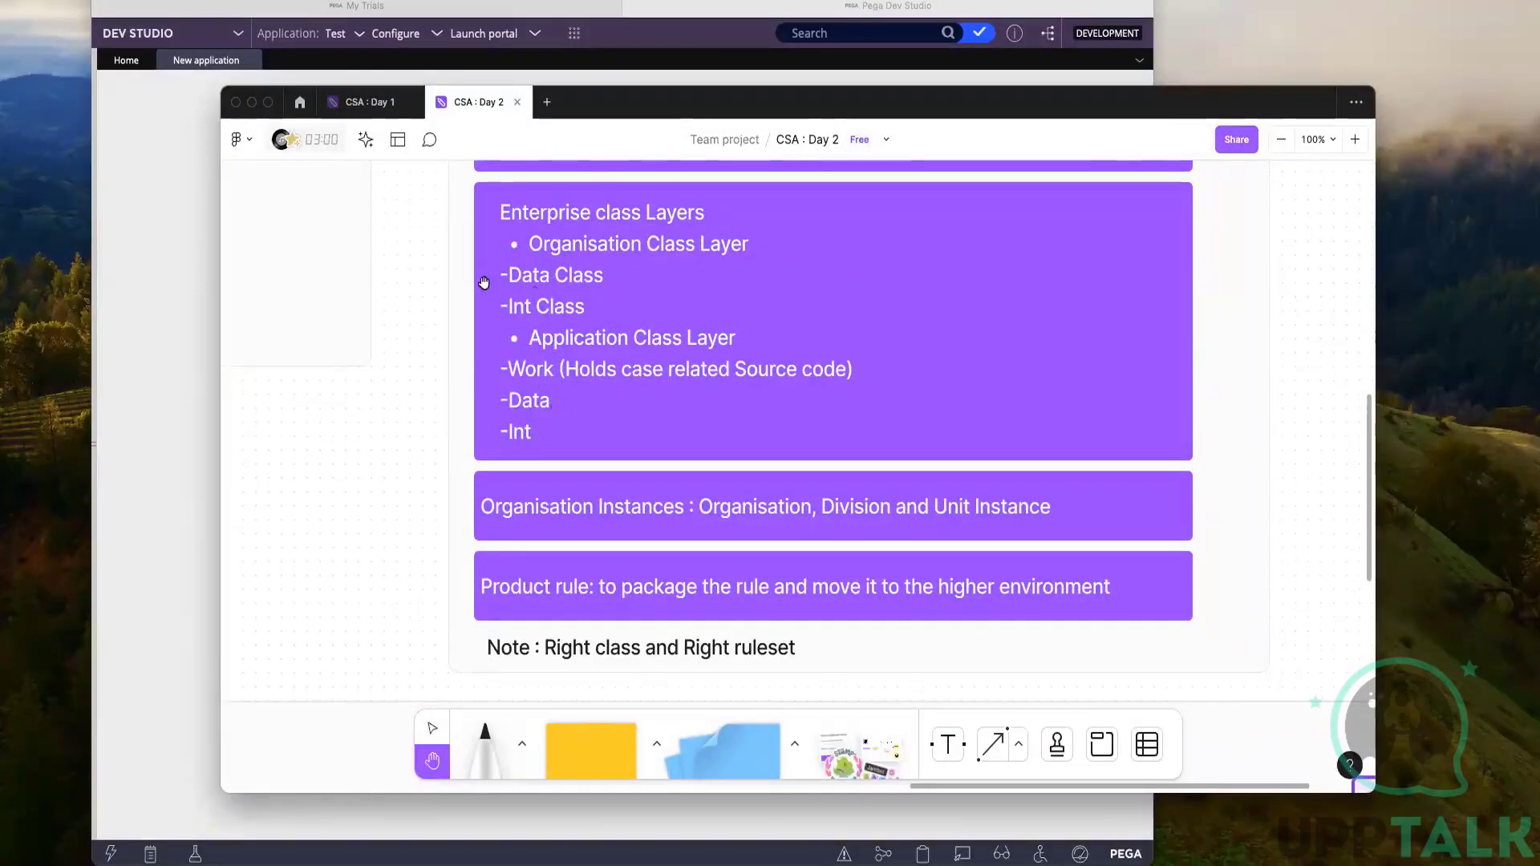
scroll(485, 285, up, 2)
scroll(485, 284, right, 2)
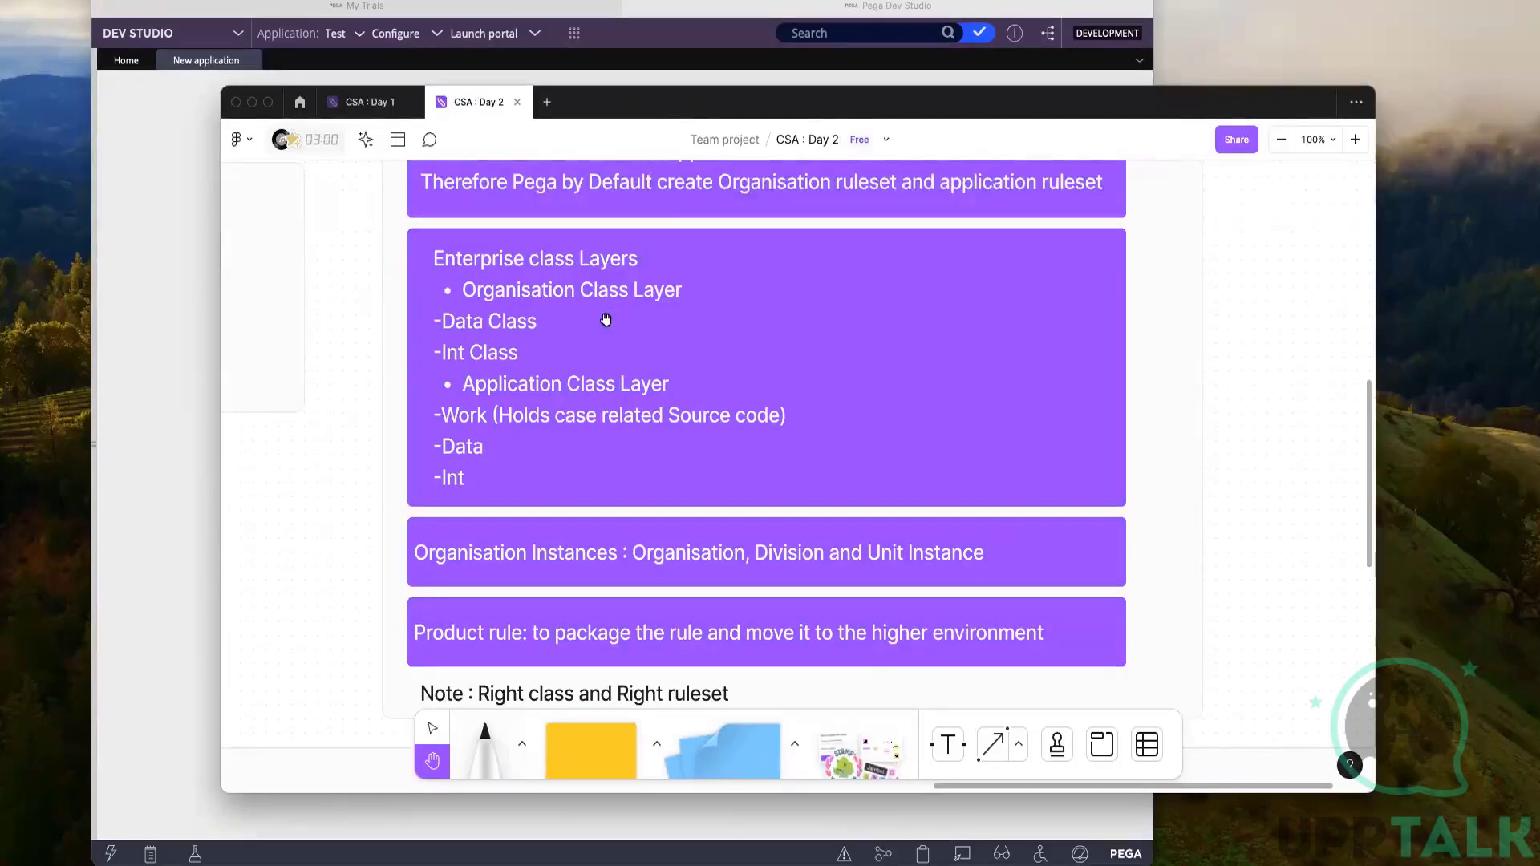
scroll(606, 319, down, 3)
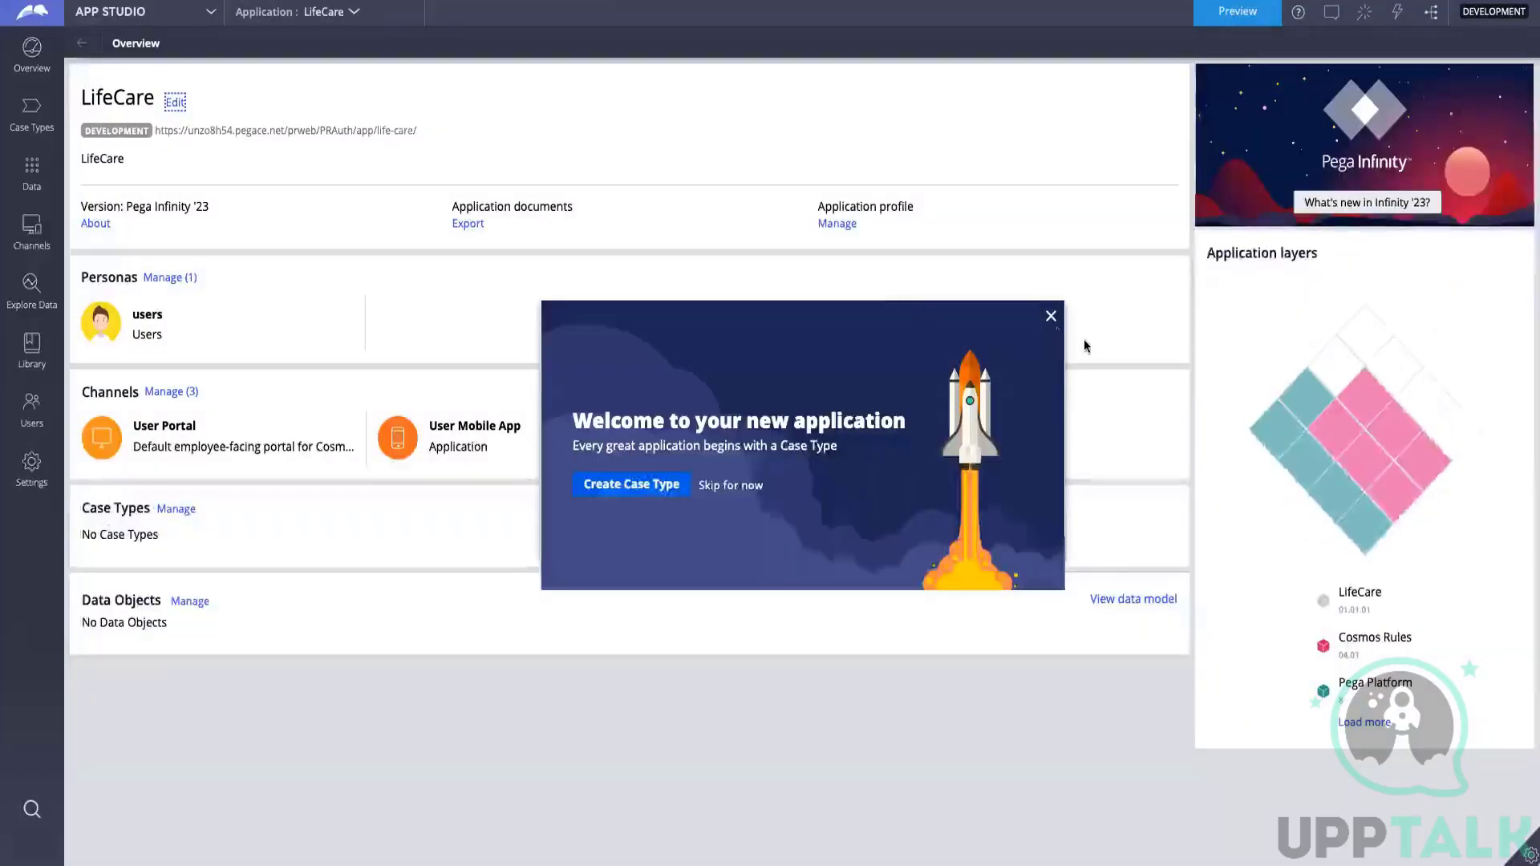
- Dismiss the new application welcome dialog in Pega App Studio and examine LifeCare's name, version, personas, channels, case types and data objects
click(1051, 317)
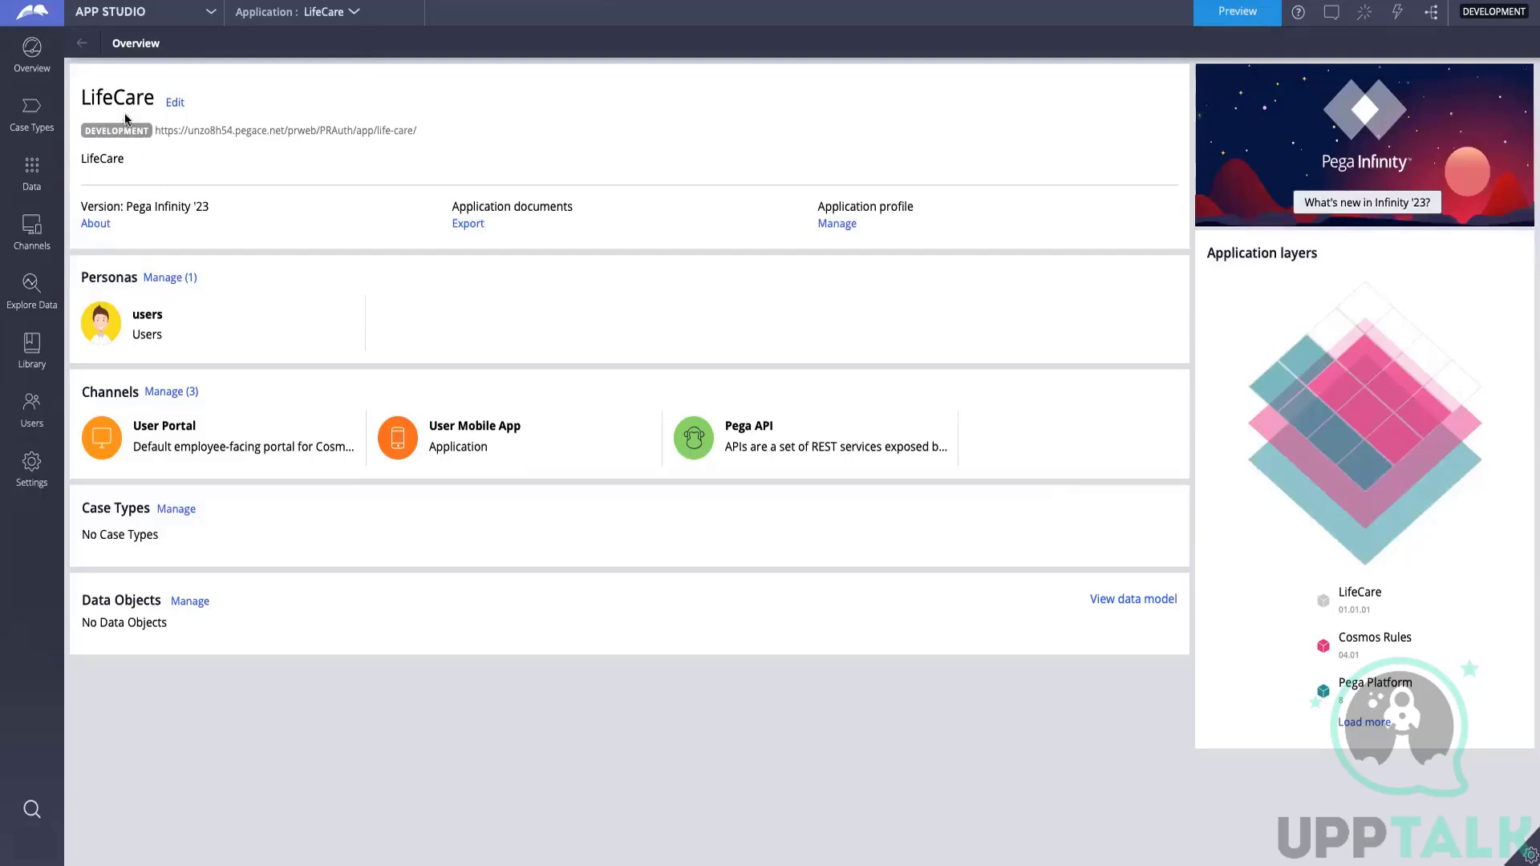
drag(86, 97, 144, 97)
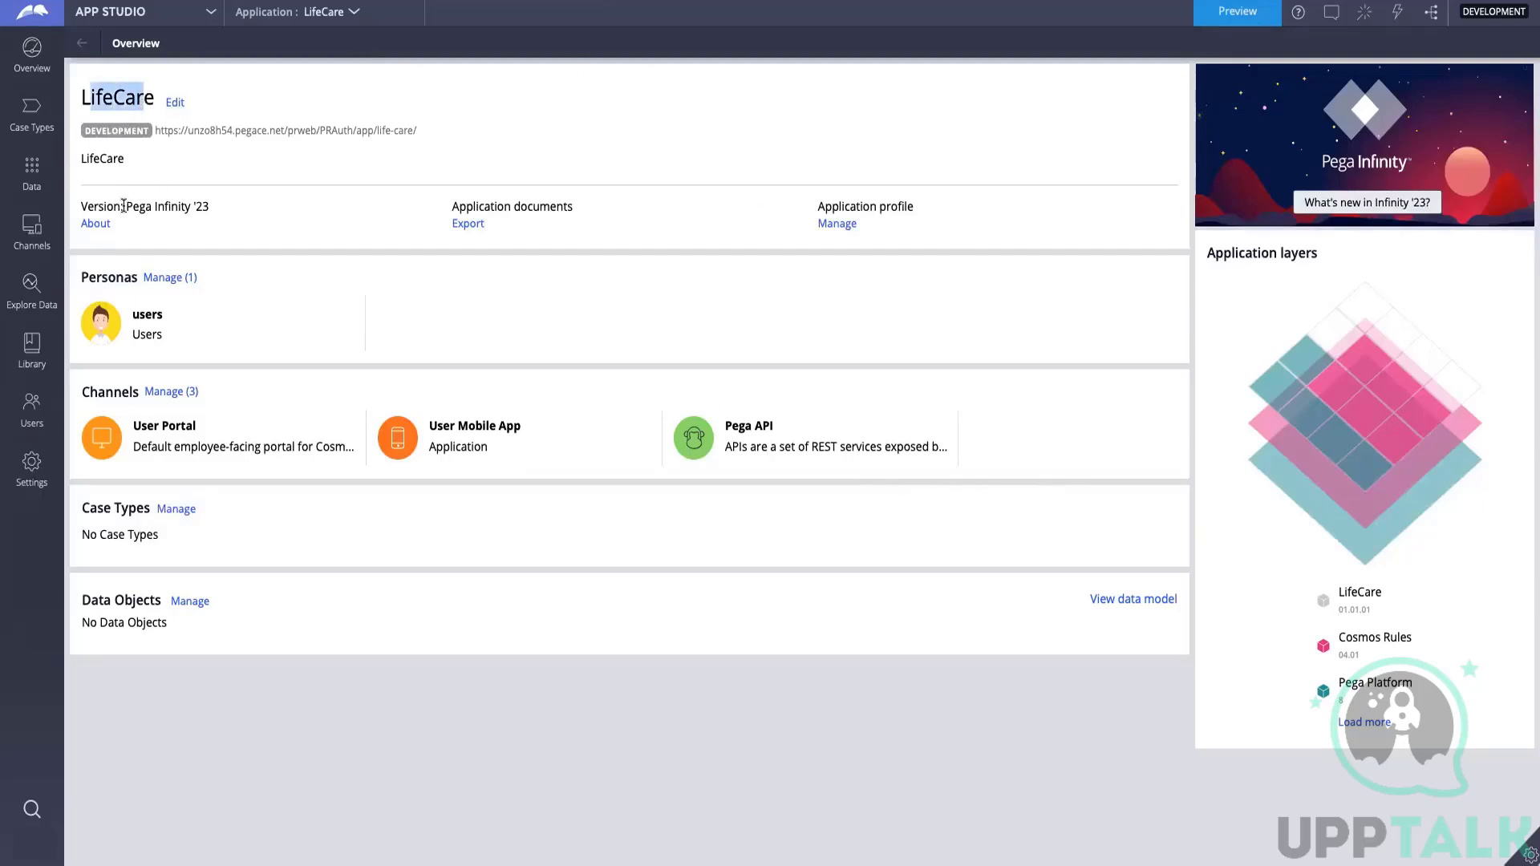
drag(130, 208, 200, 208)
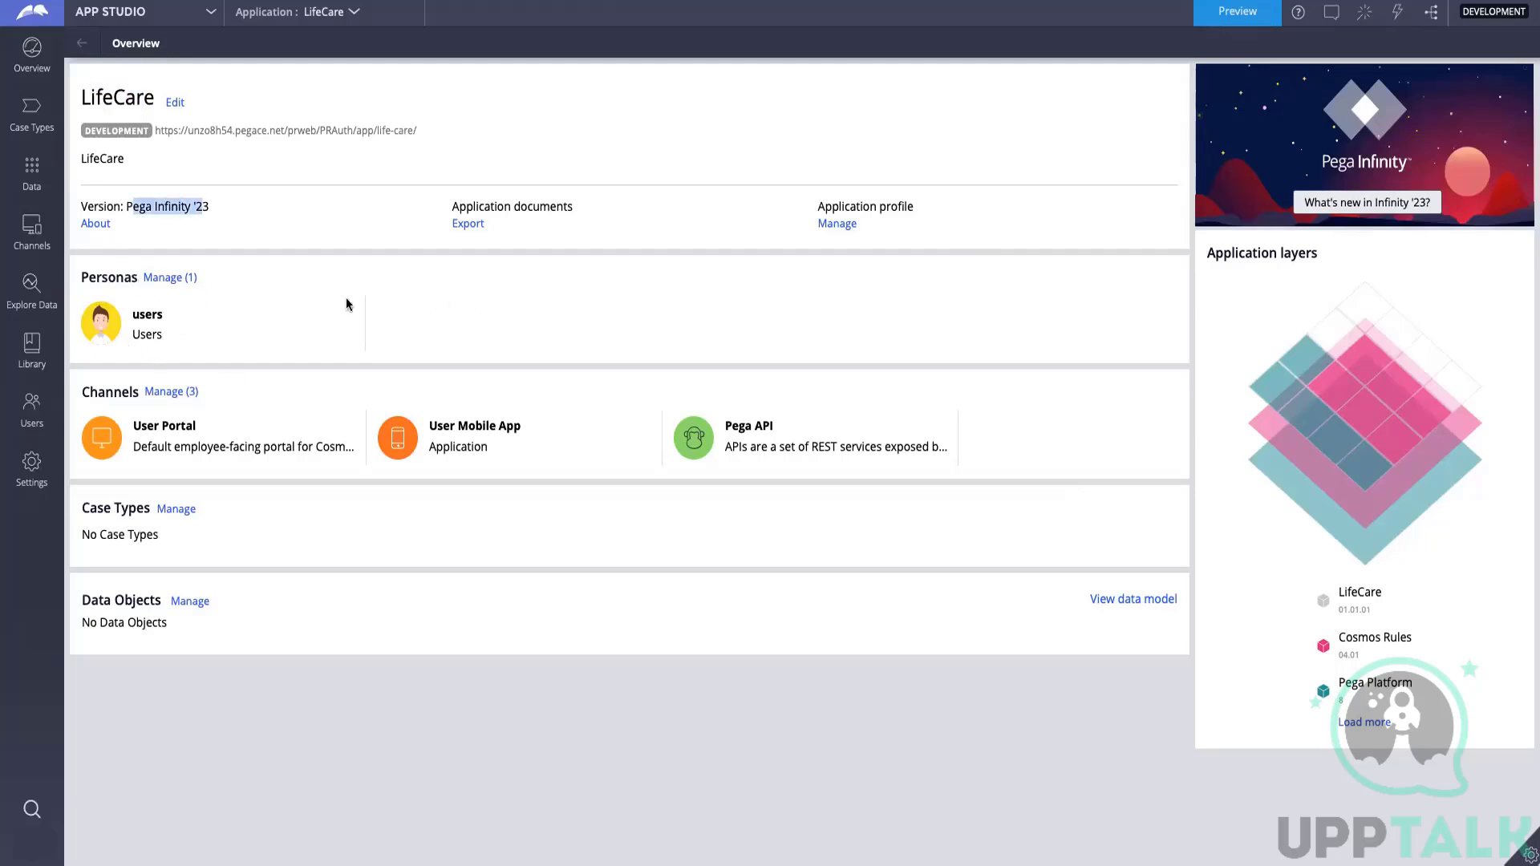
drag(133, 337, 165, 335)
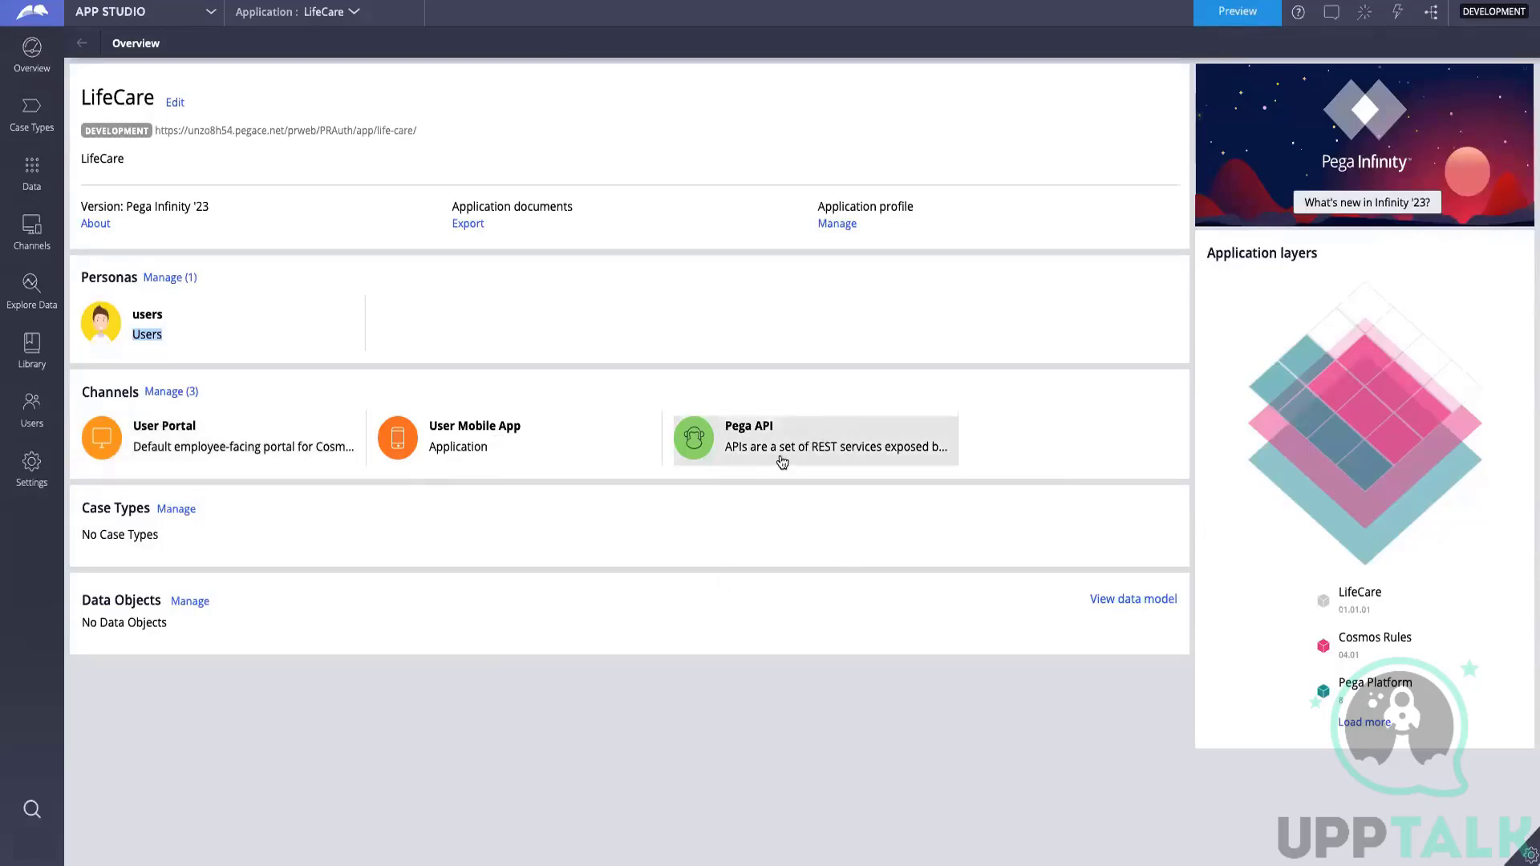
drag(81, 536, 190, 526)
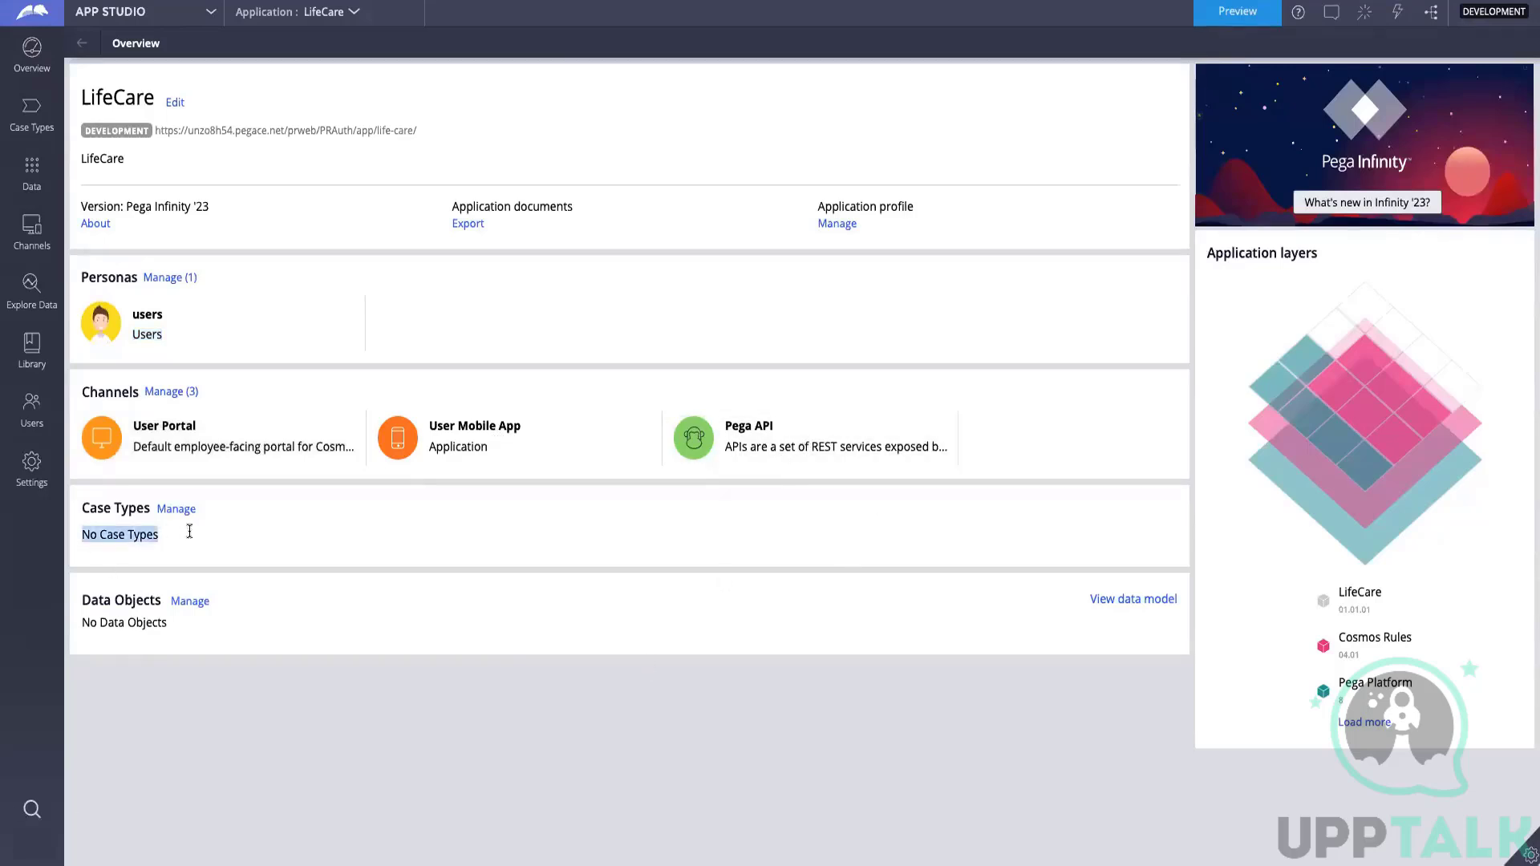
drag(79, 625, 173, 623)
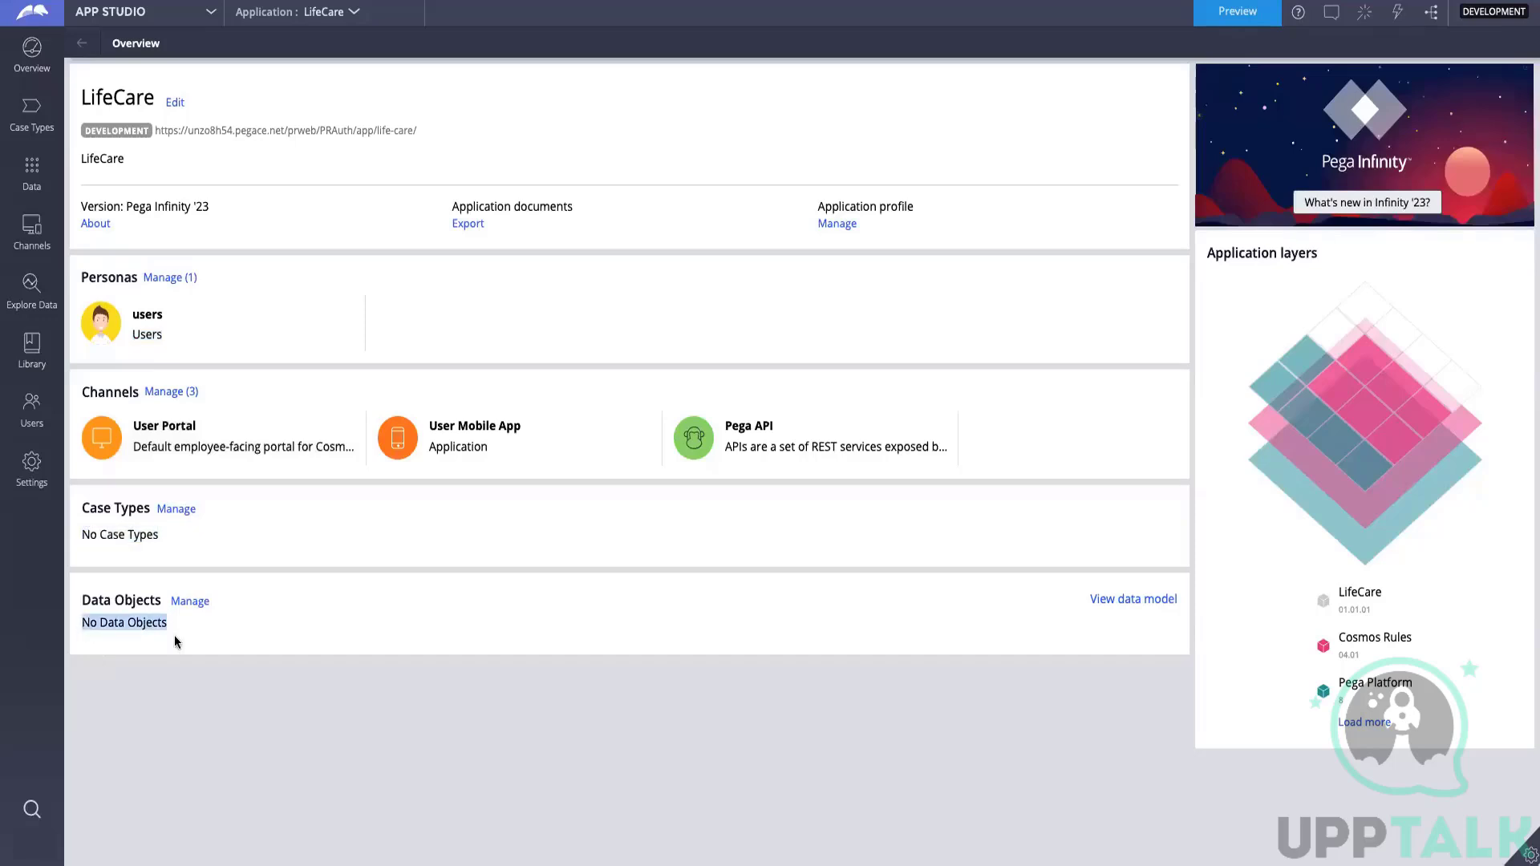
click(265, 636)
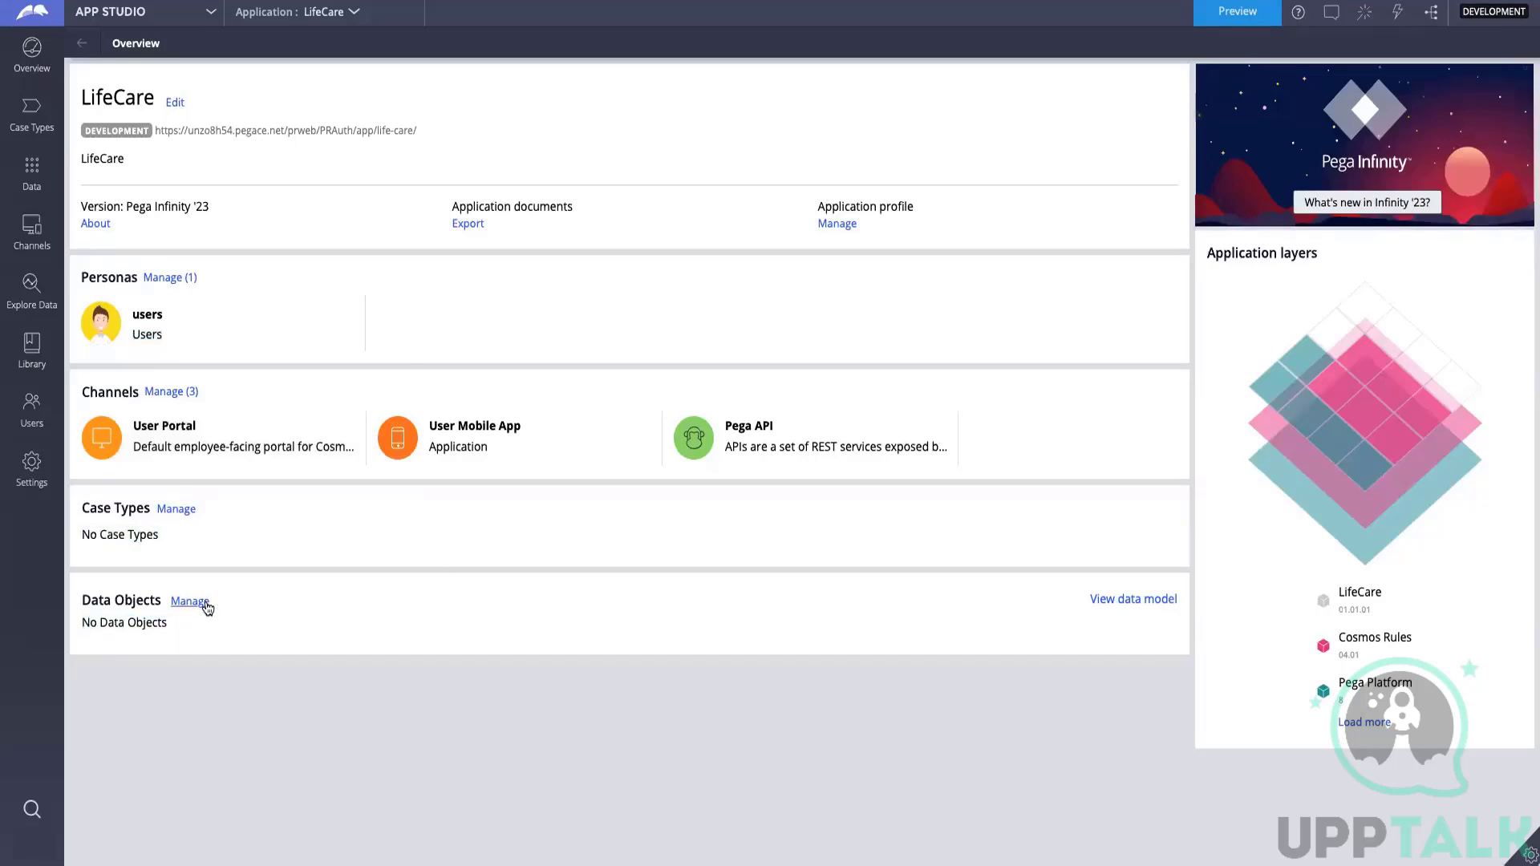
- Switch from App Studio to Dev Studio and close the LifeCare application overview page
click(136, 14)
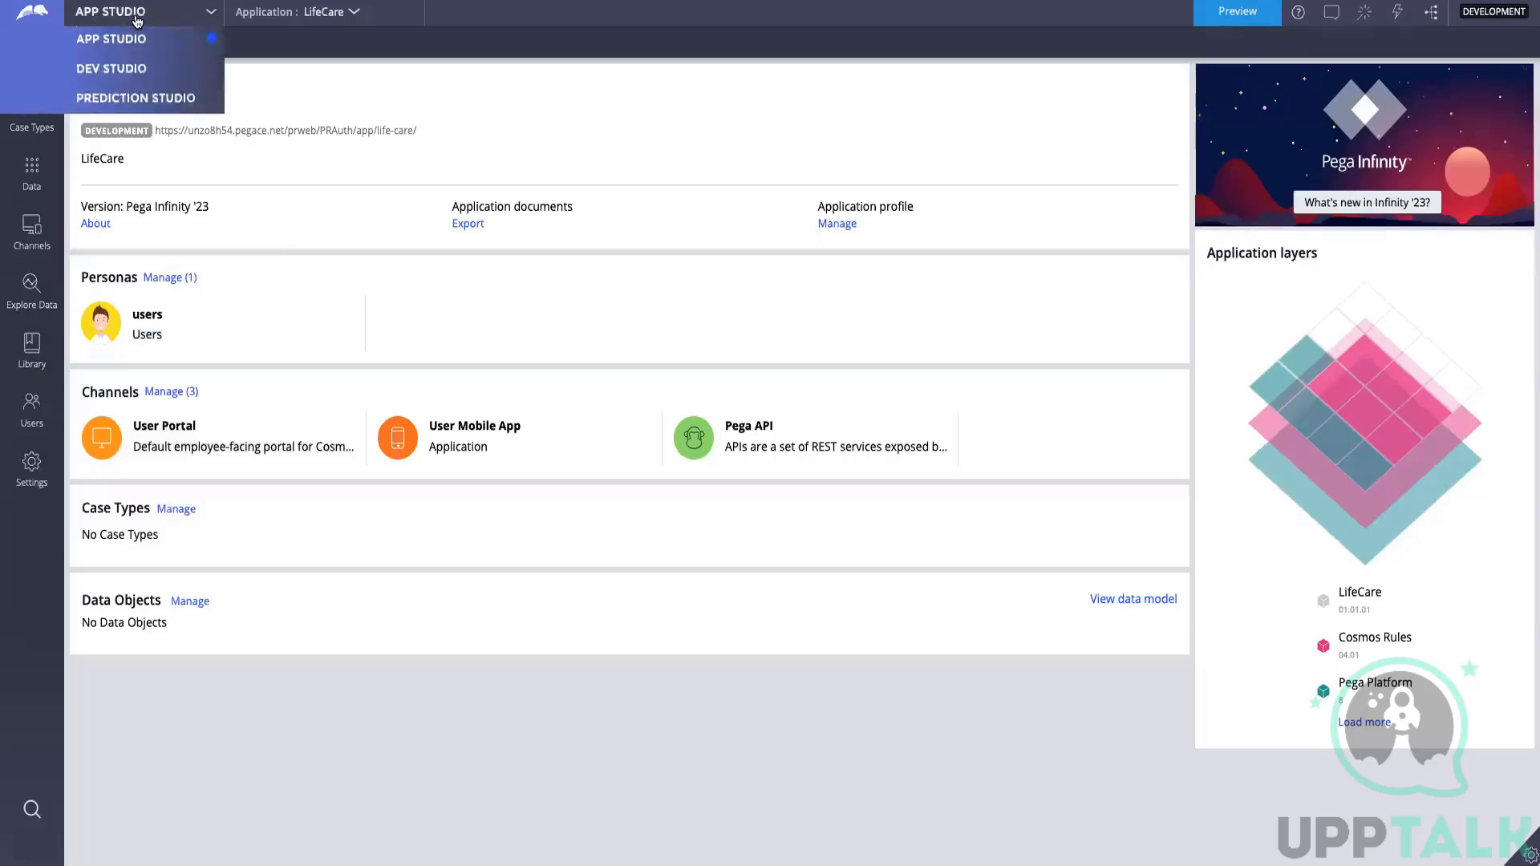
click(126, 71)
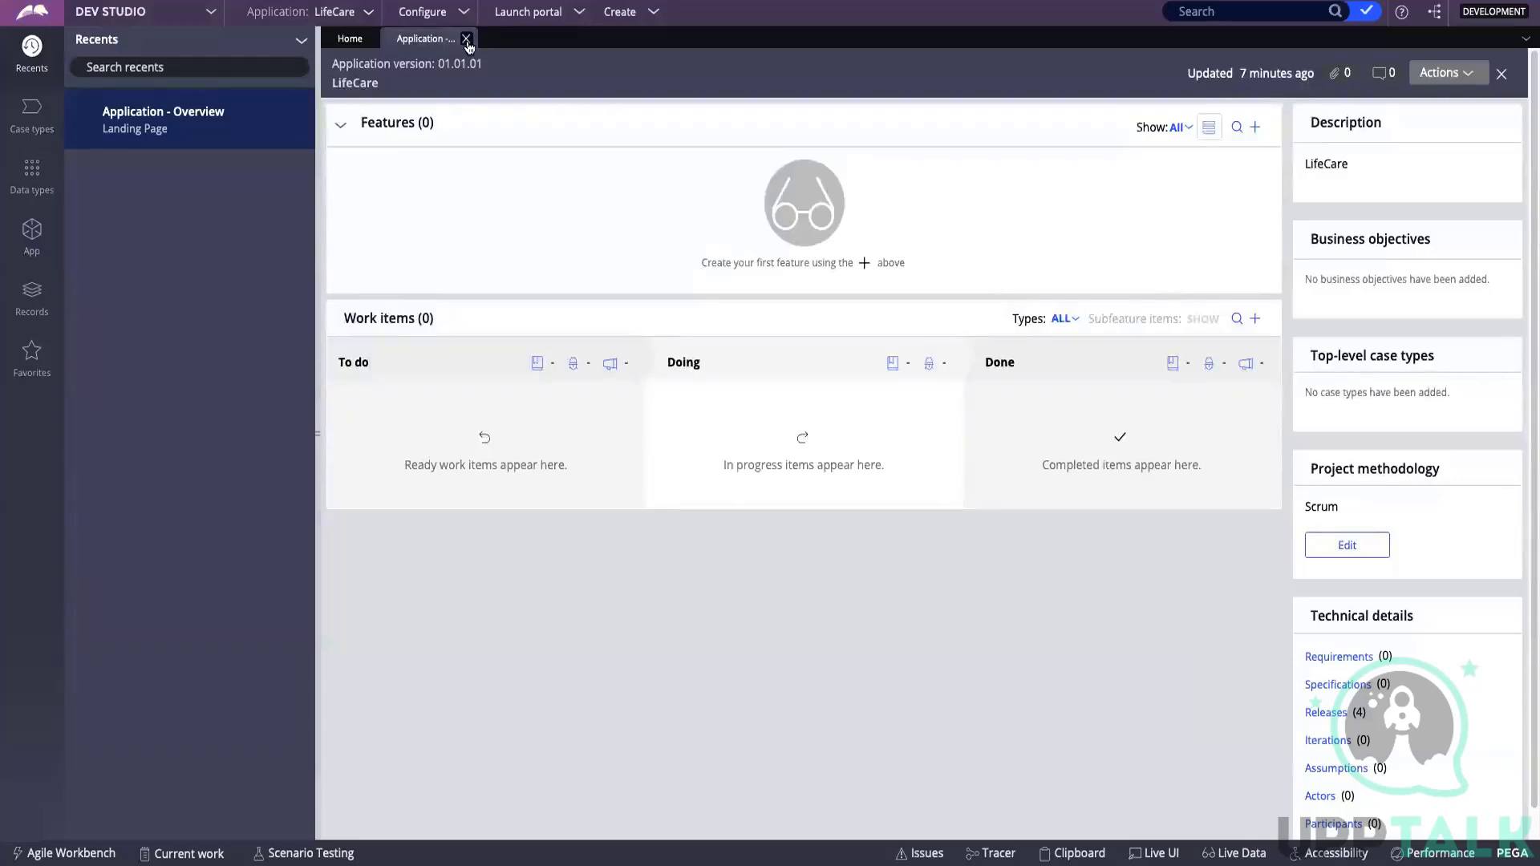
click(470, 41)
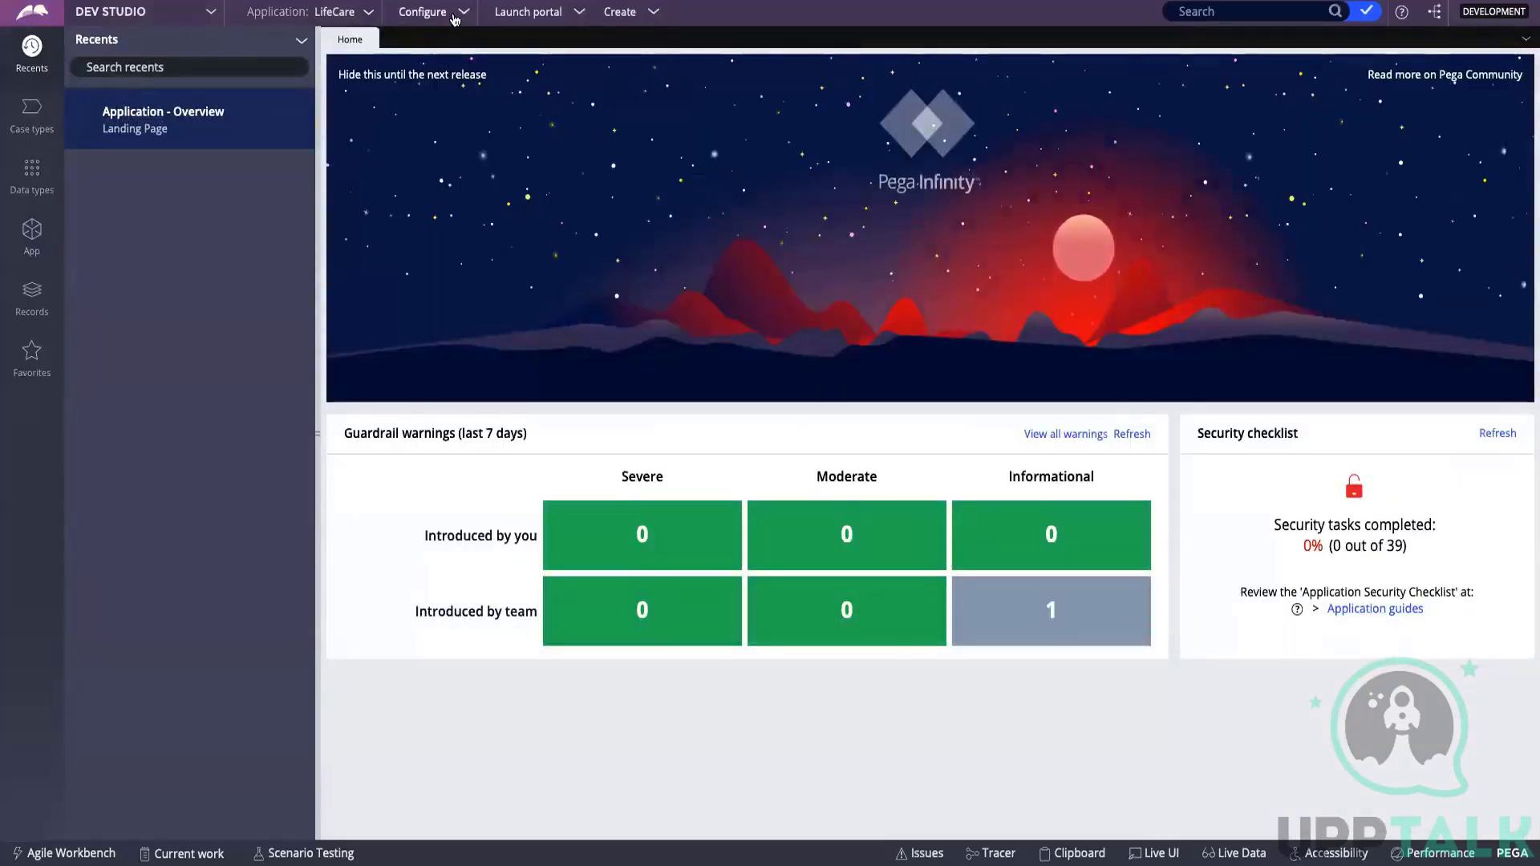
- Open the application development landing page on its Recent Actions and review the latest rule changes for LifeCare
click(431, 18)
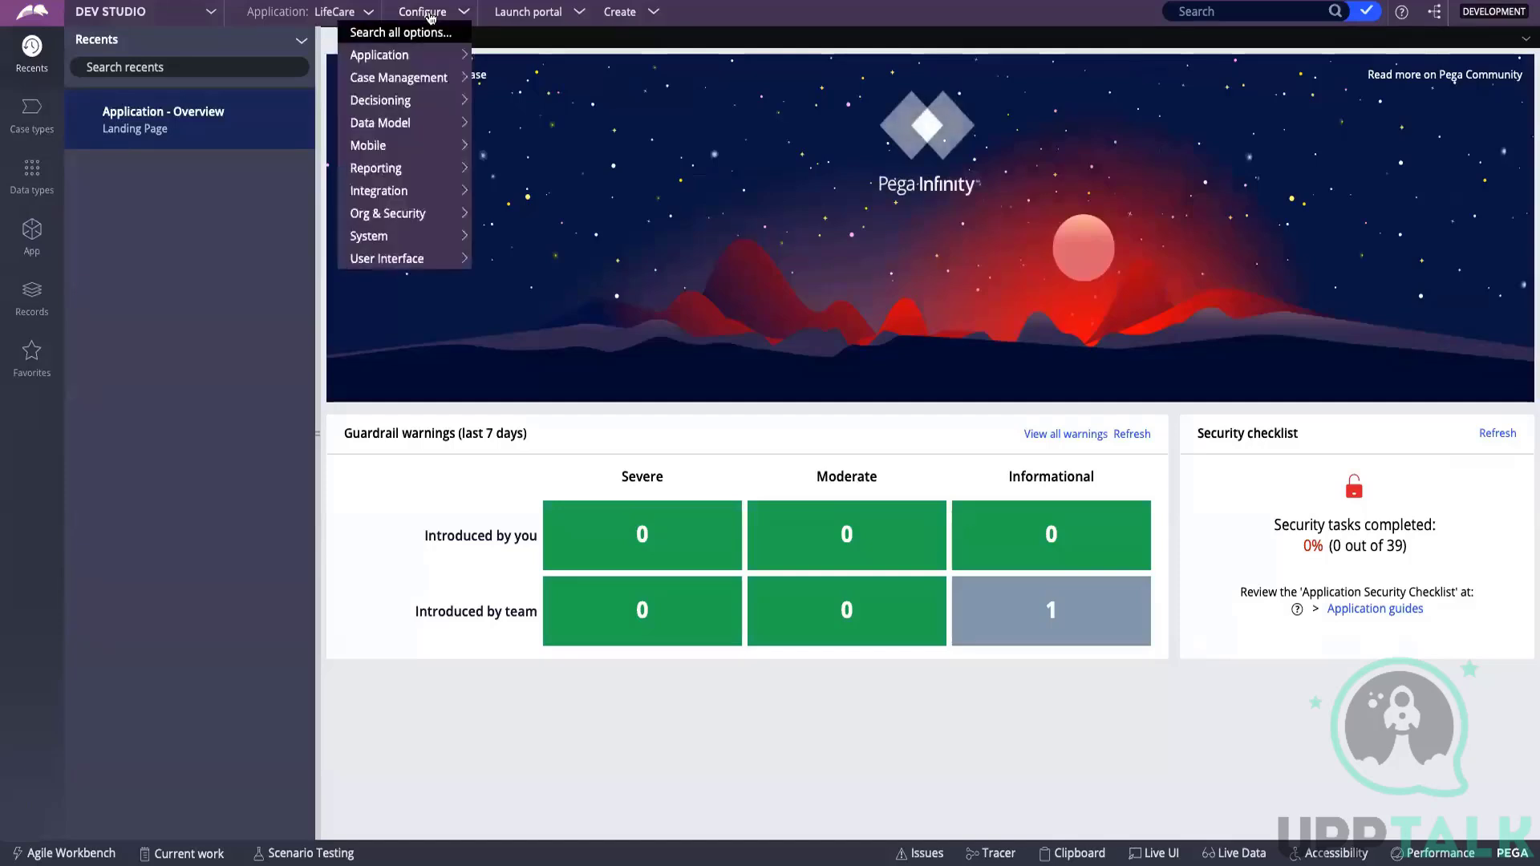
mouse_move(409, 58)
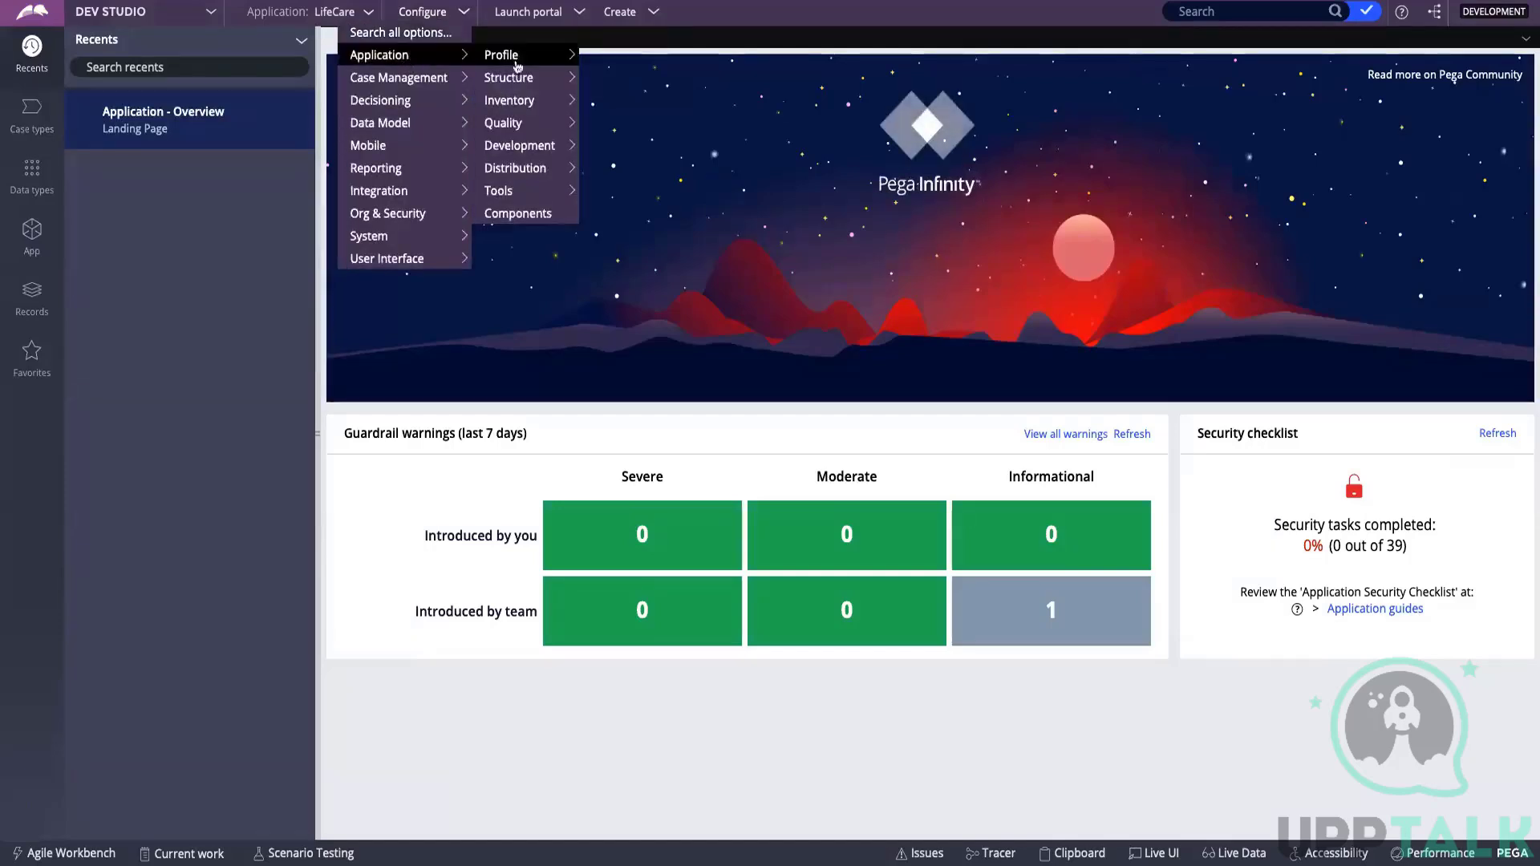
mouse_move(513, 146)
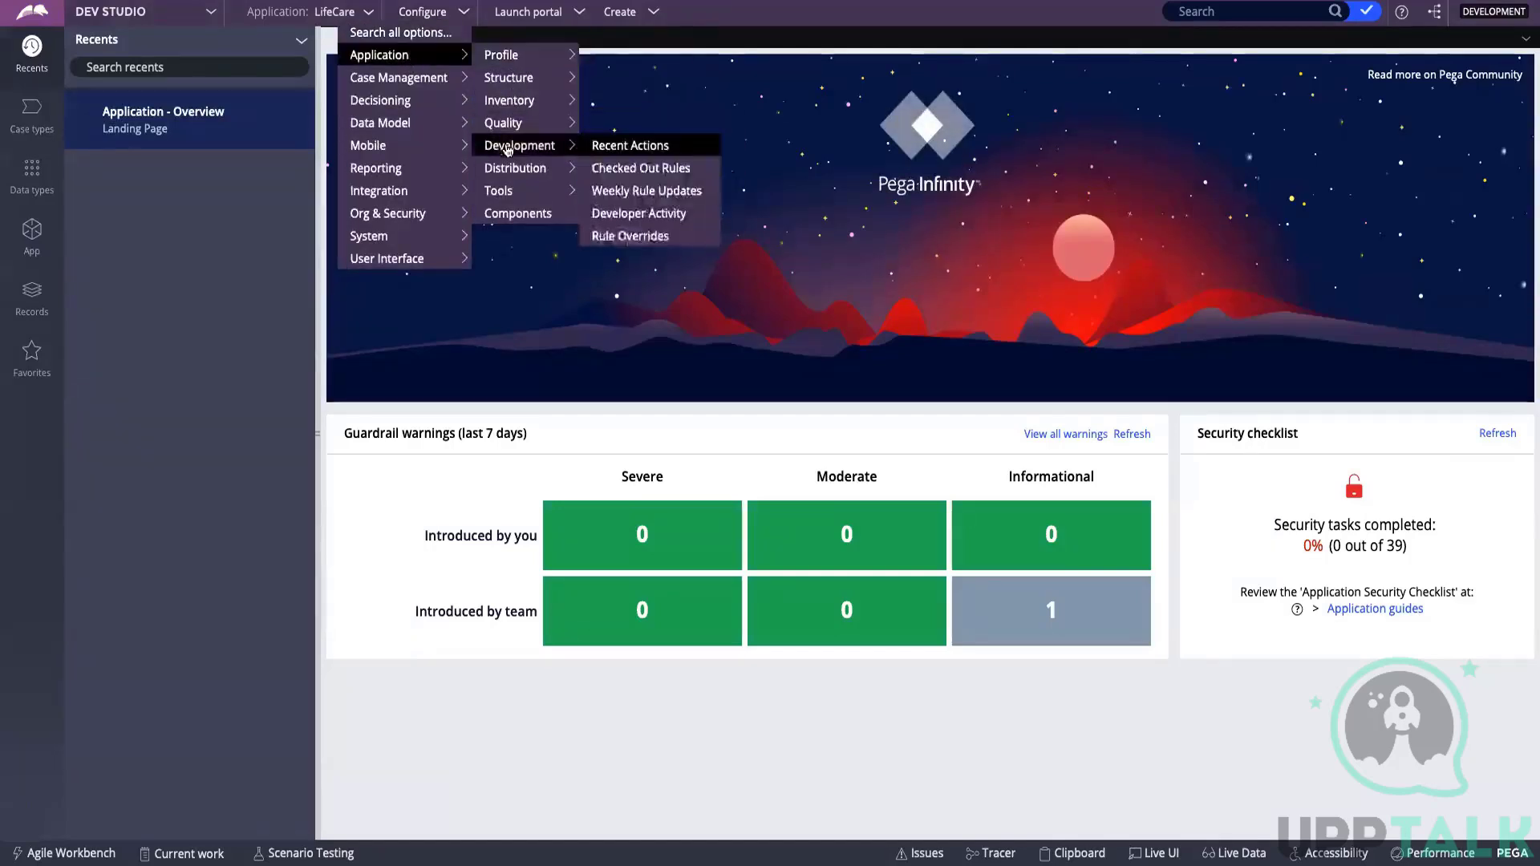
click(644, 146)
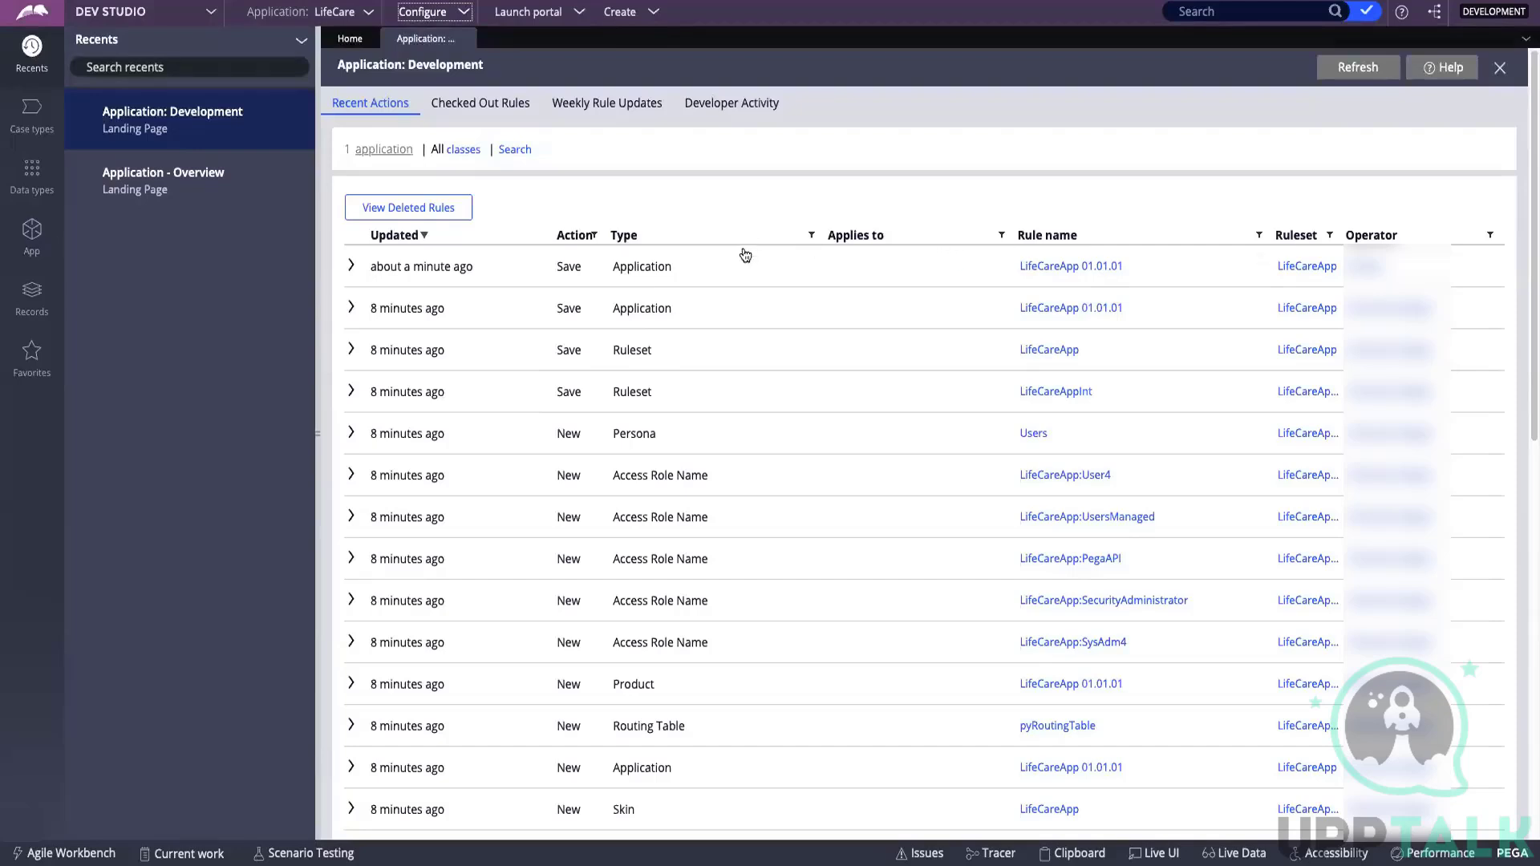
scroll(611, 327, down, 1)
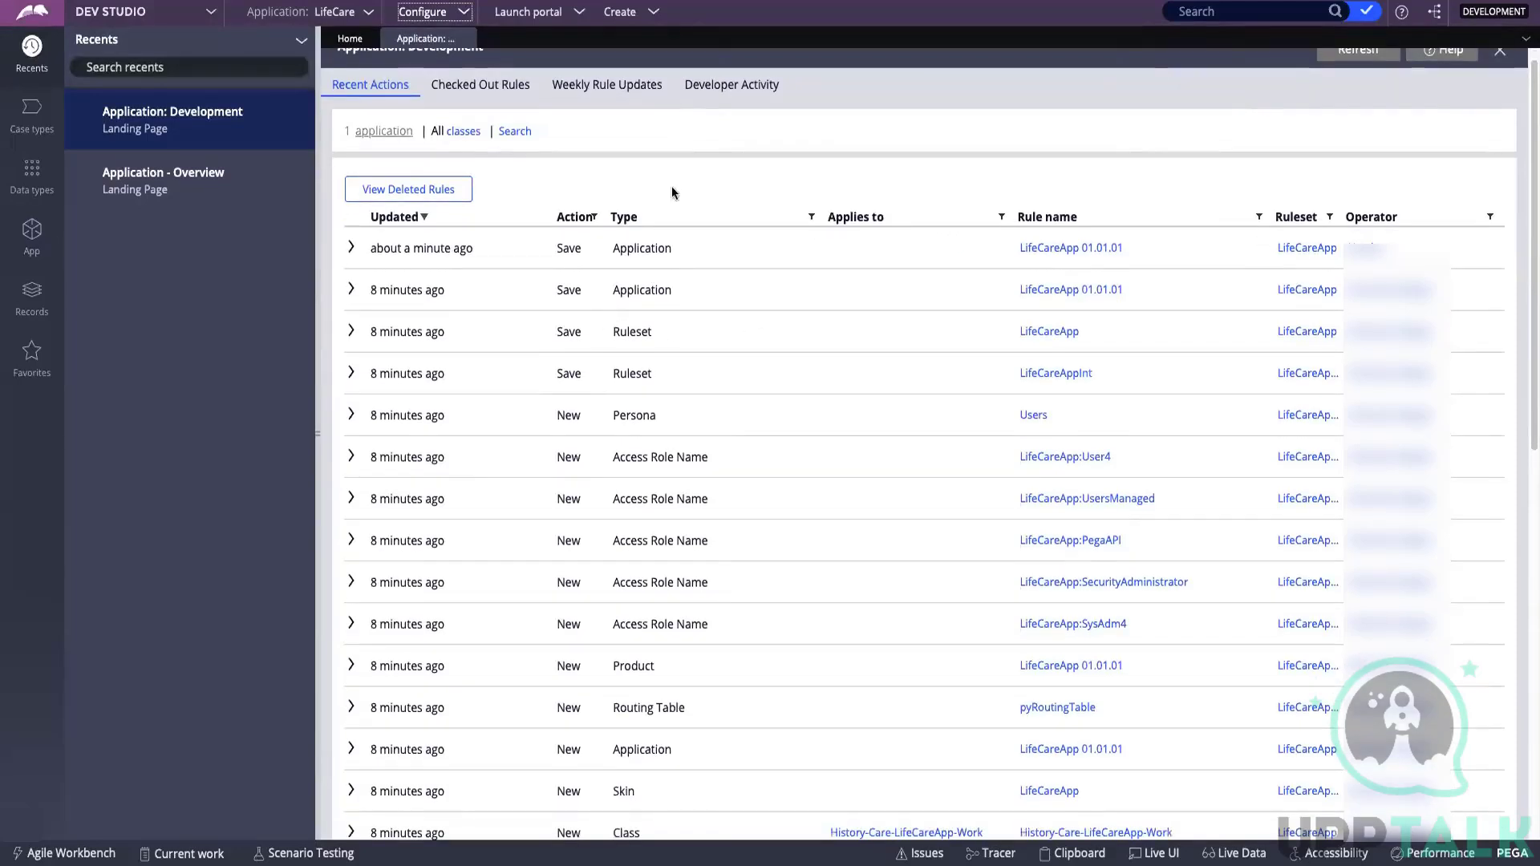
- Examine the rule types offered in the Type column's filter, and close it without filtering
click(811, 218)
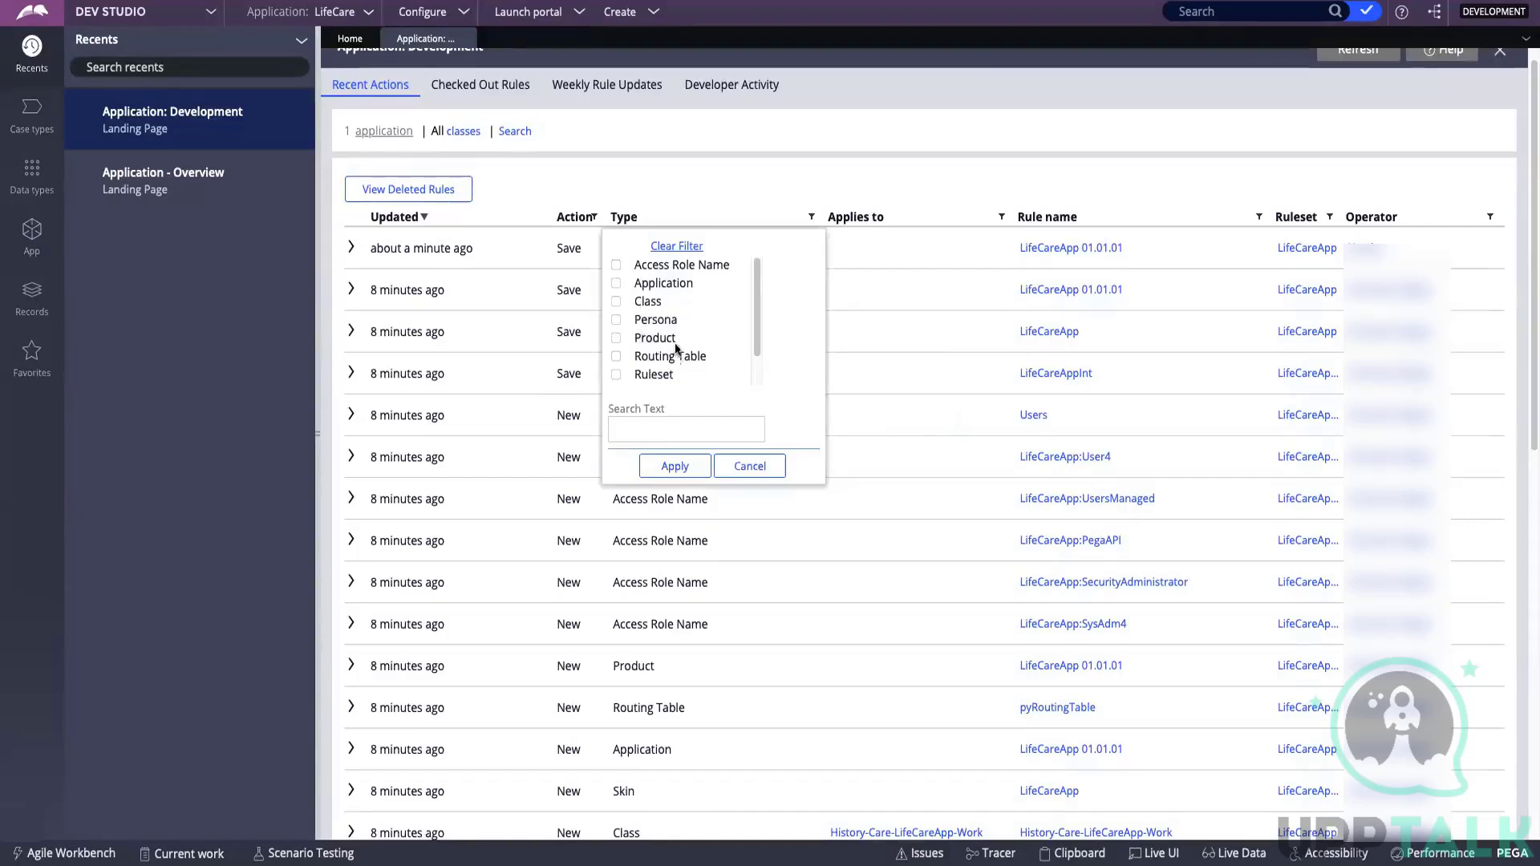
scroll(653, 349, down, 1)
scroll(653, 349, down, 3)
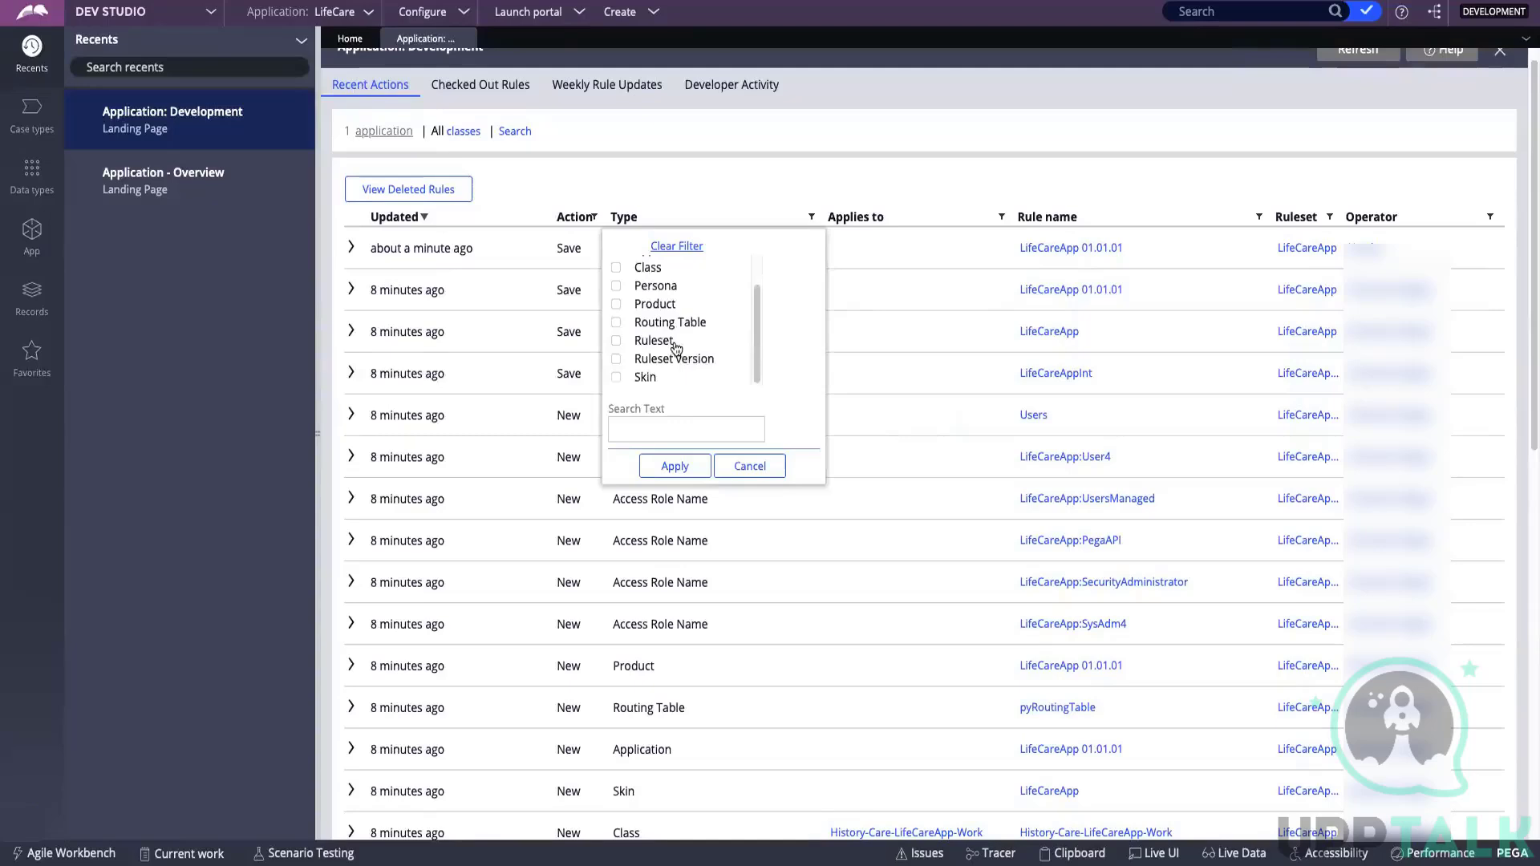
scroll(682, 352, down, 1)
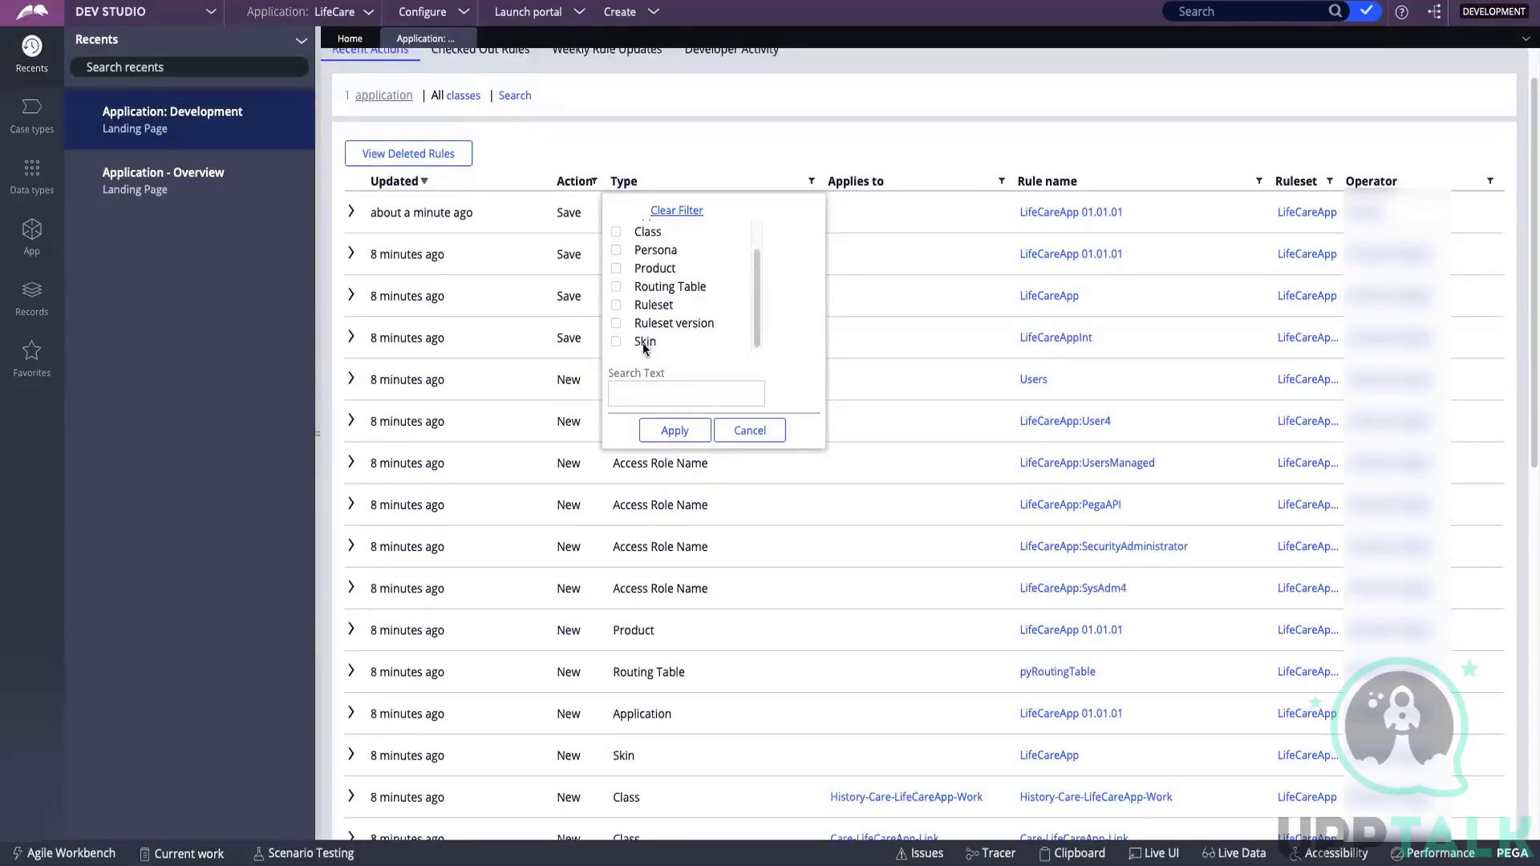
scroll(654, 333, up, 3)
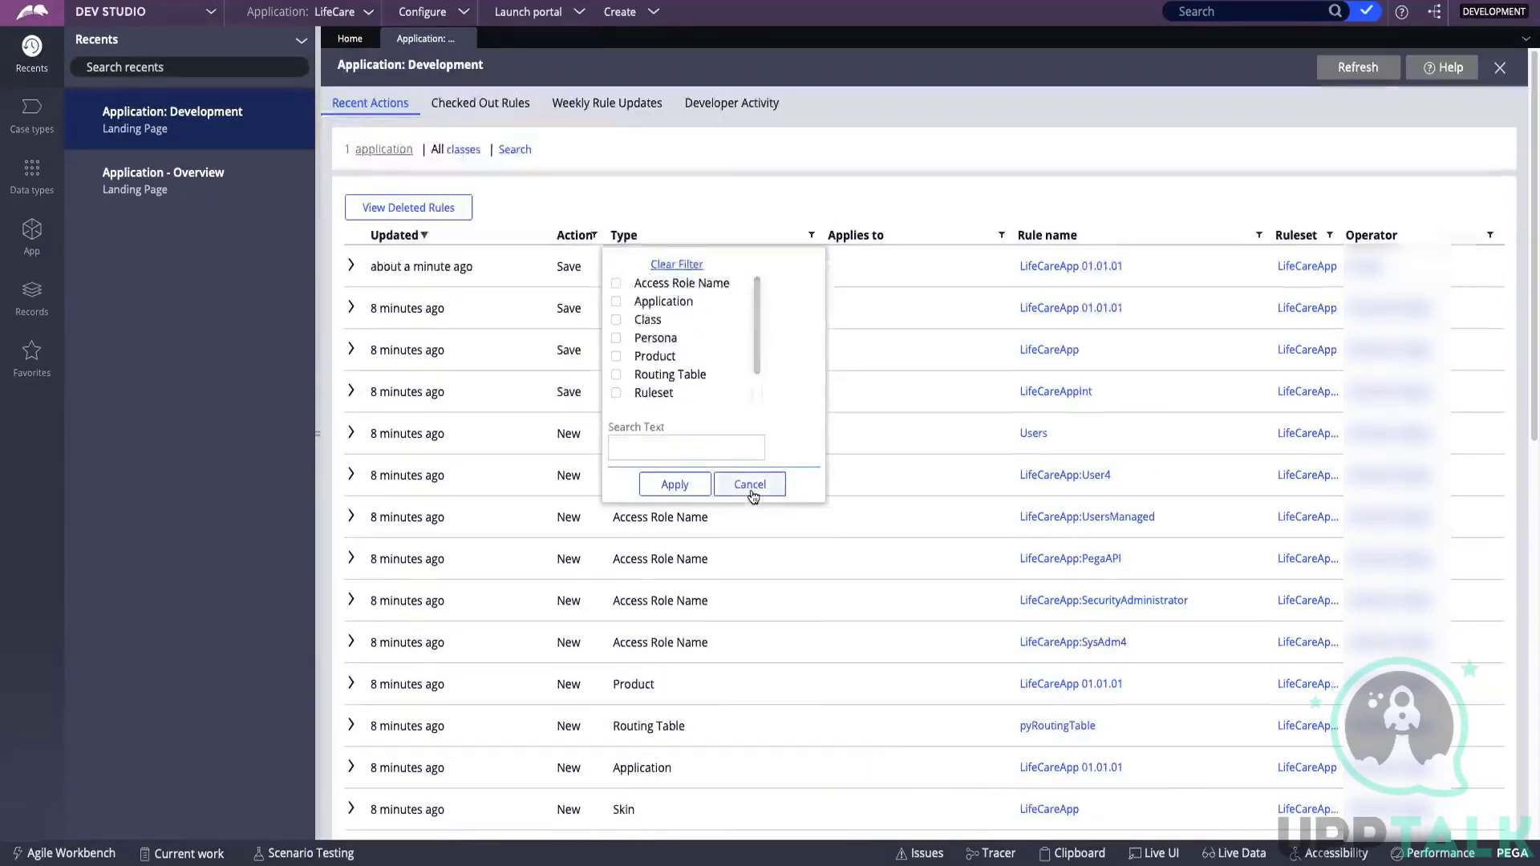
click(749, 484)
- Examine the generated names in the Rule name column's filter without applying it, and close the Application: Development page
click(1258, 235)
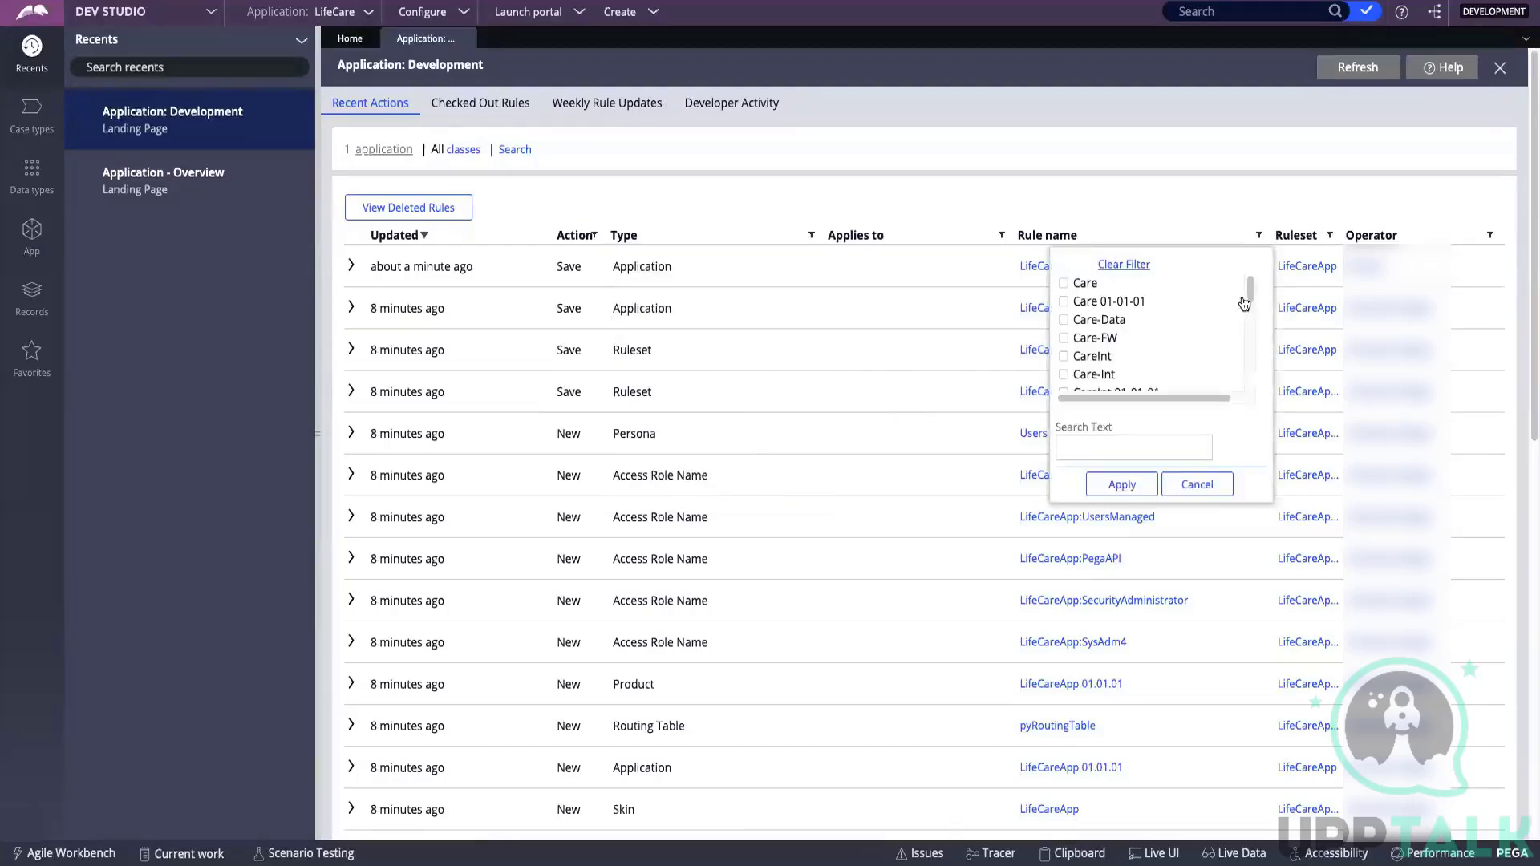
drag(1249, 295, 1249, 303)
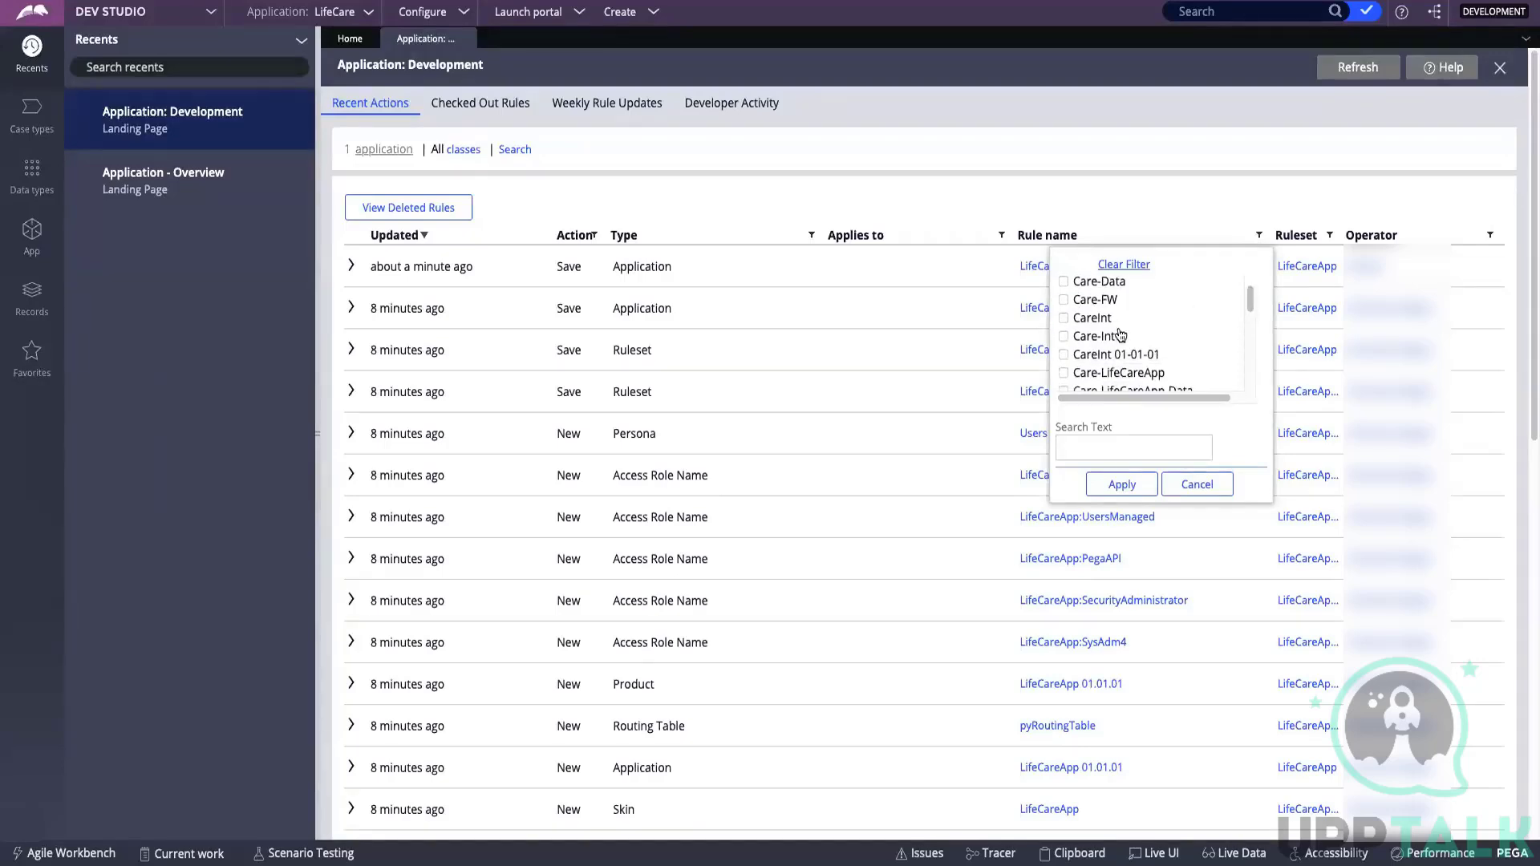
scroll(1171, 334, down, 1)
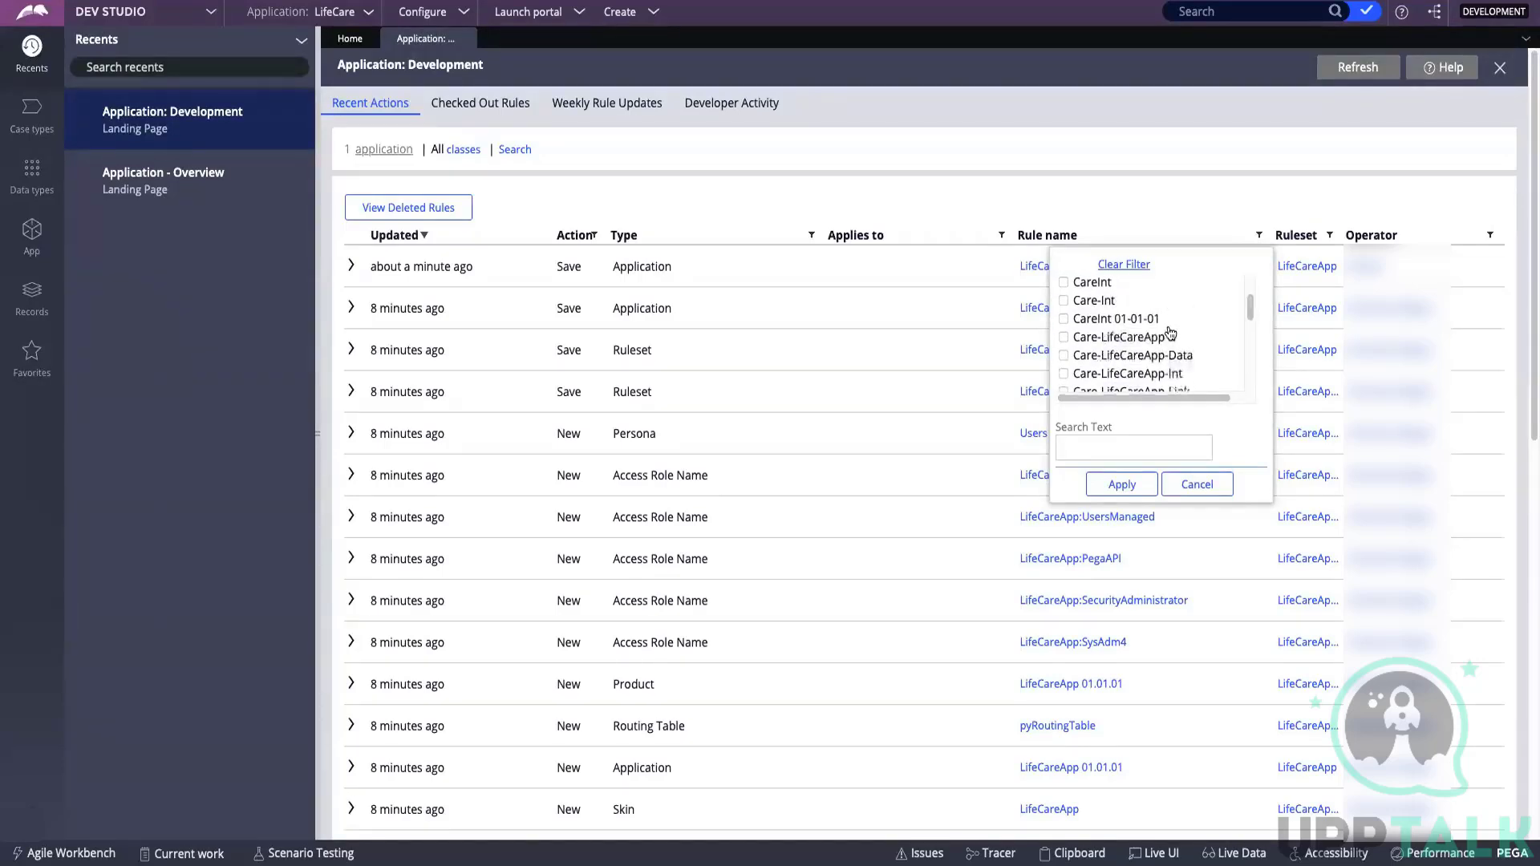
scroll(1193, 321, down, 2)
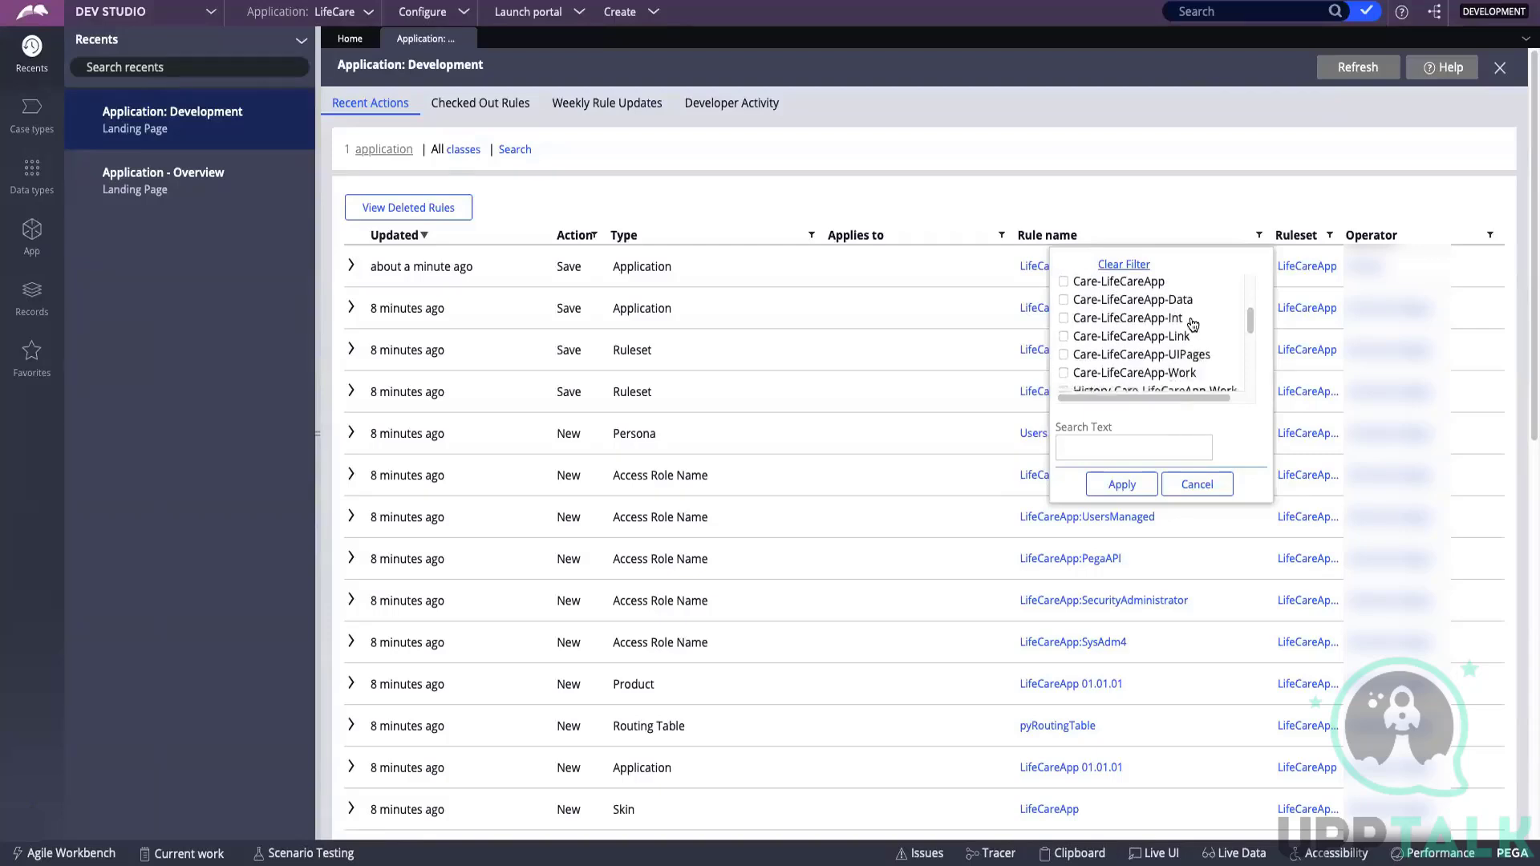
scroll(1193, 323, down, 4)
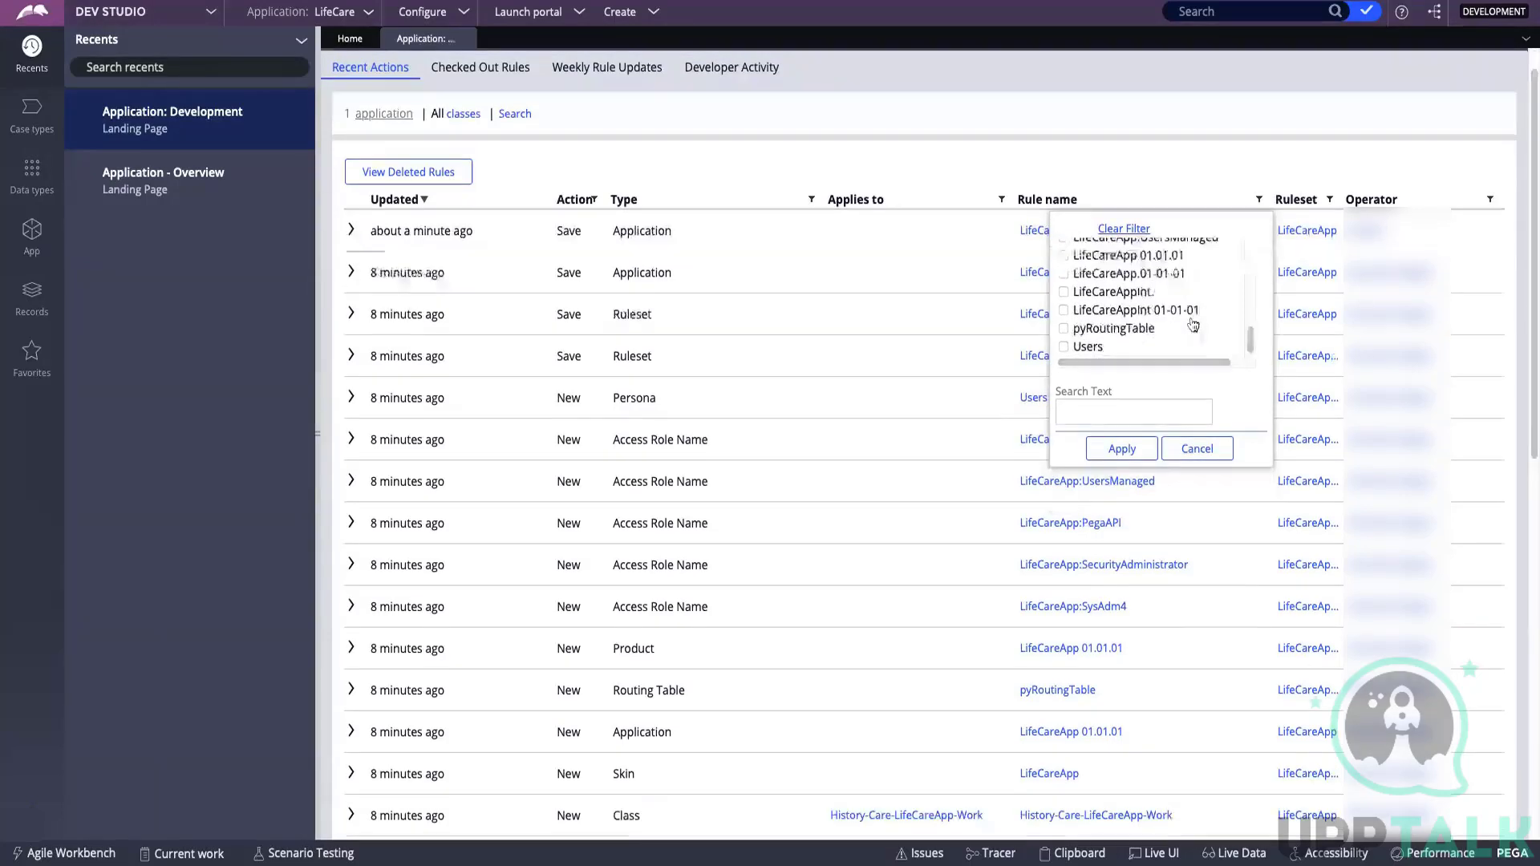
click(1197, 449)
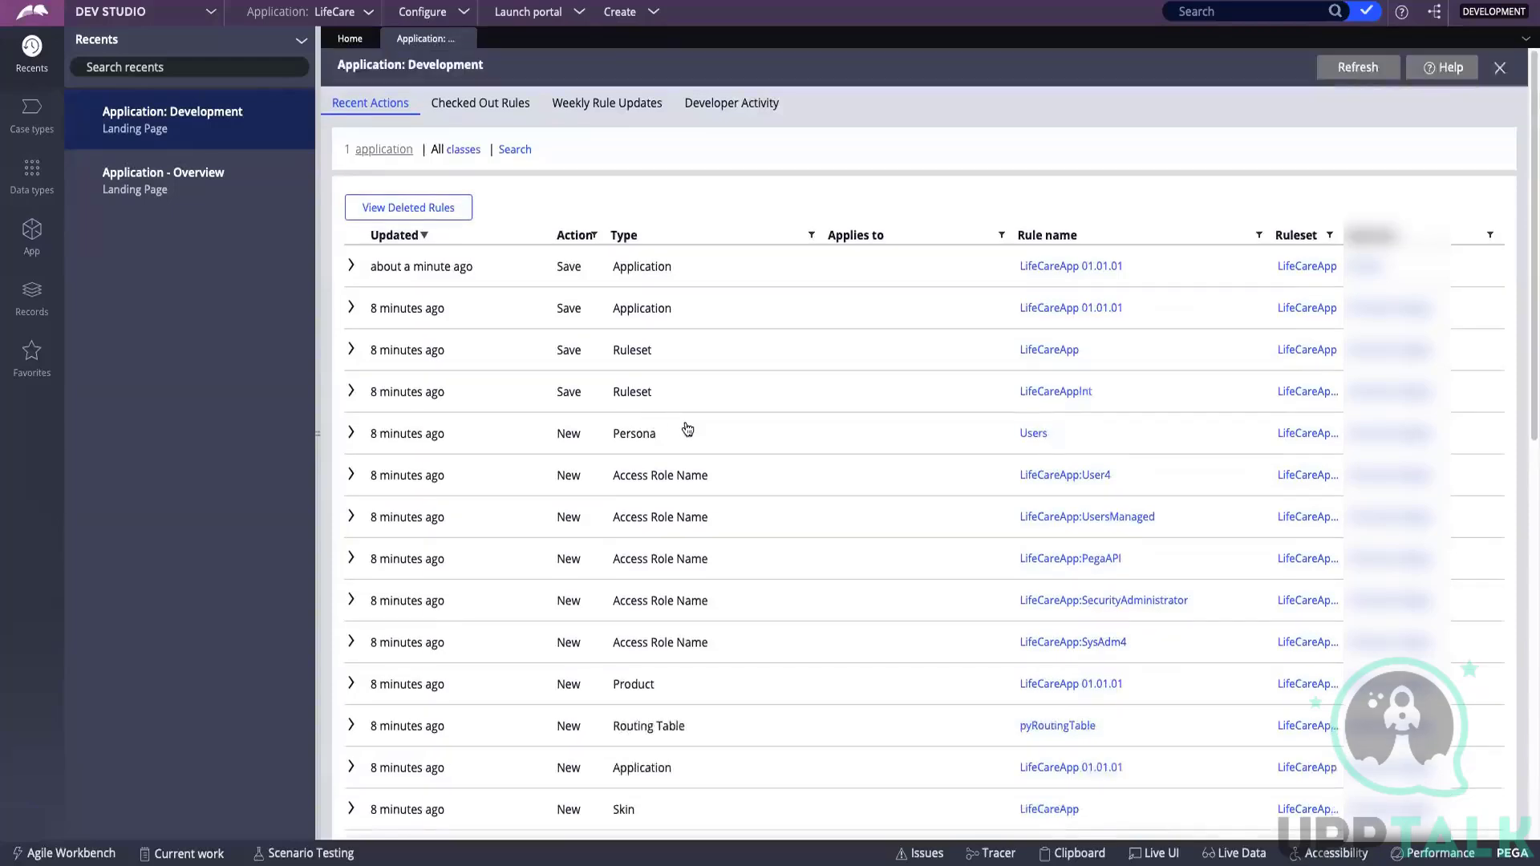
click(464, 40)
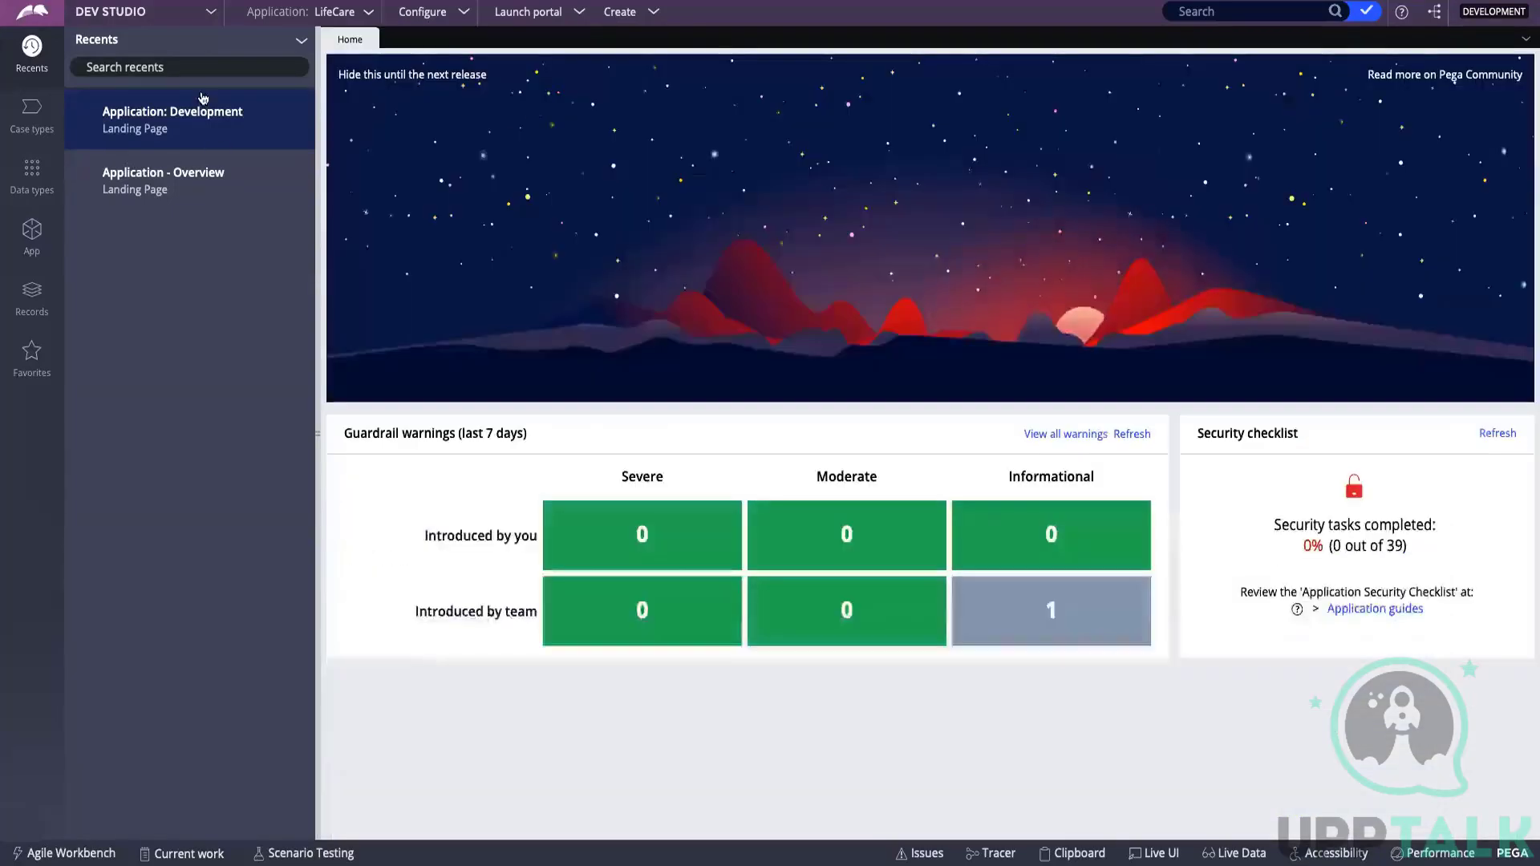
- Open the LifeCare application definition and examine its title and Built on applications section
click(370, 13)
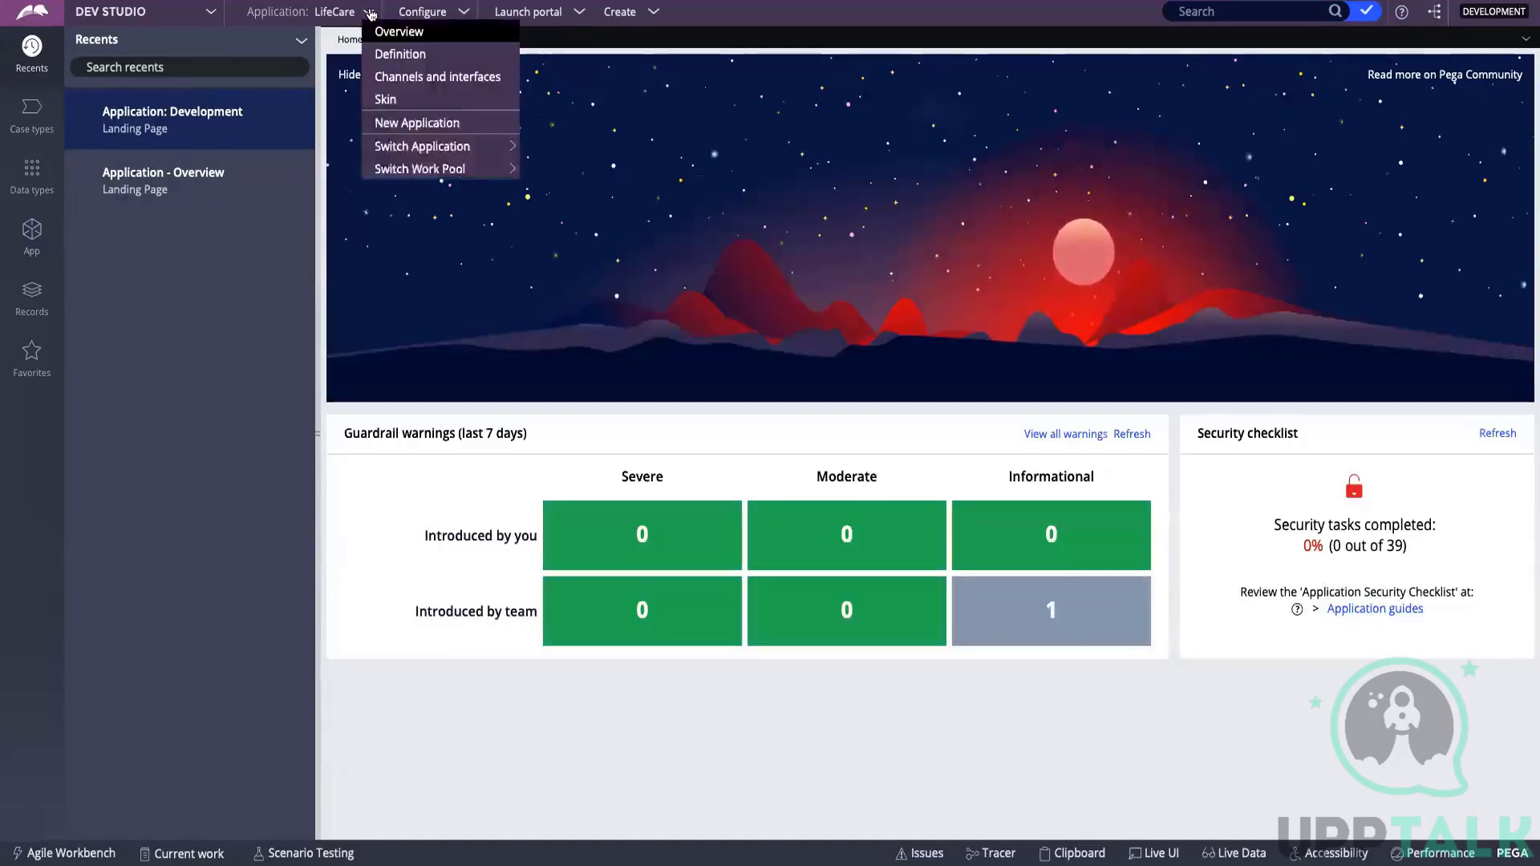
click(390, 56)
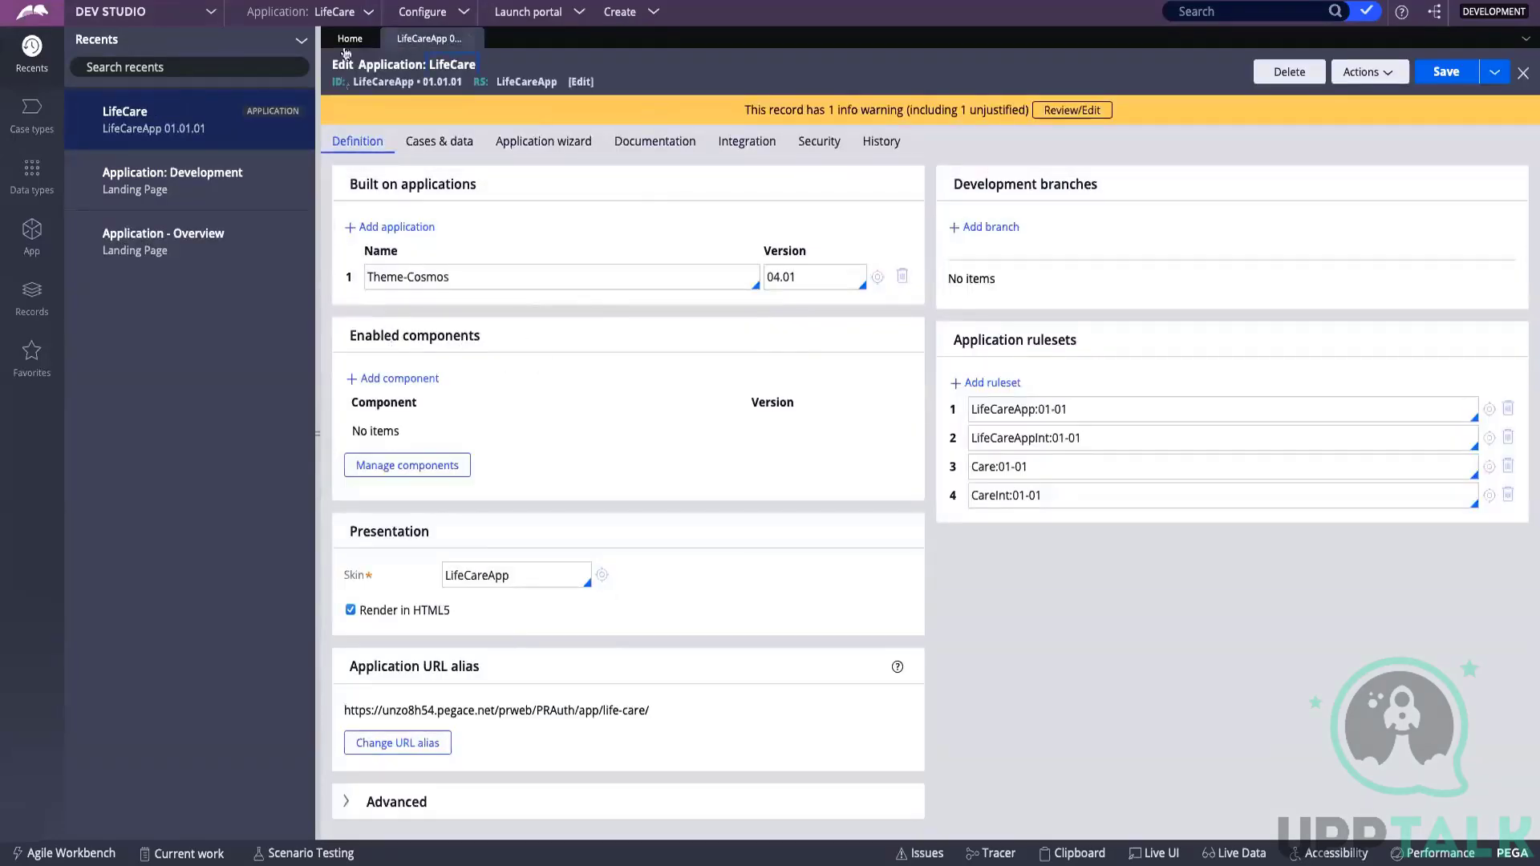
drag(374, 64, 404, 59)
click(405, 59)
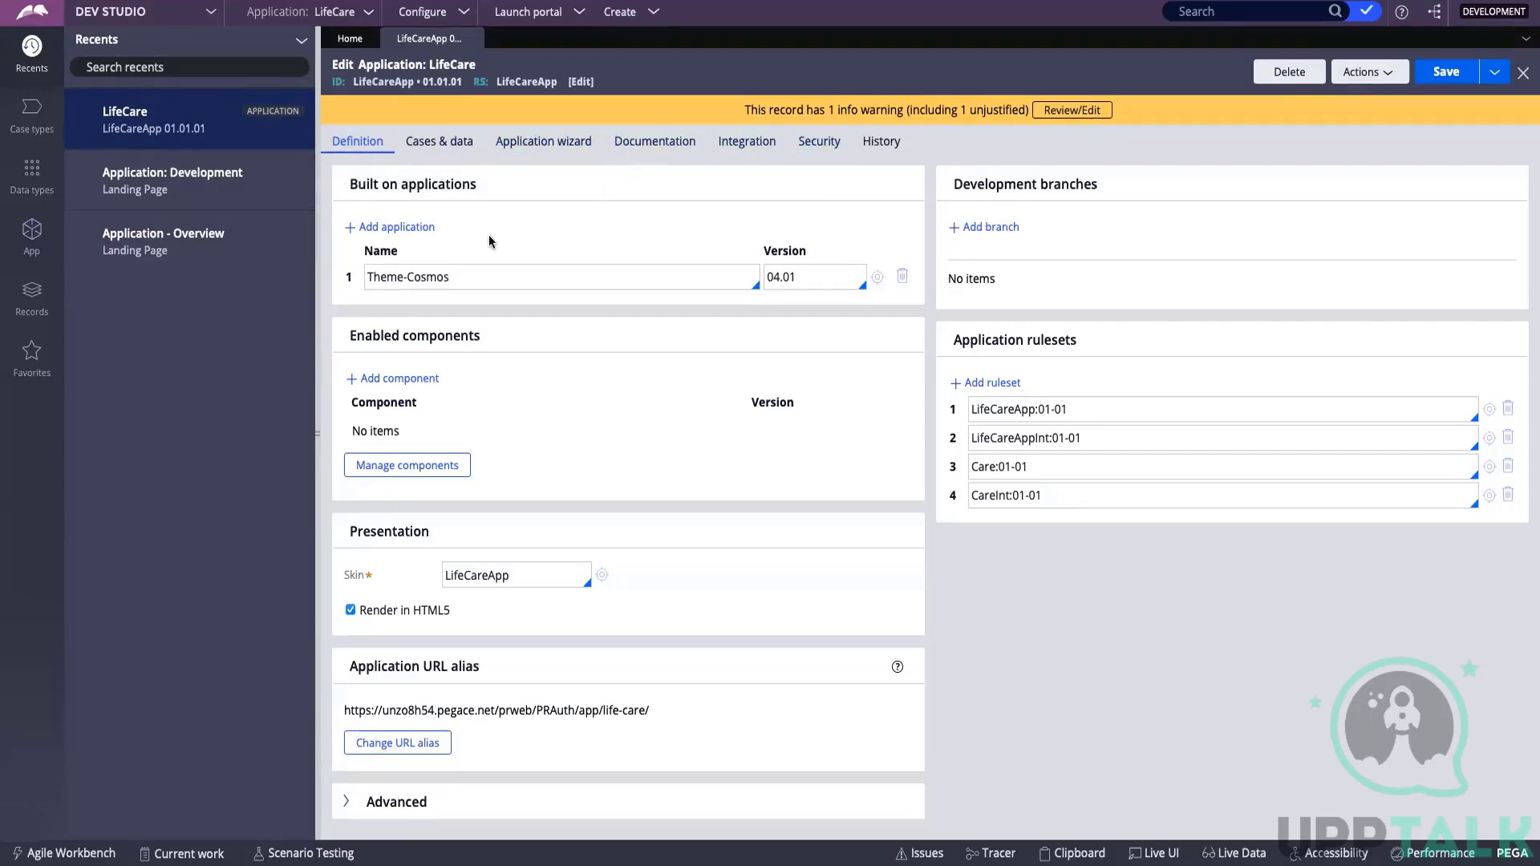
drag(353, 181, 491, 180)
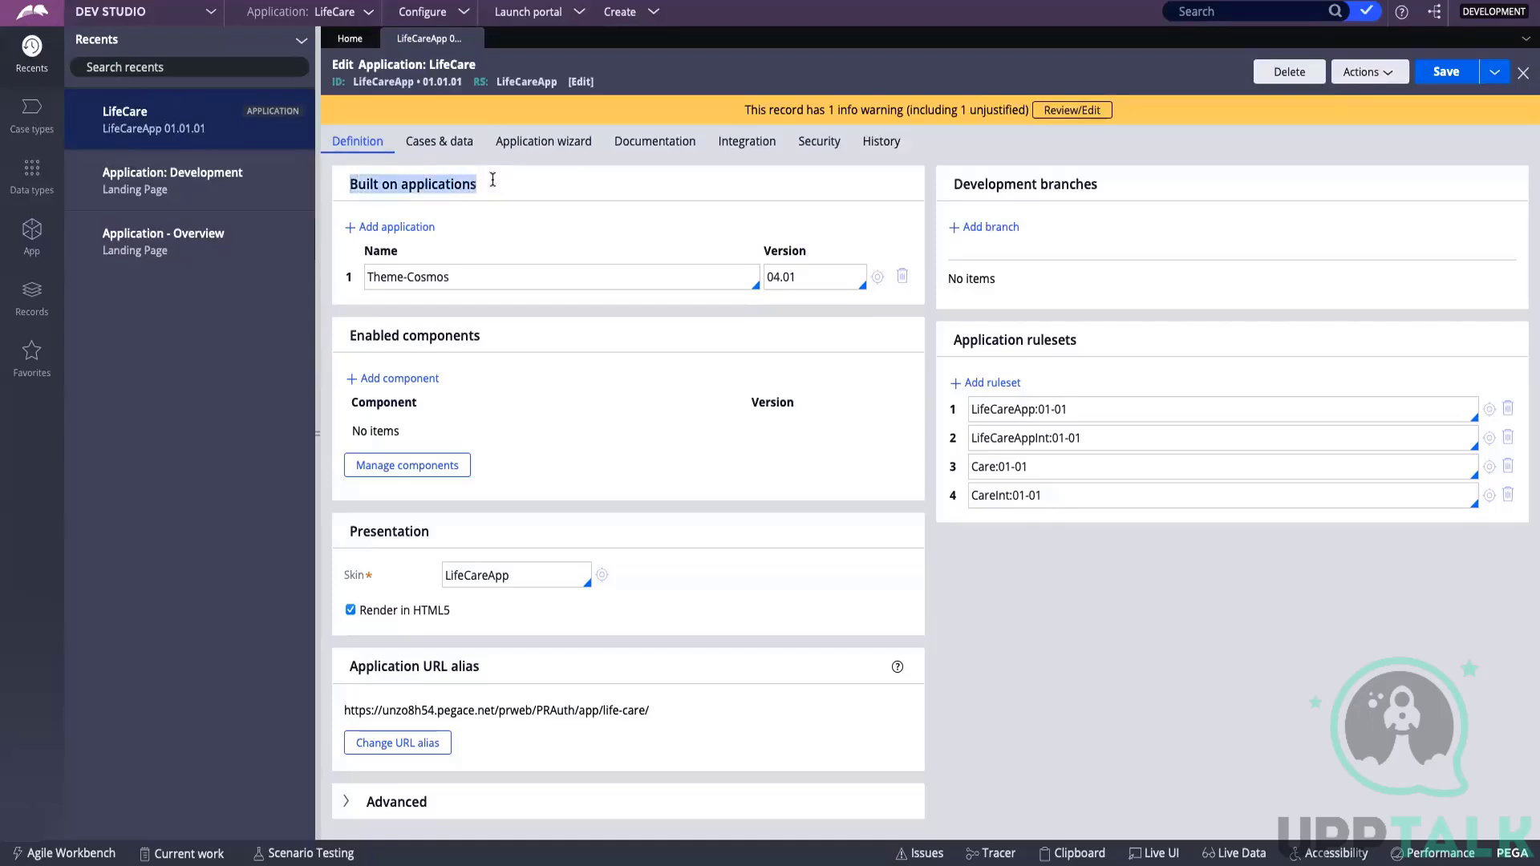
click(490, 180)
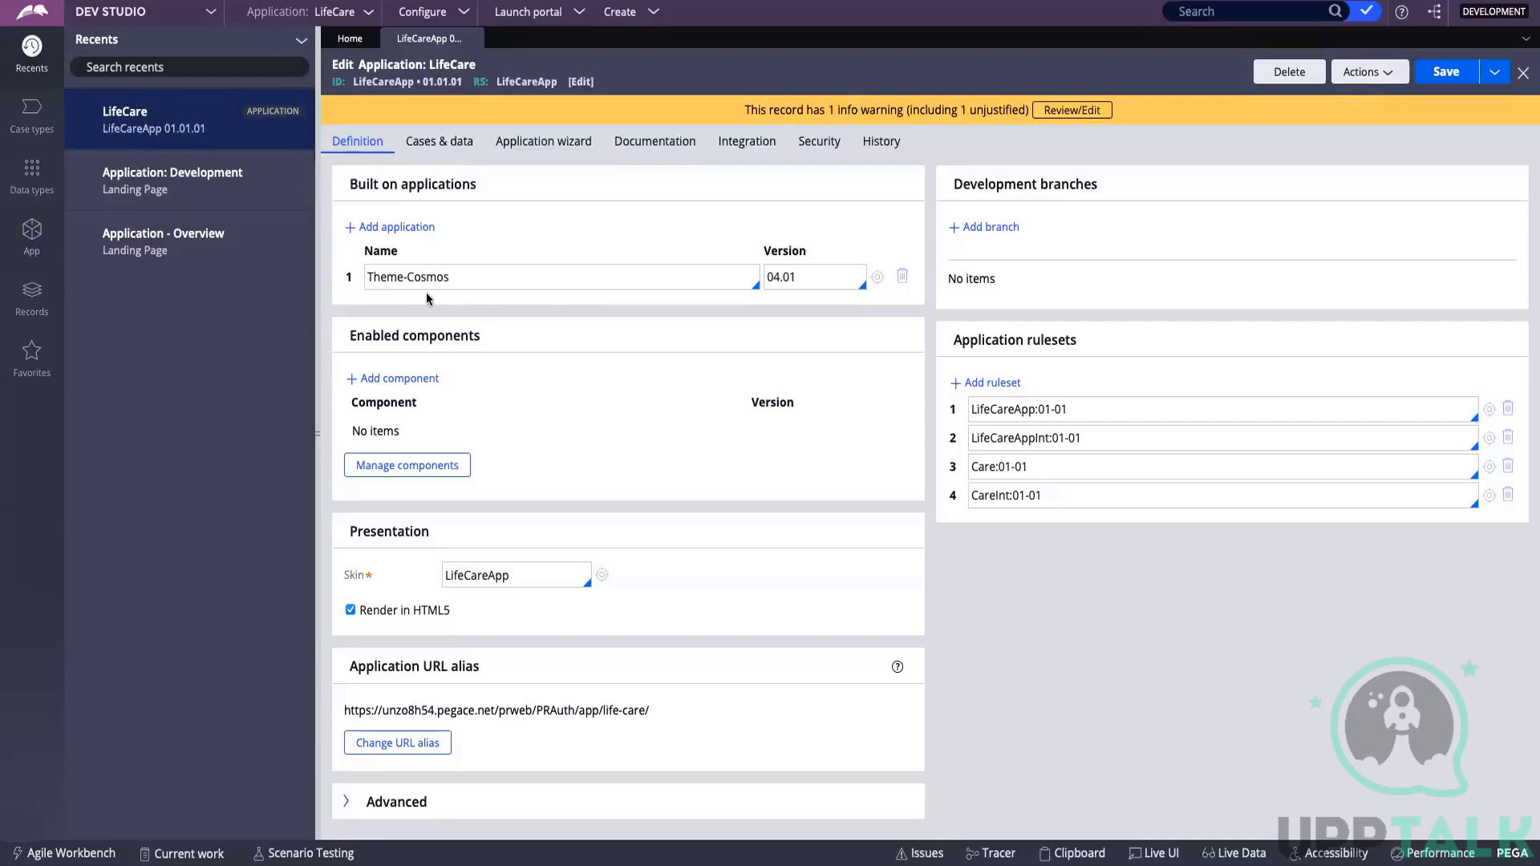
- Examine the Theme-Cosmos entry that the LifeCare application is built on
triple_click(455, 272)
drag(455, 272, 363, 273)
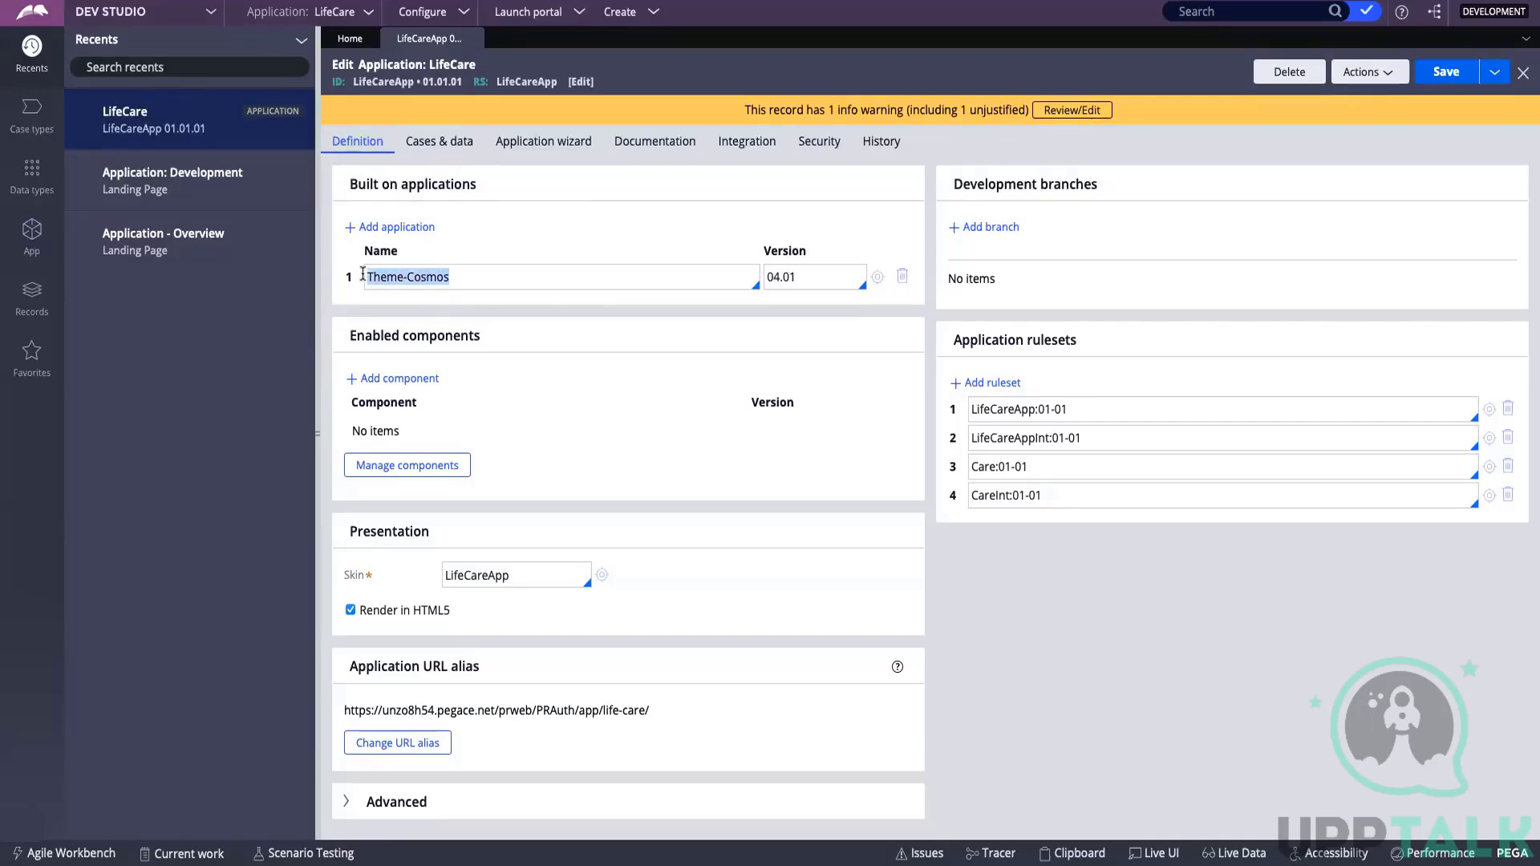
drag(475, 278, 371, 277)
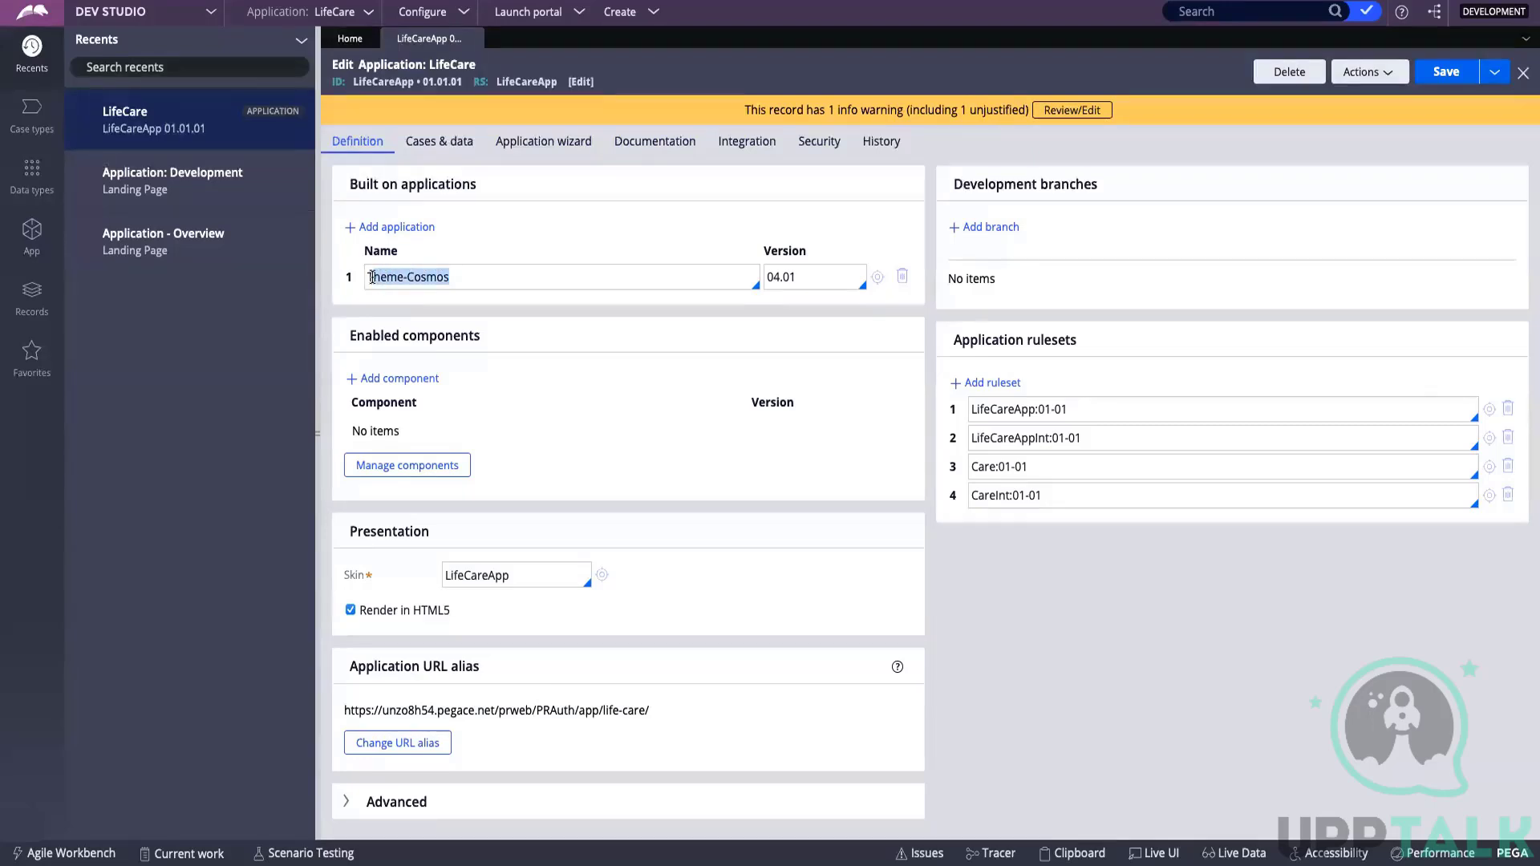
click(573, 225)
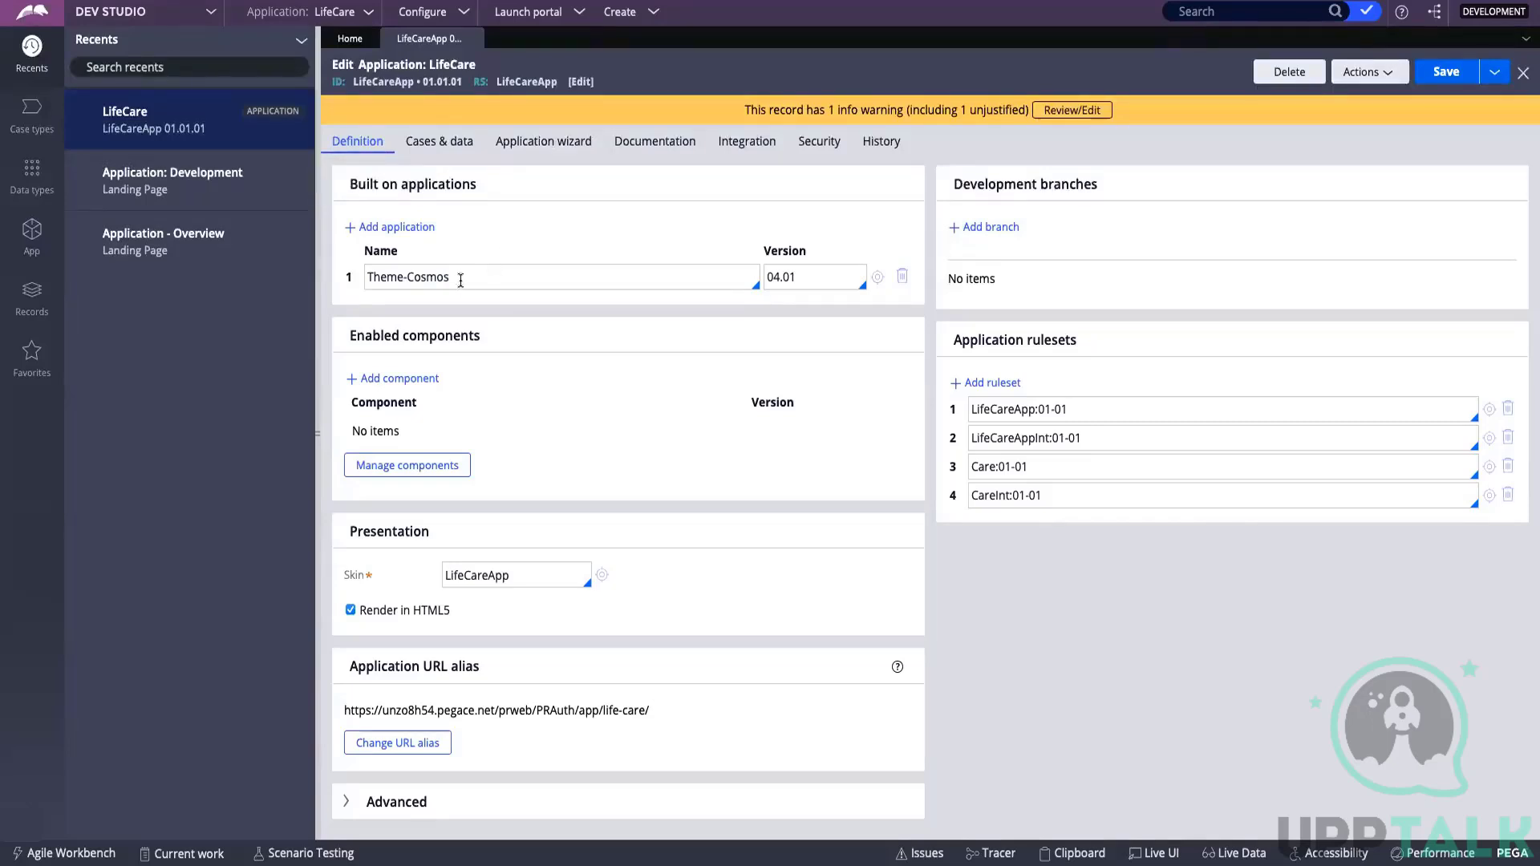
drag(460, 280, 369, 271)
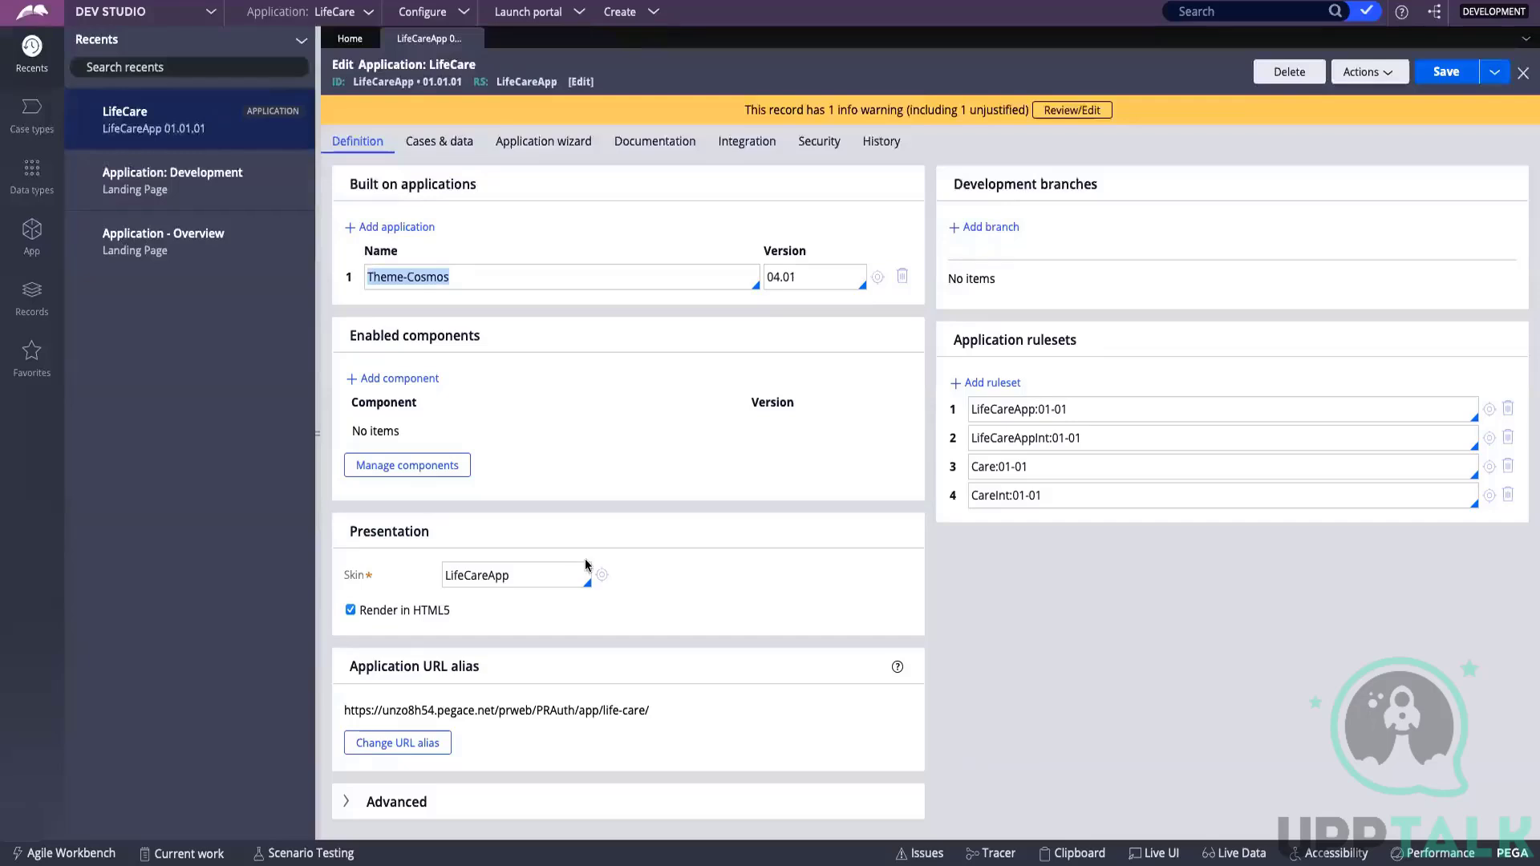
click(632, 365)
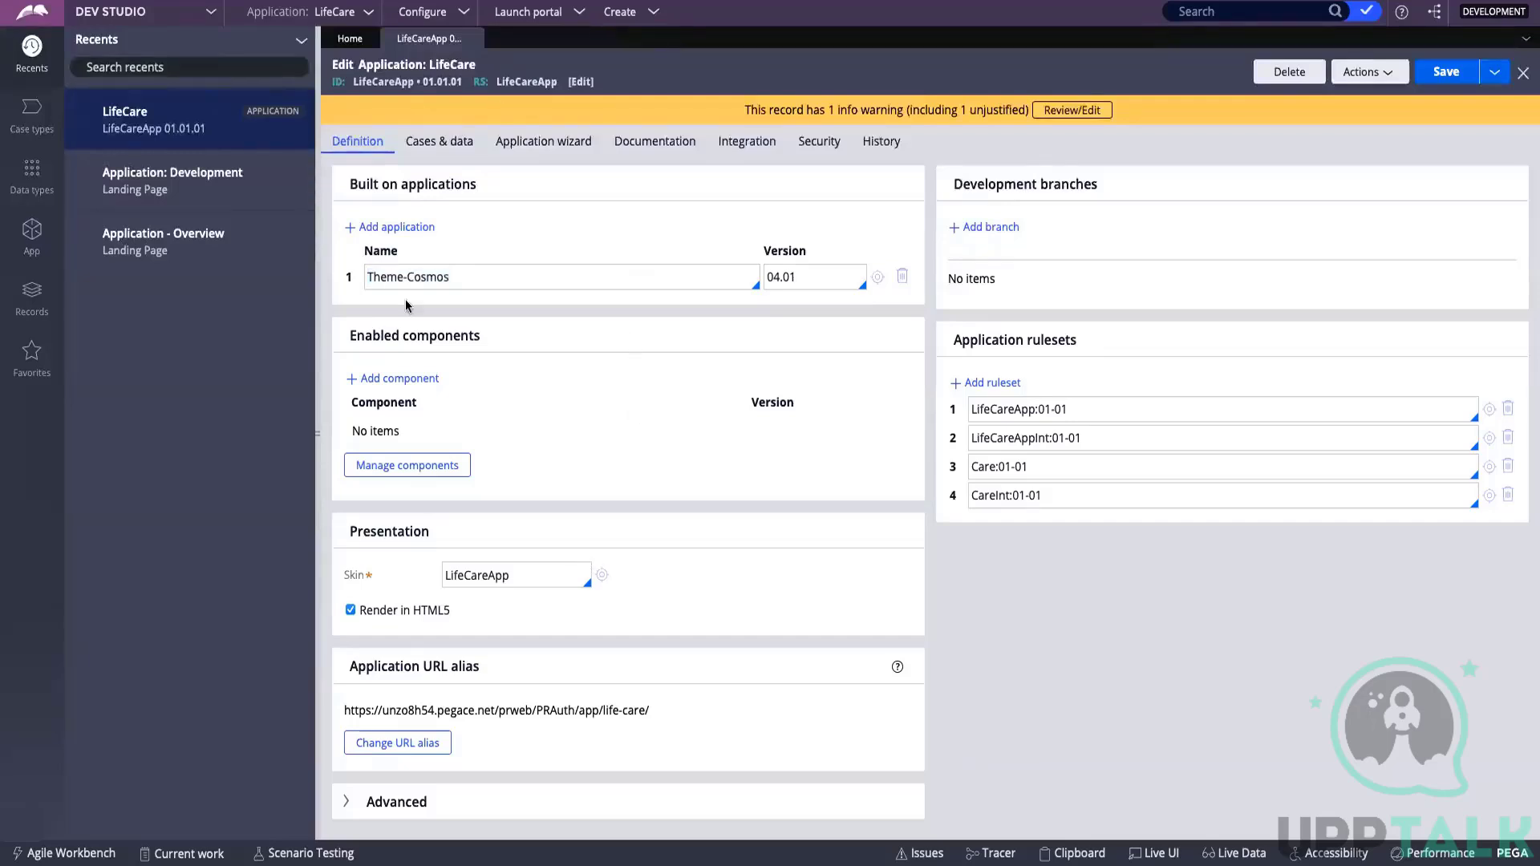
- Review the Enabled components section and the Skin setting under Presentation in the application definition
mouse_move(352, 335)
mouse_down()
mouse_move(482, 329)
mouse_move(344, 336)
mouse_up()
click(519, 329)
drag(507, 337, 445, 336)
click(512, 337)
click(354, 579)
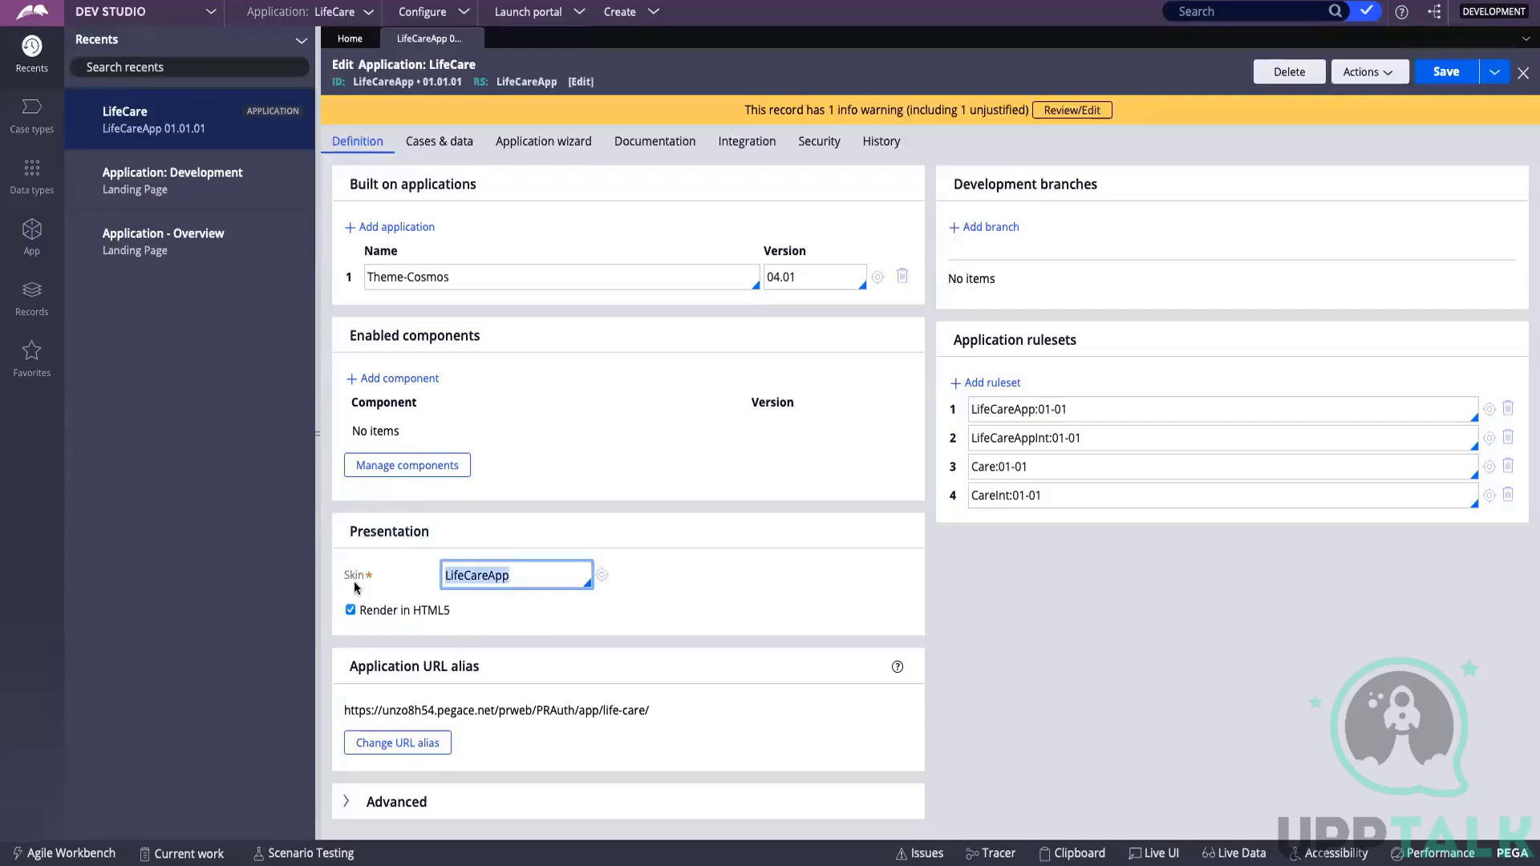
click(536, 604)
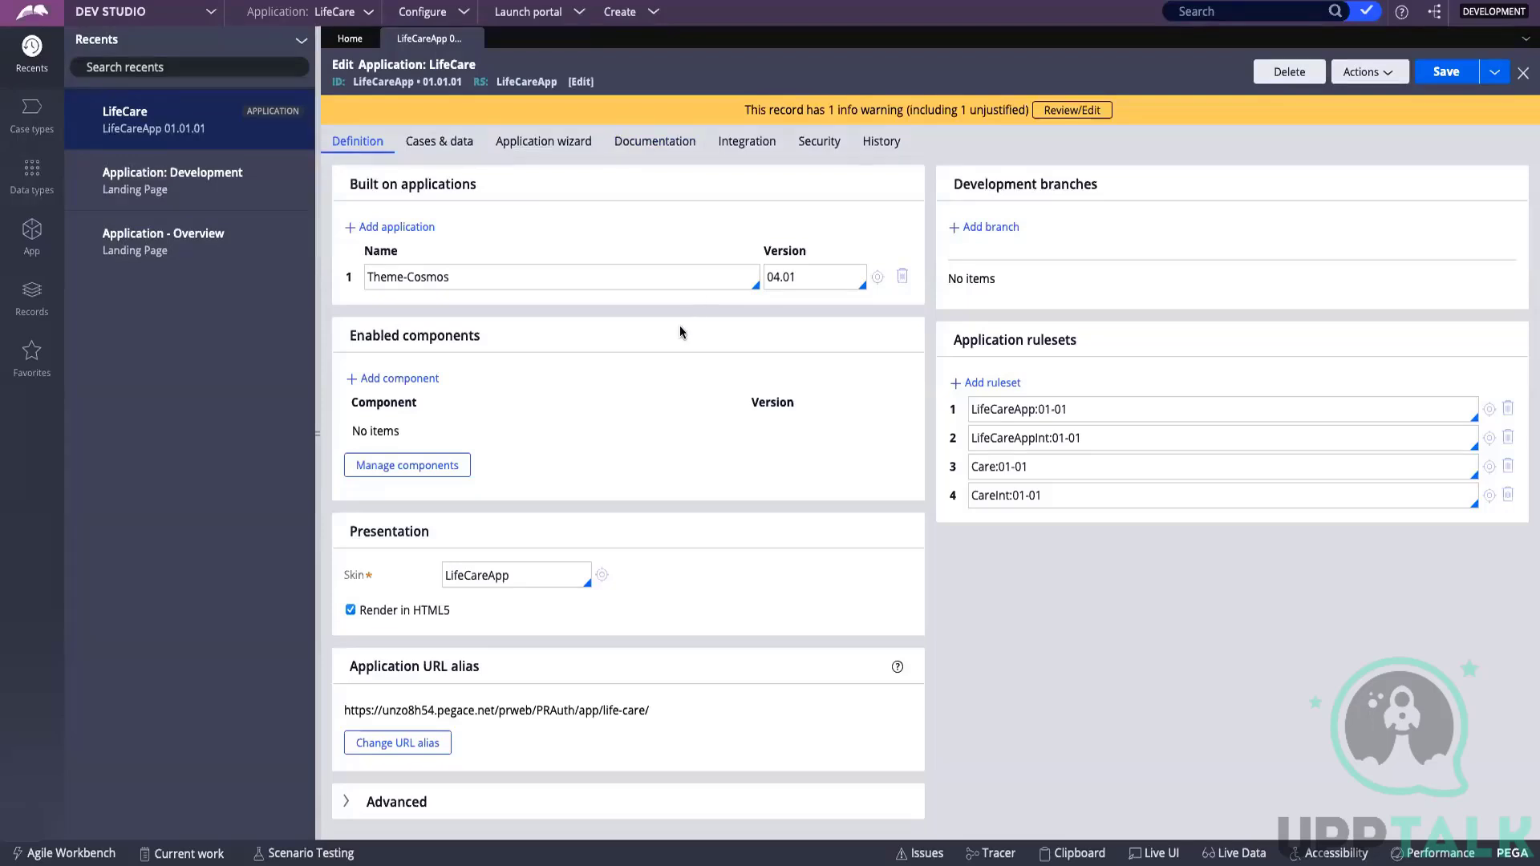
- Open the LifeCareApp skin rule, check its inheritance, and open the parent CosmosSkin
click(601, 576)
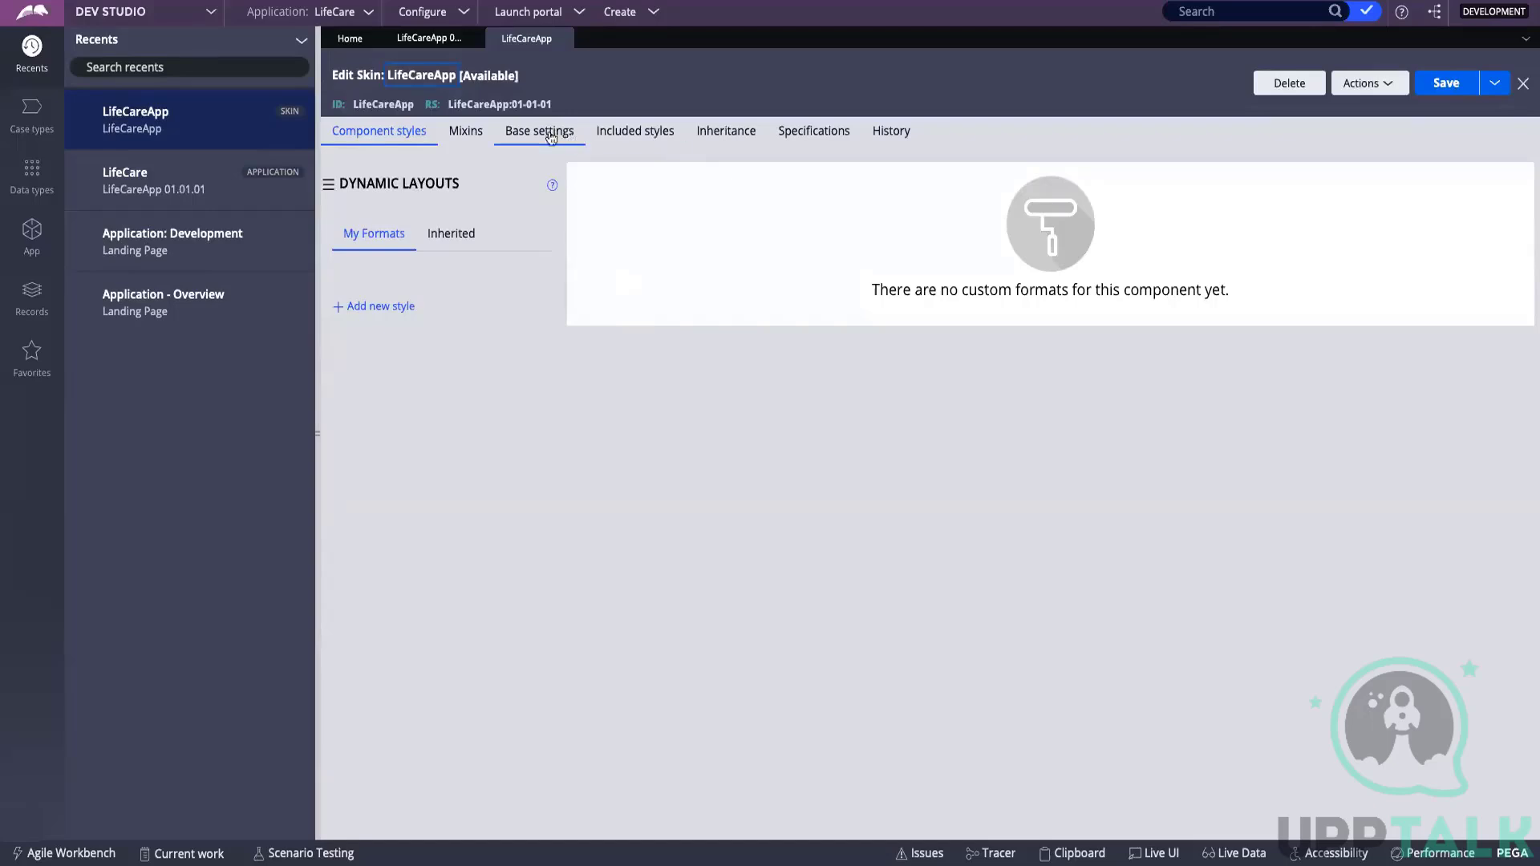
click(735, 133)
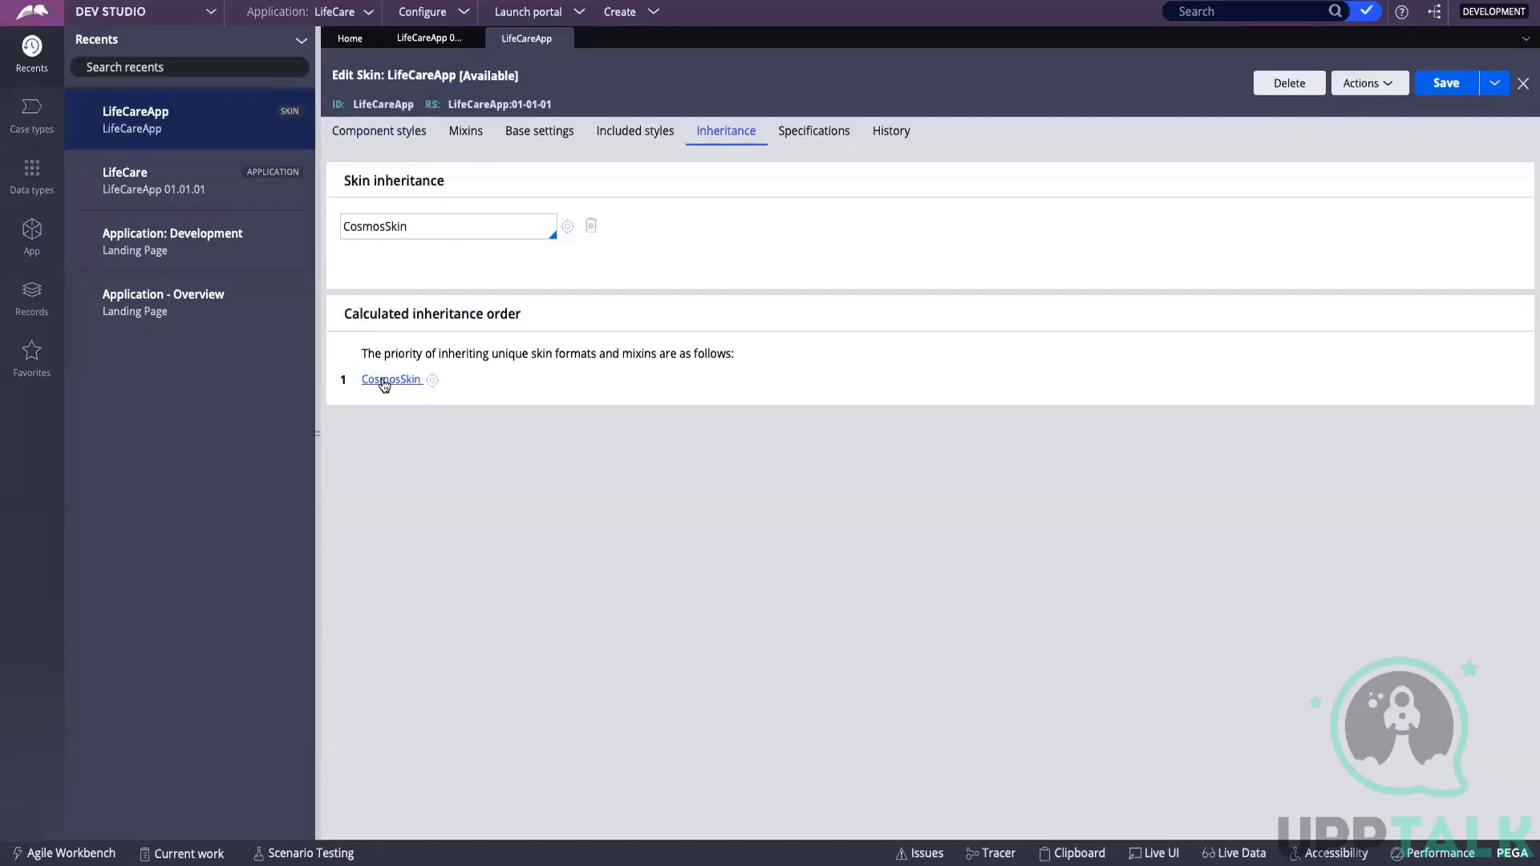
click(433, 382)
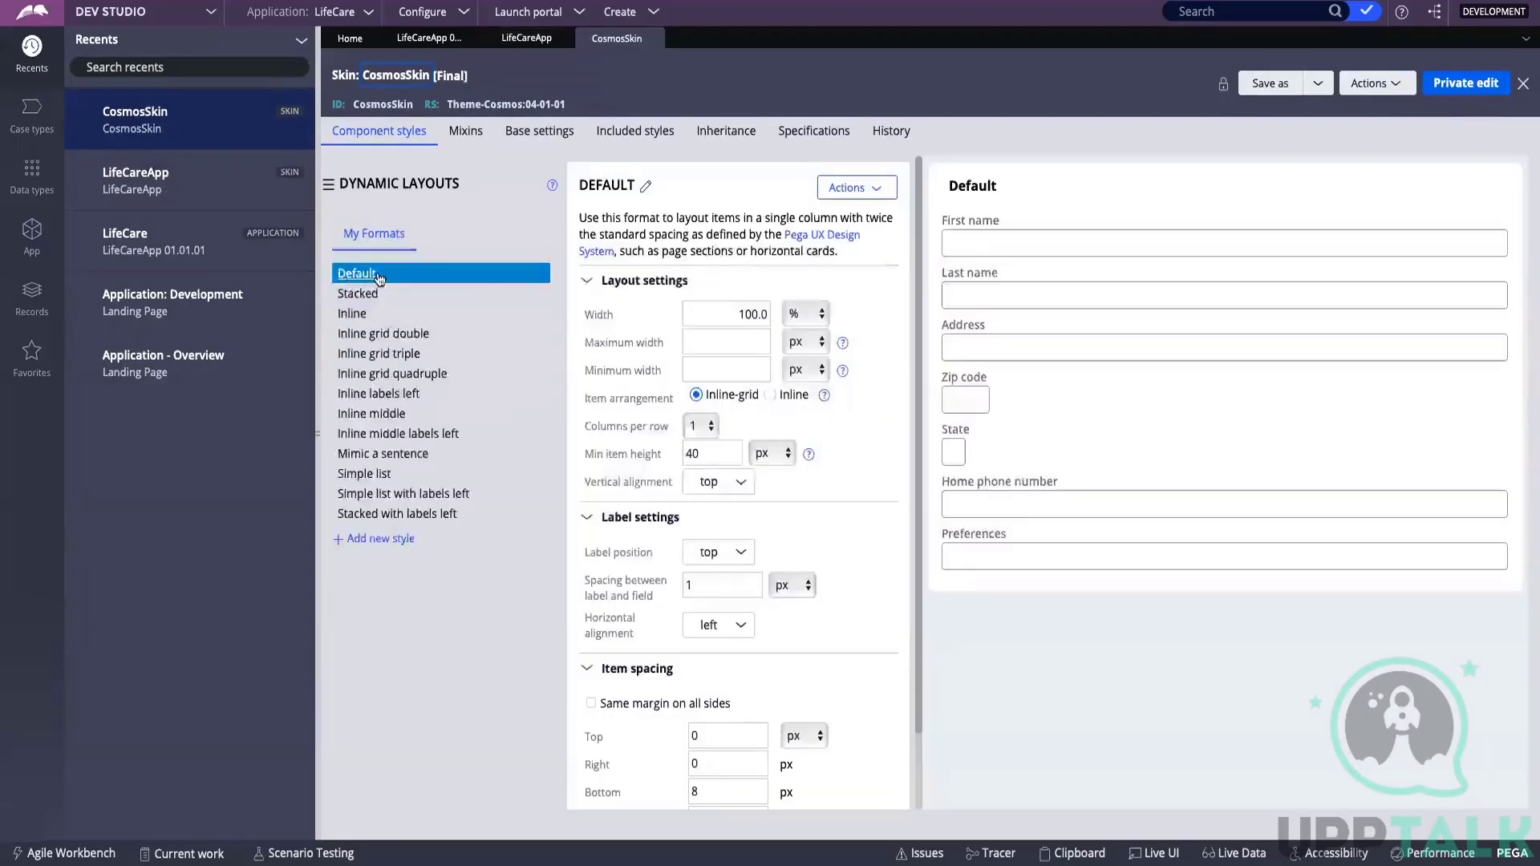
- Preview CosmosSkin's Stacked, Inline grid triple and Inline grid quadruple dynamic layout formats, and check the skin's inheritance
click(360, 295)
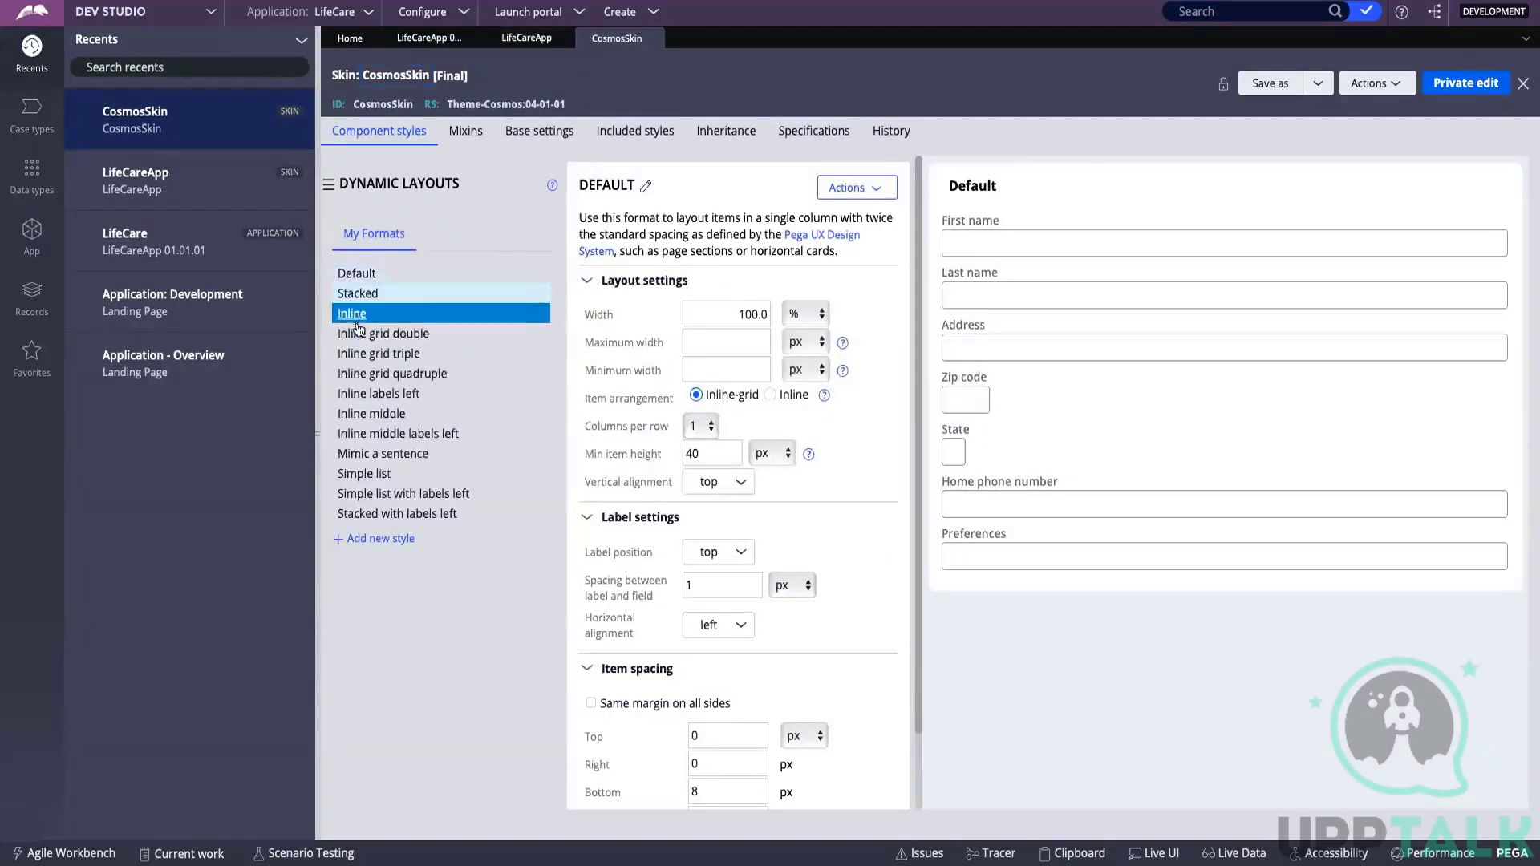
click(361, 355)
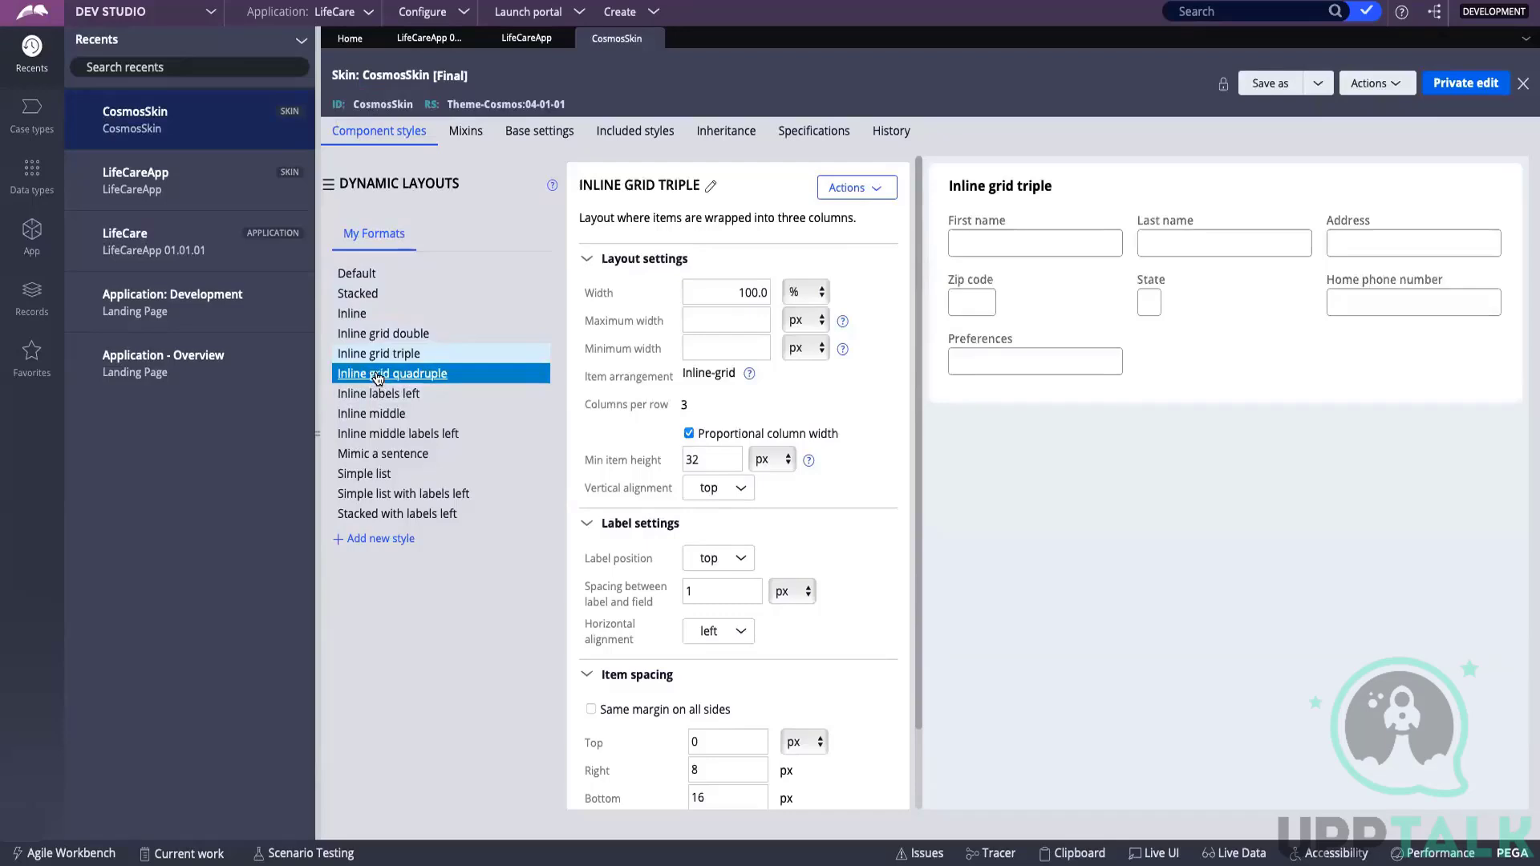
click(378, 374)
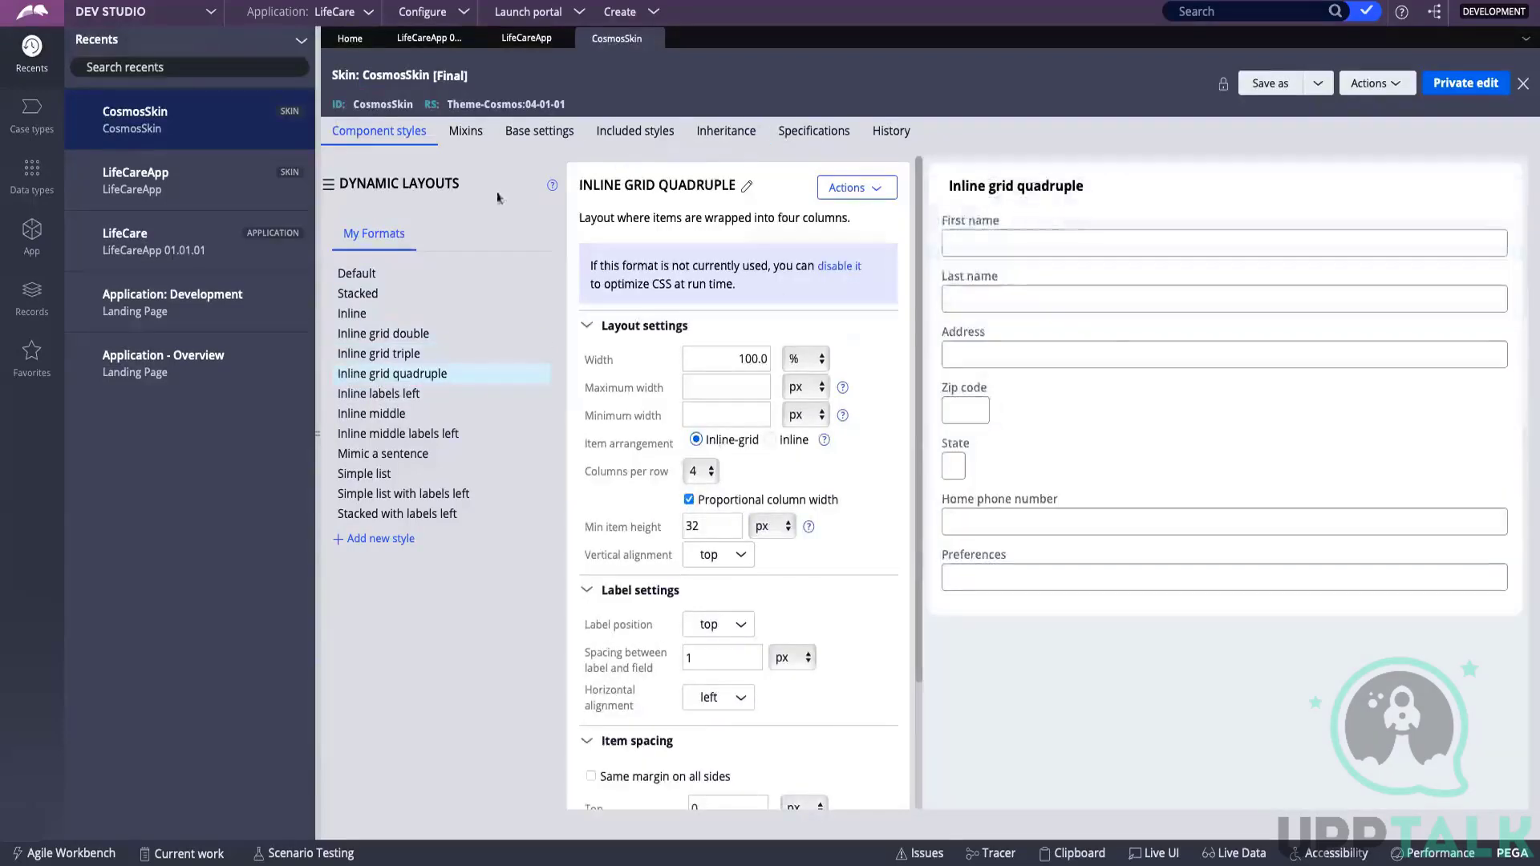
click(719, 135)
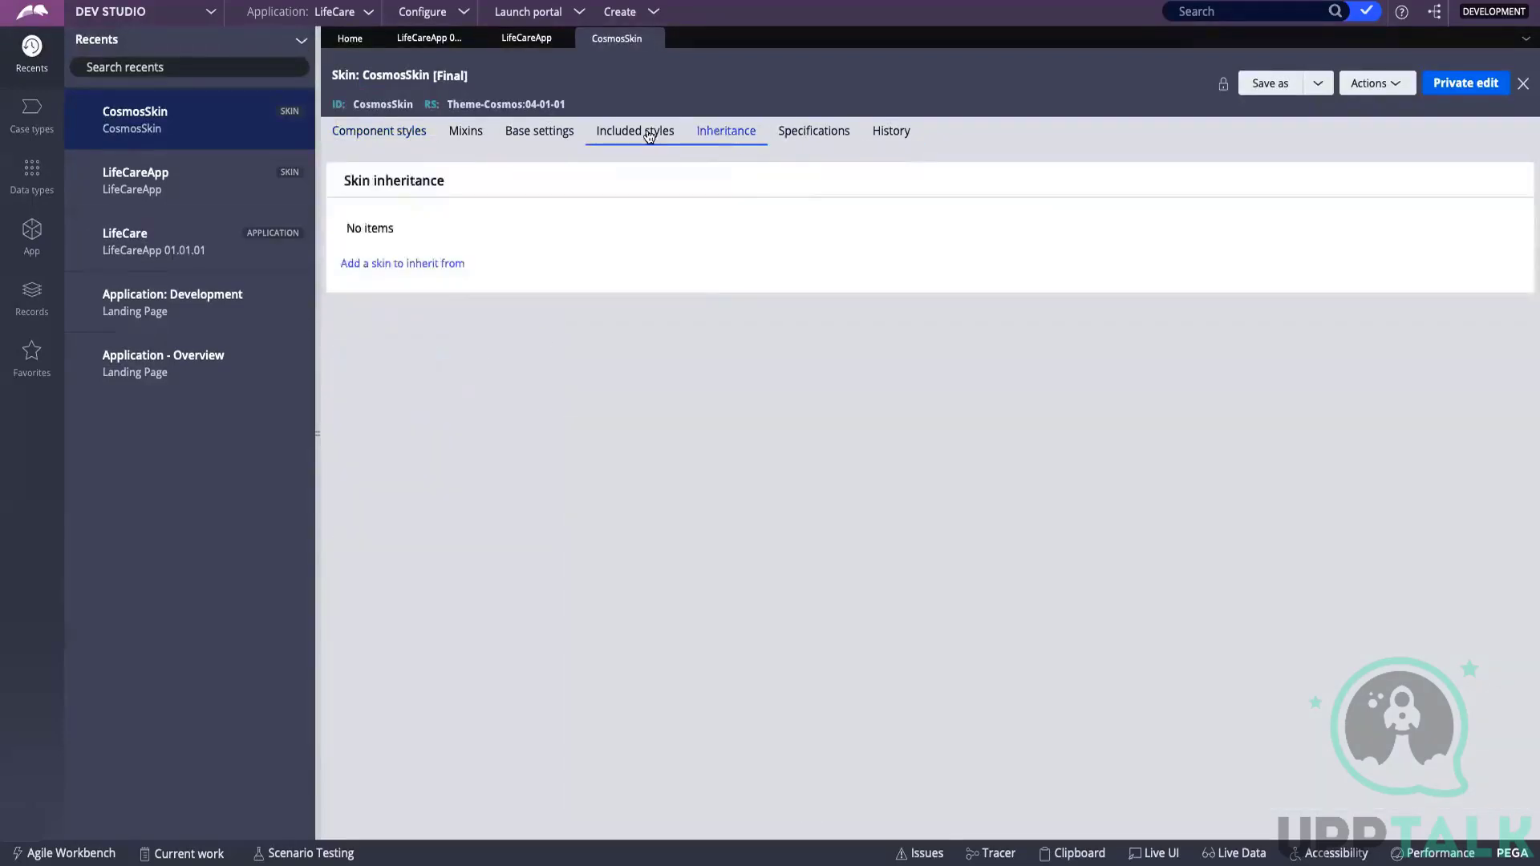
- Review CosmosSkin's included styles and its additional style sheets, and open the py-cosmos-portal style sheet
click(648, 134)
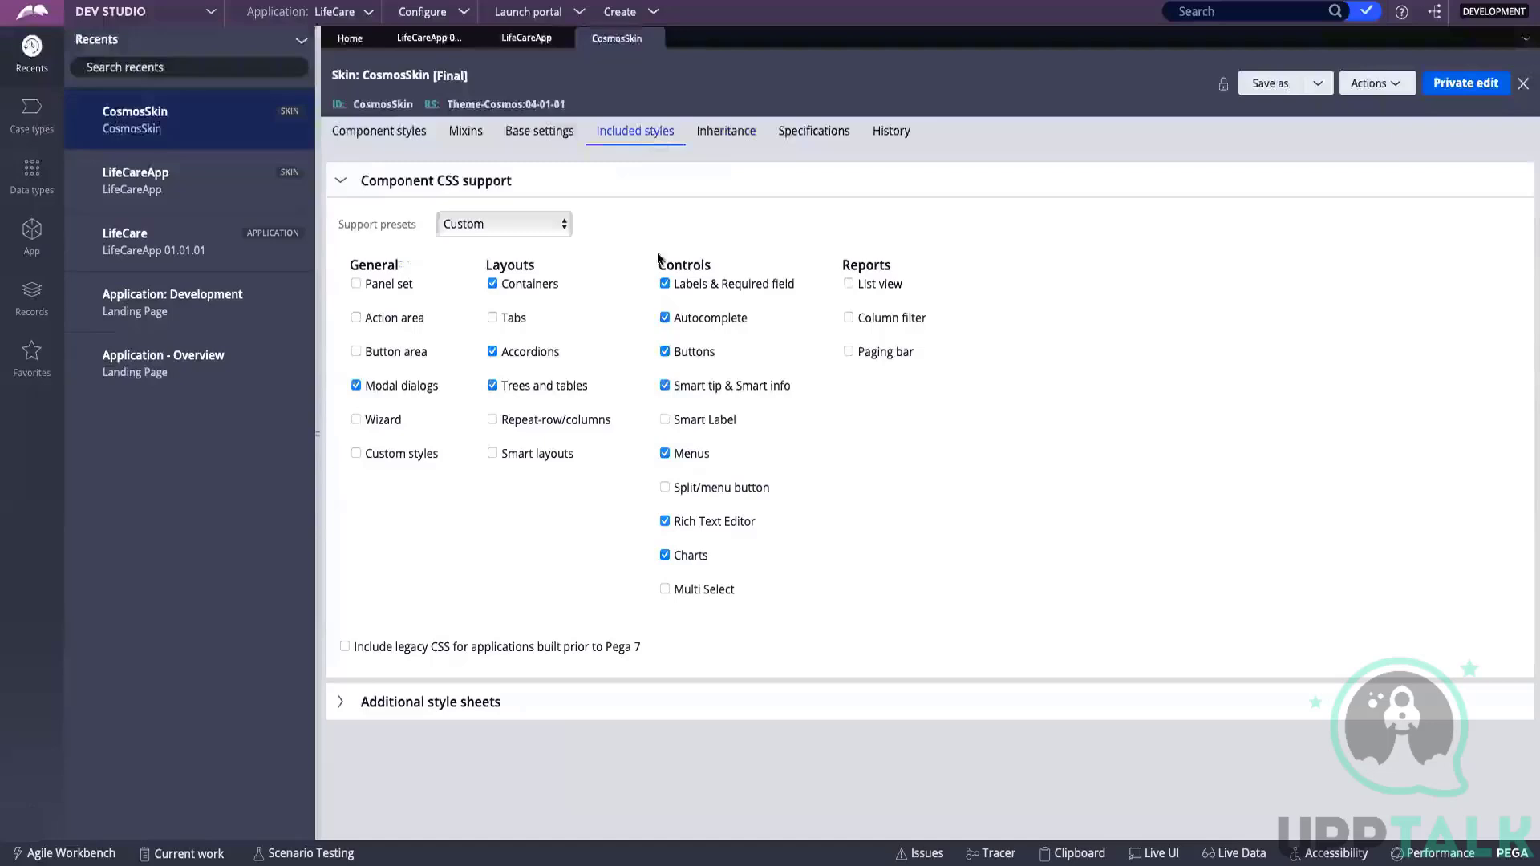
click(401, 702)
scroll(514, 516, down, 6)
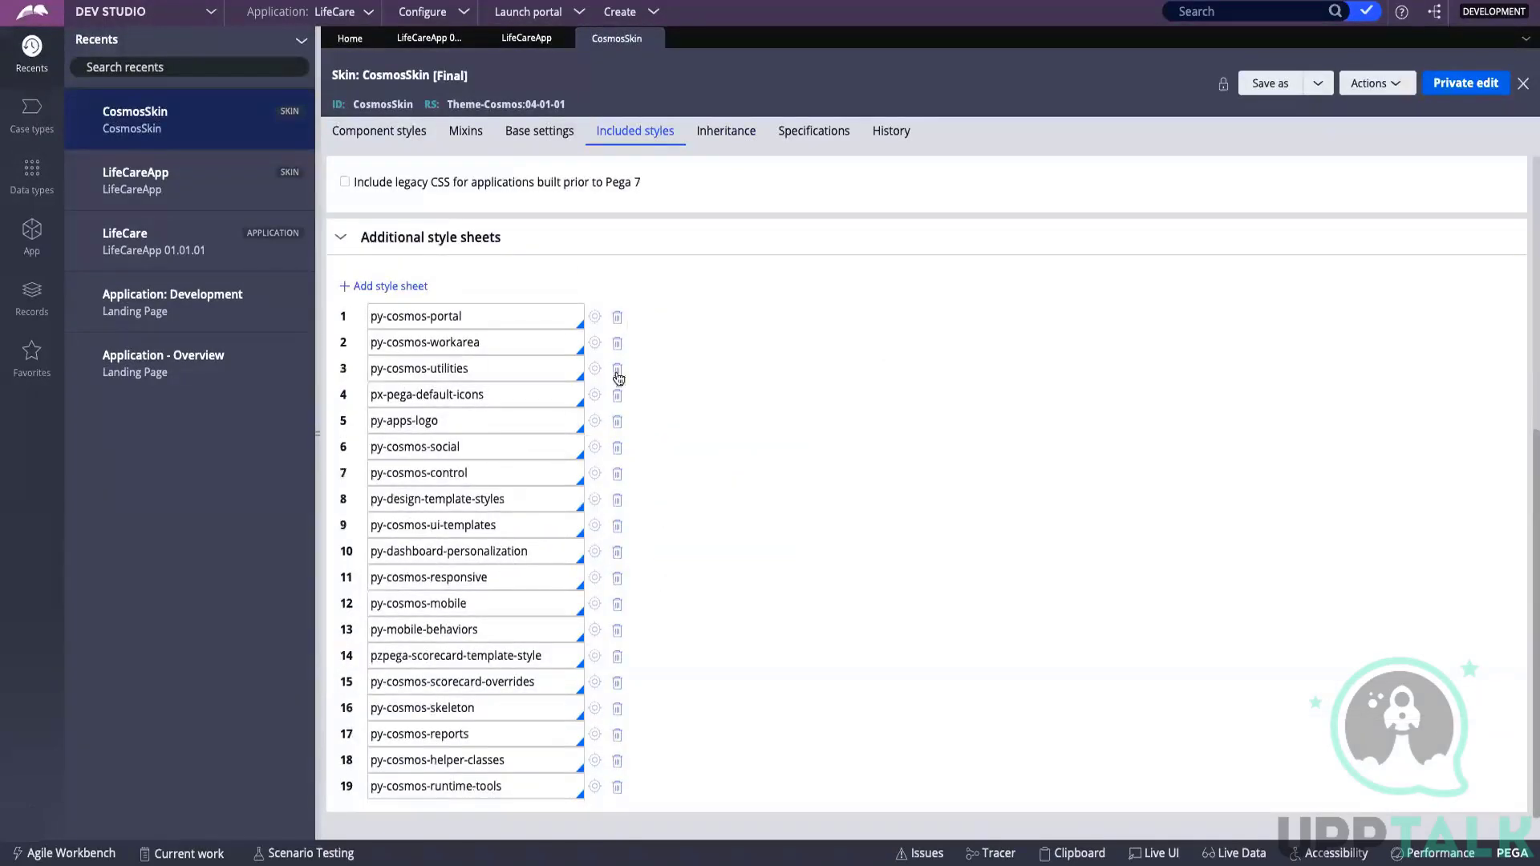
drag(494, 316, 414, 318)
click(562, 316)
click(597, 320)
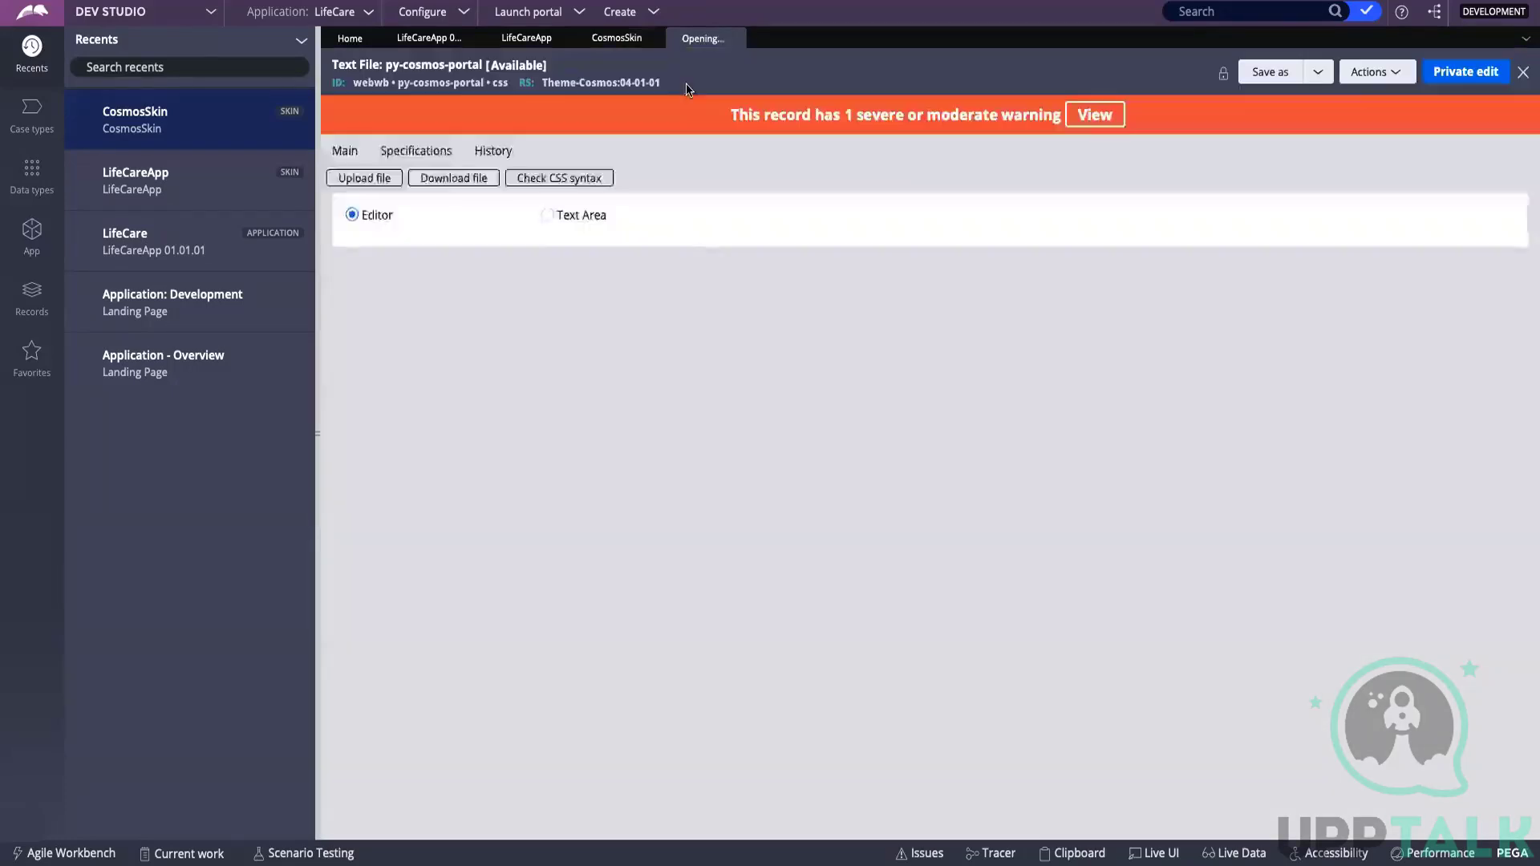
- Skim the CSS rules in the py-cosmos-portal text file, including the layout-group header selectors
scroll(514, 449, down, 20)
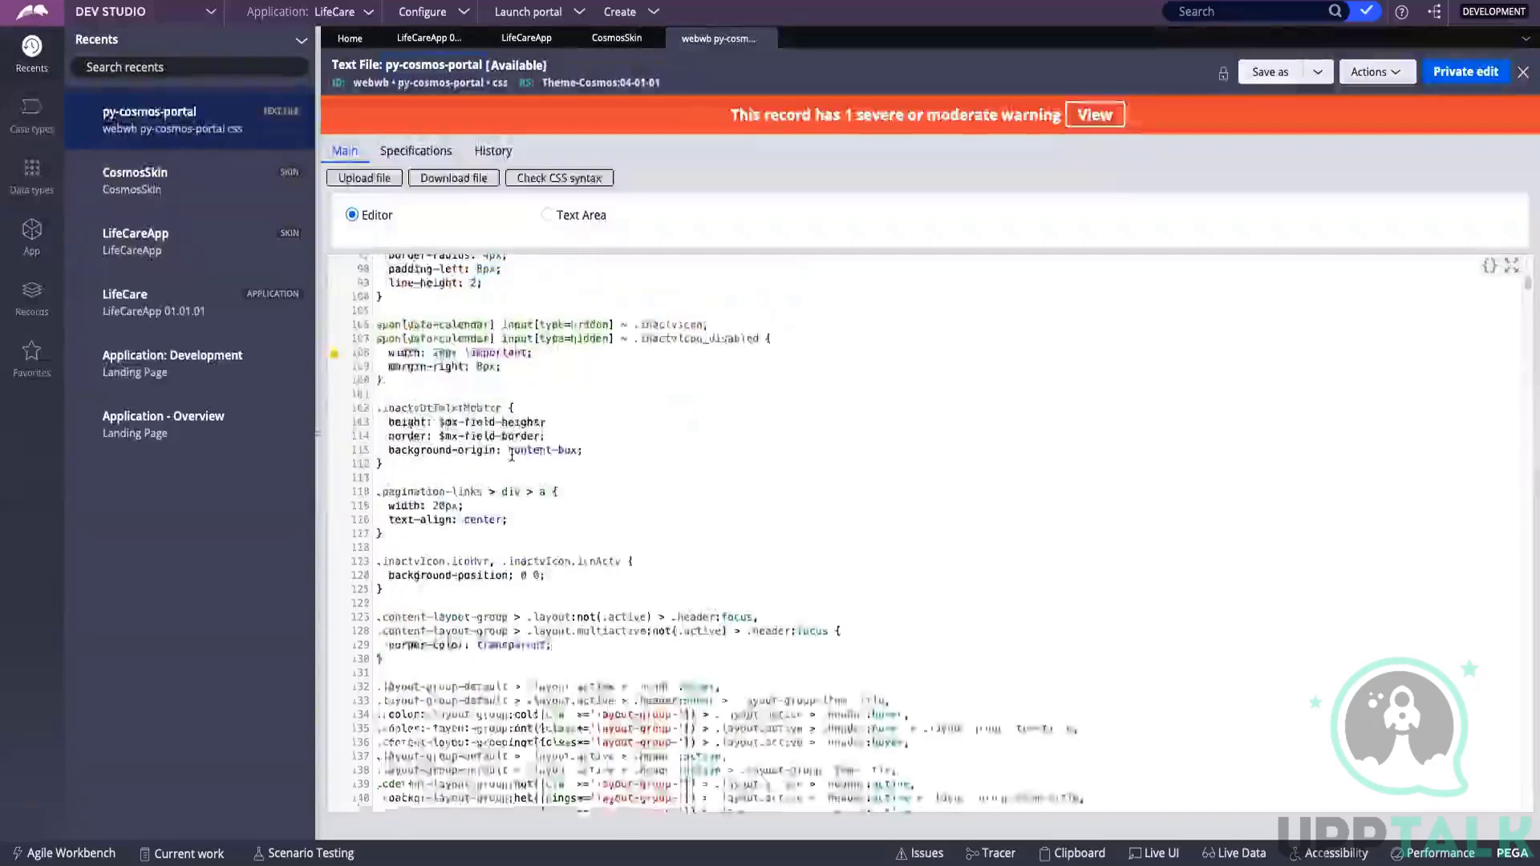
scroll(526, 418, down, 5)
scroll(526, 419, up, 7)
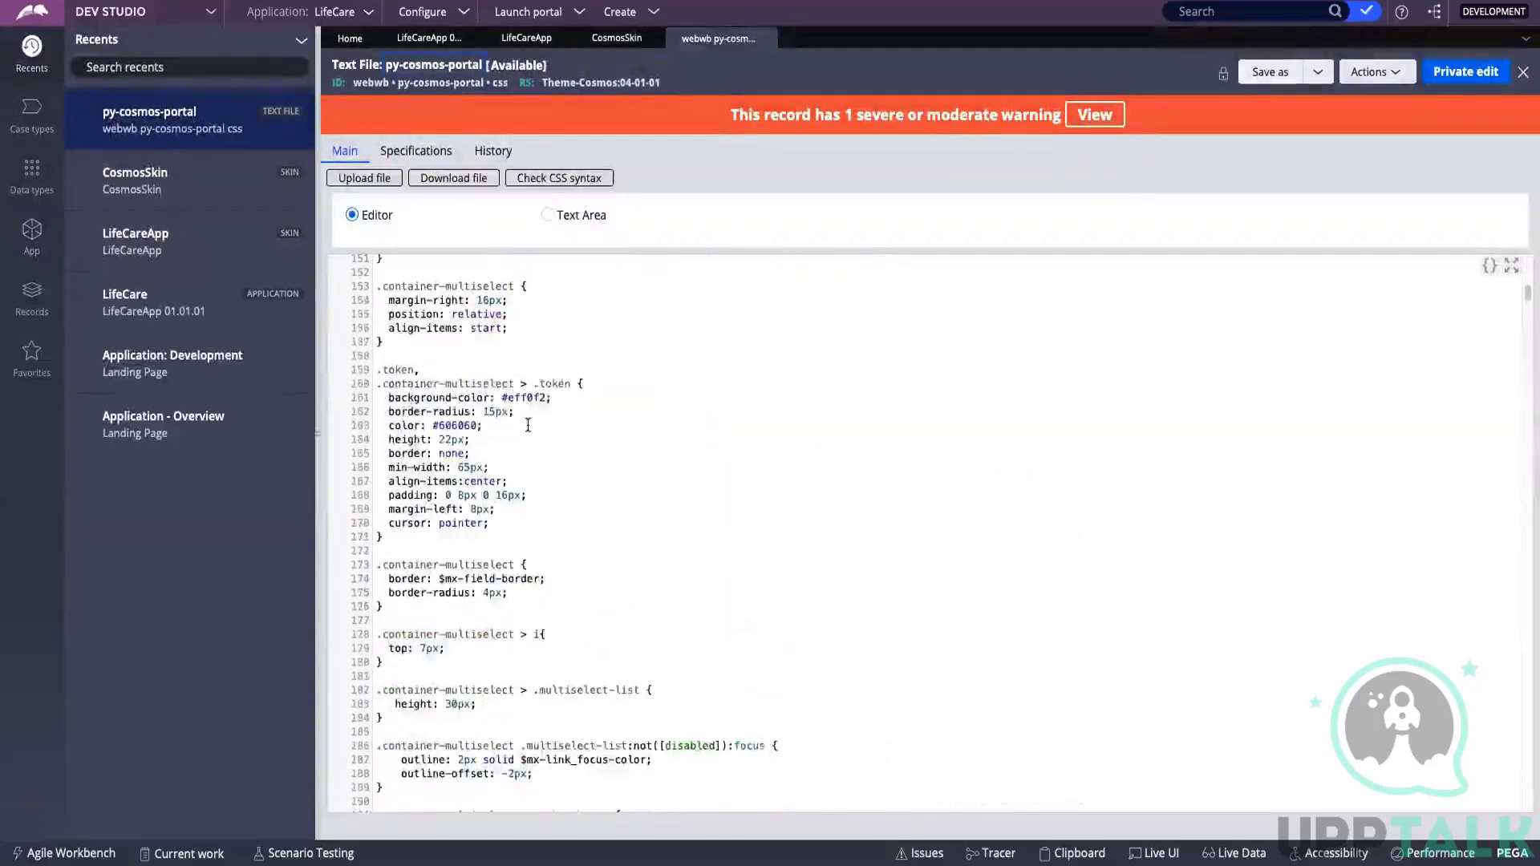
drag(426, 409, 571, 409)
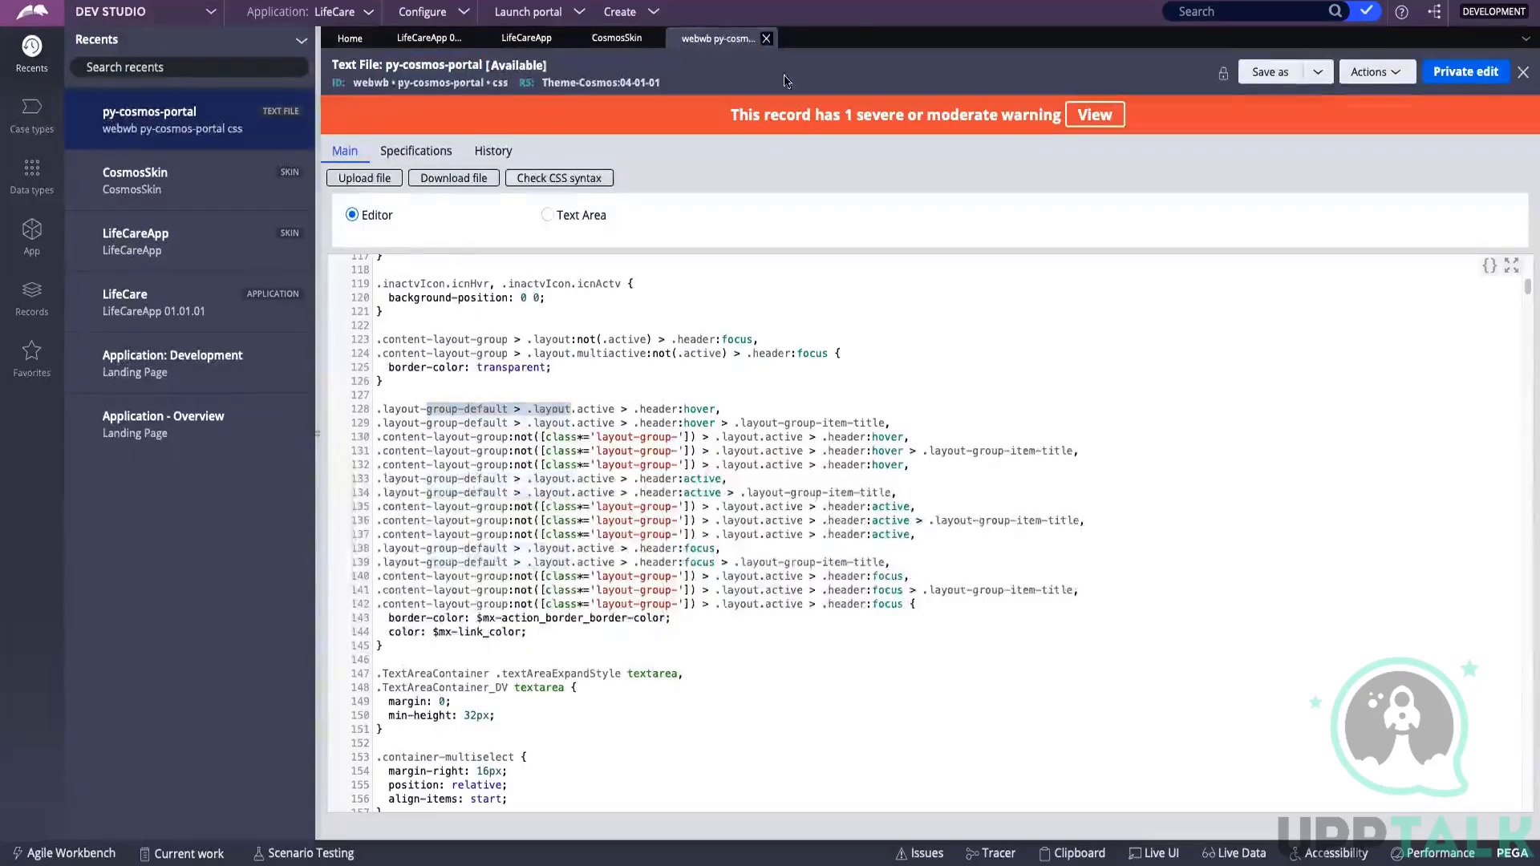
- Close the py-cosmos-portal, CosmosSkin and LifeCareApp skin rules to return to the LifeCare application definition
click(766, 39)
click(653, 39)
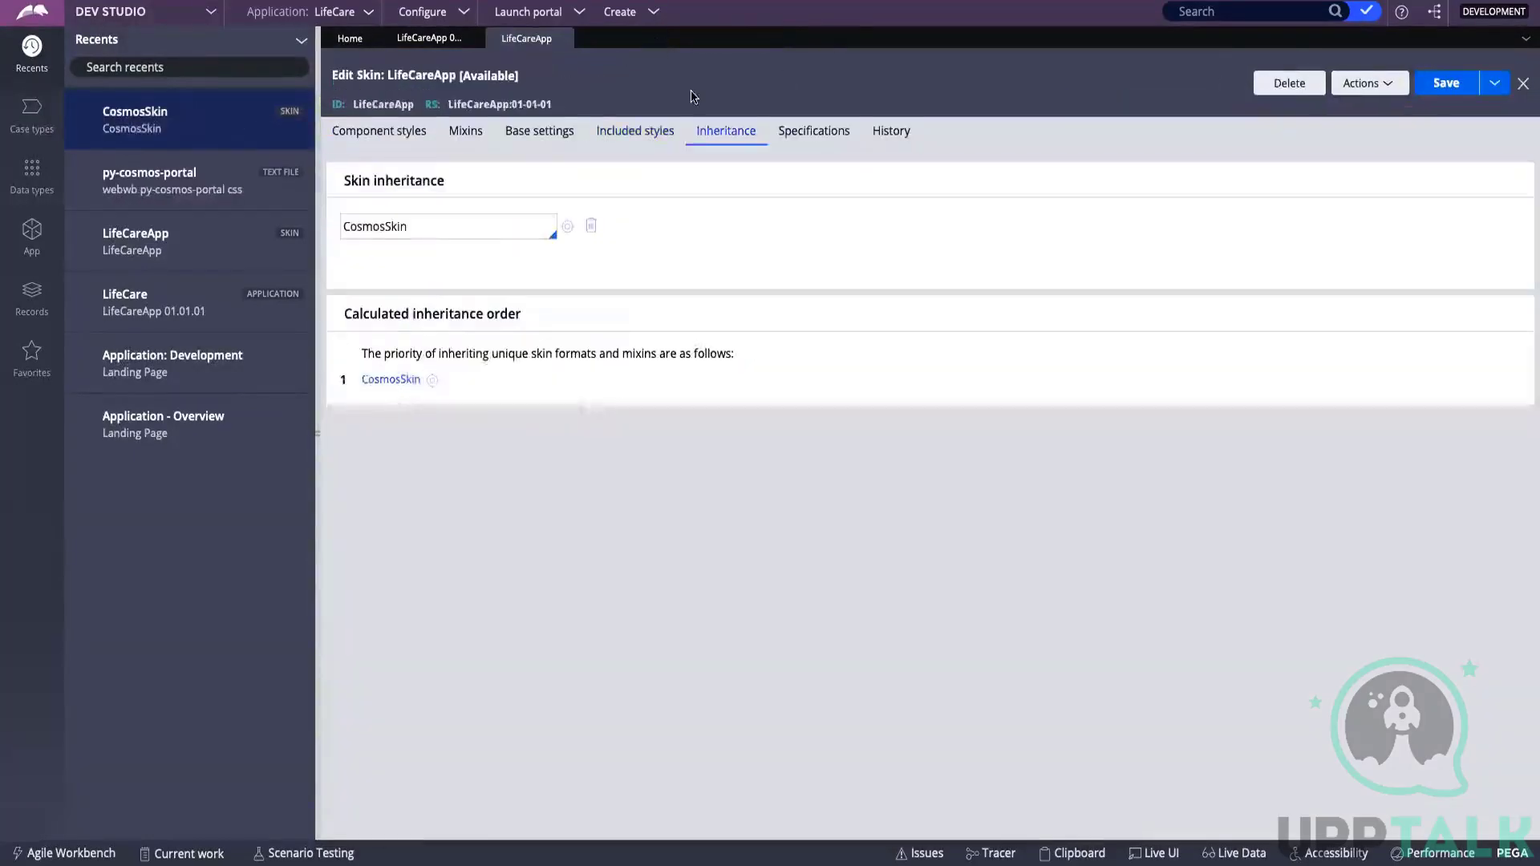
click(563, 38)
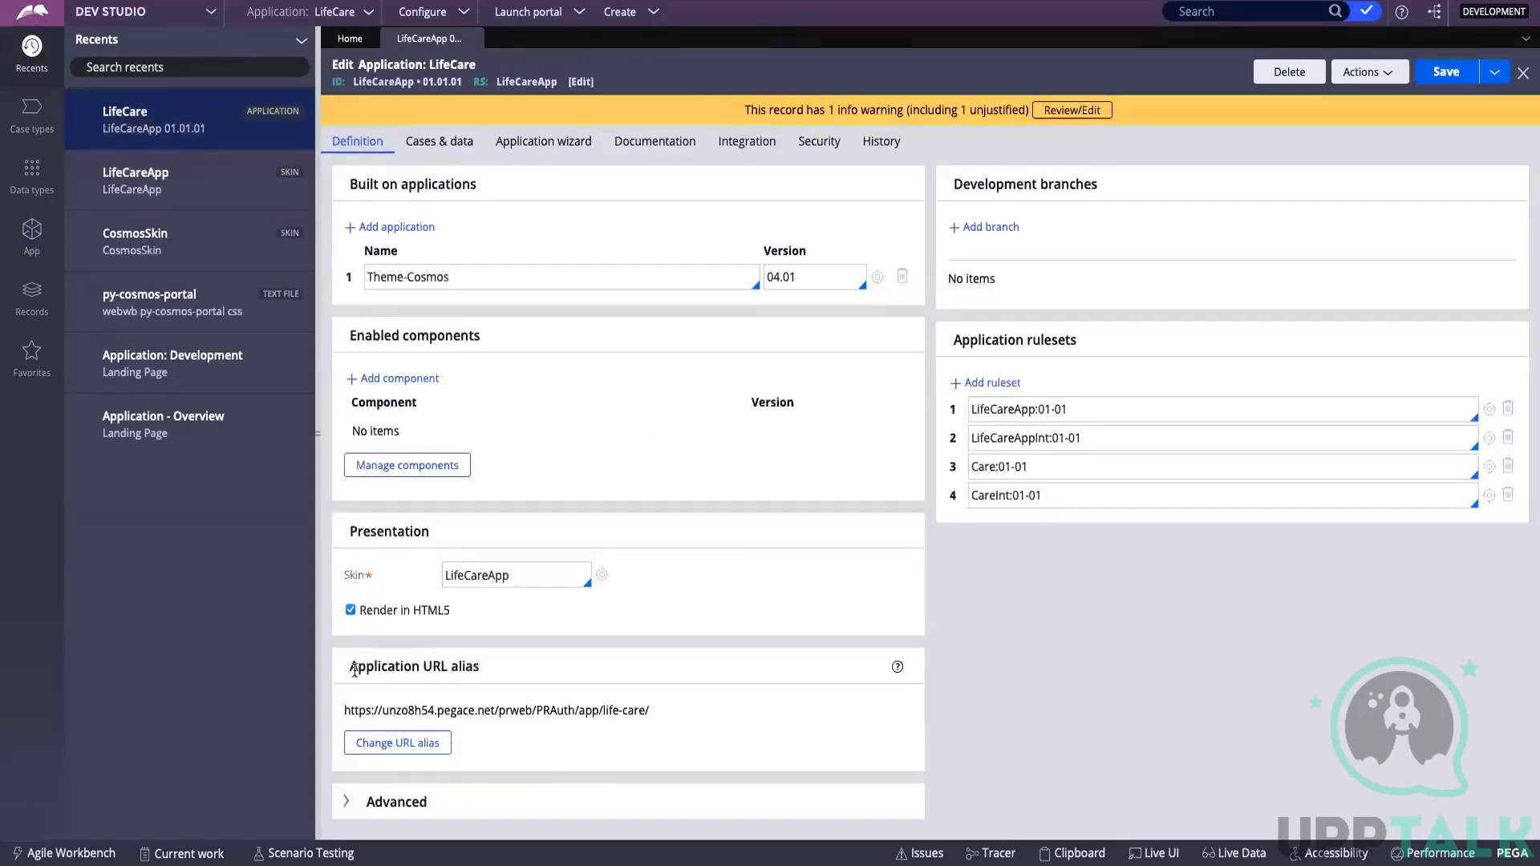
- Review the Application URL alias, and check the Advanced settings of the LifeCare application definition
drag(355, 671, 498, 666)
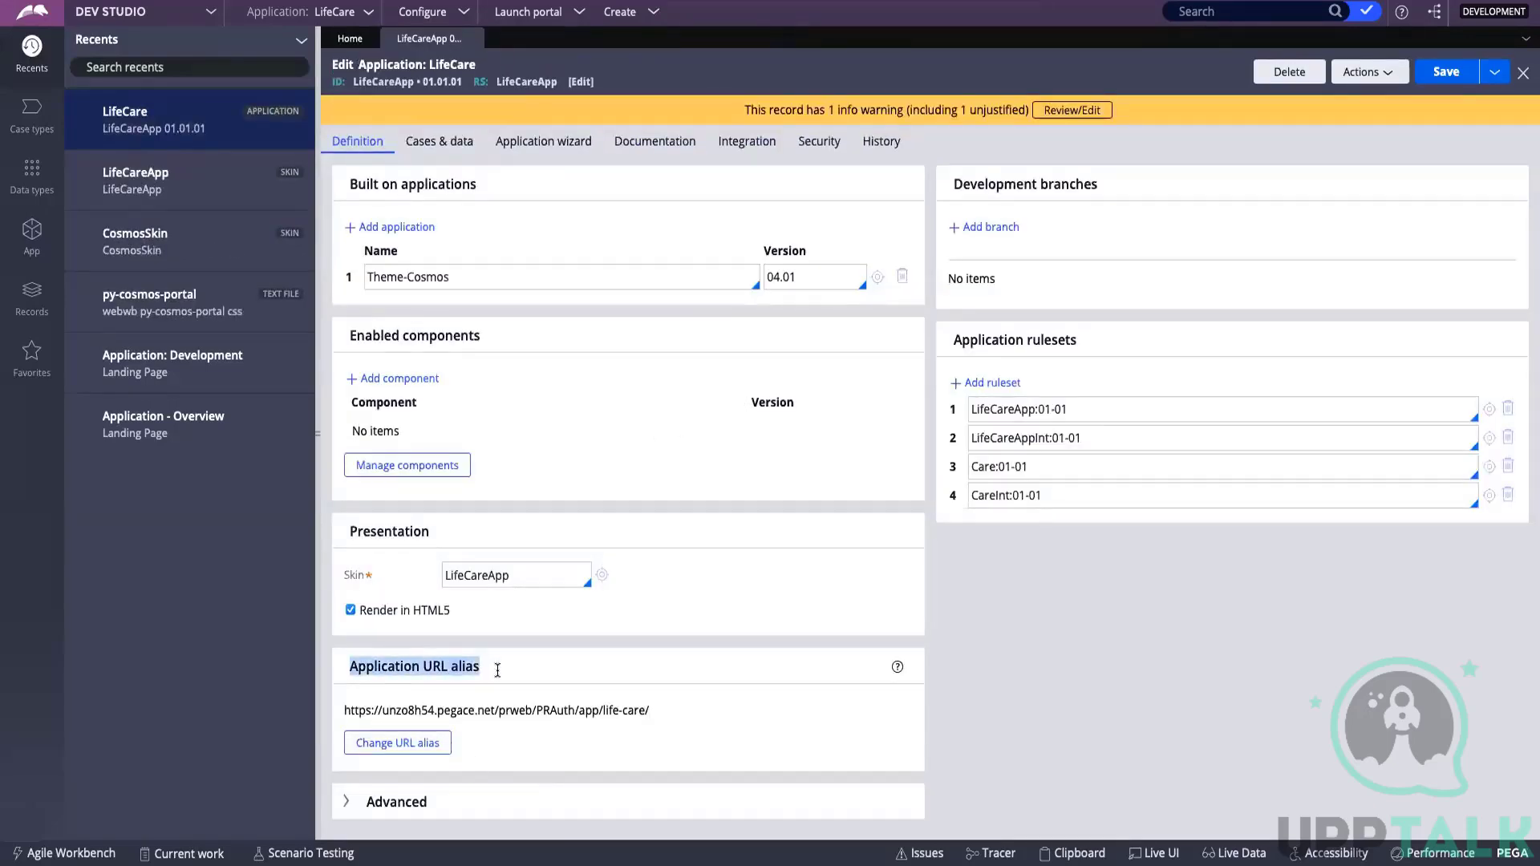
drag(646, 711, 609, 710)
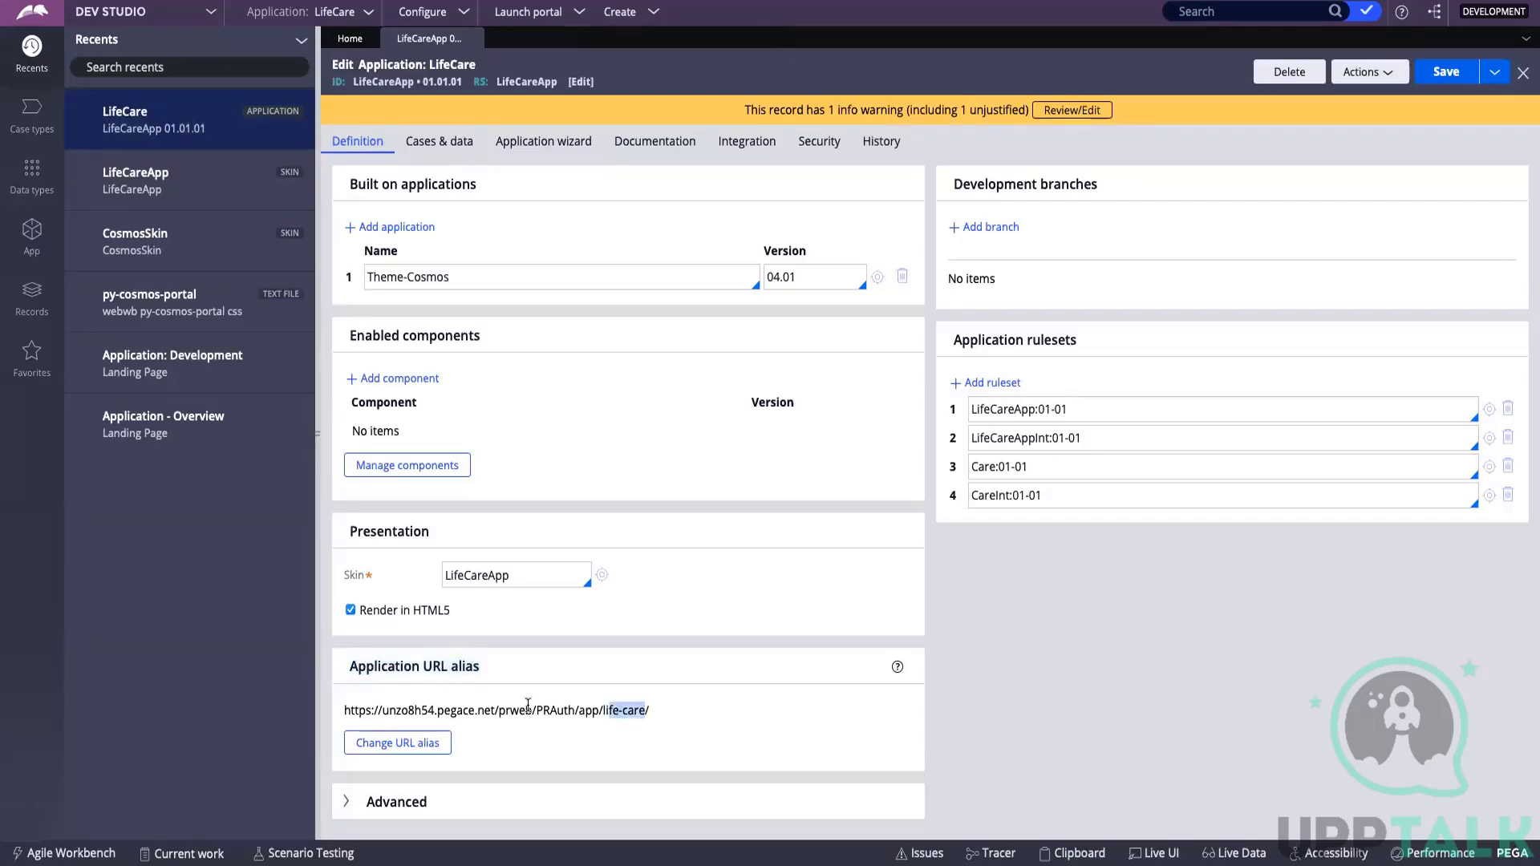
triple_click(342, 705)
click(711, 656)
click(424, 797)
scroll(672, 601, down, 5)
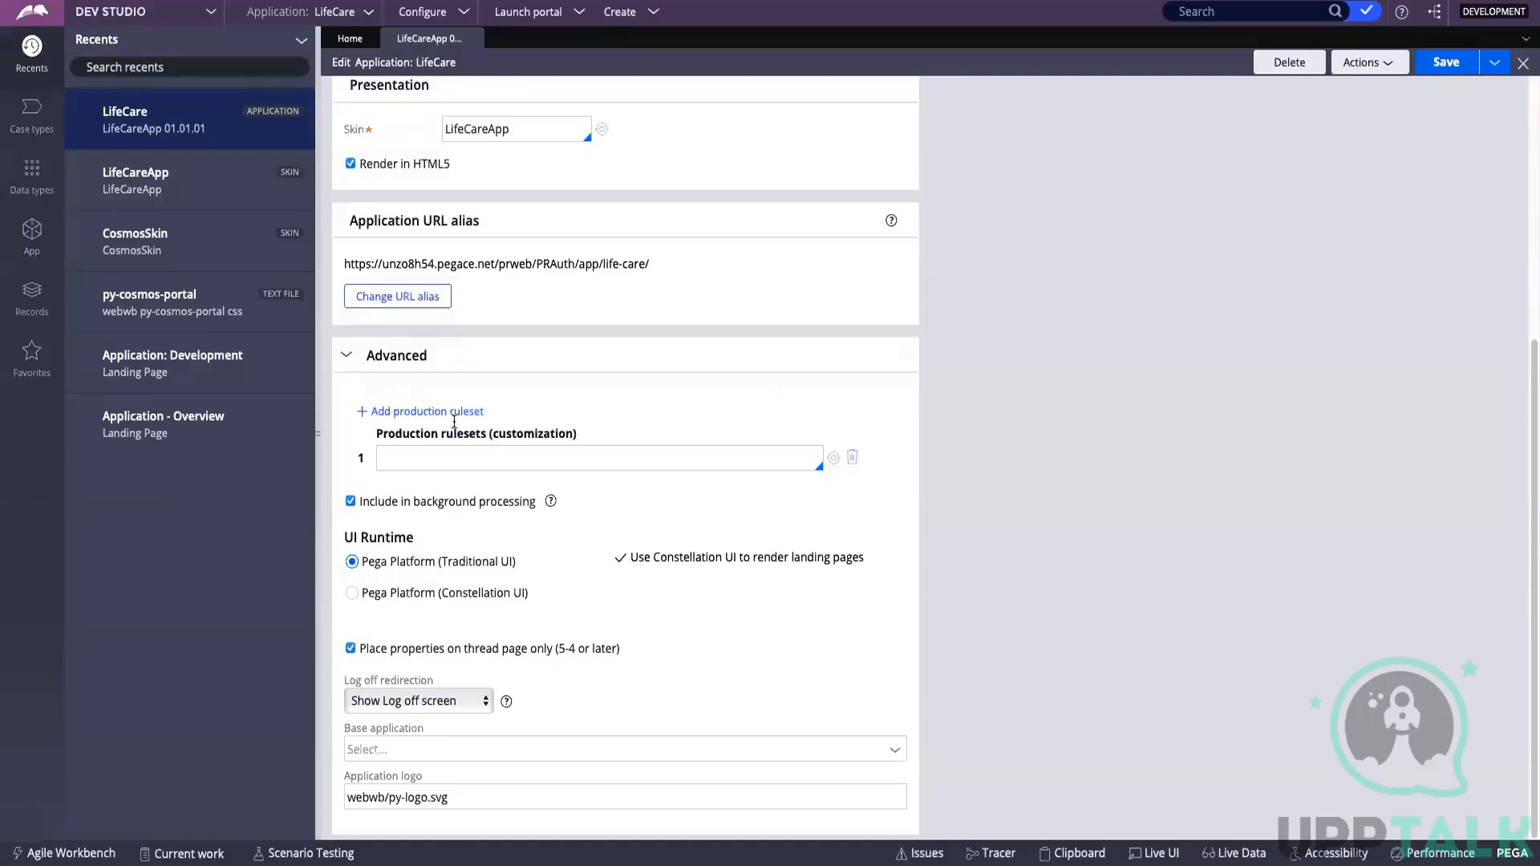
click(346, 356)
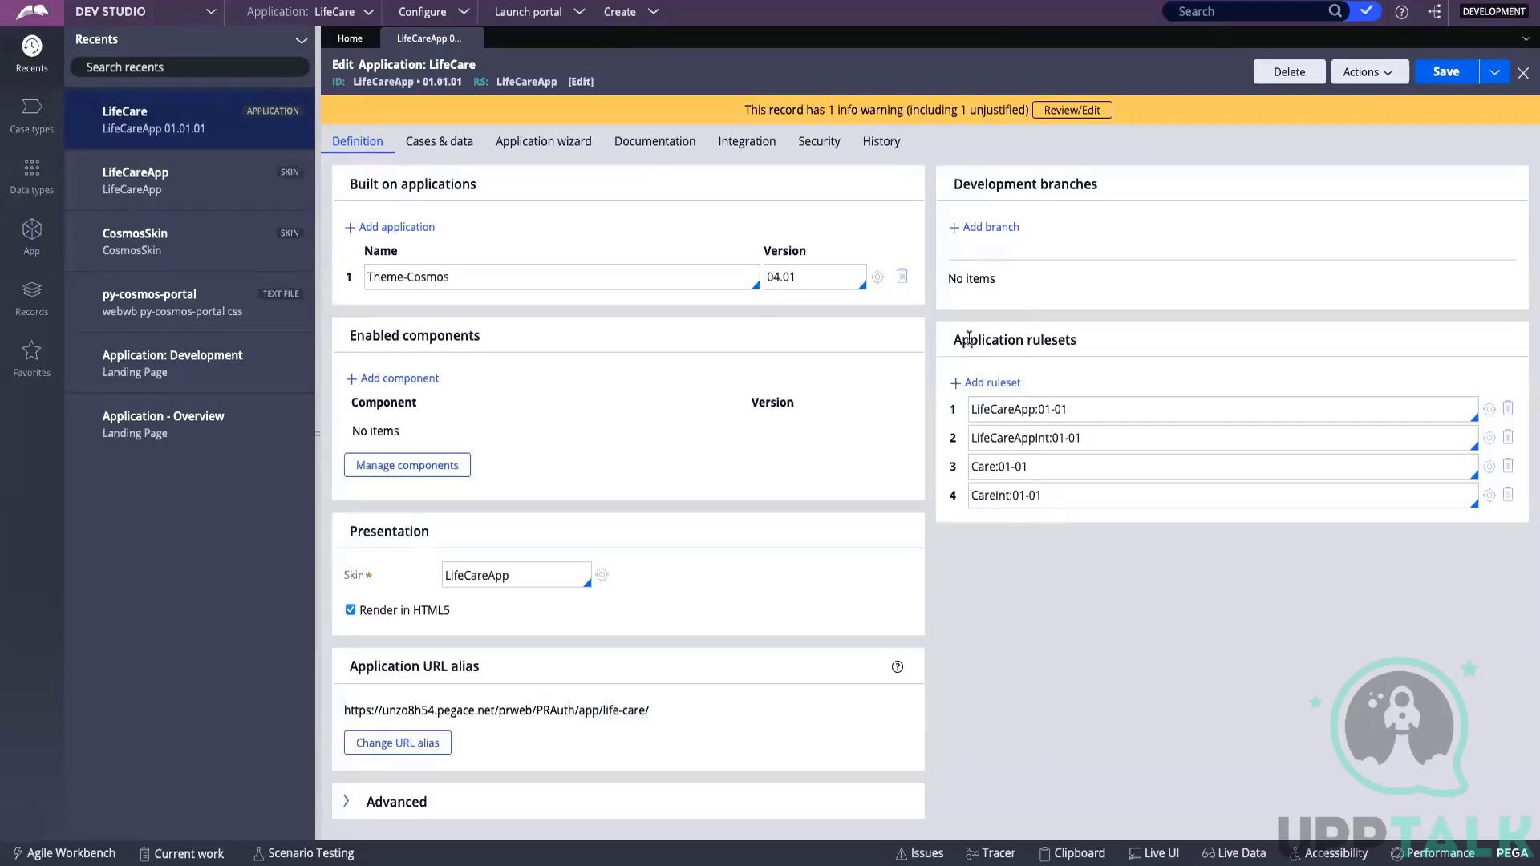
- Examine the application rulesets LifeCareApp, LifeCareAppInt, Care and CareInt in the application definition
drag(961, 340, 1071, 338)
click(1100, 348)
drag(977, 495, 1007, 489)
drag(971, 409, 1035, 410)
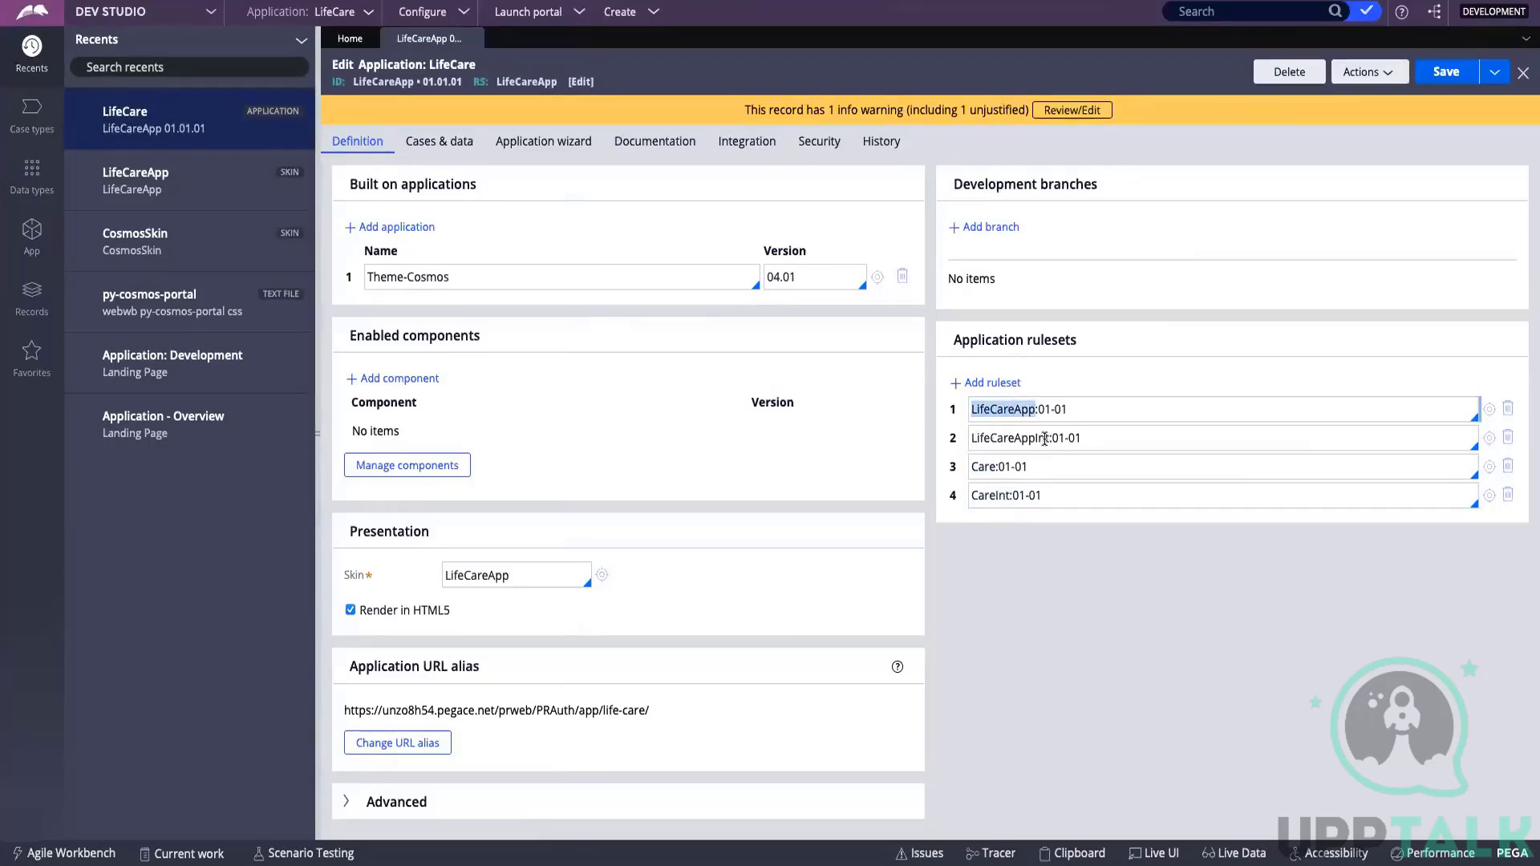
click(1044, 438)
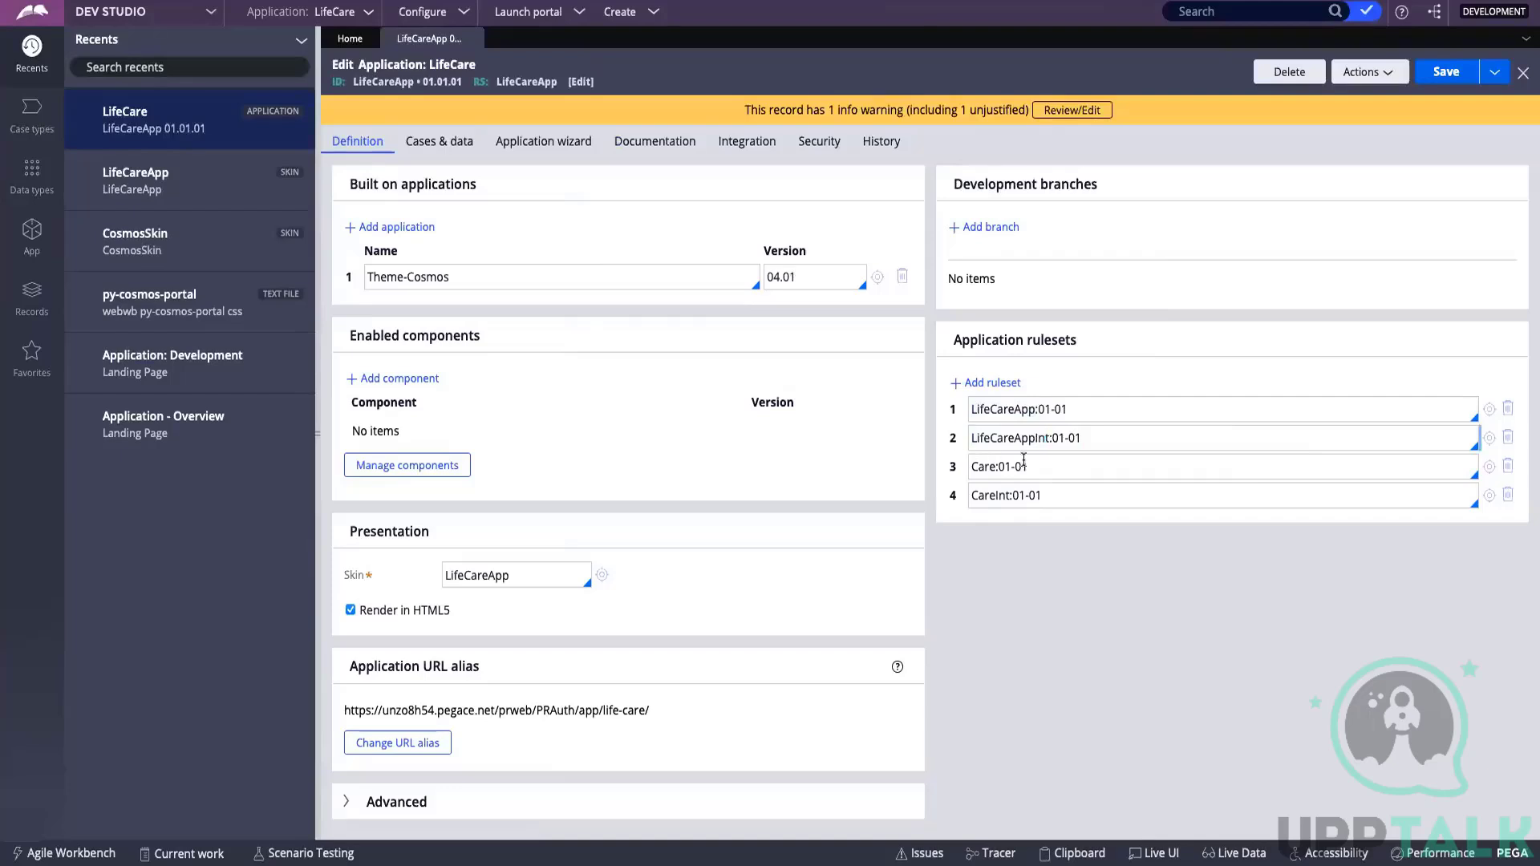
drag(972, 467, 998, 467)
click(998, 468)
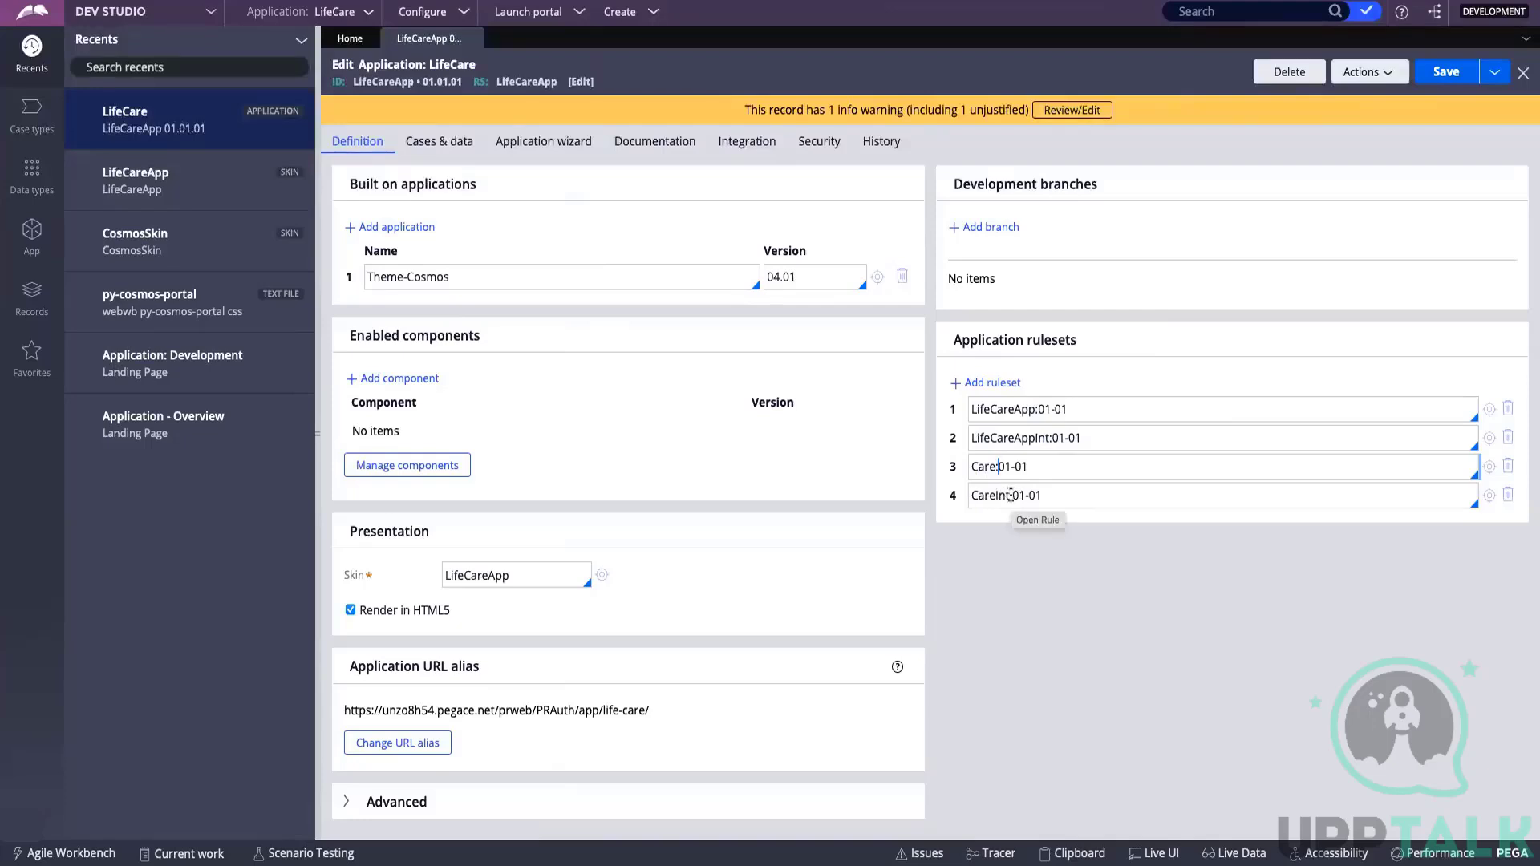
click(1009, 495)
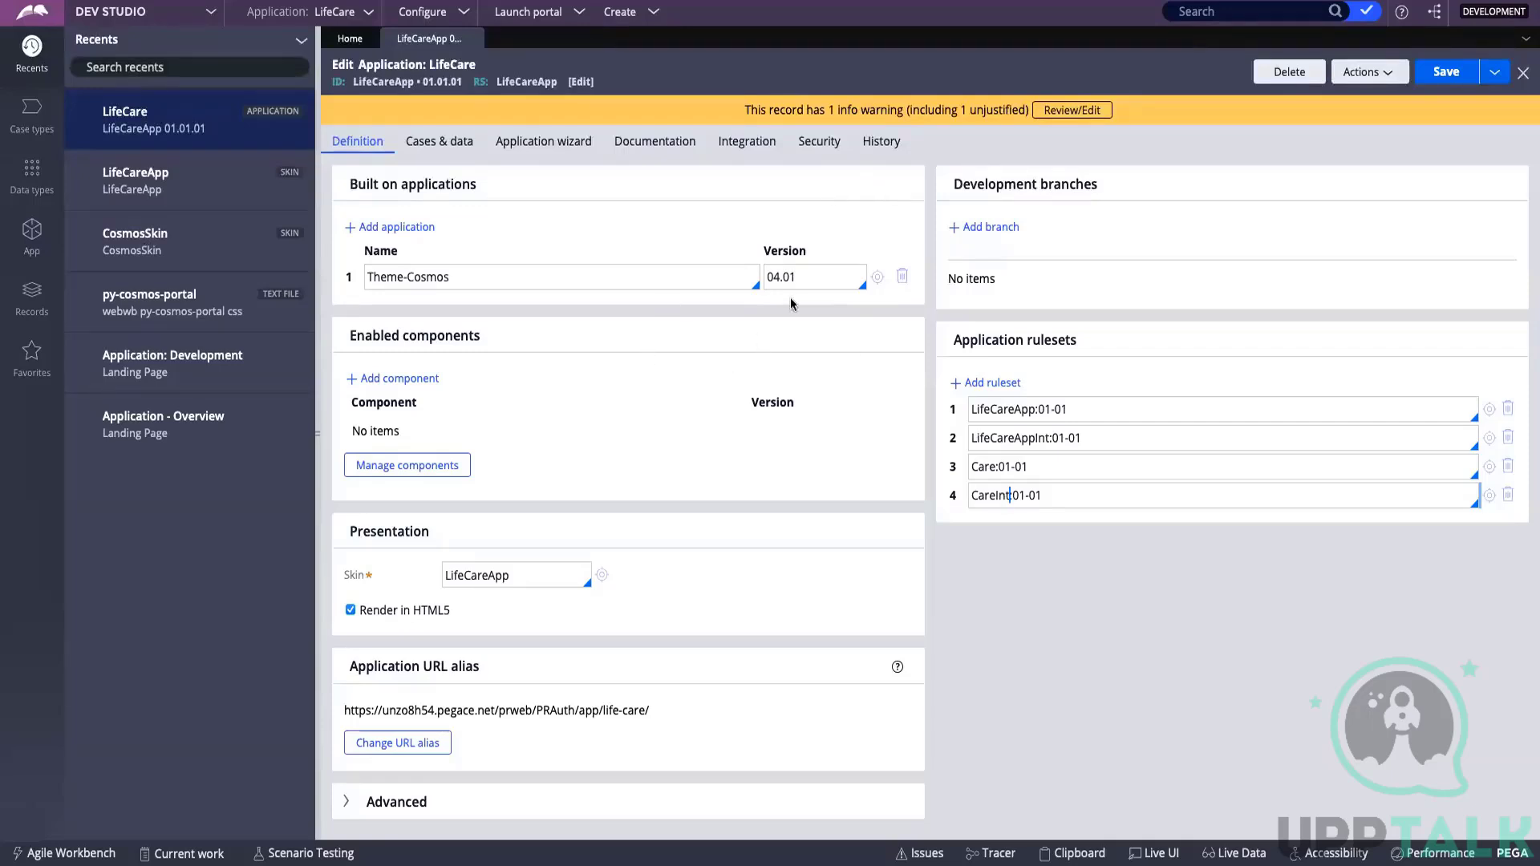
- Reopen the LifeCareApp skin, check its included styles and inheritance, and open the inherited CosmosSkin
click(601, 576)
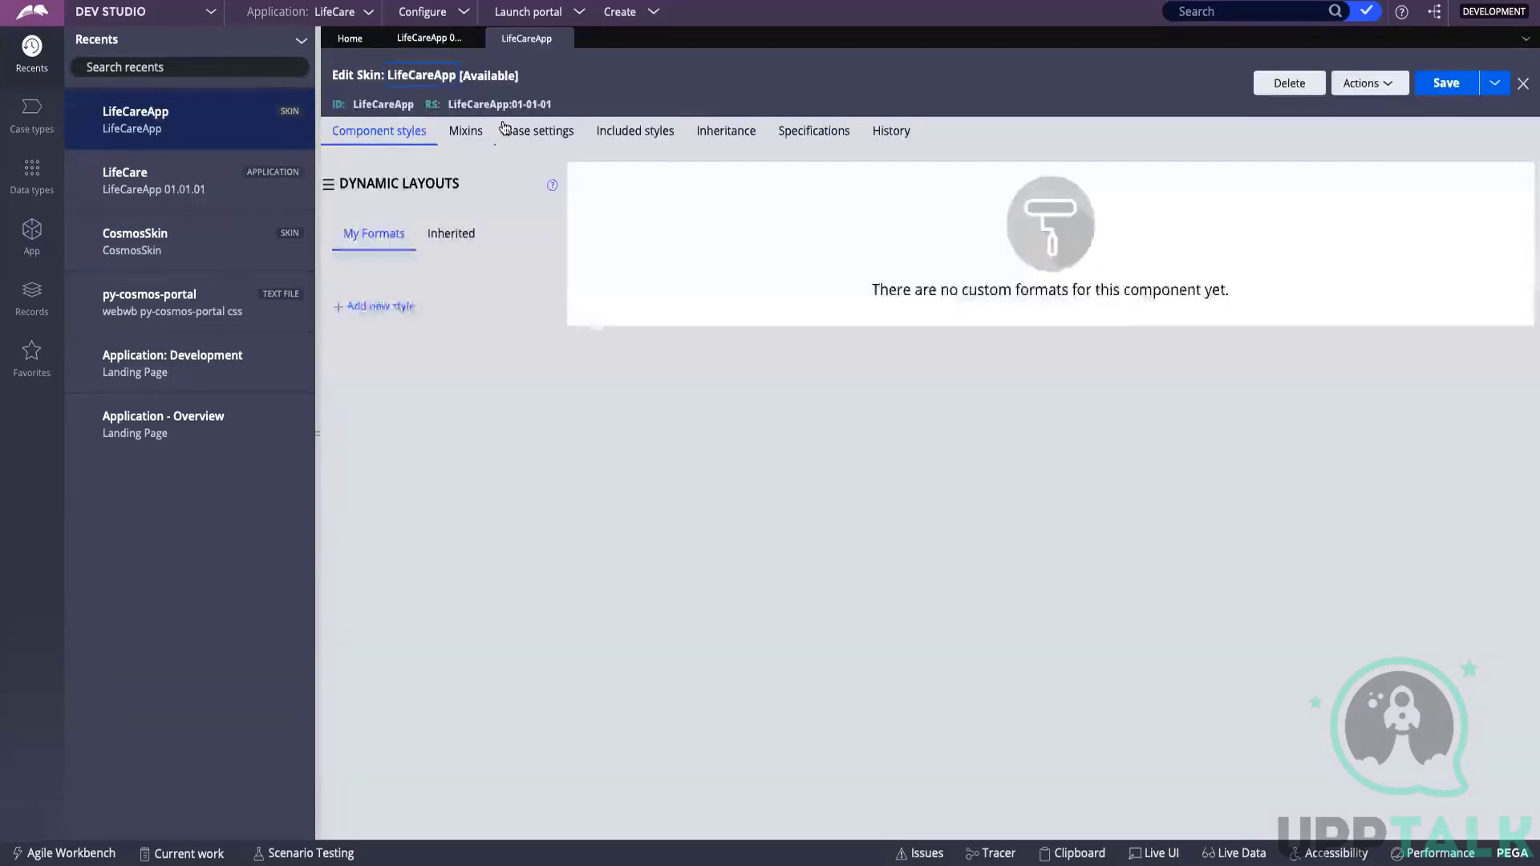
click(653, 133)
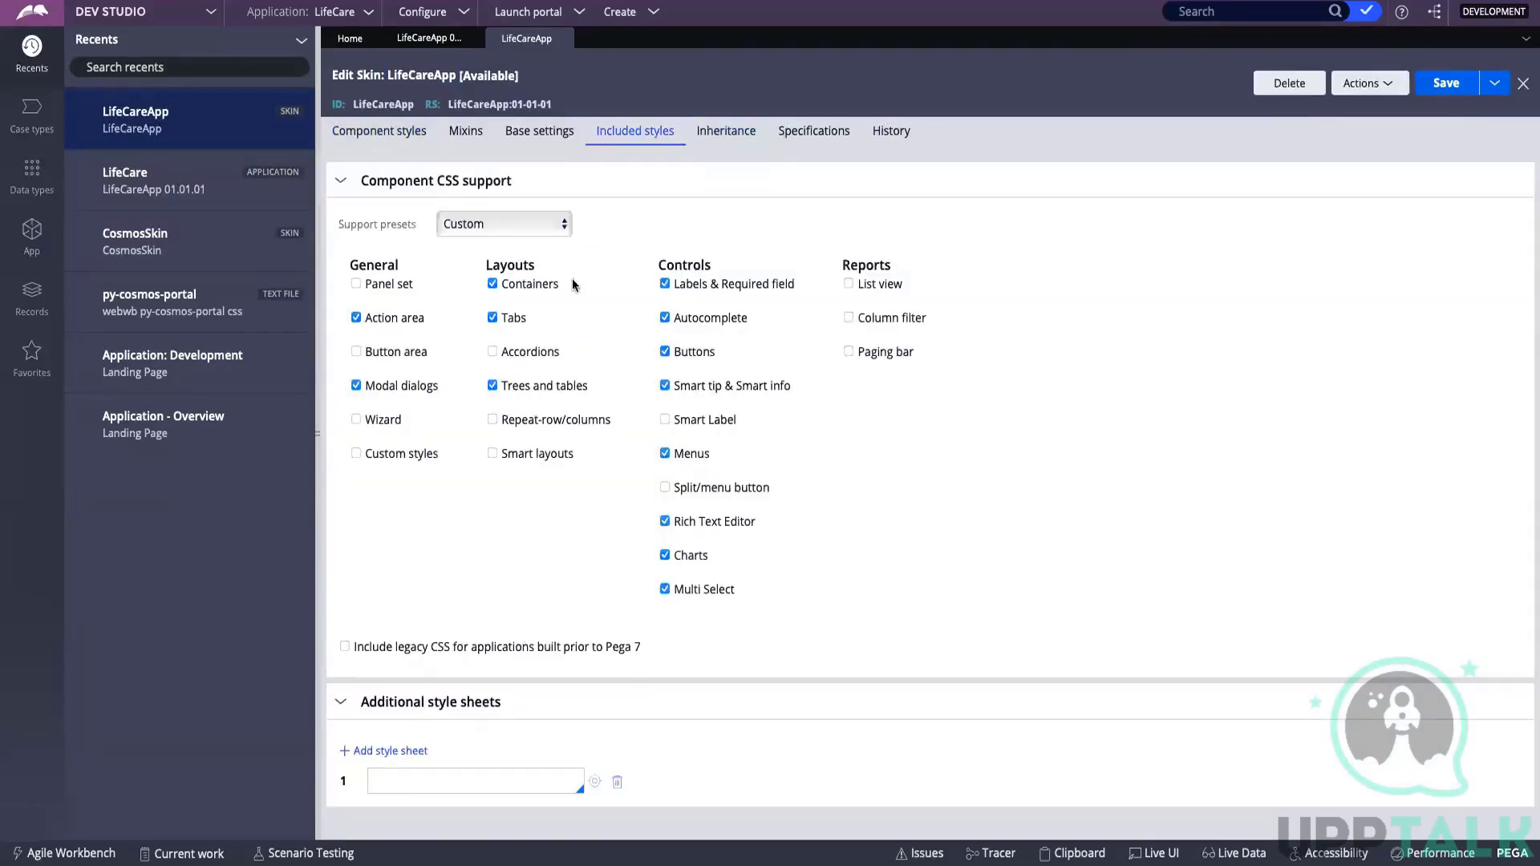
click(726, 133)
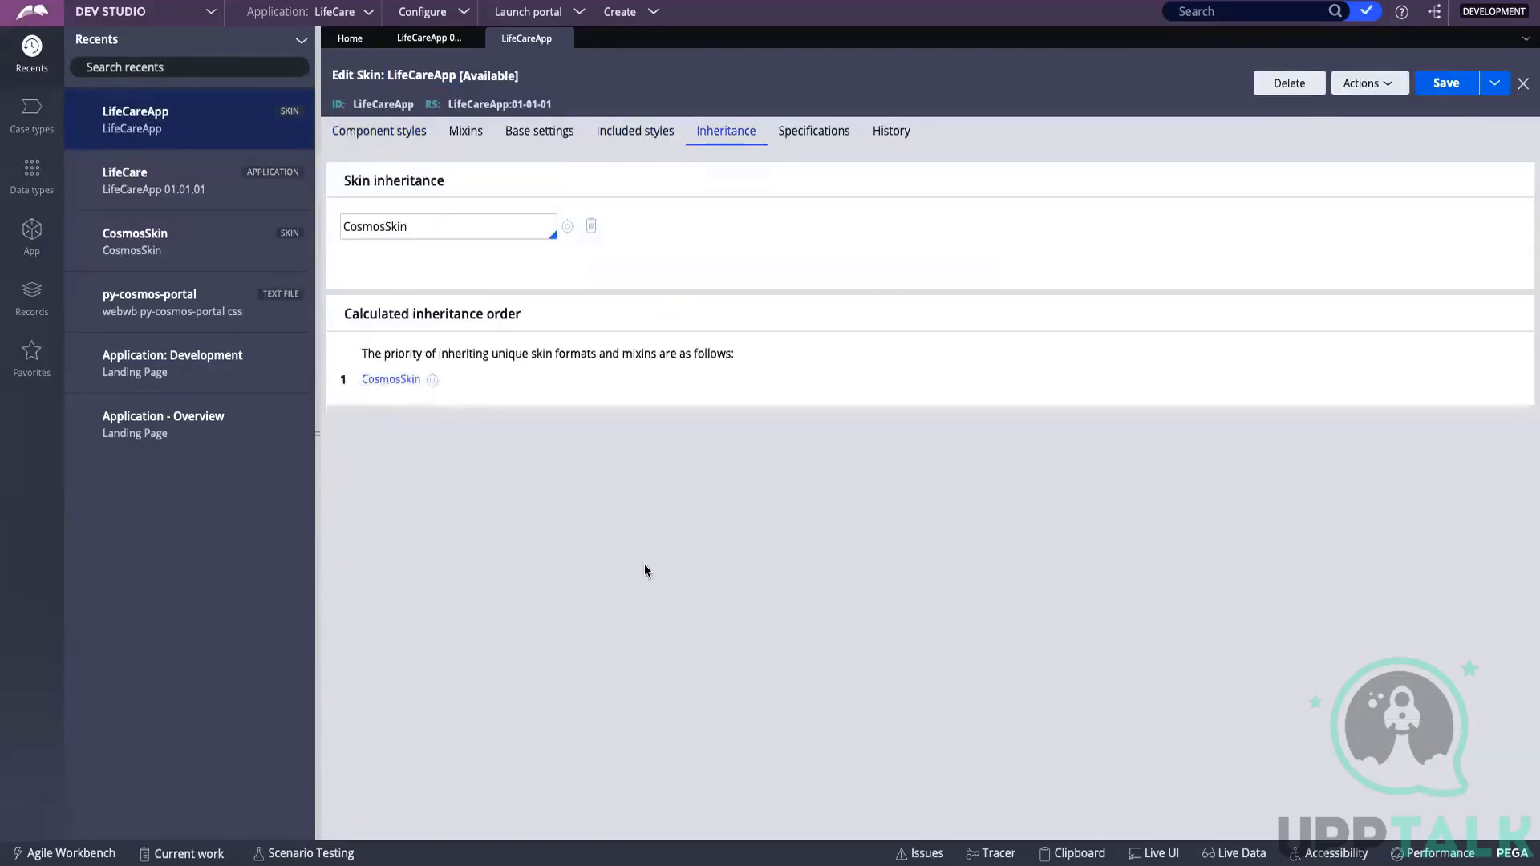
click(431, 380)
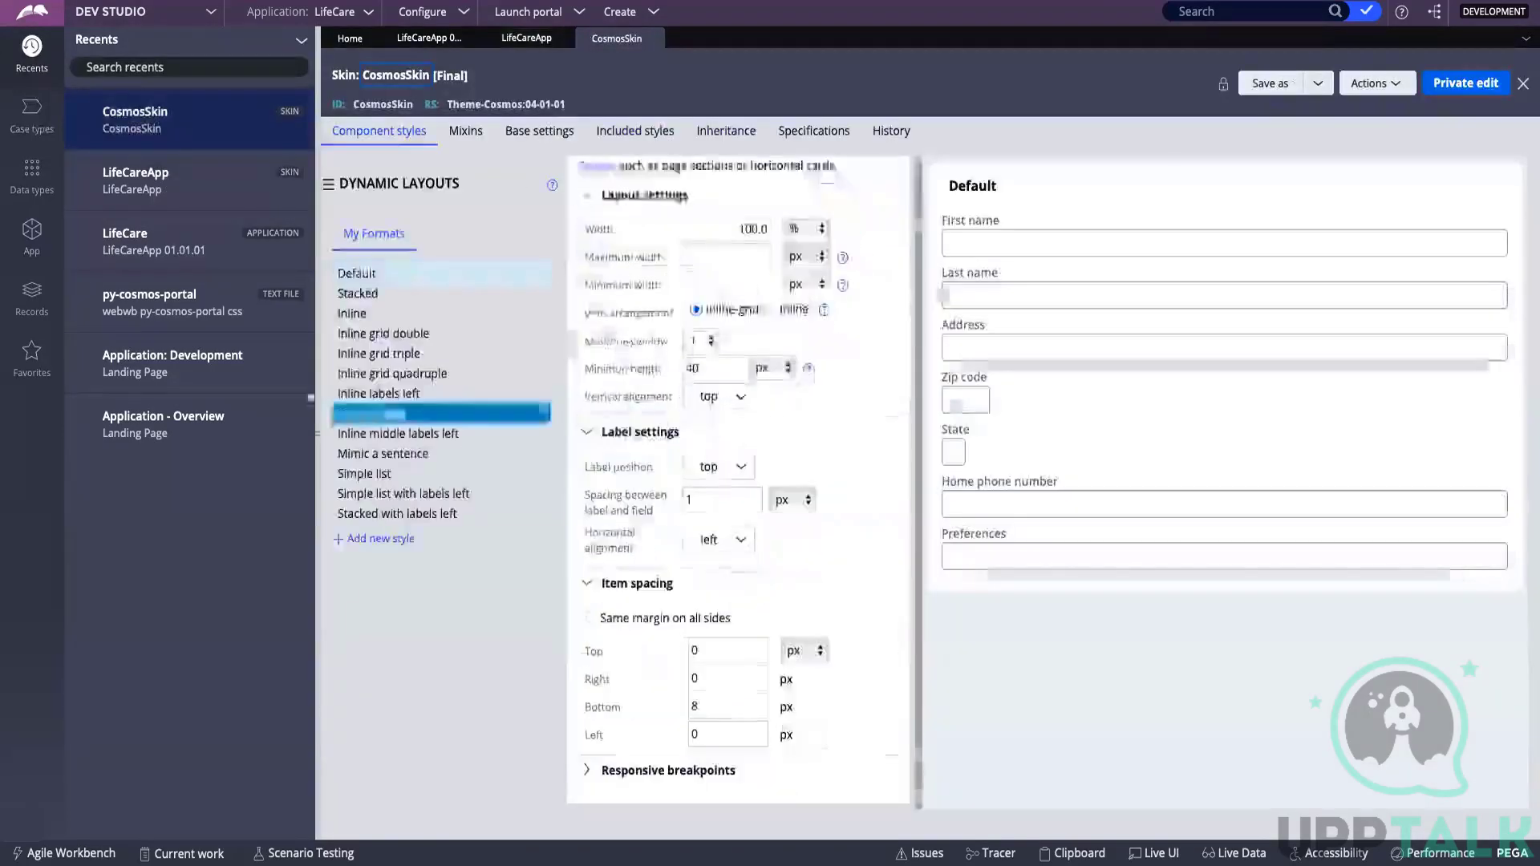
- Check CosmosSkin's inheritance and included styles, and open its py-cosmos-portal style sheet again
click(730, 132)
click(642, 131)
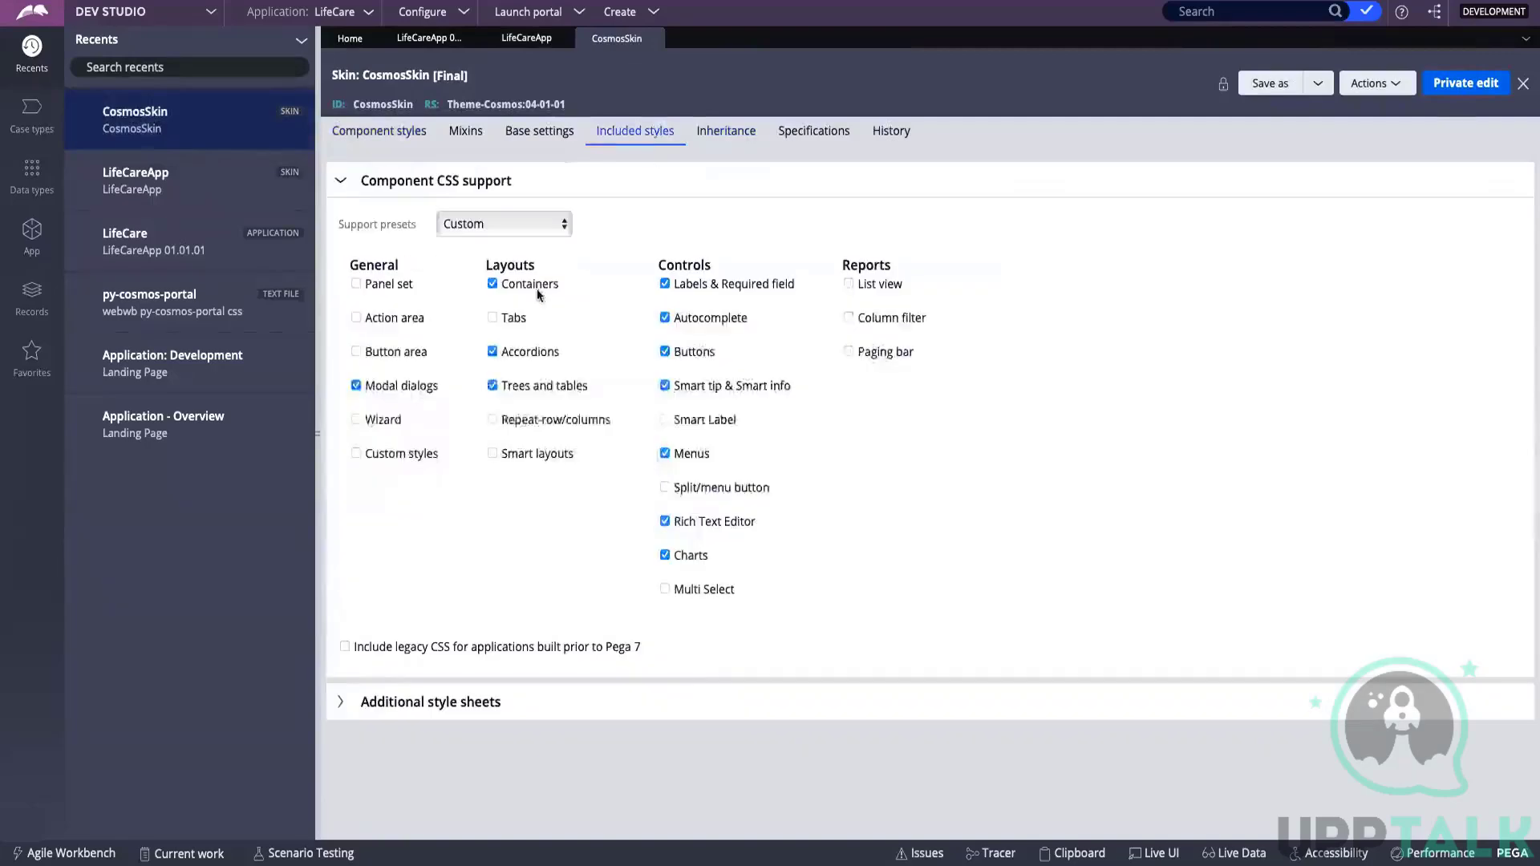
scroll(452, 594, down, 5)
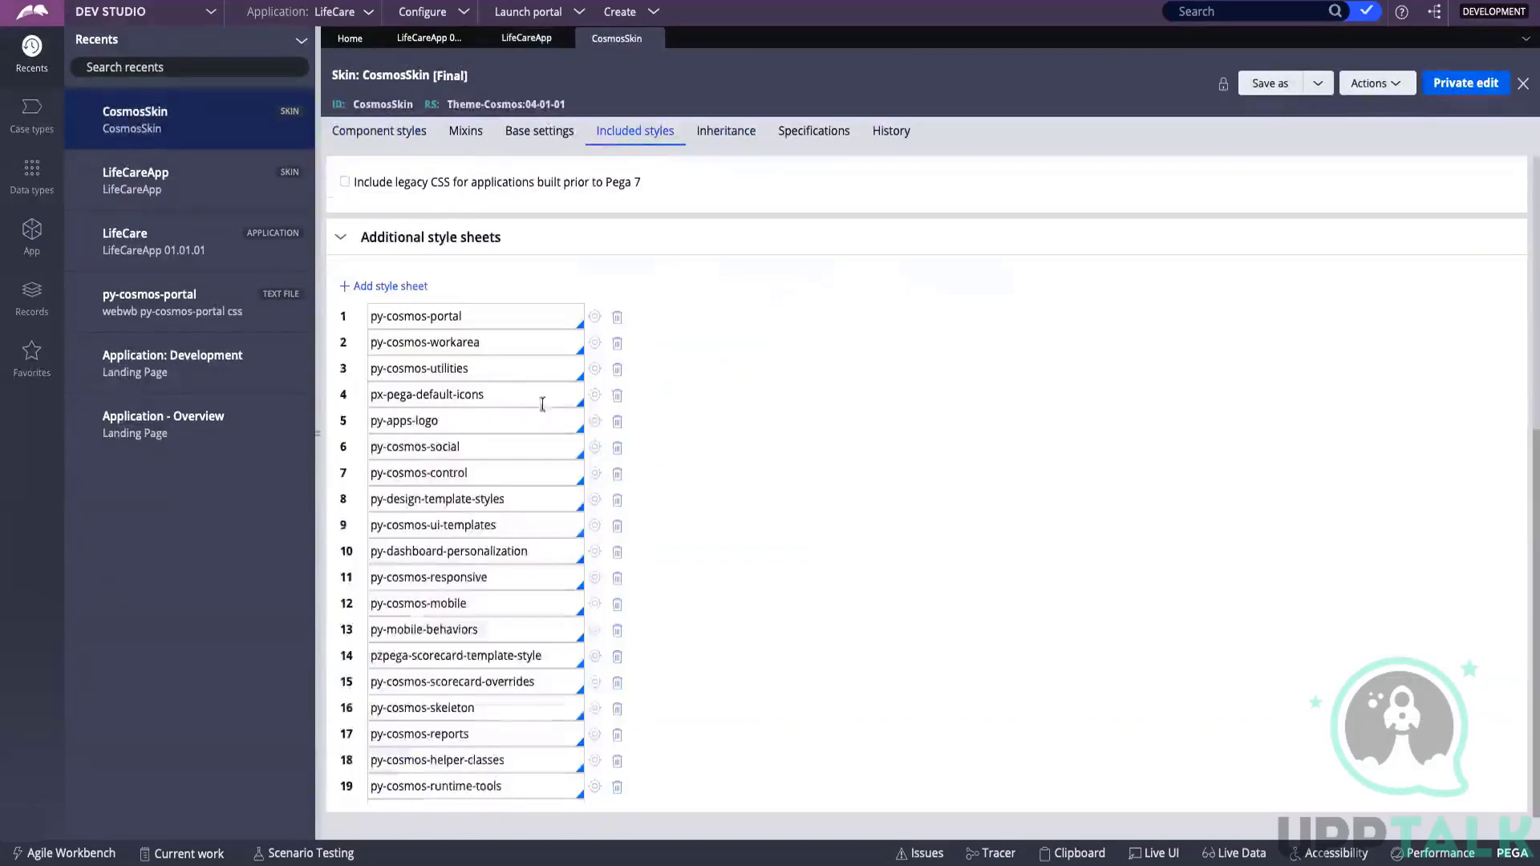
click(594, 317)
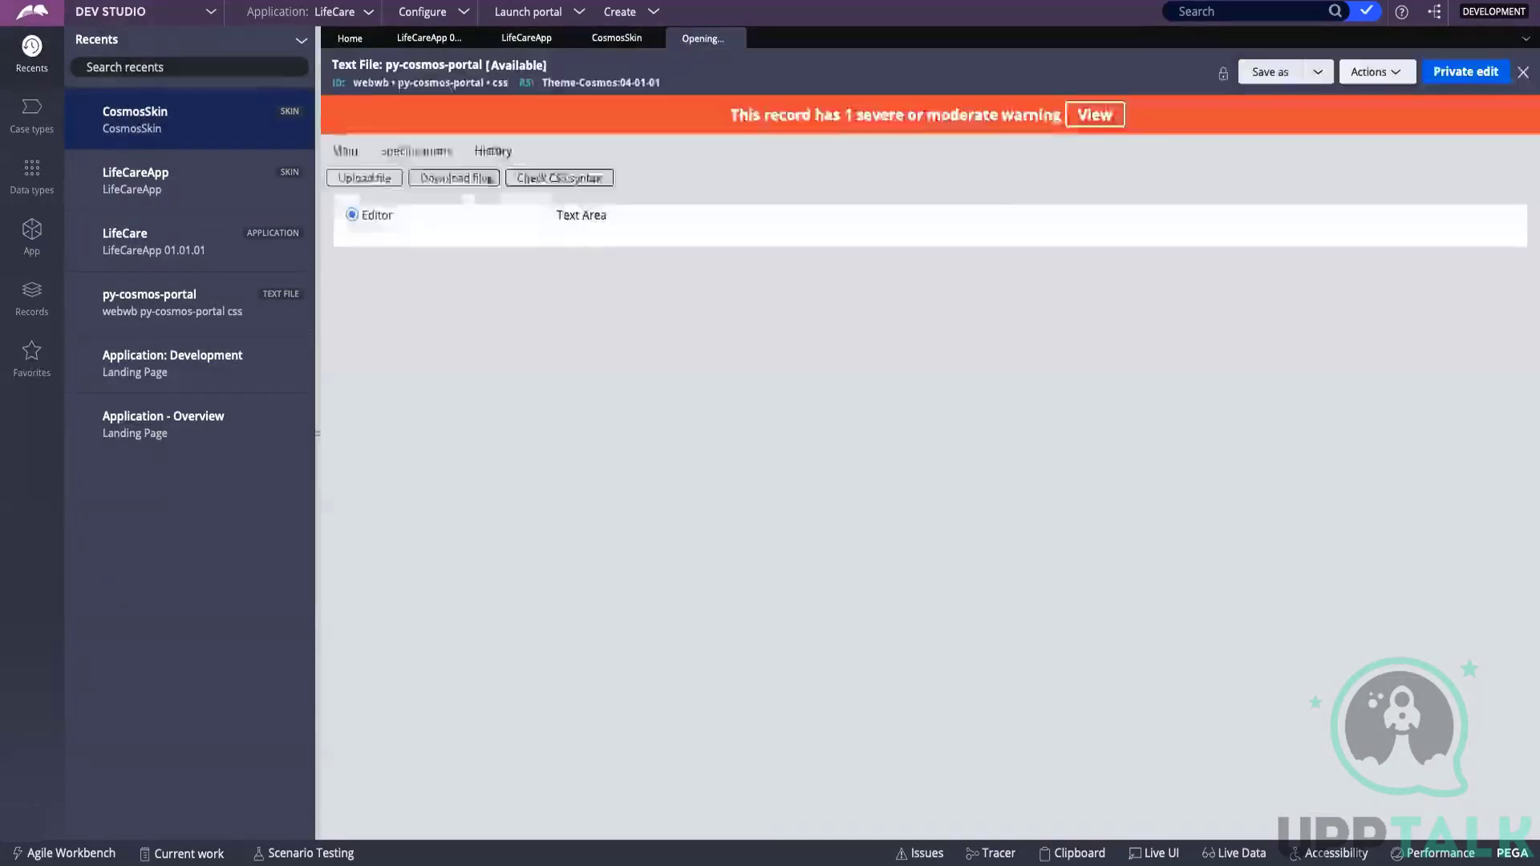
- Examine the py-cosmos-portal CSS from the paragraph rules to the smarttip rules, along with the file's ruleset
scroll(475, 332, down, 3)
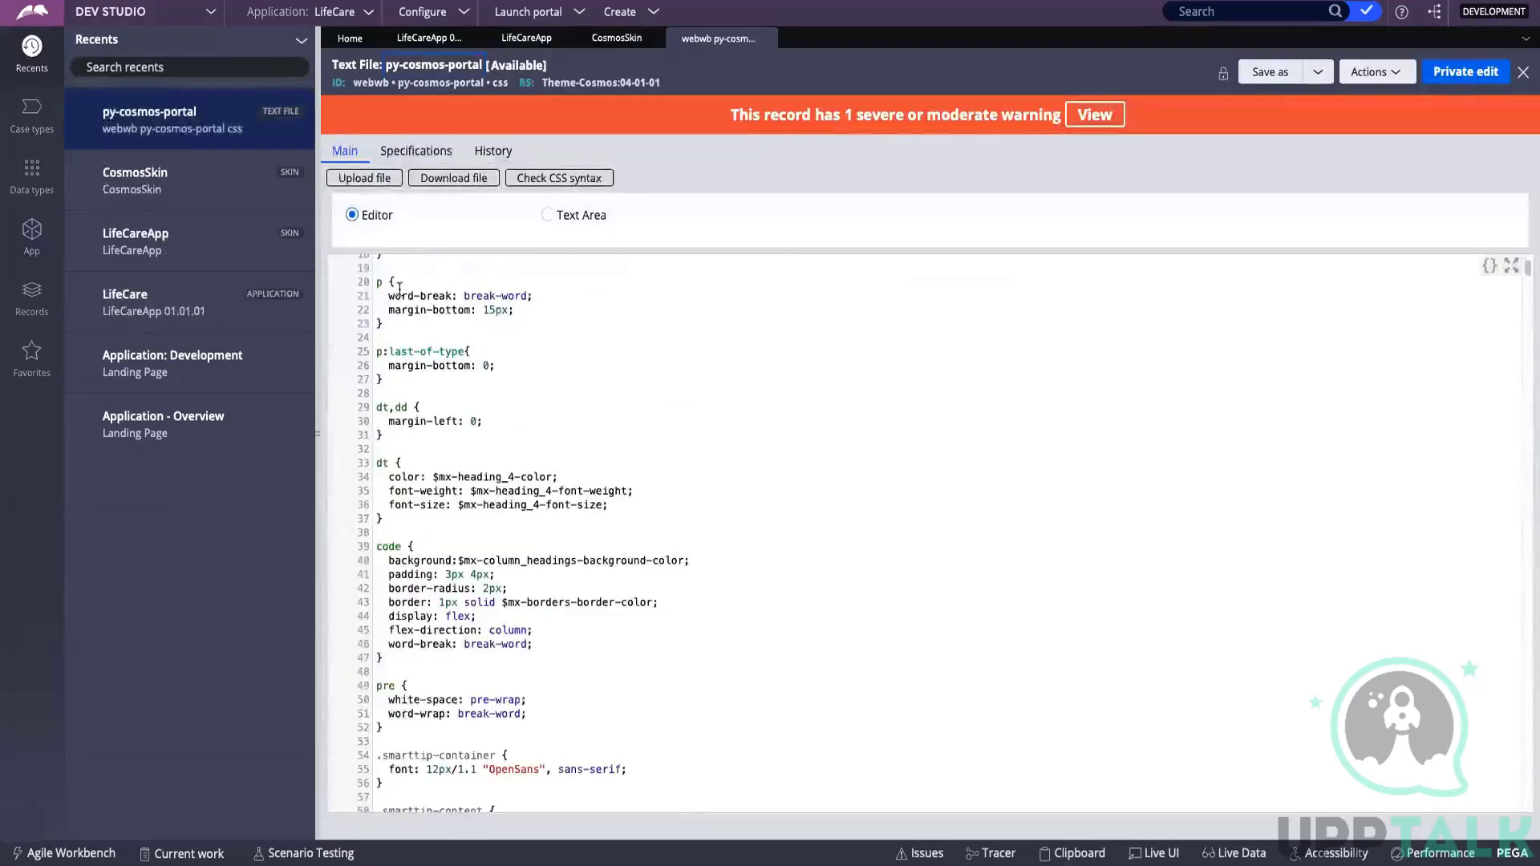
drag(377, 281, 489, 726)
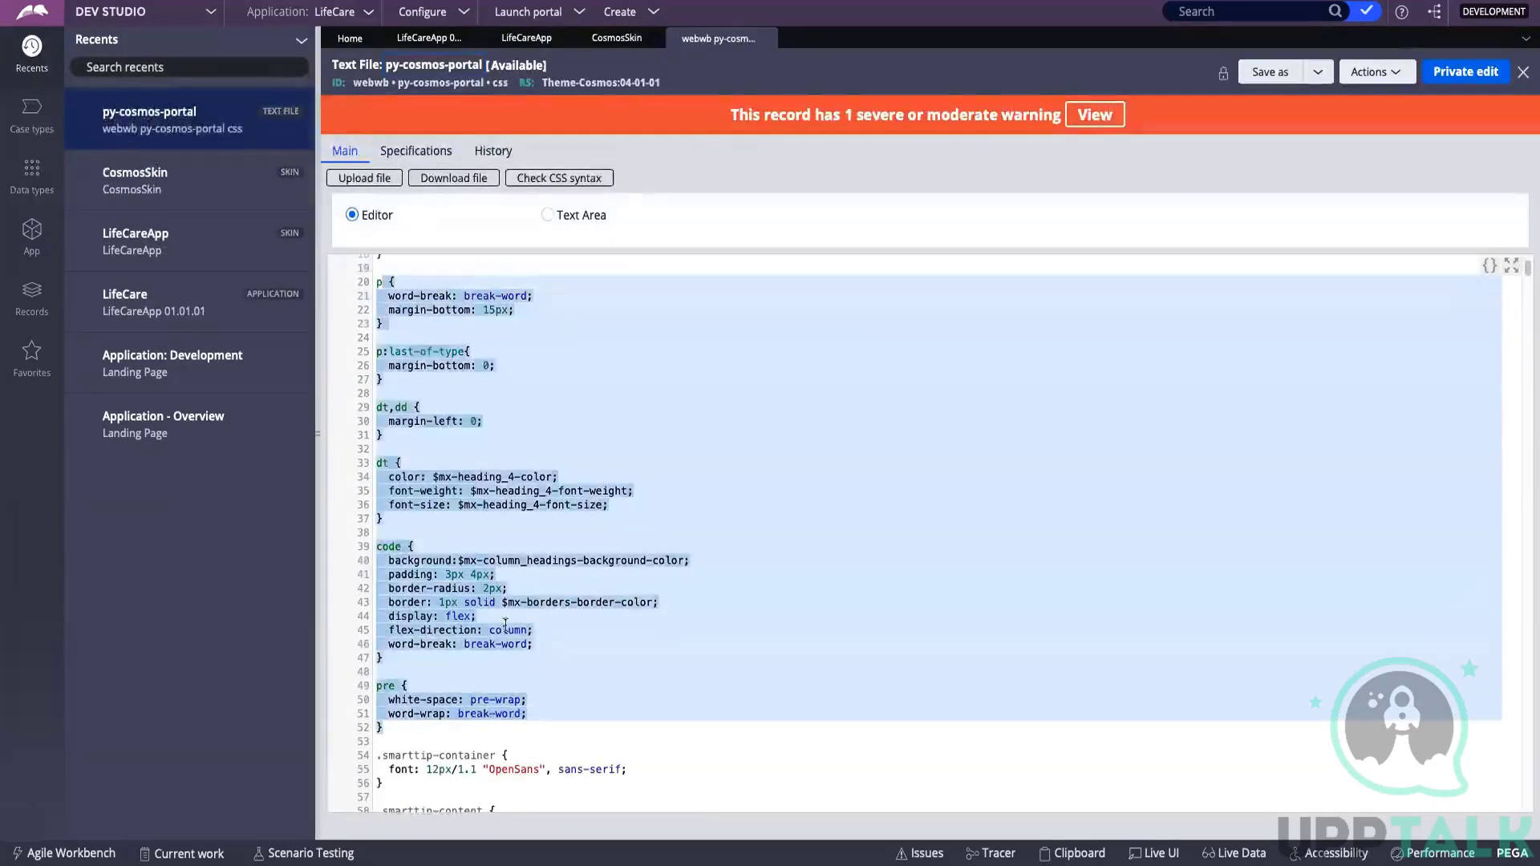
scroll(505, 623, down, 6)
drag(440, 329, 497, 329)
scroll(565, 294, up, 3)
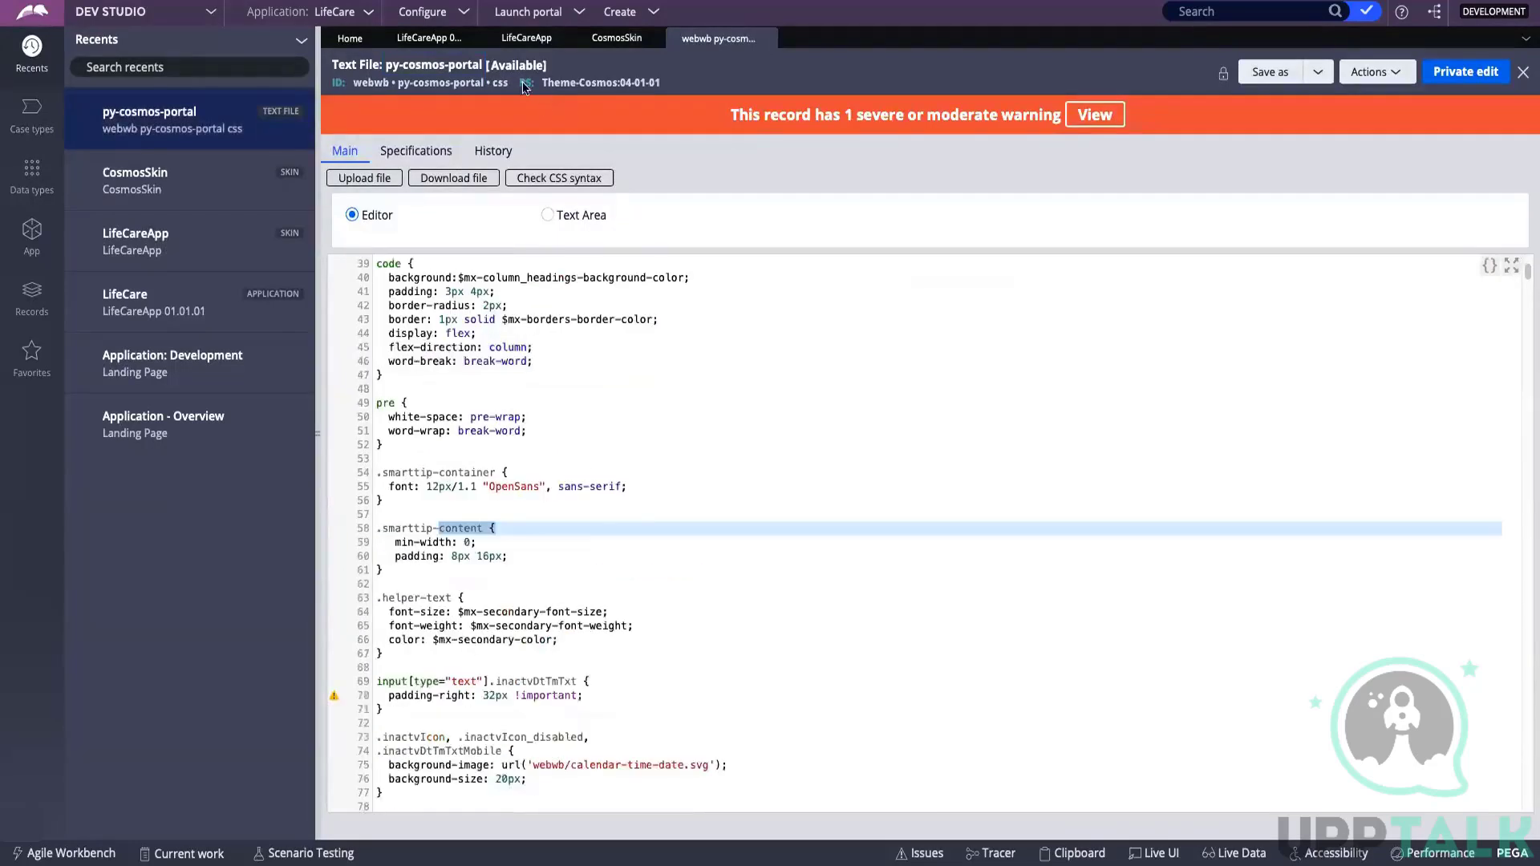
click(533, 90)
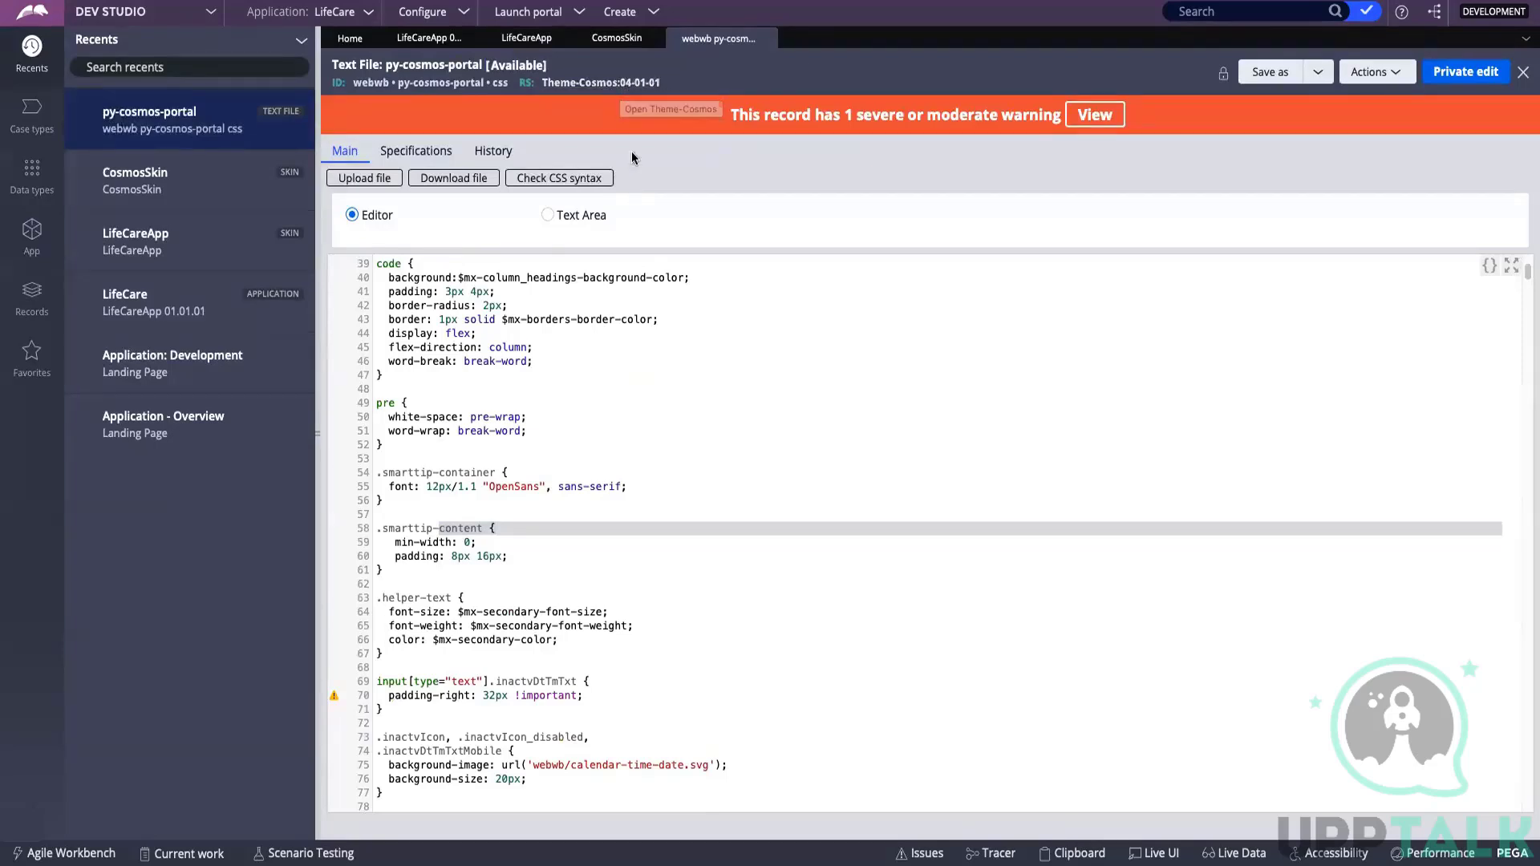
- Recheck CosmosSkin's style sheet list, and open the Theme-Cosmos ruleset from py-cosmos-portal to view its versions
click(628, 37)
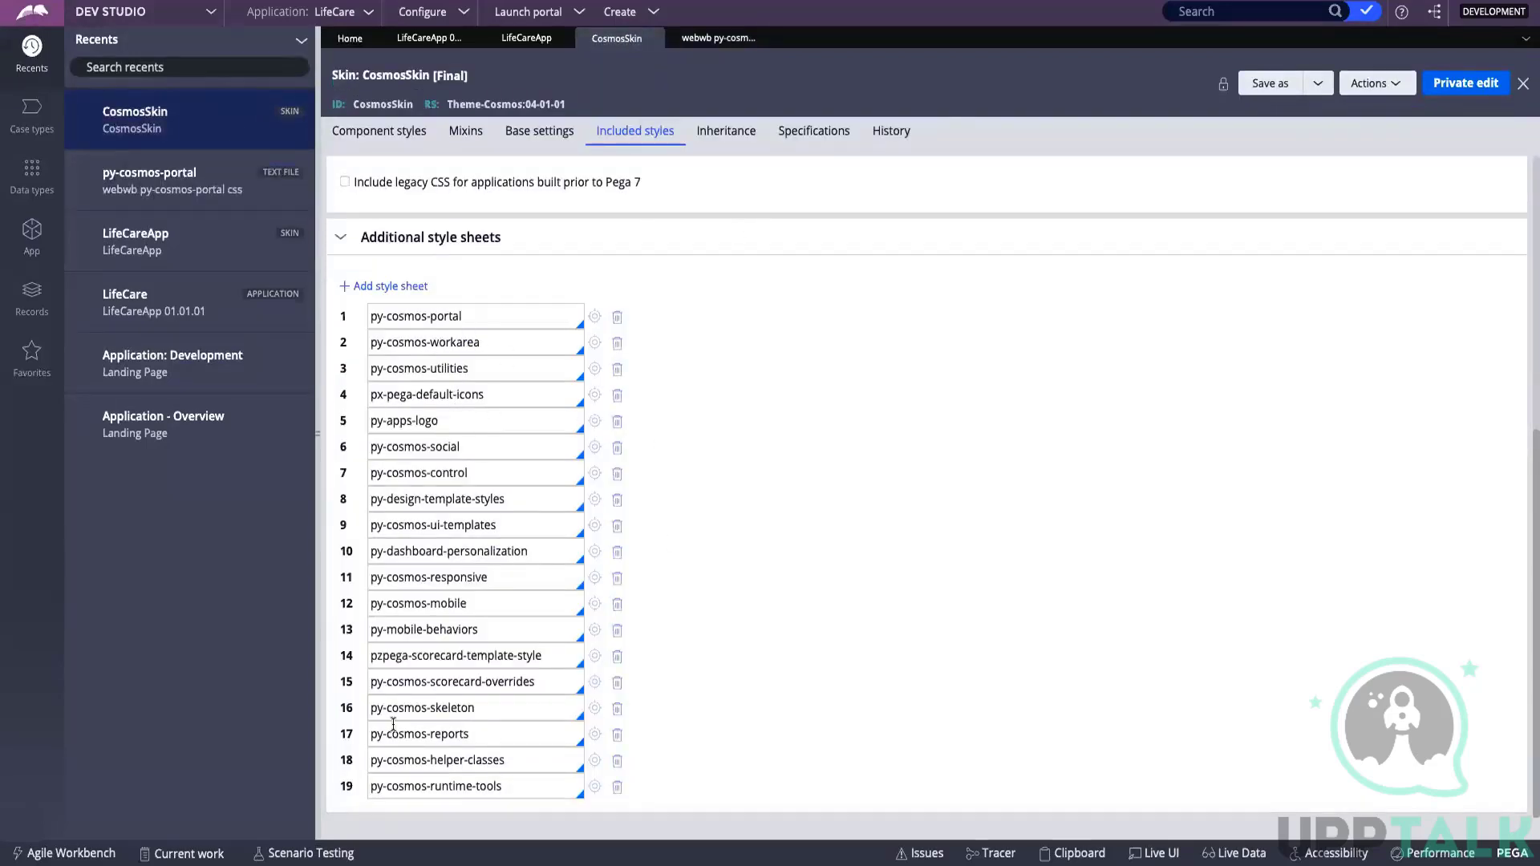
click(704, 38)
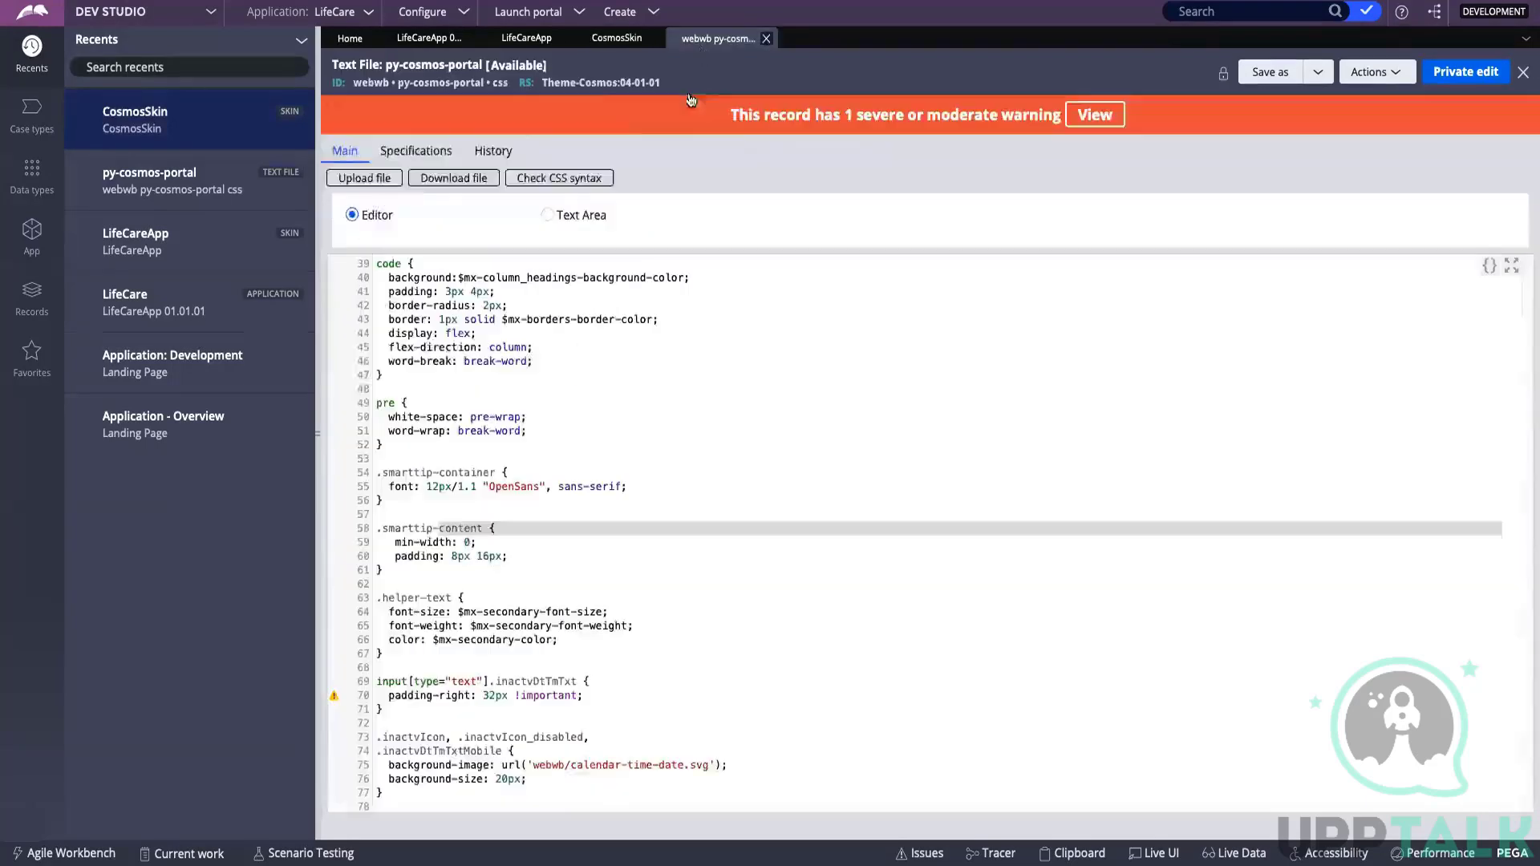
click(600, 83)
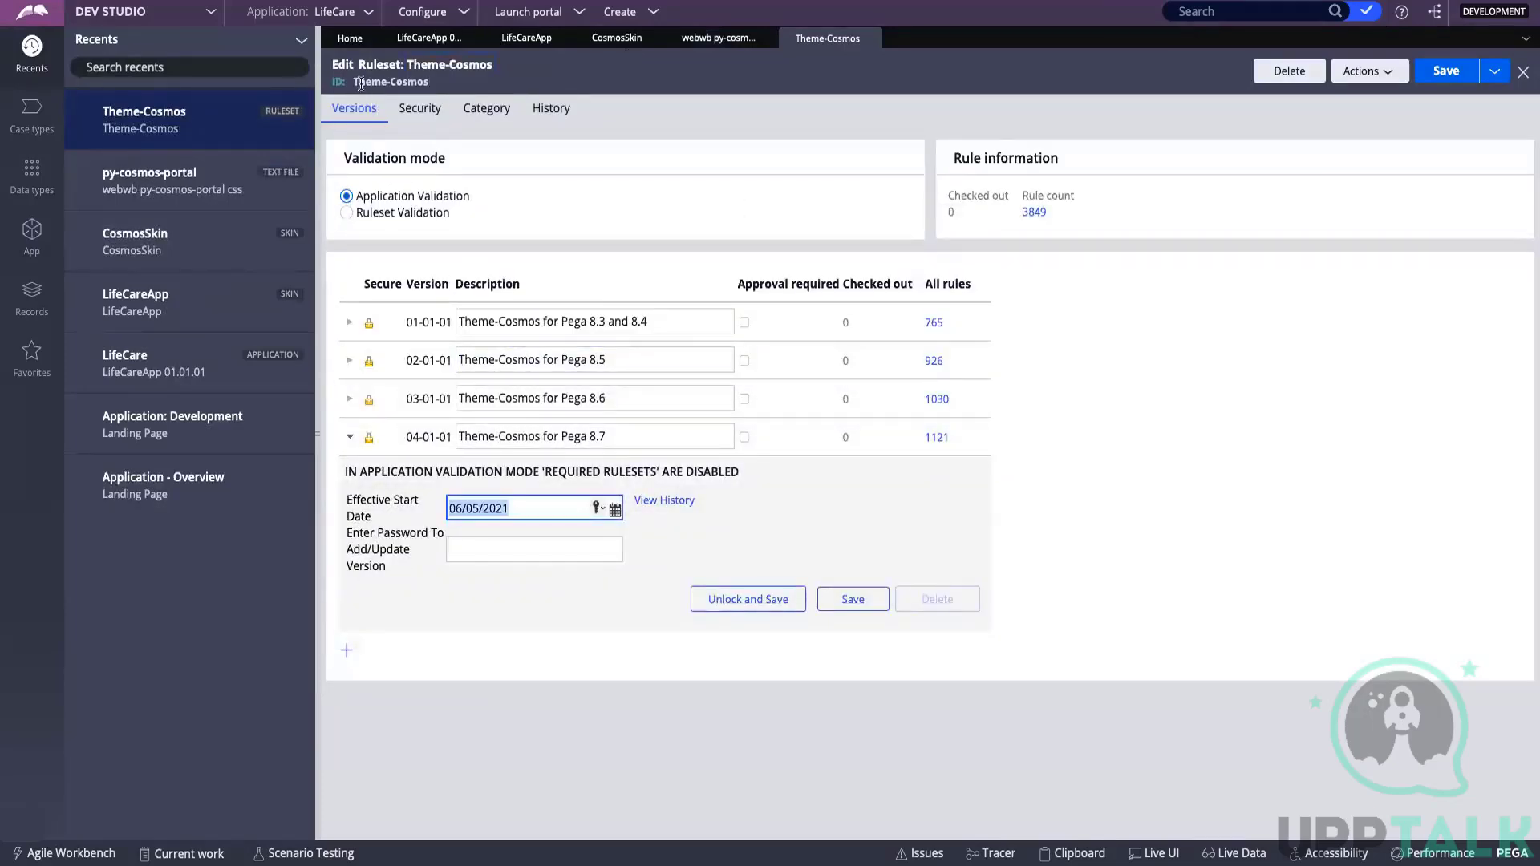
drag(355, 83, 442, 84)
click(556, 214)
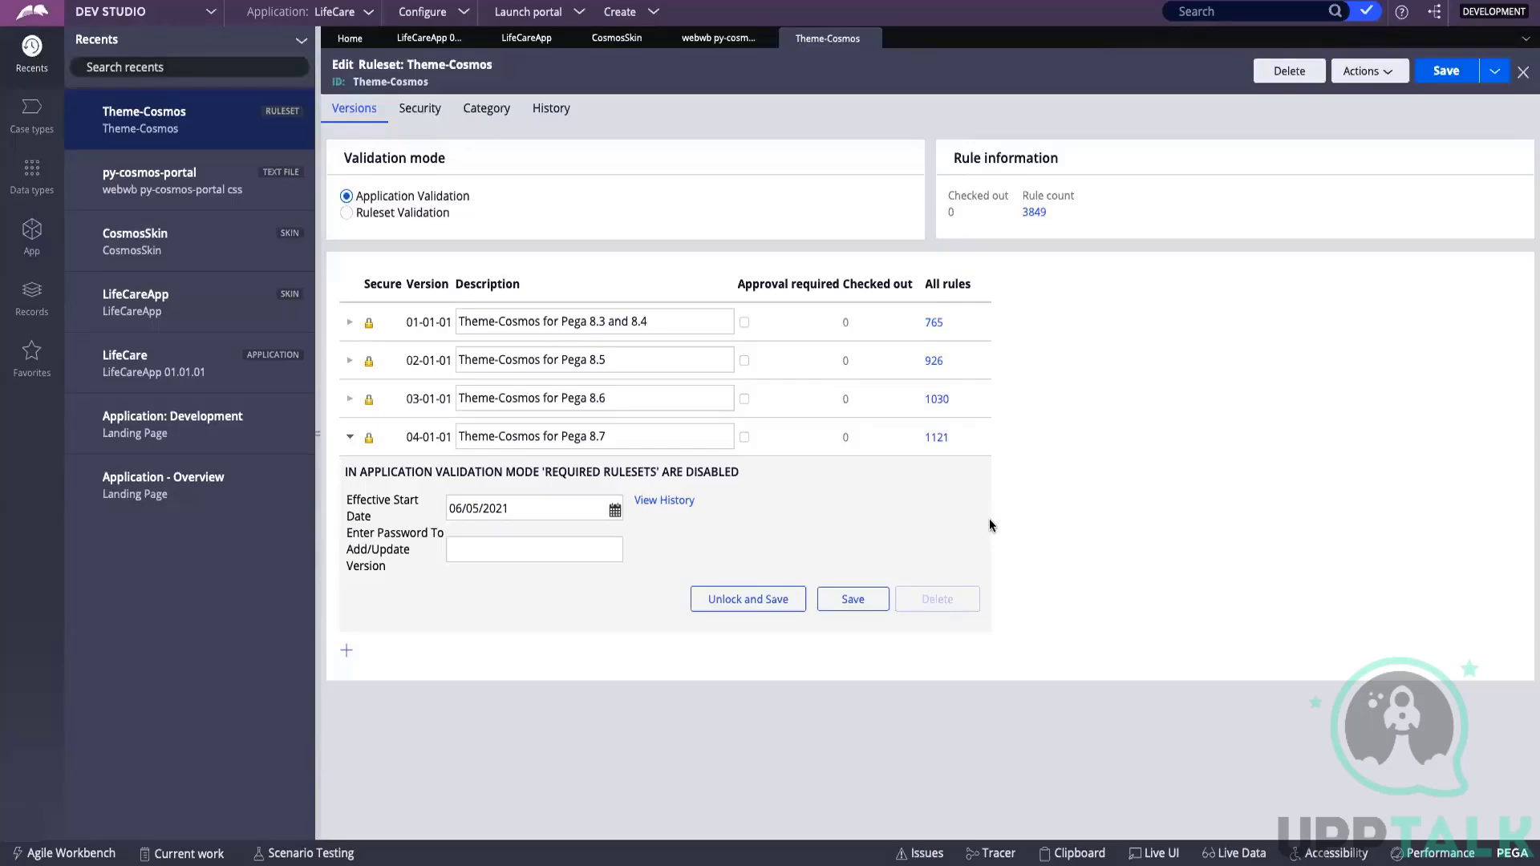
- Close the Theme-Cosmos ruleset, py-cosmos-portal and both skin rules to return to the LifeCare application definition
click(870, 39)
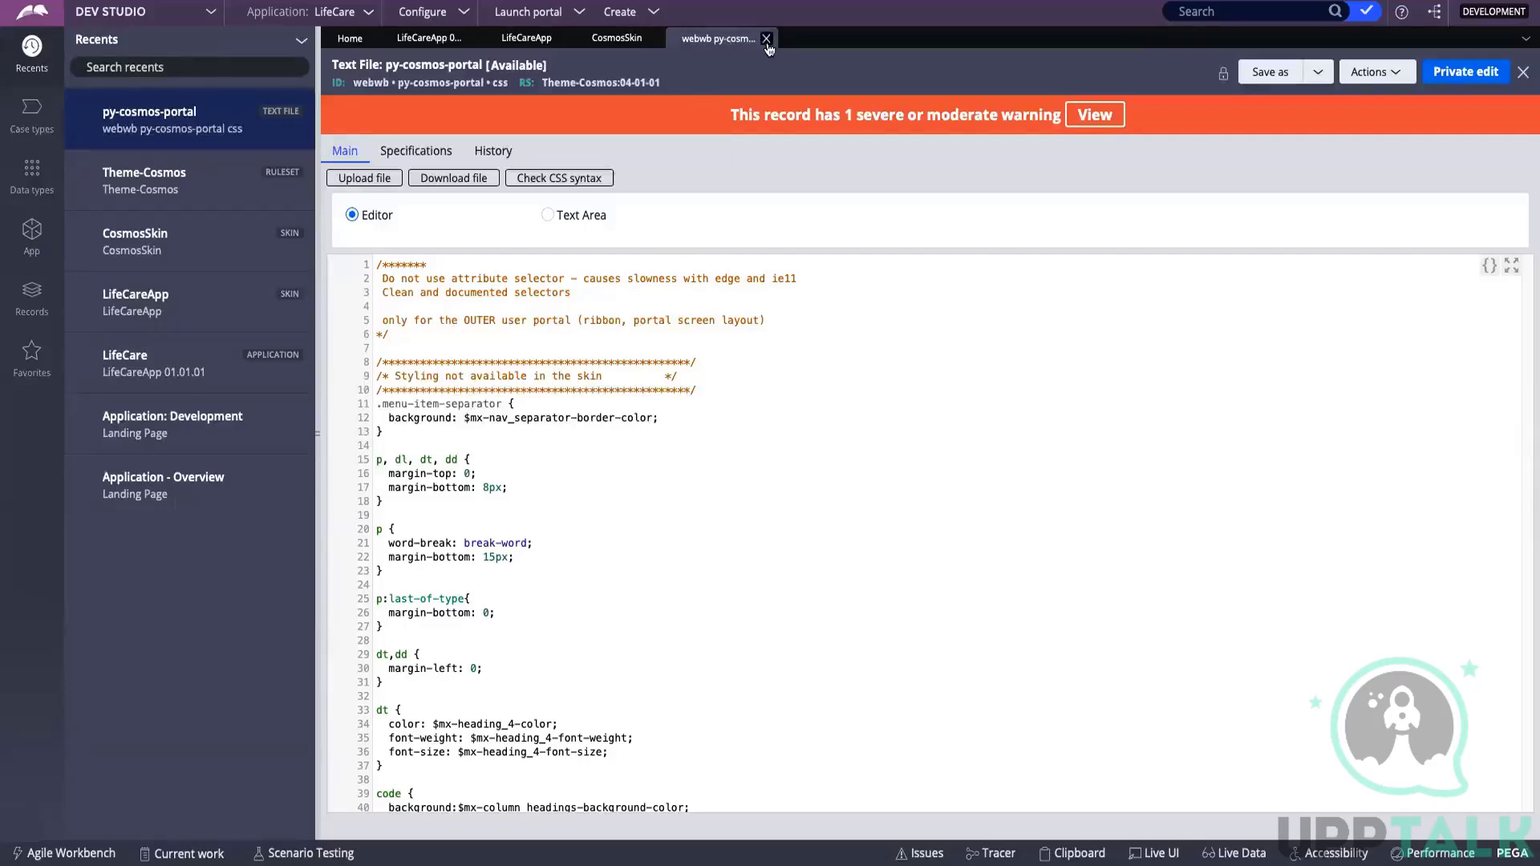
scroll(790, 321, down, 10)
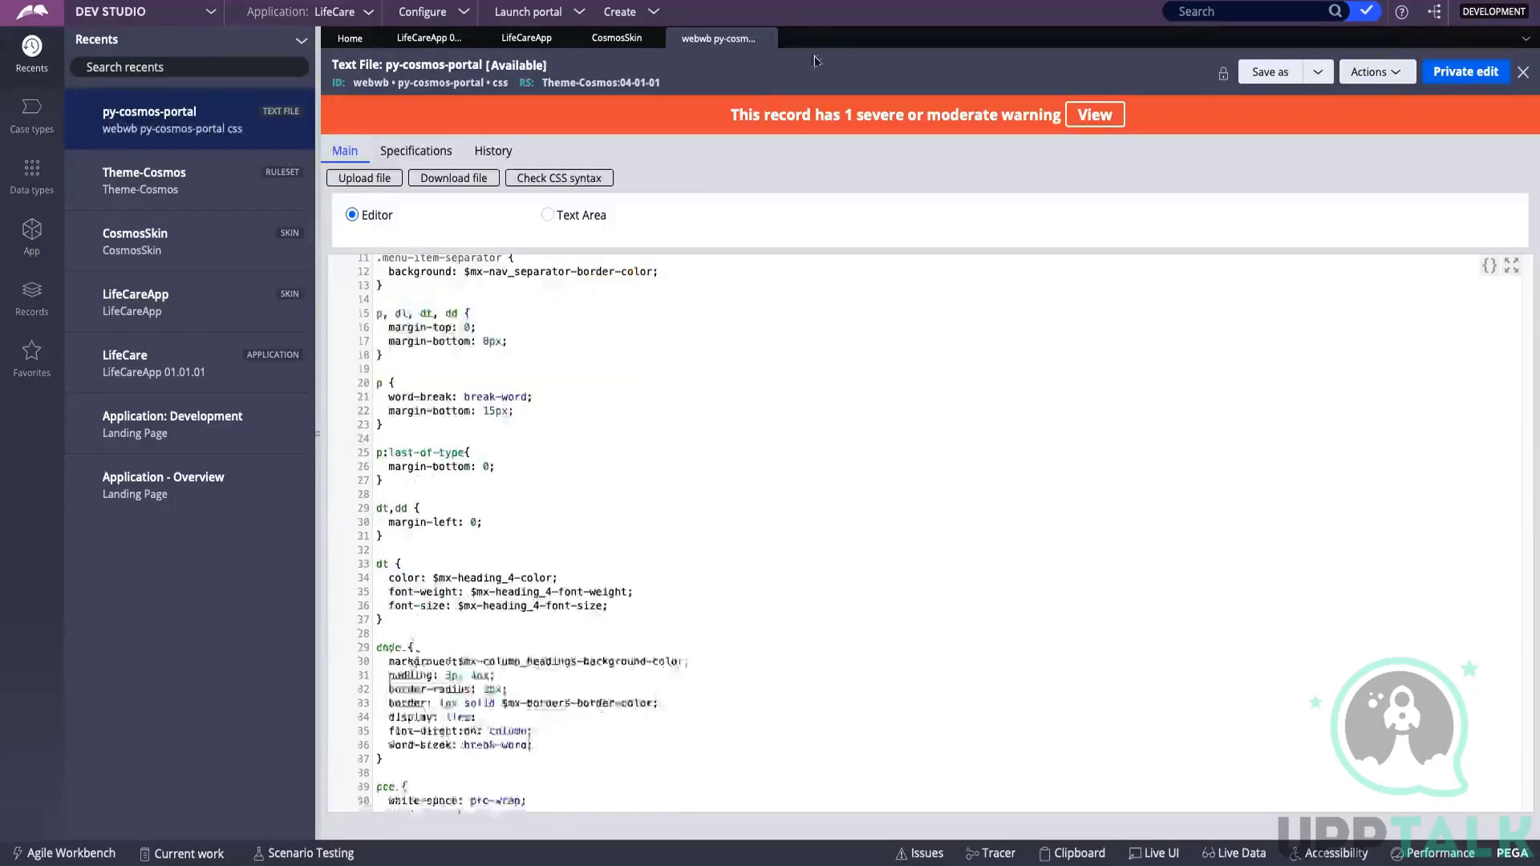
click(765, 46)
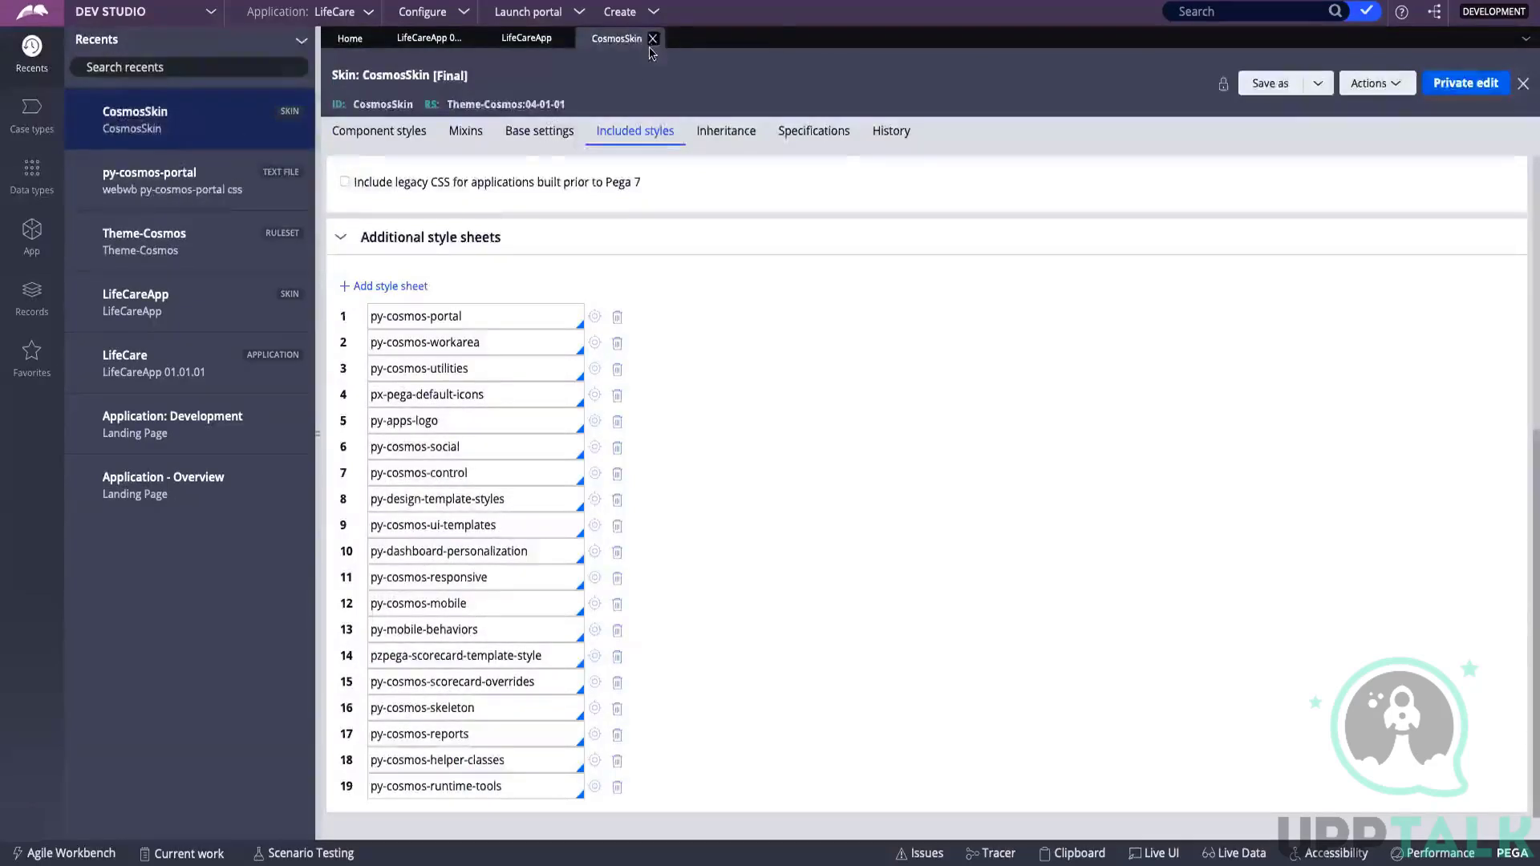
click(651, 40)
click(566, 38)
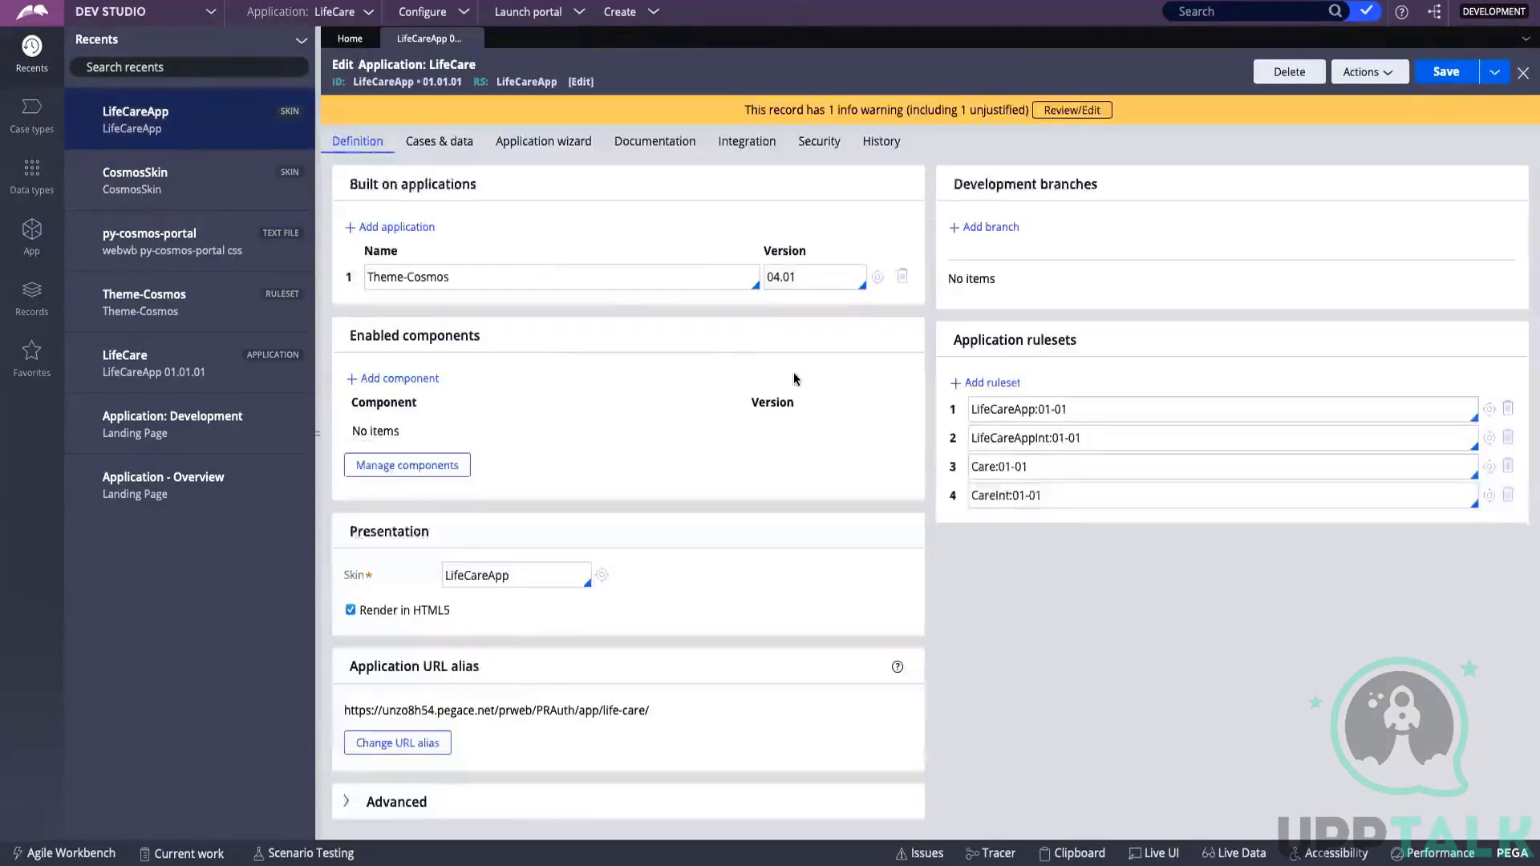
- Review the case types, data and associated classes in the LifeCare application's Cases & data settings
click(453, 153)
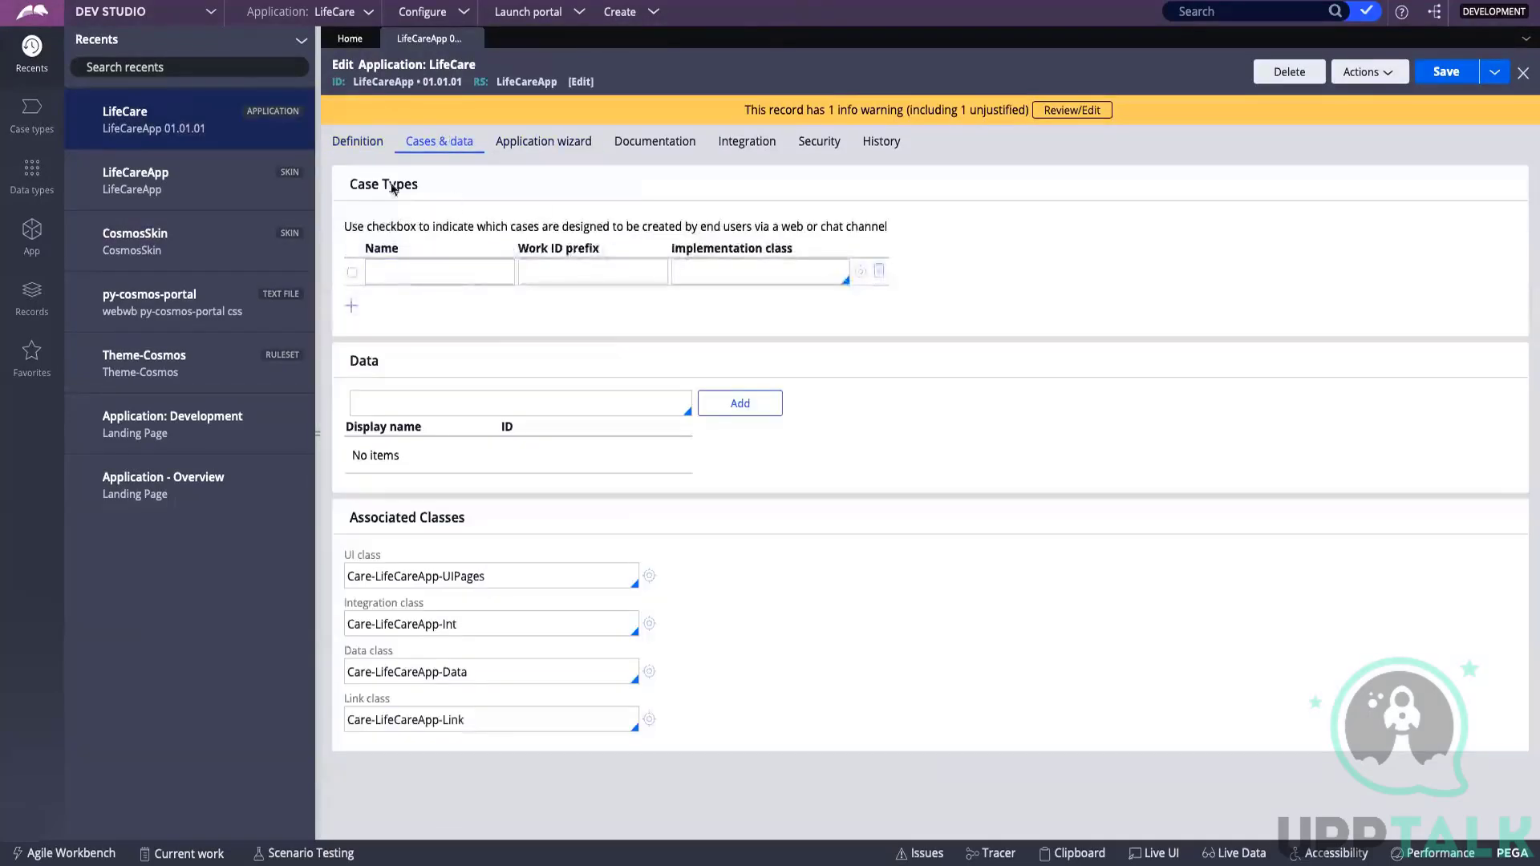
click(497, 277)
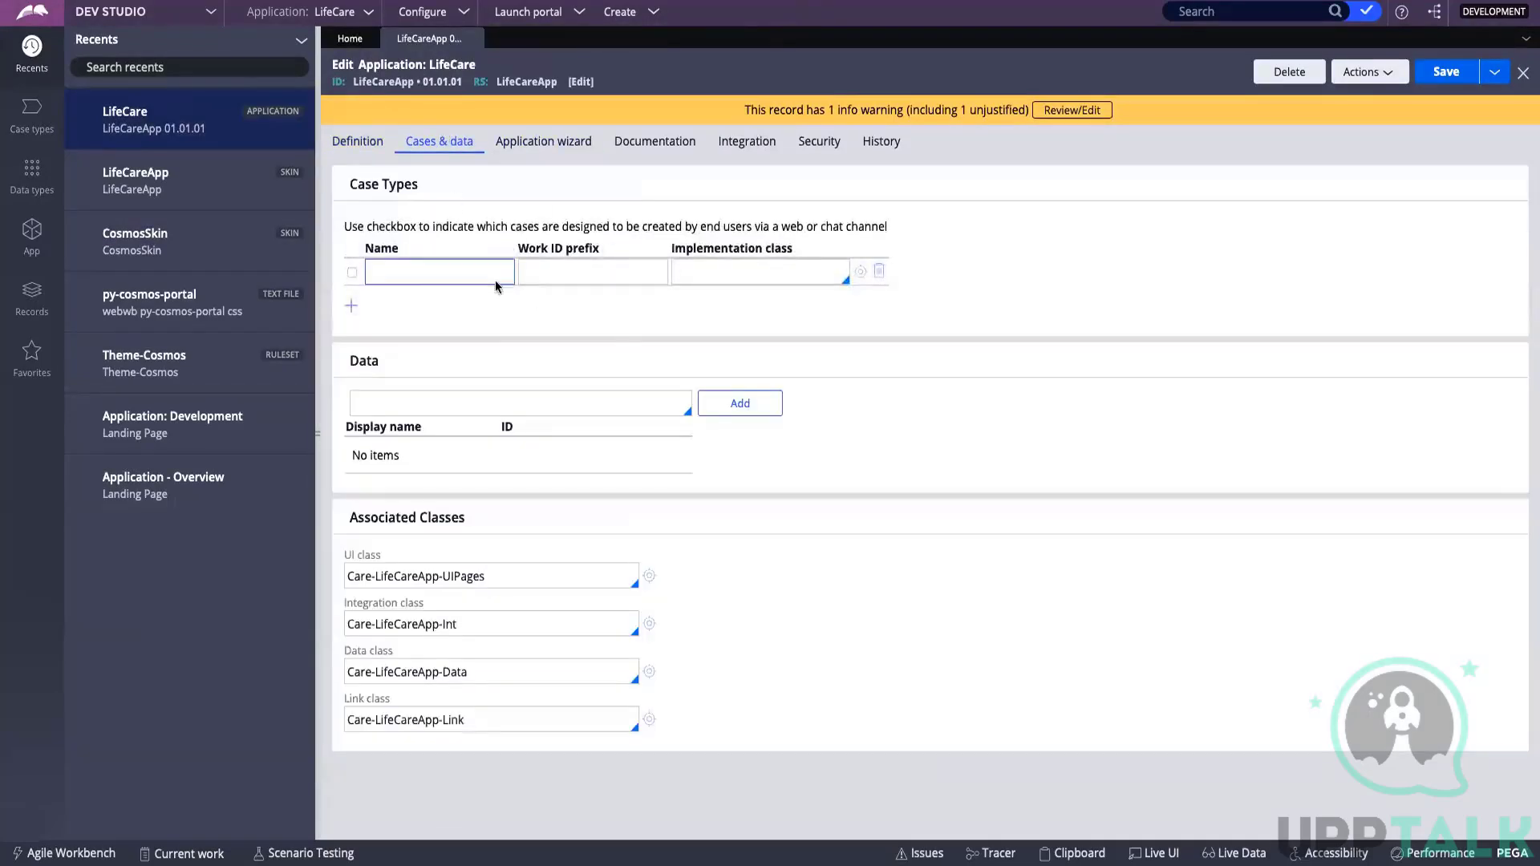
click(471, 378)
- Check LifeCare's New Application wizard settings and where the New Application option is offered for the application
click(550, 148)
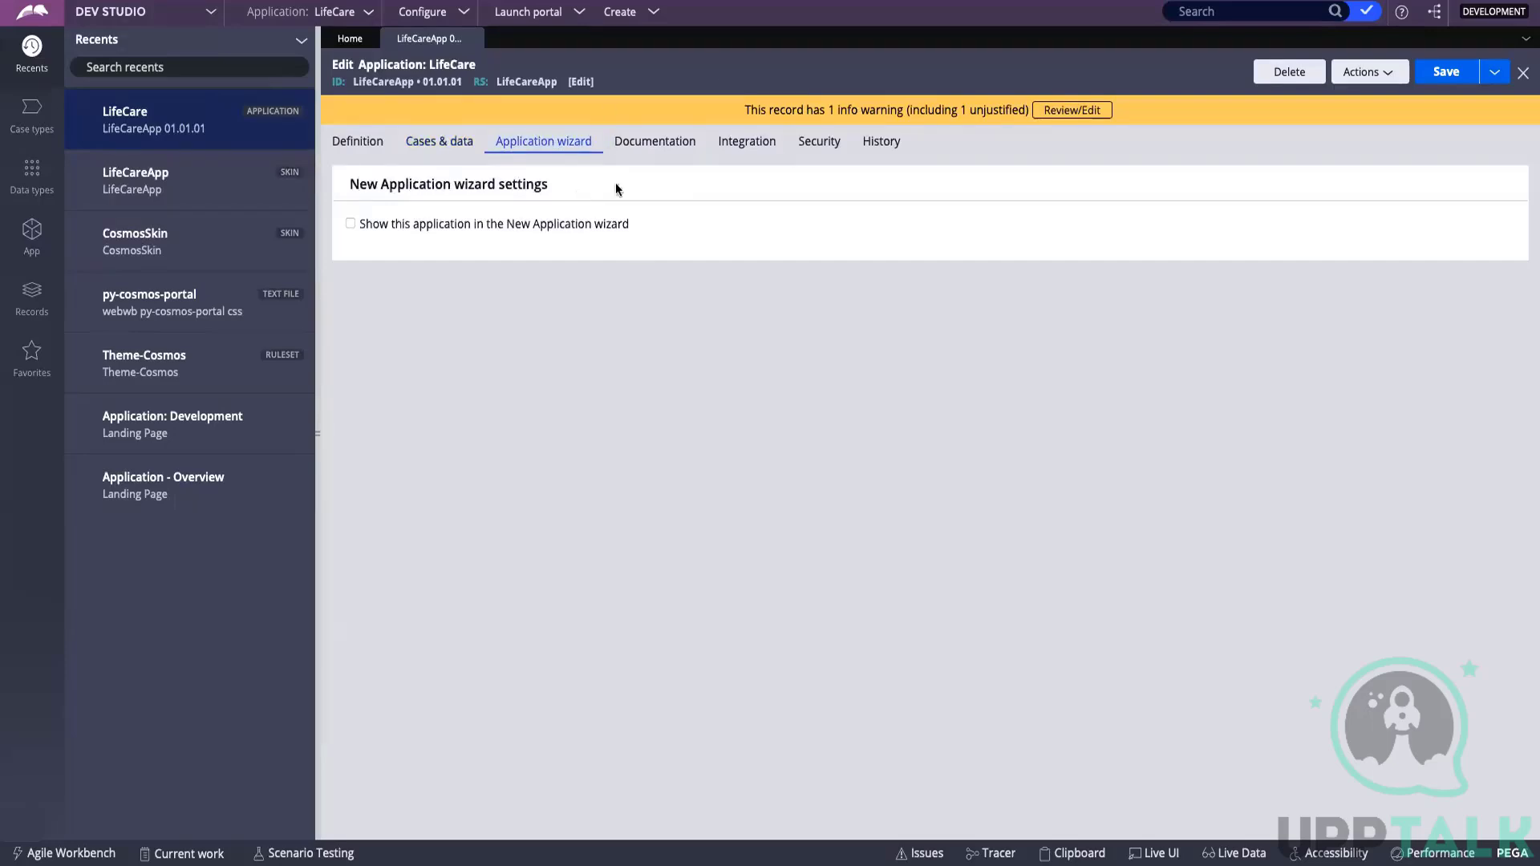
drag(357, 187, 538, 178)
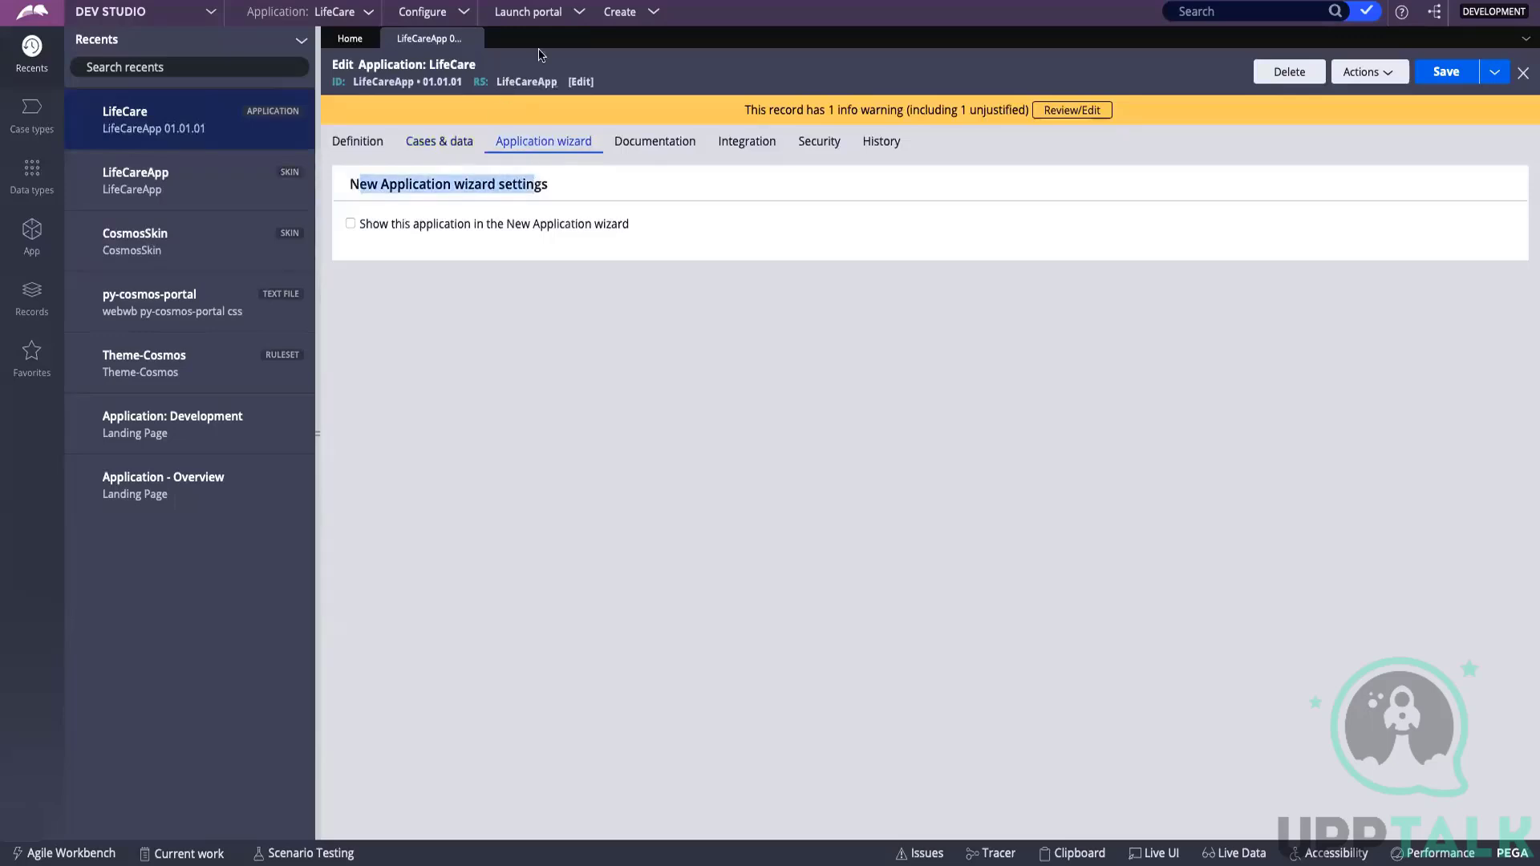
click(370, 14)
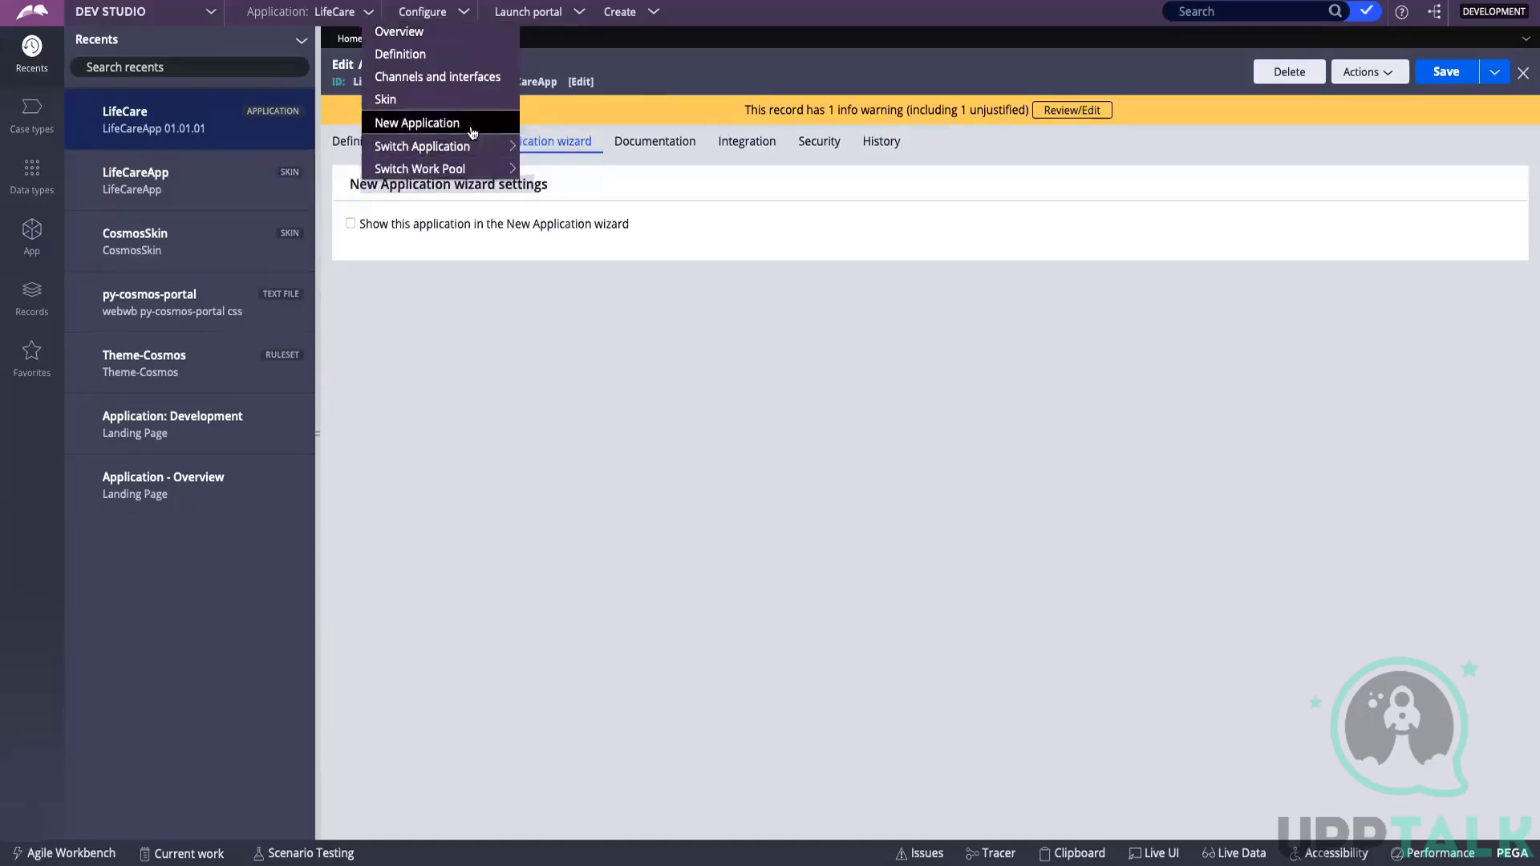
click(668, 90)
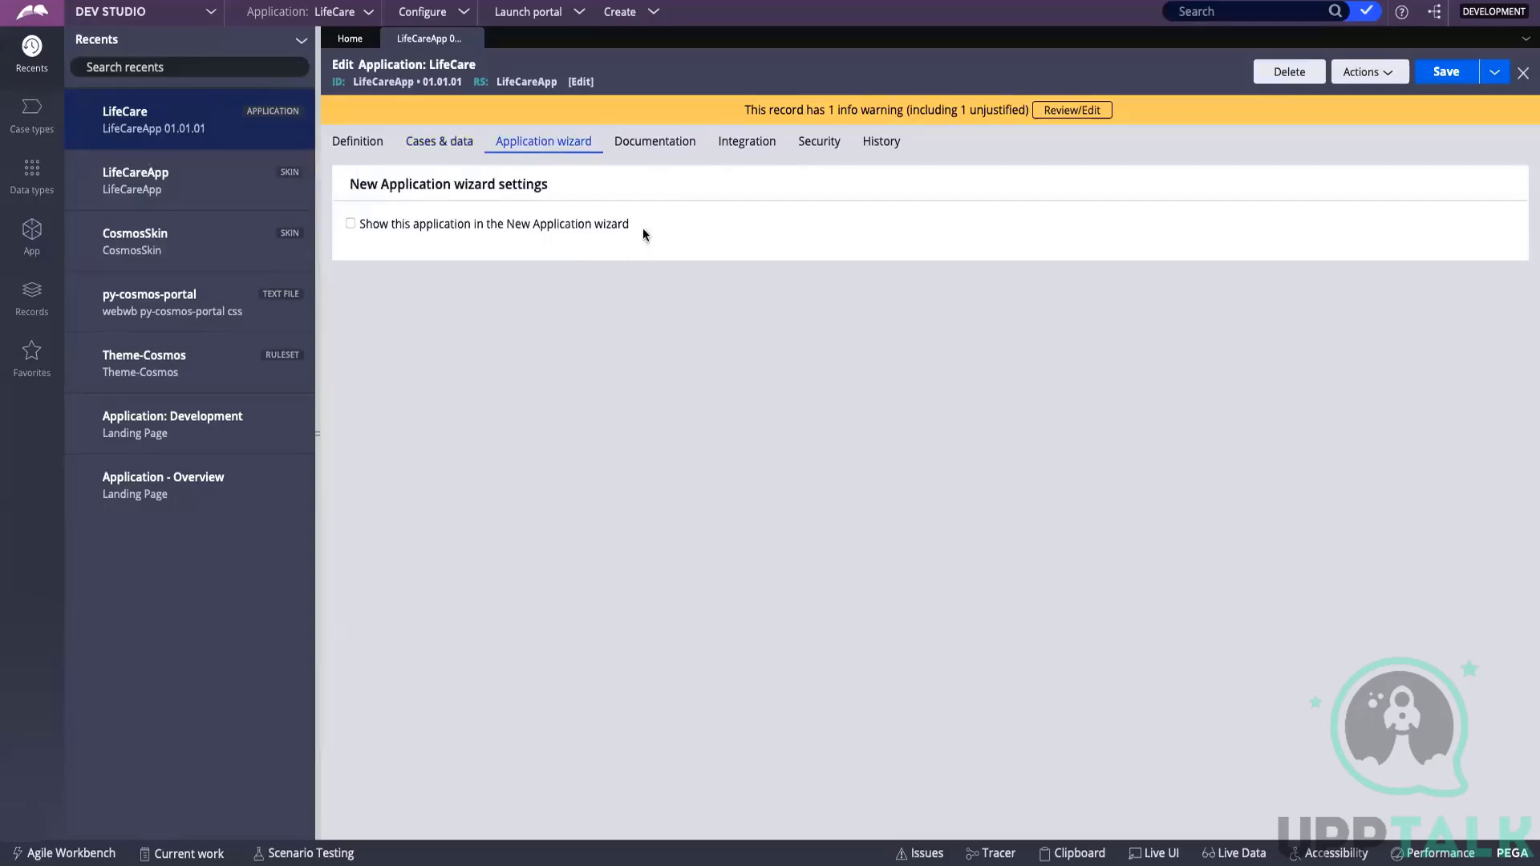
- Look through LifeCare's Documentation settings, from the application guides to the organization and DCO settings
click(664, 149)
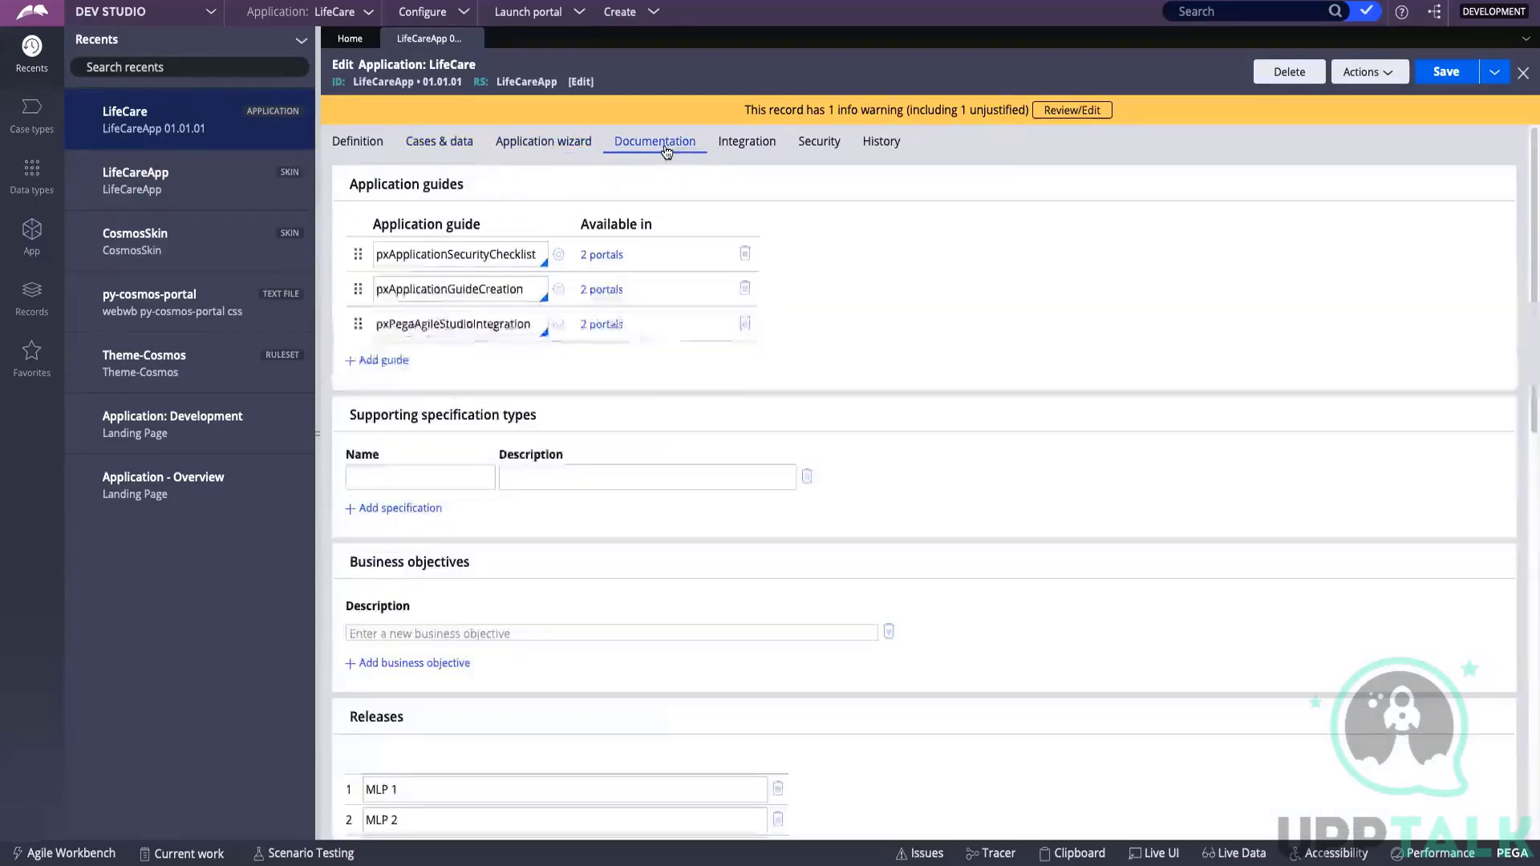
scroll(515, 295, down, 10)
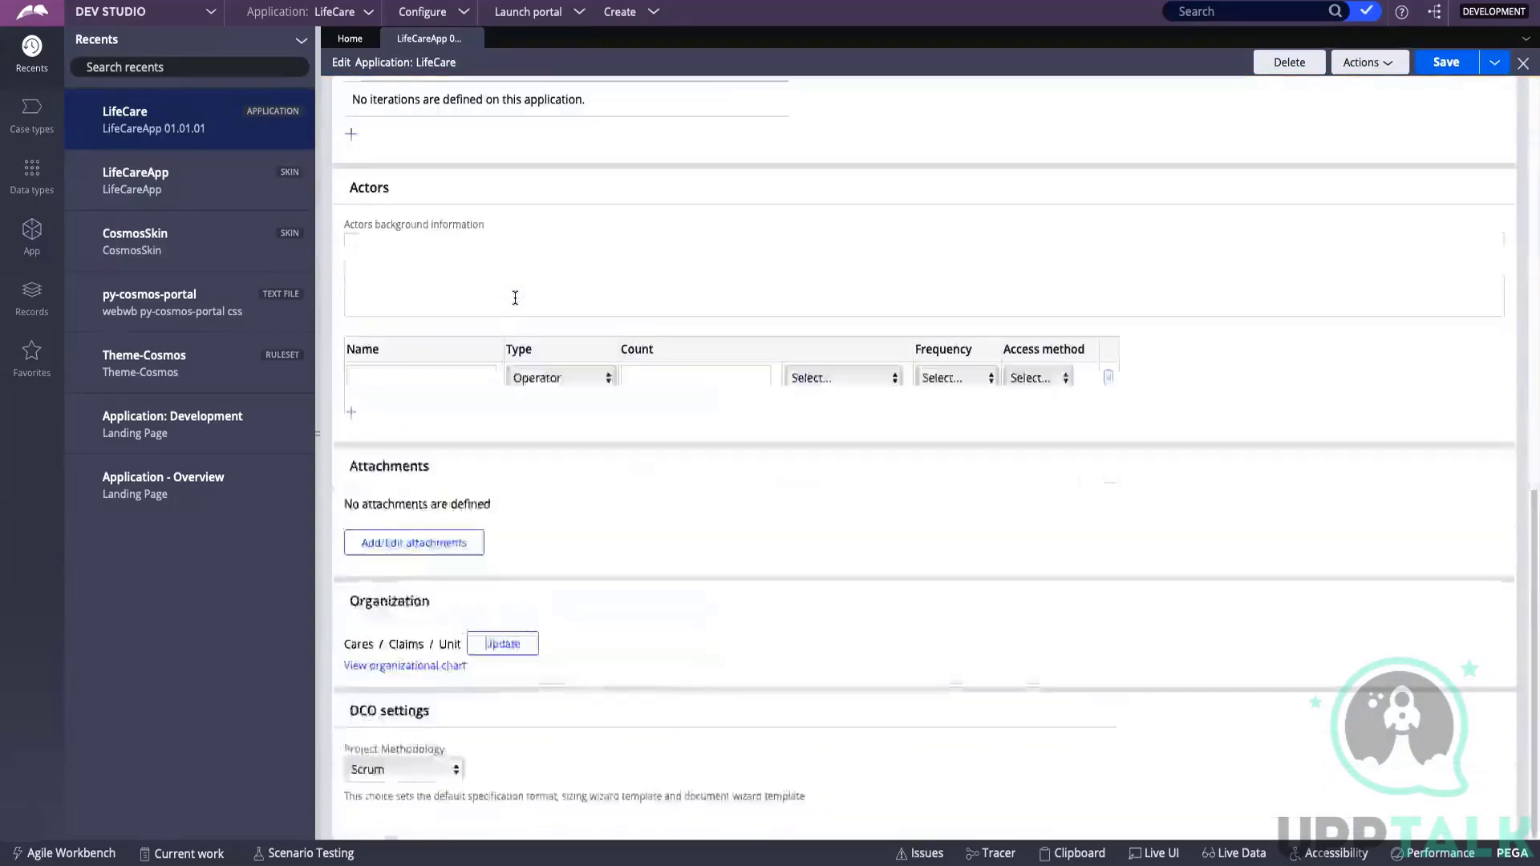
scroll(514, 298, up, 10)
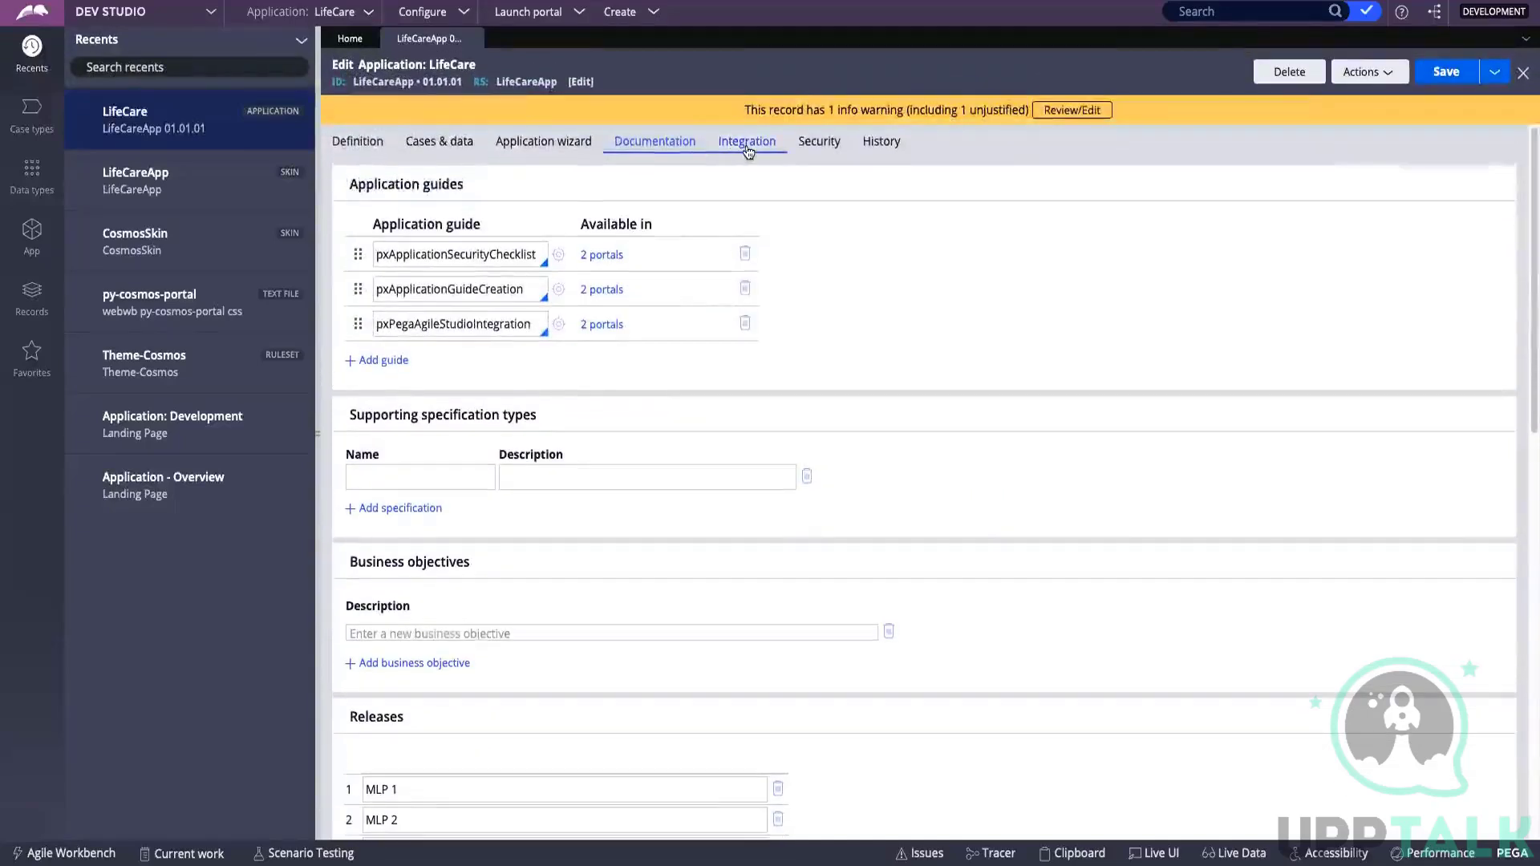
- Review LifeCare's Integration settings, including content storage, content sourcing and Agile Workbench integration
click(748, 151)
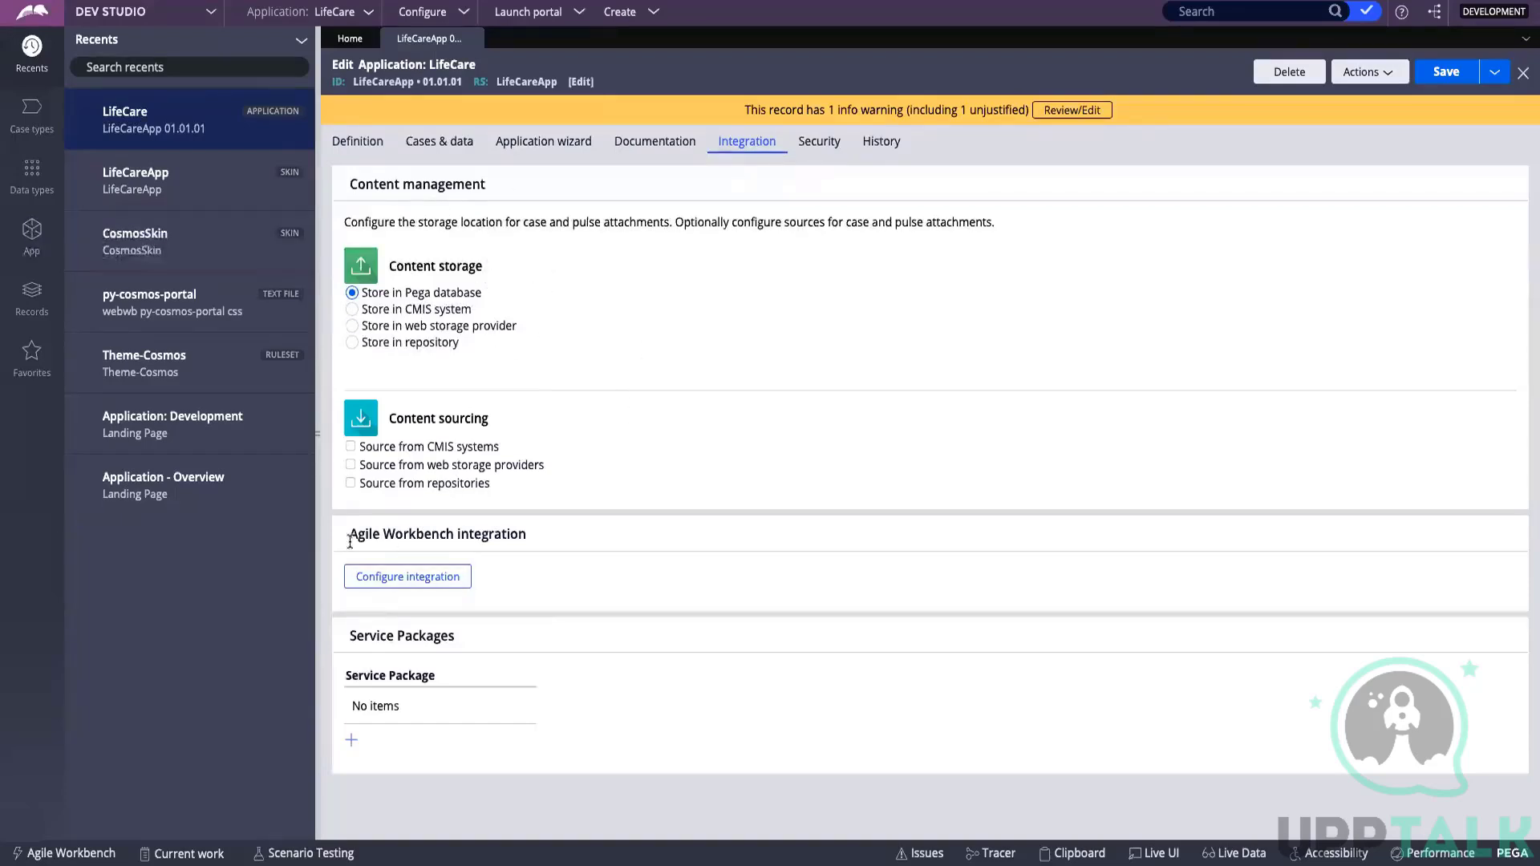
drag(350, 536, 526, 536)
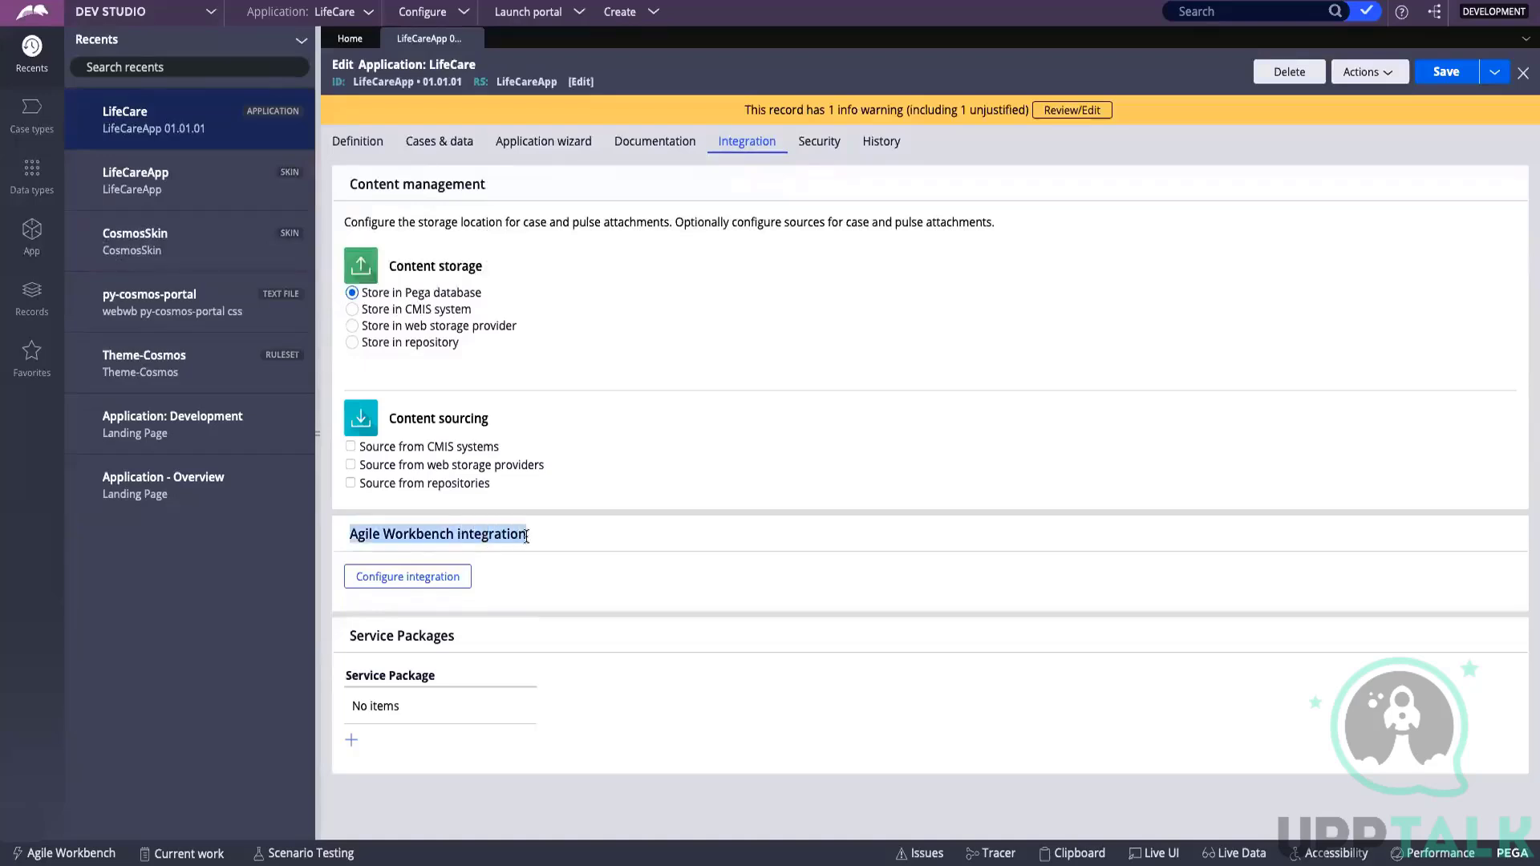
click(547, 534)
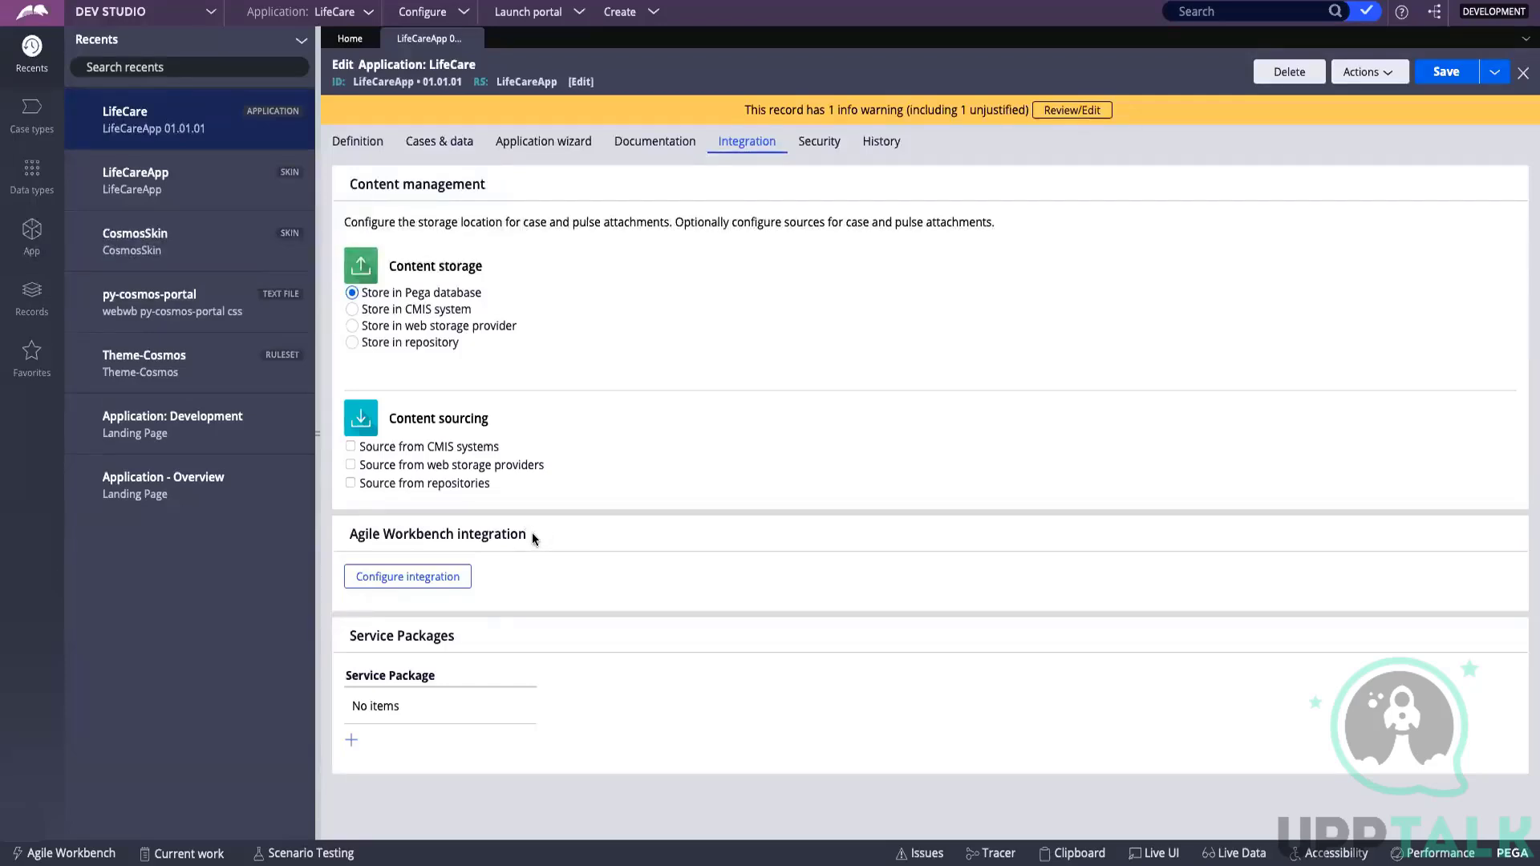
drag(544, 534, 353, 536)
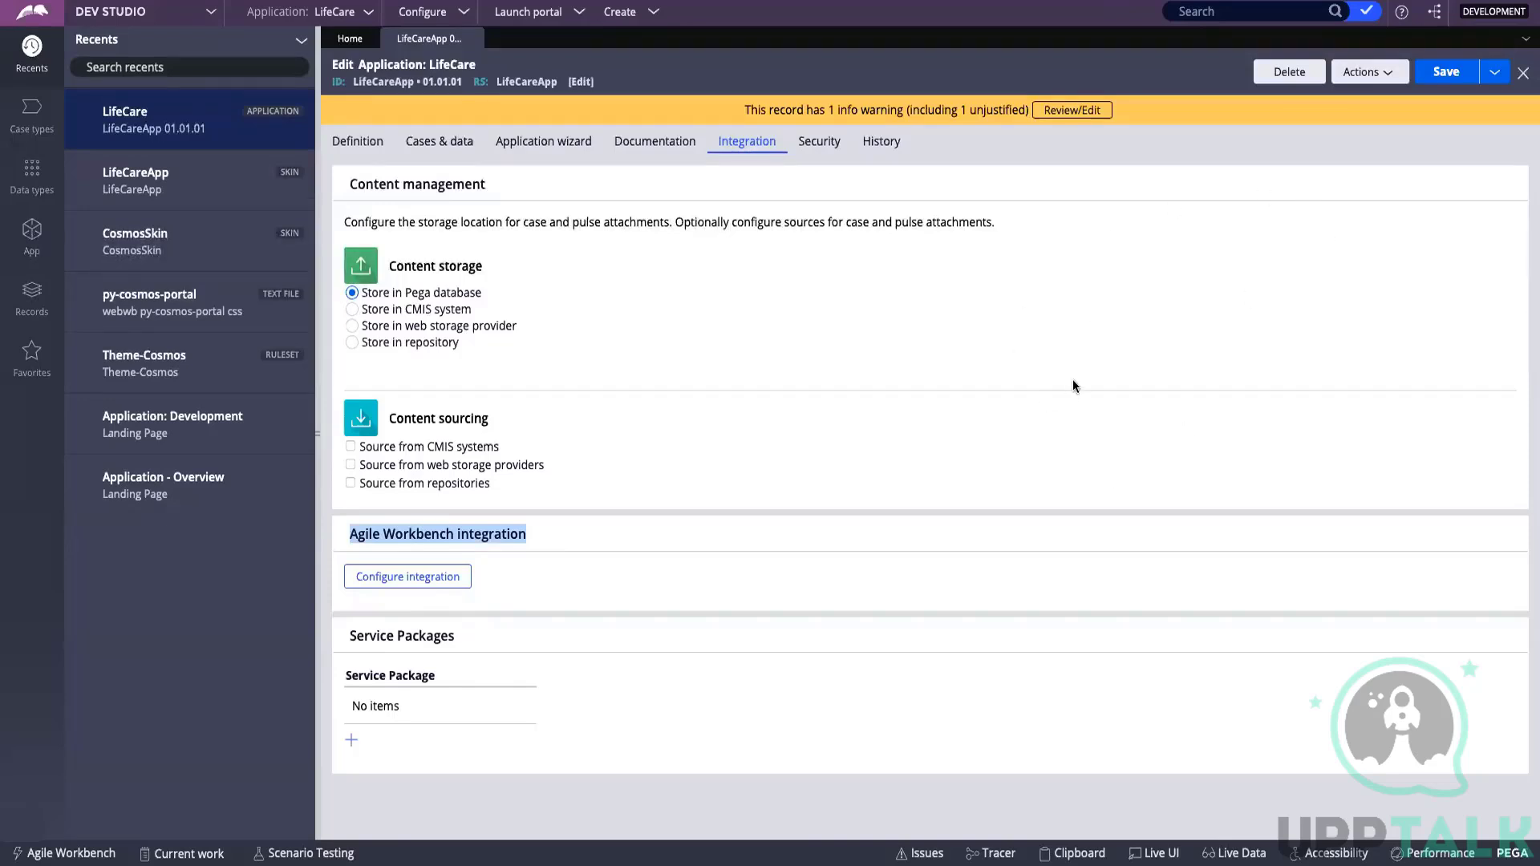
click(725, 431)
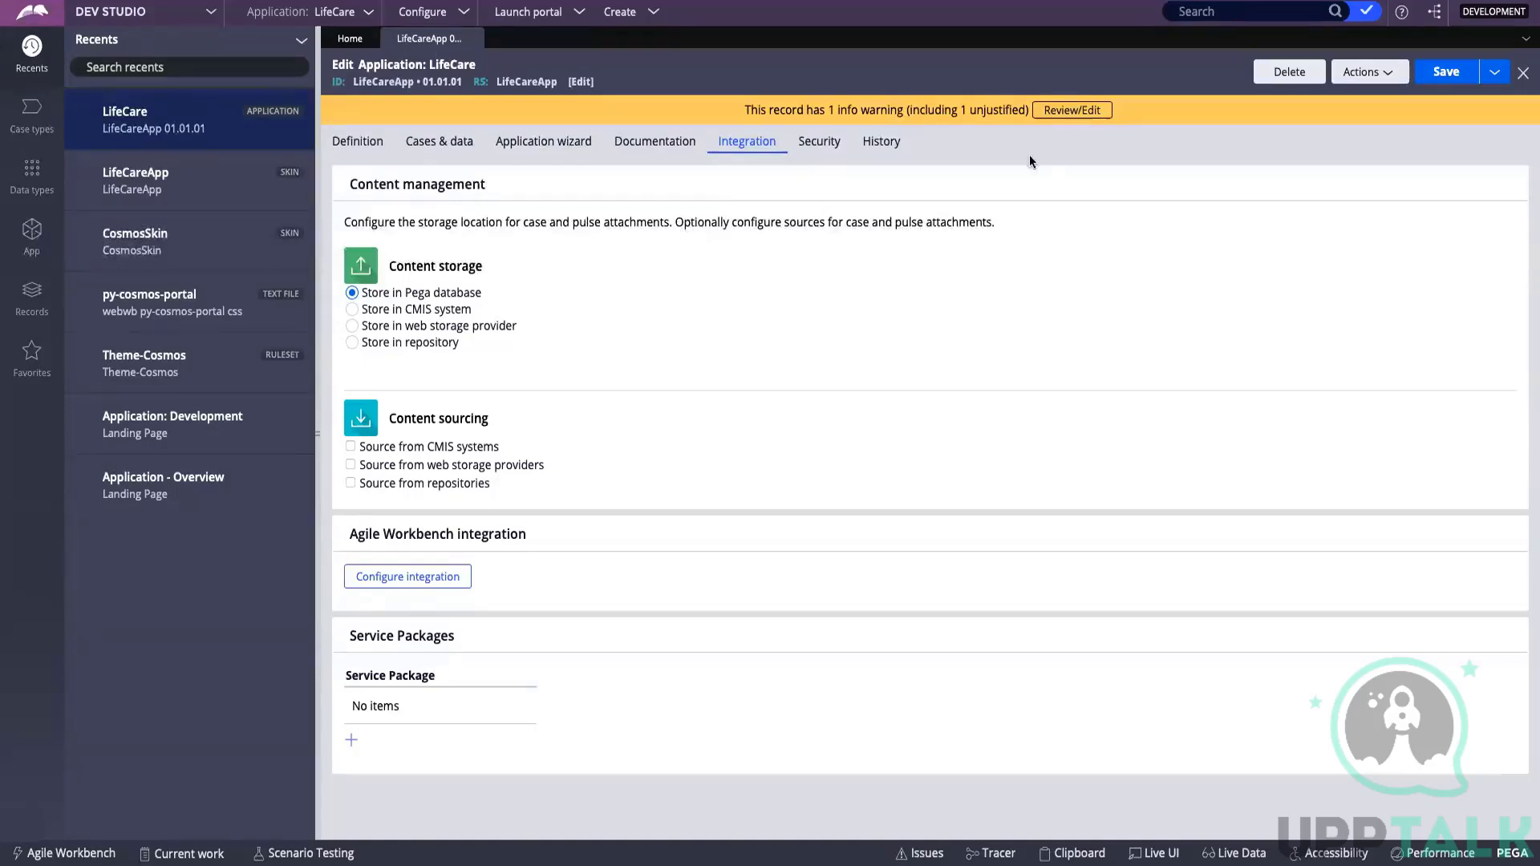
- View LifeCare's Security settings briefly, and recheck the built-on application and its version in the Definition
click(824, 154)
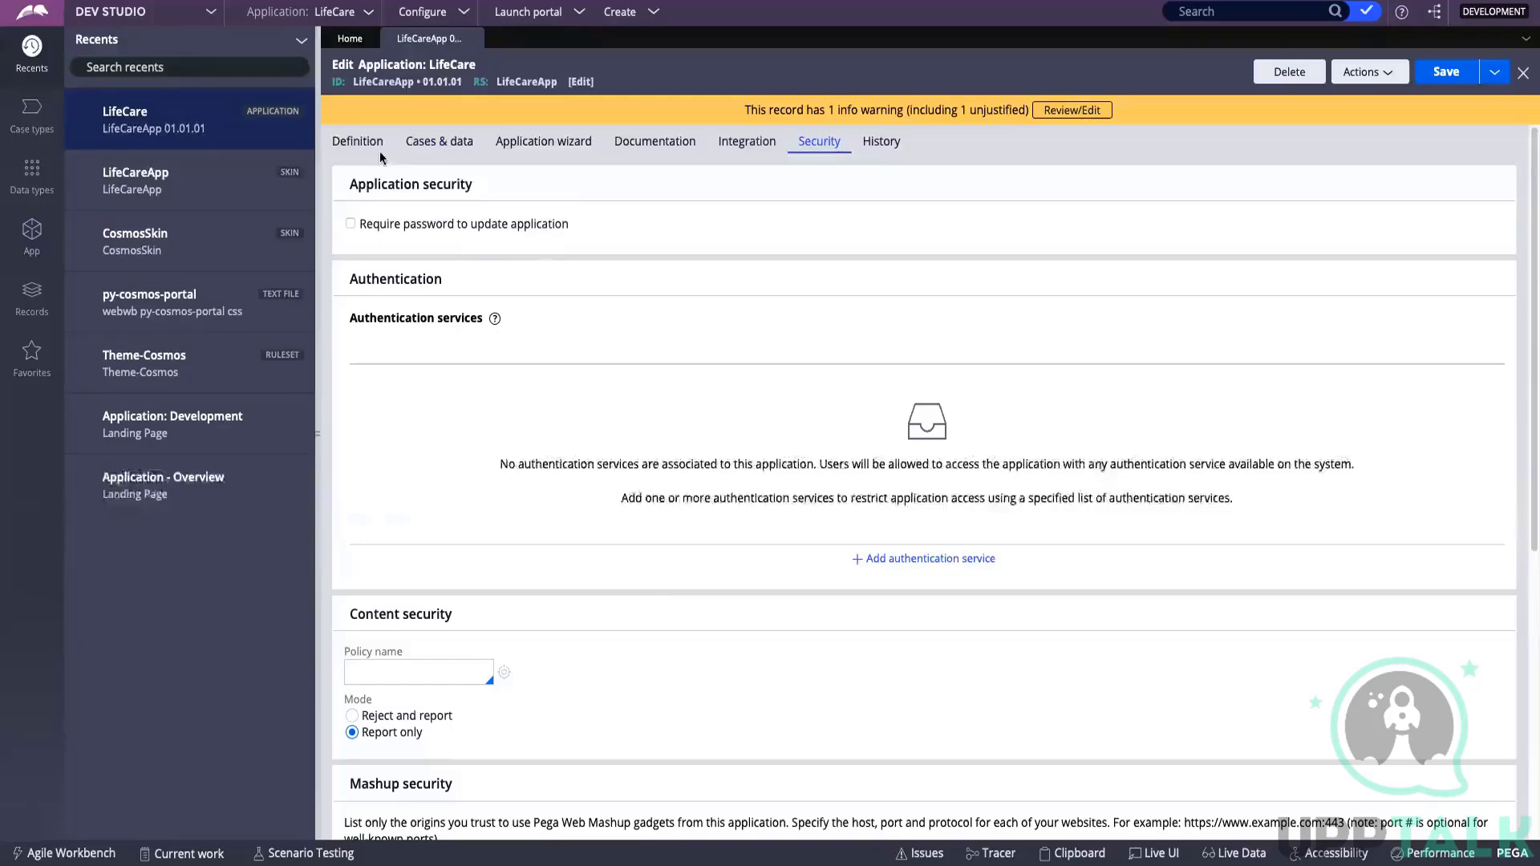
click(358, 141)
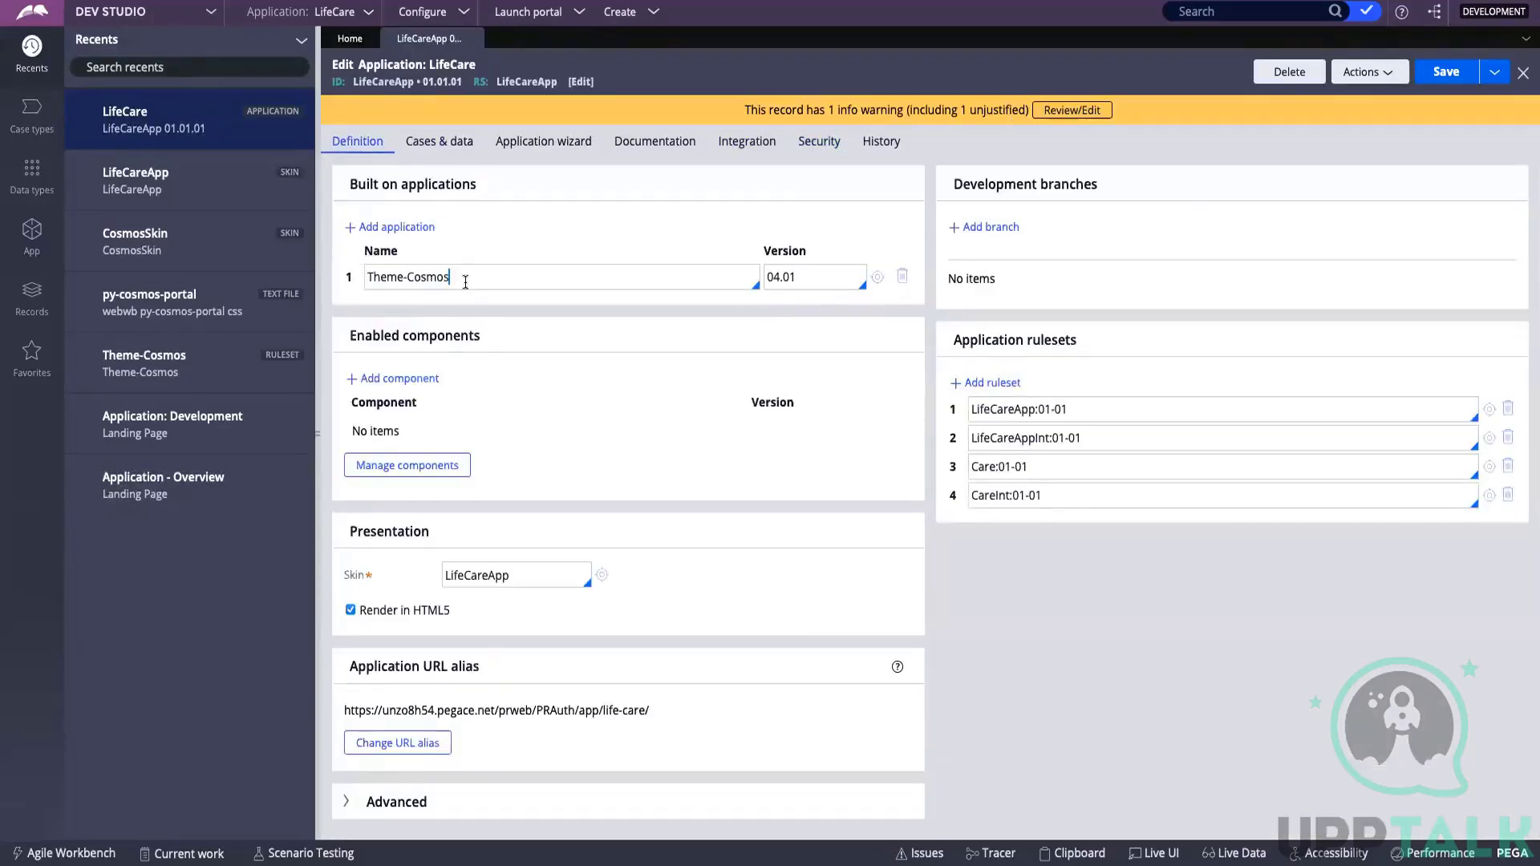
double_click(788, 276)
double_click(788, 276)
- Examine LifeCare's Security settings from the authentication services through the content security policy and mashup security
click(819, 141)
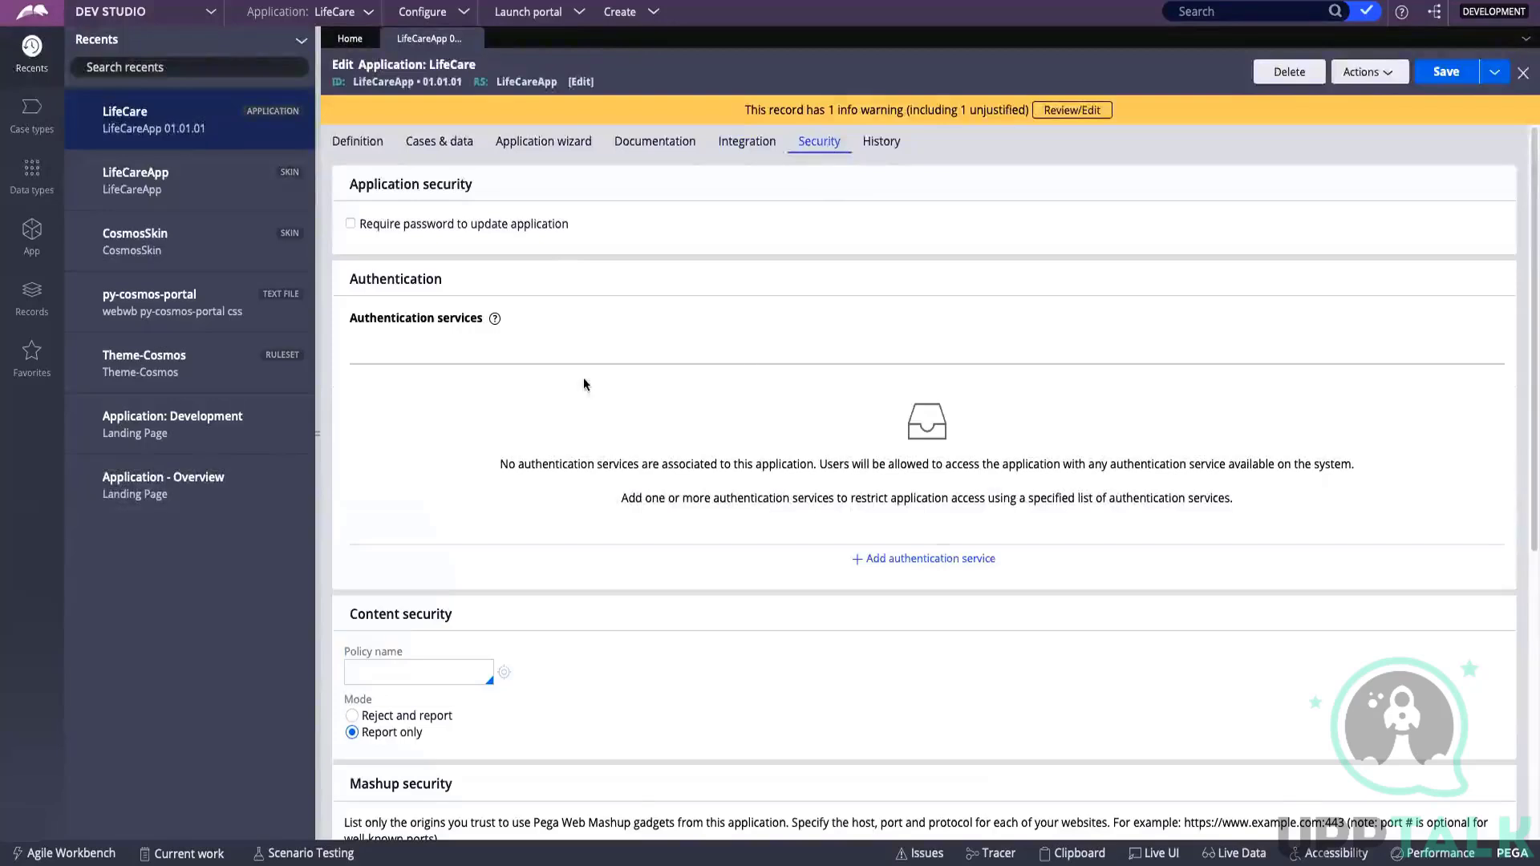
scroll(545, 233, down, 1)
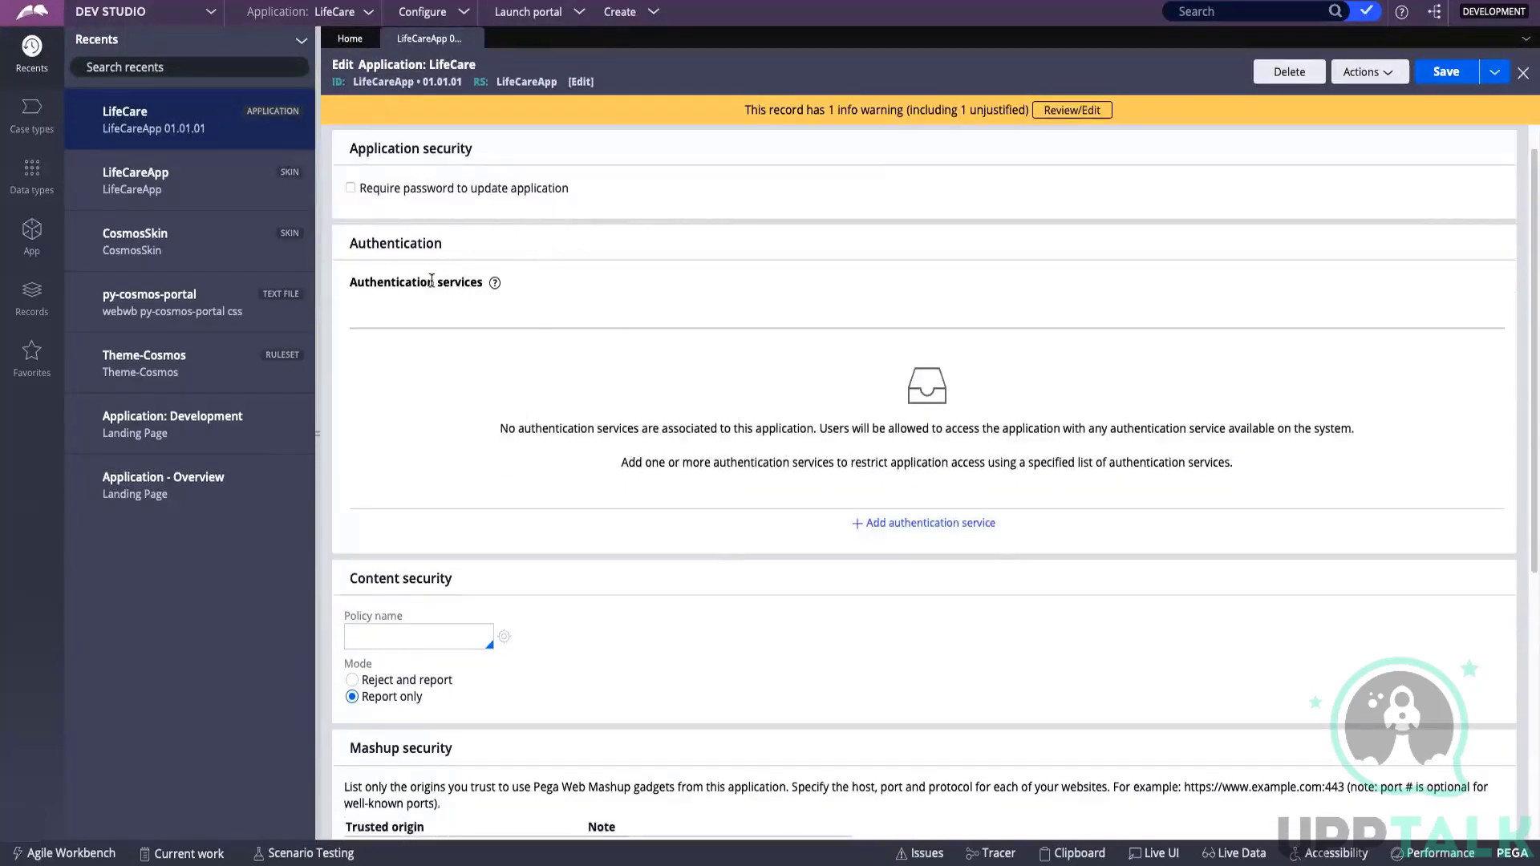
drag(484, 281, 342, 287)
scroll(518, 456, down, 3)
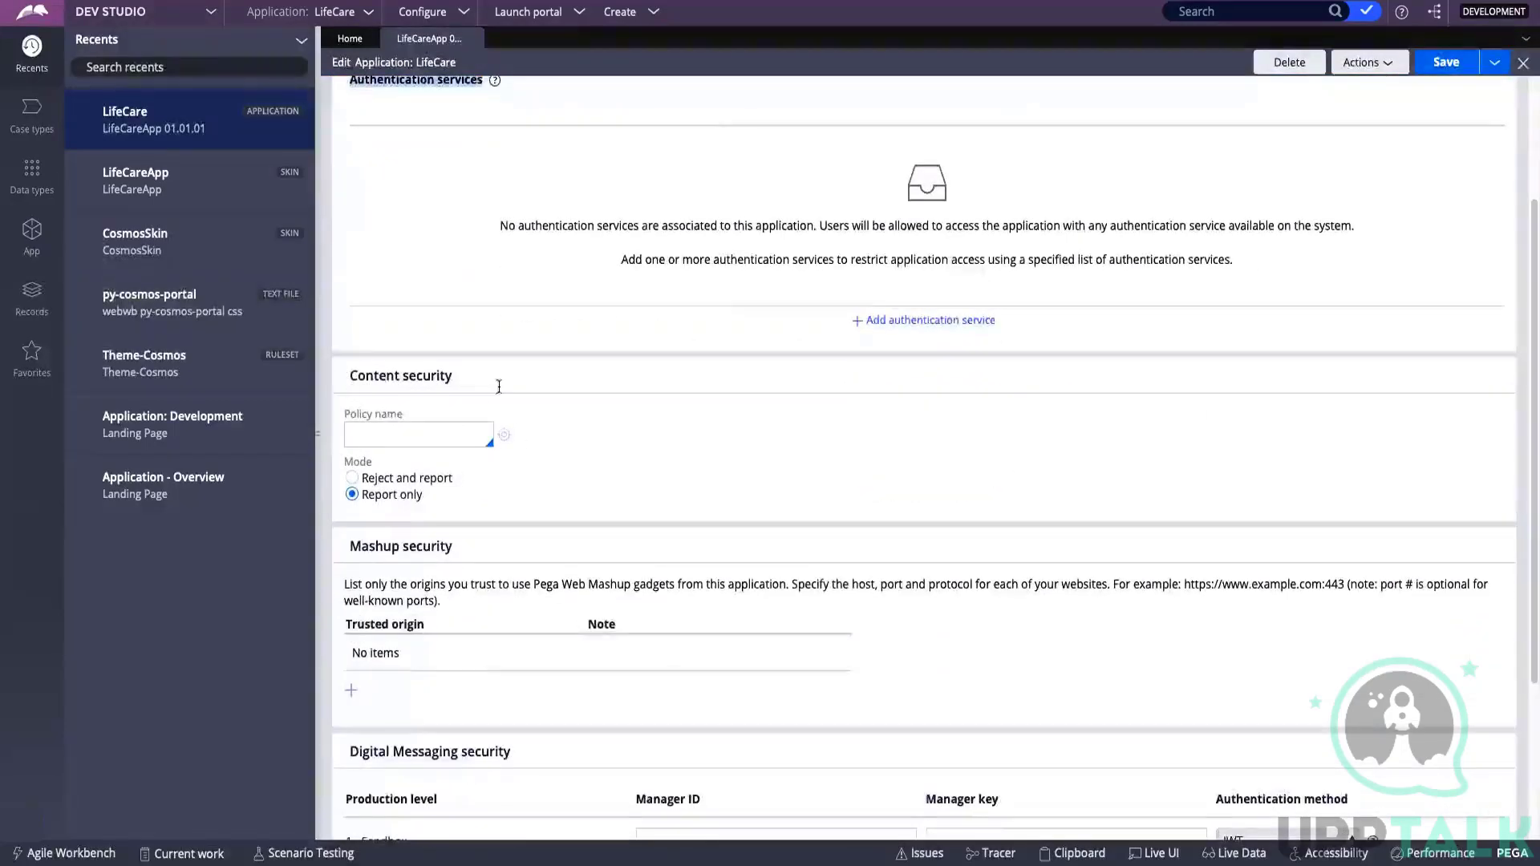
click(369, 435)
scroll(643, 411, down, 1)
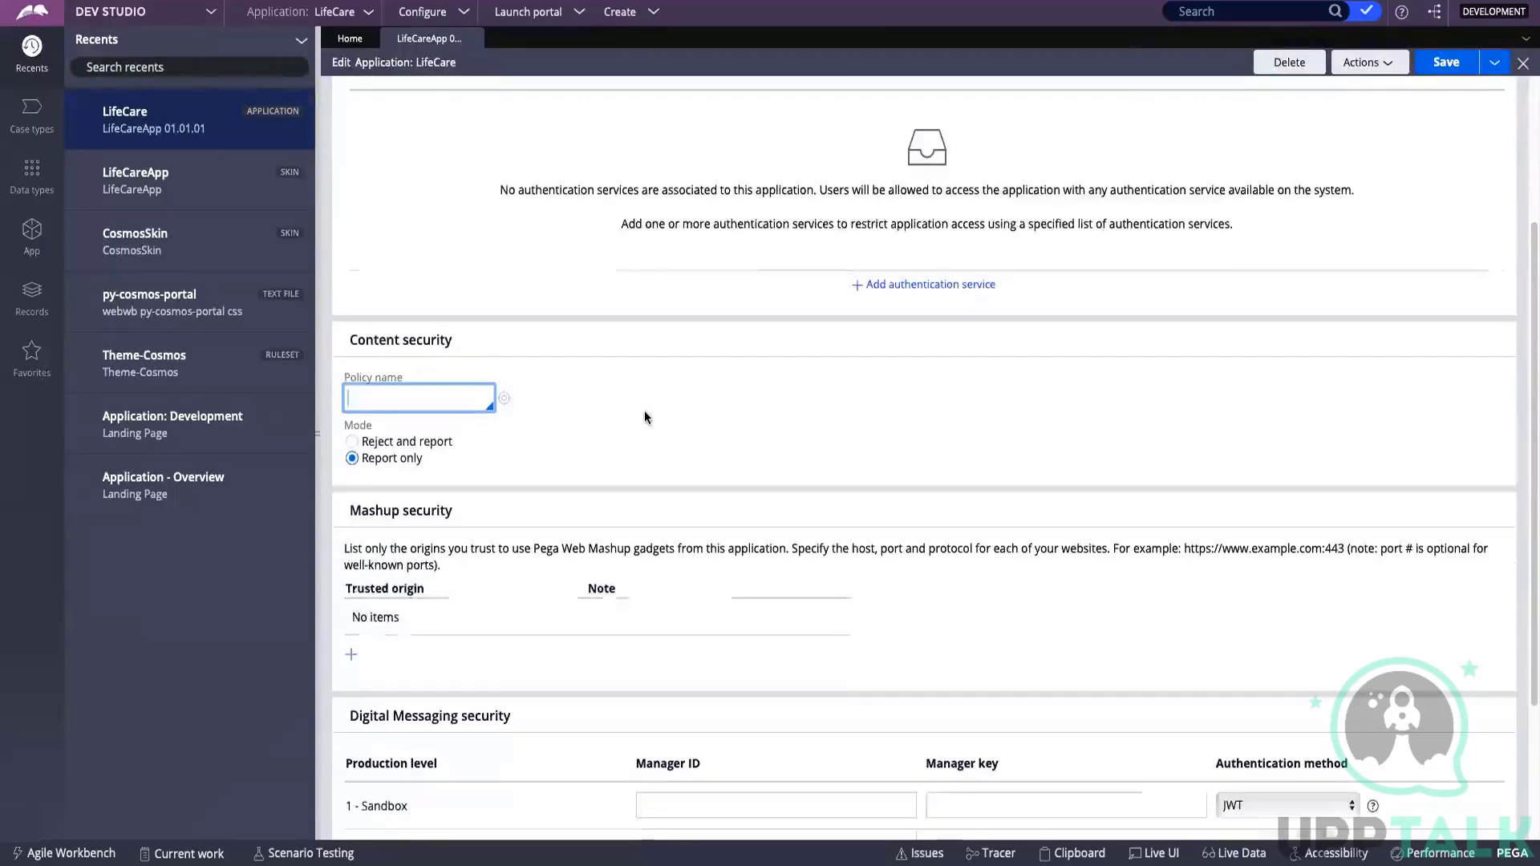
scroll(680, 417, down, 3)
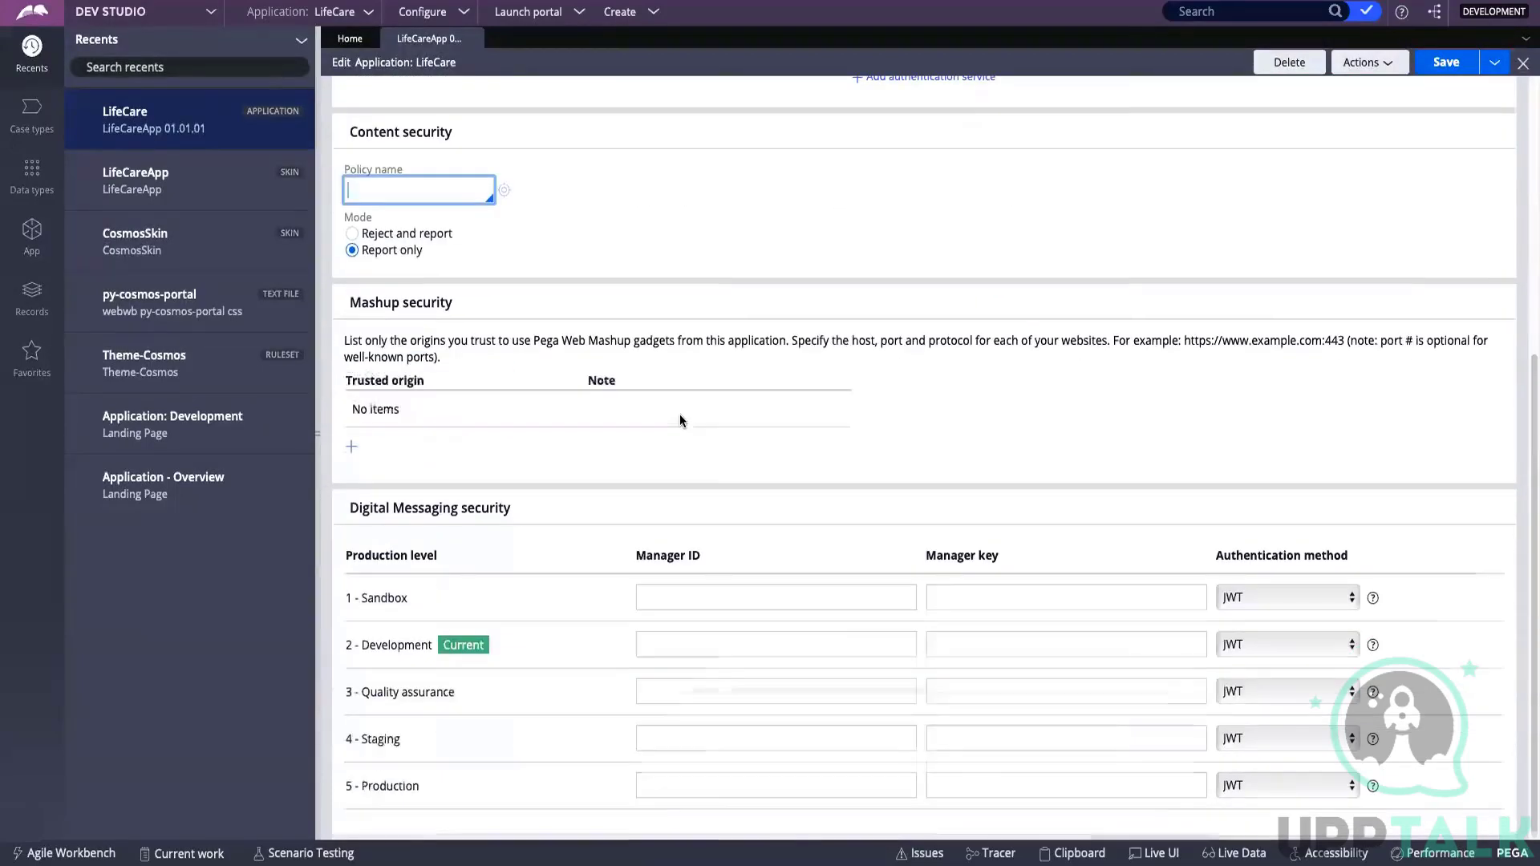
- Check the Digital Messaging security manager IDs and production levels, and close the LifeCare application rule
drag(367, 559, 721, 561)
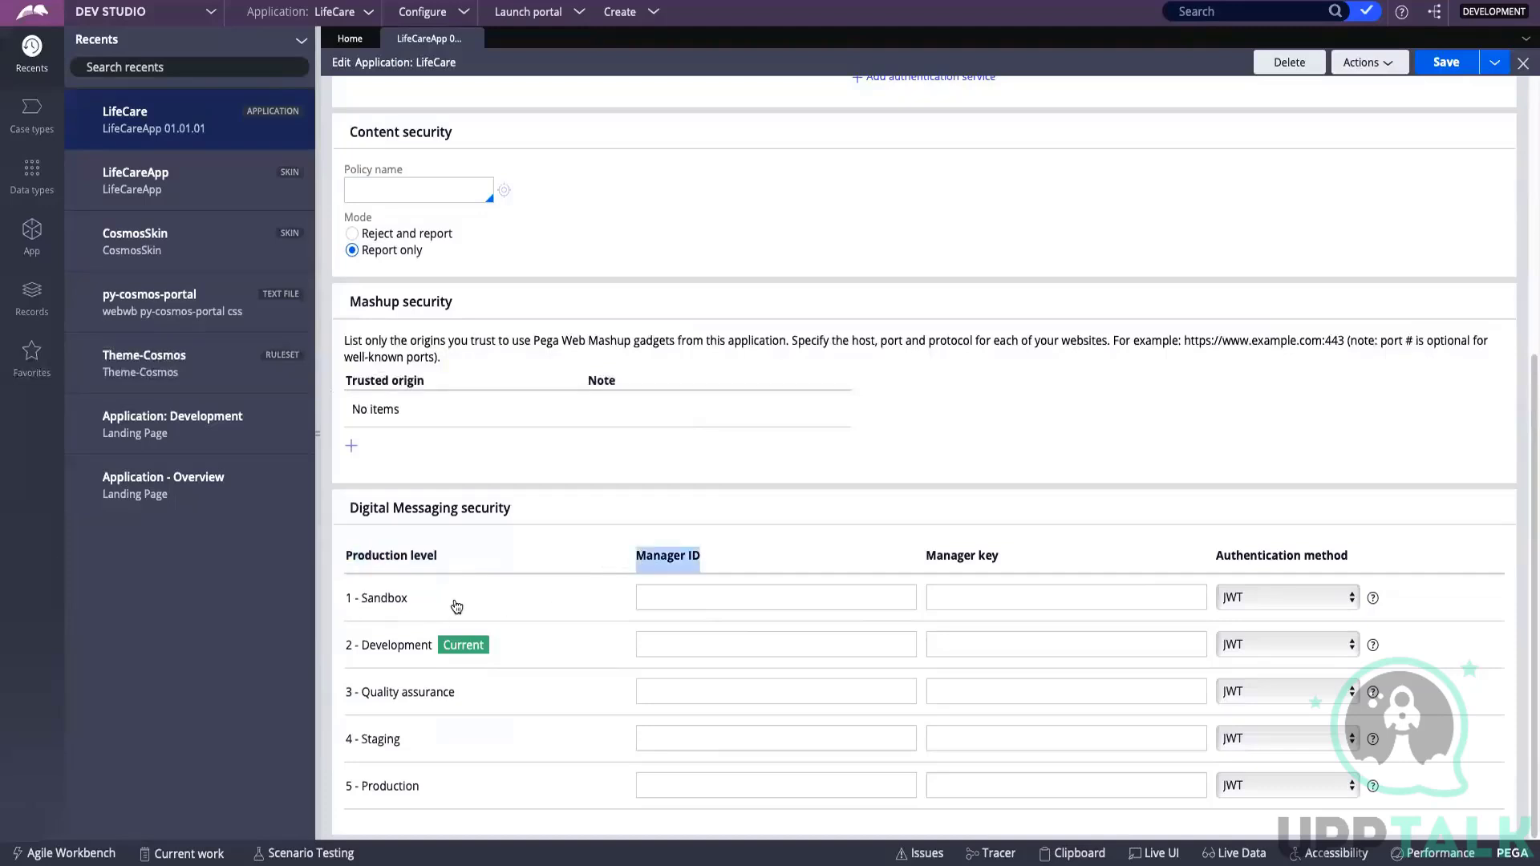
drag(369, 650, 444, 662)
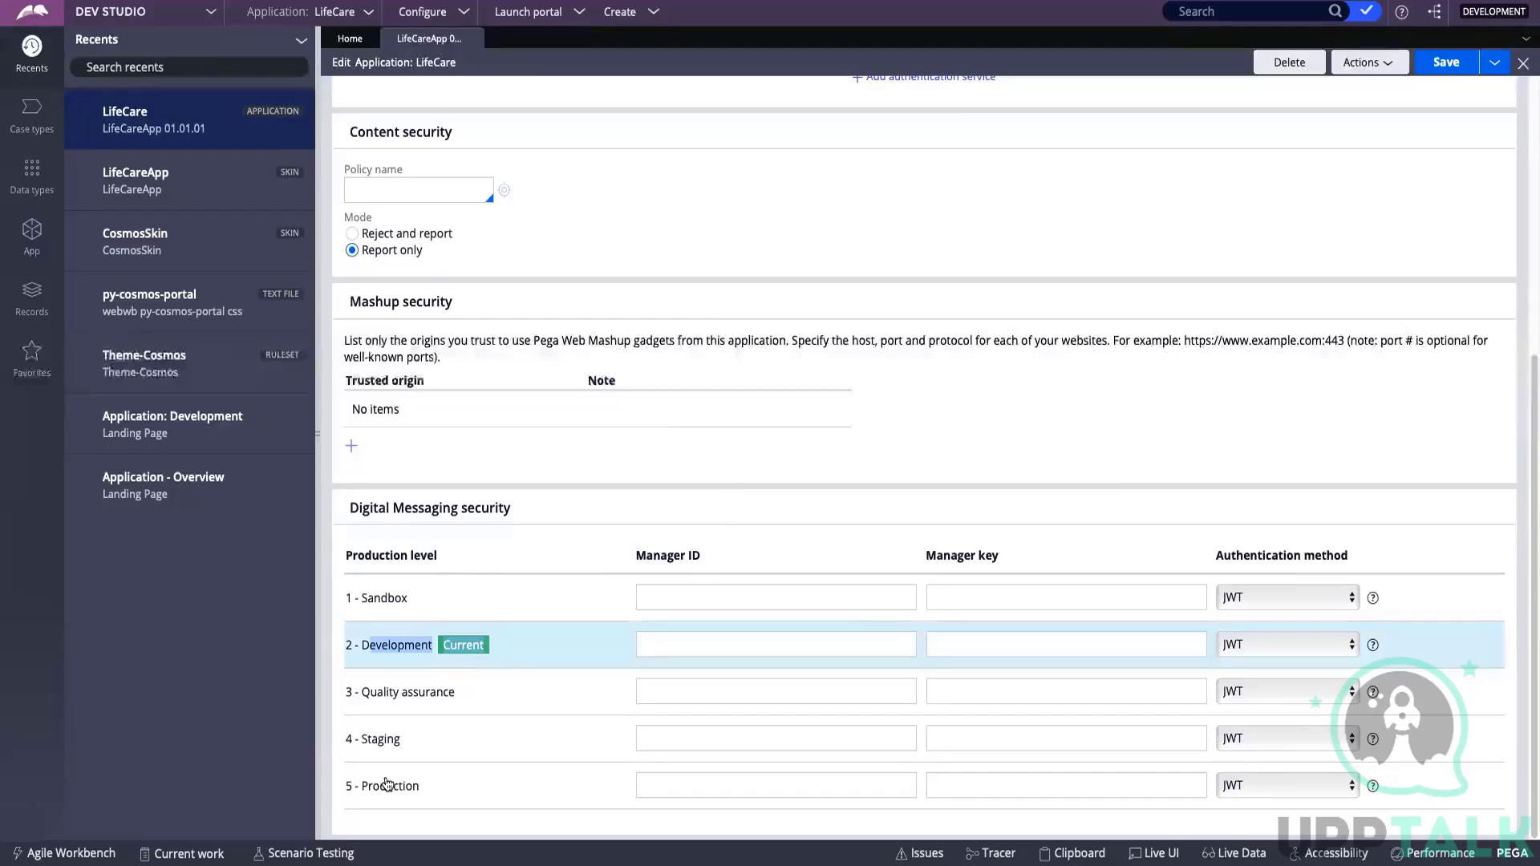
click(919, 397)
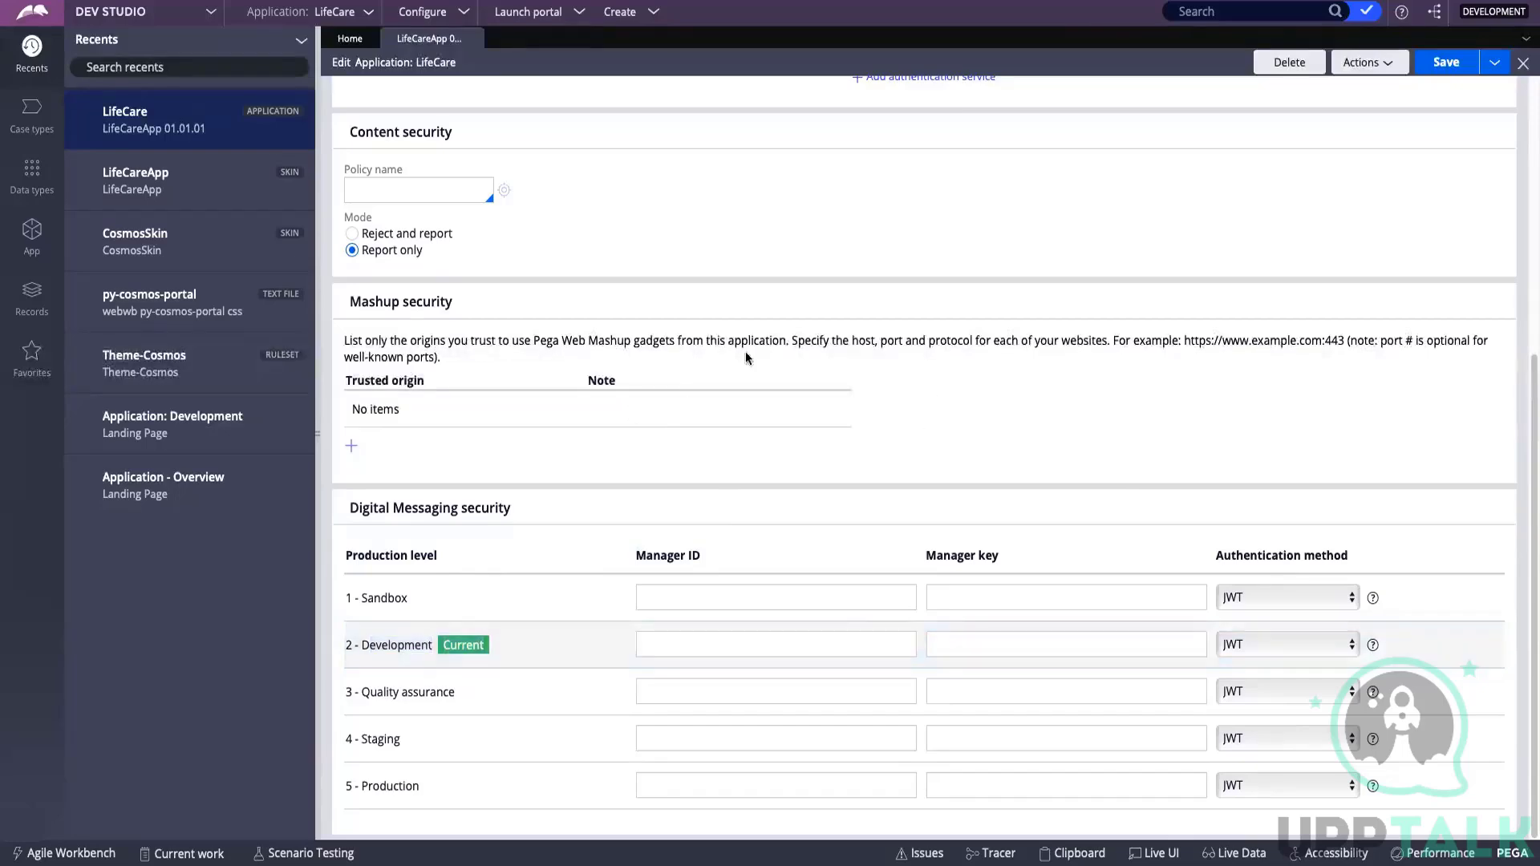
scroll(759, 339, up, 6)
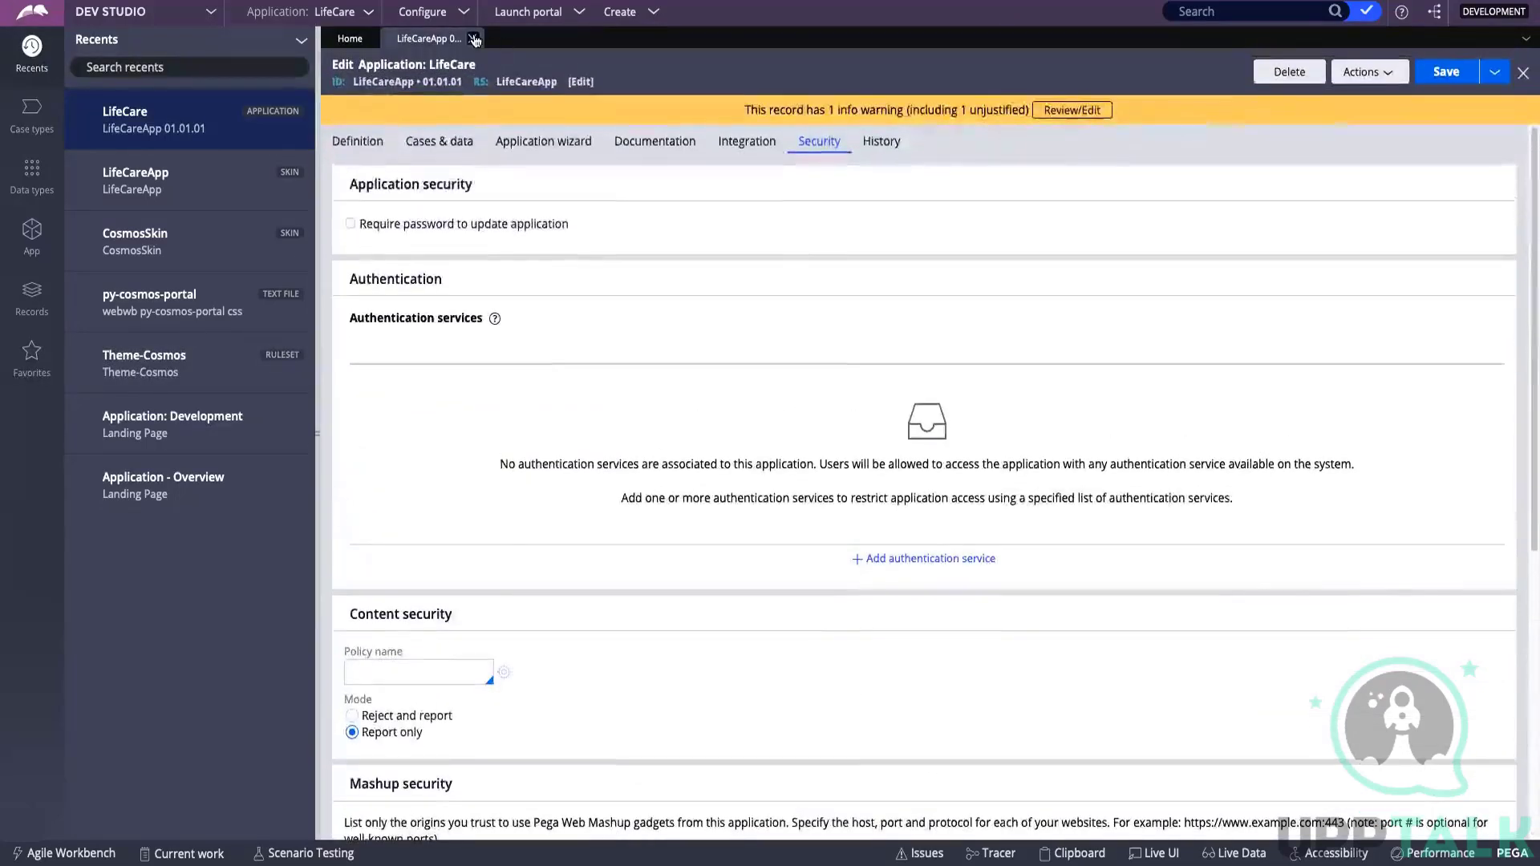
click(475, 39)
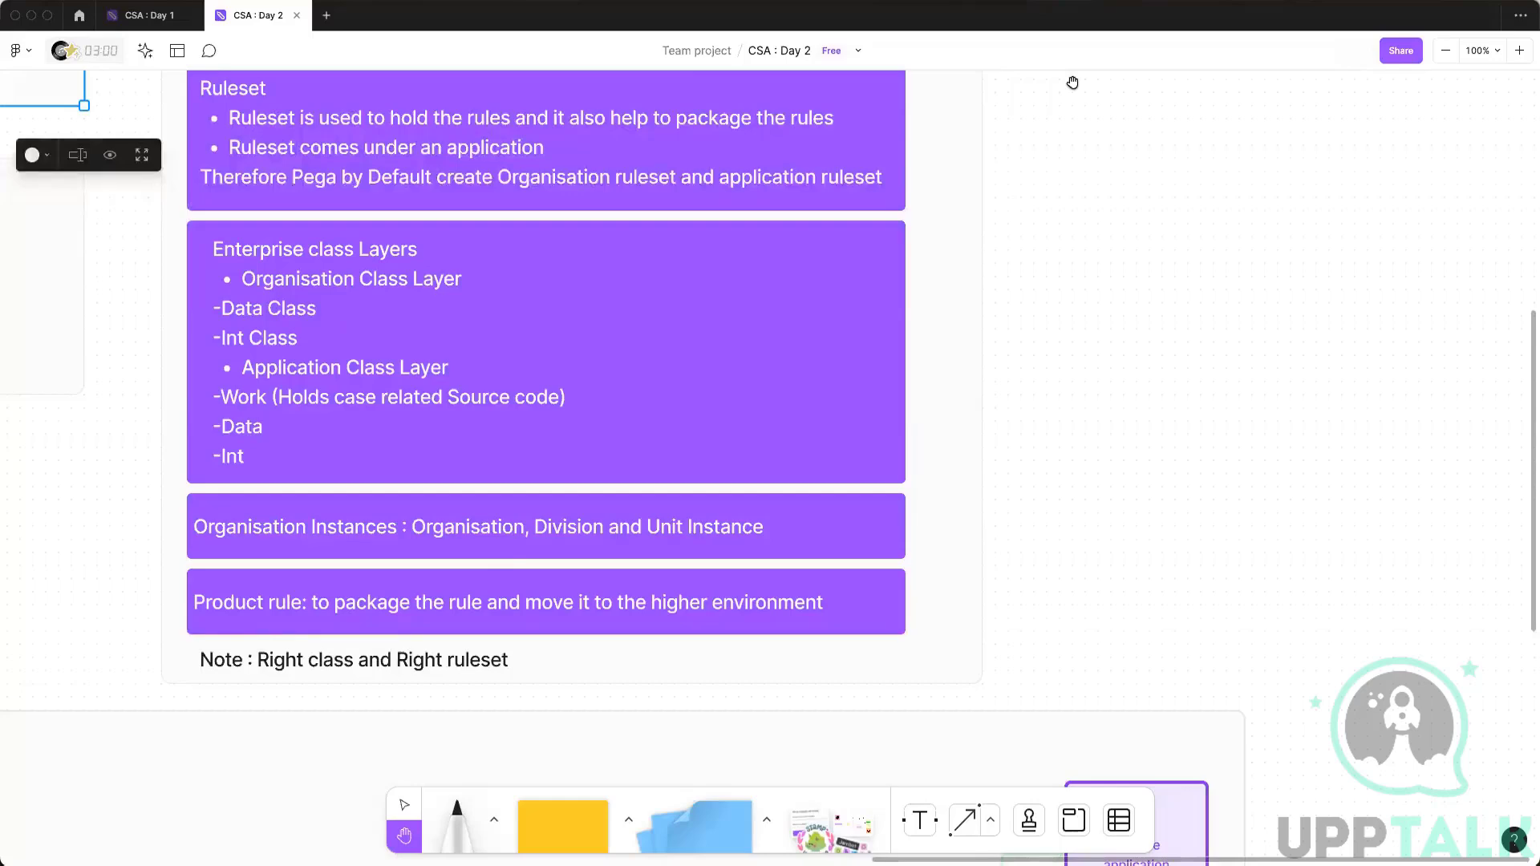
- On the CSA : Day 2 FigJam board, review the Section 4 notes on rules created during application creation
drag(731, 337, 935, 478)
scroll(894, 431, left, 1)
scroll(894, 432, down, 1)
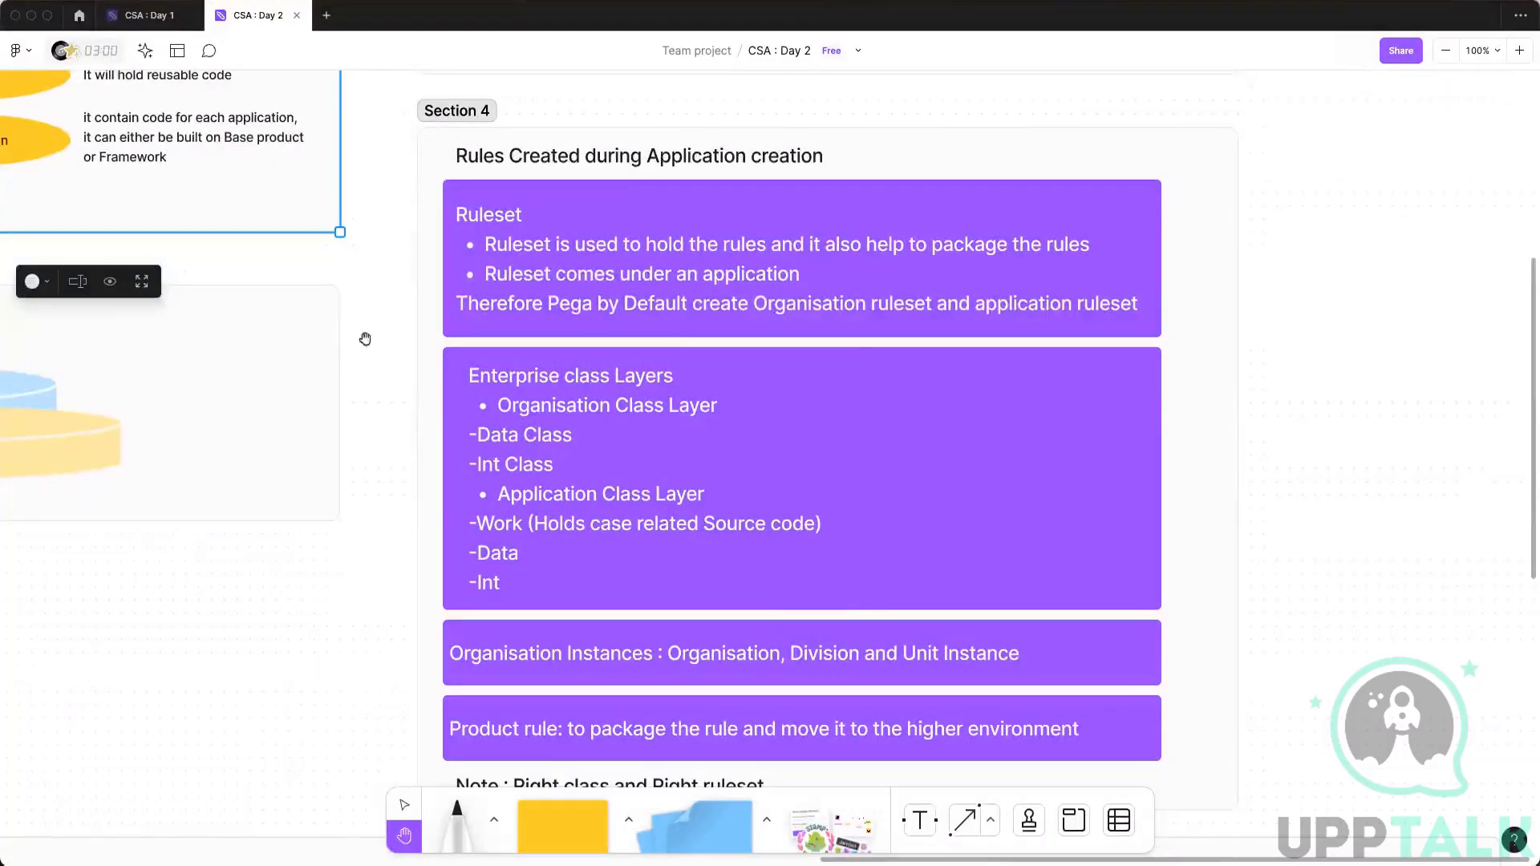
scroll(946, 377, down, 1)
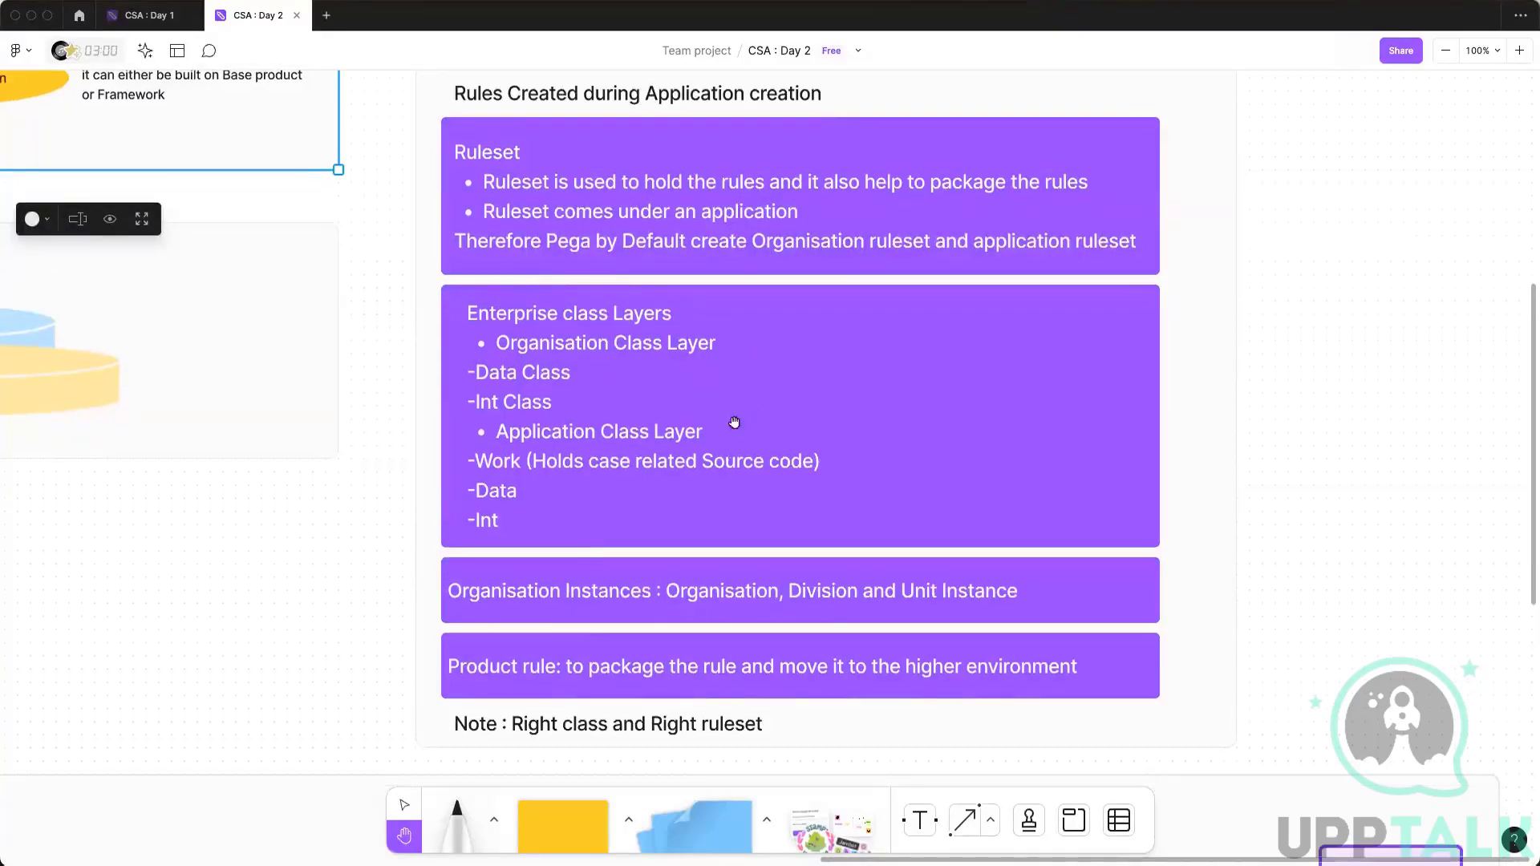
scroll(733, 419, down, 1)
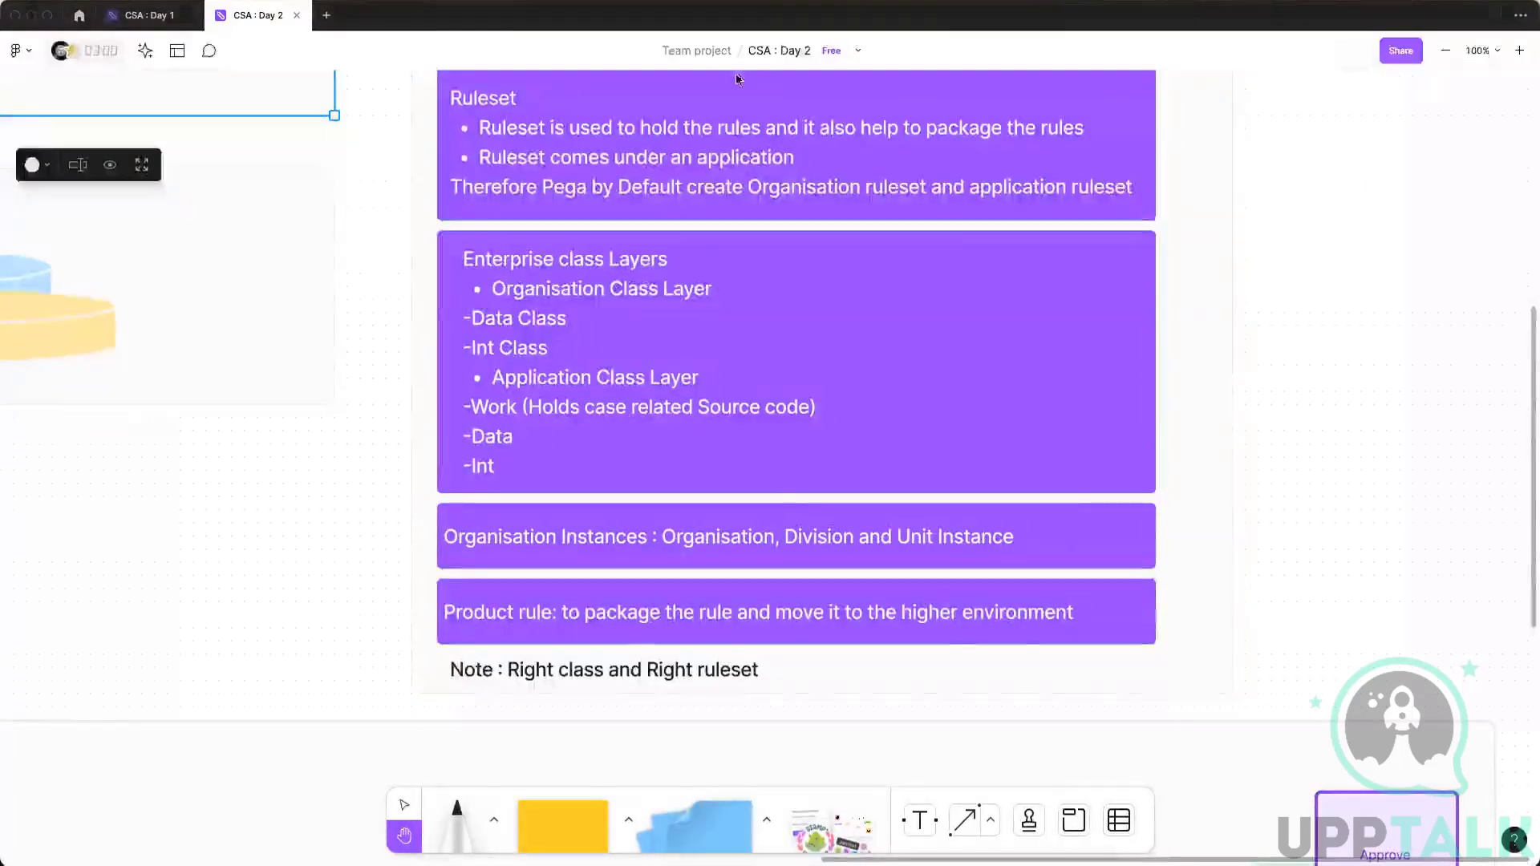
- Switch back to Pega Dev Studio and open the Cares organization record to view its organizational access
key(super+Tab)
click(117, 351)
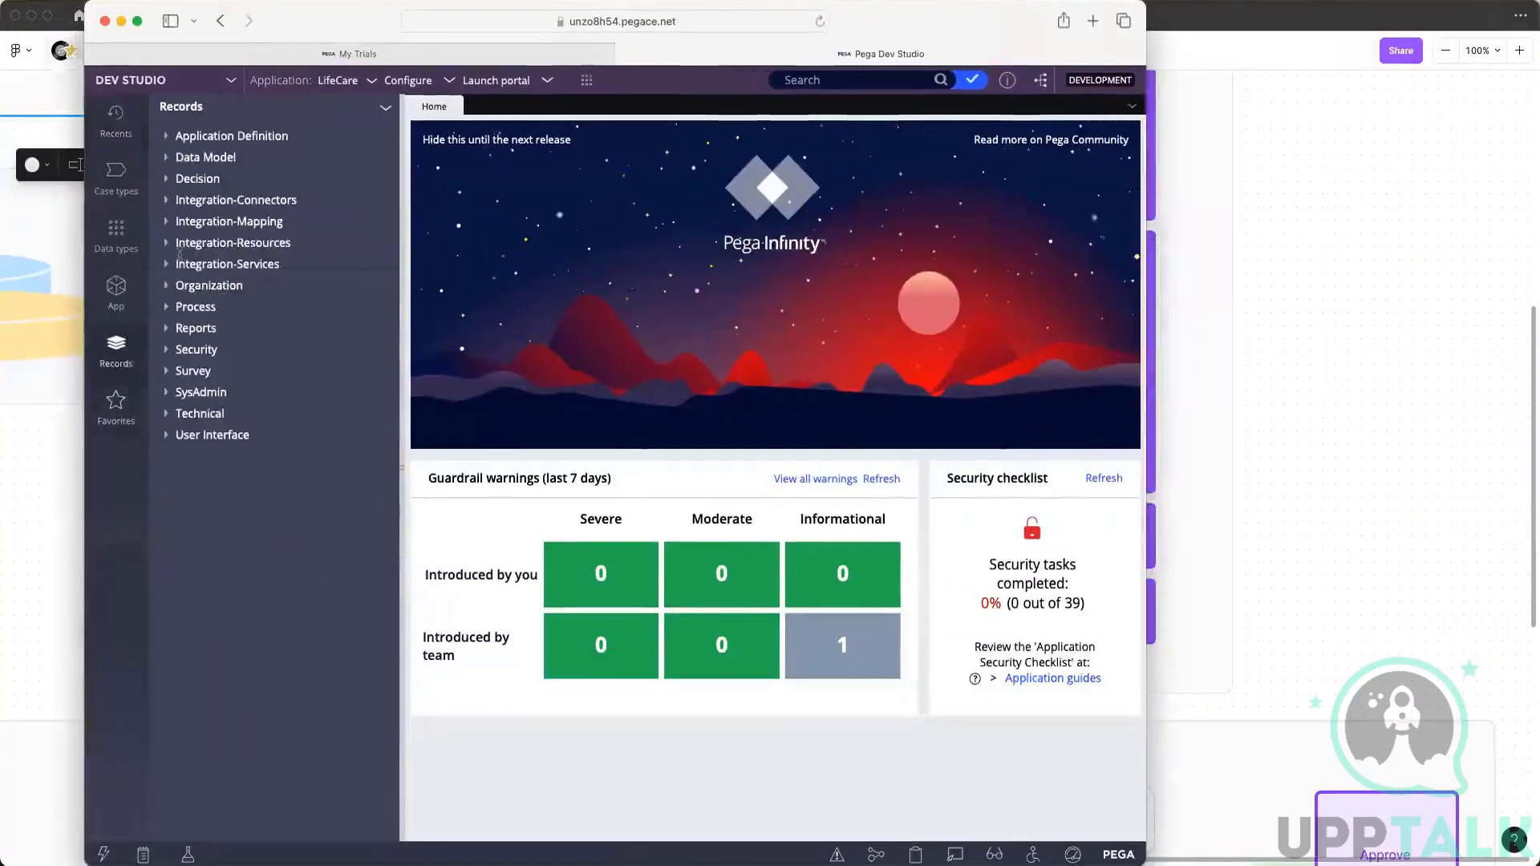
click(209, 286)
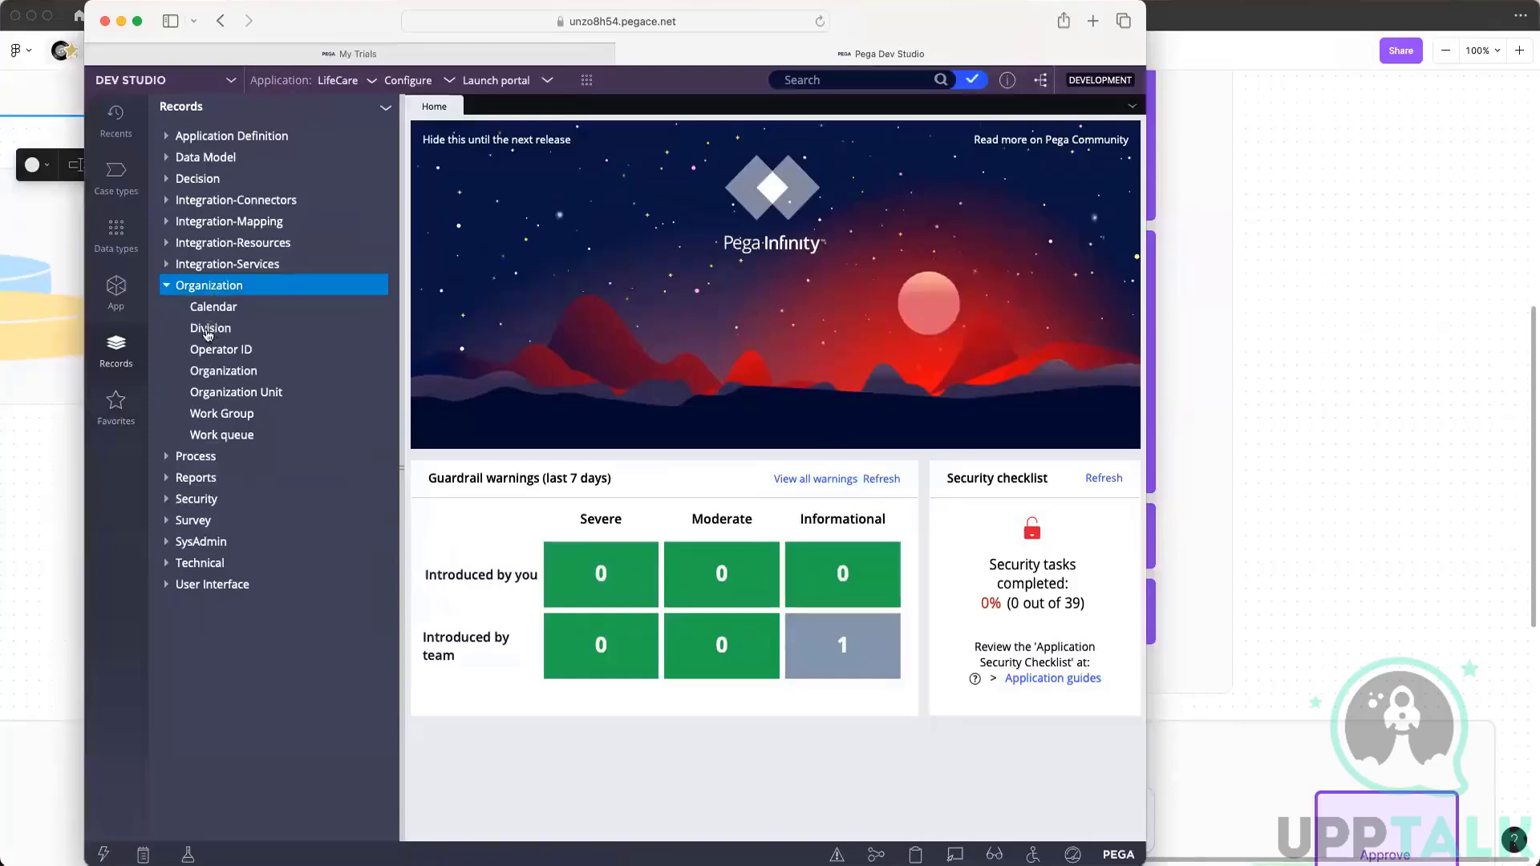
click(214, 375)
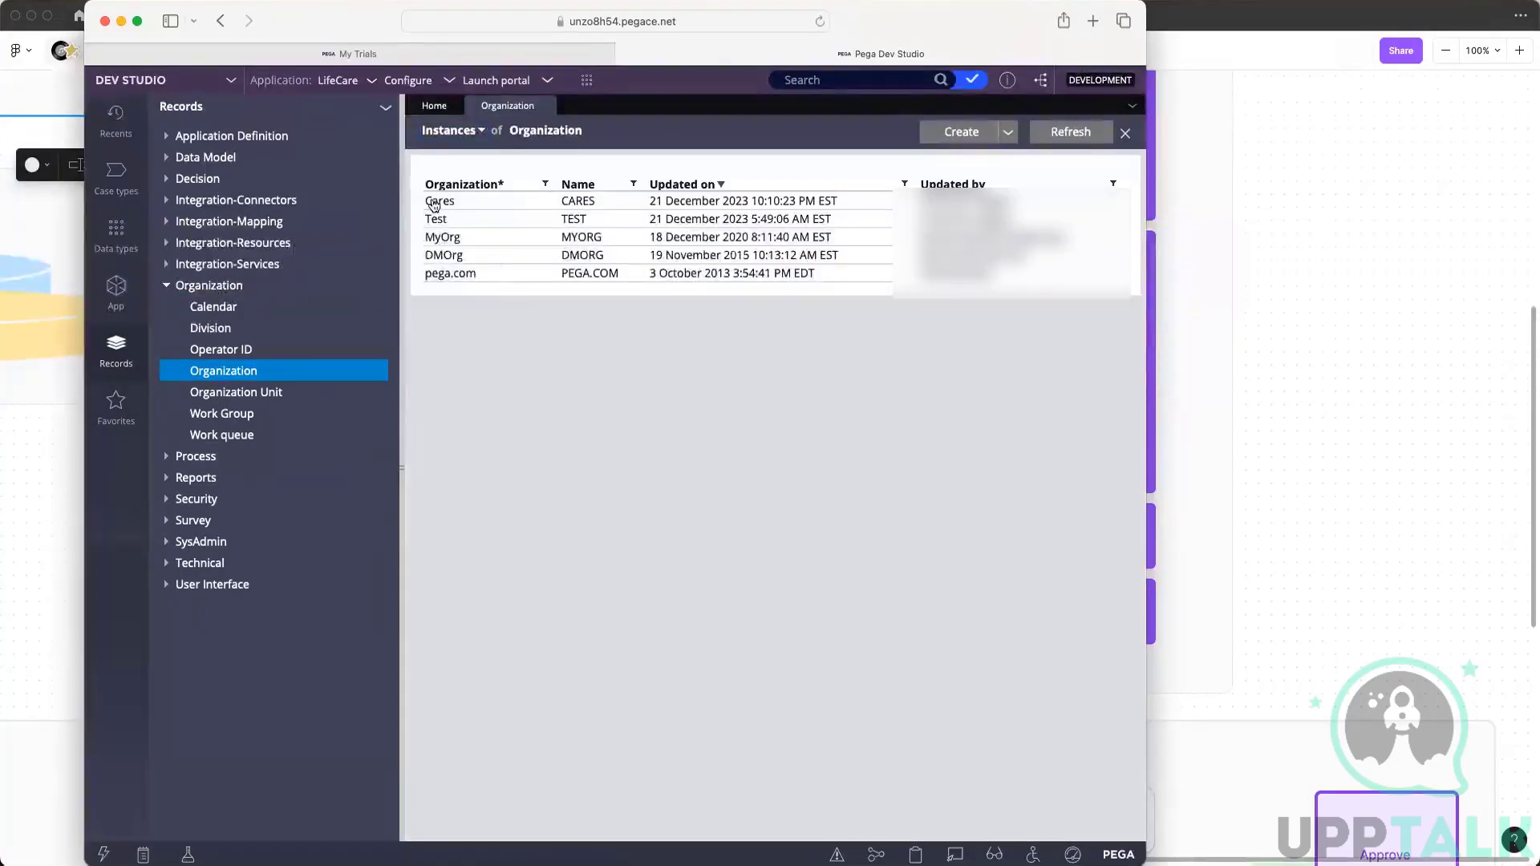
click(435, 202)
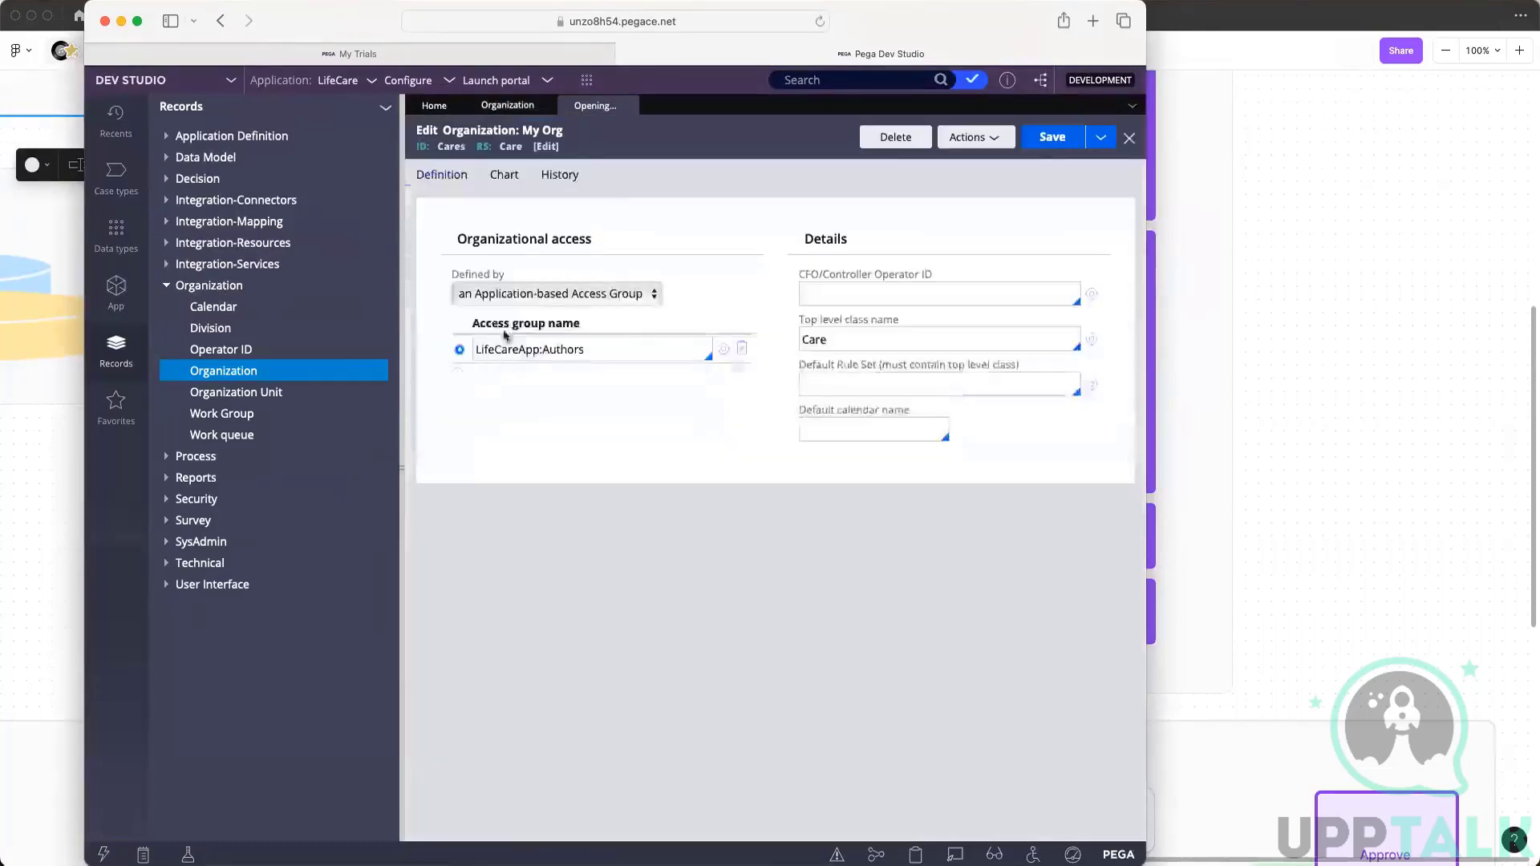
drag(458, 238, 571, 238)
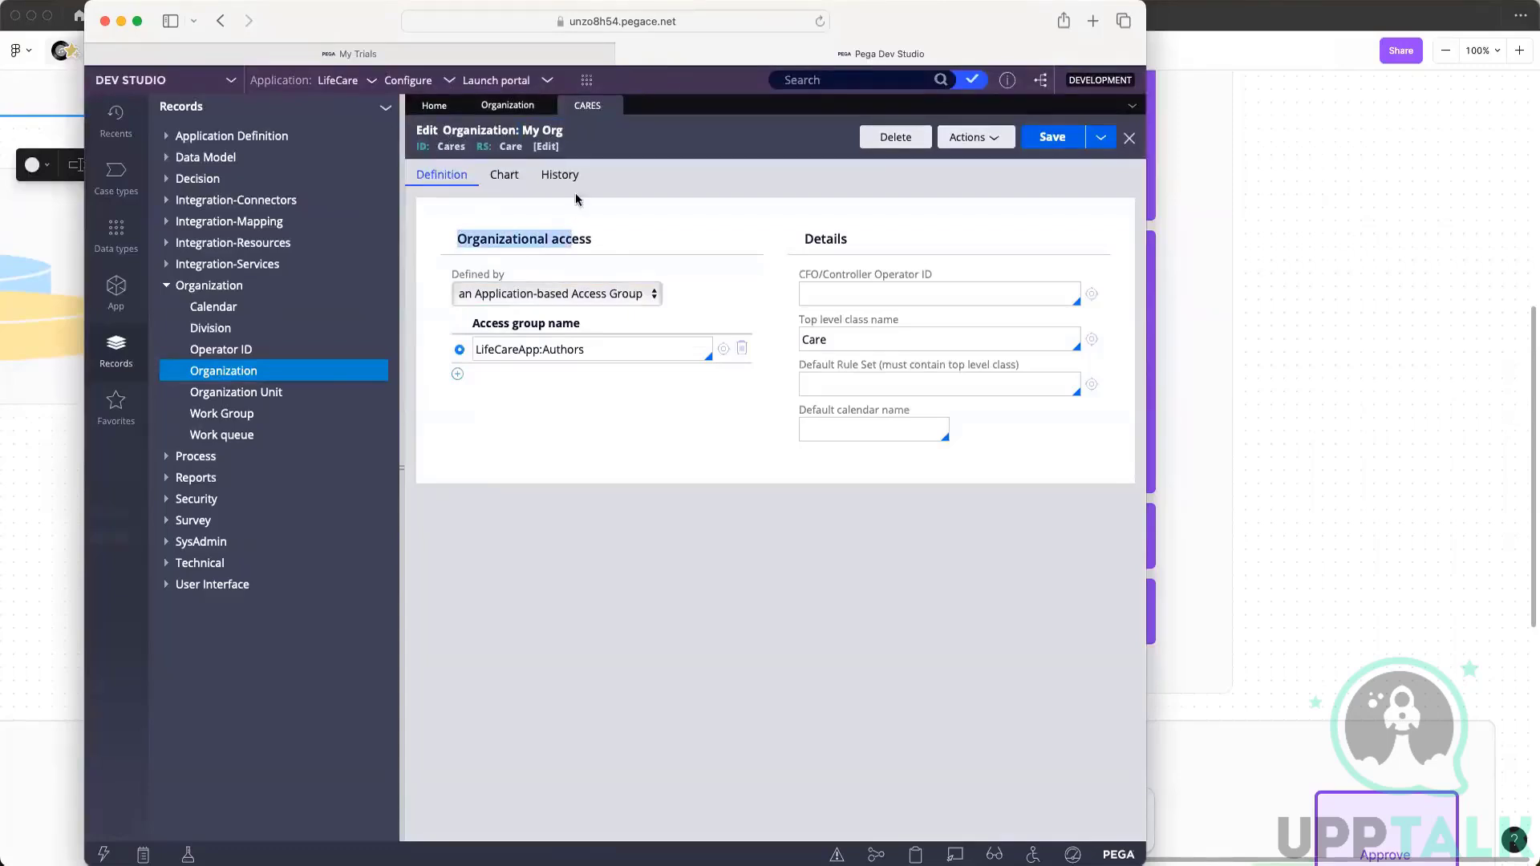
click(611, 211)
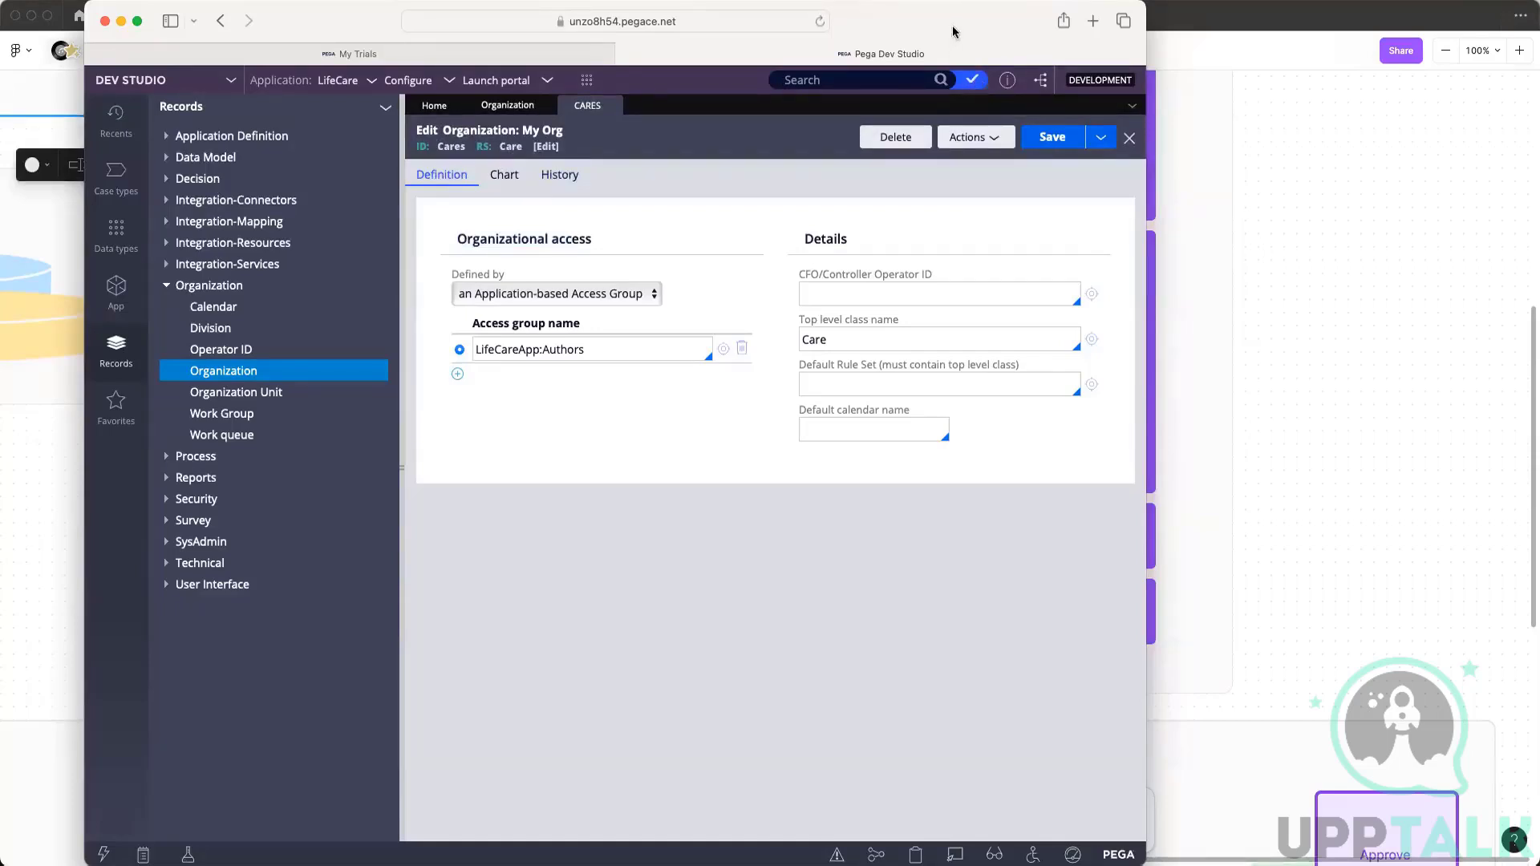
- Close the Cares organization record, then open and close the Claims division record of Cares to check its organizational access
drag(952, 32, 1011, 46)
click(1188, 151)
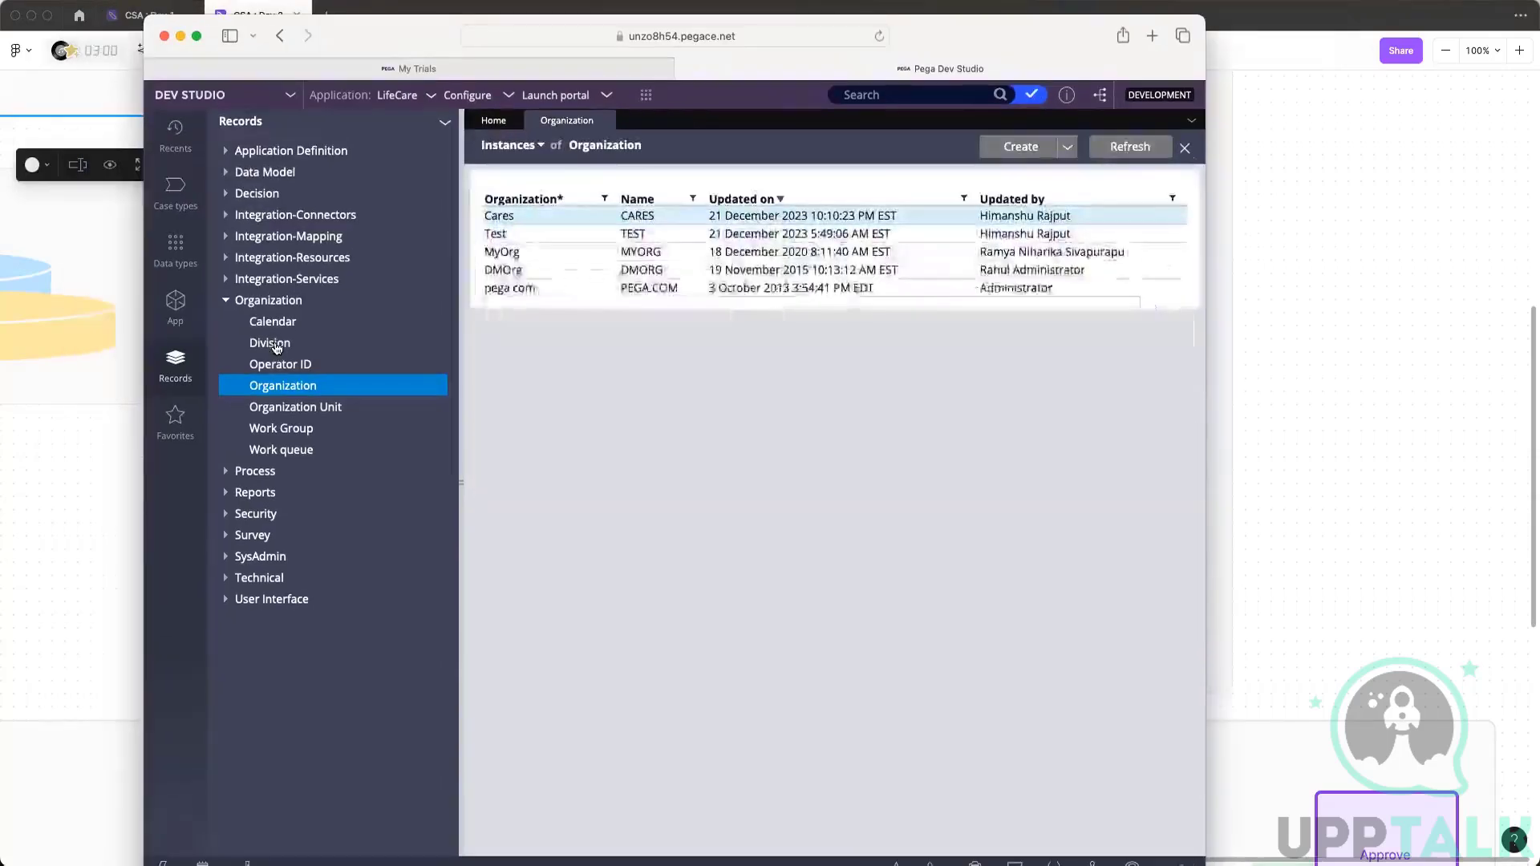
click(276, 347)
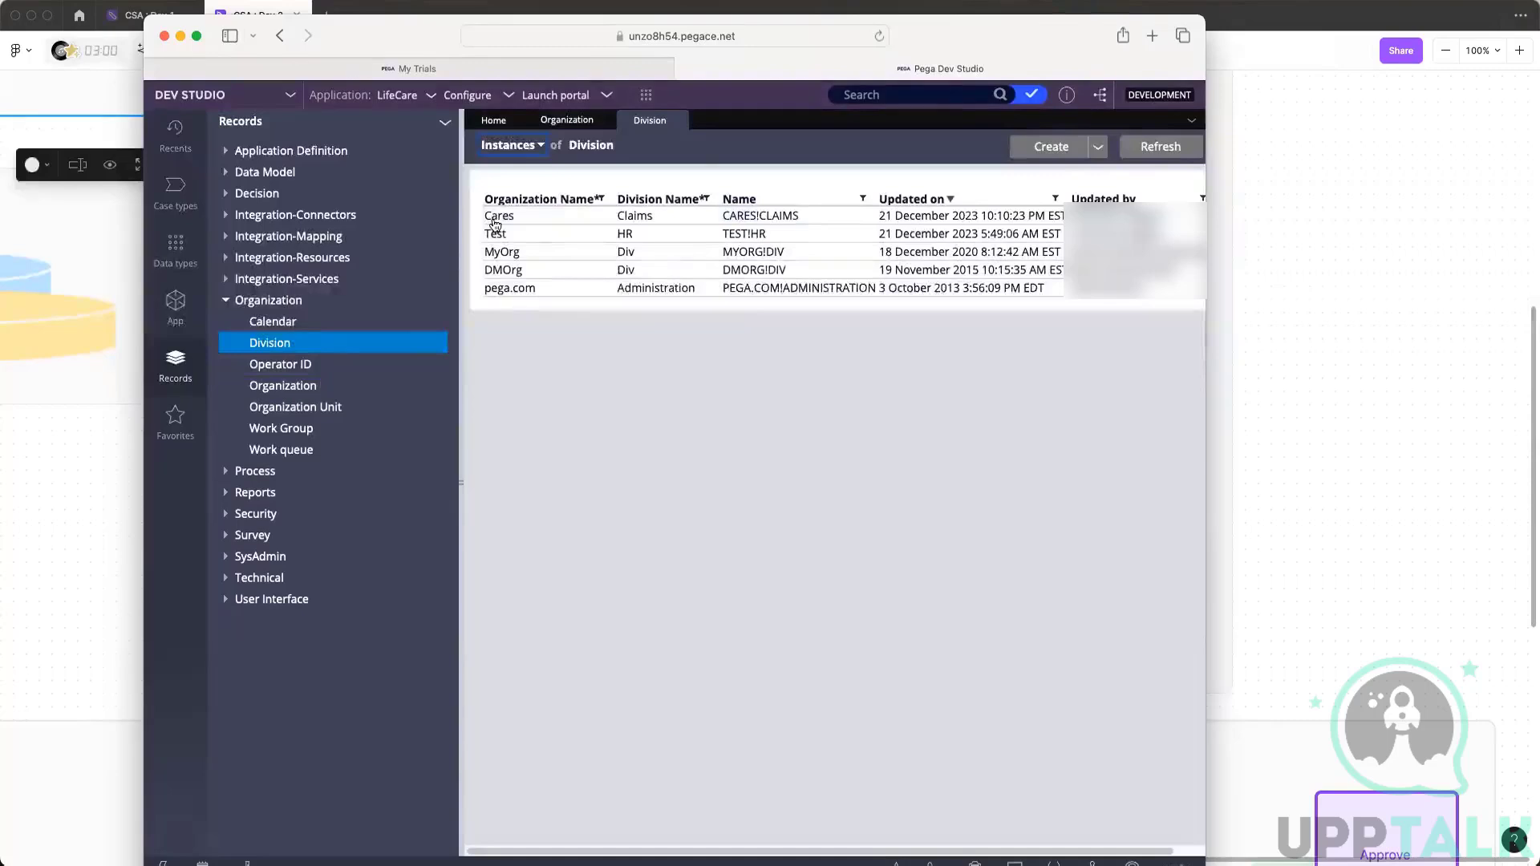
click(495, 221)
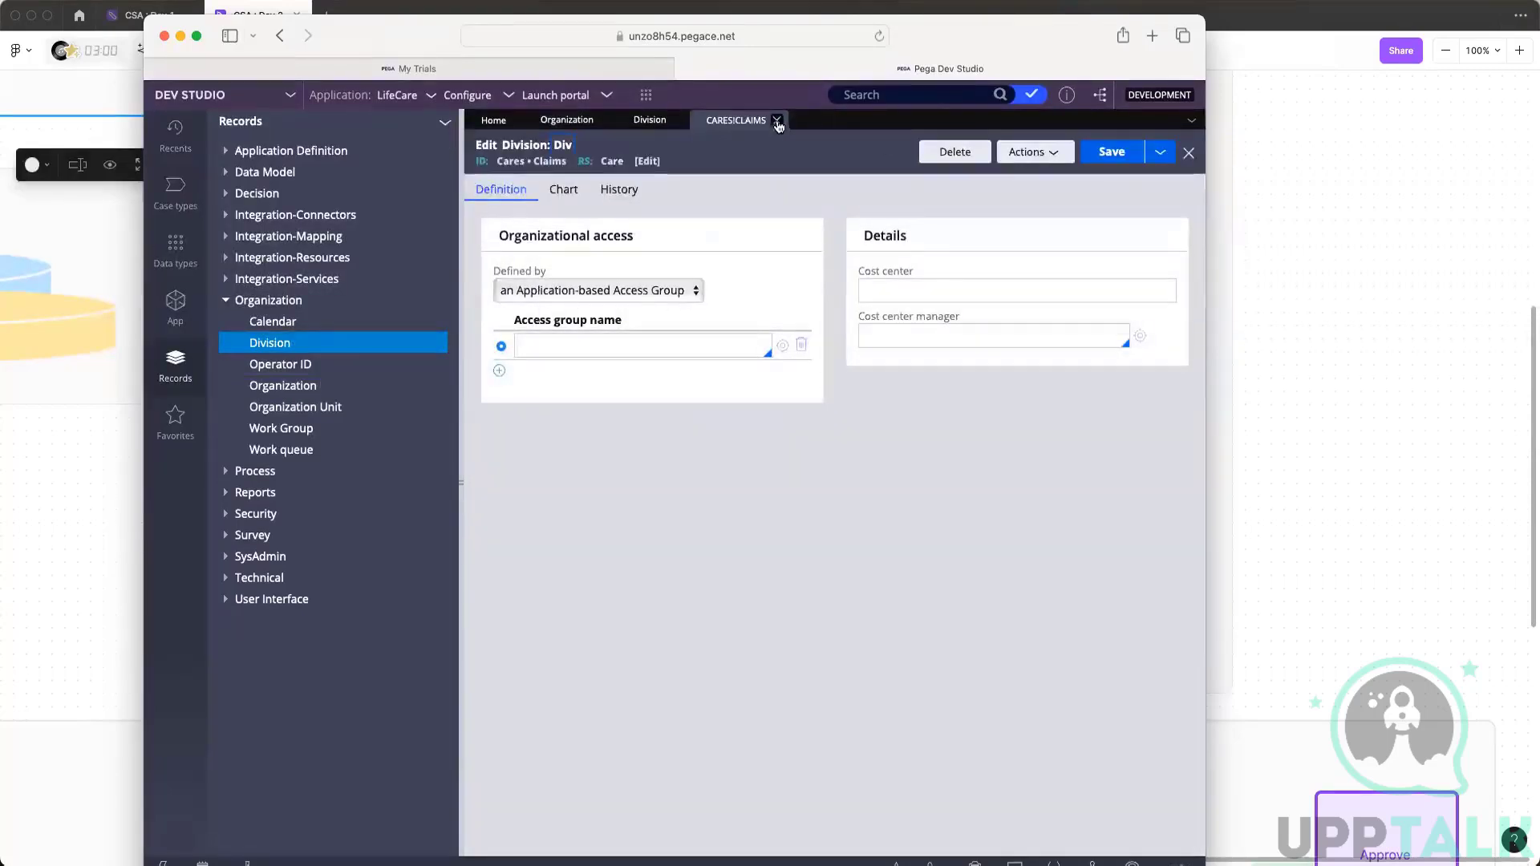
click(780, 120)
click(597, 121)
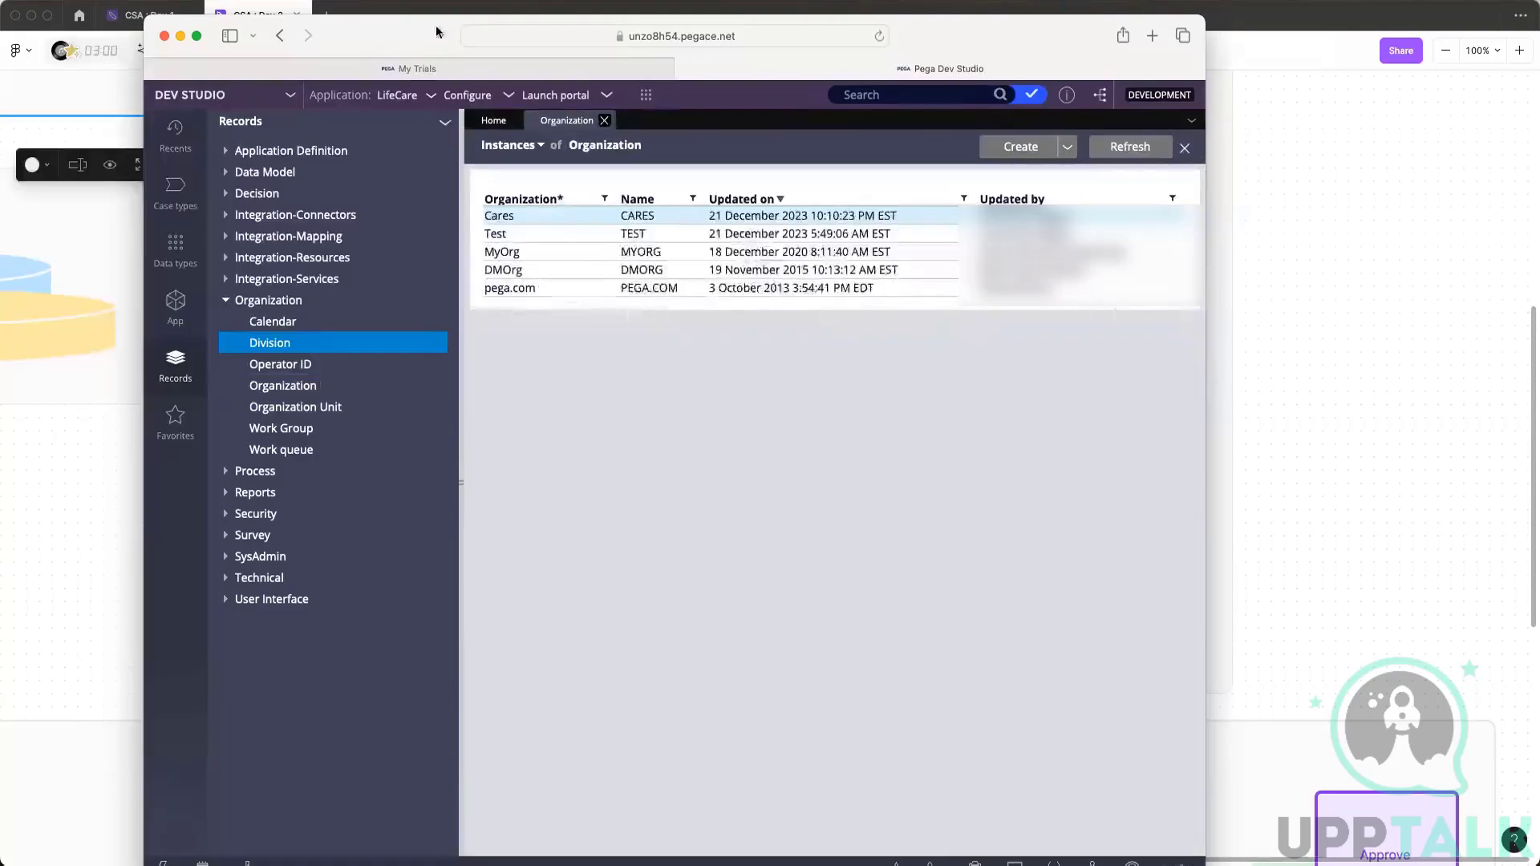
- On the CSA : Day 2 FigJam board, review the Section 4 application creation notes and the Section 3 rule type categories
click(522, 674)
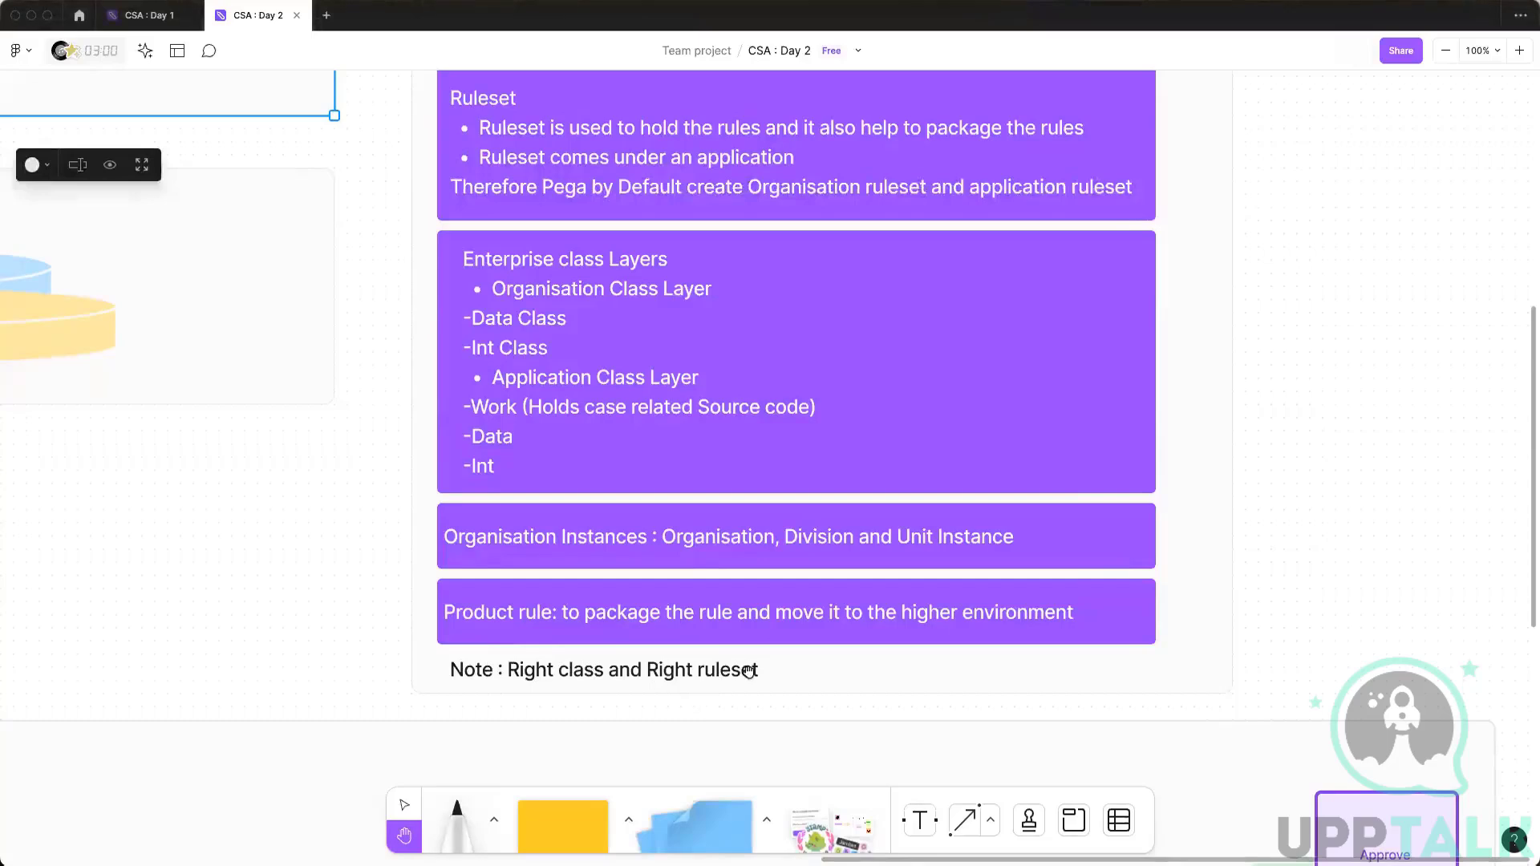
scroll(1175, 368, up, 2)
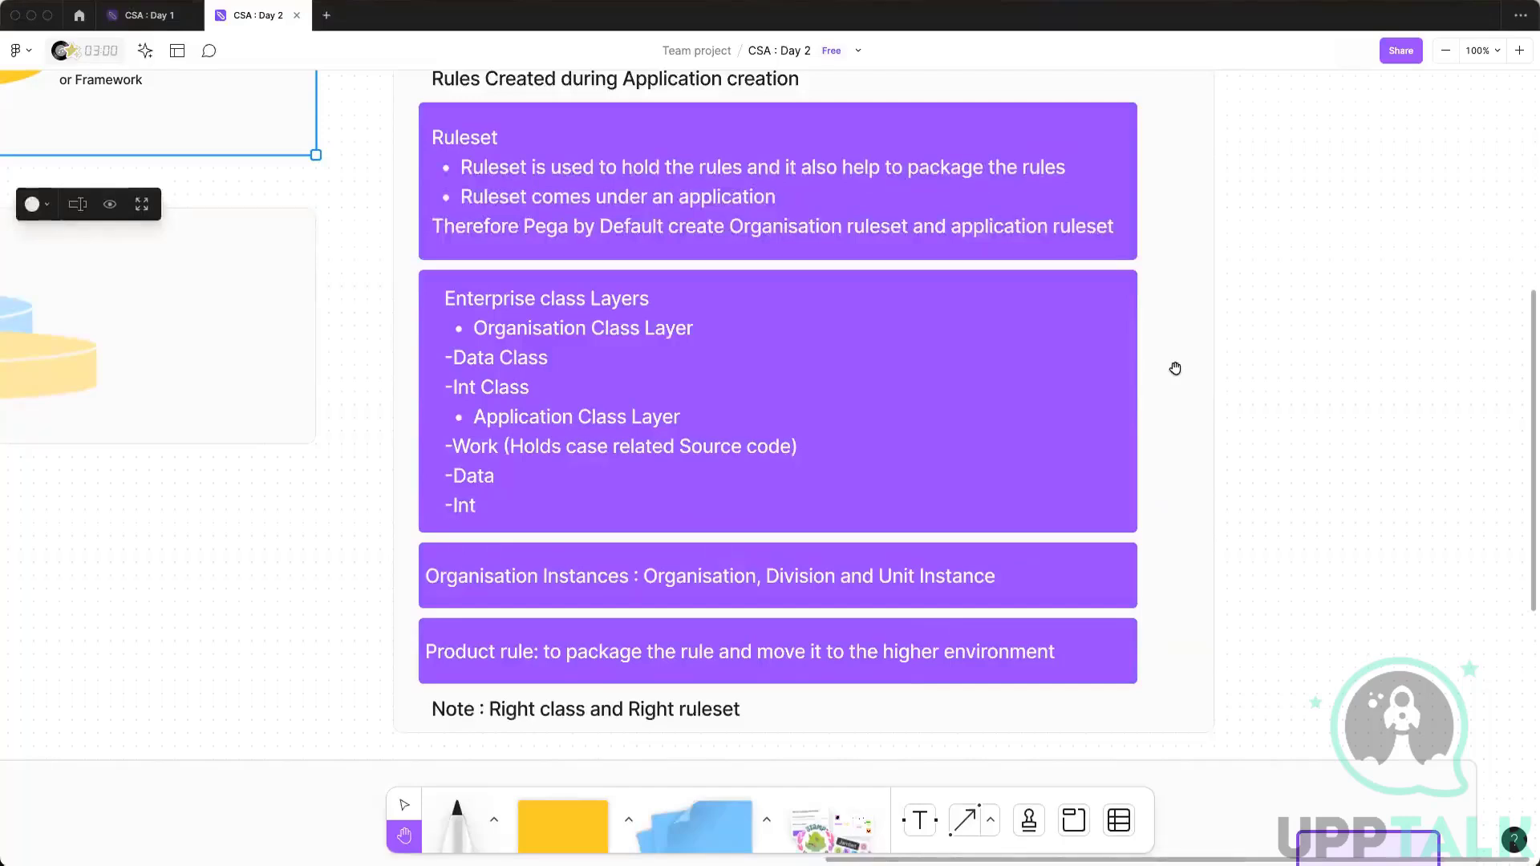
drag(1175, 368, 1160, 401)
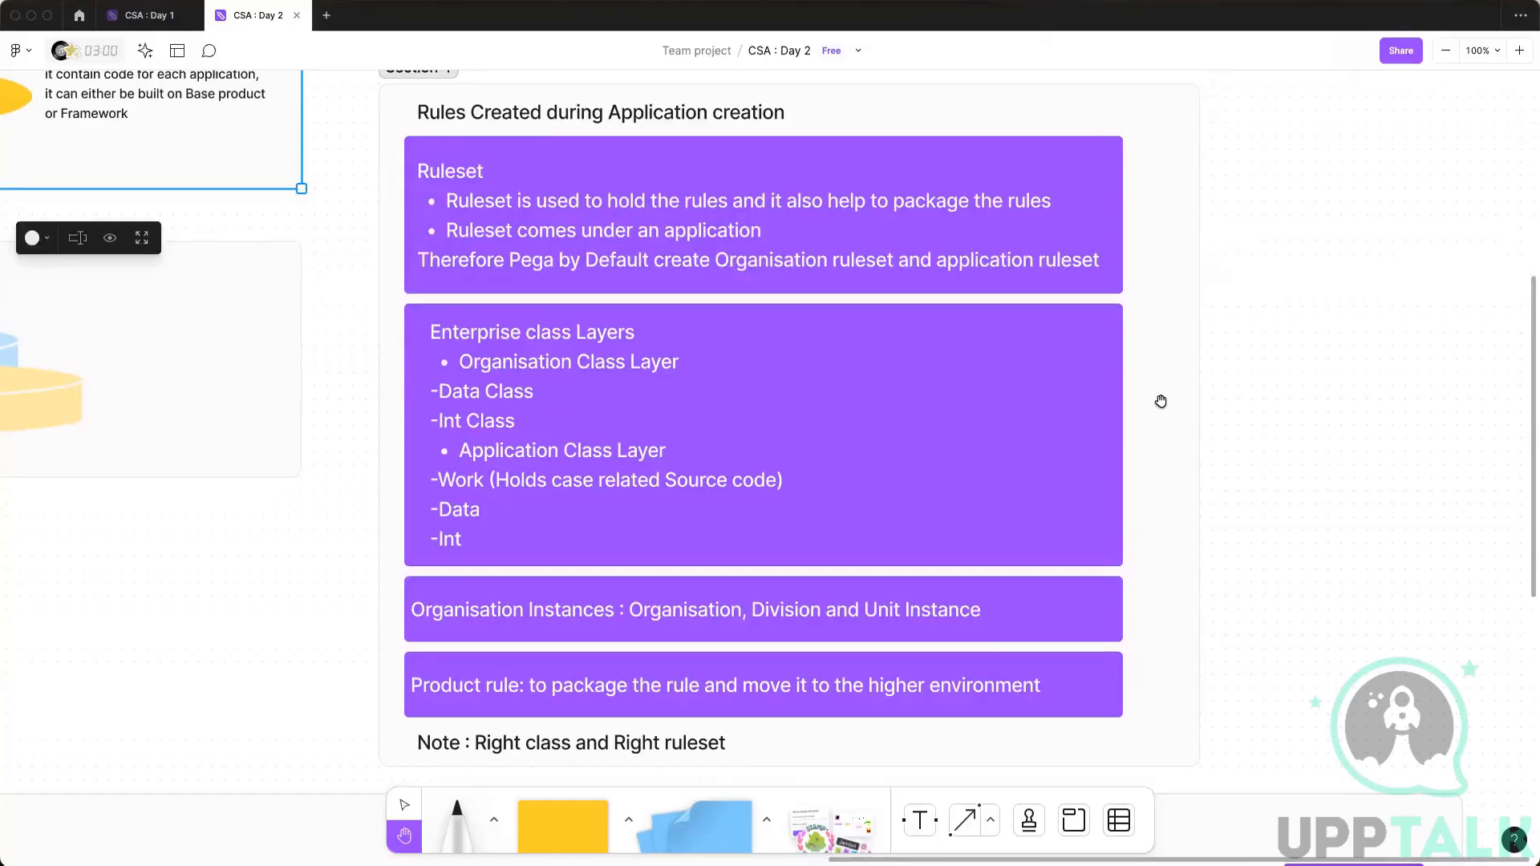
scroll(1186, 450, up, 2)
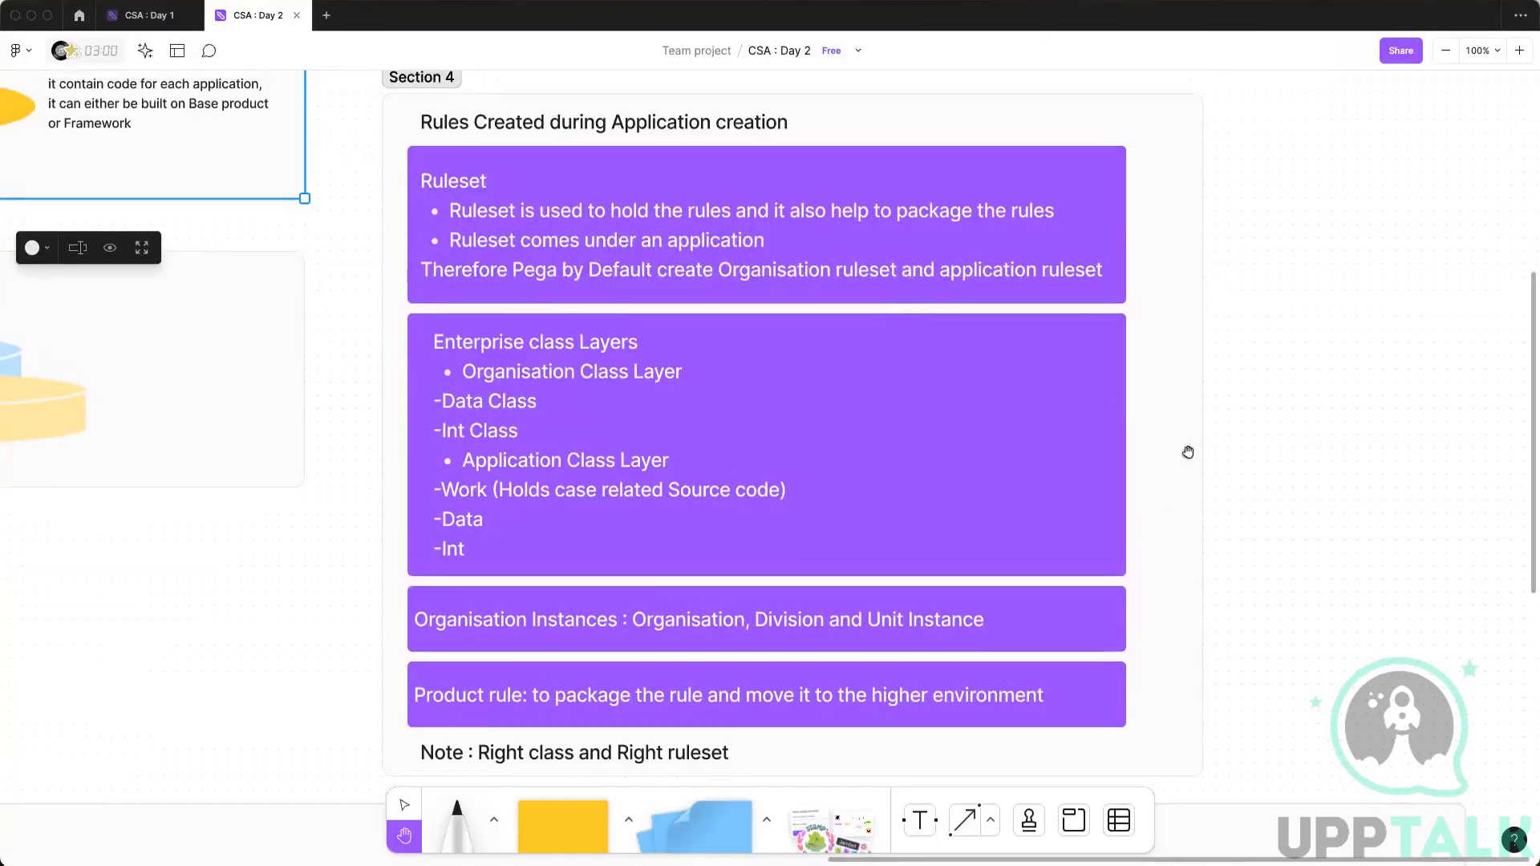
scroll(930, 605, up, 3)
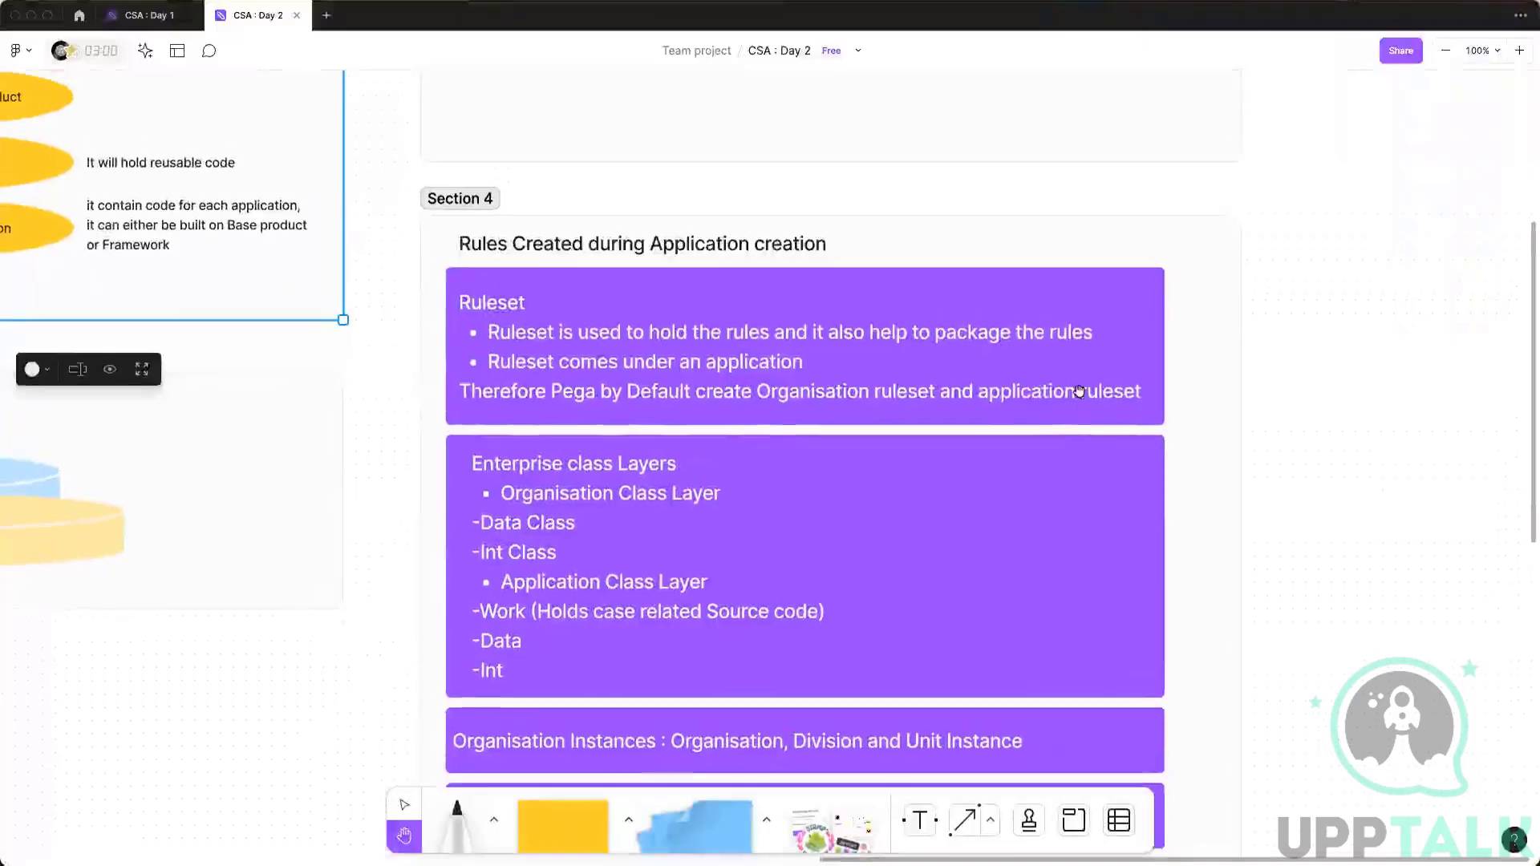
scroll(773, 265, up, 8)
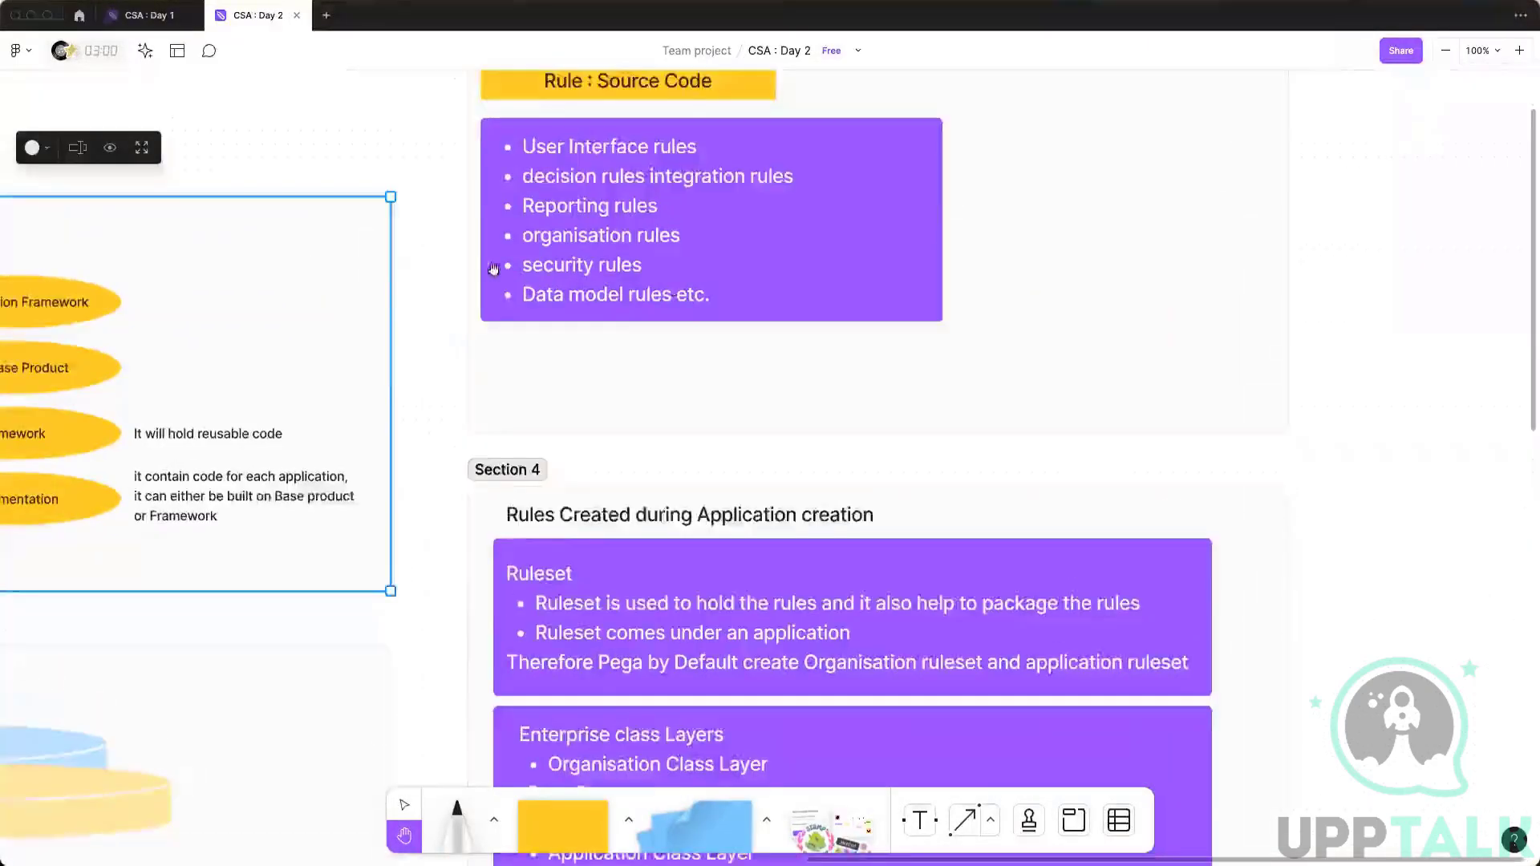
scroll(726, 299, up, 5)
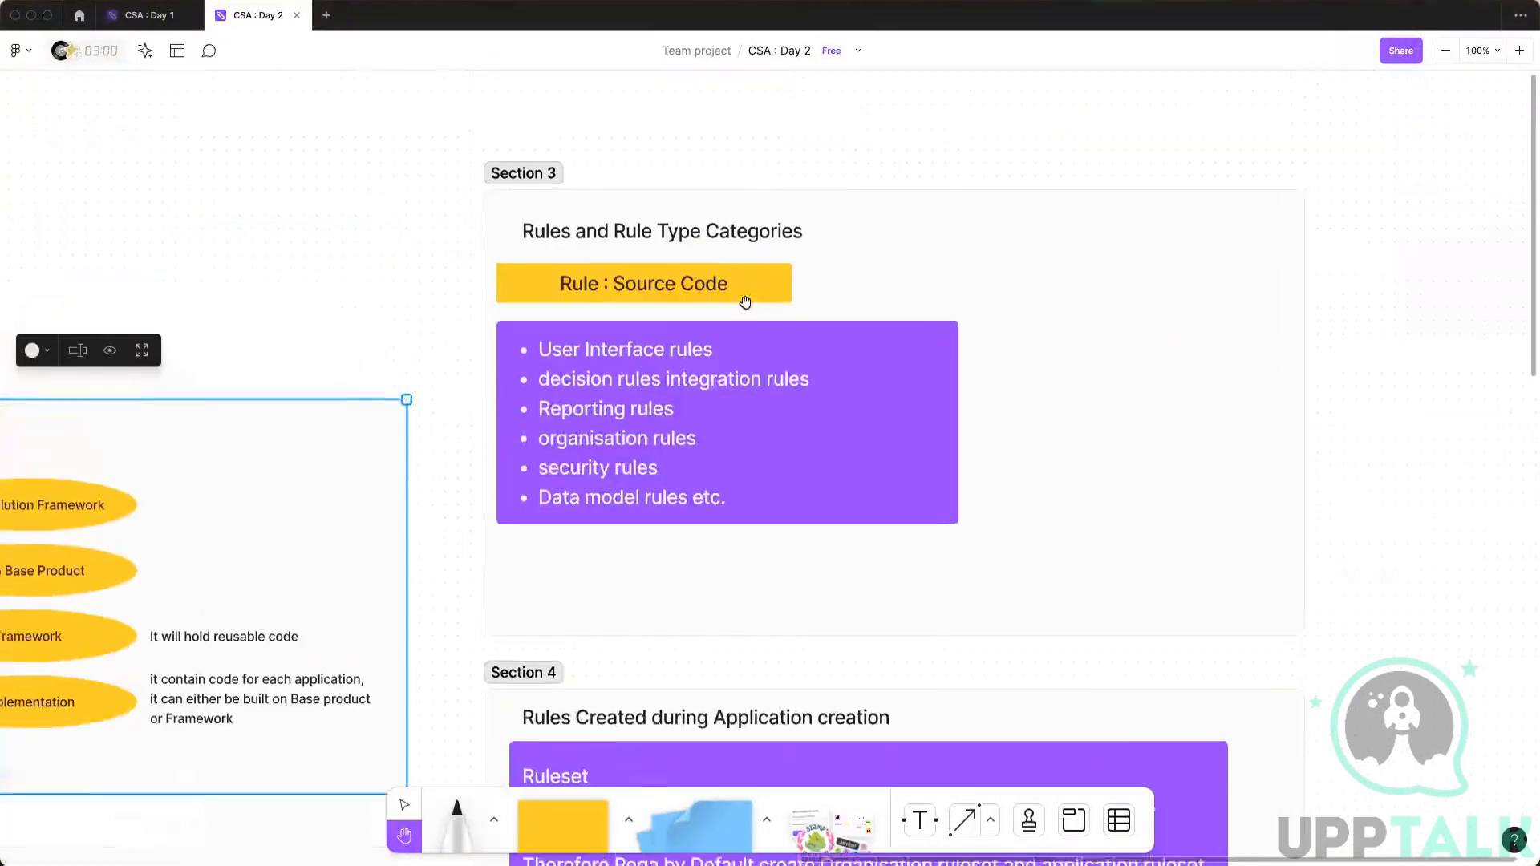
scroll(745, 302, up, 2)
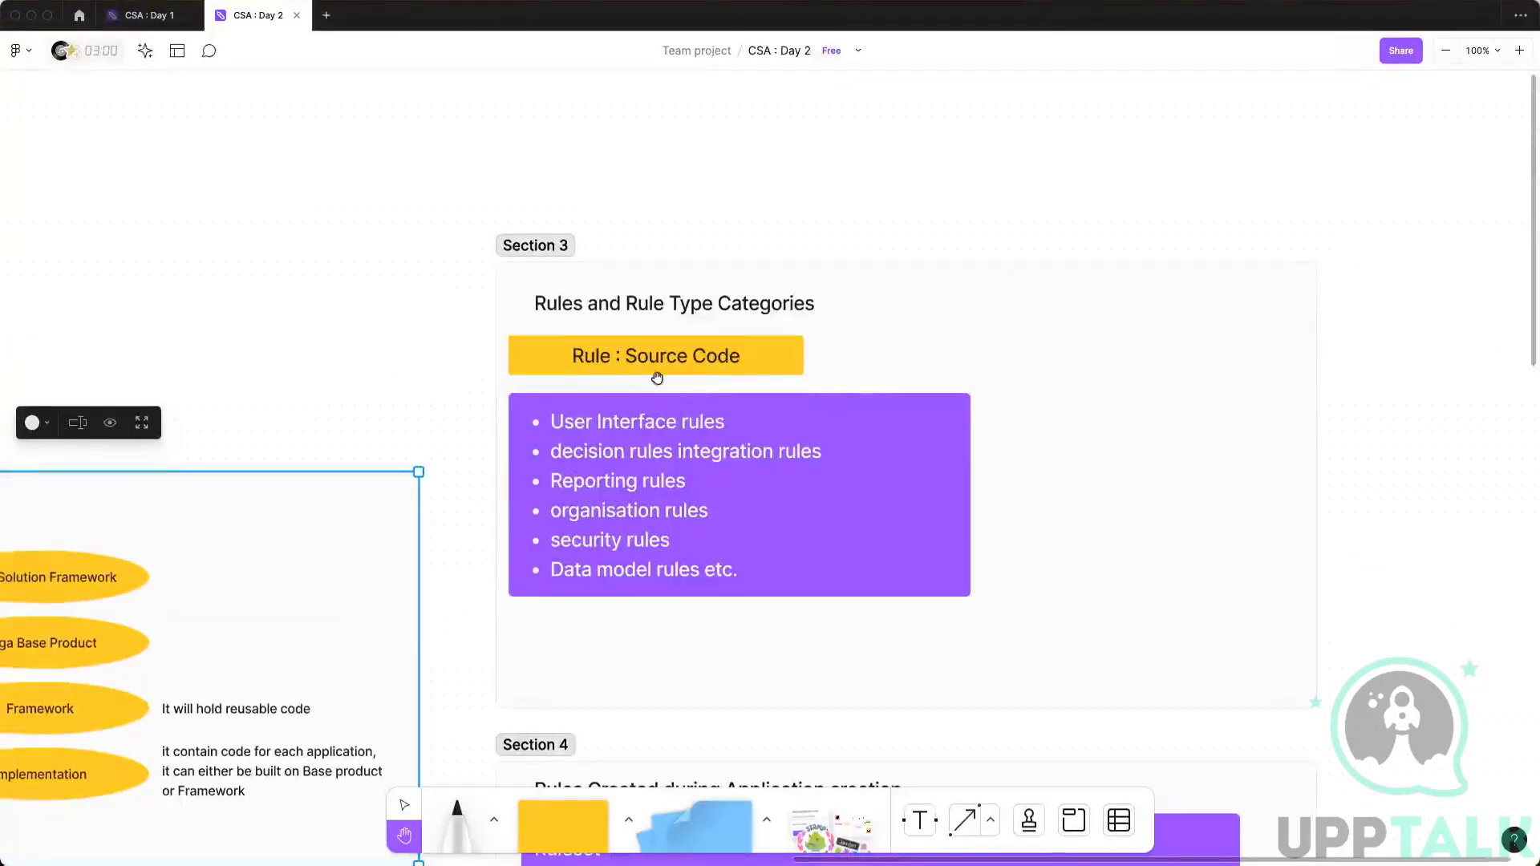
scroll(672, 355, down, 2)
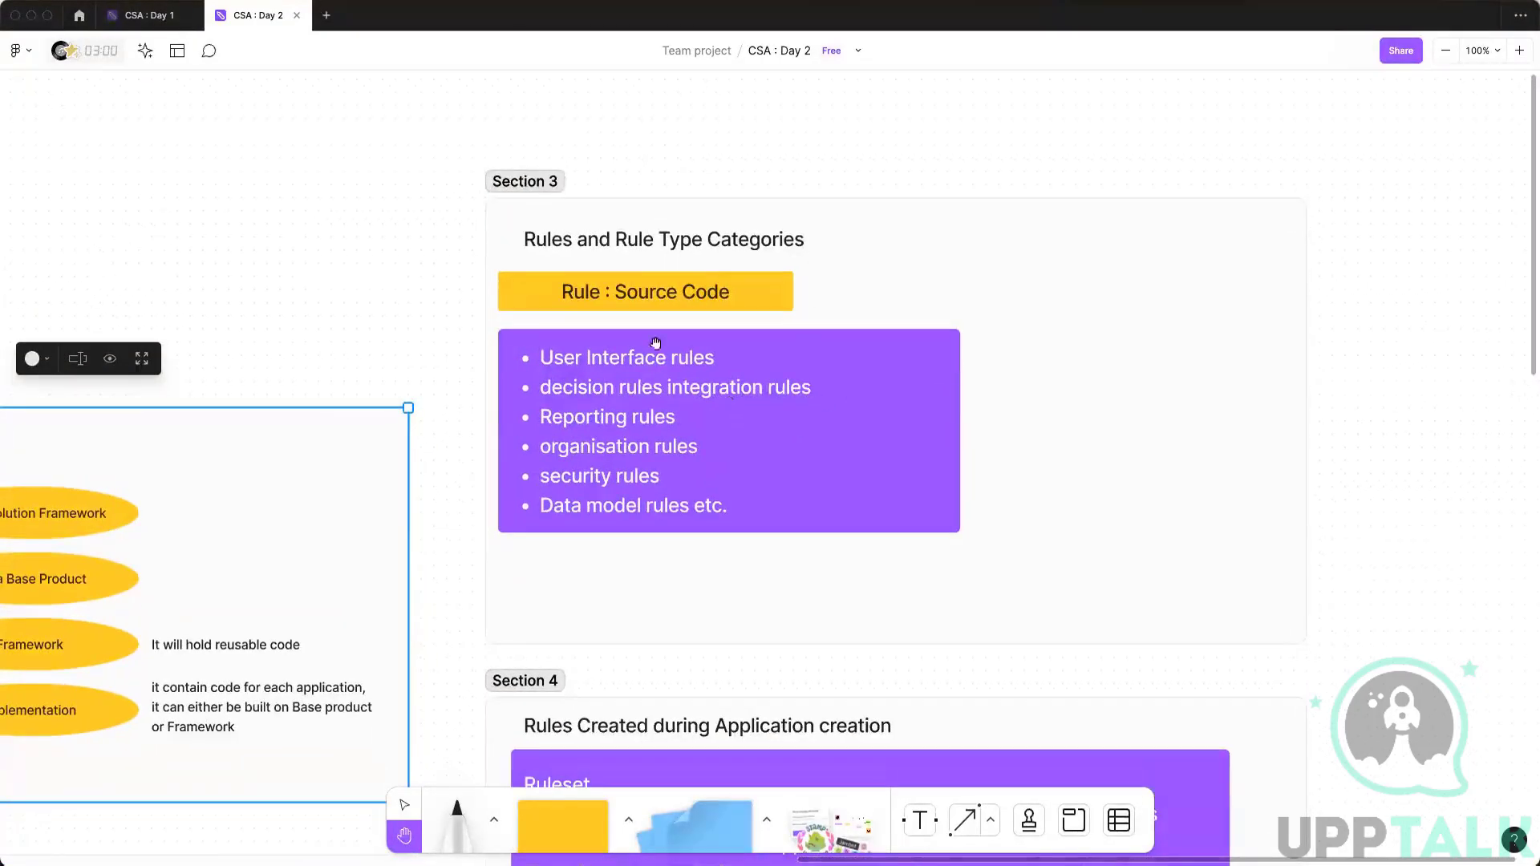
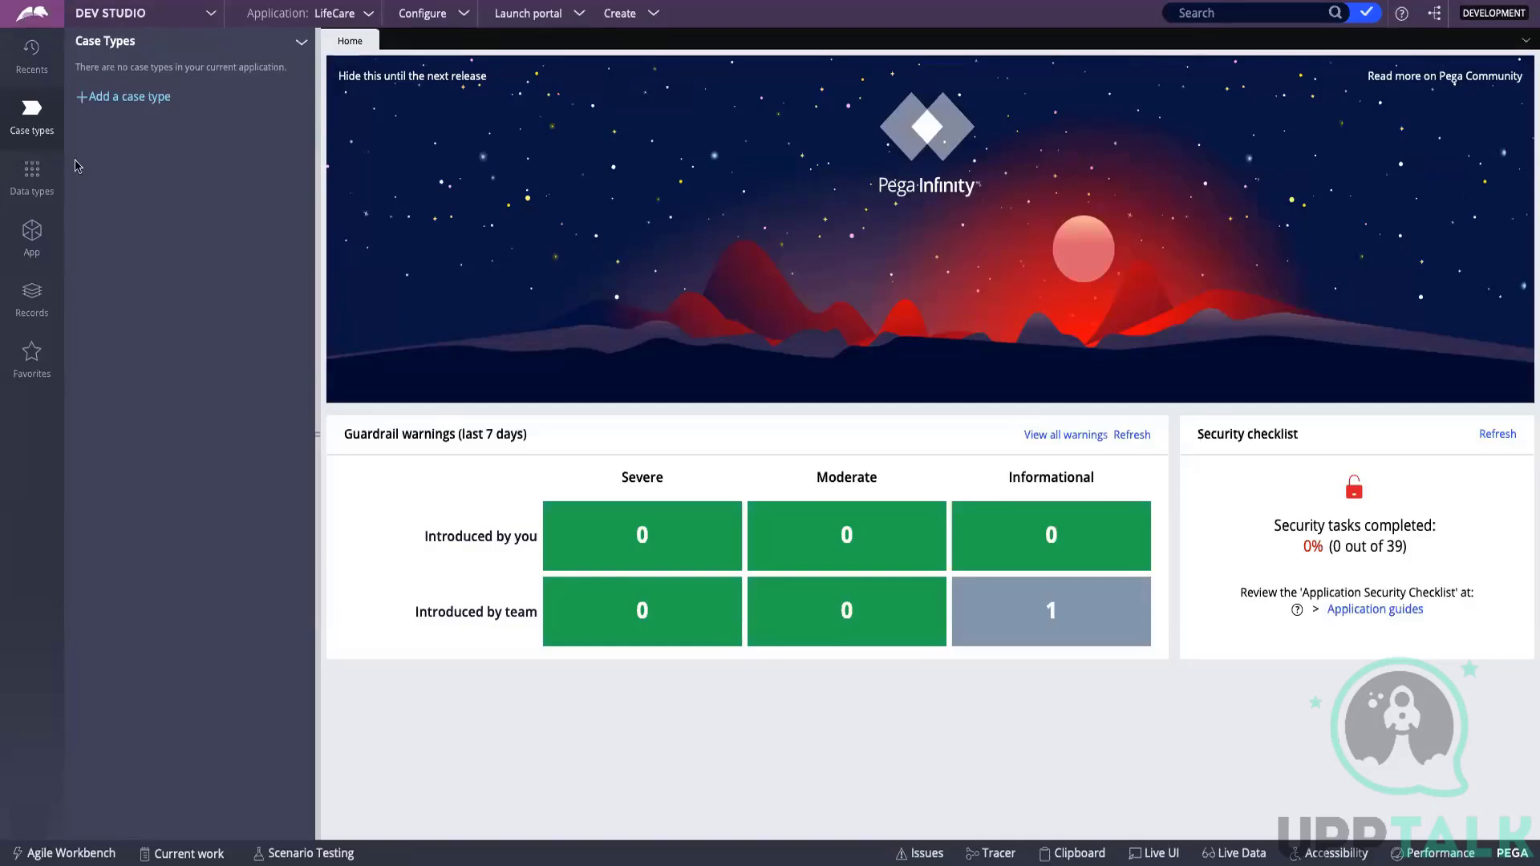
- In Pega Dev Studio, add a case type named Insurance to the LifeCare application, open its case life cycle and save it
click(118, 102)
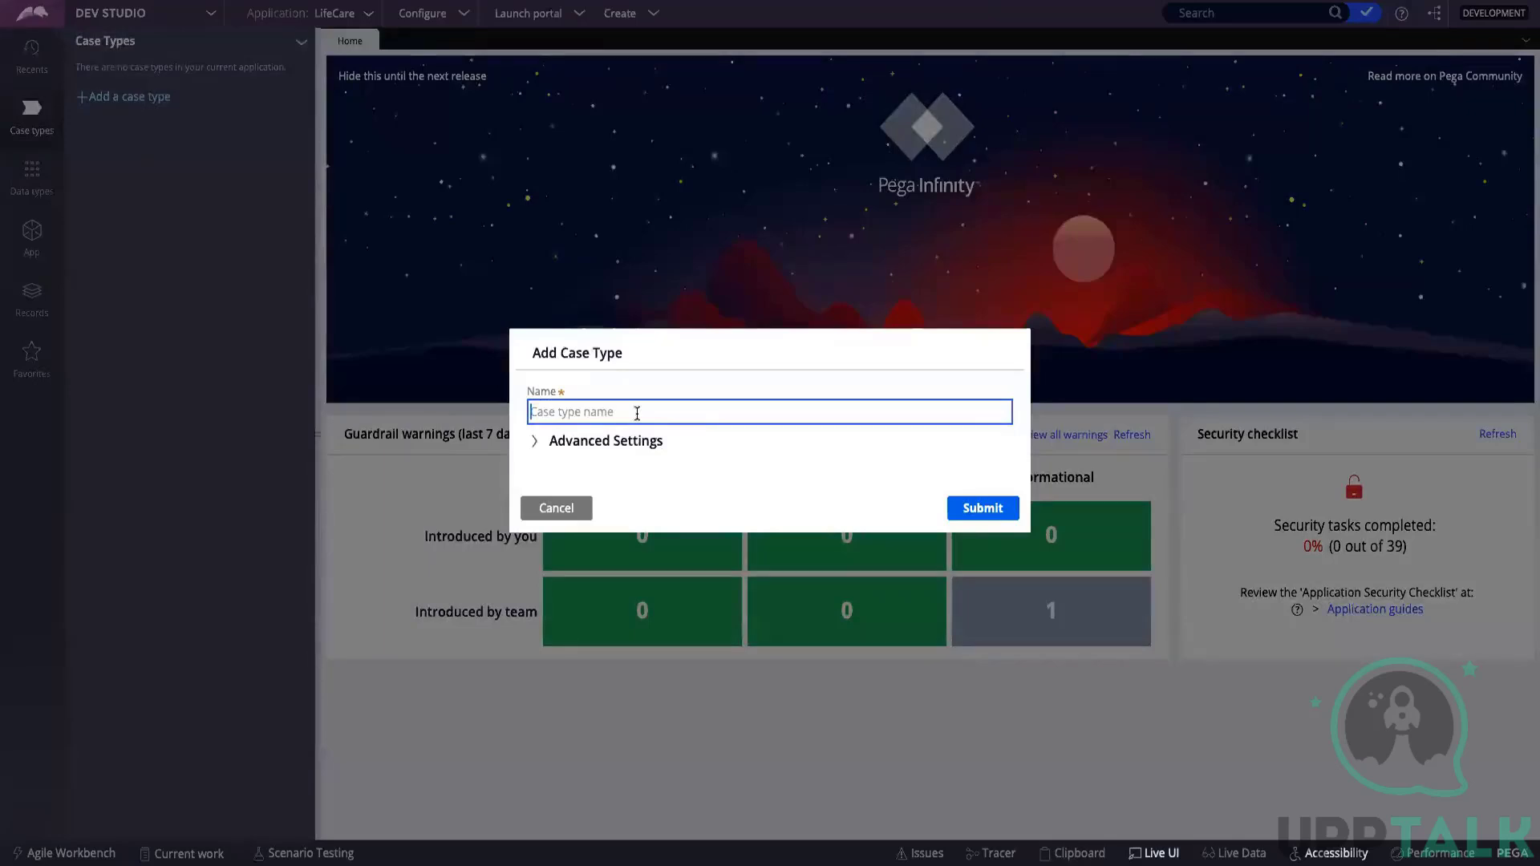
text(Insurance)
click(989, 518)
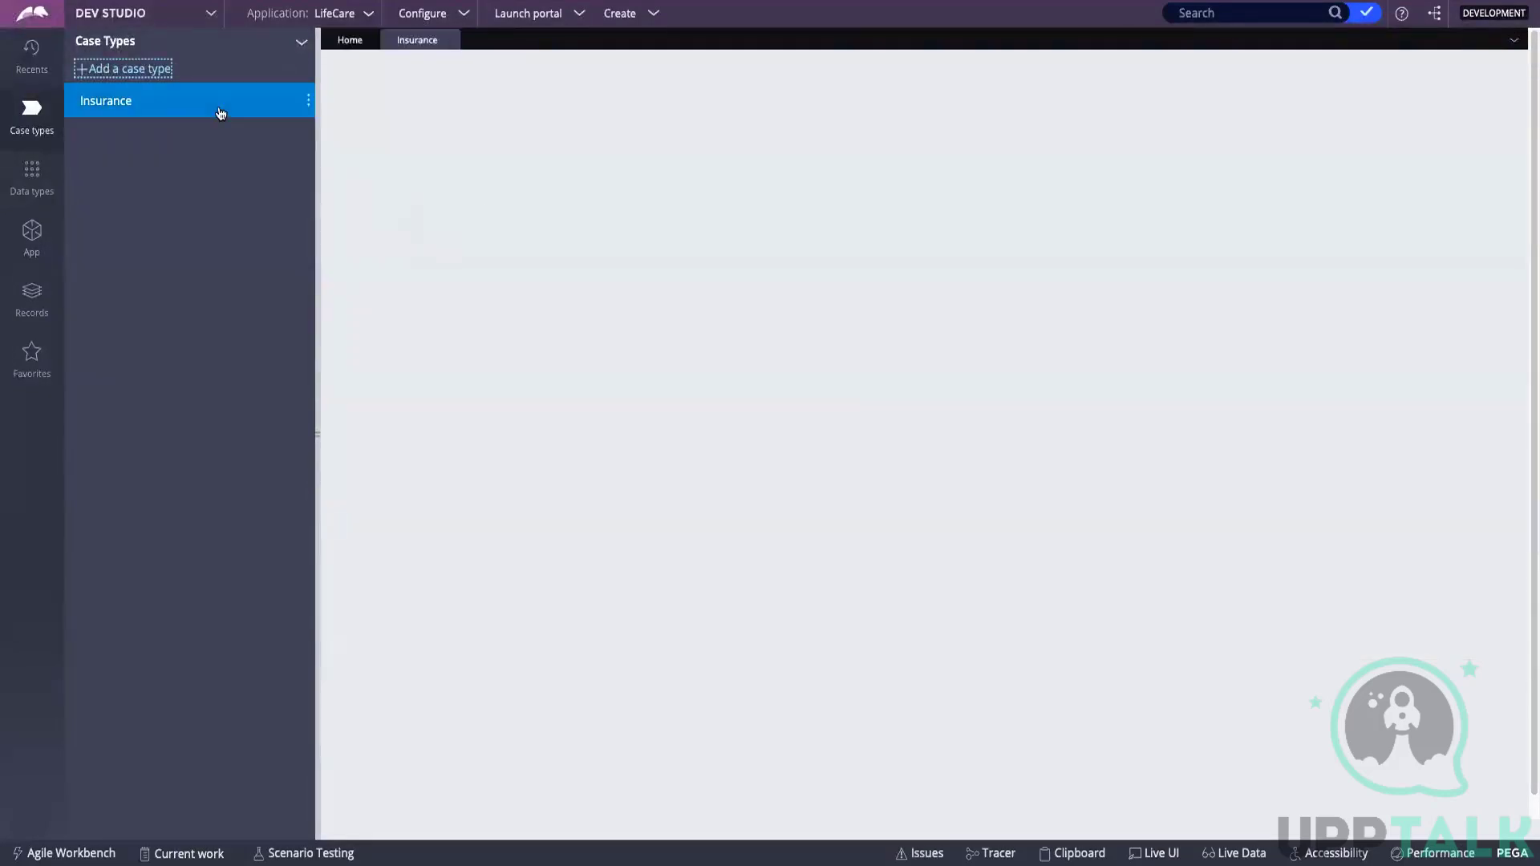
click(221, 113)
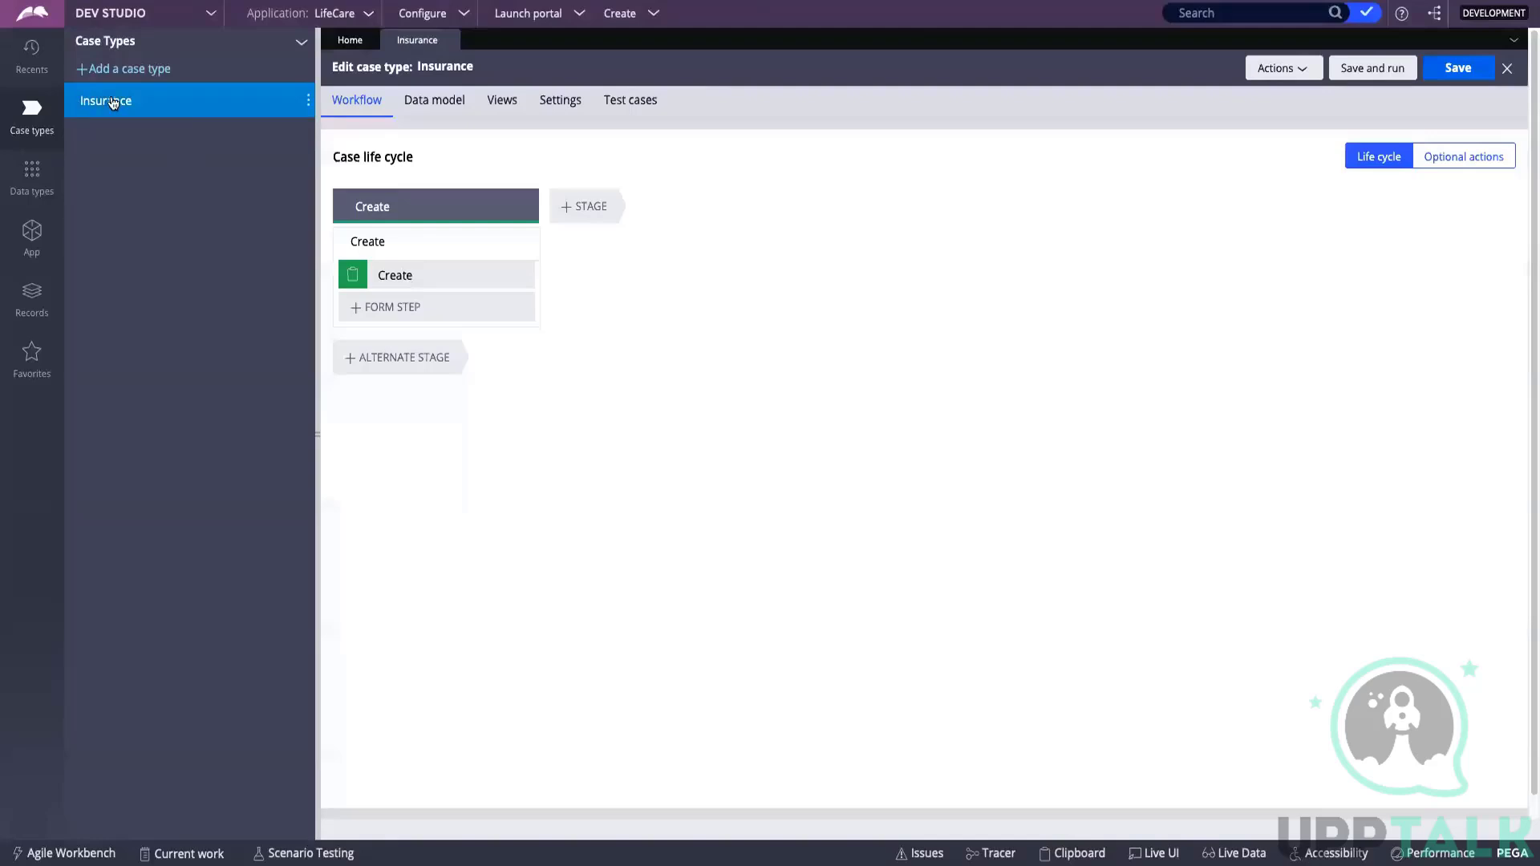
click(1460, 68)
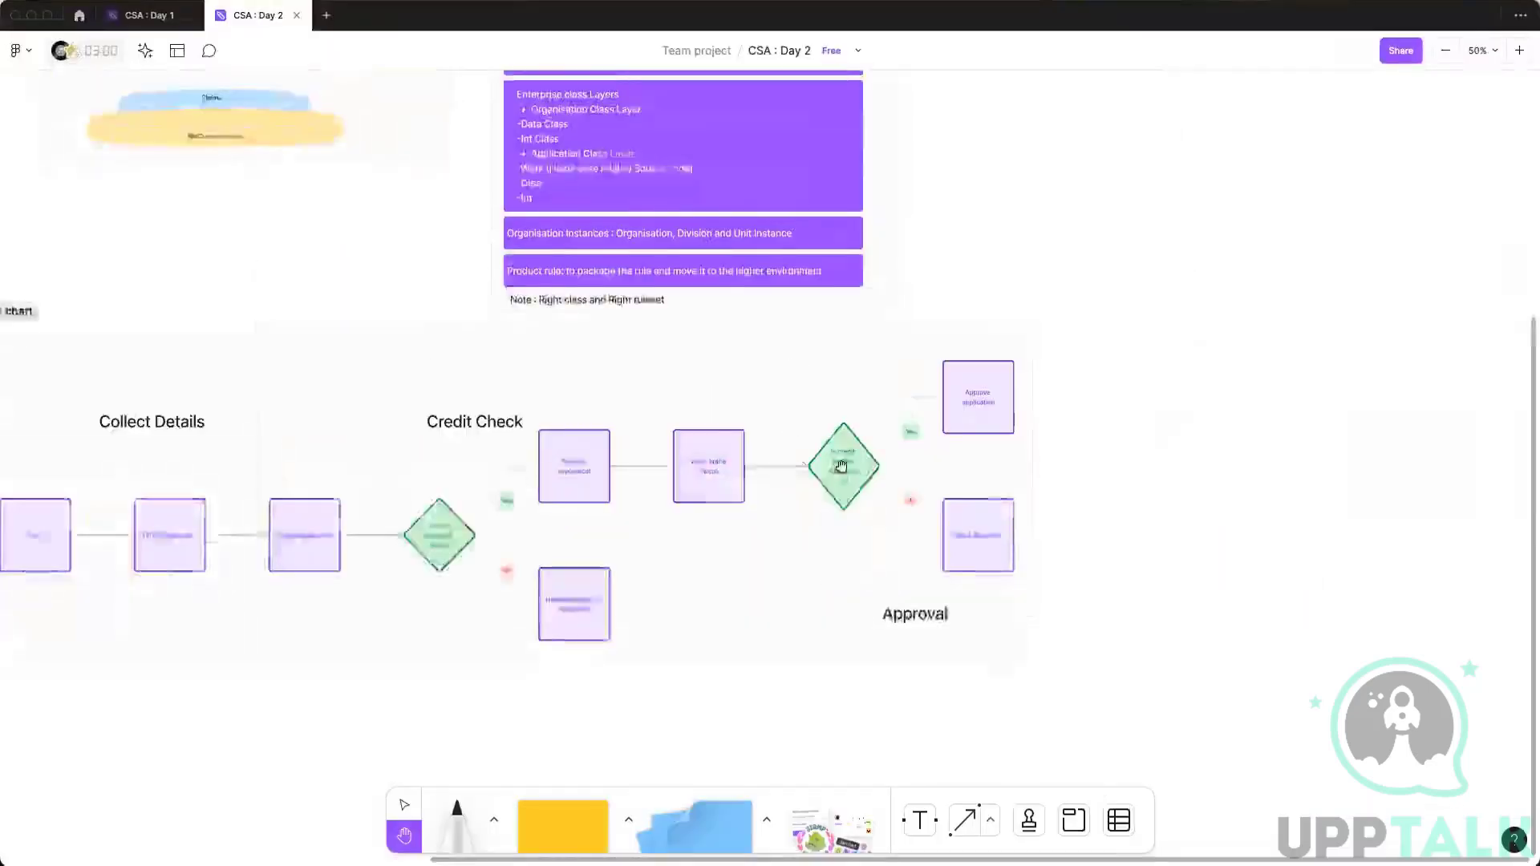
- On the CSA : Day 2 FigJam board, look over the Day 2 topics, the note sections and the flow chart's stages
scroll(814, 167, up, 5)
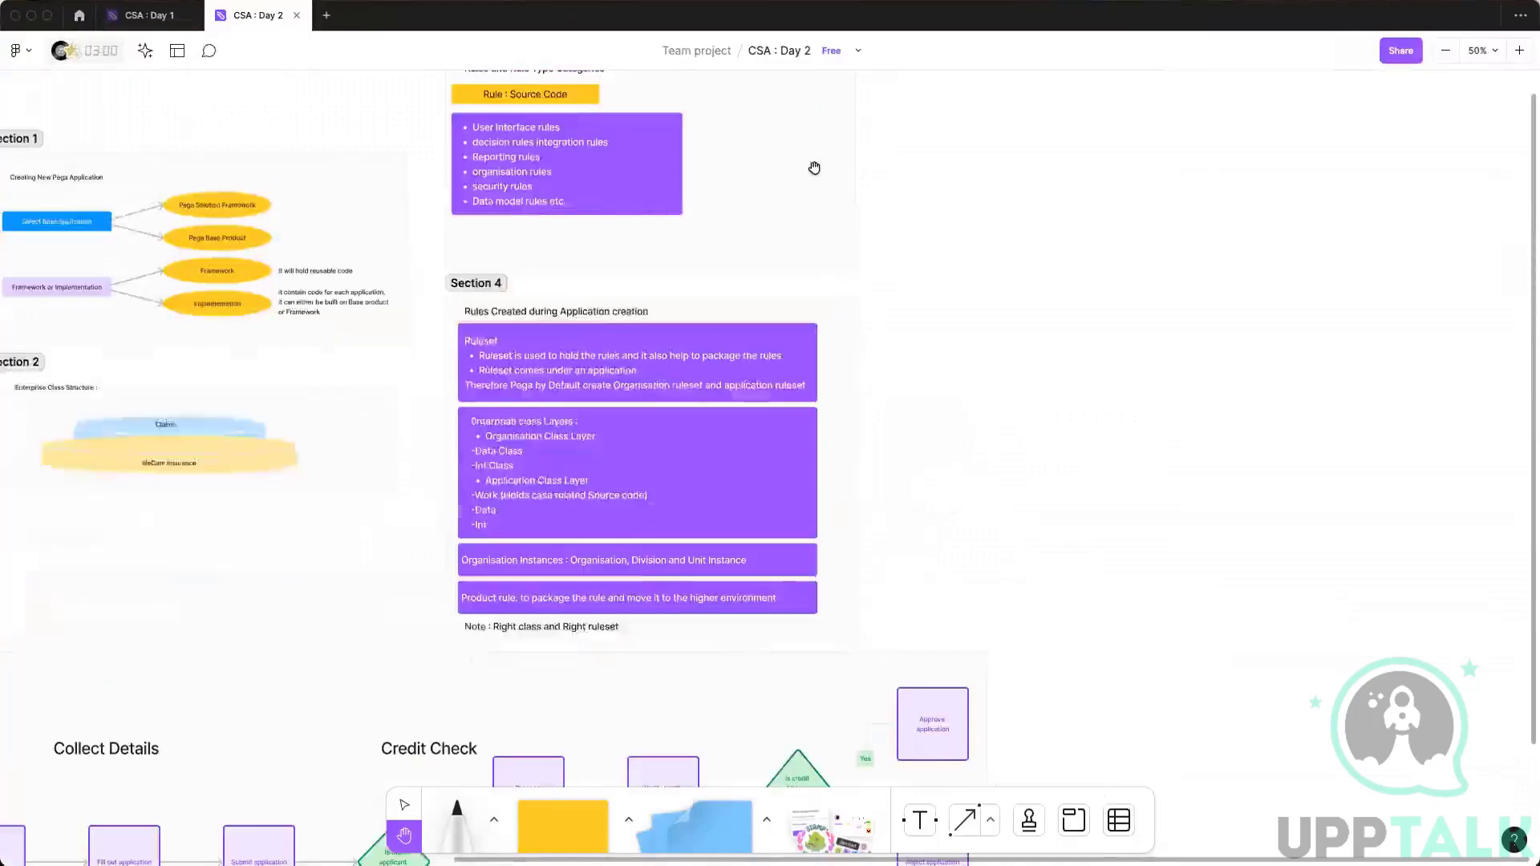
scroll(814, 168, up, 3)
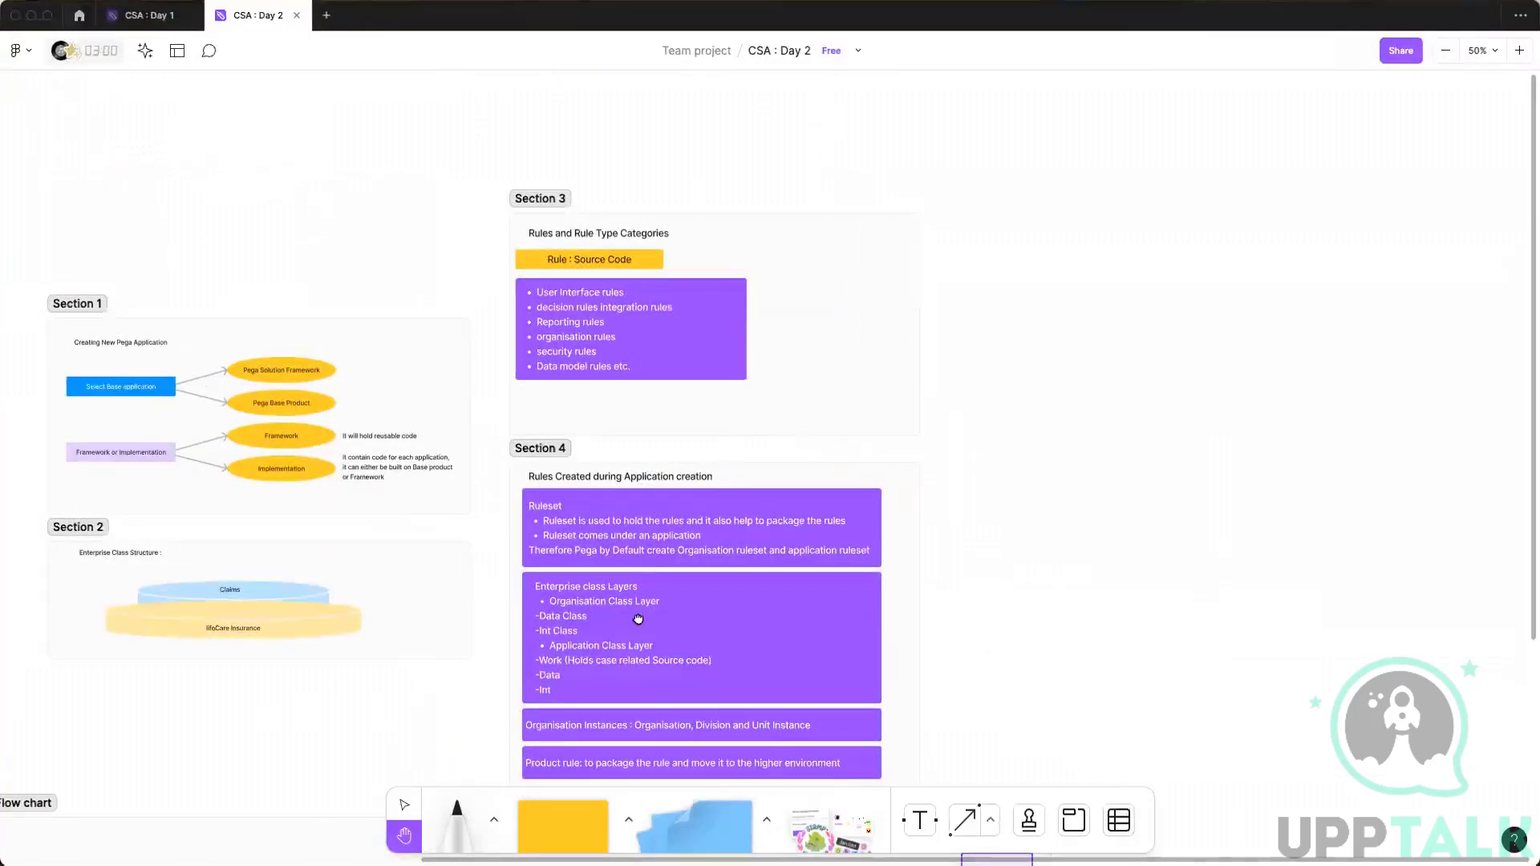
scroll(638, 619, left, 10)
scroll(581, 289, down, 1)
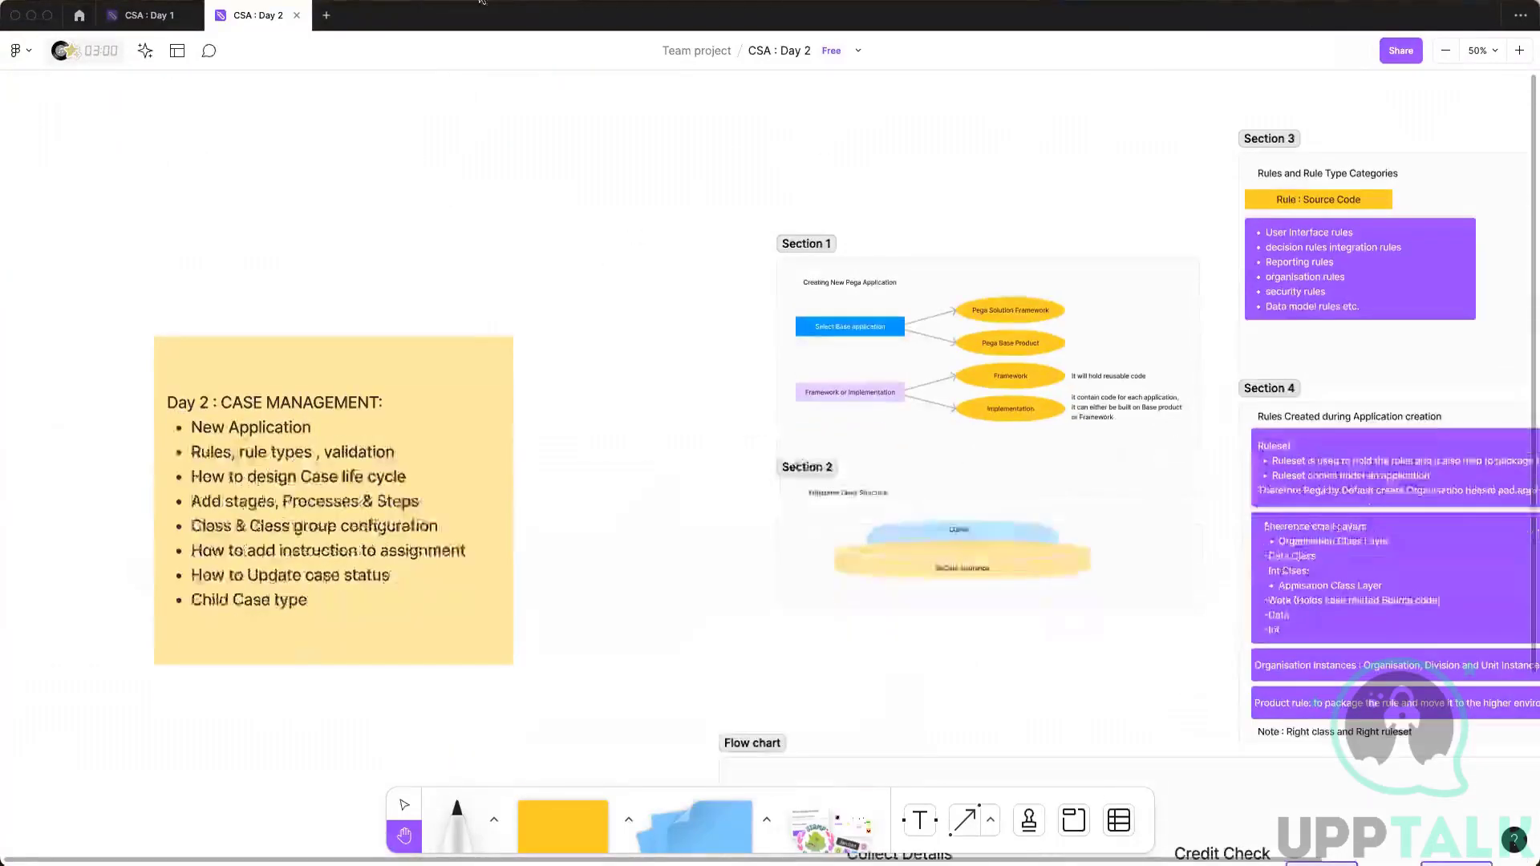
scroll(1124, 114, down, 5)
scroll(1124, 113, right, 10)
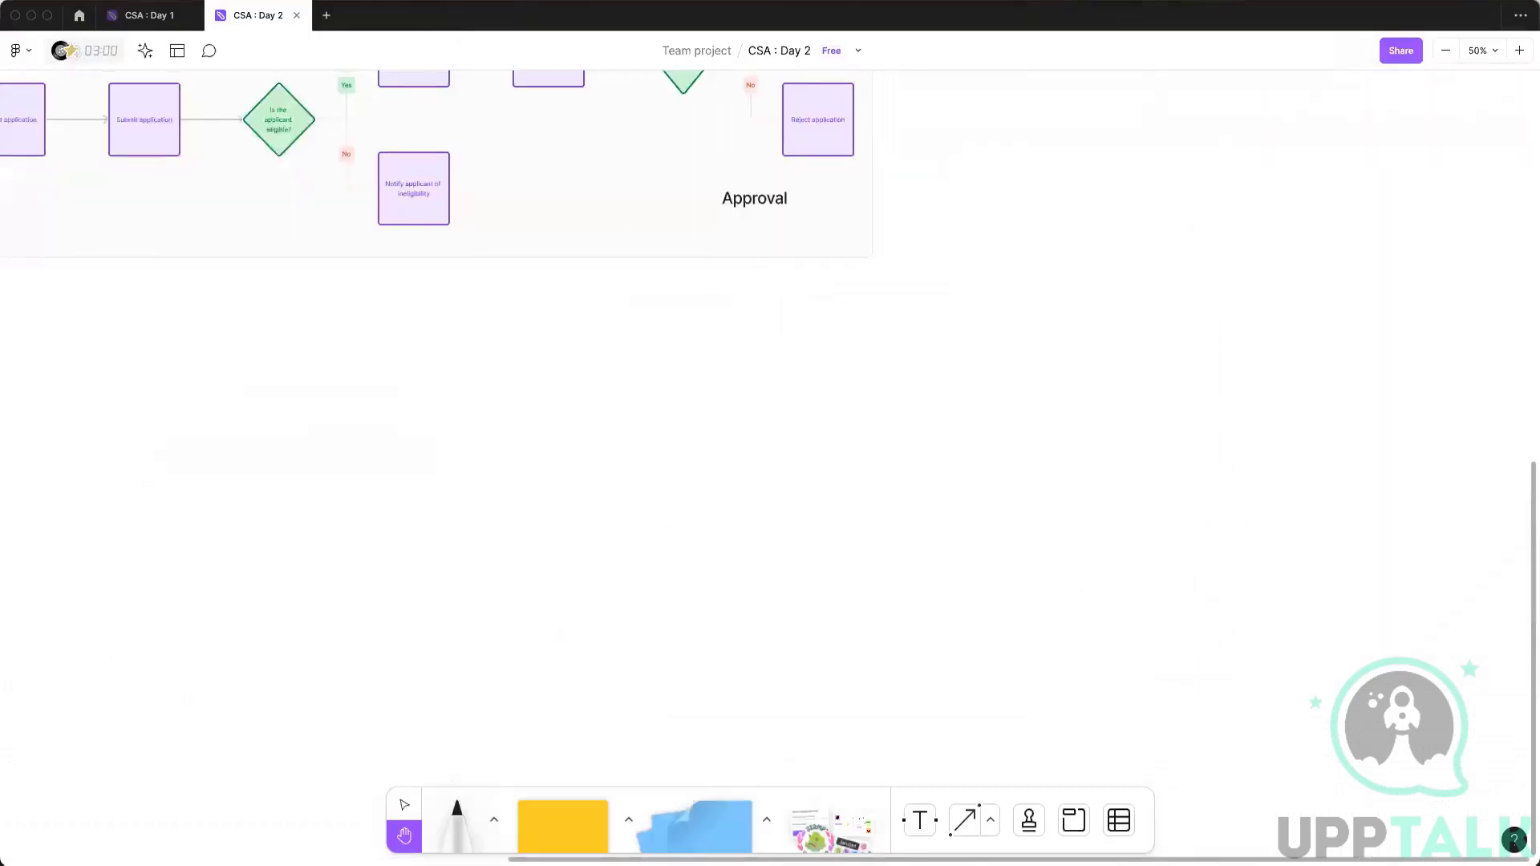
scroll(770, 433, up, 3)
scroll(770, 433, right, 2)
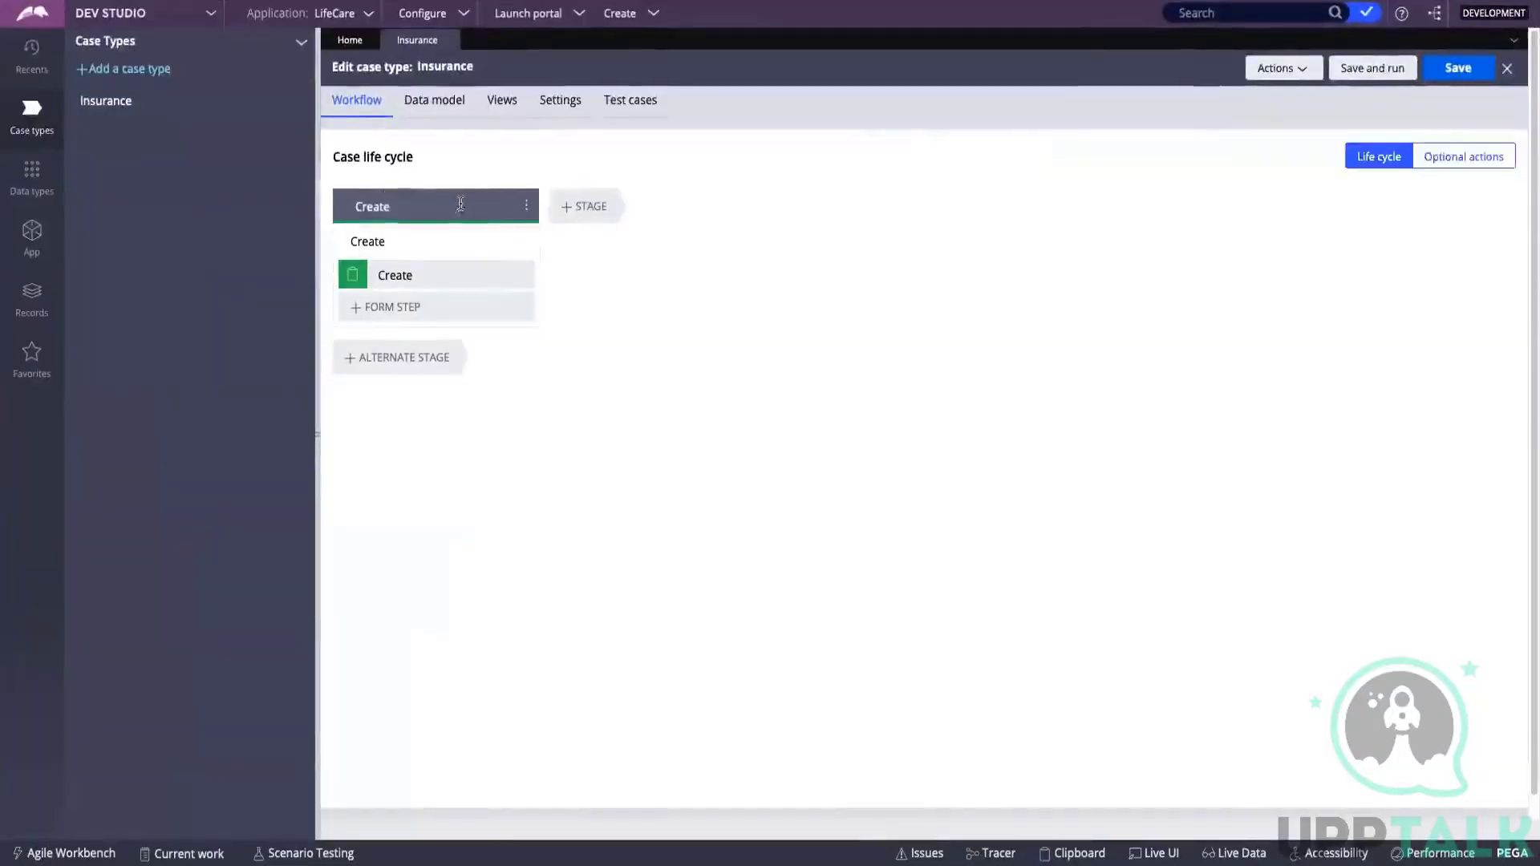
- Back in Pega Dev Studio, add two unnamed stages after the Create stage in the Insurance case life cycle
click(480, 209)
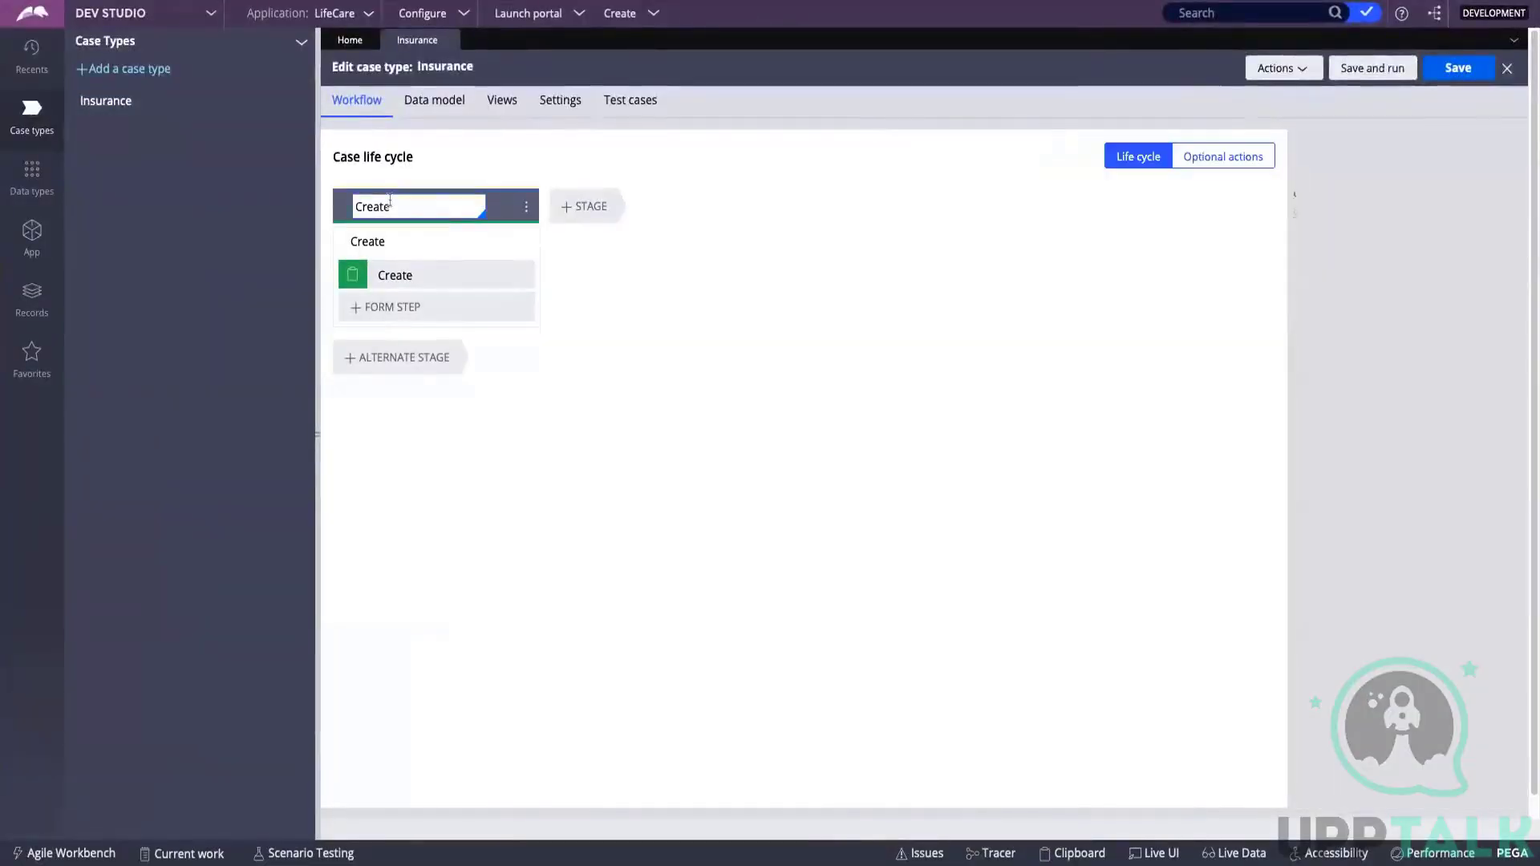
click(575, 209)
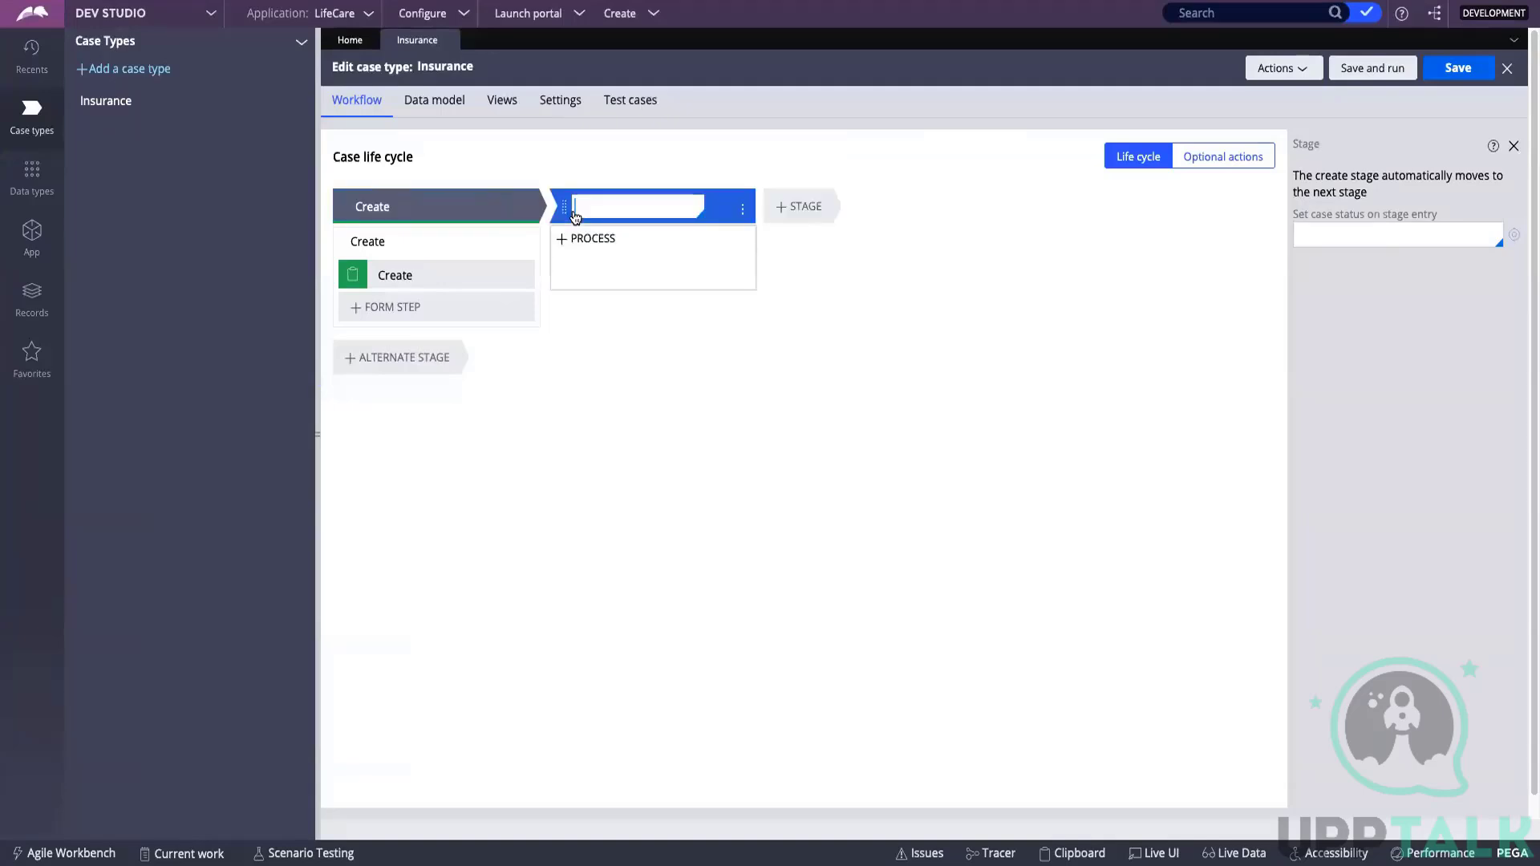
click(789, 215)
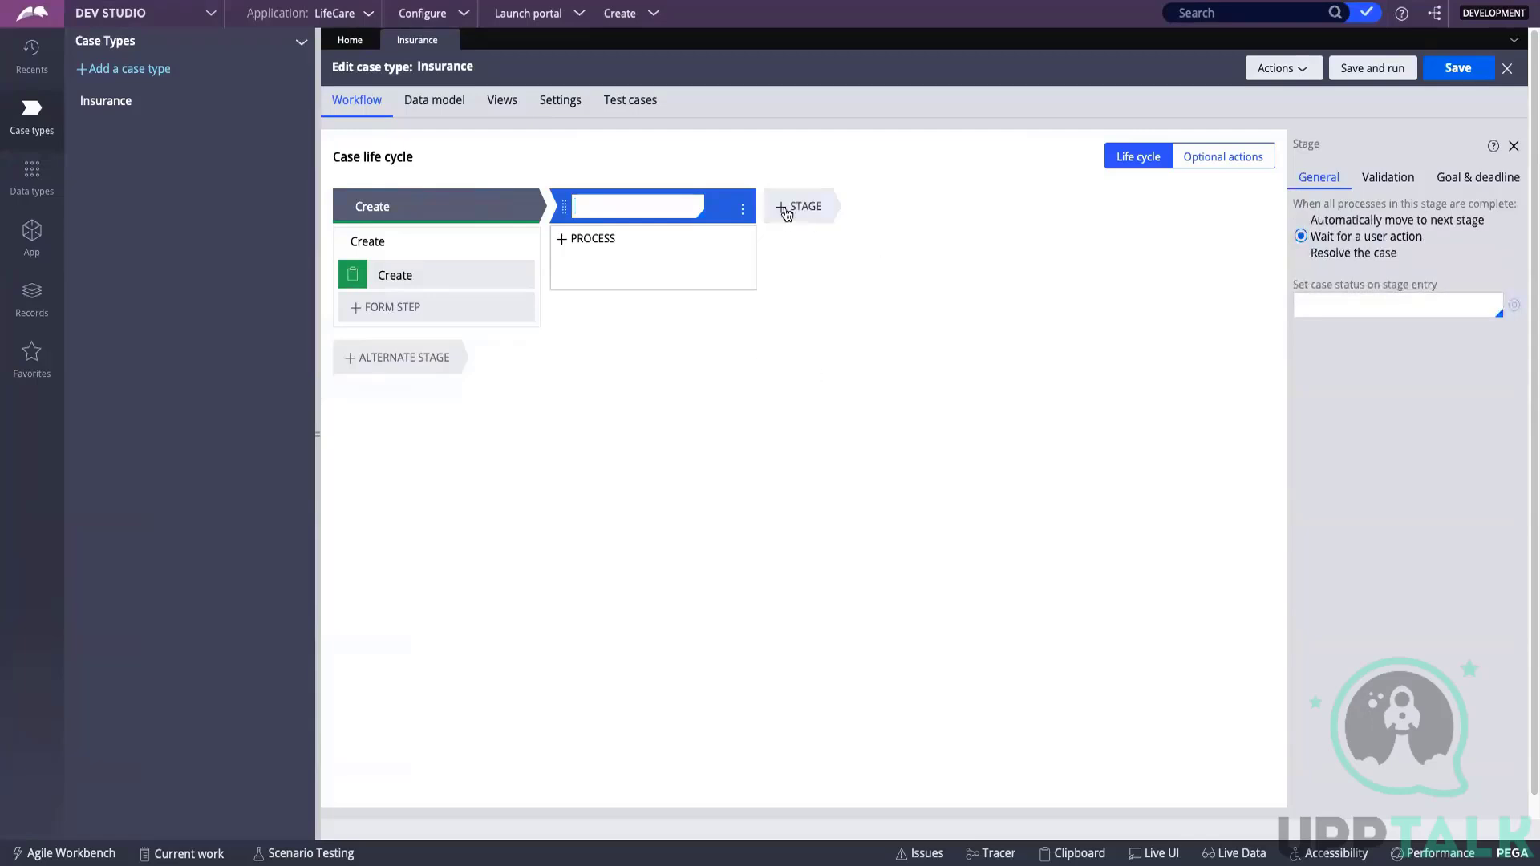
click(786, 210)
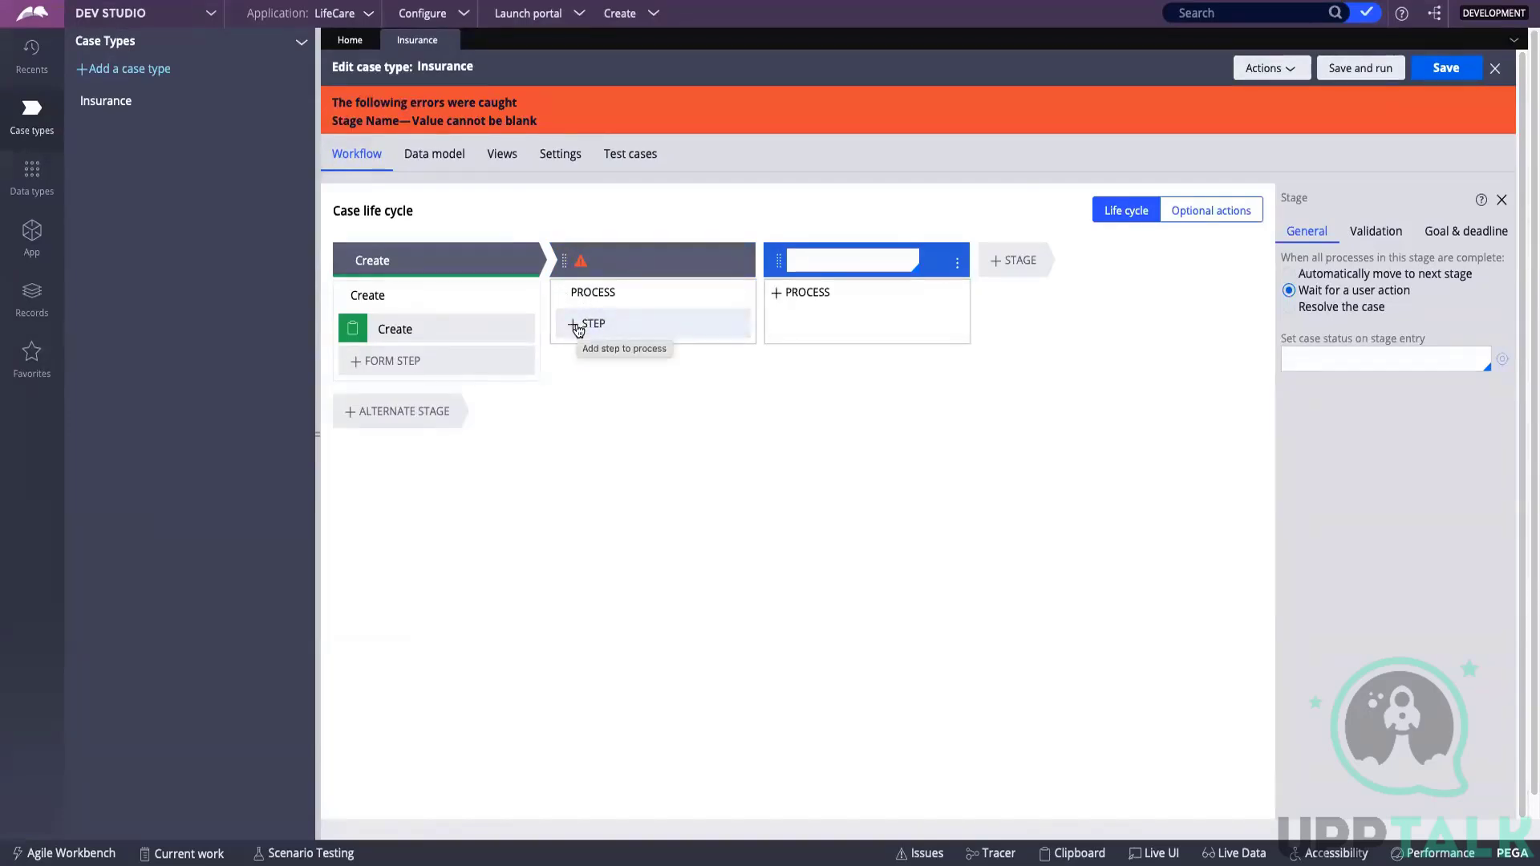
- Rename the Create stage of the Insurance case life cycle to Collect Details
click(395, 259)
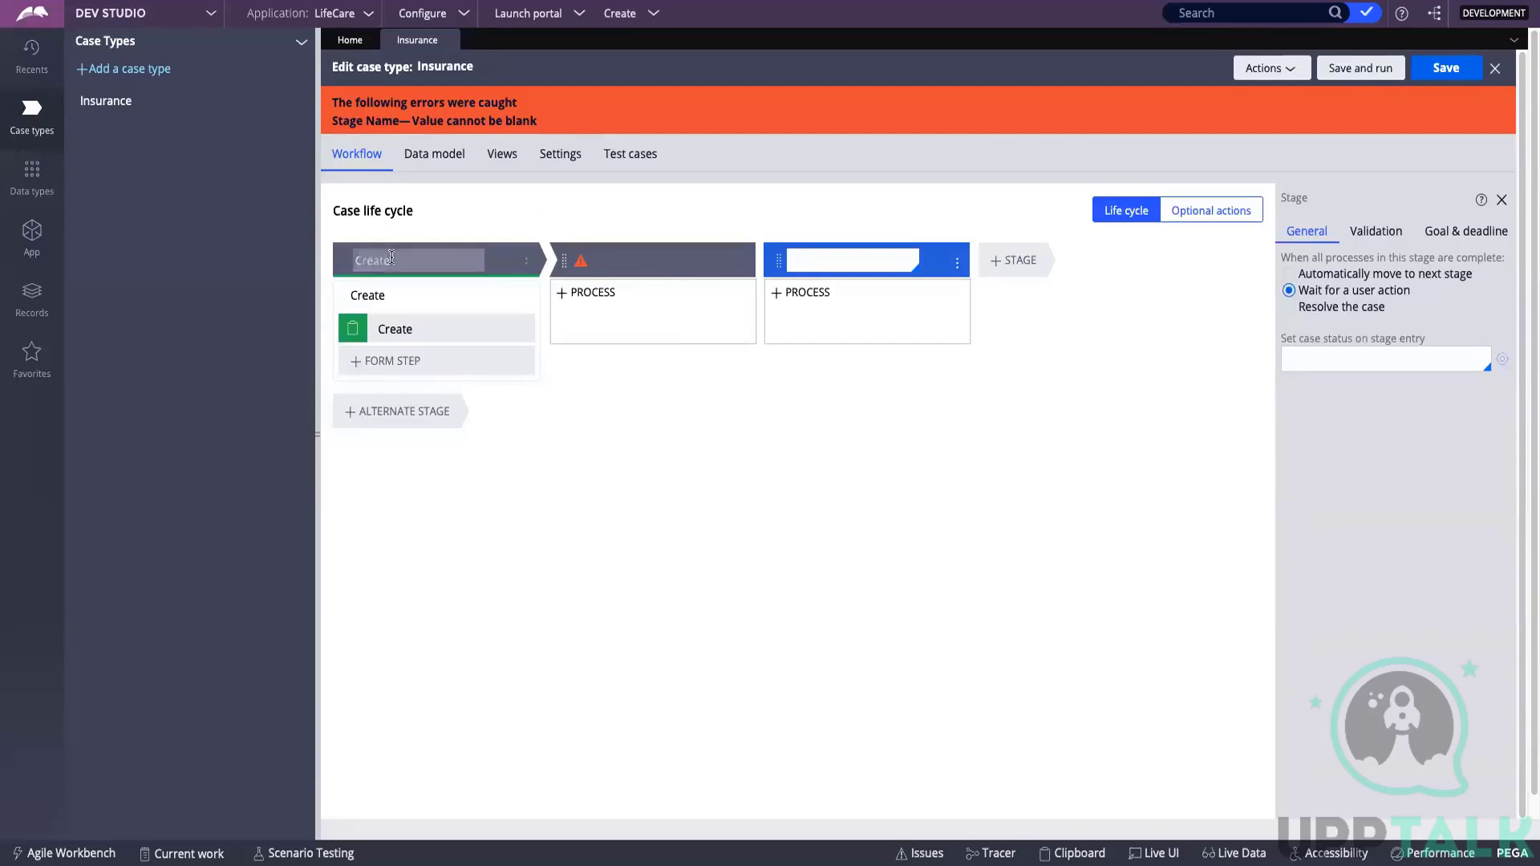
click(374, 256)
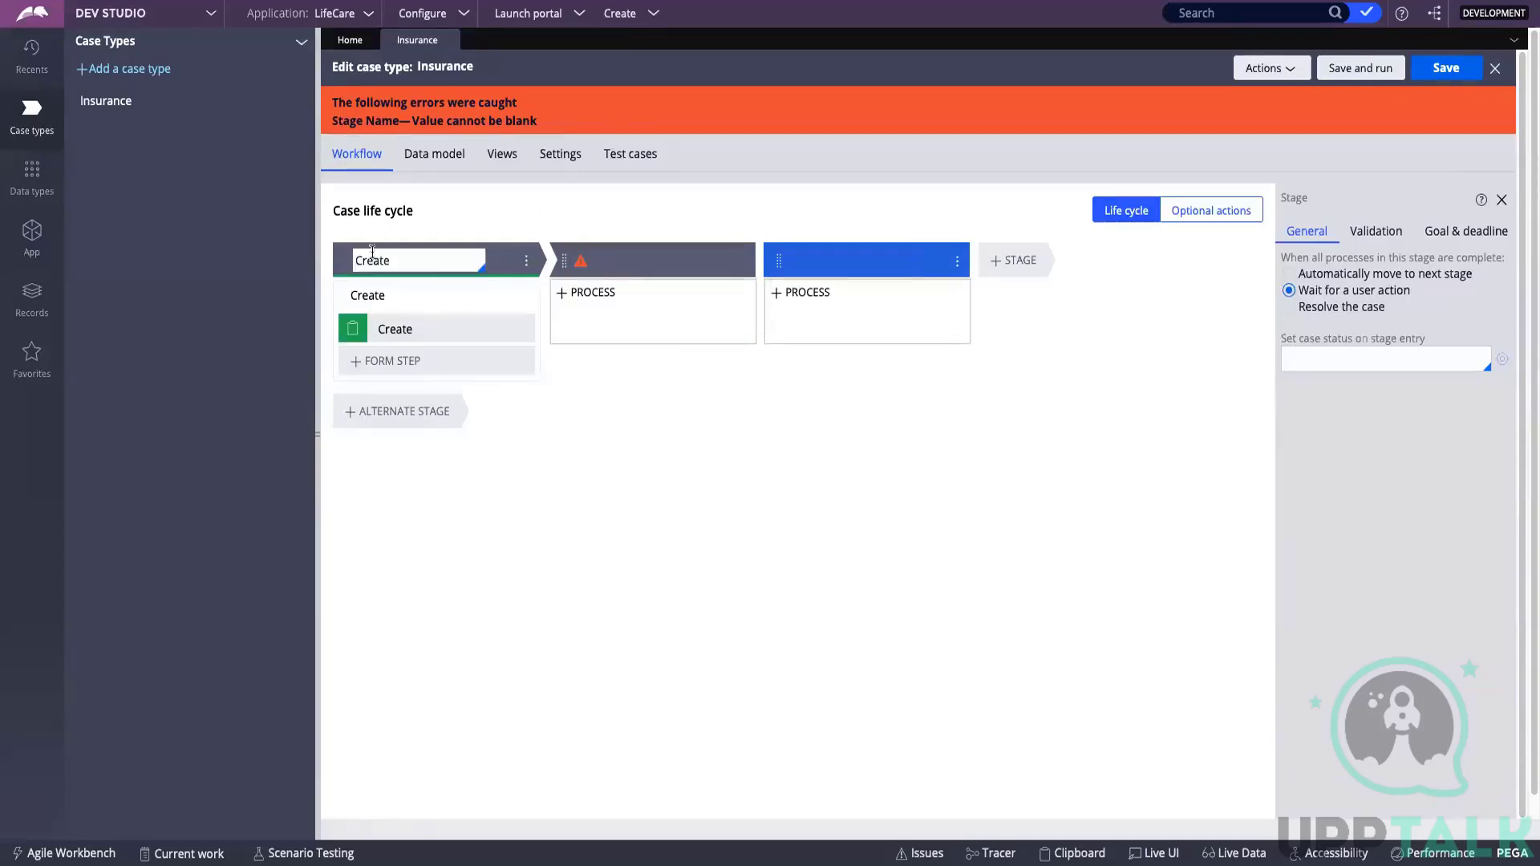
click(401, 349)
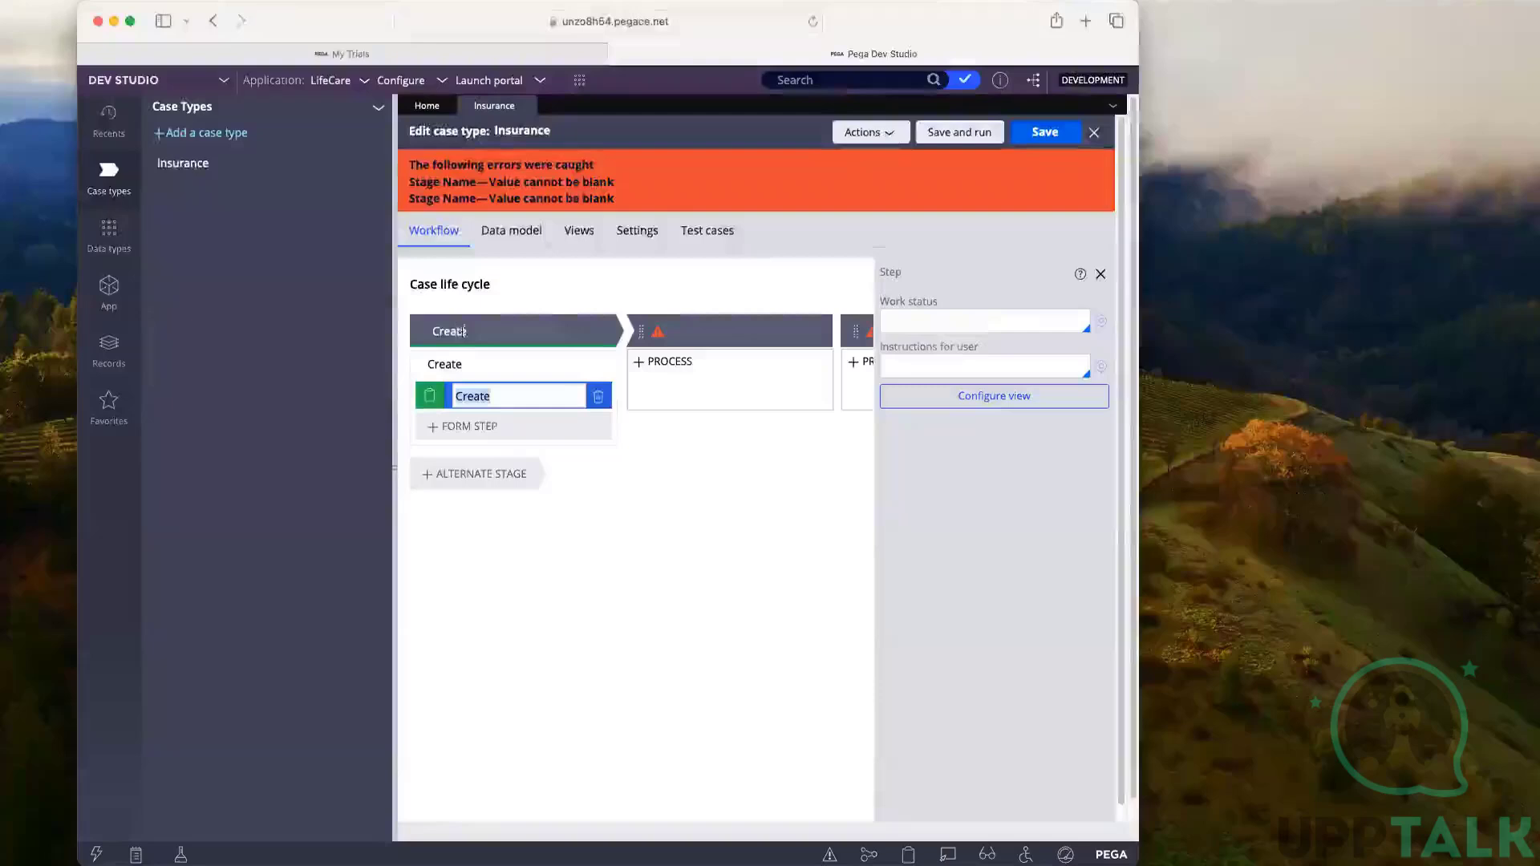
click(461, 332)
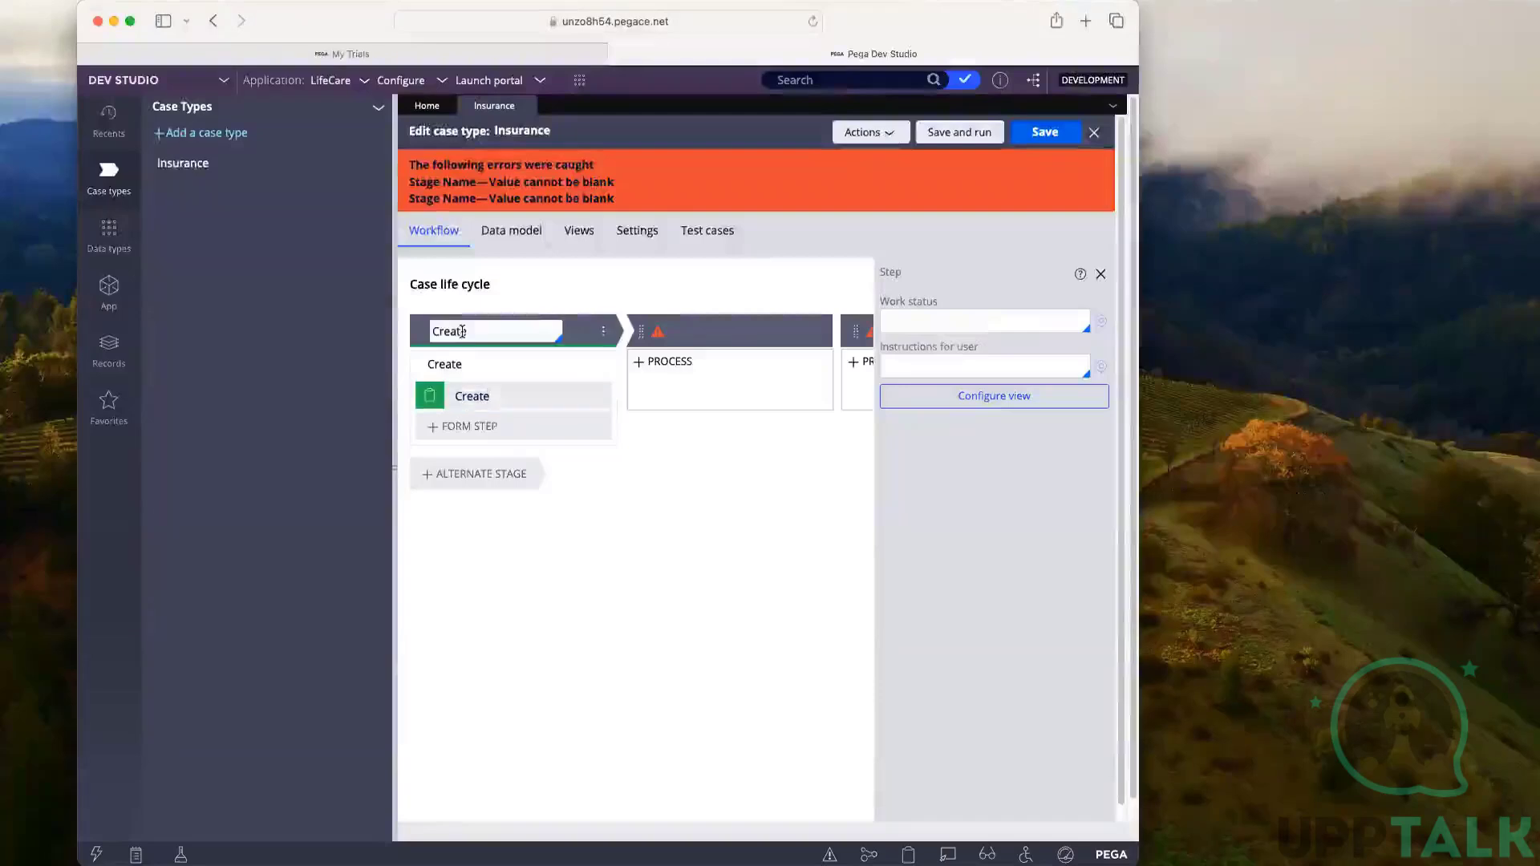
key(BackSpace)
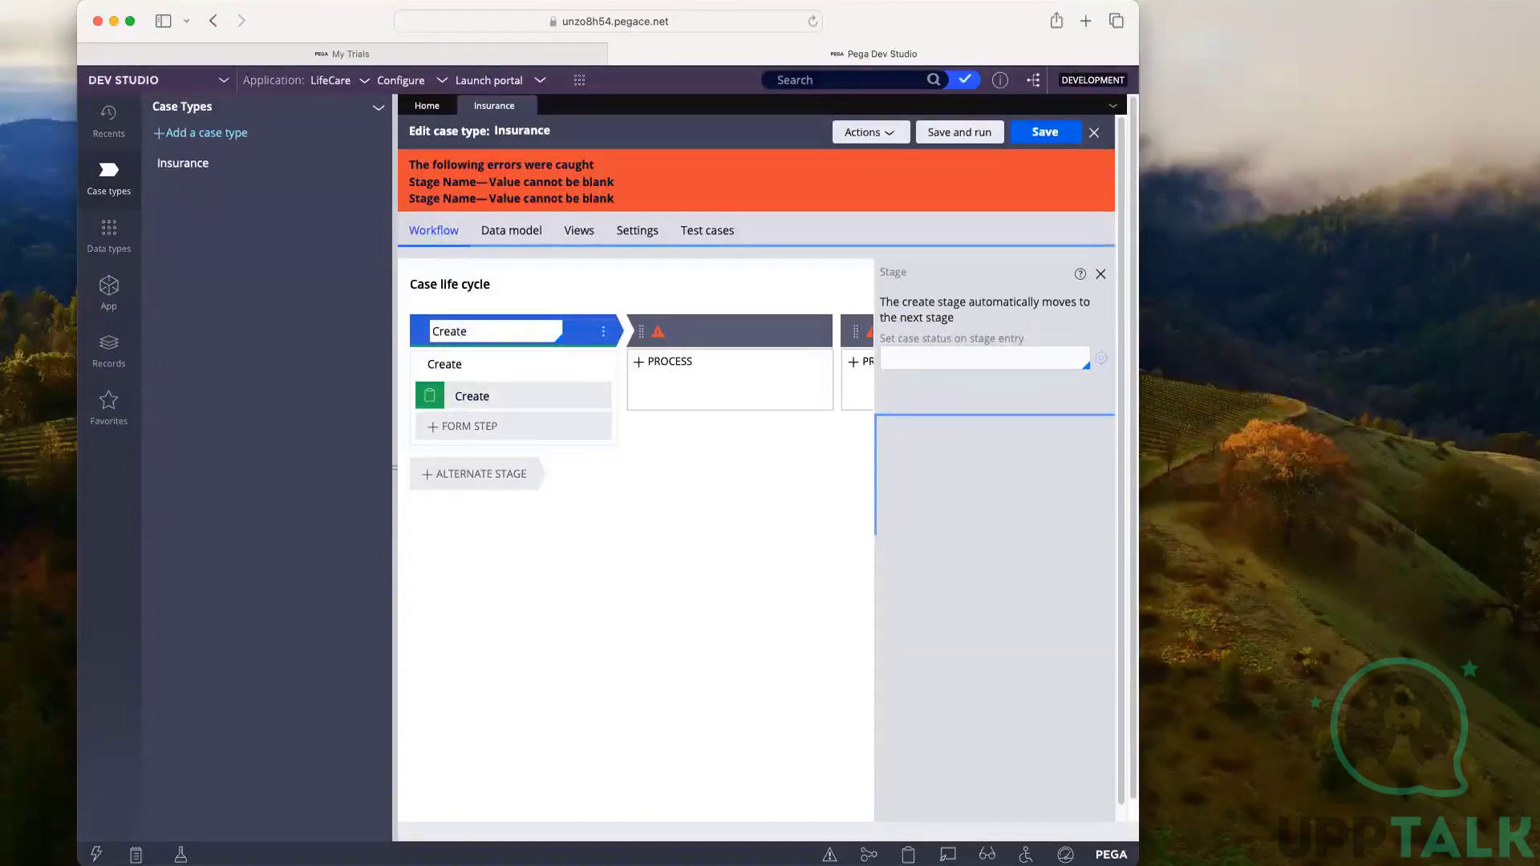
key(BackSpace)
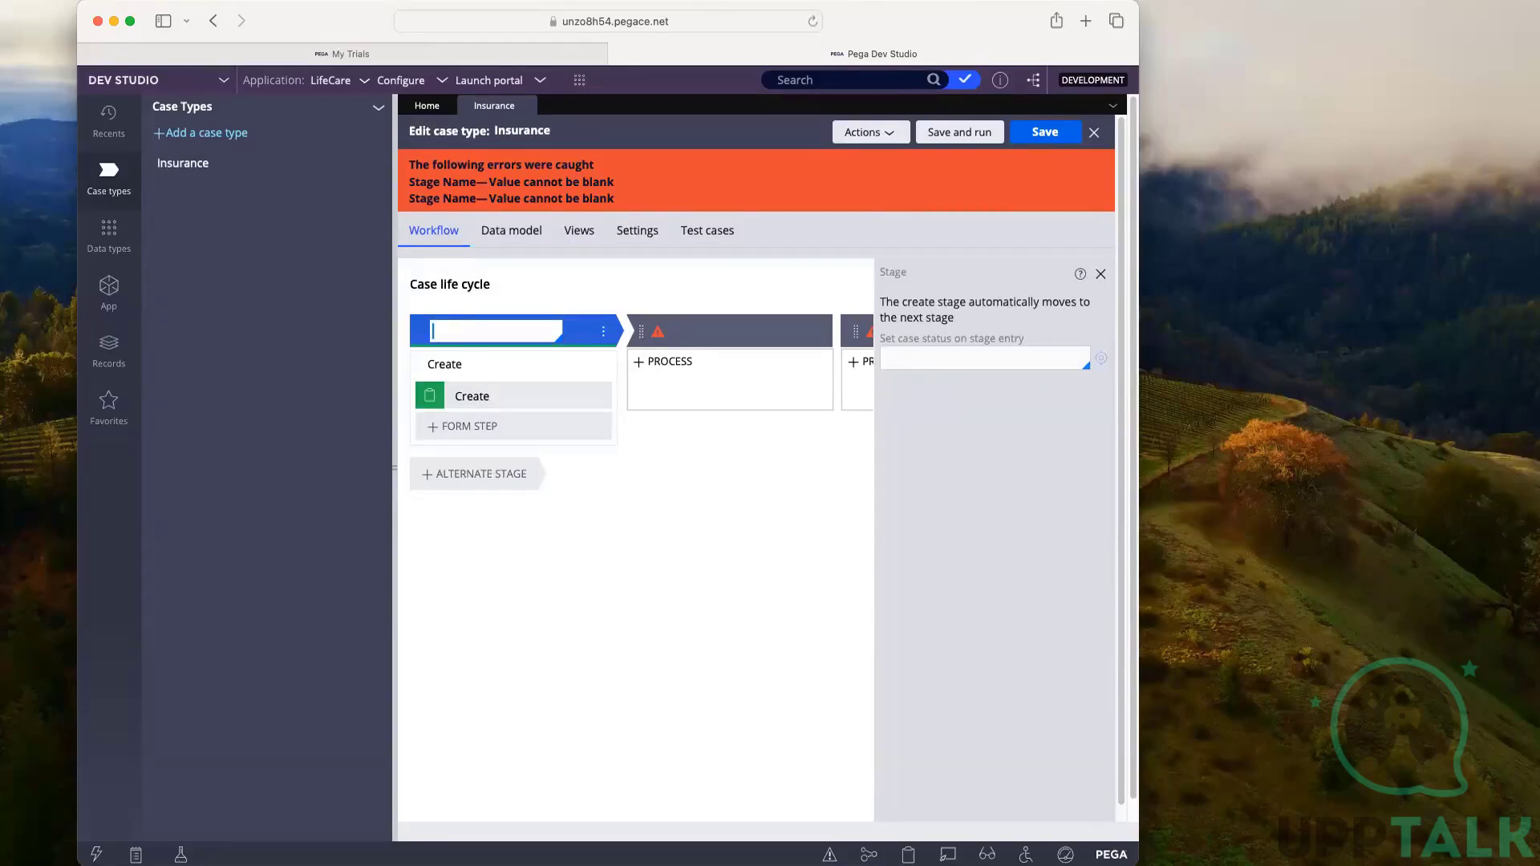
text(Collect Deta)
text(ils)
- Name the second stage of the Insurance case life cycle Credit Check
mouse_move(741, 362)
click(699, 332)
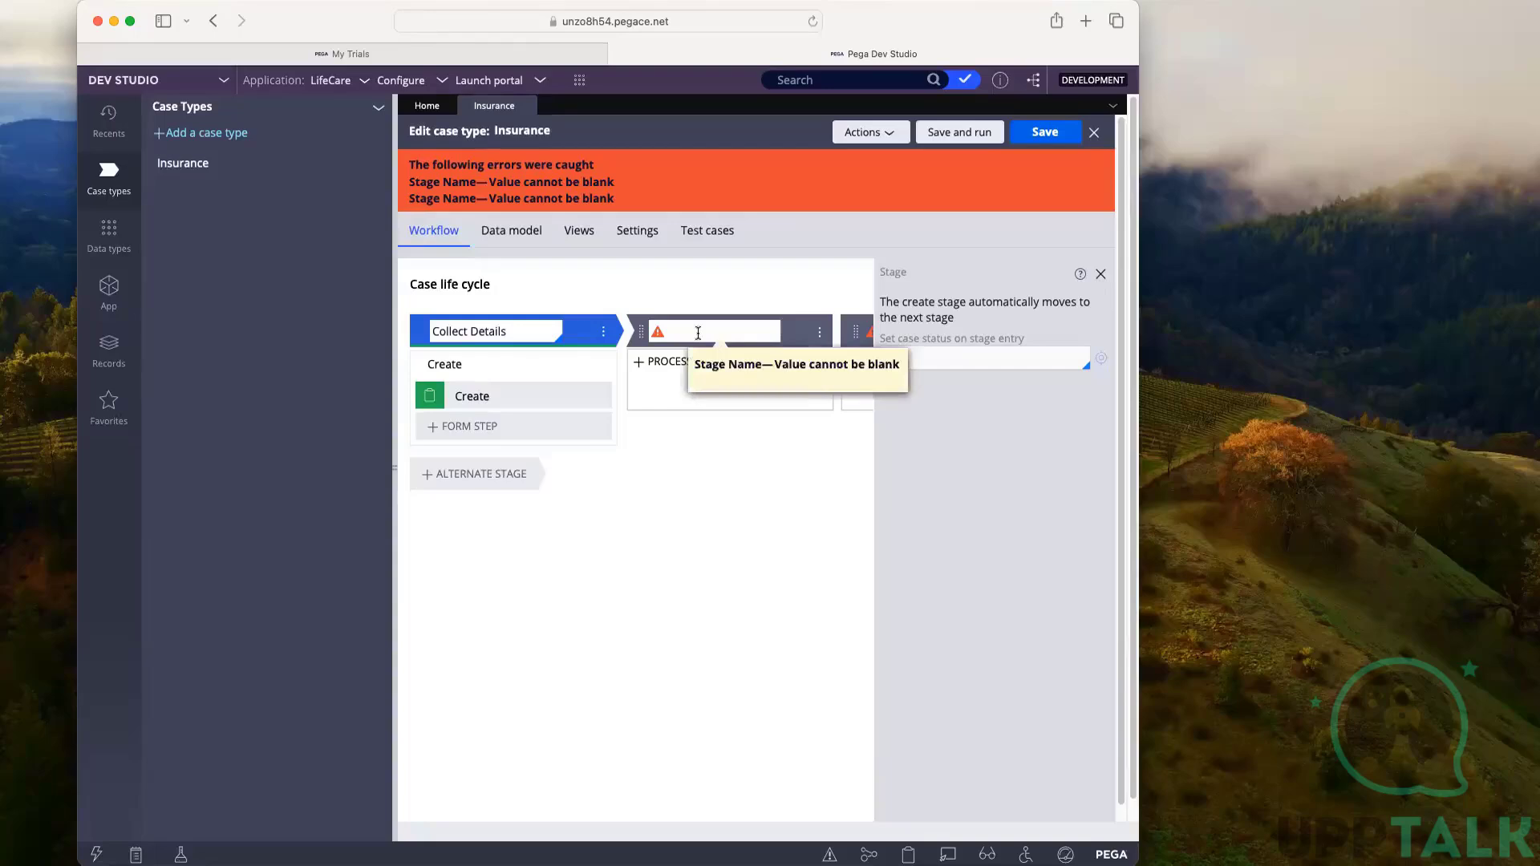
text(Credit Check)
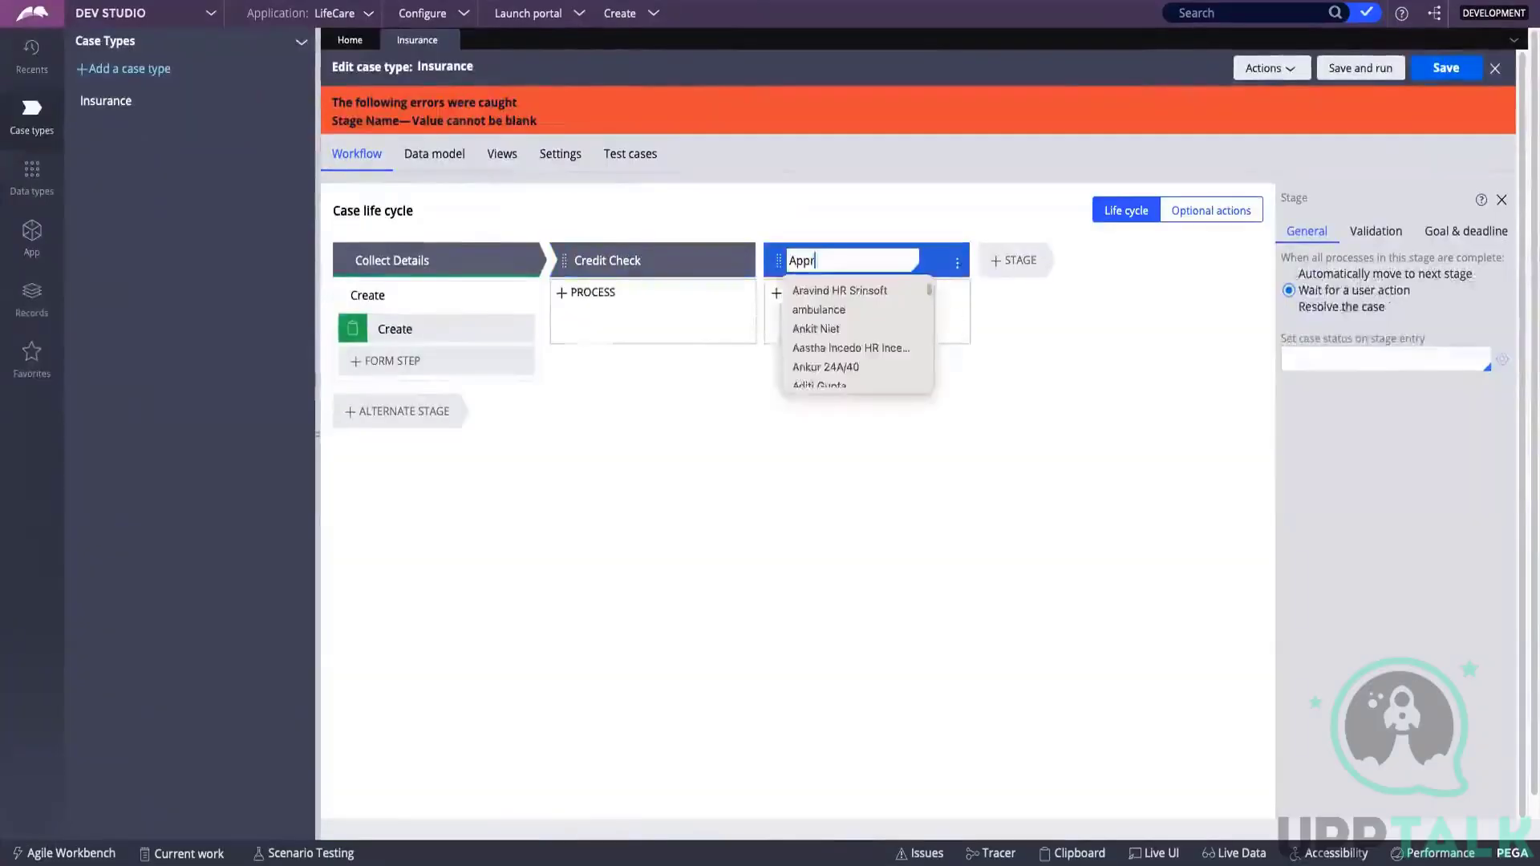
- Name the third stage of the Insurance case life cycle Approval
text(val)
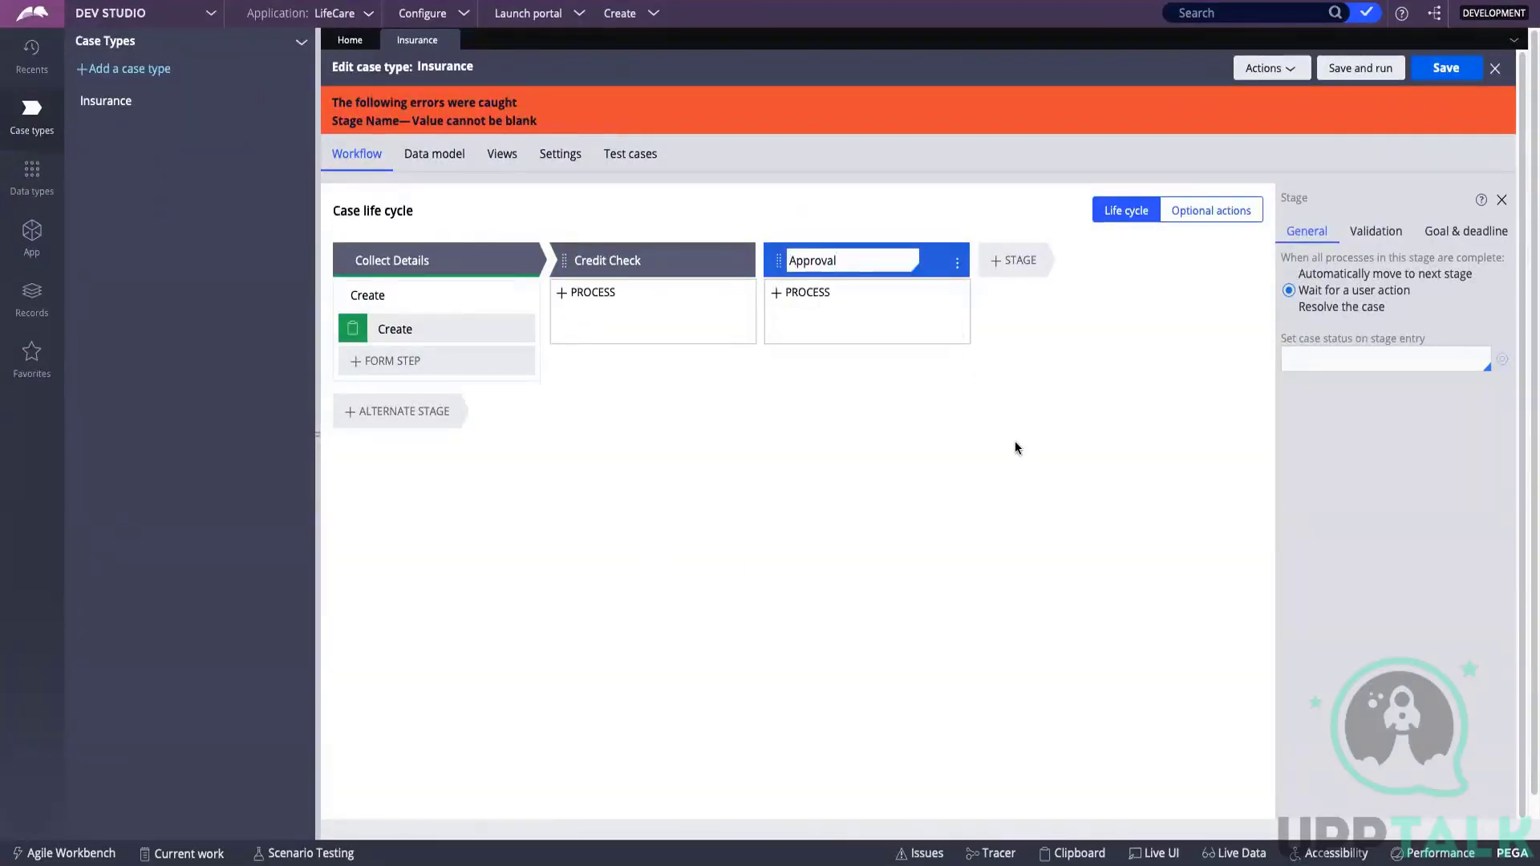
key(ctrl+a)
- Rename the Create process in the Collect Details stage to Enter Personal Details
mouse_move(381, 298)
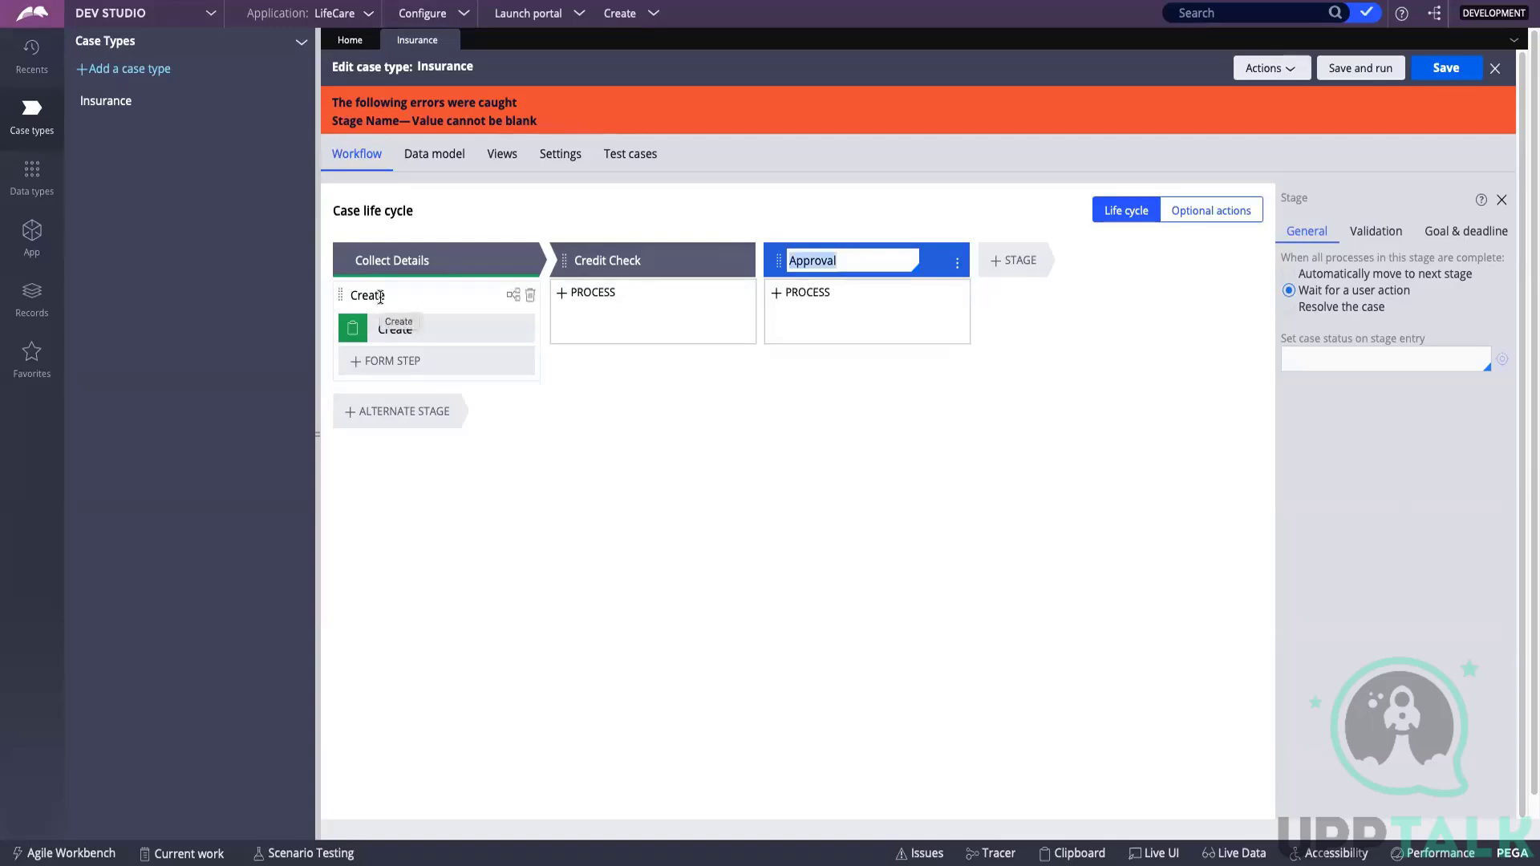
click(381, 297)
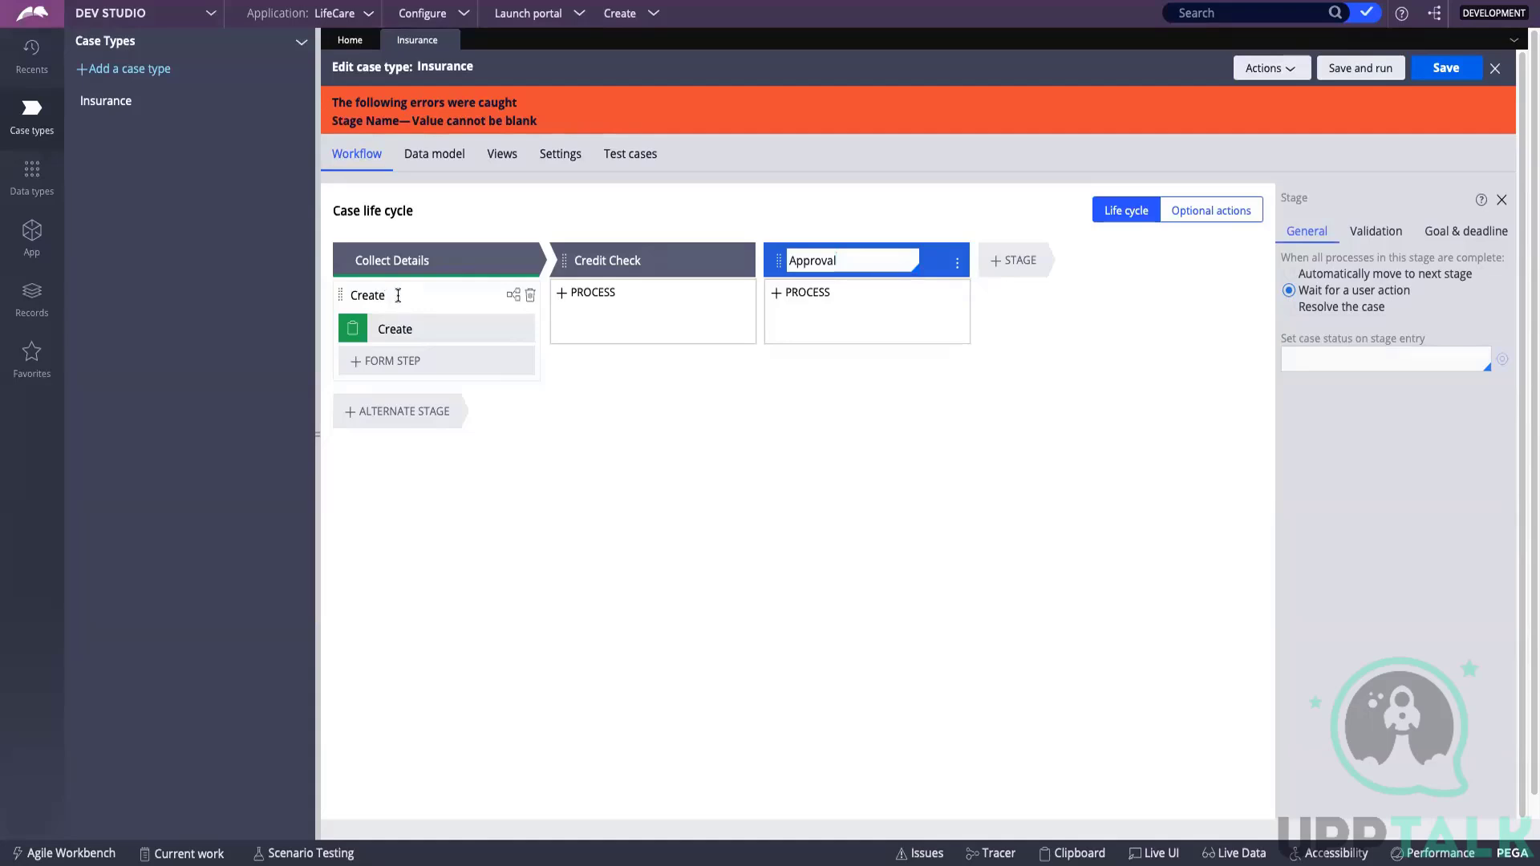
click(398, 296)
double_click(377, 296)
text(E)
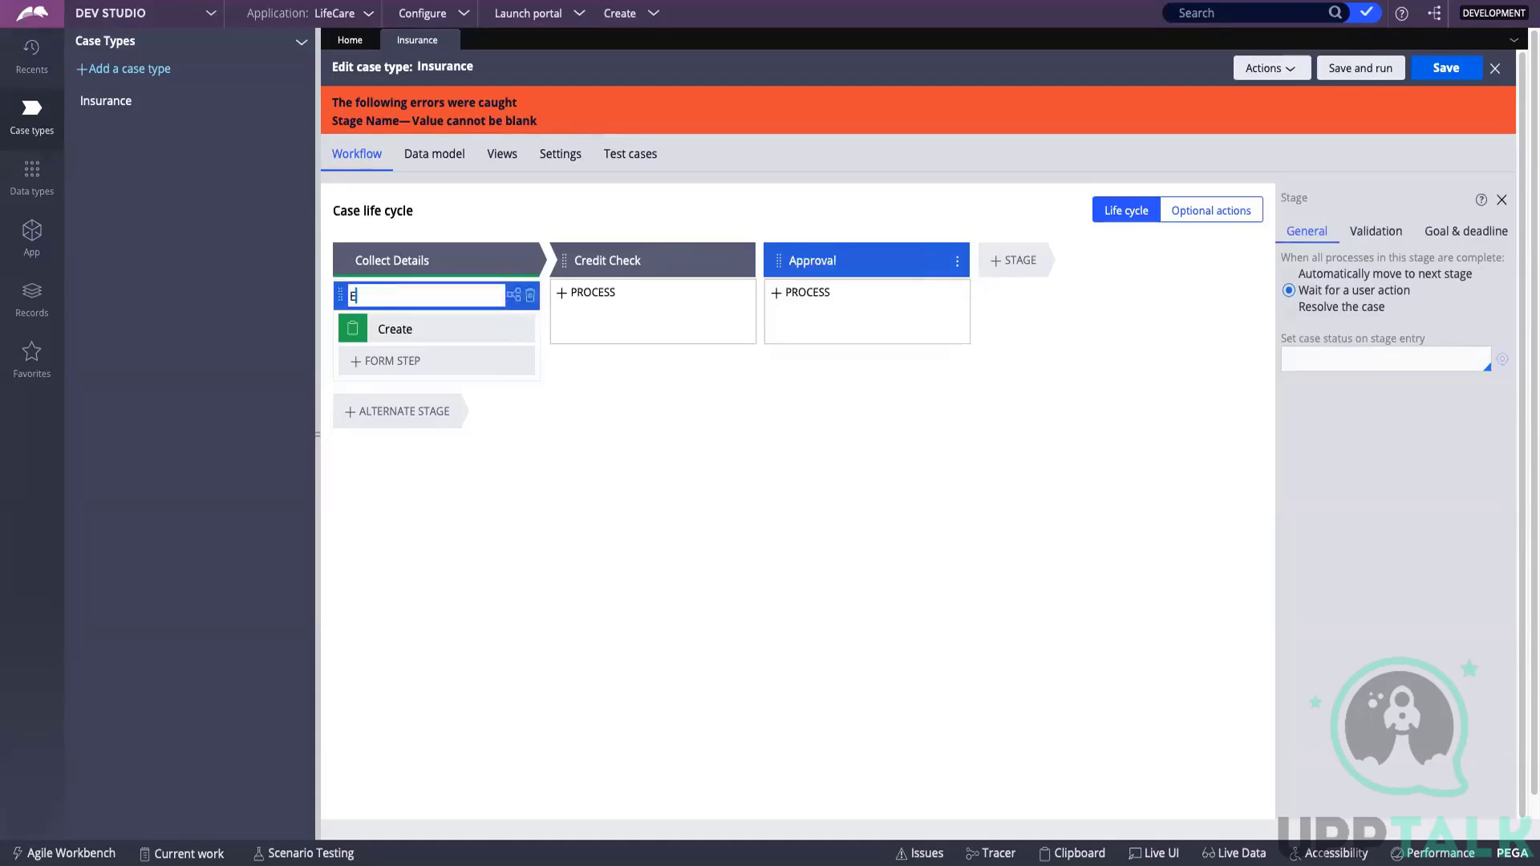
text(Nter)
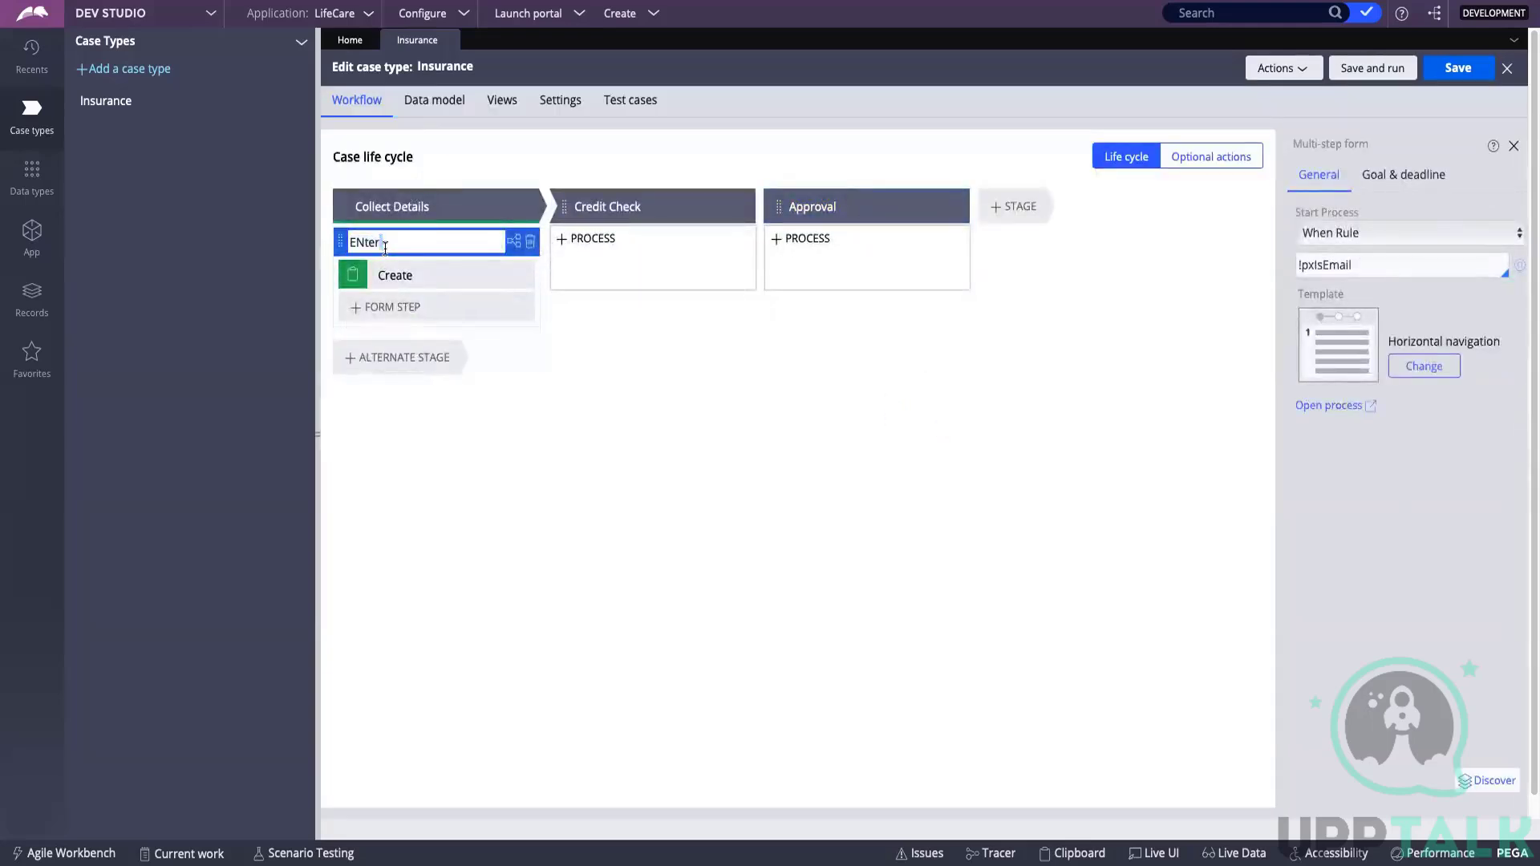
double_click(385, 248)
text(Enter Personal Details)
key(Return)
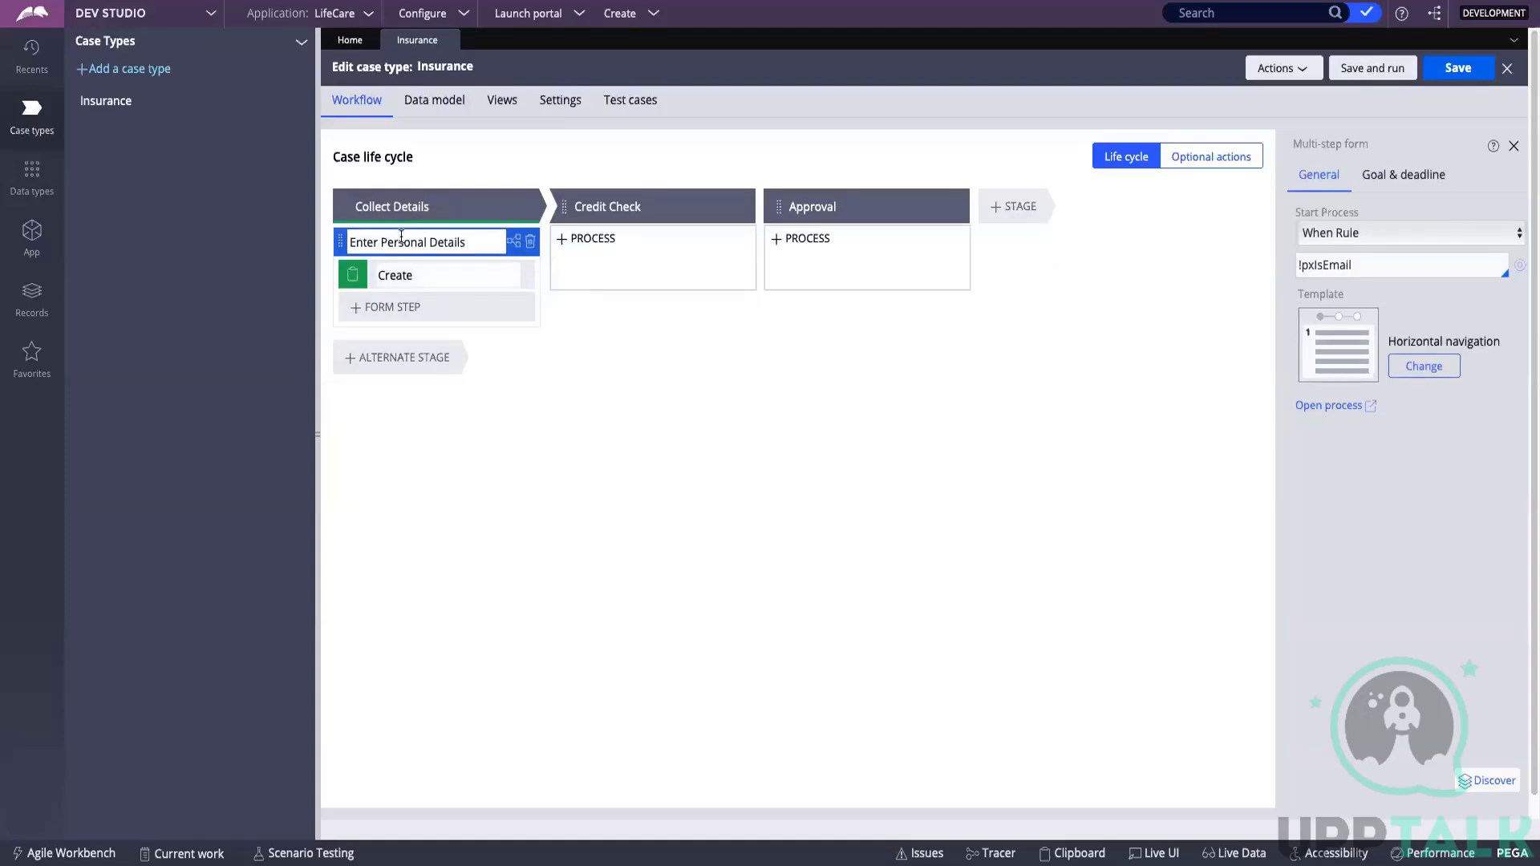
key(Return)
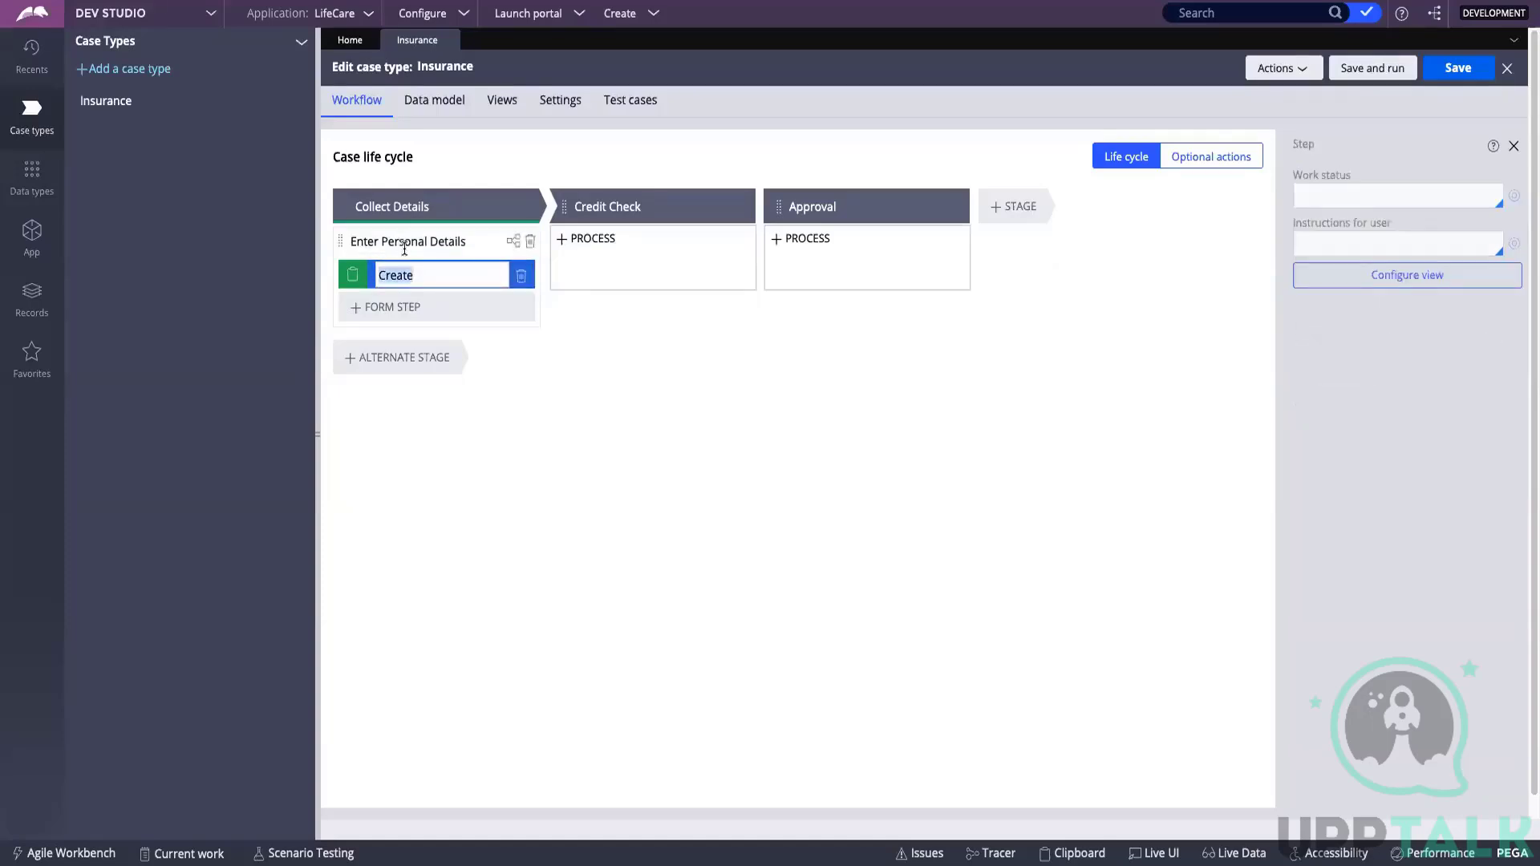
- Rename the process in the Collect Details stage to Enter Details
click(401, 242)
double_click(403, 243)
triple_click(402, 243)
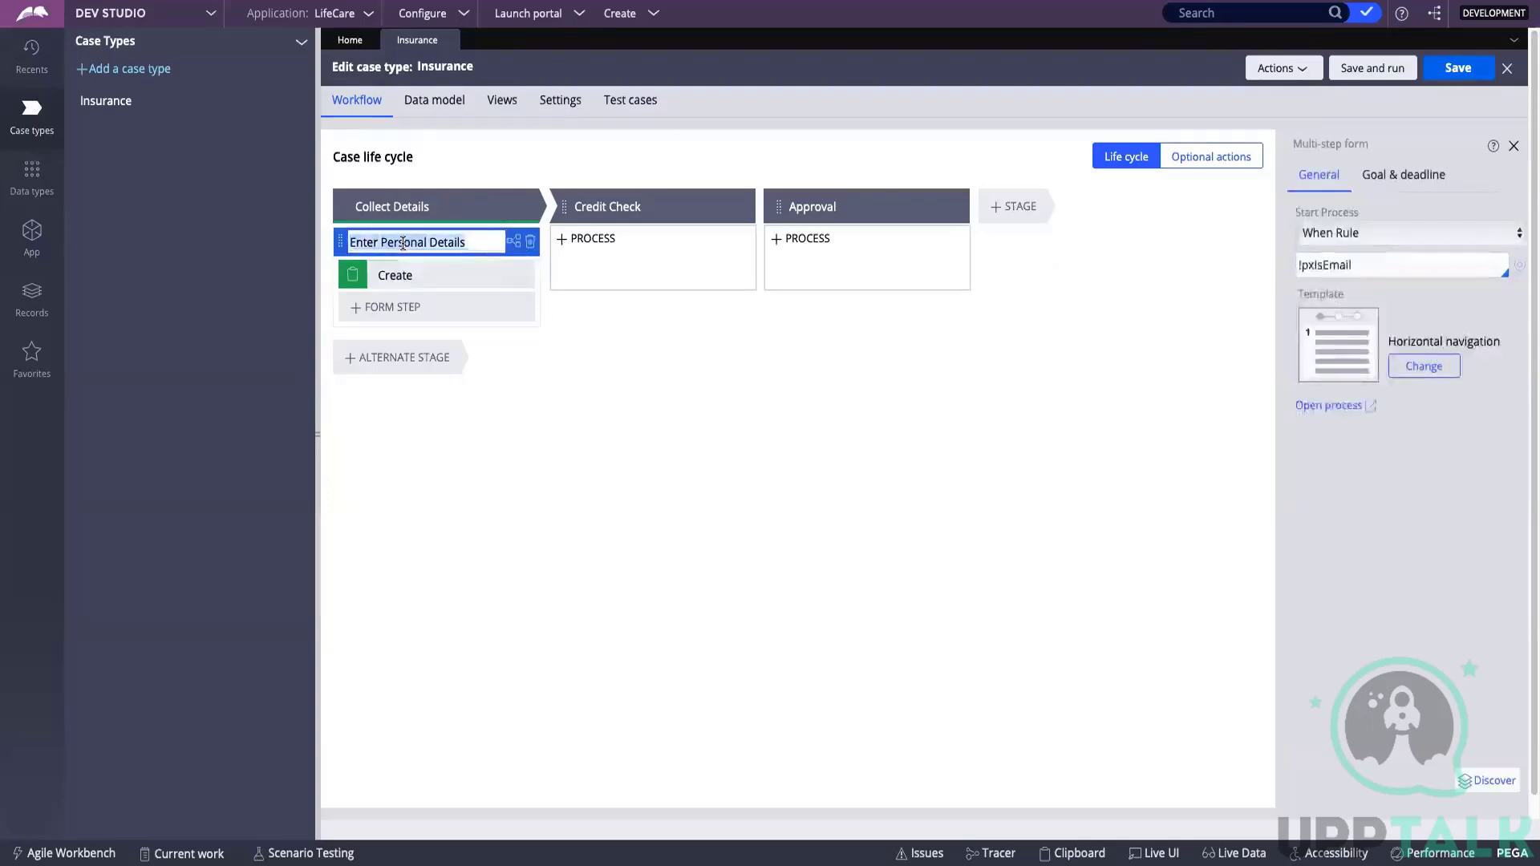
key(BackSpace)
text(En)
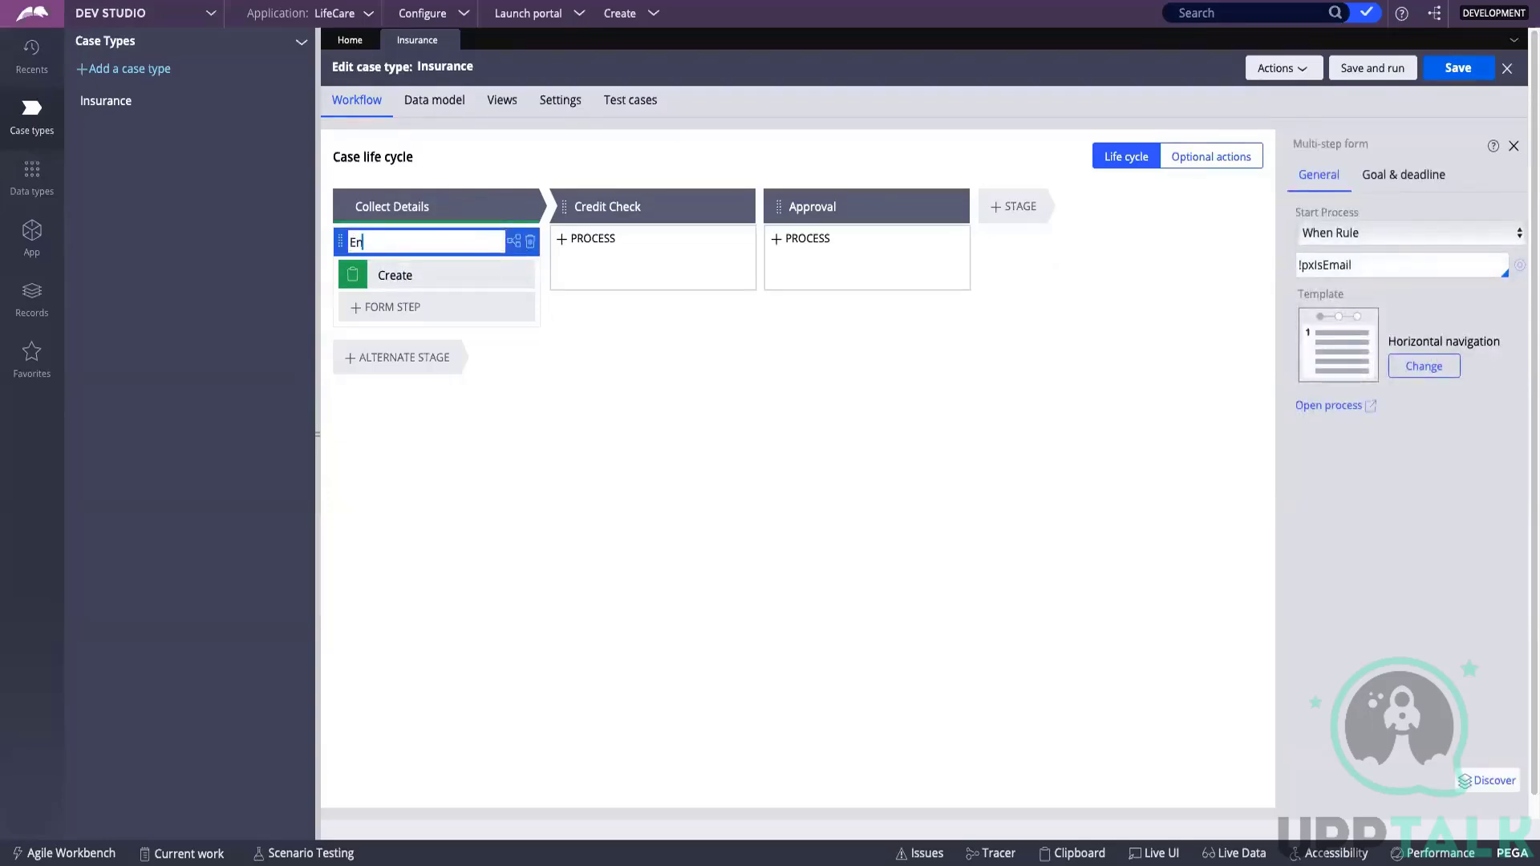
text(ter Details)
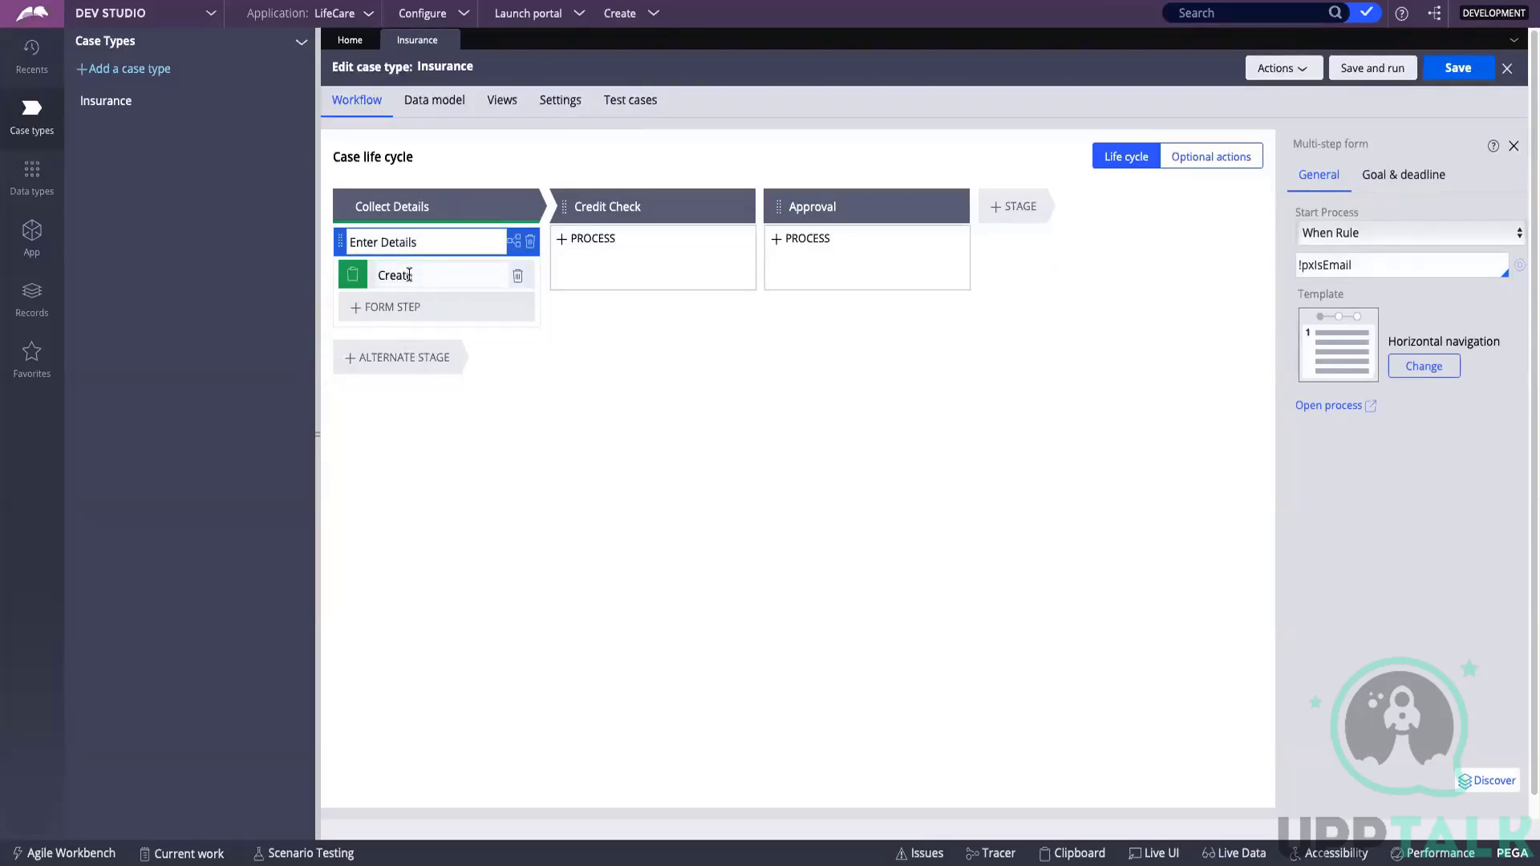
- Rename the Create step under the Enter Details process to Personal Details
click(409, 275)
text(rs)
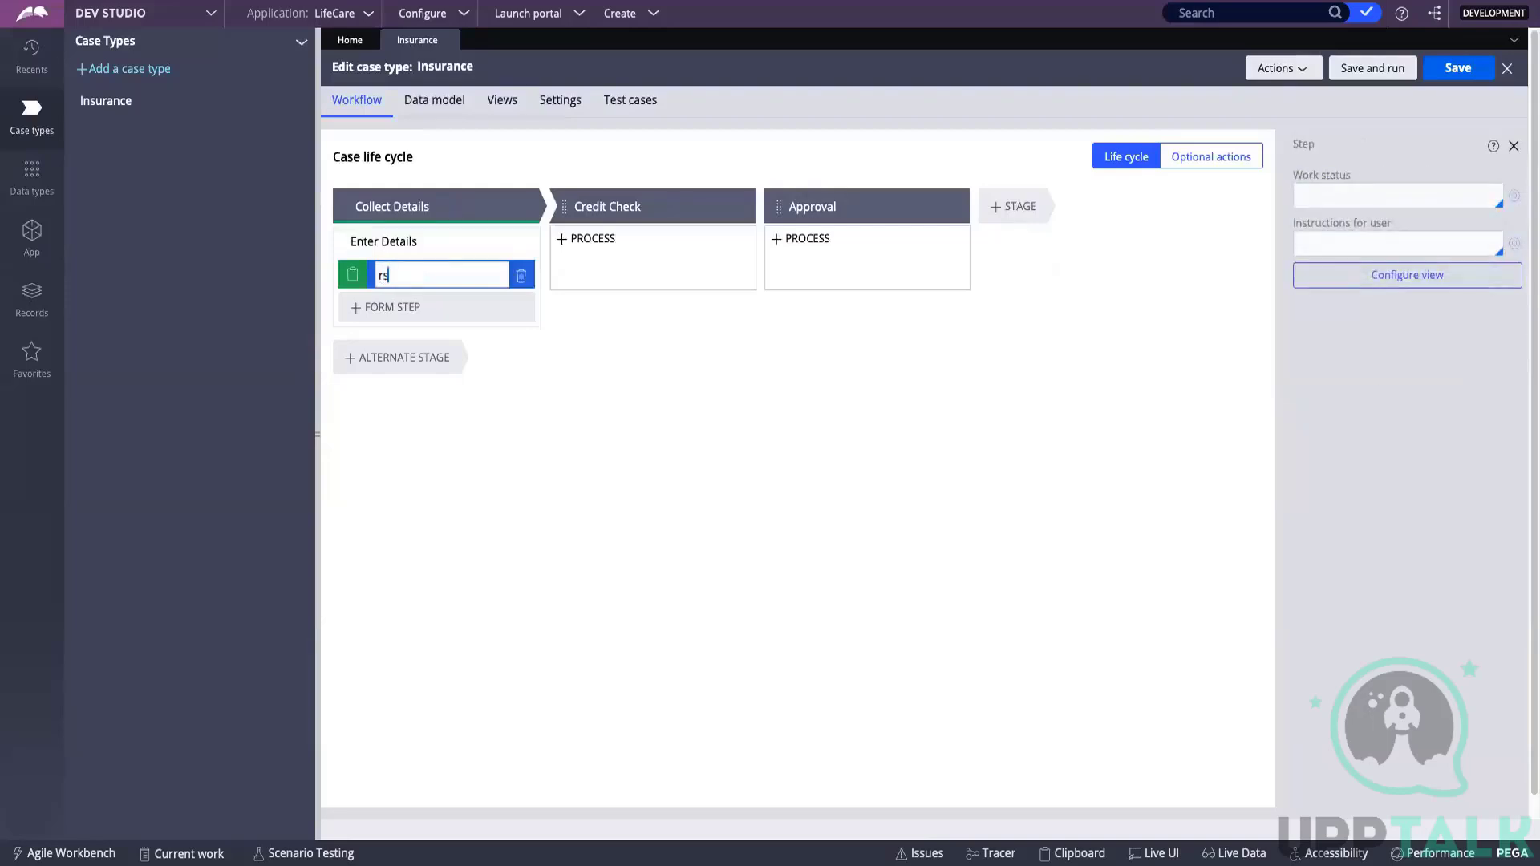
text(nal Details)
key(BackSpace)
text(Pers)
key(Return)
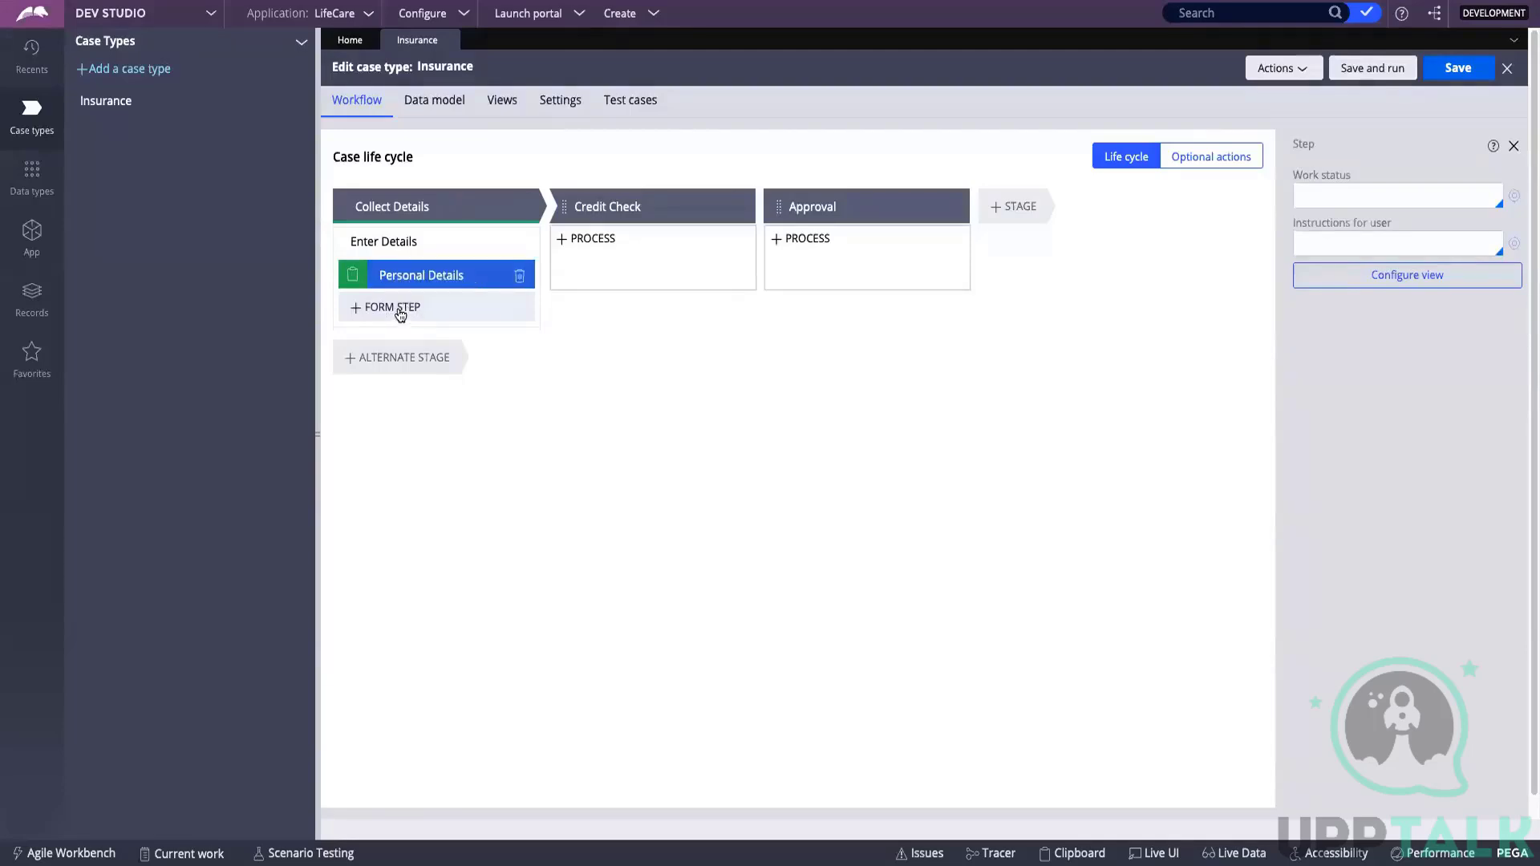
- Add a form step named Educational Details below Personal Details in the Enter Details process
click(392, 308)
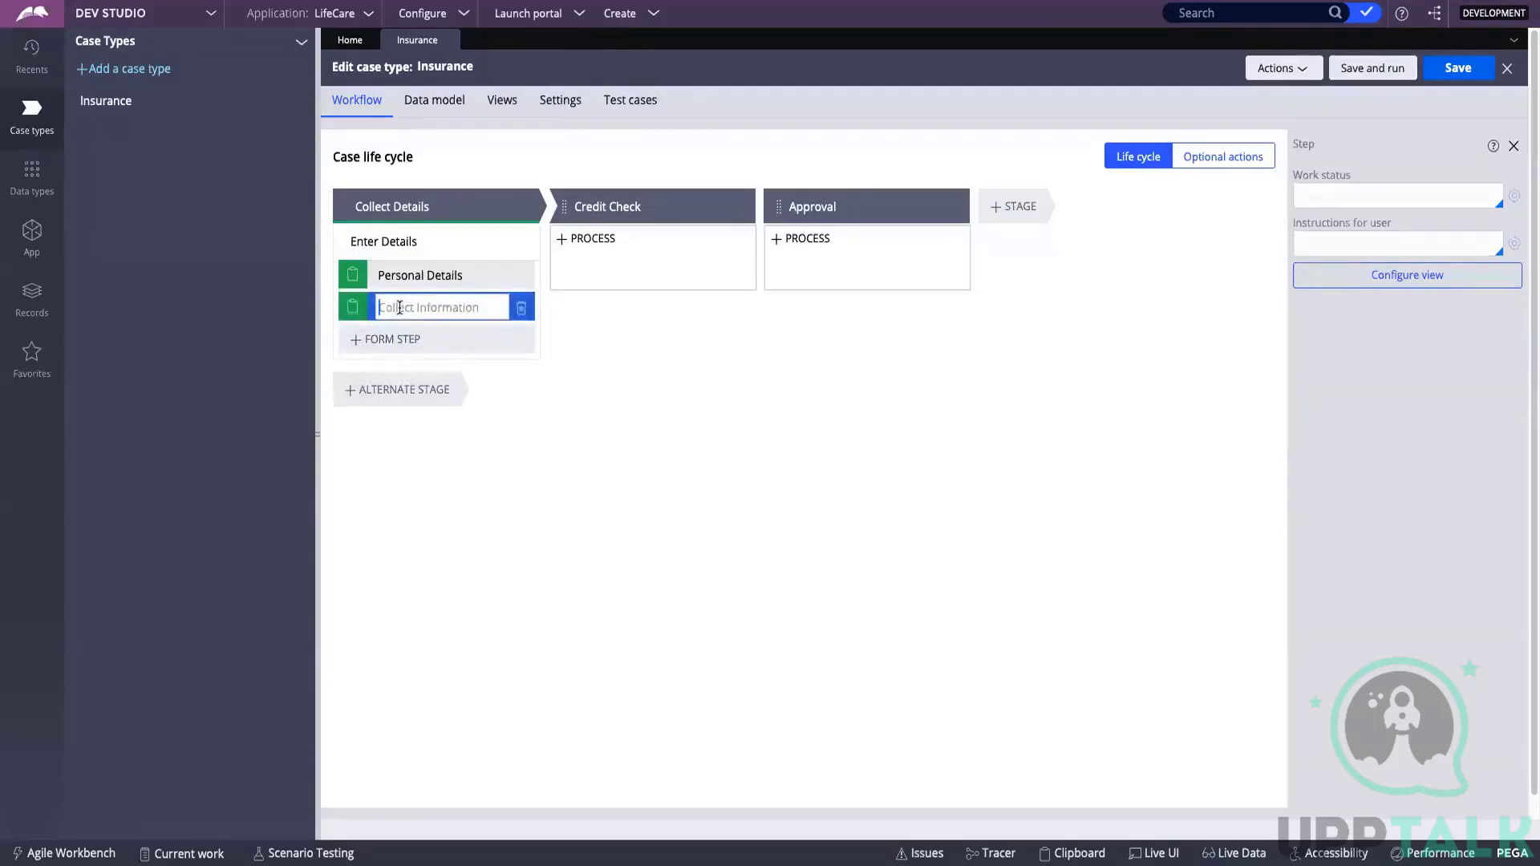
text(Educational Det)
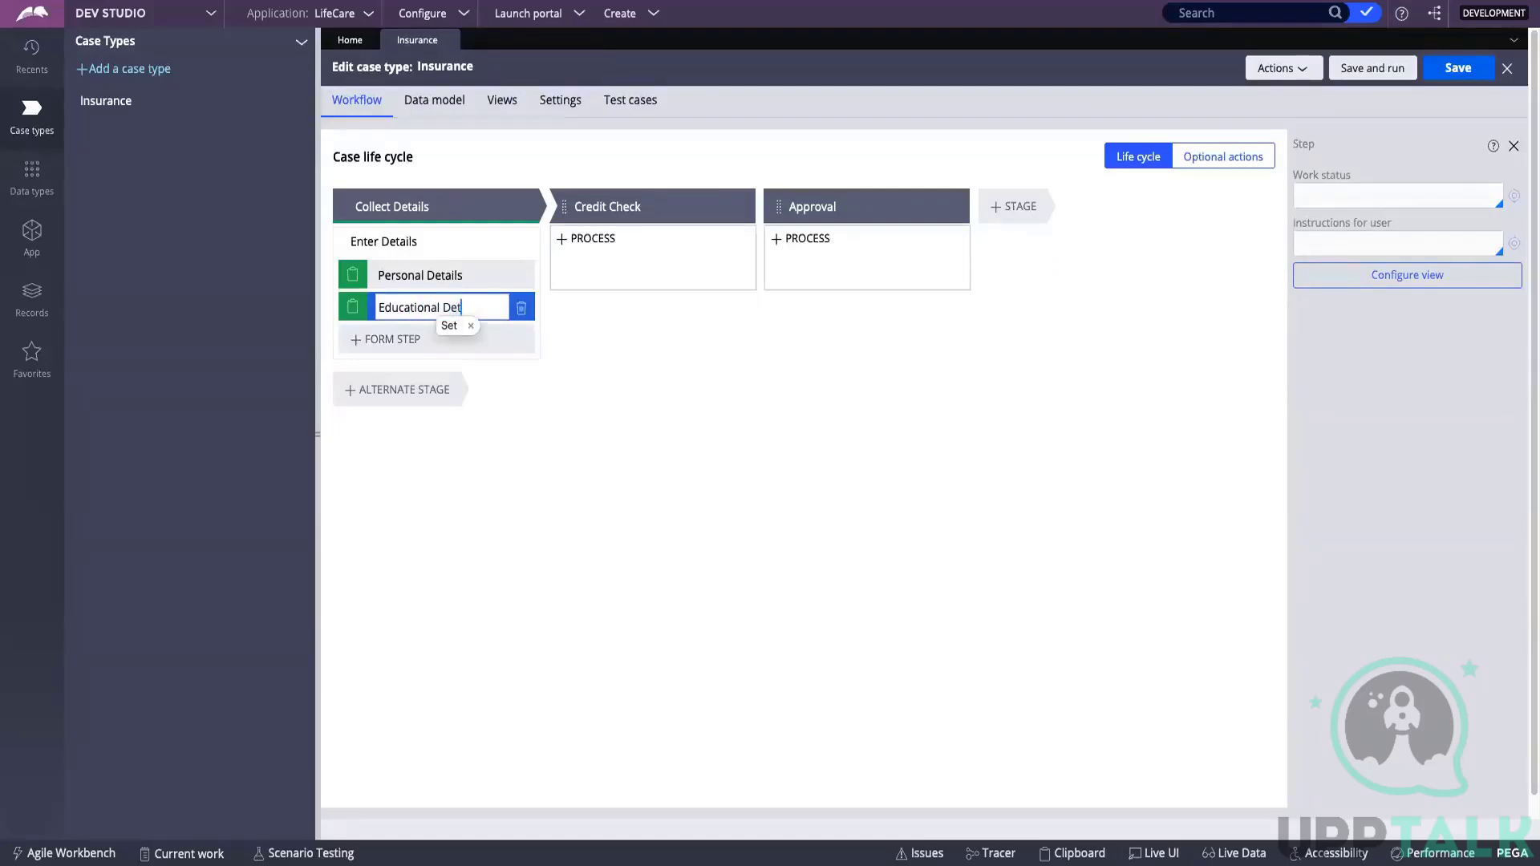
text(ails)
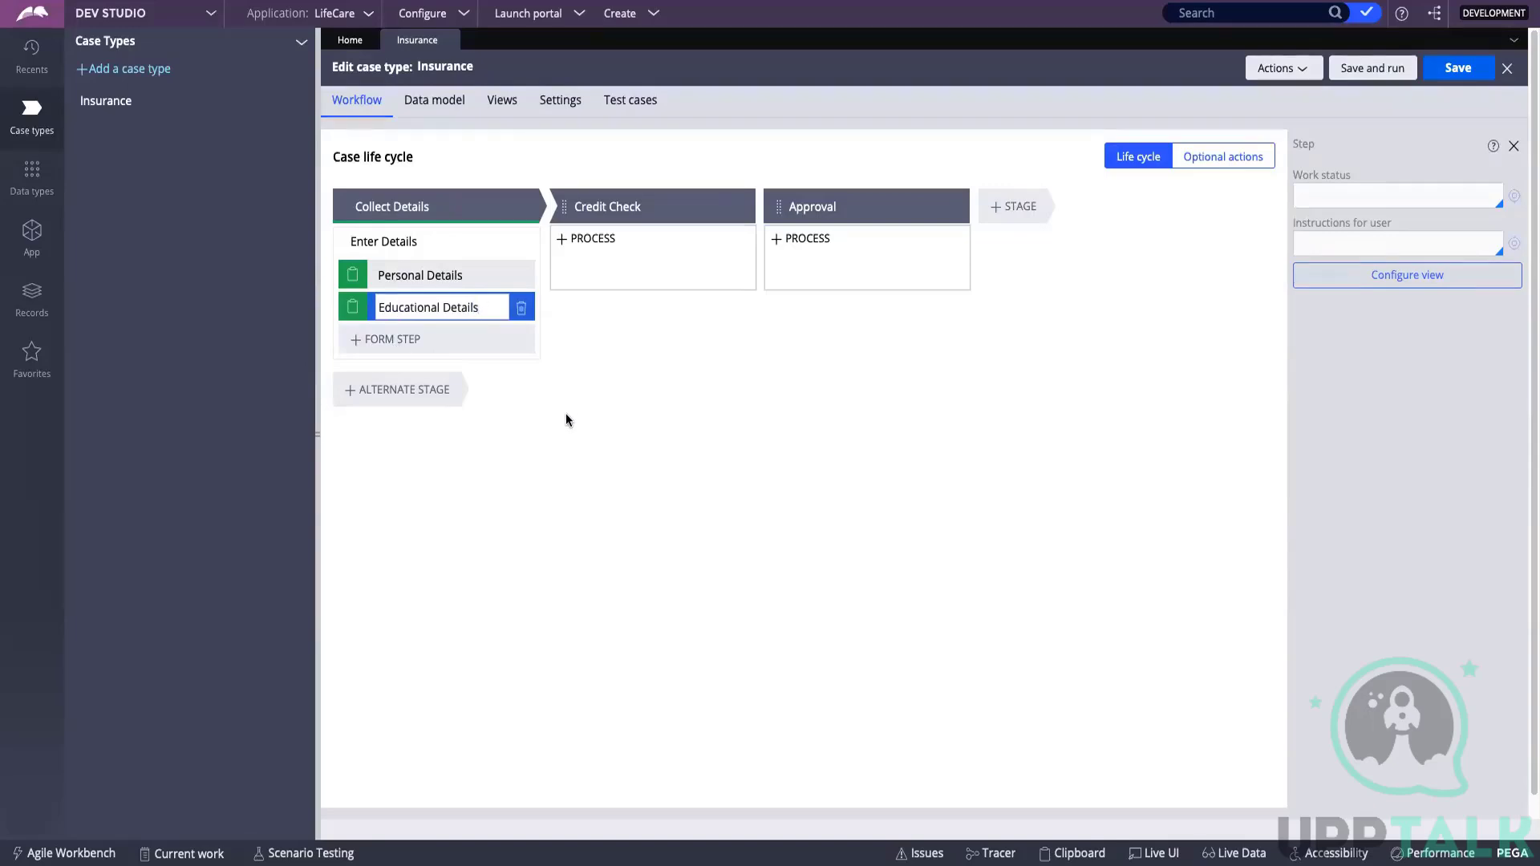
key(Return)
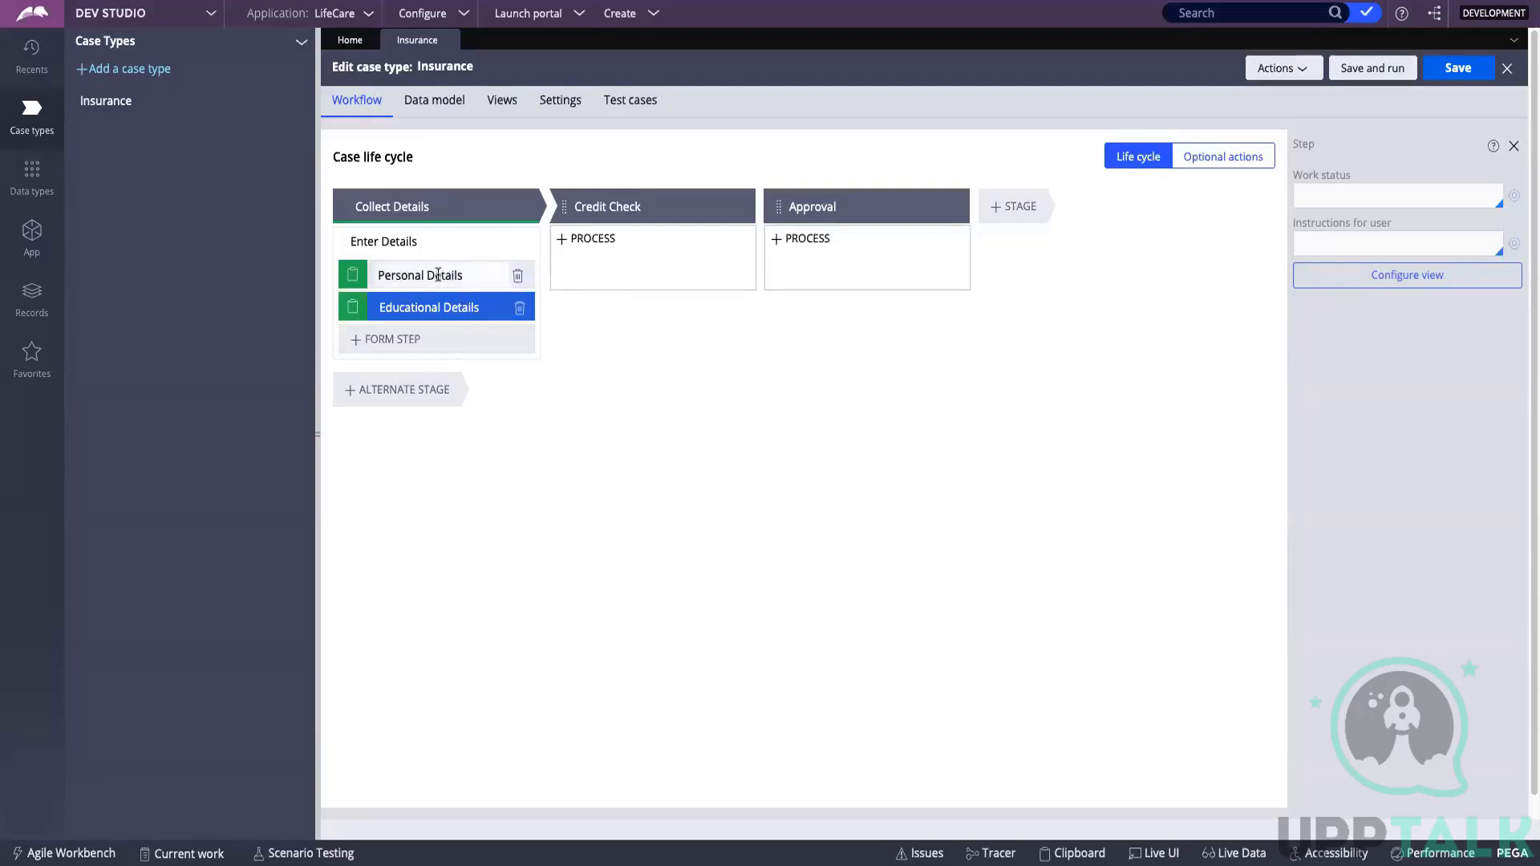
double_click(410, 276)
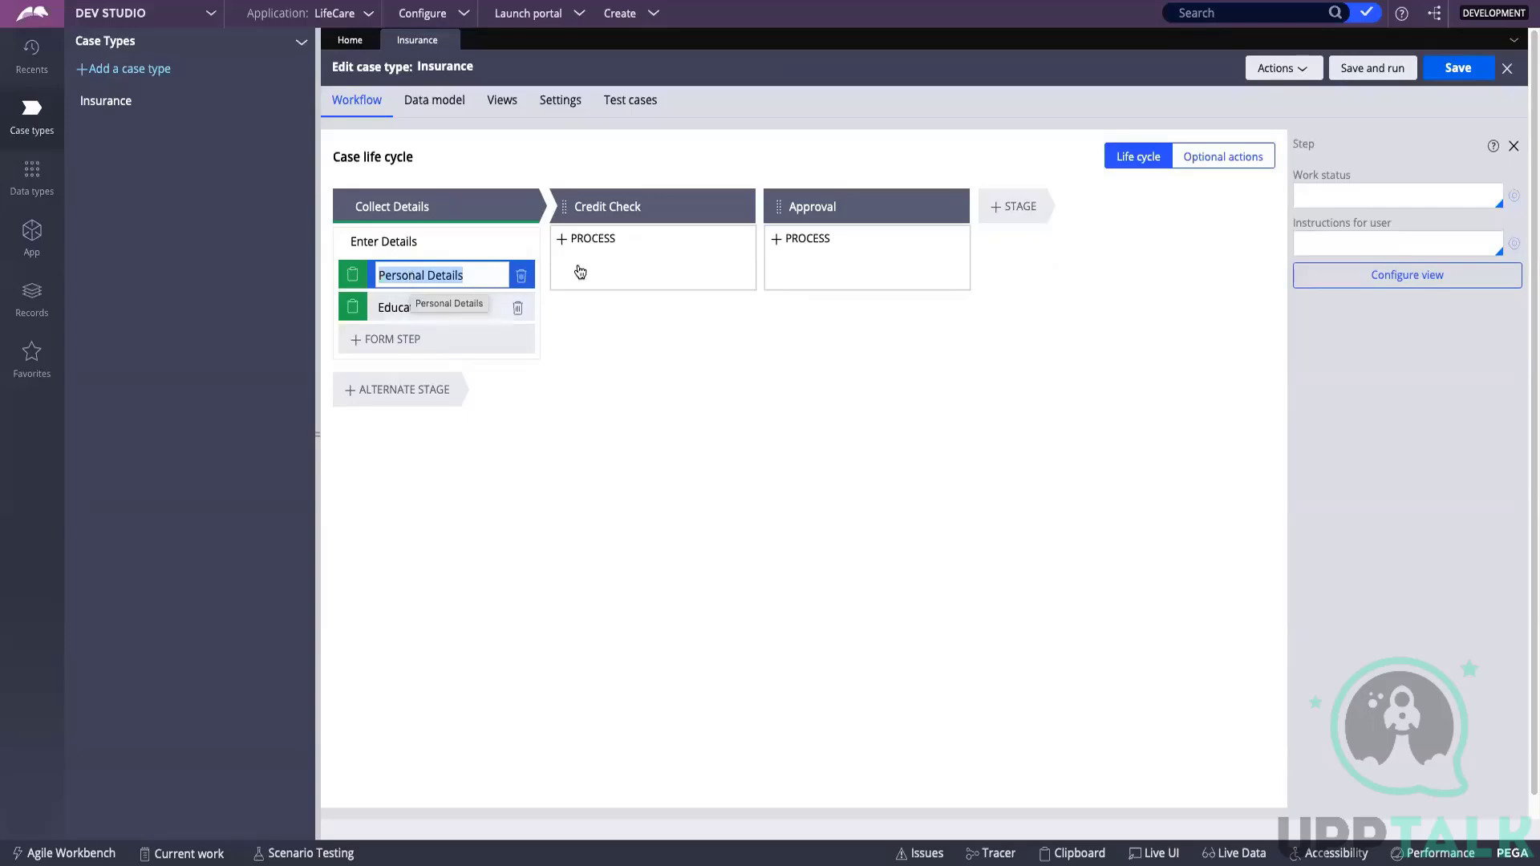
- Add a Collect information step named Verify Details to the Credit Check stage
click(600, 239)
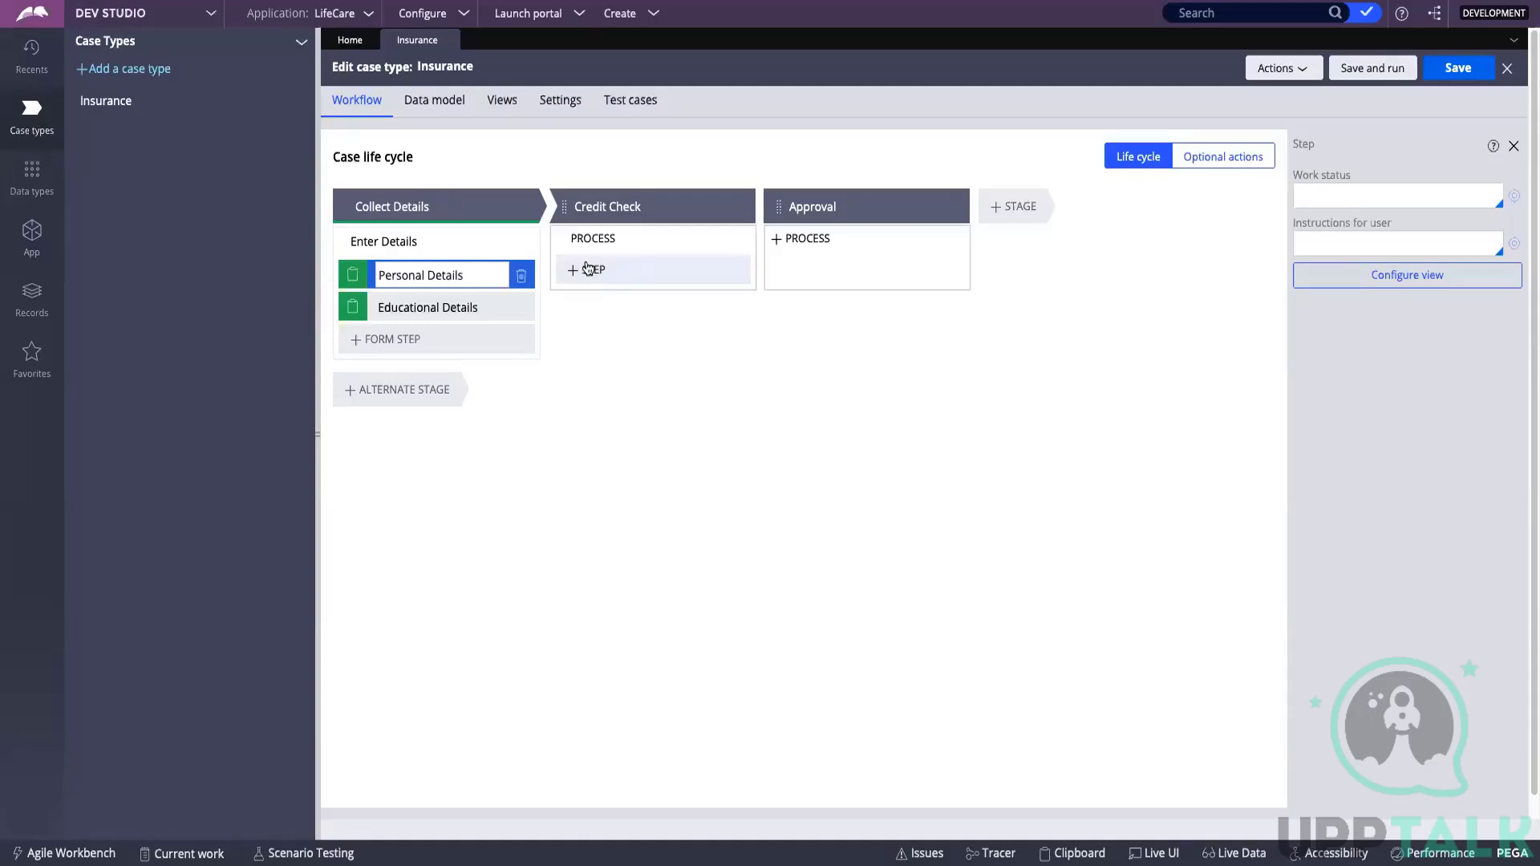
click(588, 271)
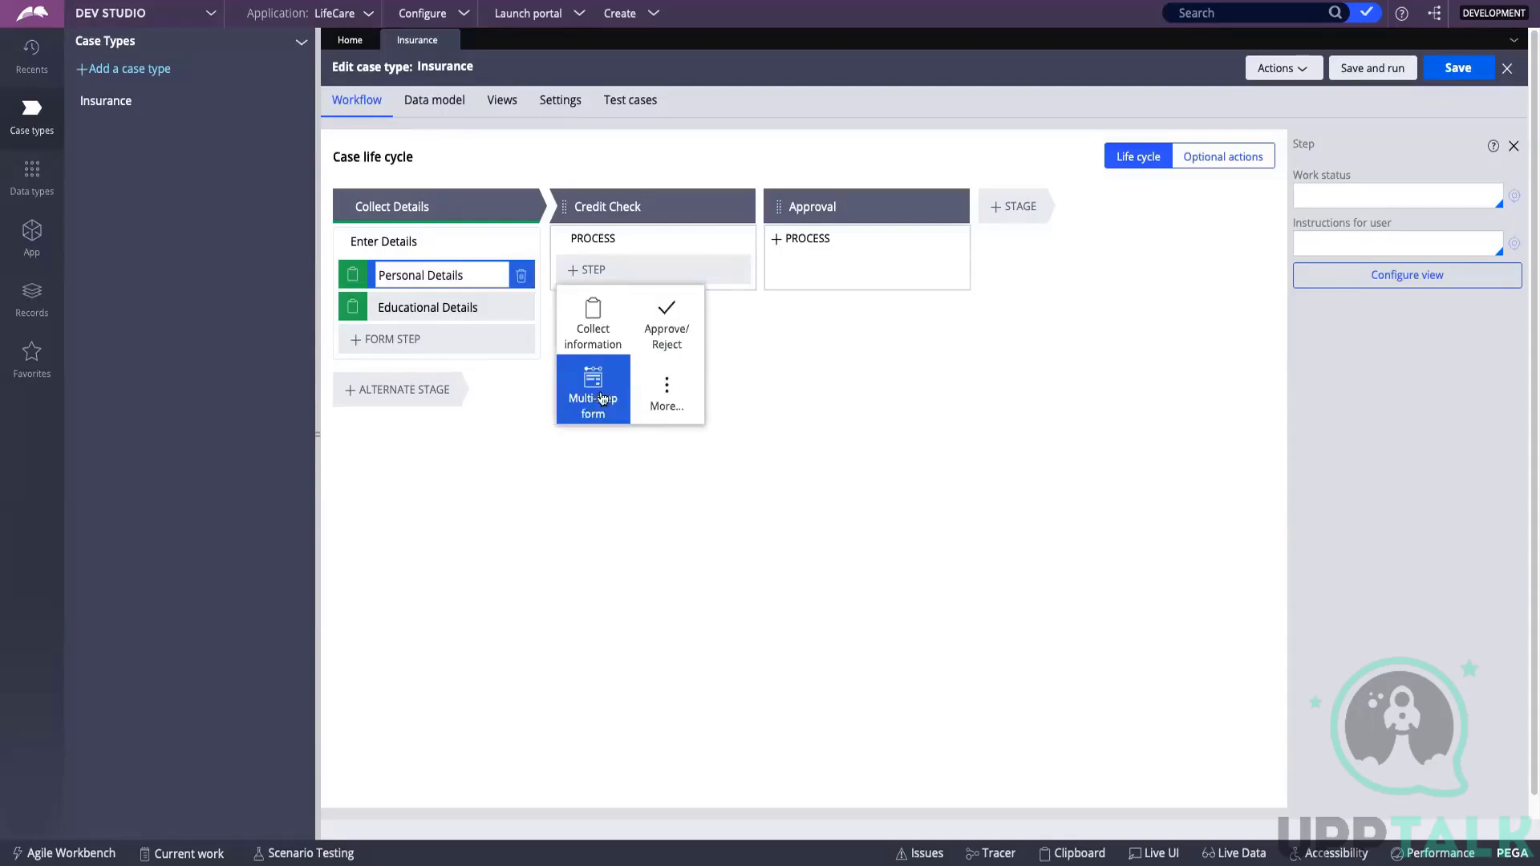
click(596, 318)
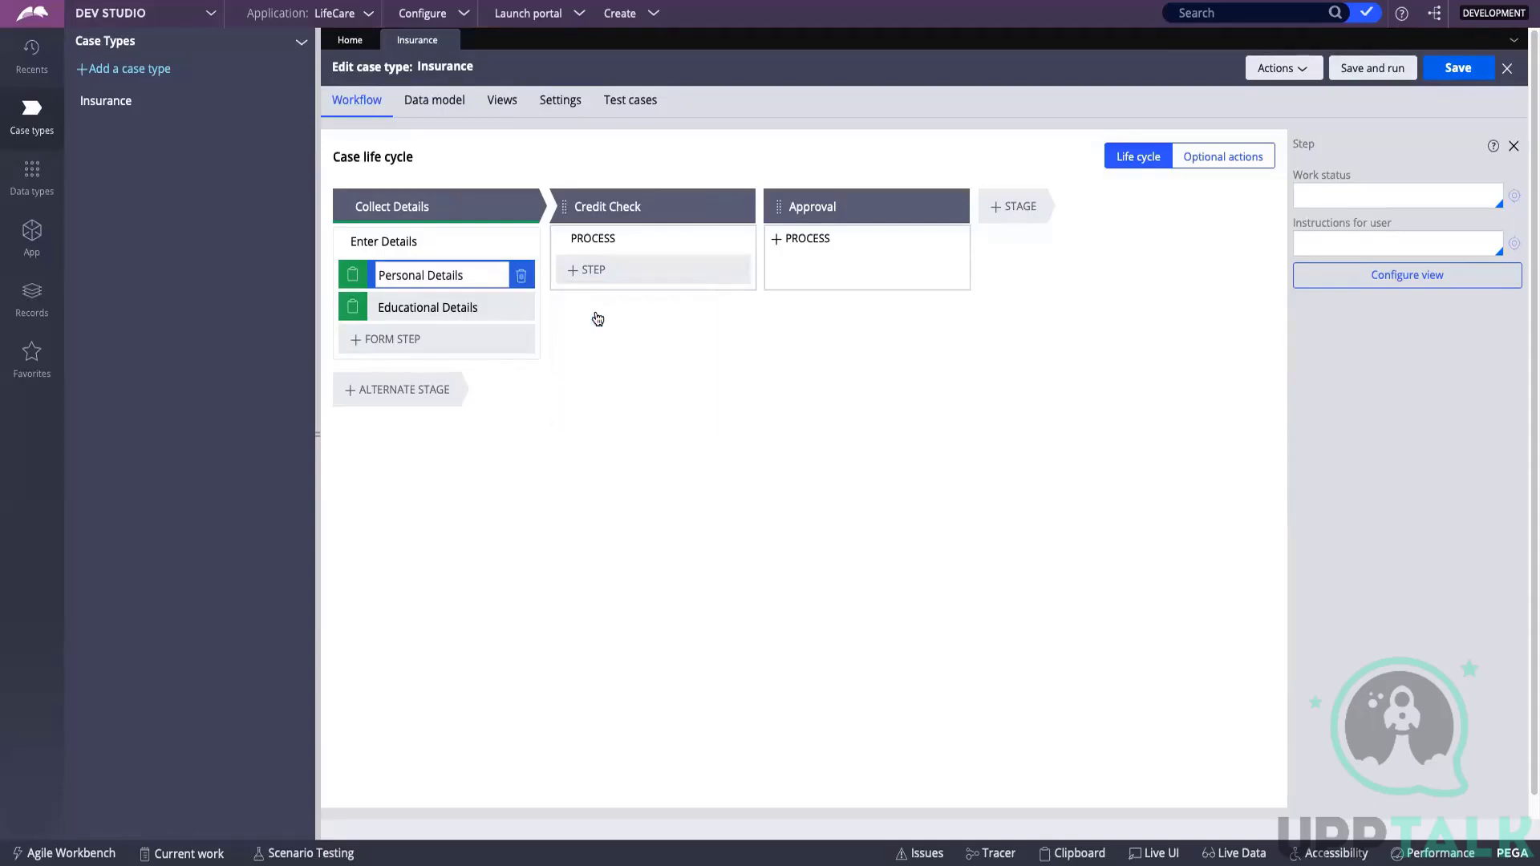
click(606, 278)
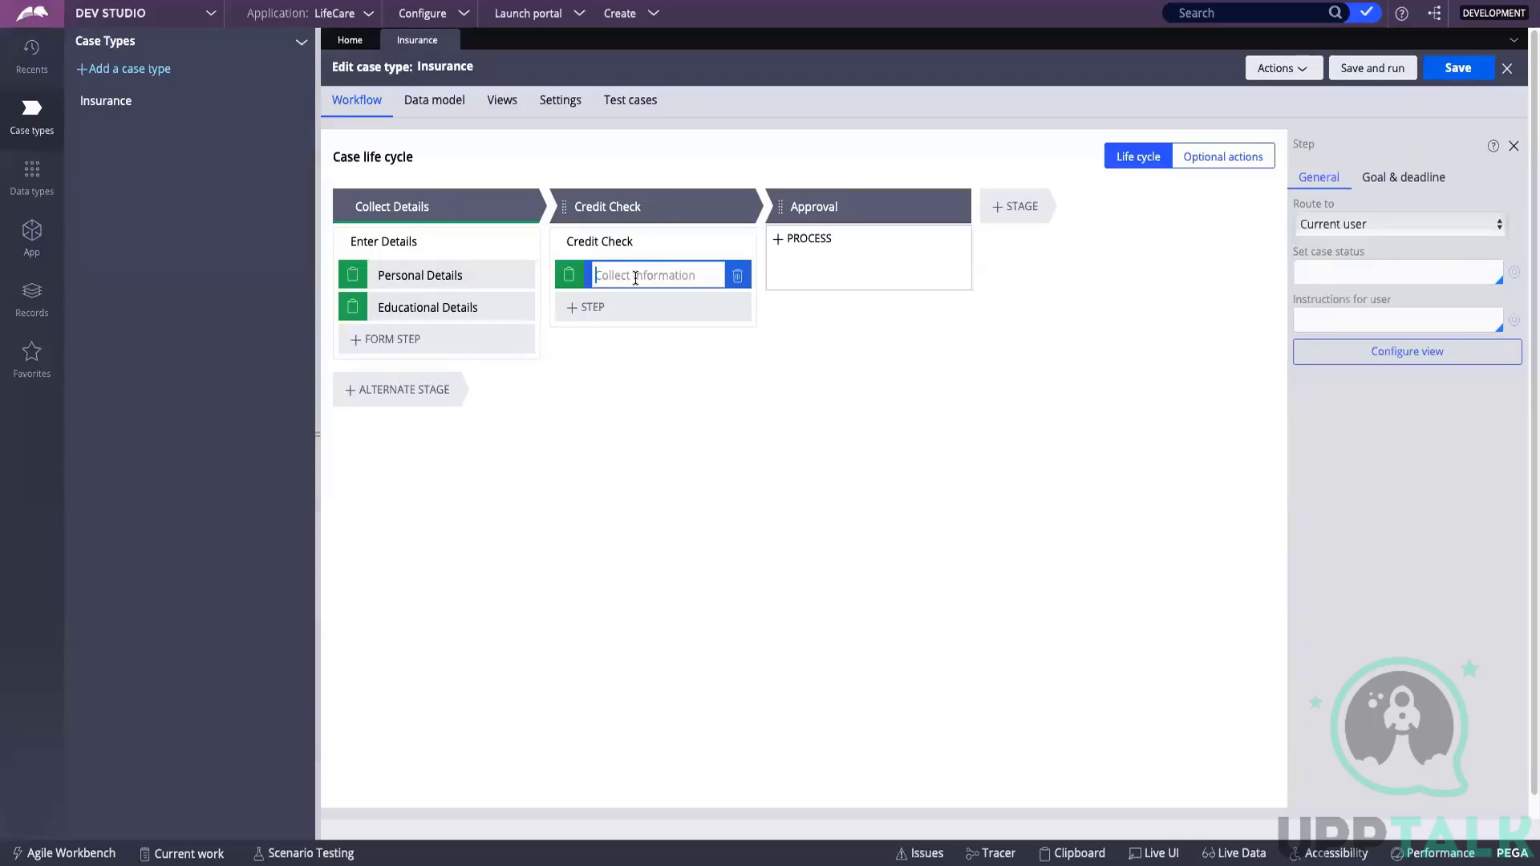
text(Verify Details)
click(725, 483)
- Add an Approve/Reject step named Approve Insurance to the Approval stage
mouse_move(808, 244)
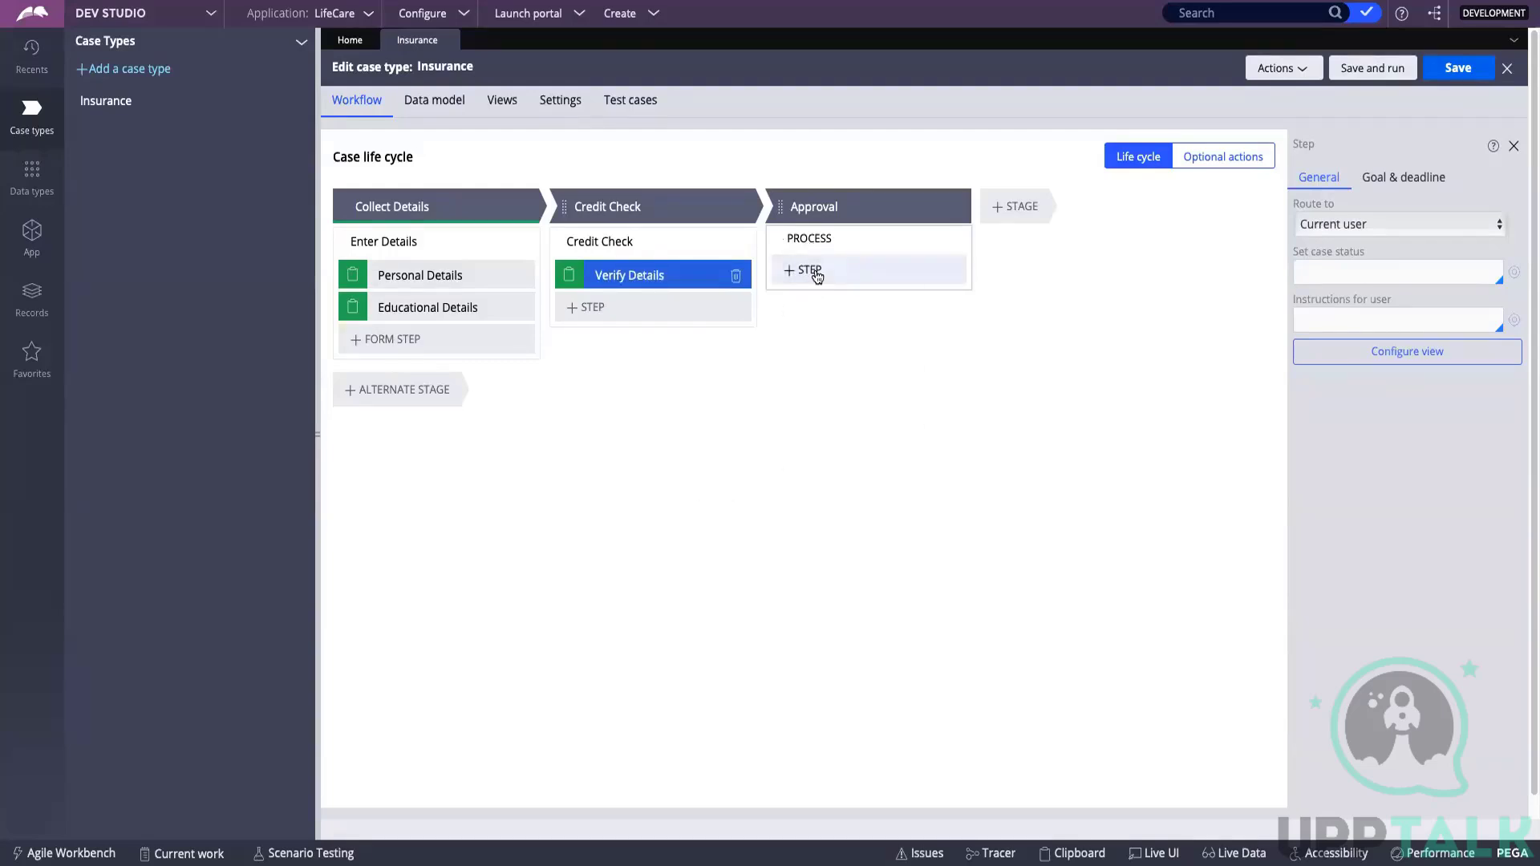
click(818, 276)
click(883, 332)
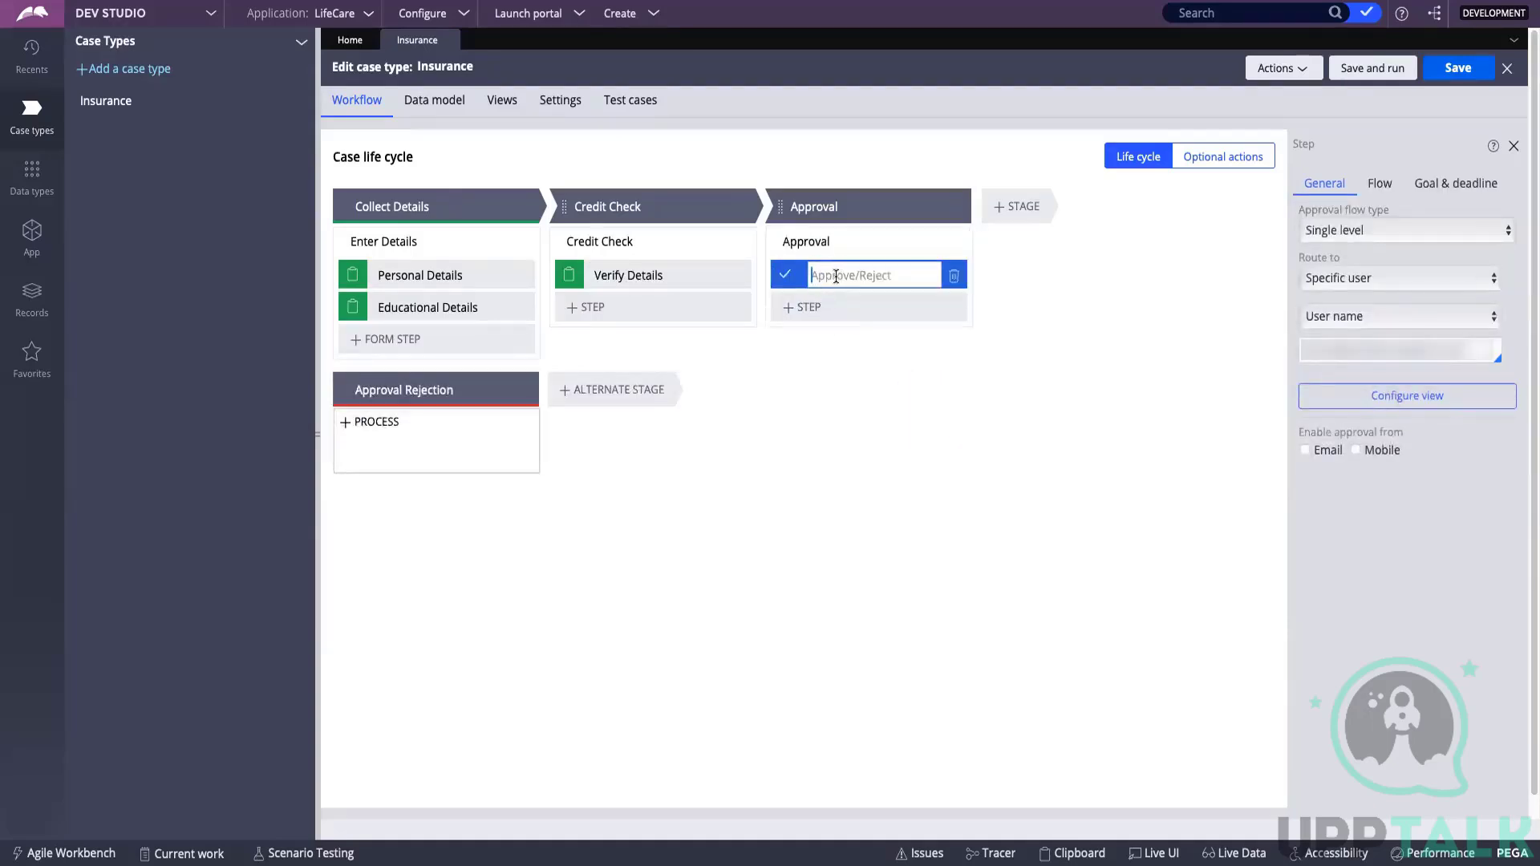
text(Approve Insurance)
key(Return)
- Delete the Educational Details step from the Collect Details stage
click(508, 312)
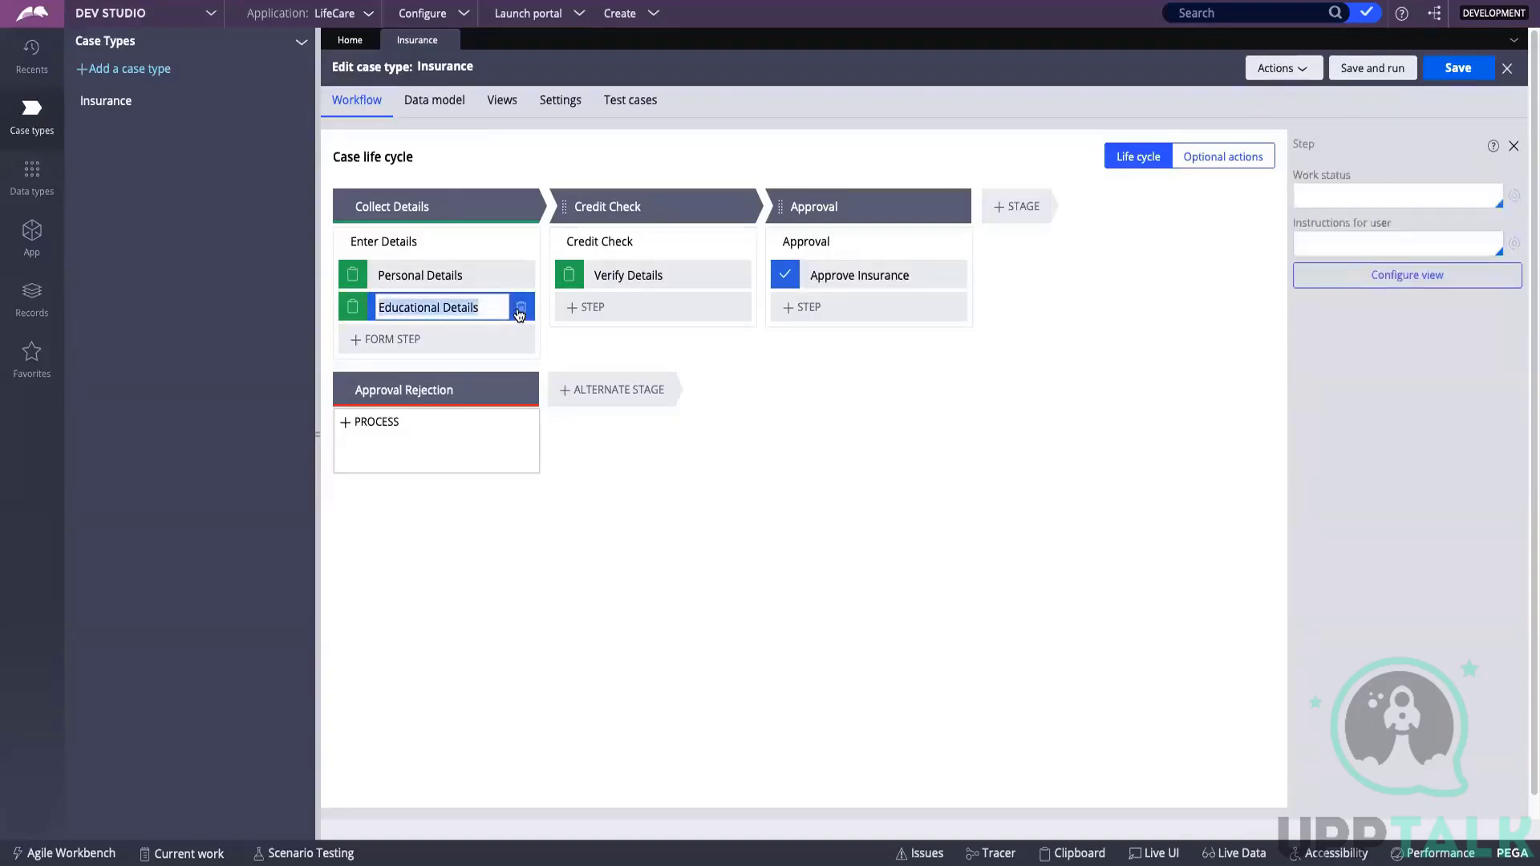
click(520, 309)
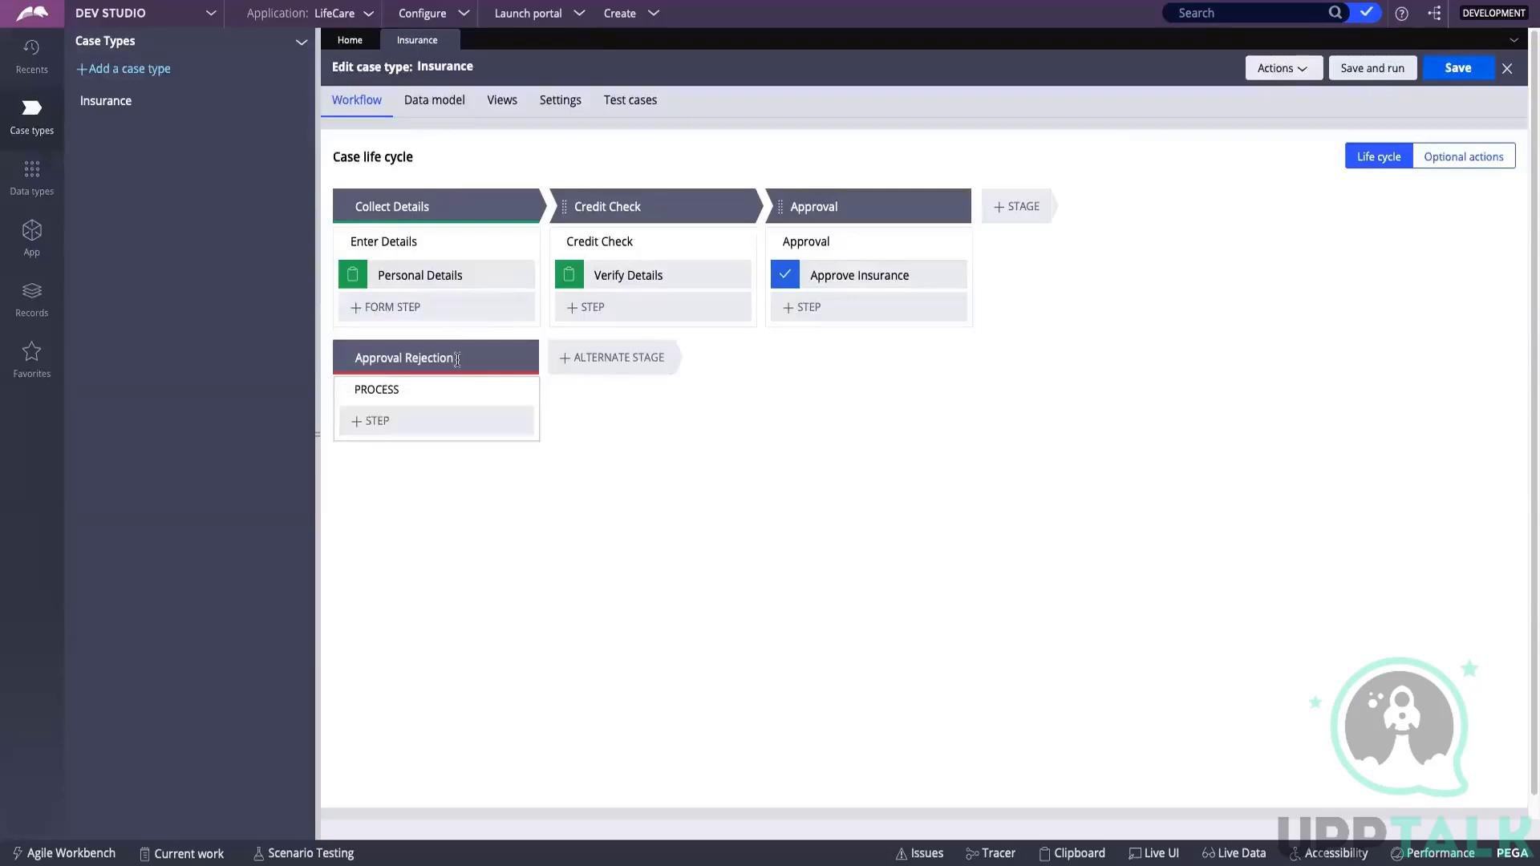
- Open the Approval Rejection stage's settings and examine its resolution status
click(376, 359)
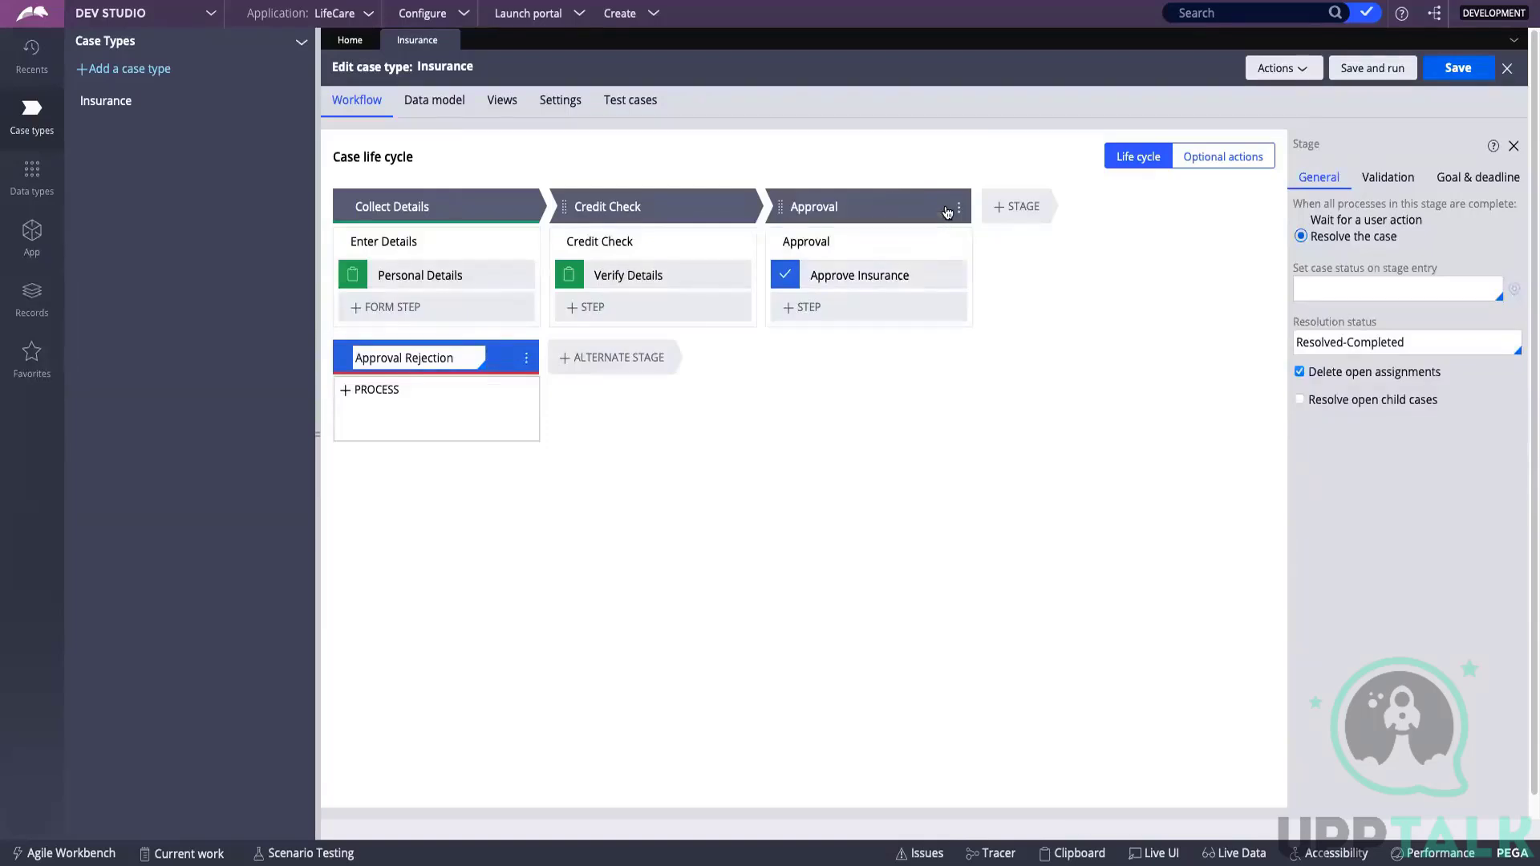
click(1417, 340)
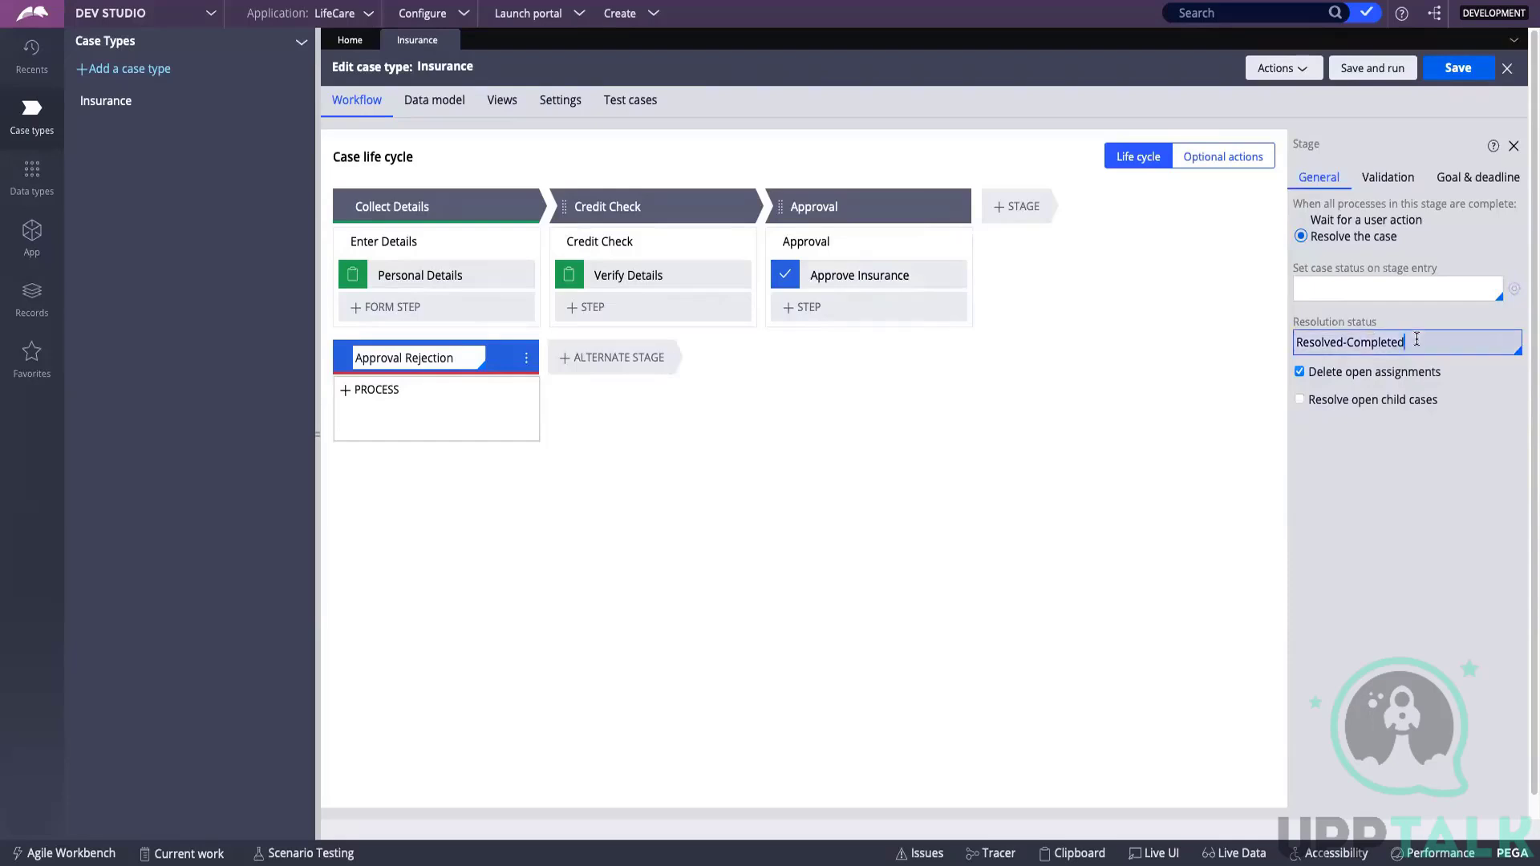
drag(1416, 340, 1295, 338)
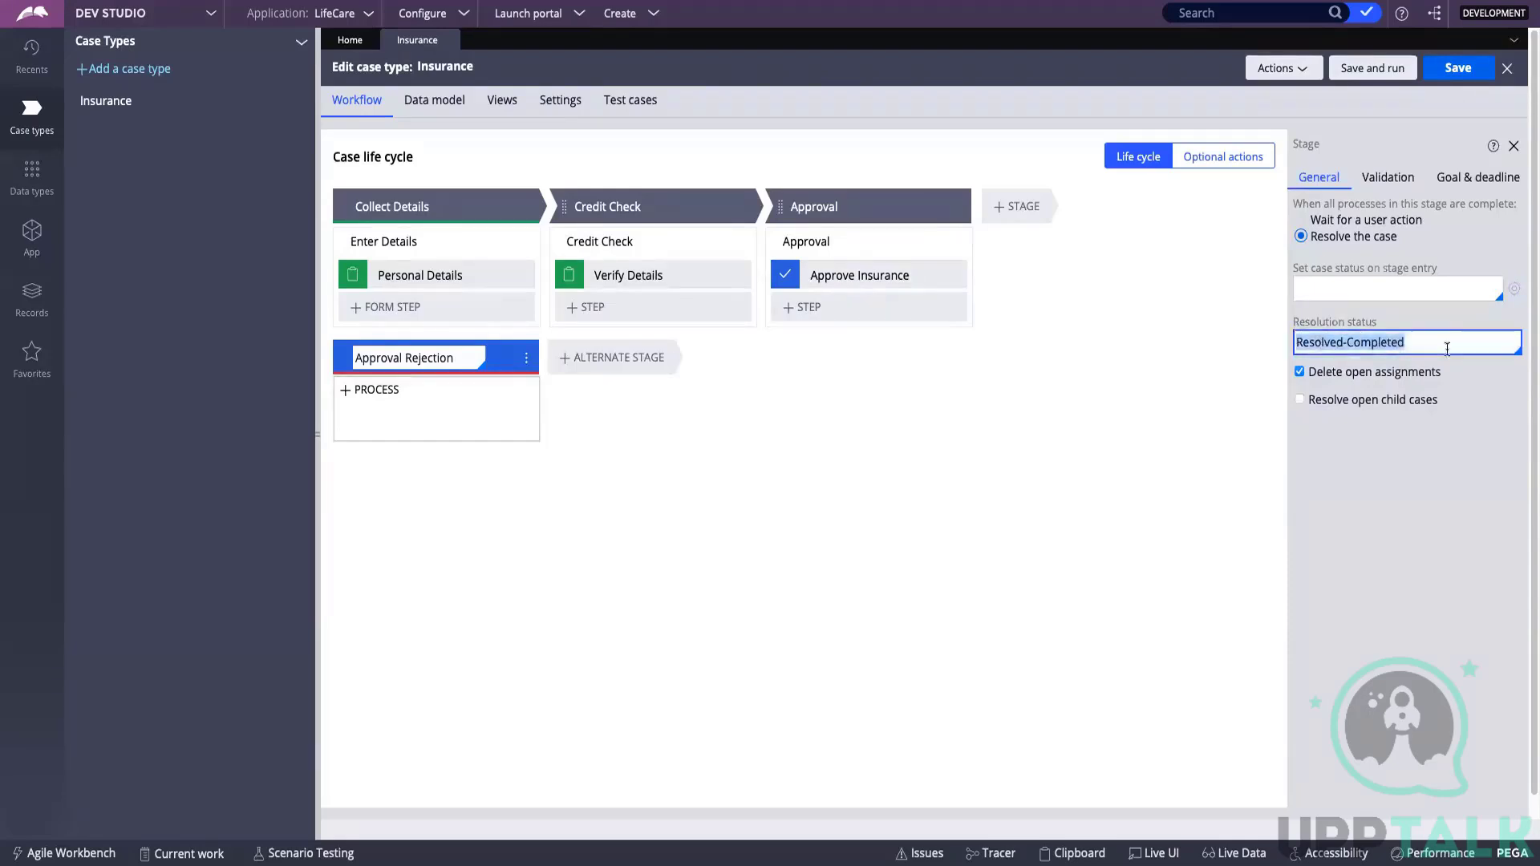
double_click(1319, 345)
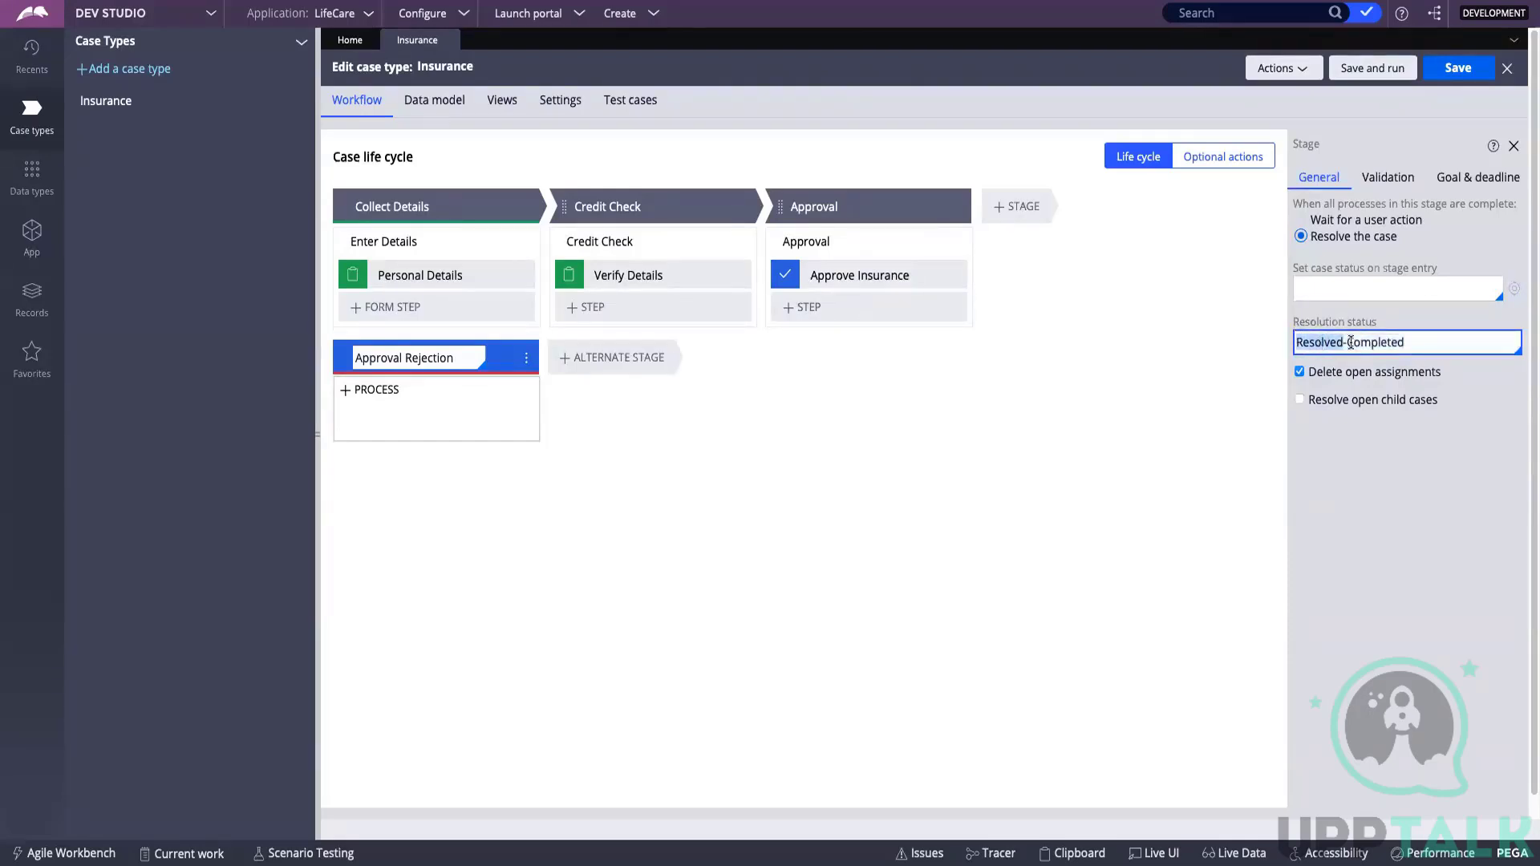
click(1196, 303)
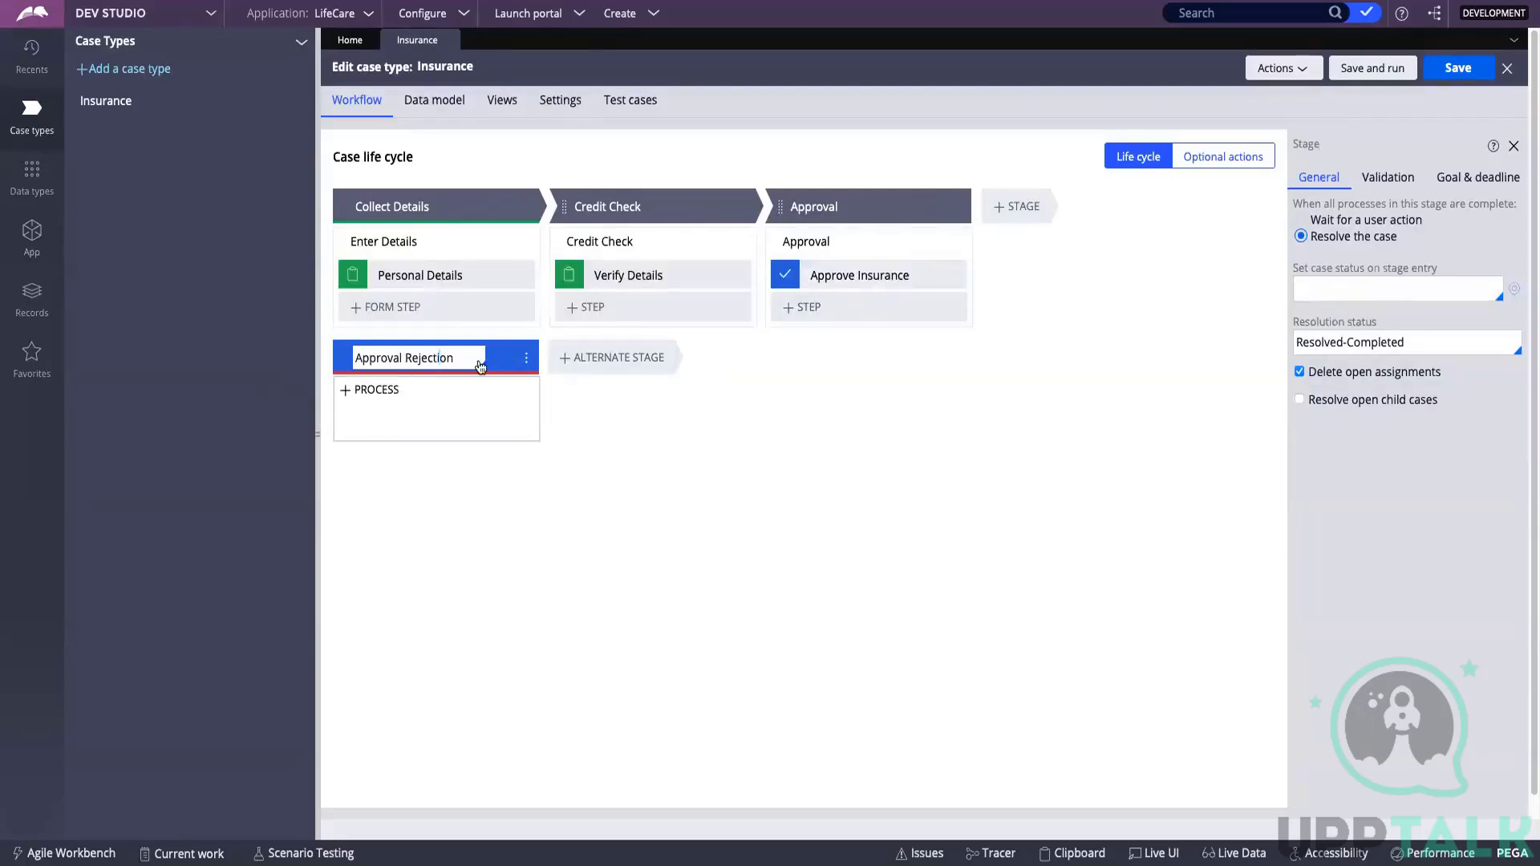
- Add a Send email automation step to a new process in the Approval Rejection stage
drag(471, 358, 396, 358)
mouse_move(392, 403)
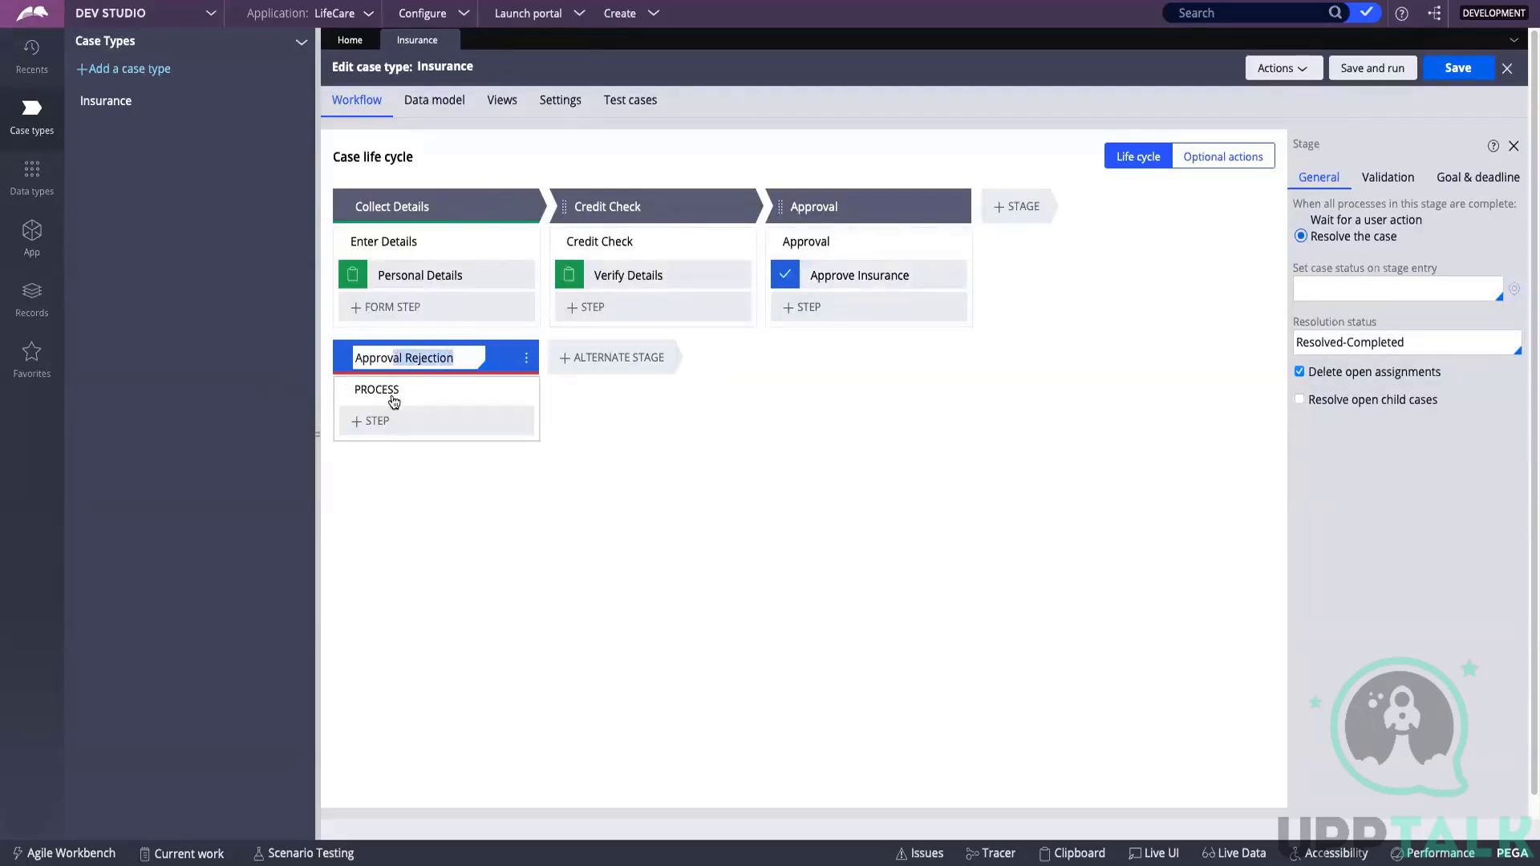
click(373, 428)
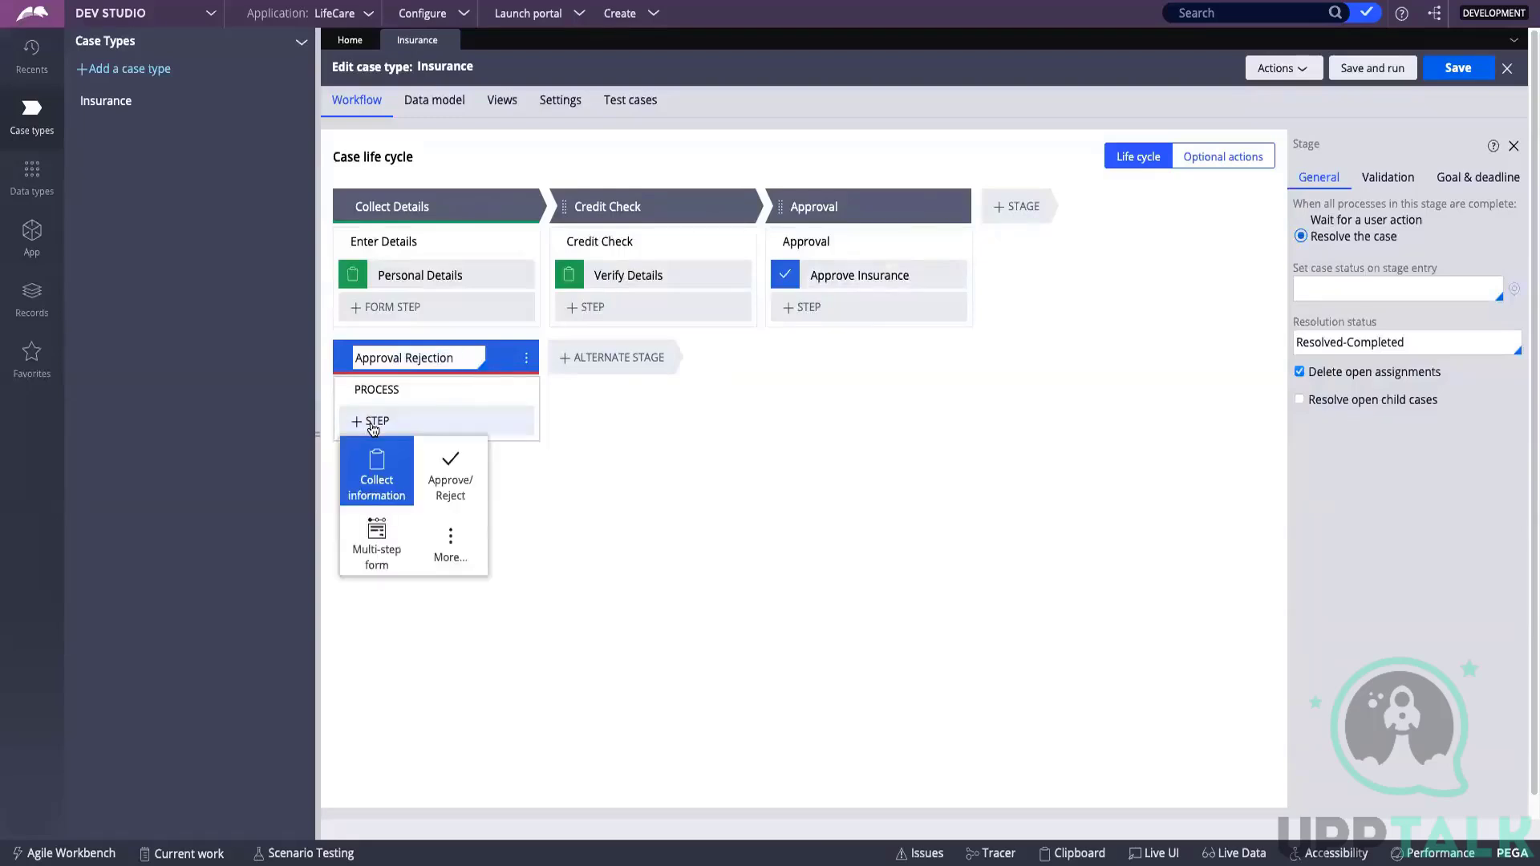
click(454, 542)
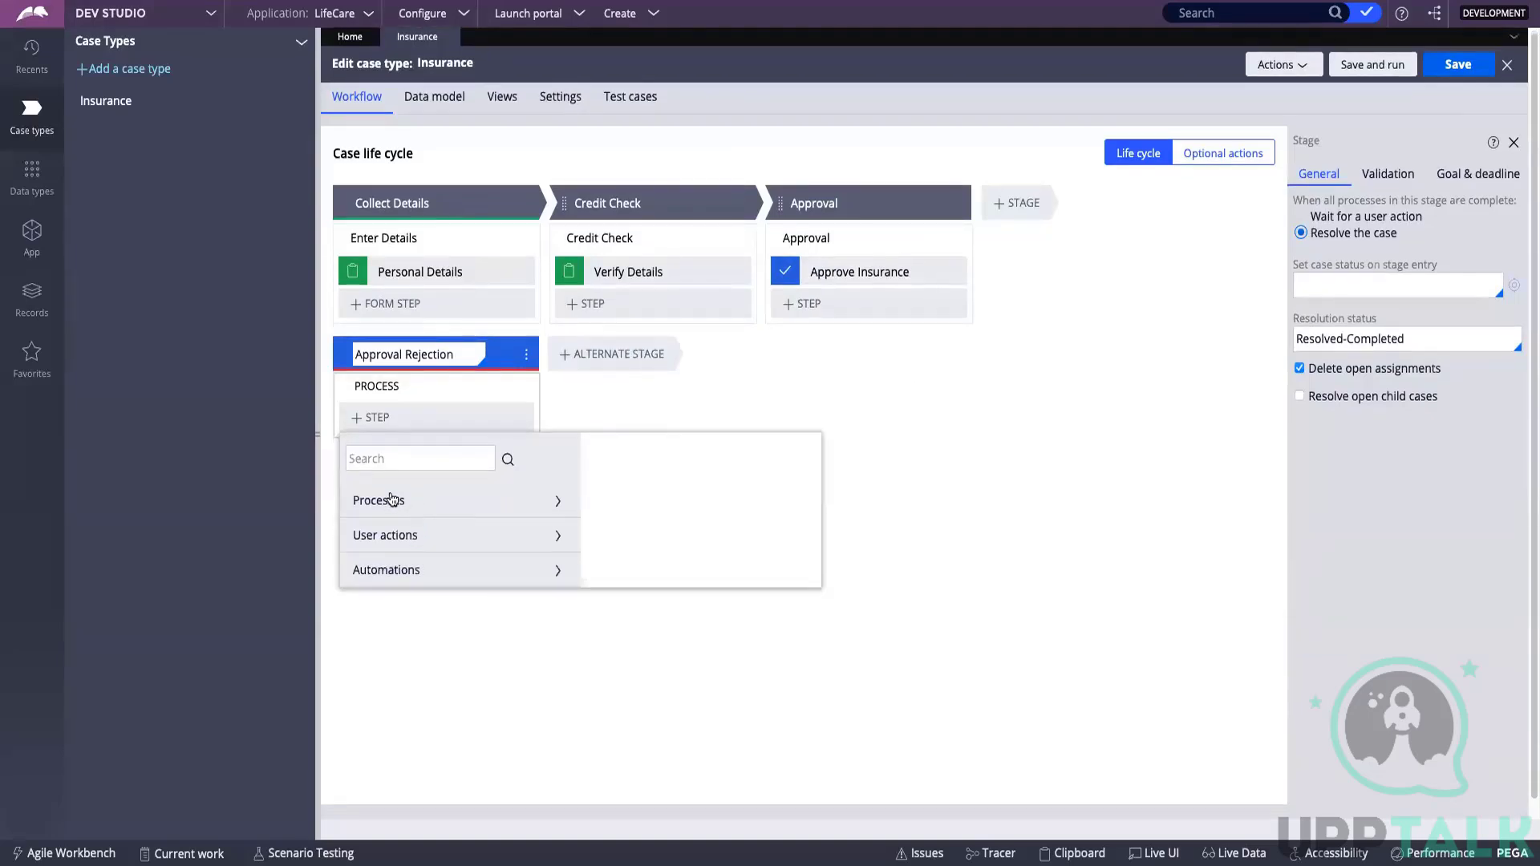
click(396, 571)
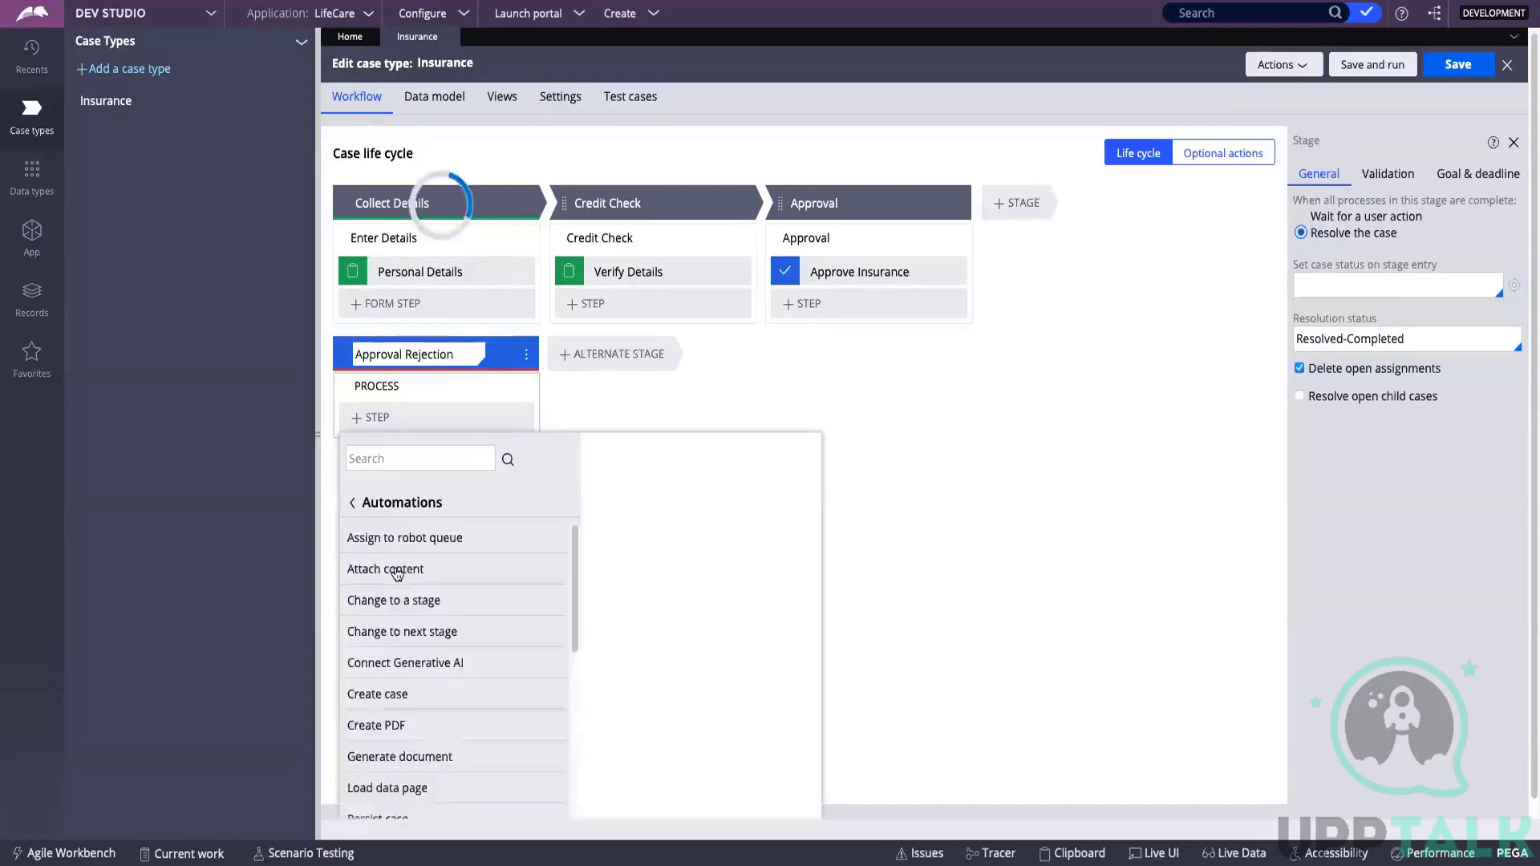
scroll(413, 566, down, 1)
scroll(414, 566, down, 5)
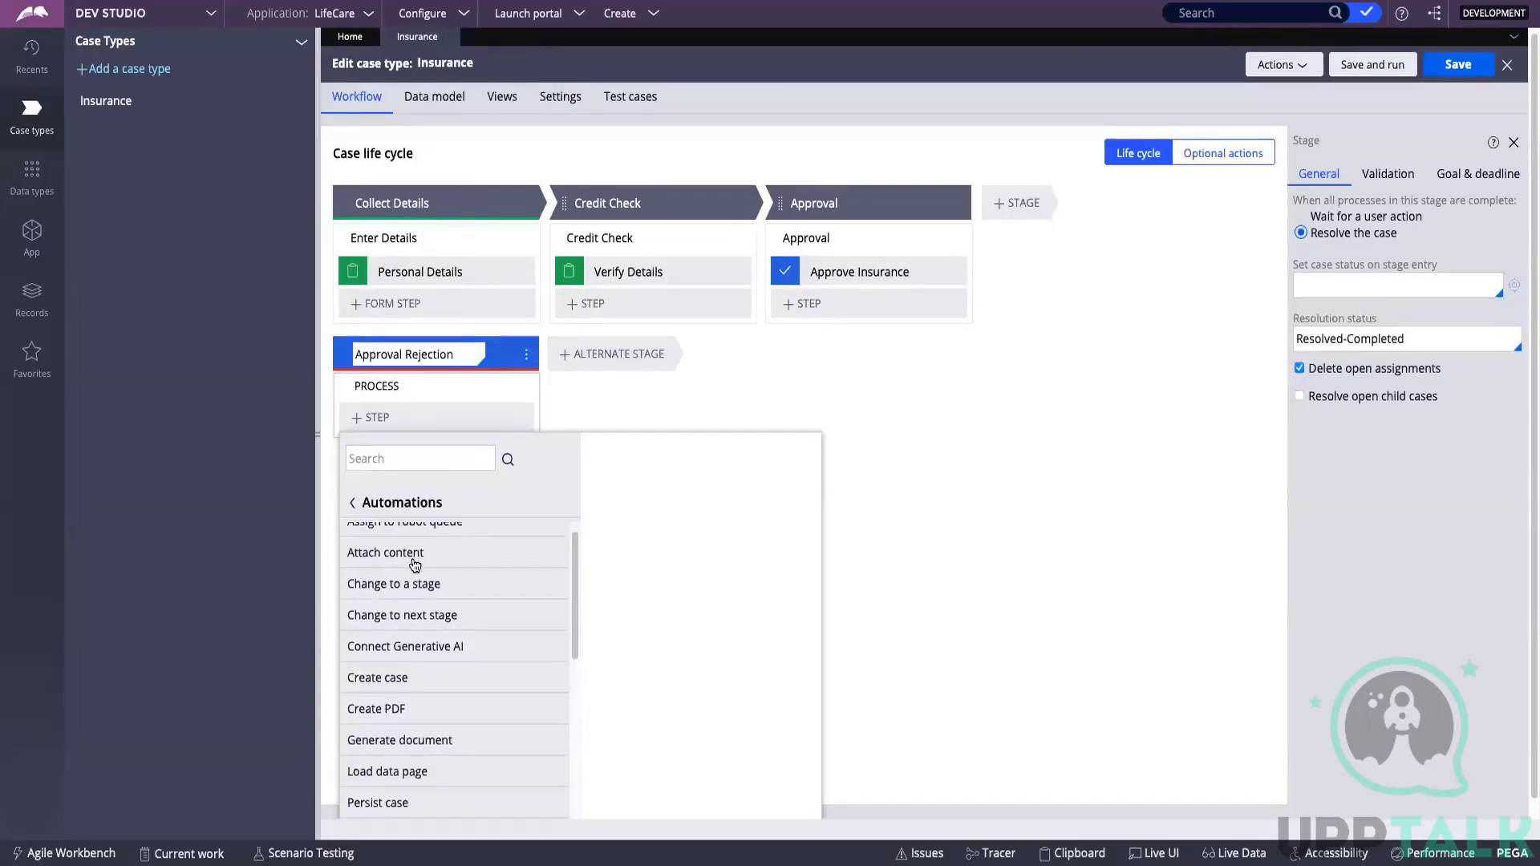
scroll(413, 571, down, 7)
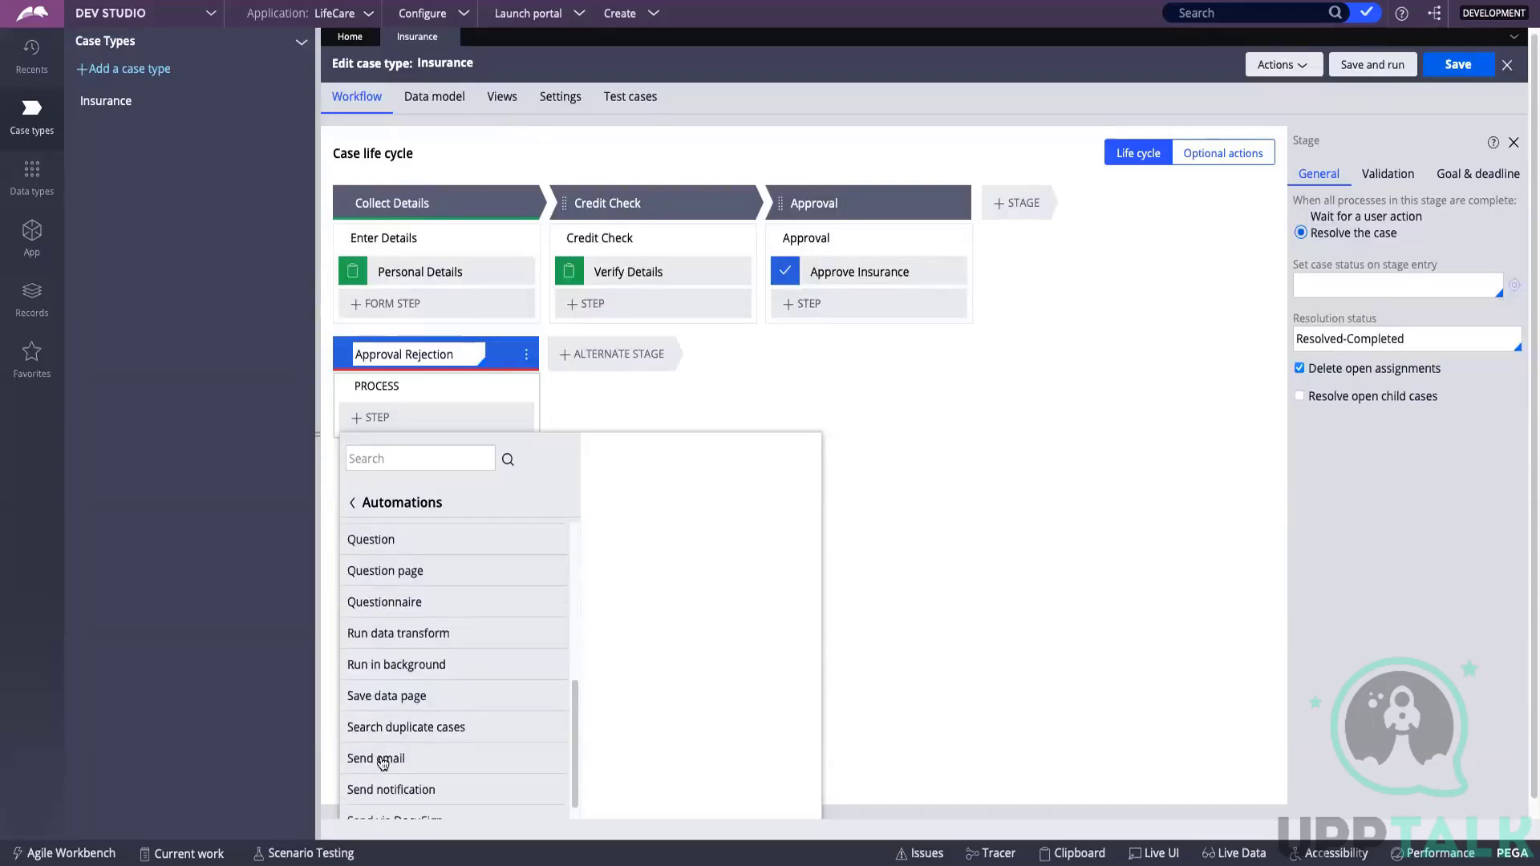
click(383, 760)
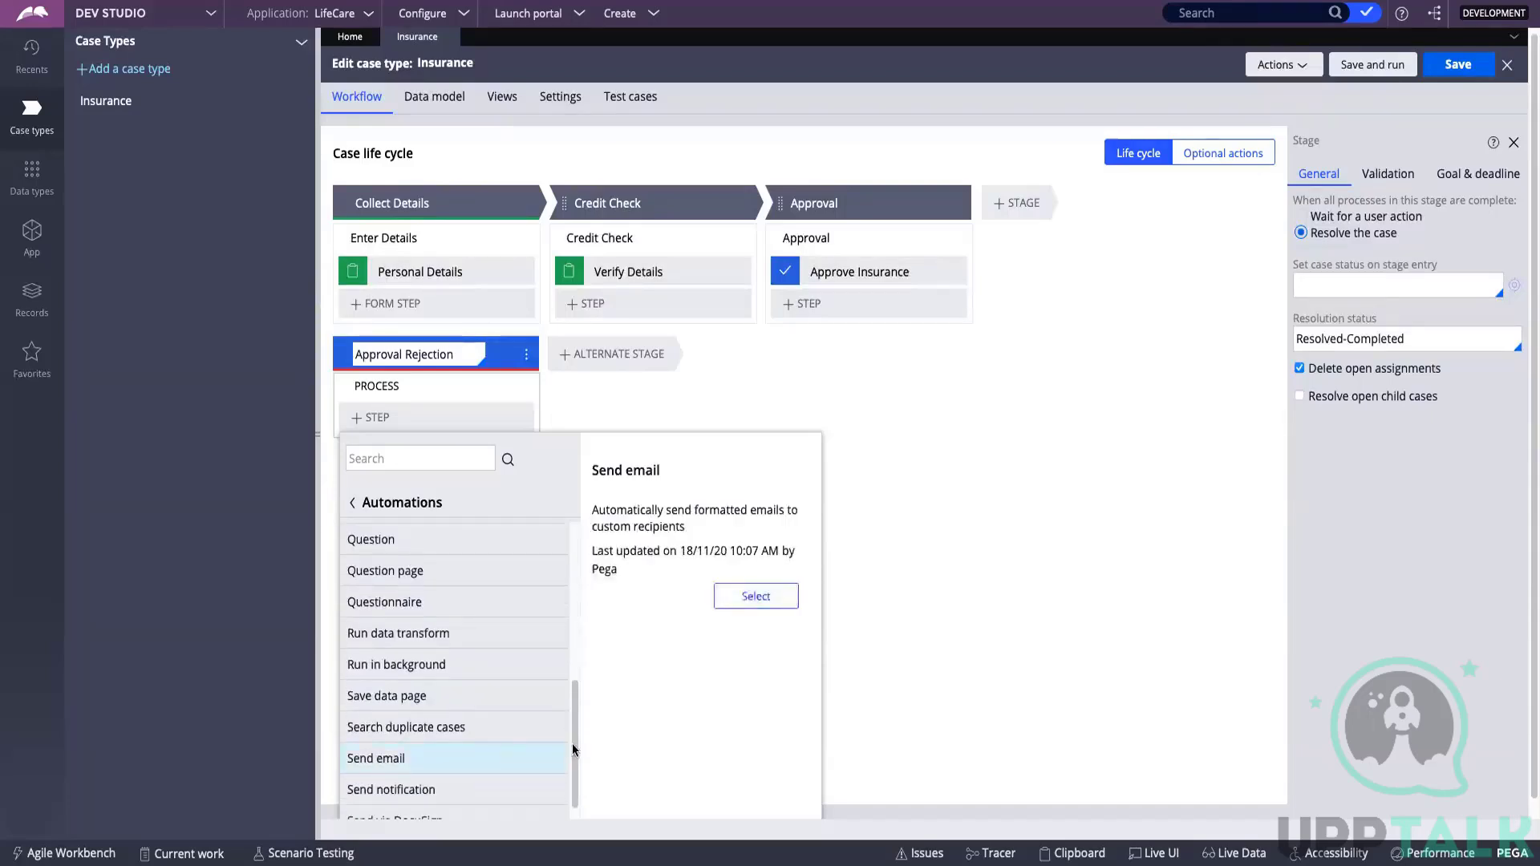
click(737, 600)
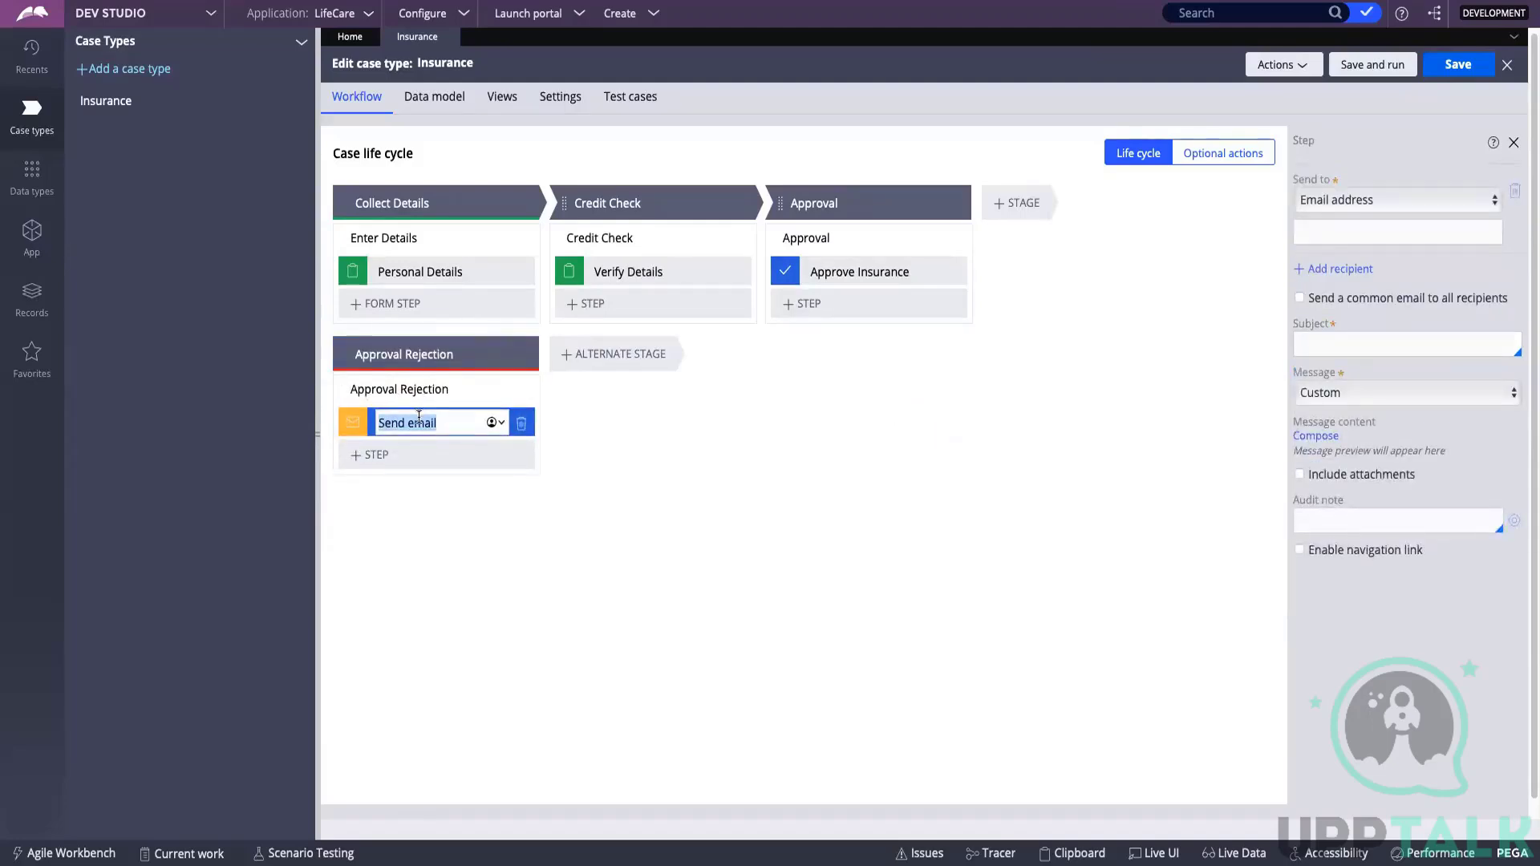
- Name the new email step in the Approval Rejection stage Rejection Email
text(Rejection EMai)
key(BackSpace)
key(BackSpace)
key(BackSpace)
key(BackSpace)
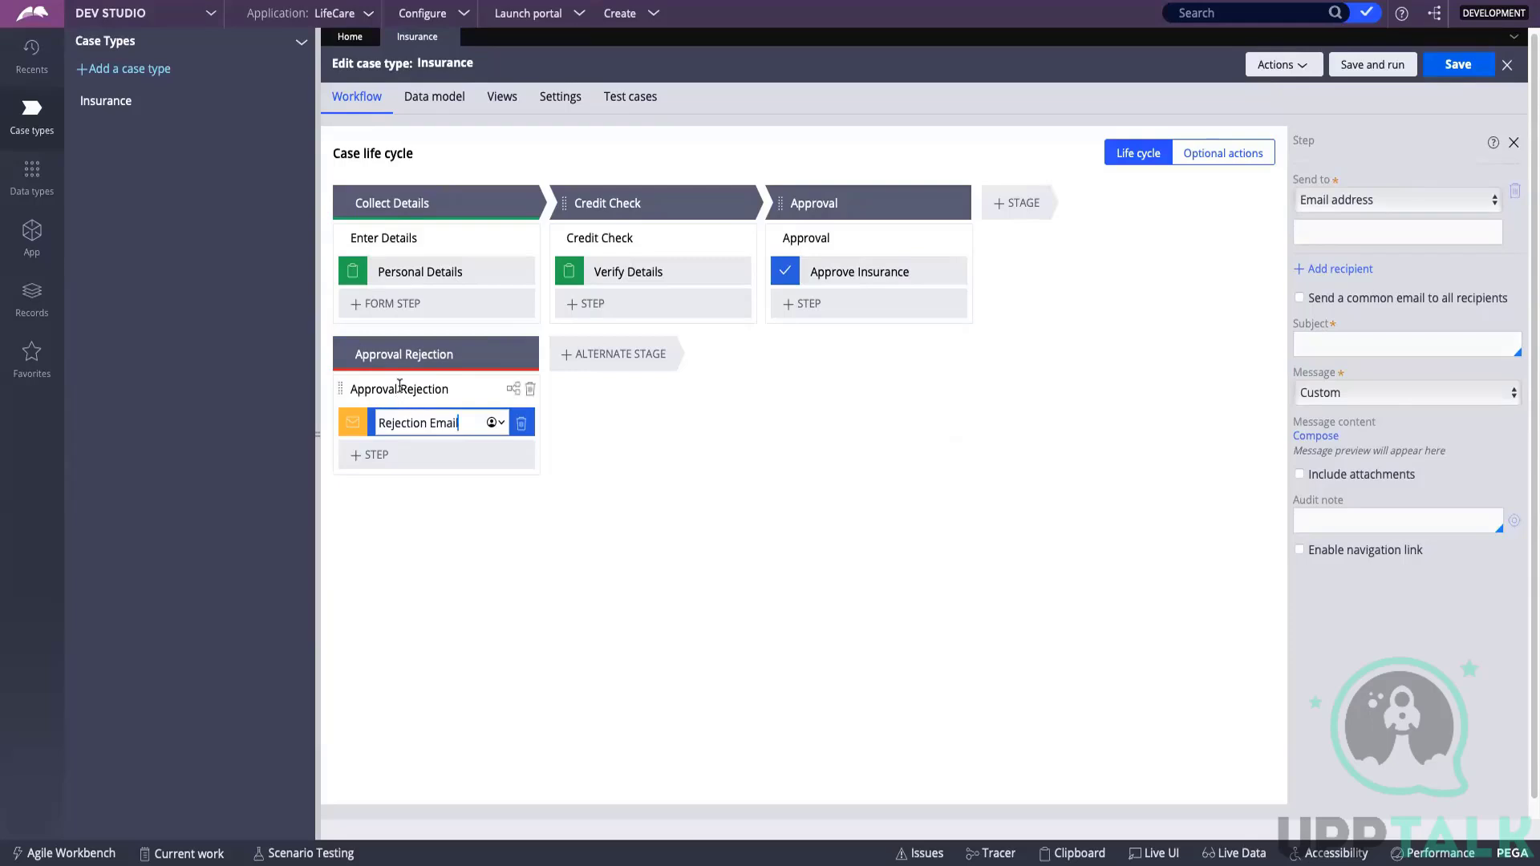
key(Return)
- Rename the process in the Approval Rejection stage to Rejected and save the case type
click(403, 389)
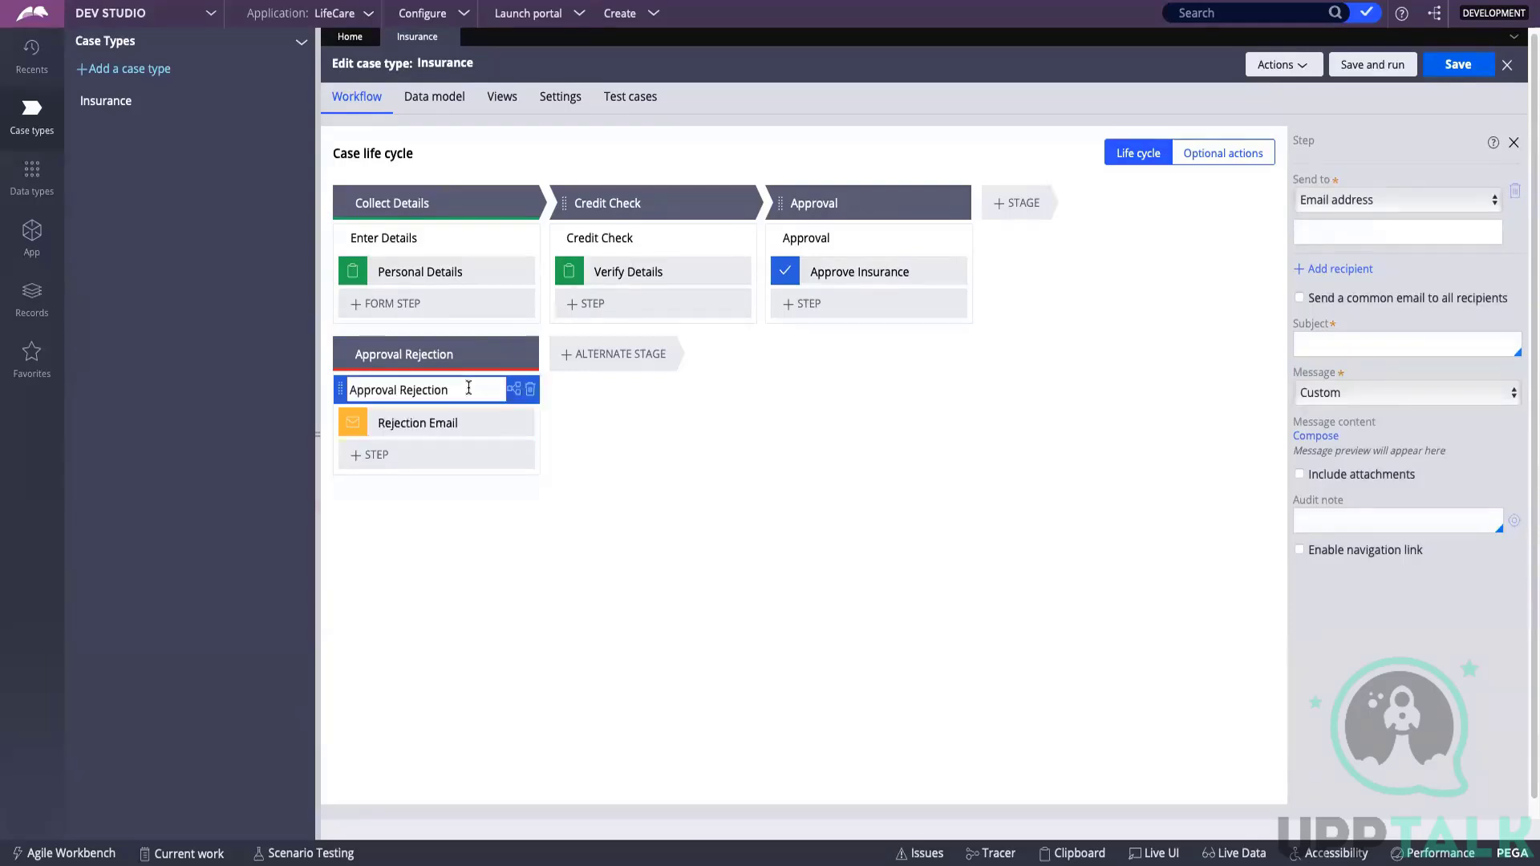
key(ctrl+a)
key(BackSpace)
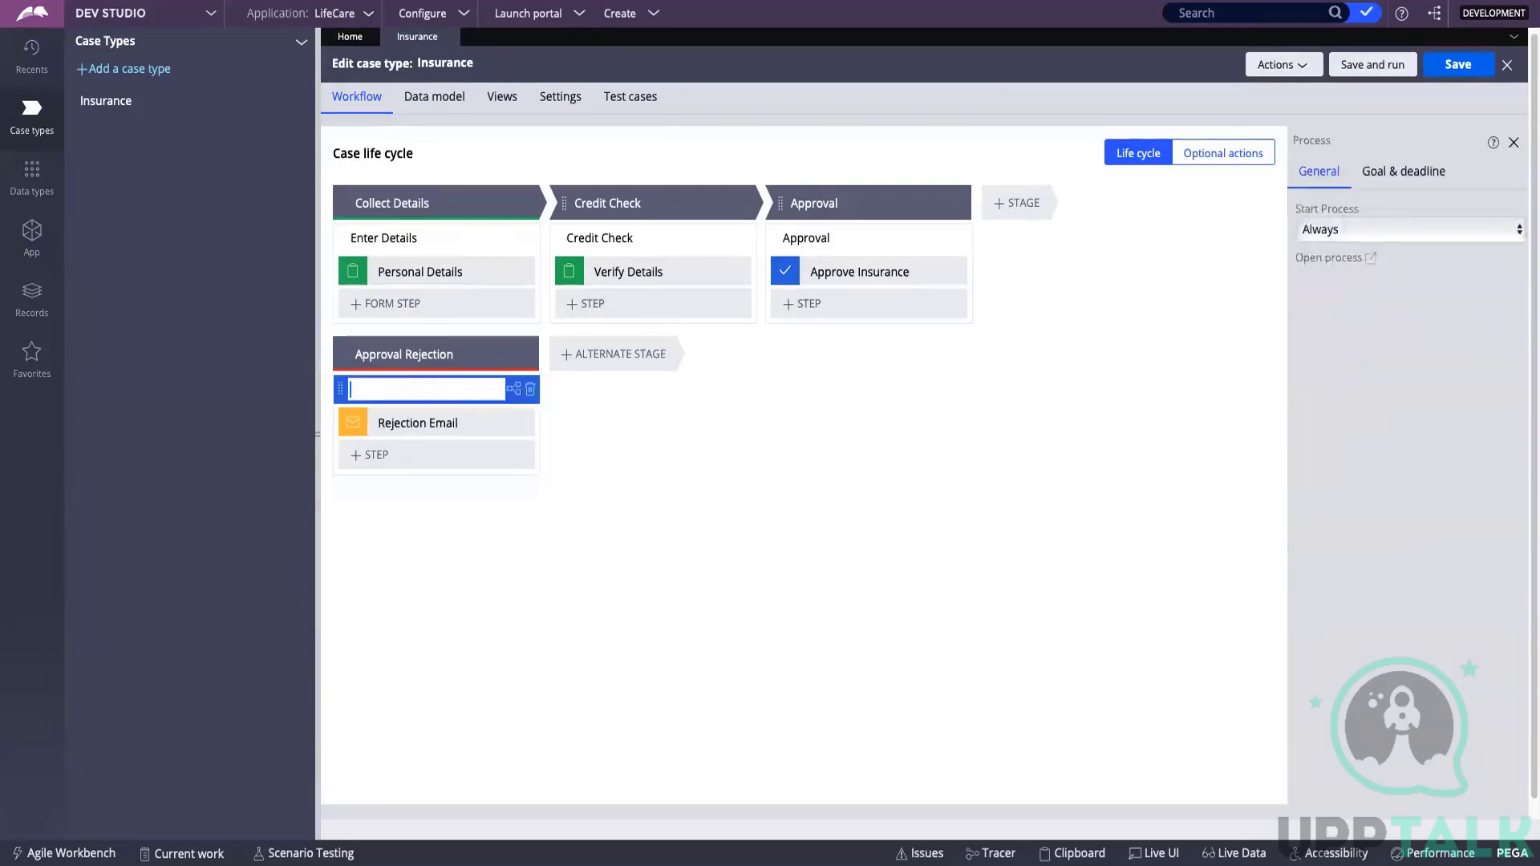
text(Rejected)
click(942, 415)
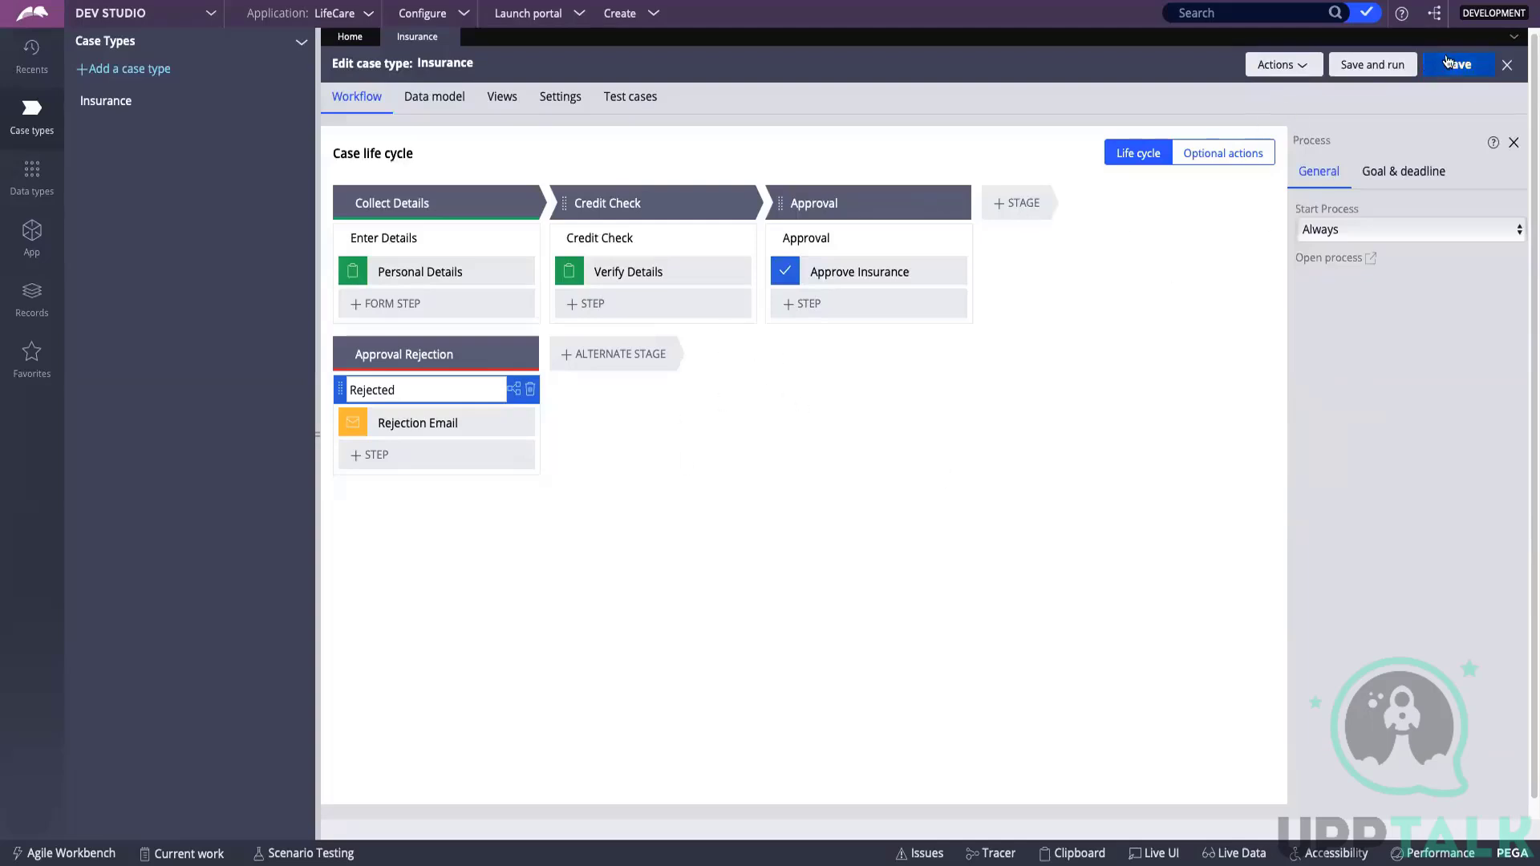
click(1449, 65)
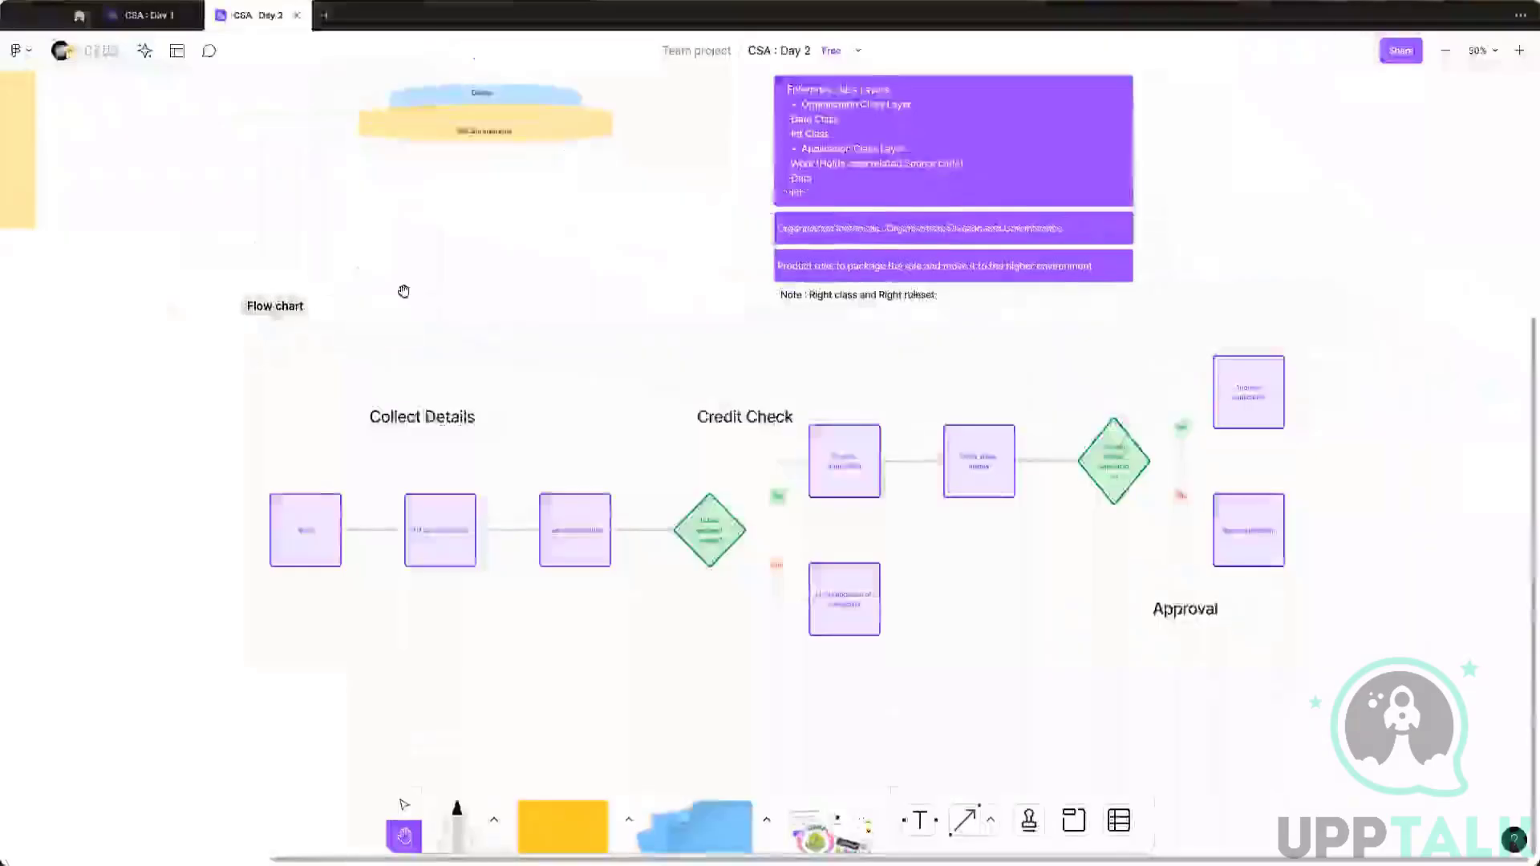
- Review the flow chart on the CSA : Day 2 FigJam board and return to Pega Dev Studio
scroll(248, 419, down, 3)
scroll(434, 461, down, 2)
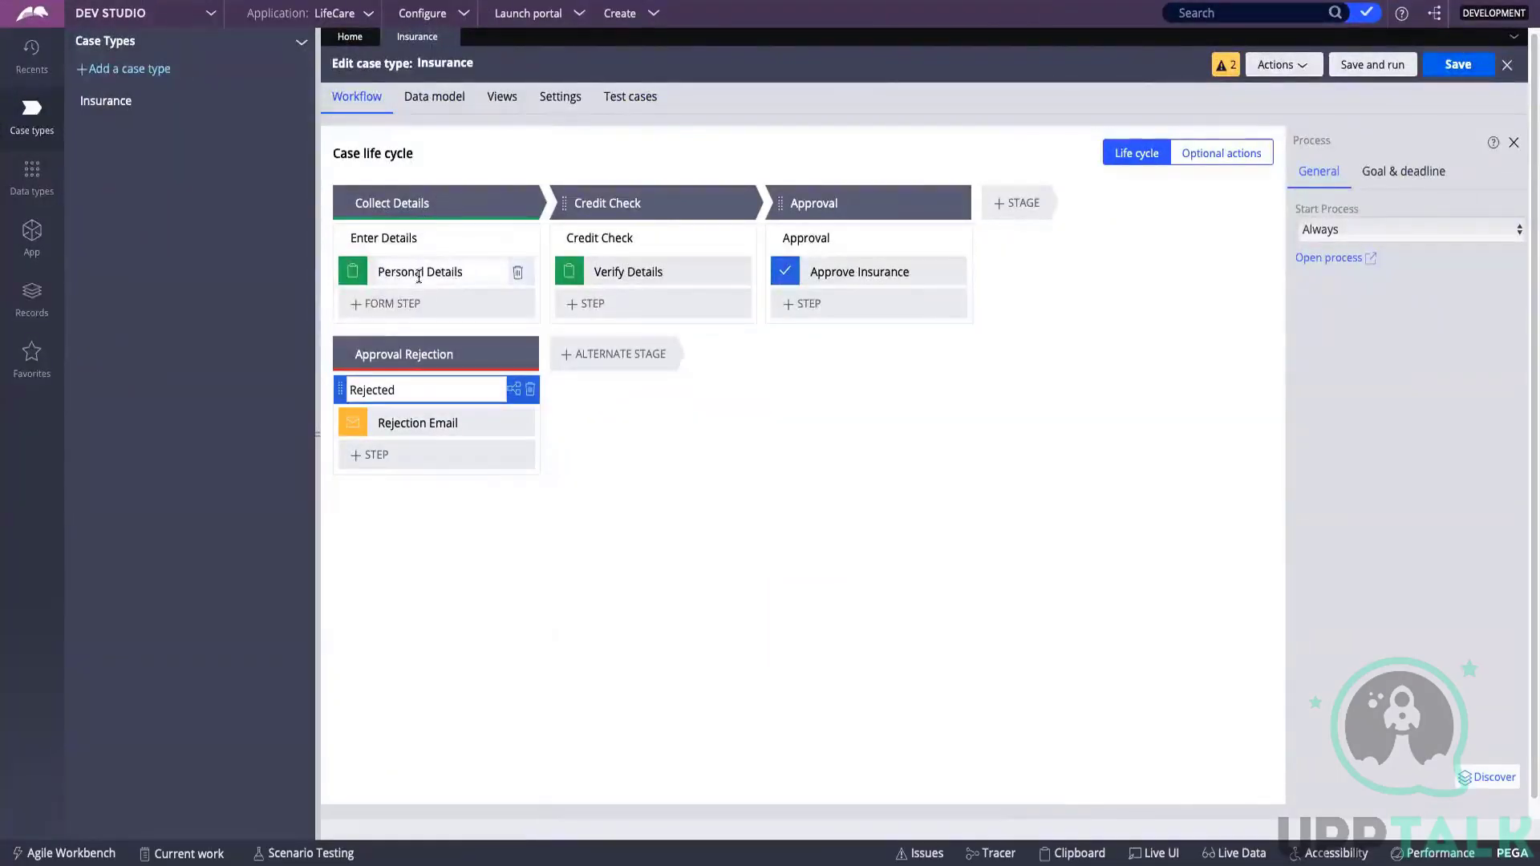
key(ctrl+Left)
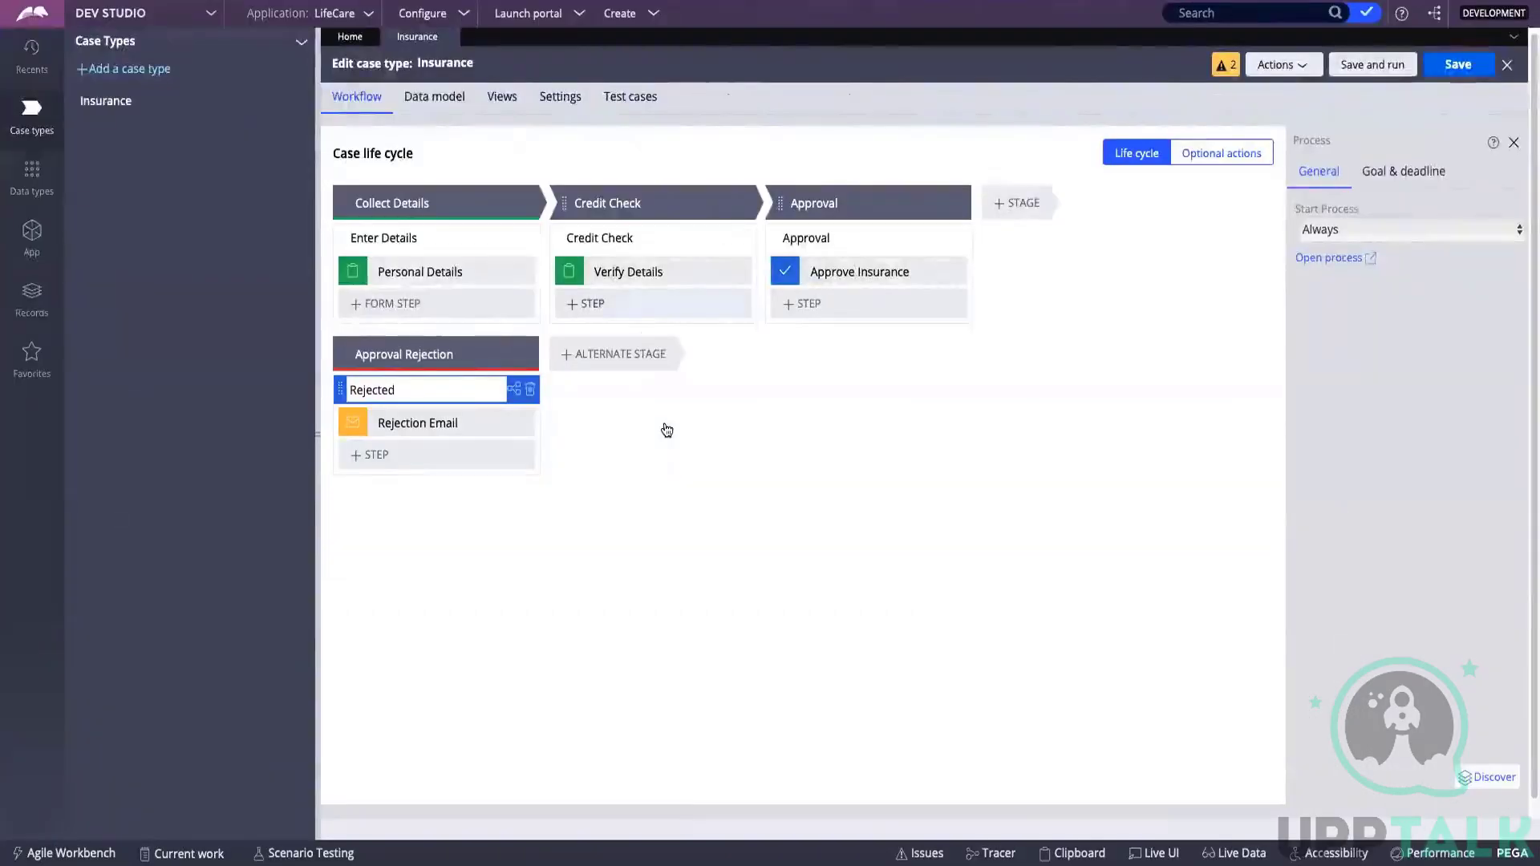
- Examine the processes and automations that can be added as steps to the Credit Check stage, without adding any
click(592, 303)
click(663, 424)
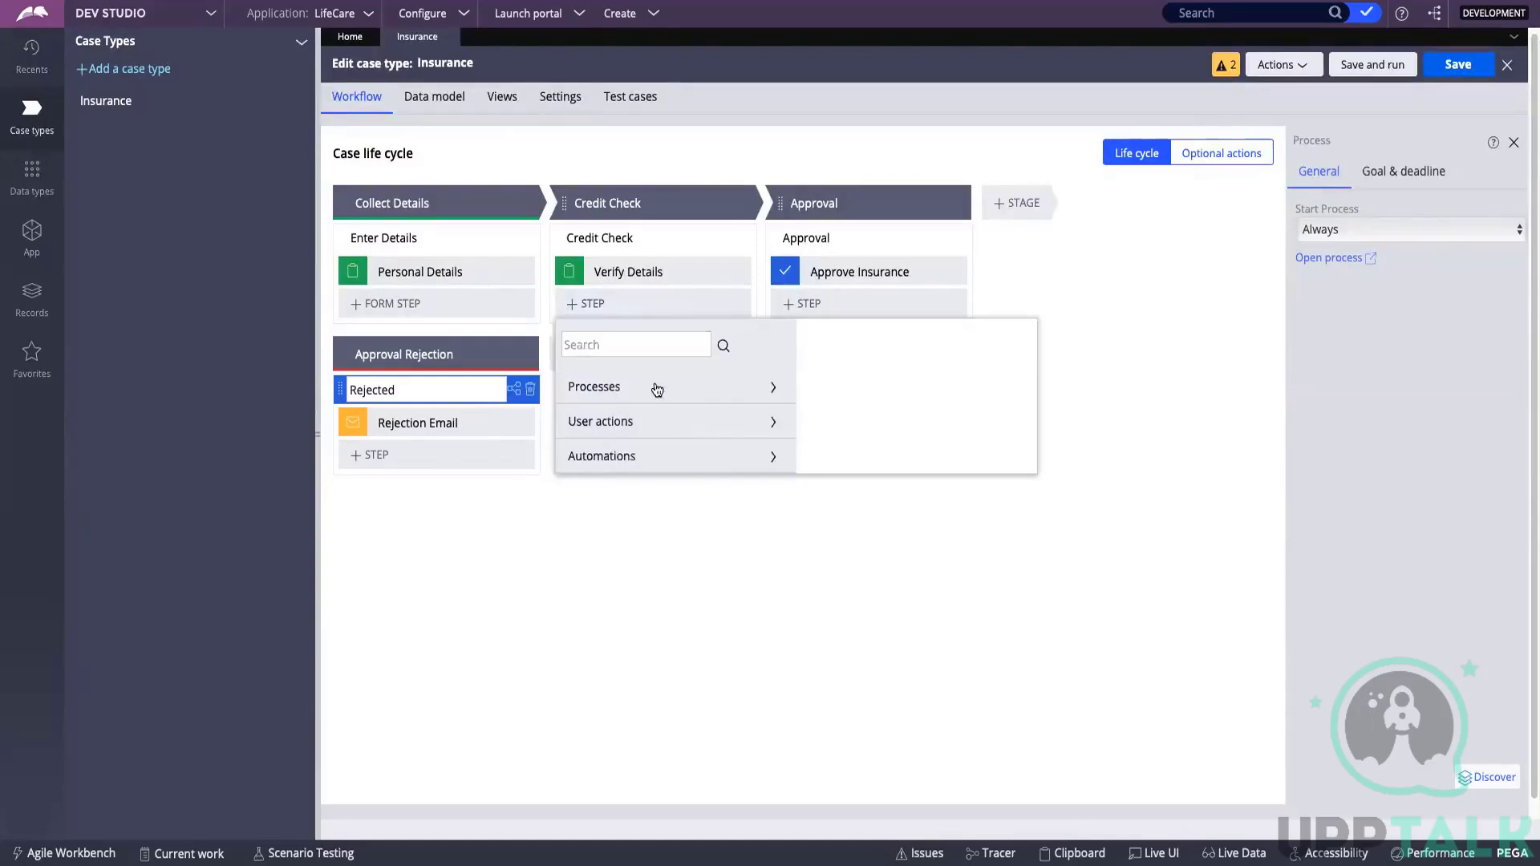
click(764, 389)
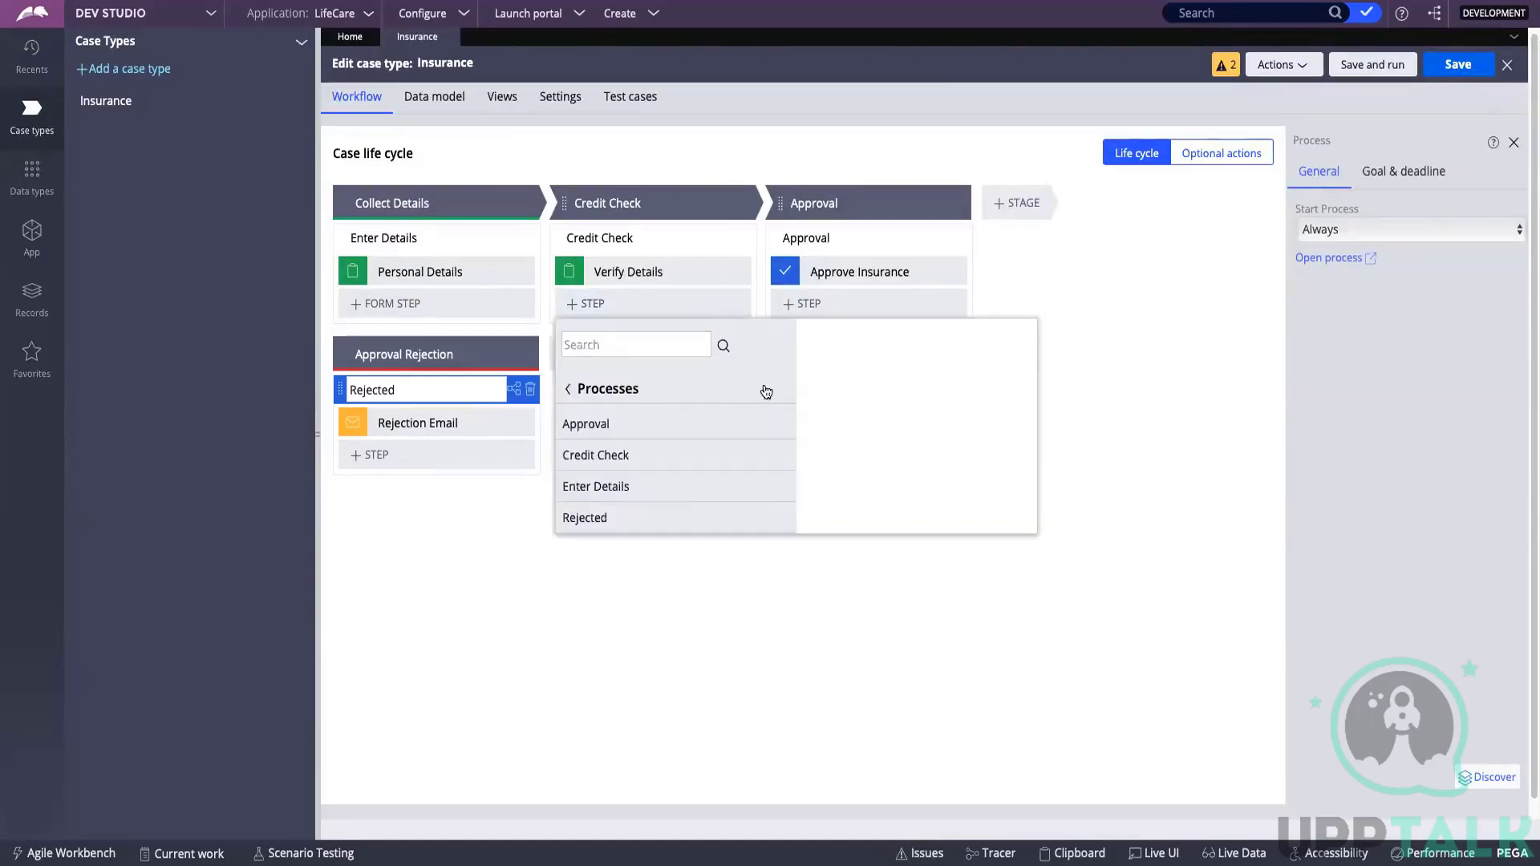
click(572, 393)
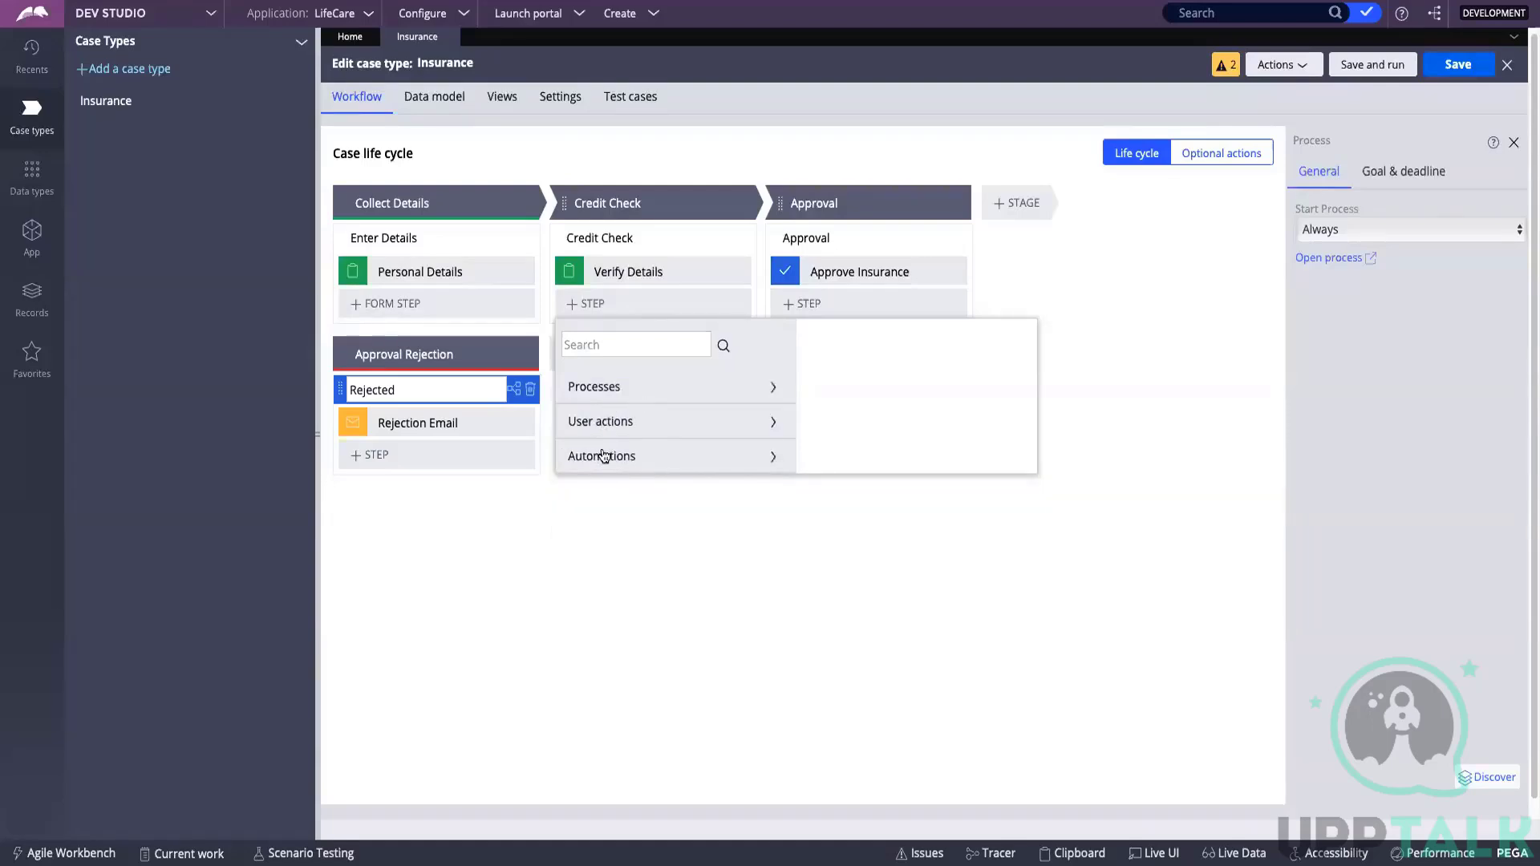
click(603, 455)
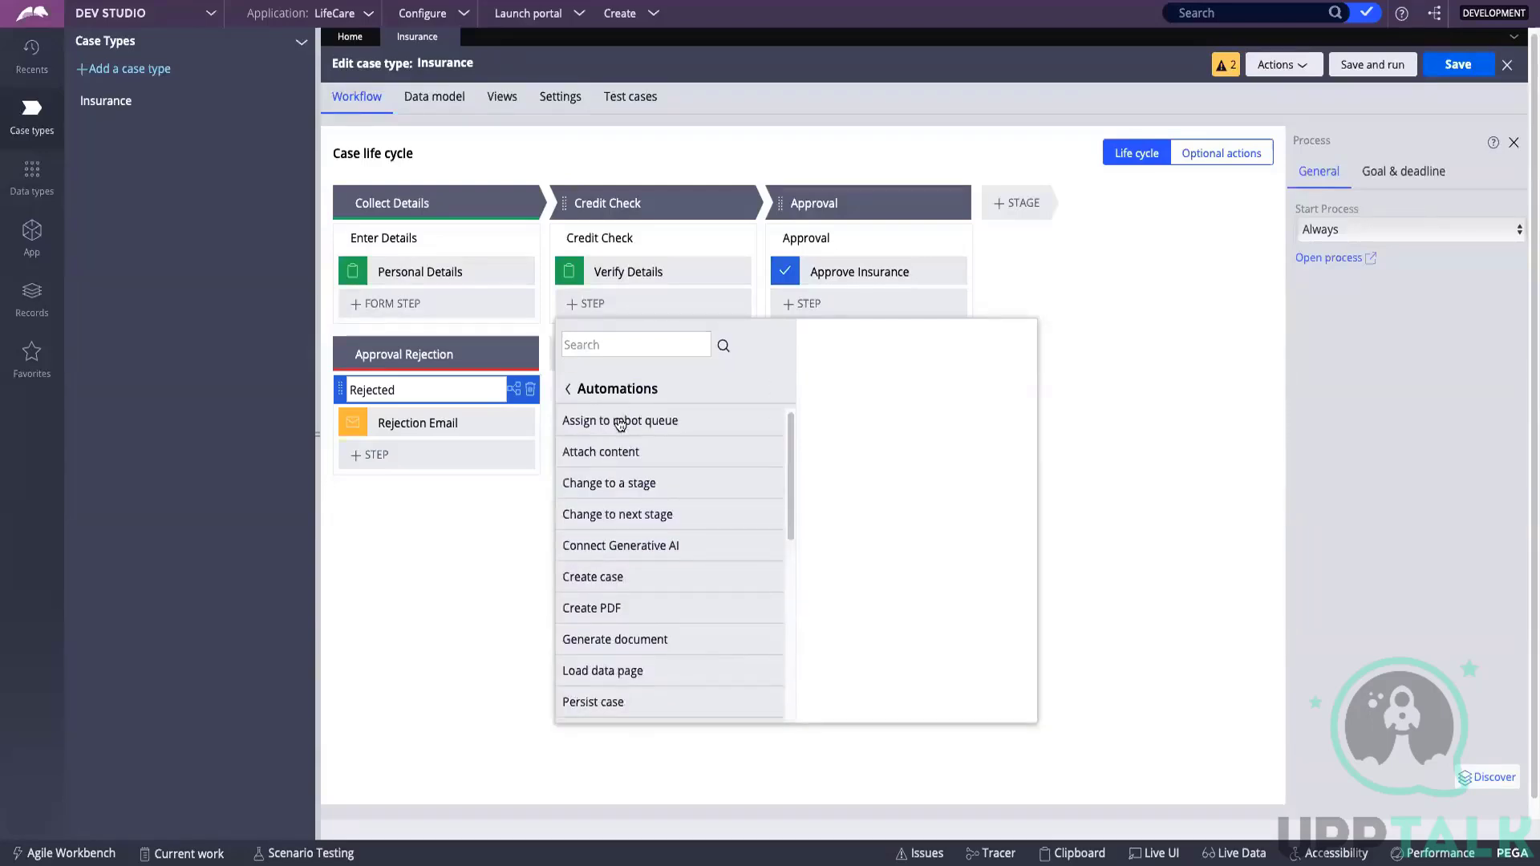
scroll(620, 423, down, 1)
scroll(620, 423, down, 8)
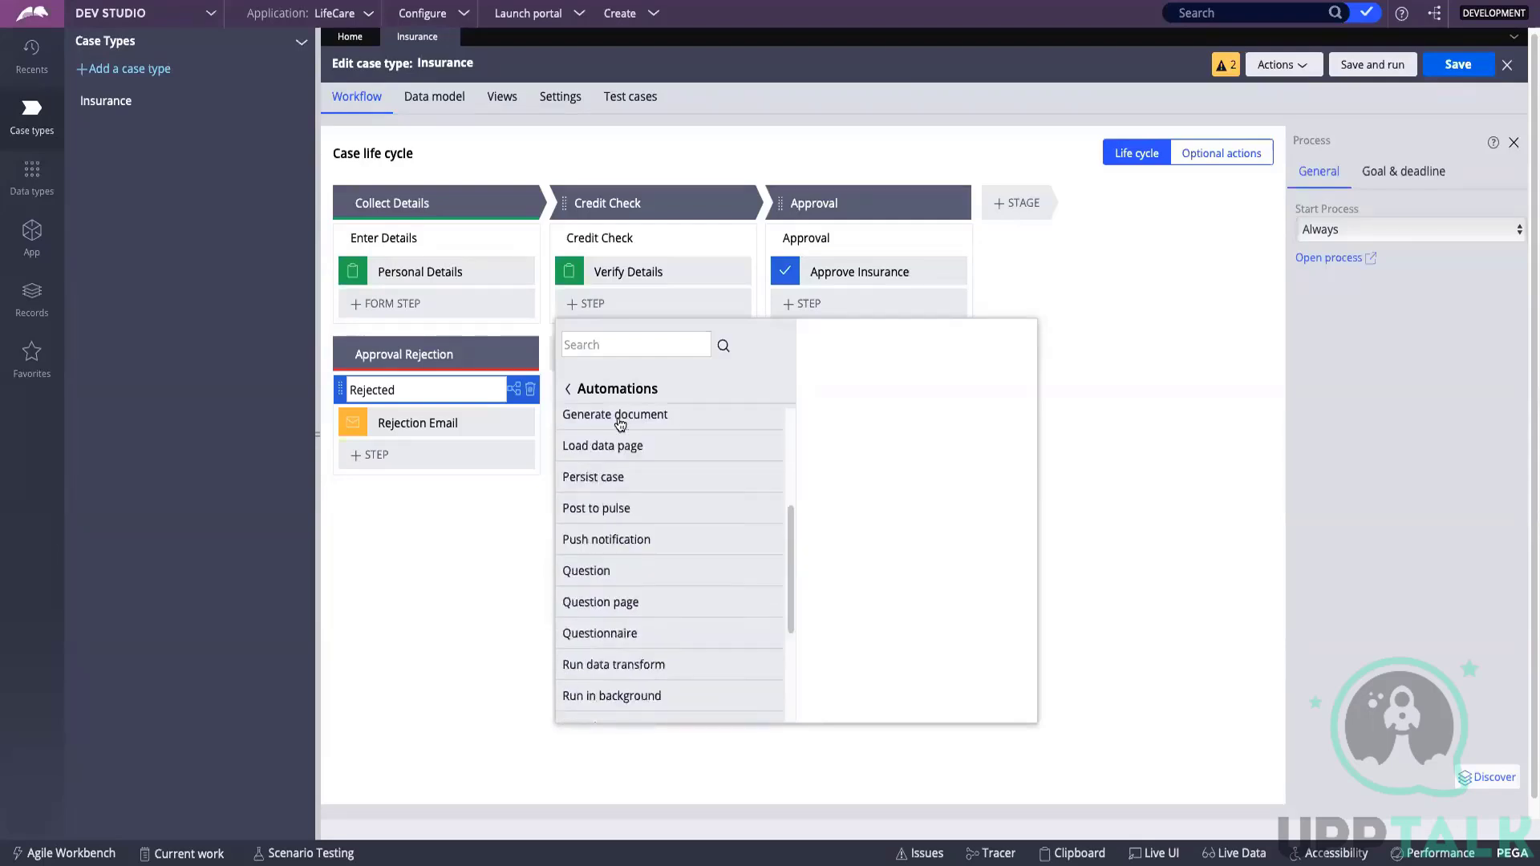
scroll(625, 496, down, 2)
scroll(626, 538, up, 3)
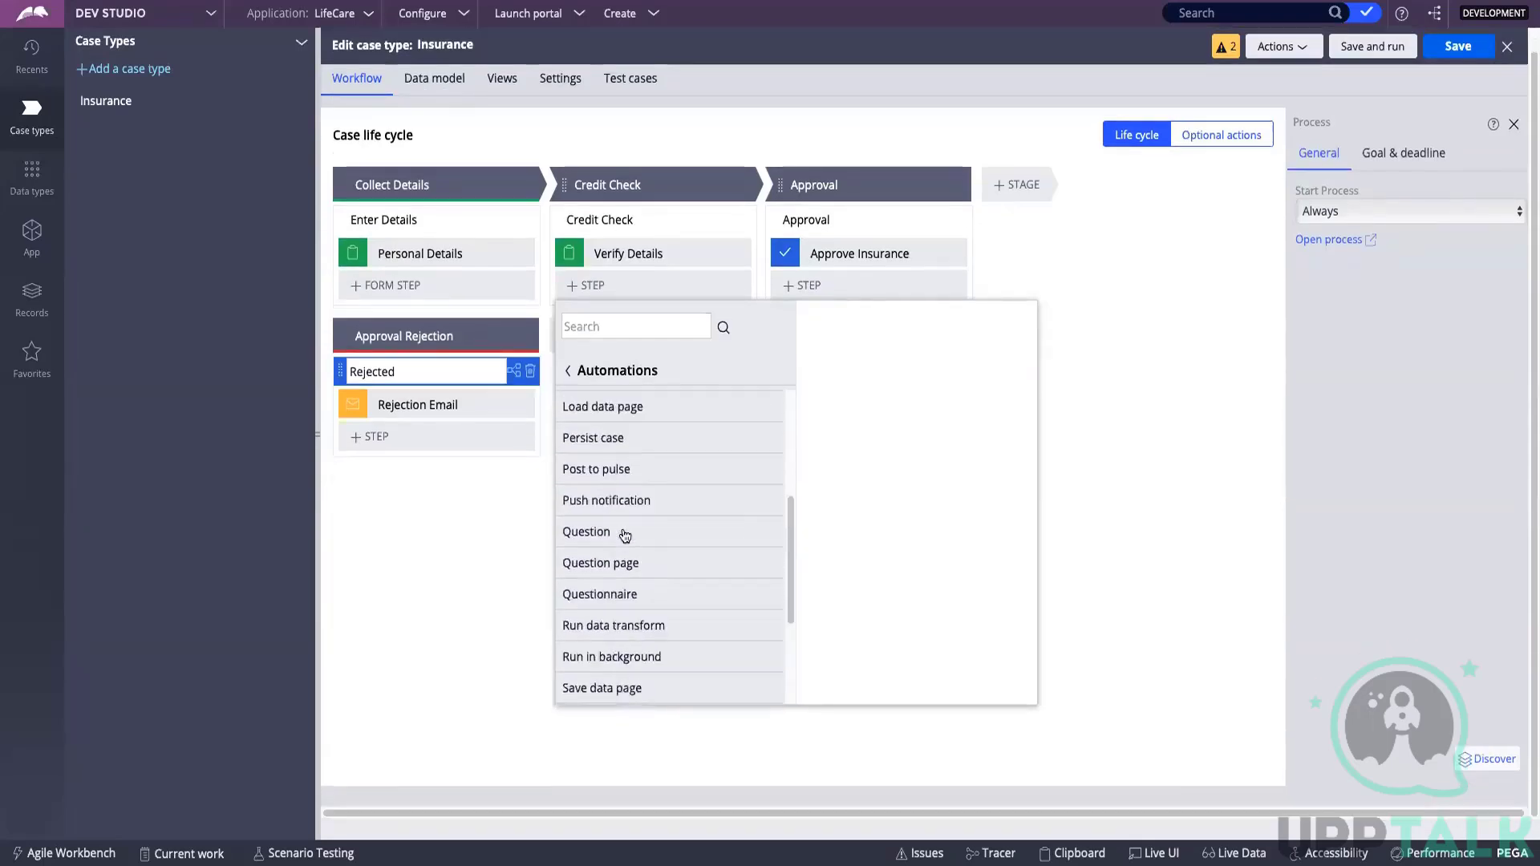
scroll(625, 536, up, 6)
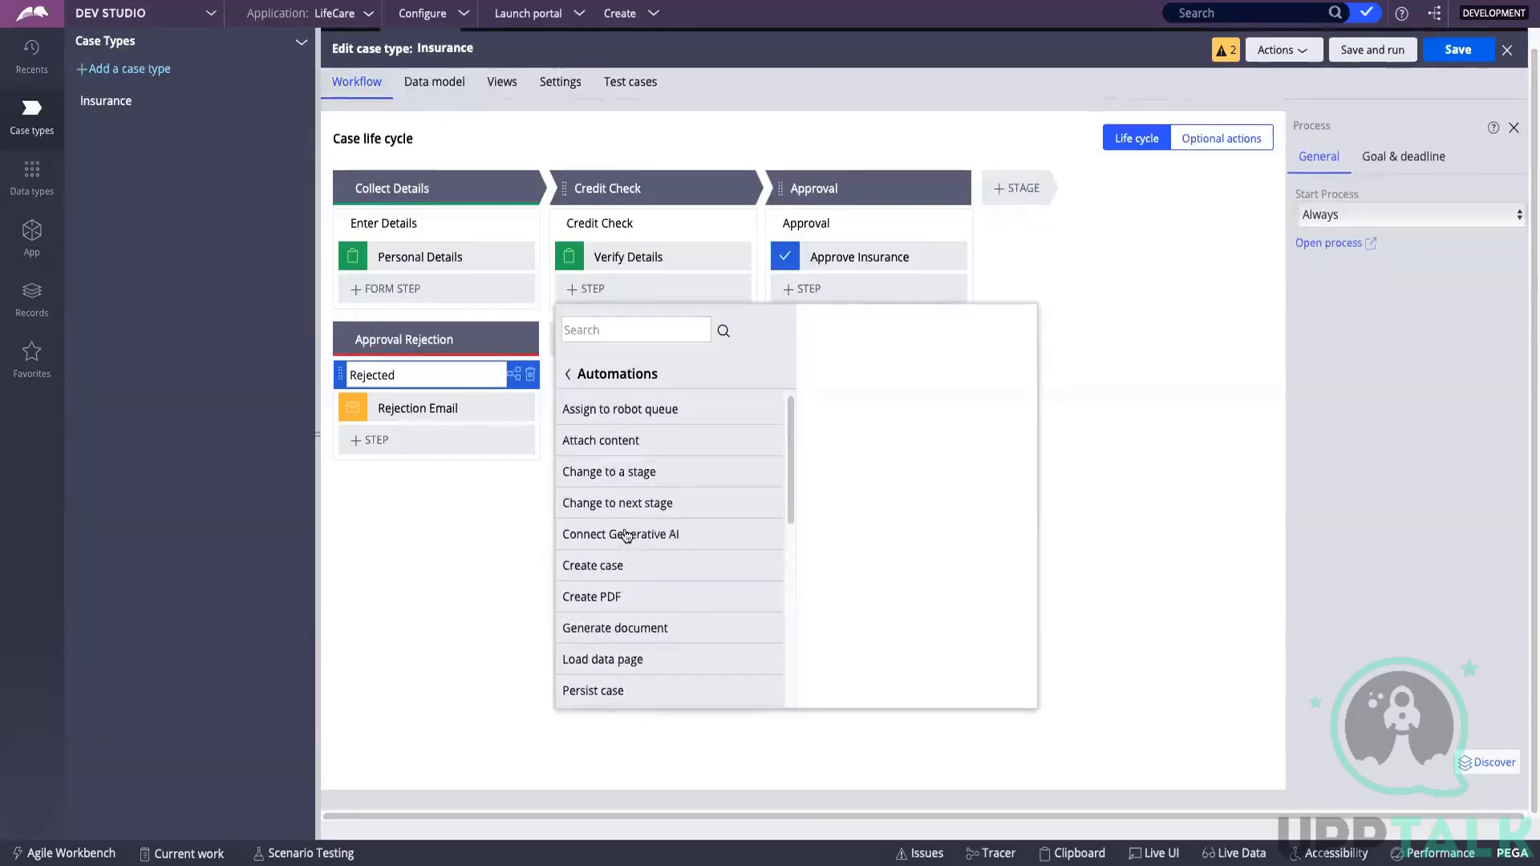
click(507, 514)
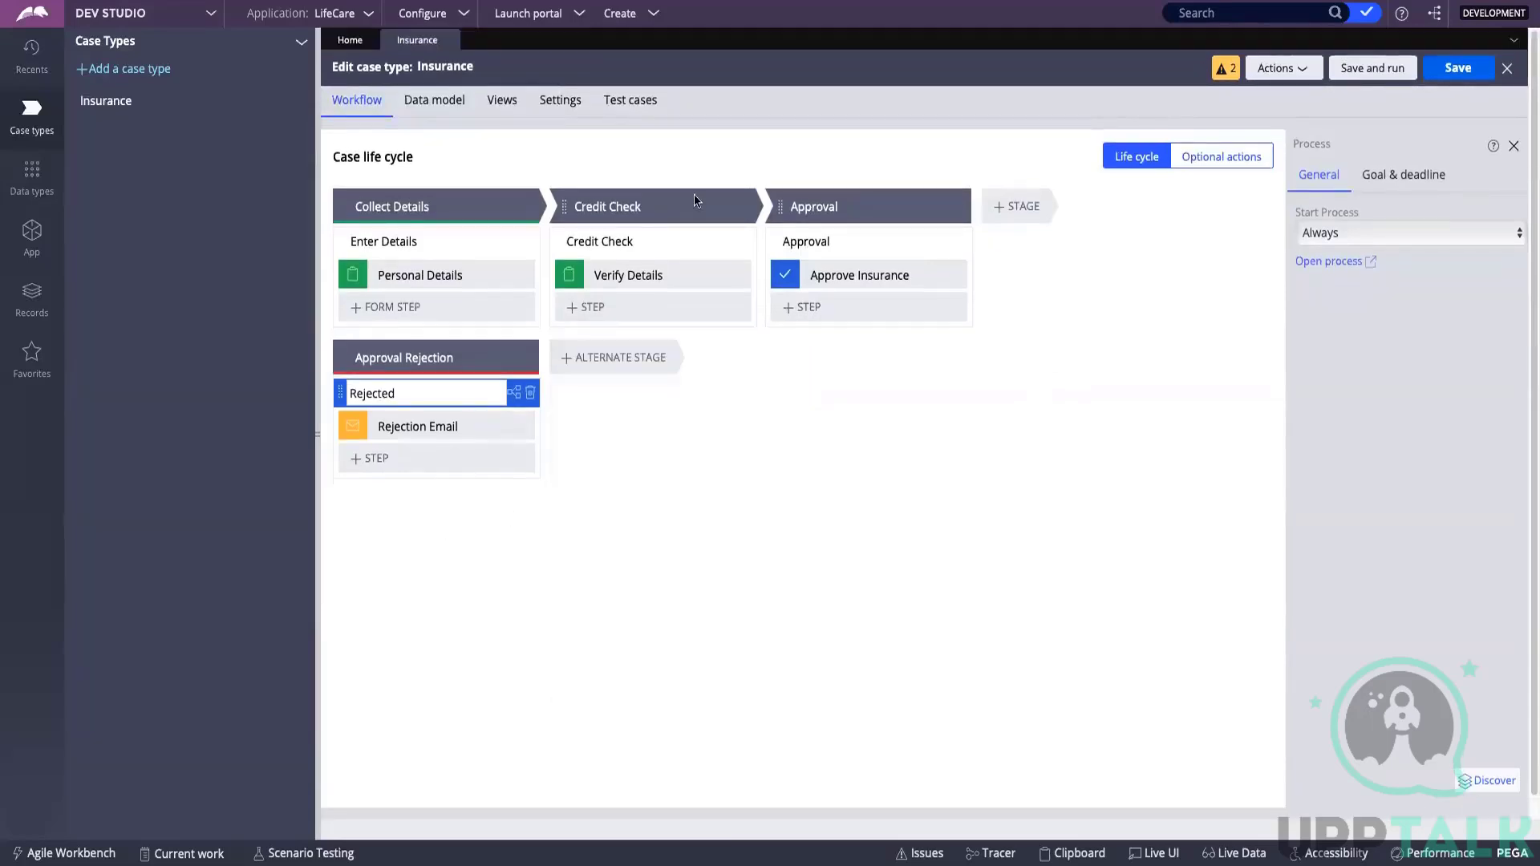
- Select the Credit Check process and save the Insurance case type
click(714, 250)
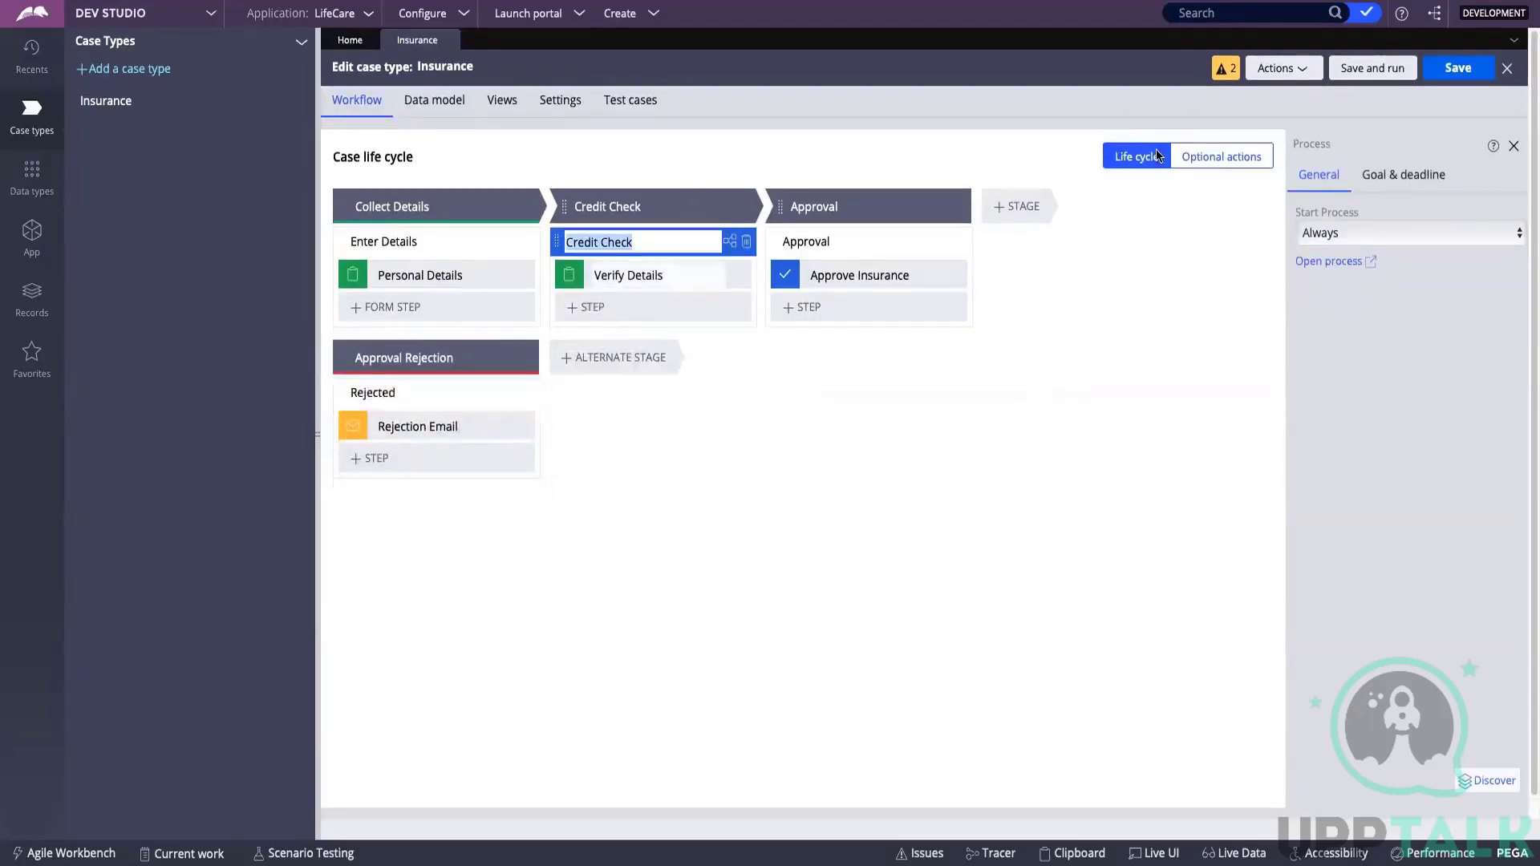
click(1466, 74)
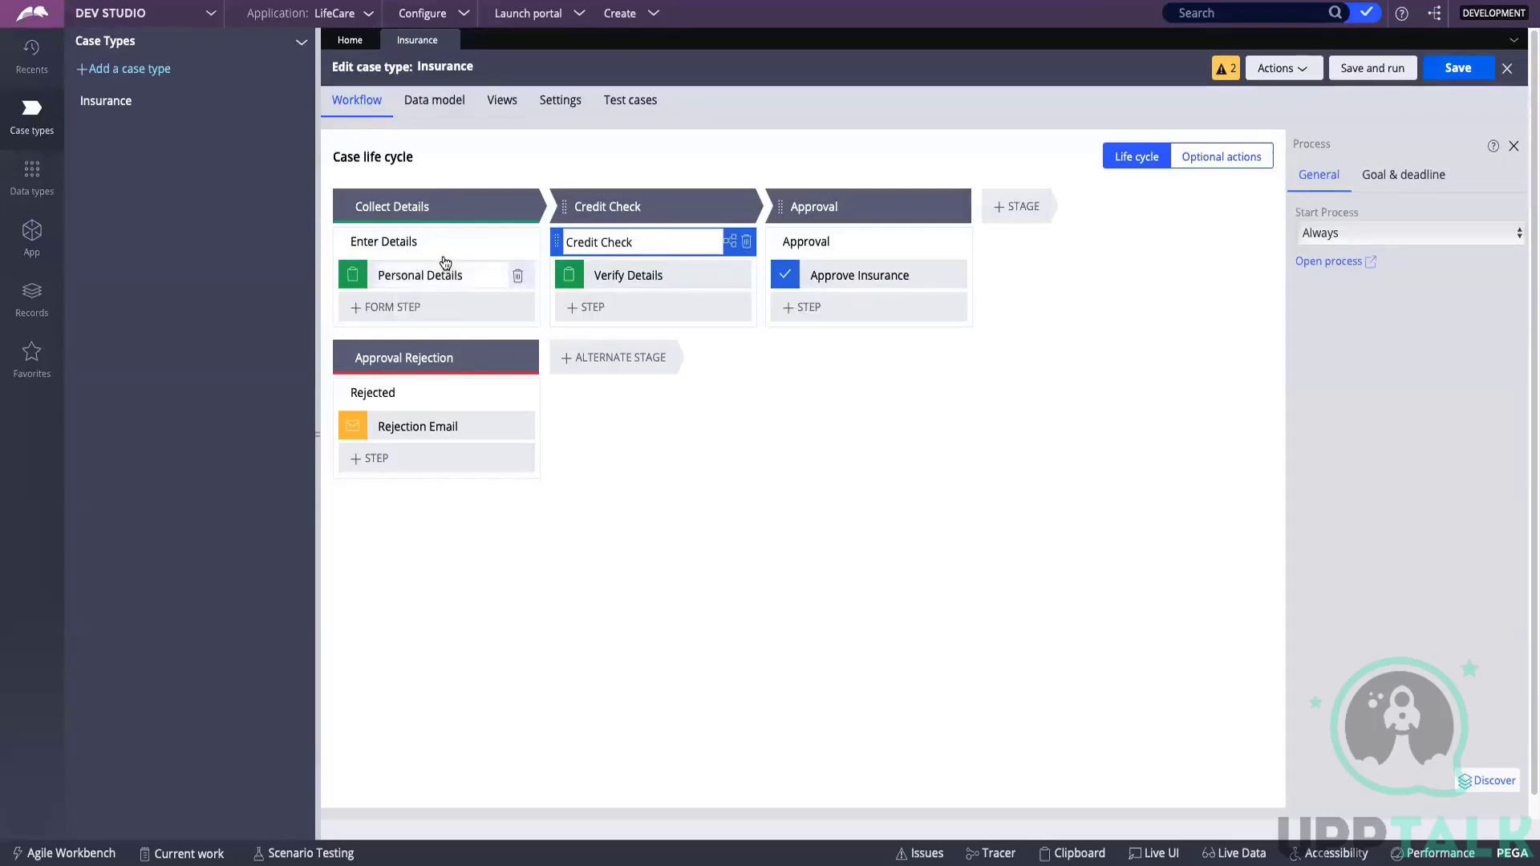
- Examine the Enter Details process's flow diagram, including its start and Personal Details shapes, and return to the case life cycle
click(395, 241)
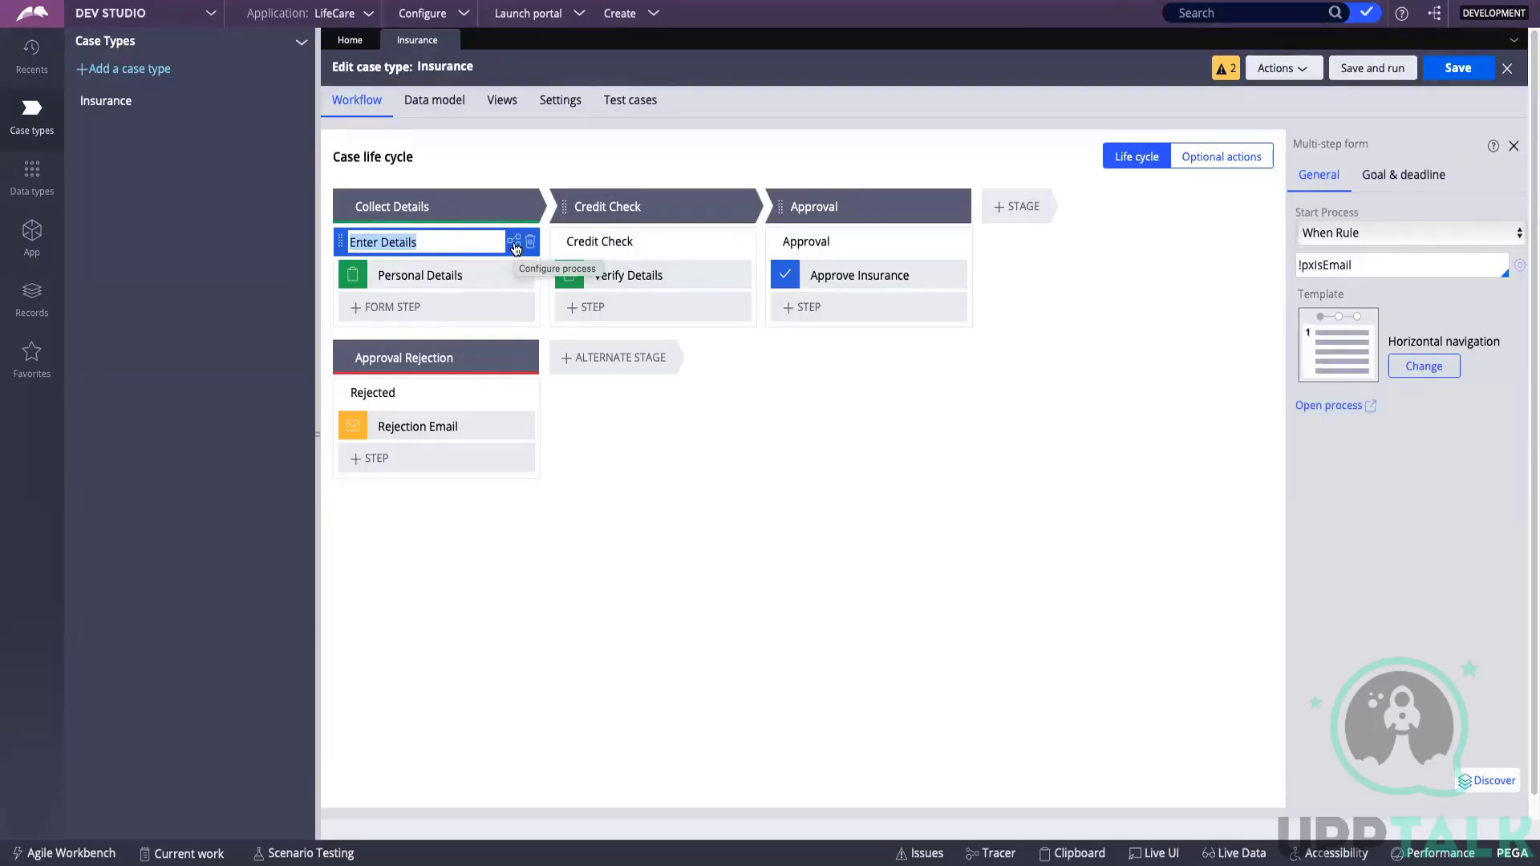
click(514, 243)
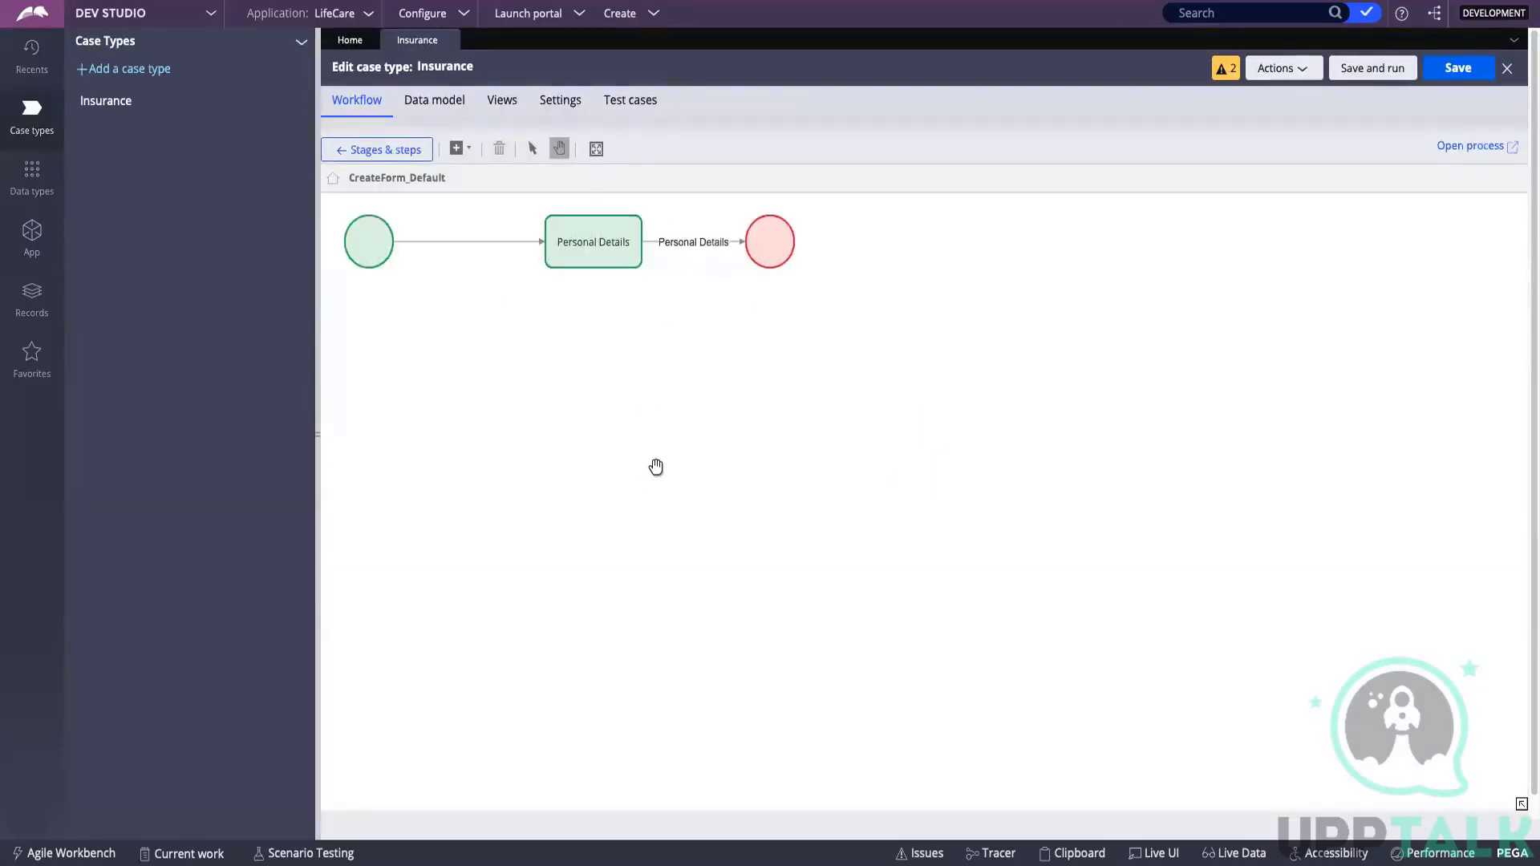
click(389, 245)
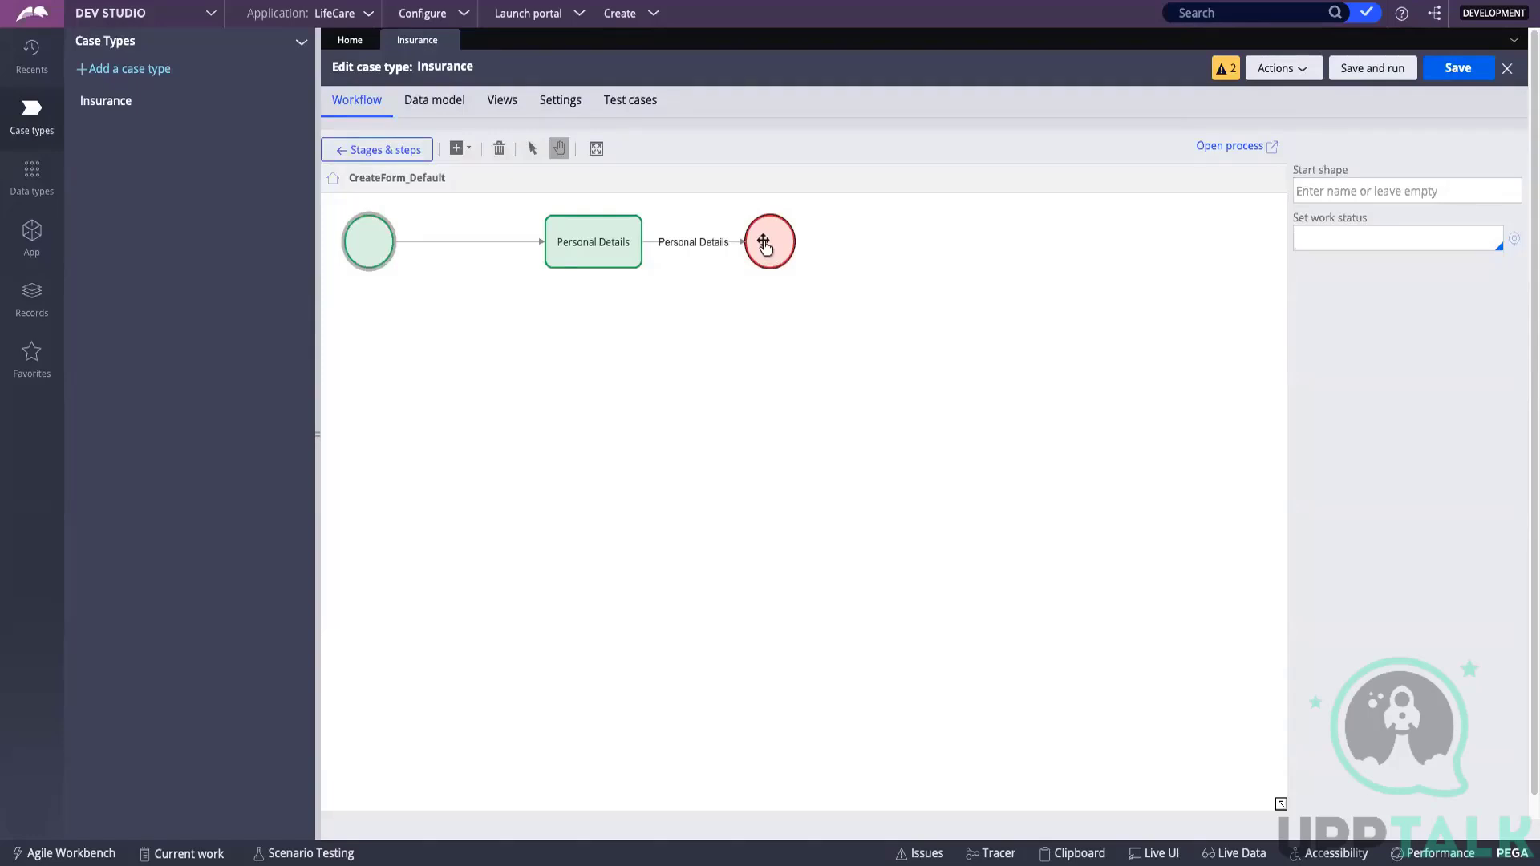
click(581, 247)
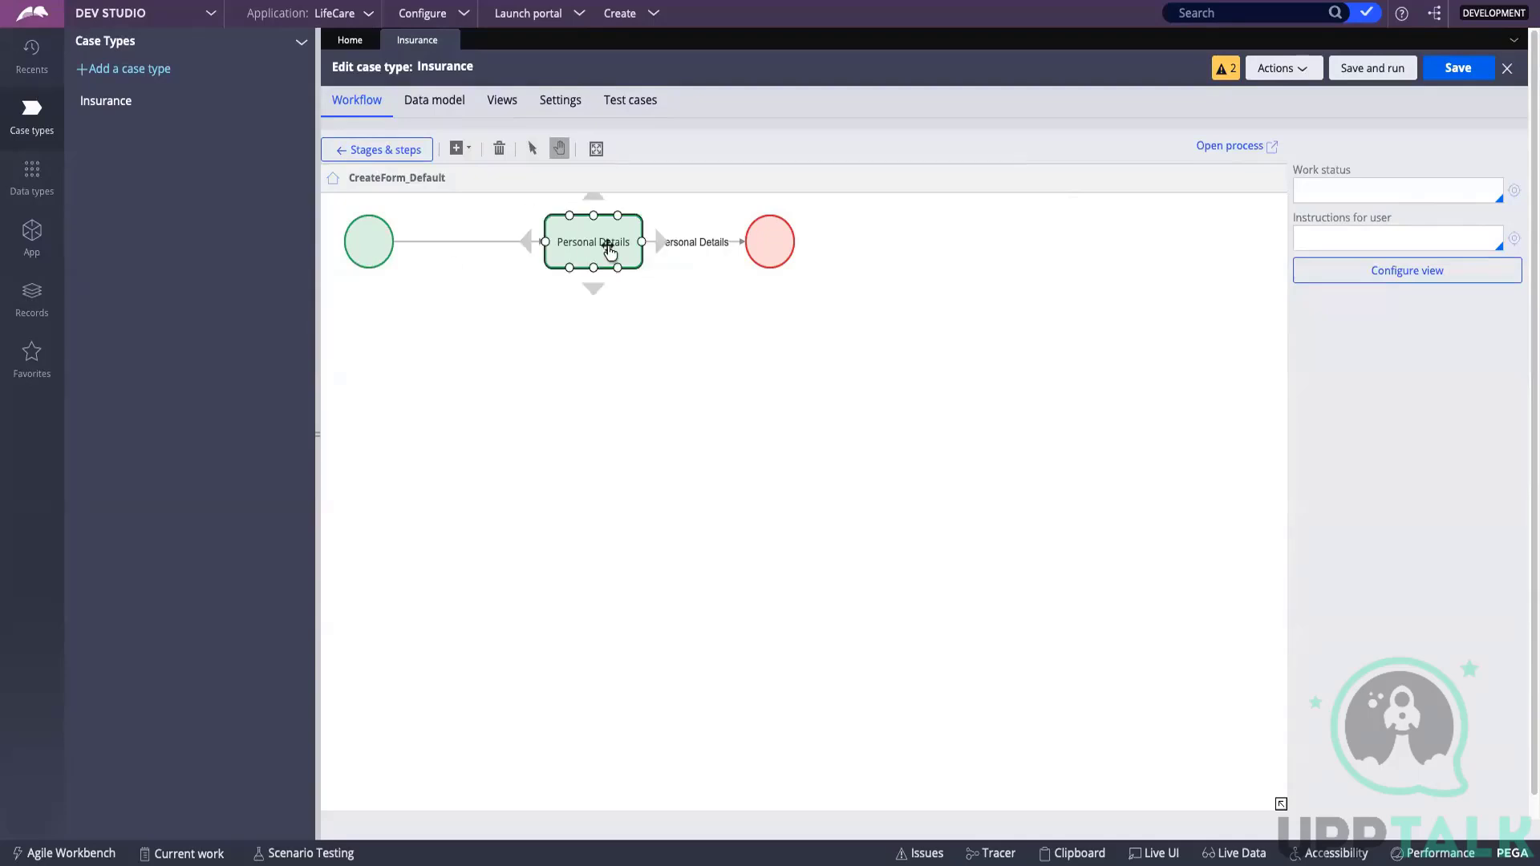
double_click(608, 243)
click(404, 160)
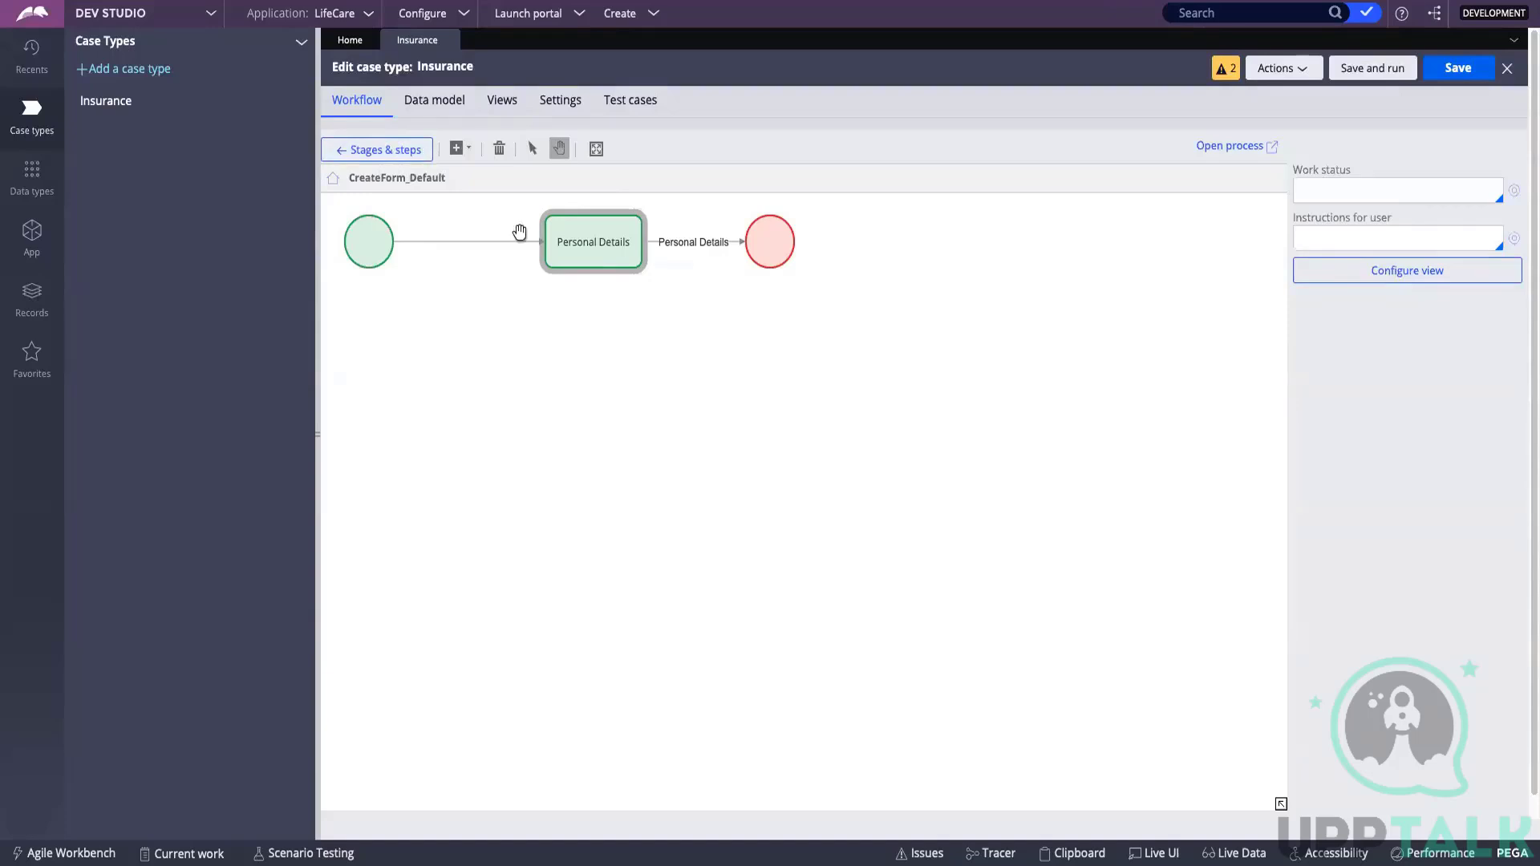
click(381, 151)
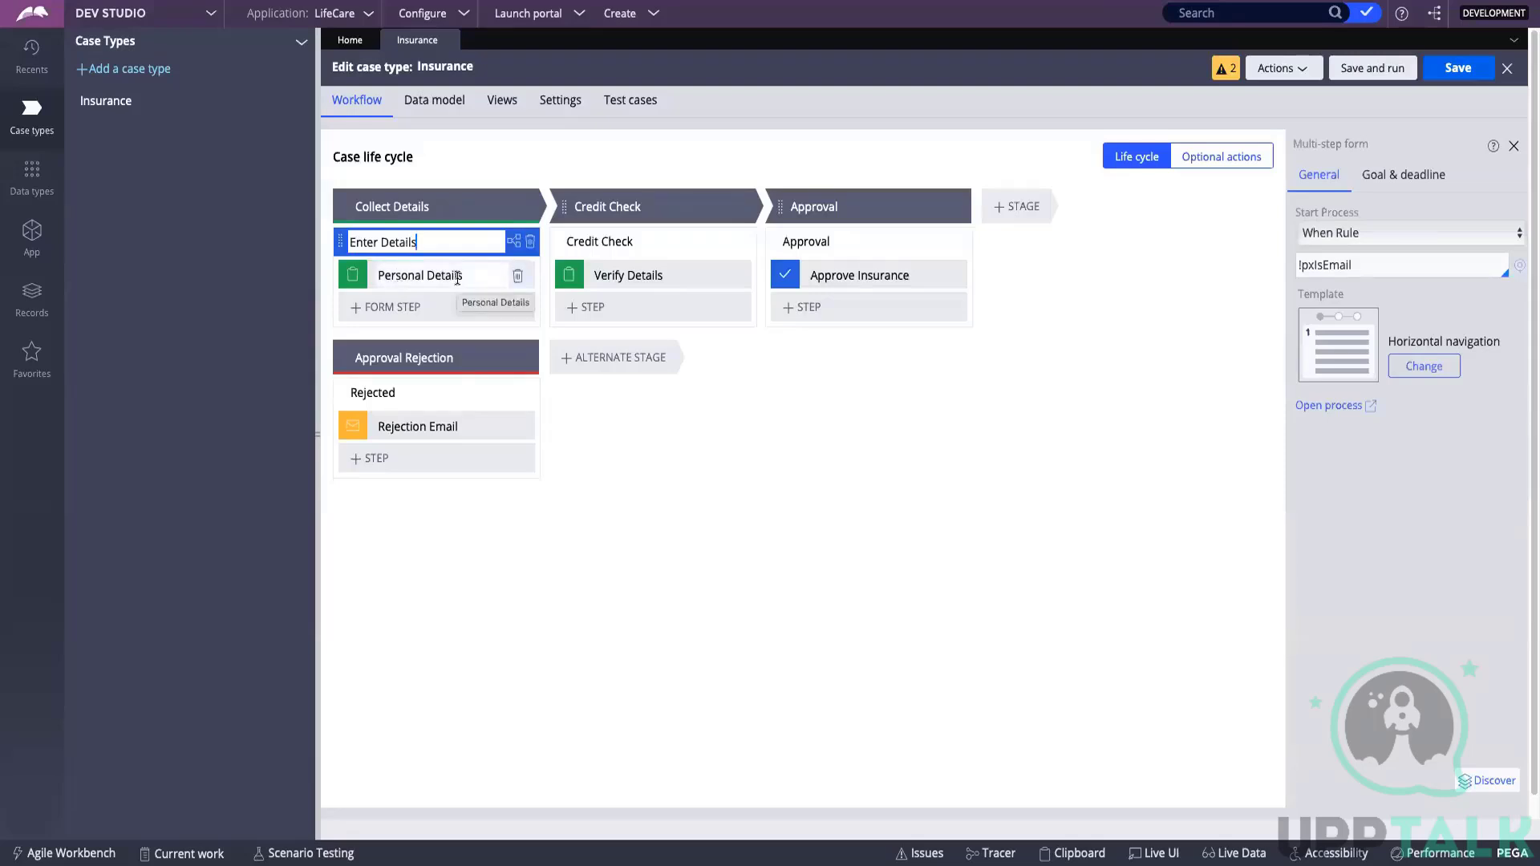
click(513, 242)
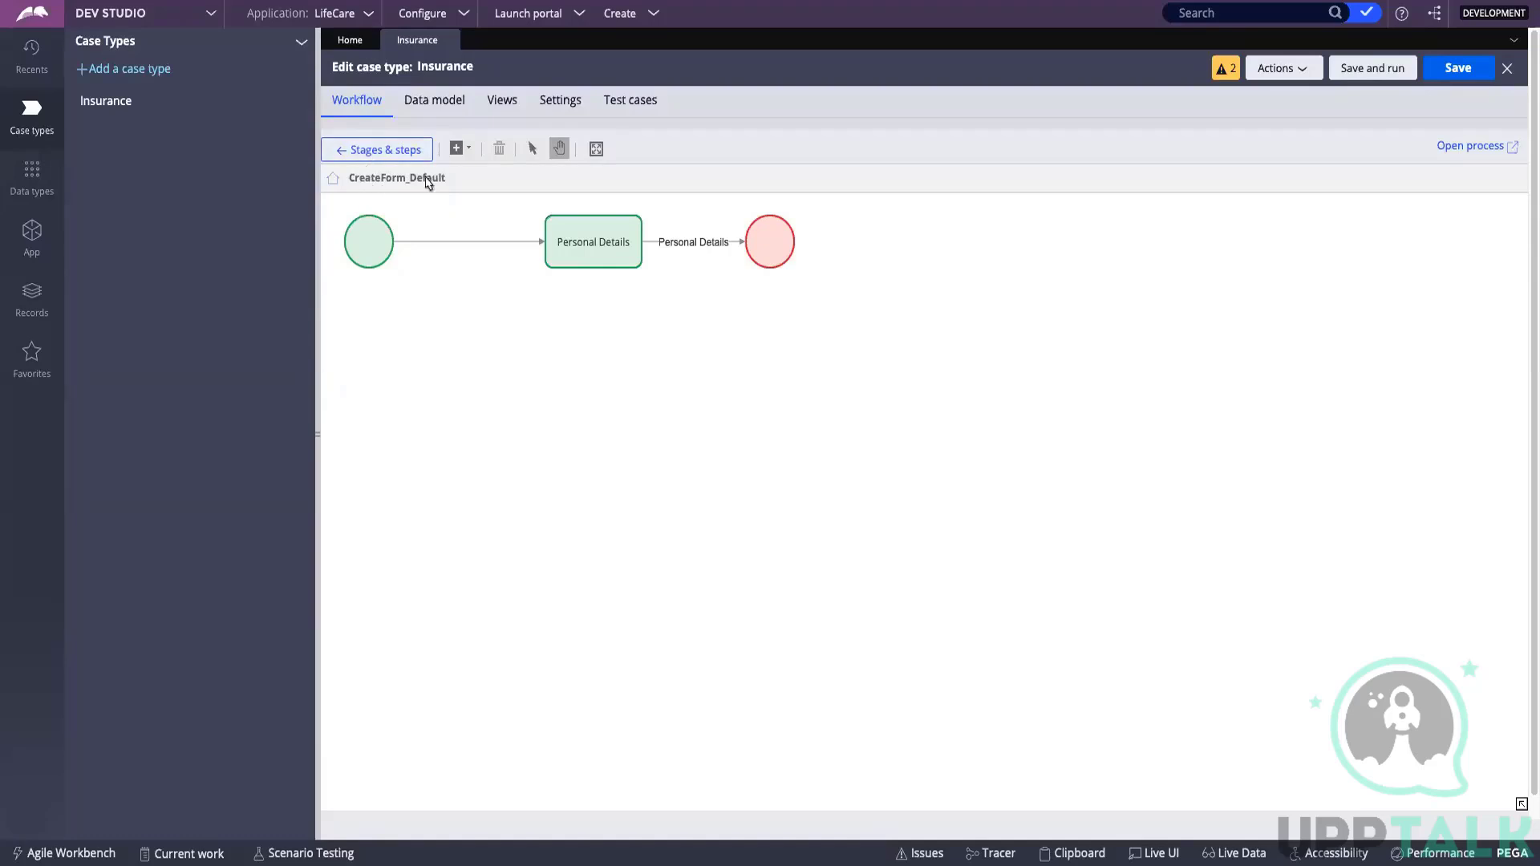
click(390, 148)
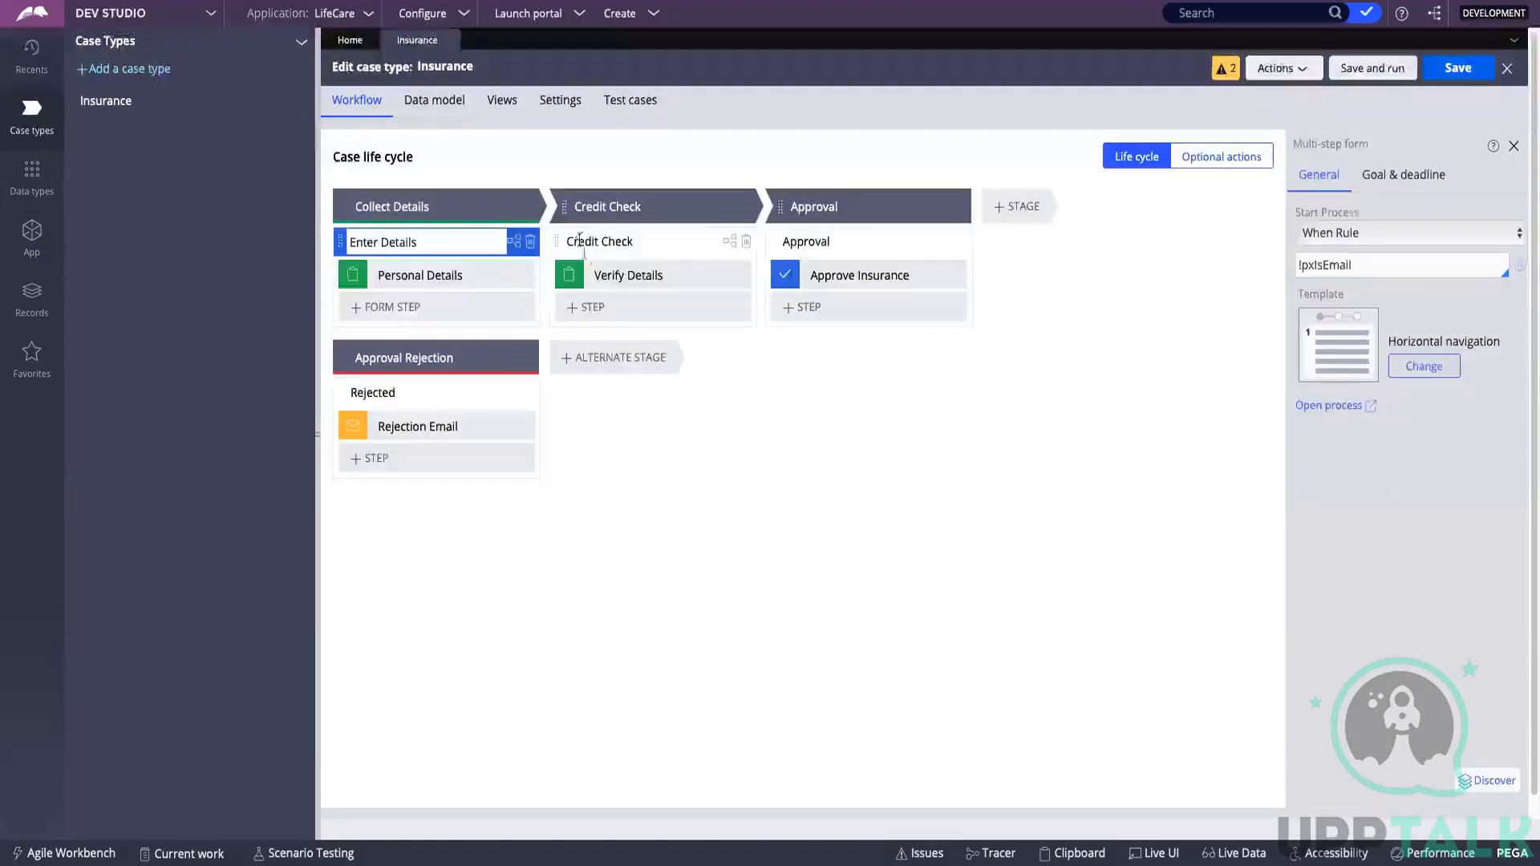
- Open the Credit Check process's flow diagram from the case life cycle and inspect its Verify Details shape
click(729, 242)
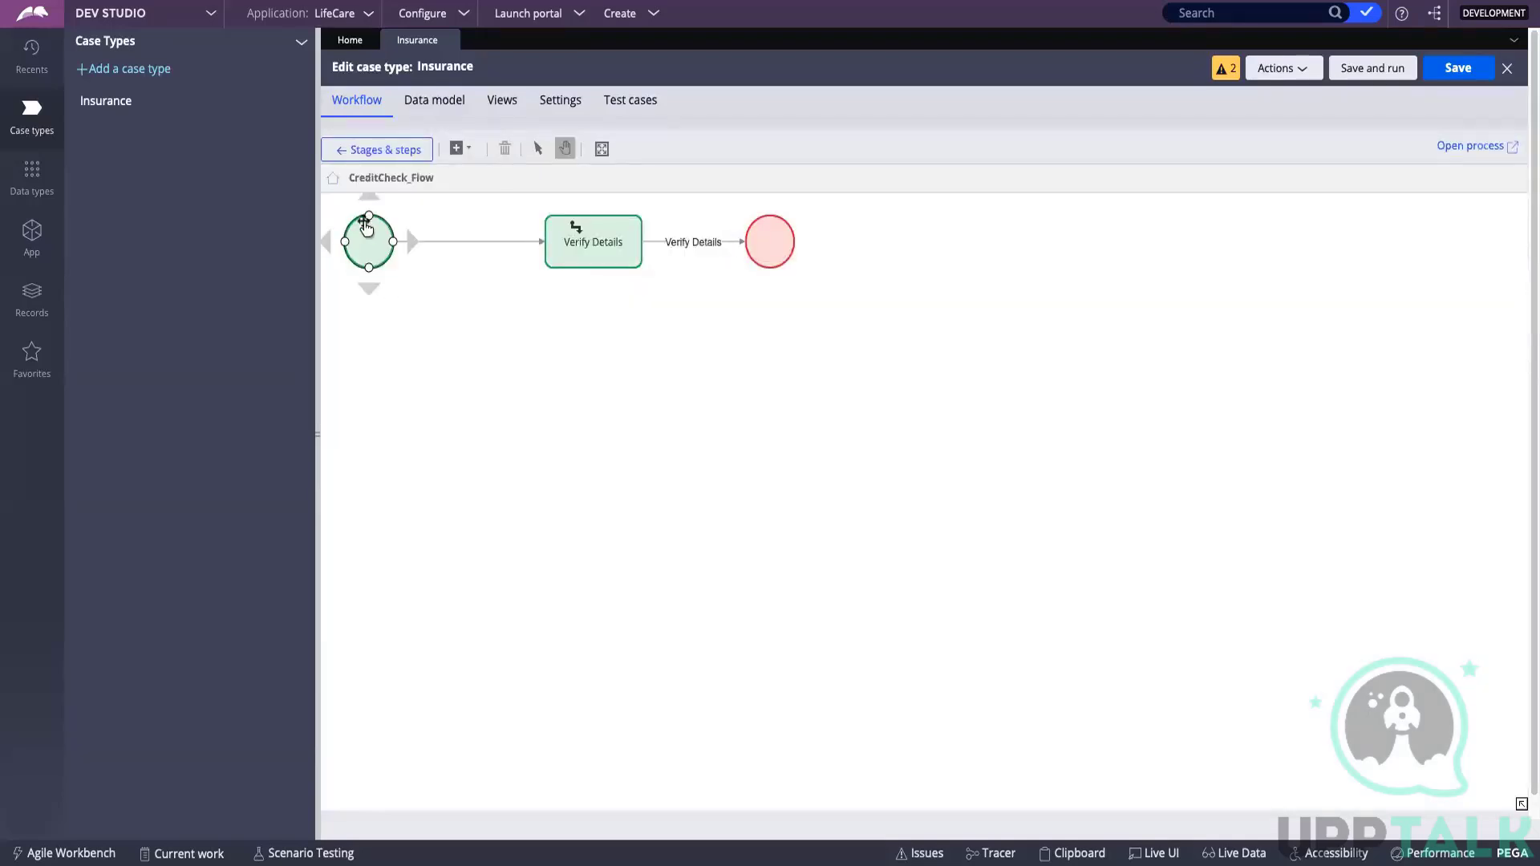
click(578, 228)
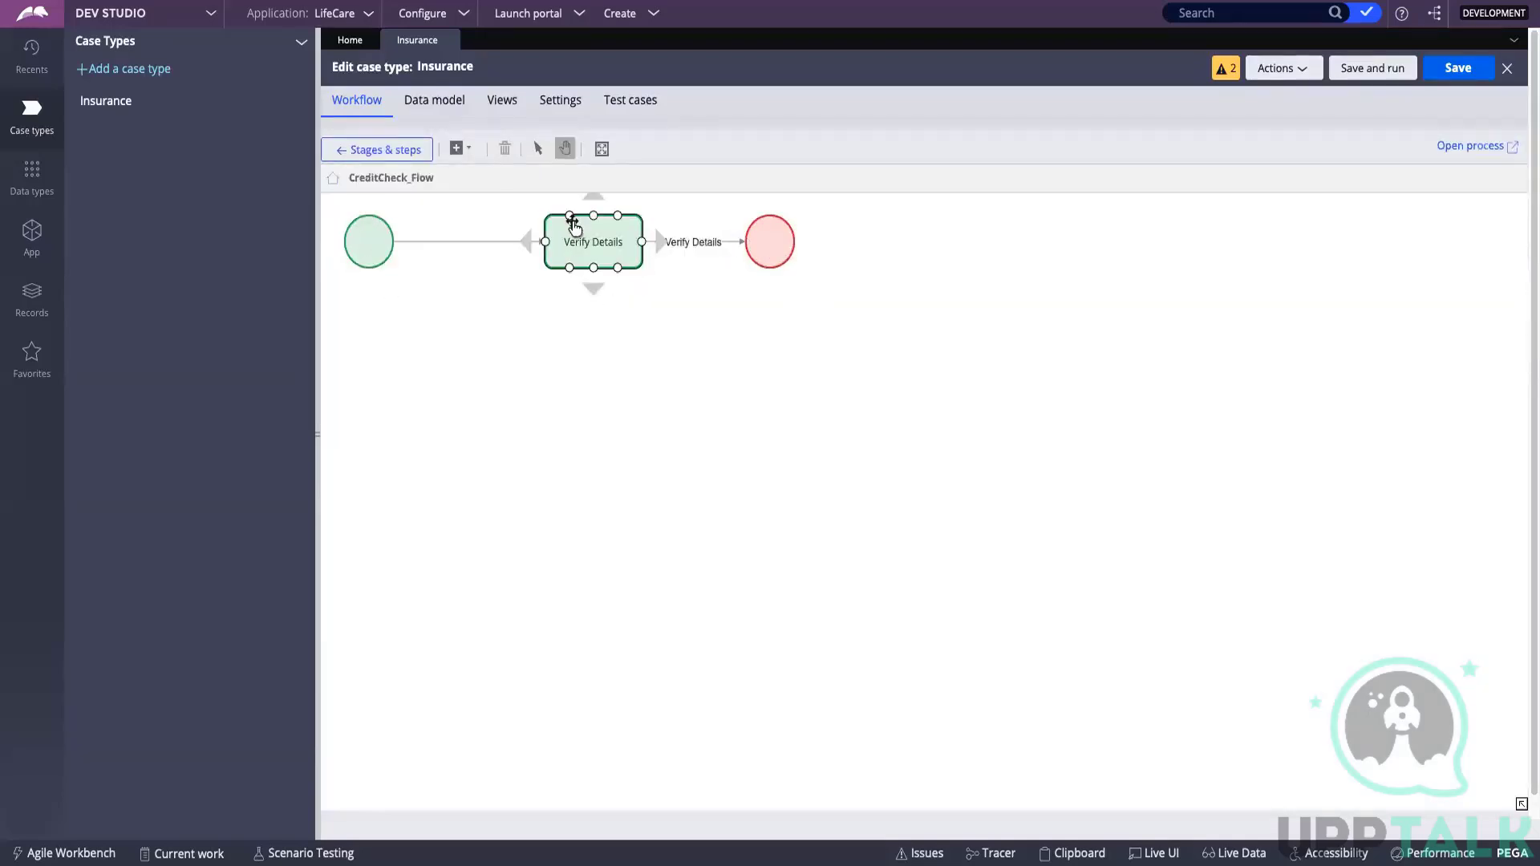
click(619, 334)
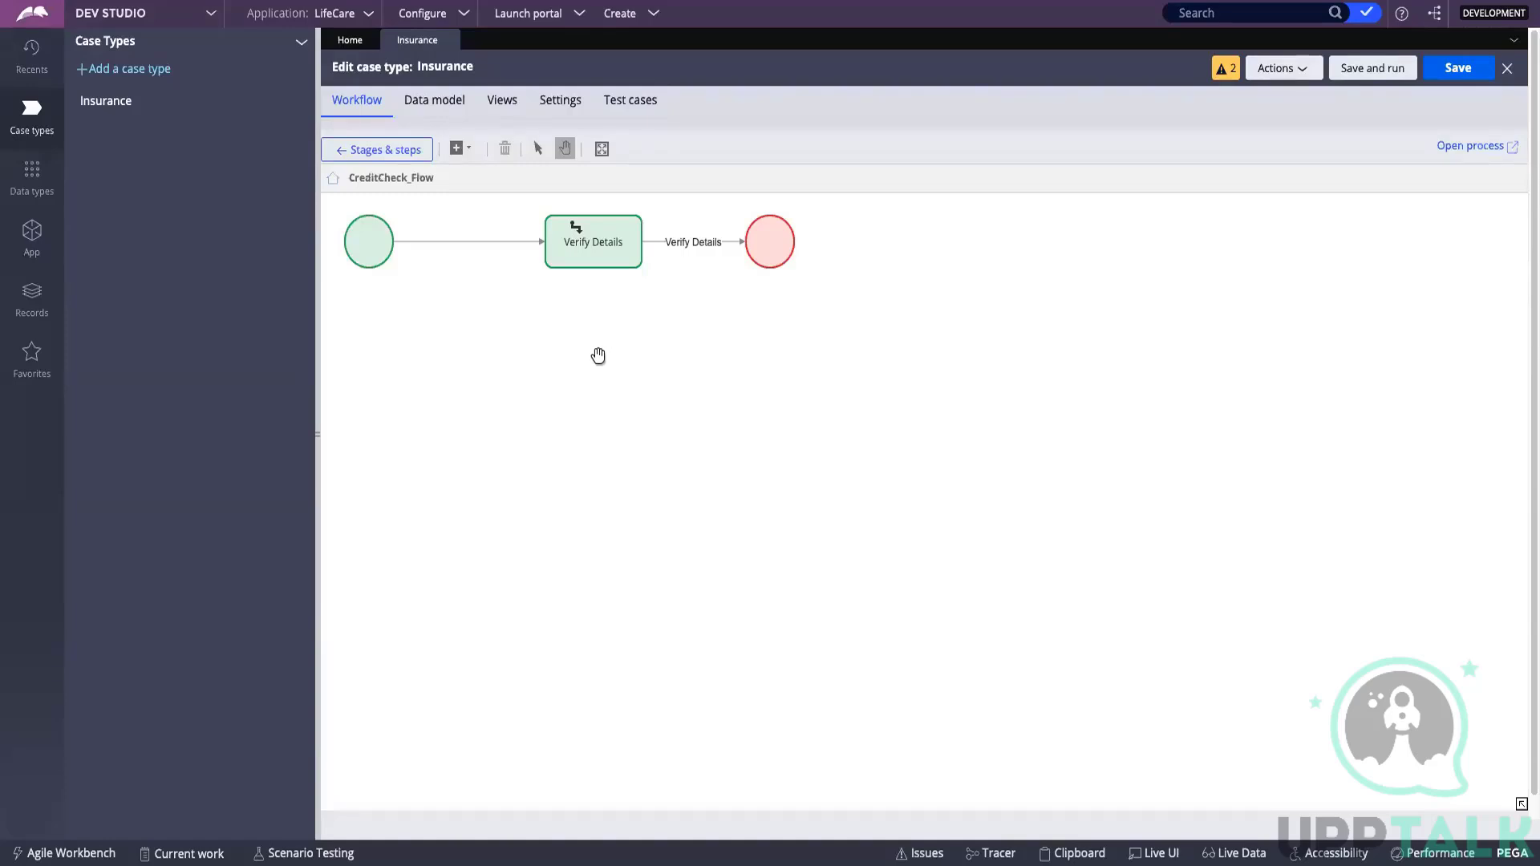
- Try to add a Decision shape below Verify Details in the case type's embedded process diagram
right_click(598, 356)
right_click(591, 337)
mouse_move(639, 337)
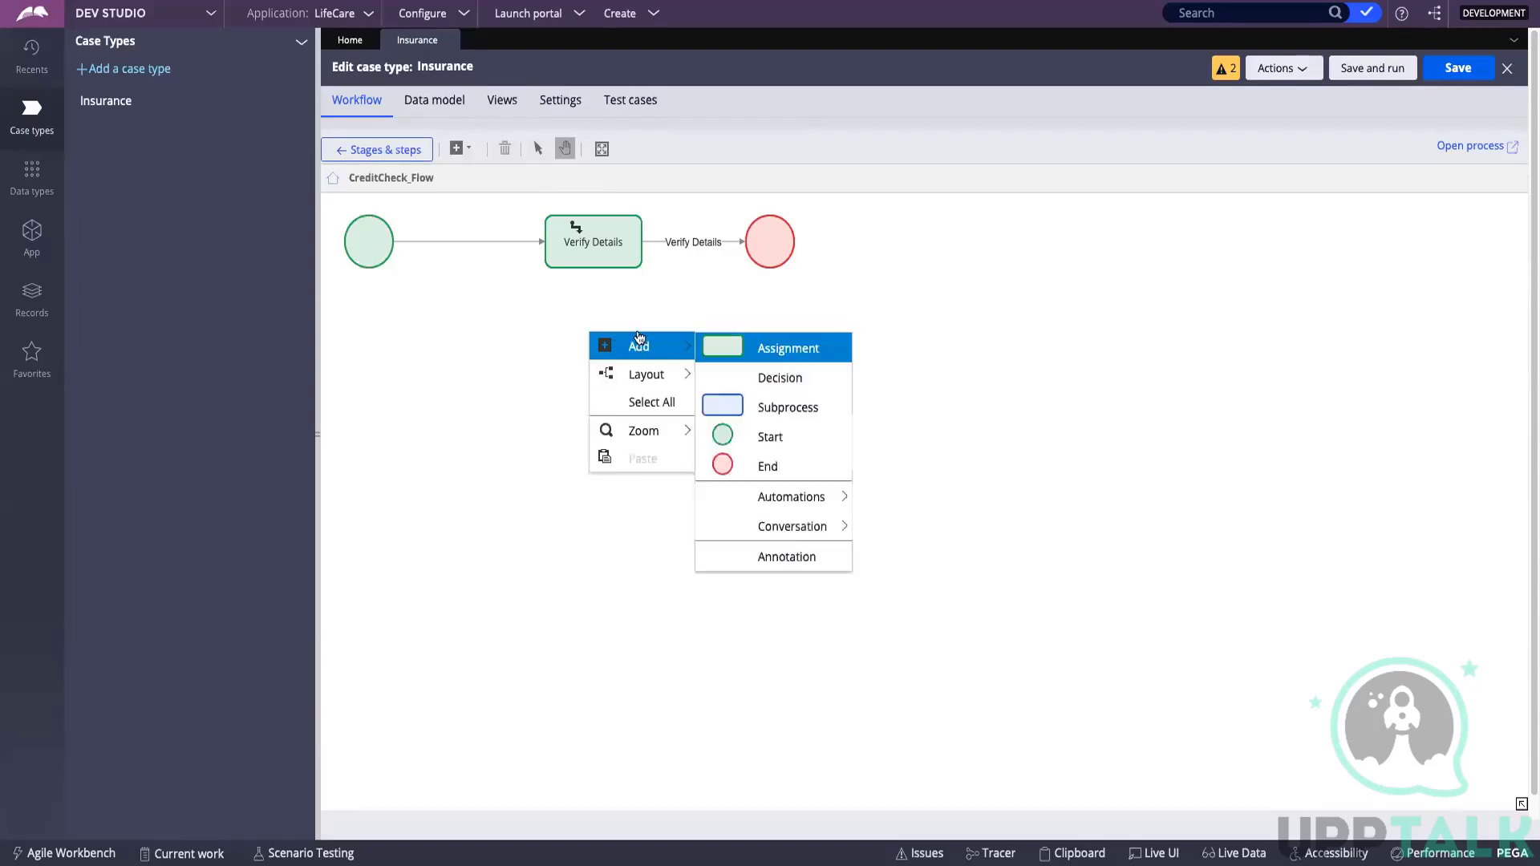
click(761, 378)
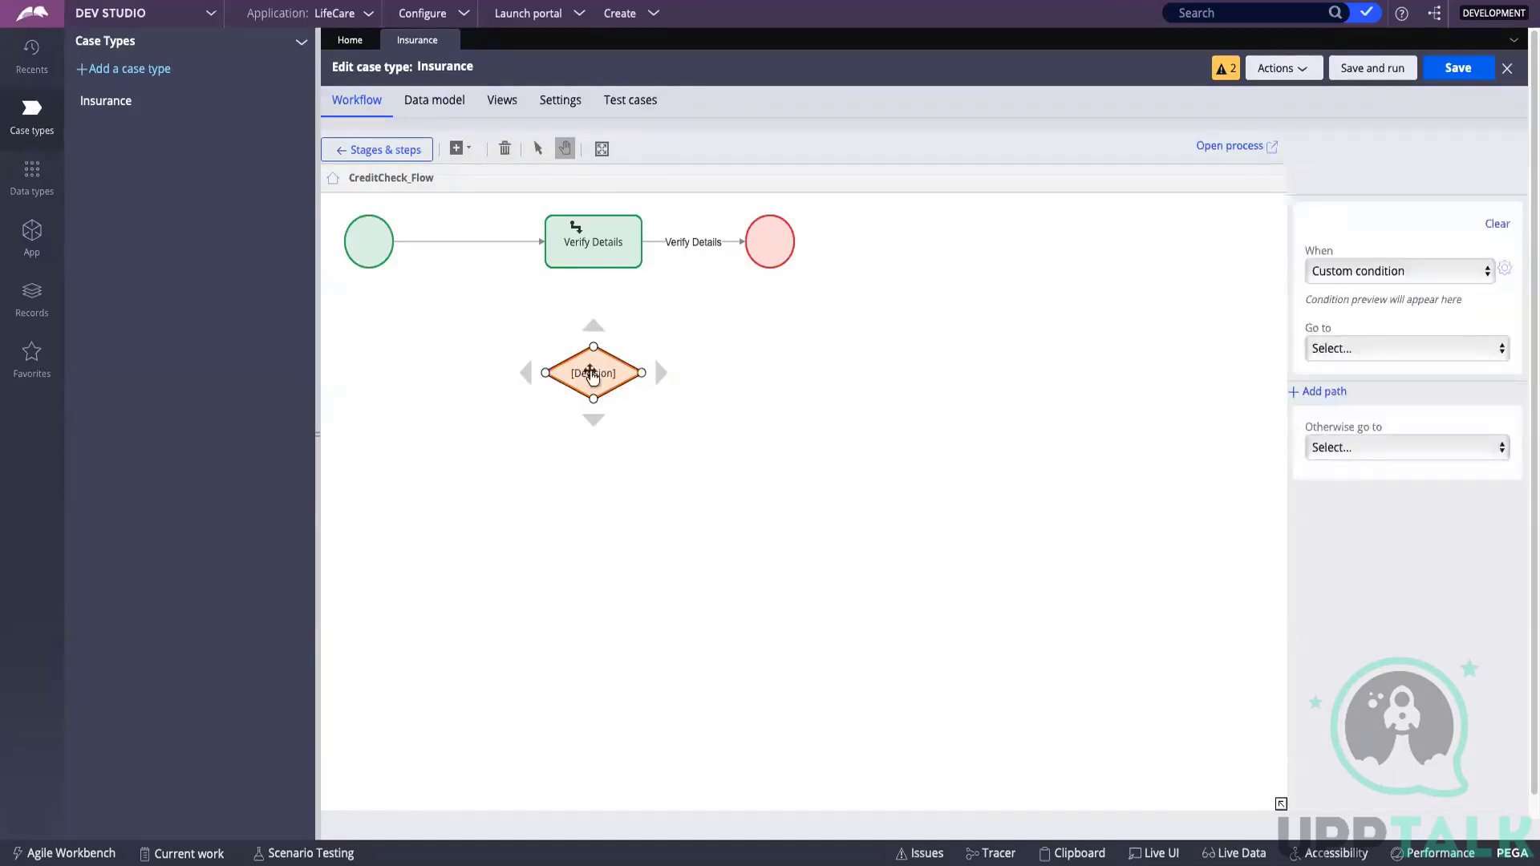
- Open the full CreditCheck_Flow rule and add a Decision shape below Verify Details
click(1239, 151)
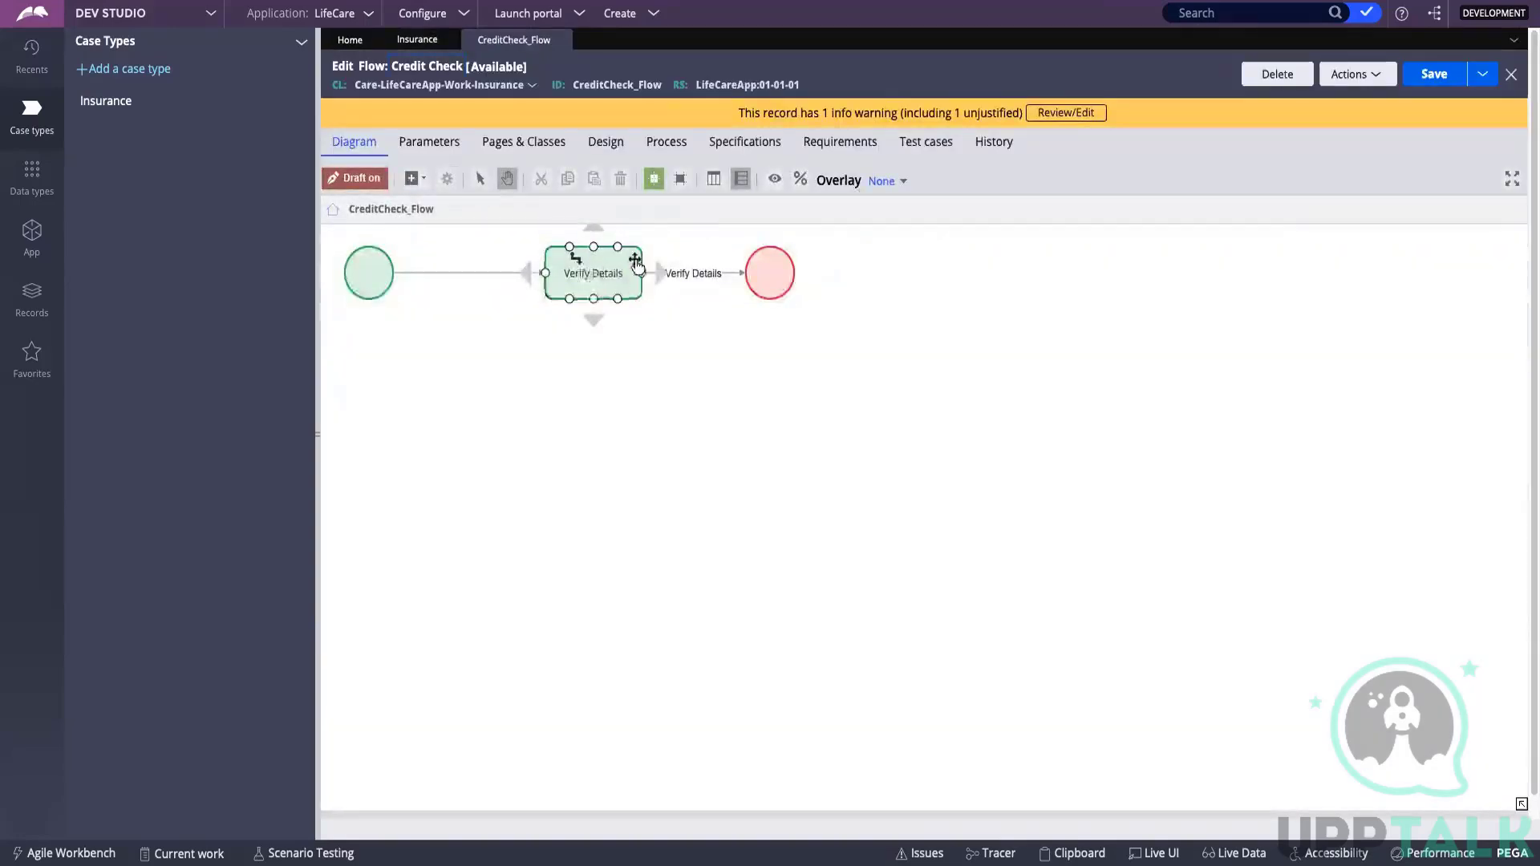
right_click(563, 373)
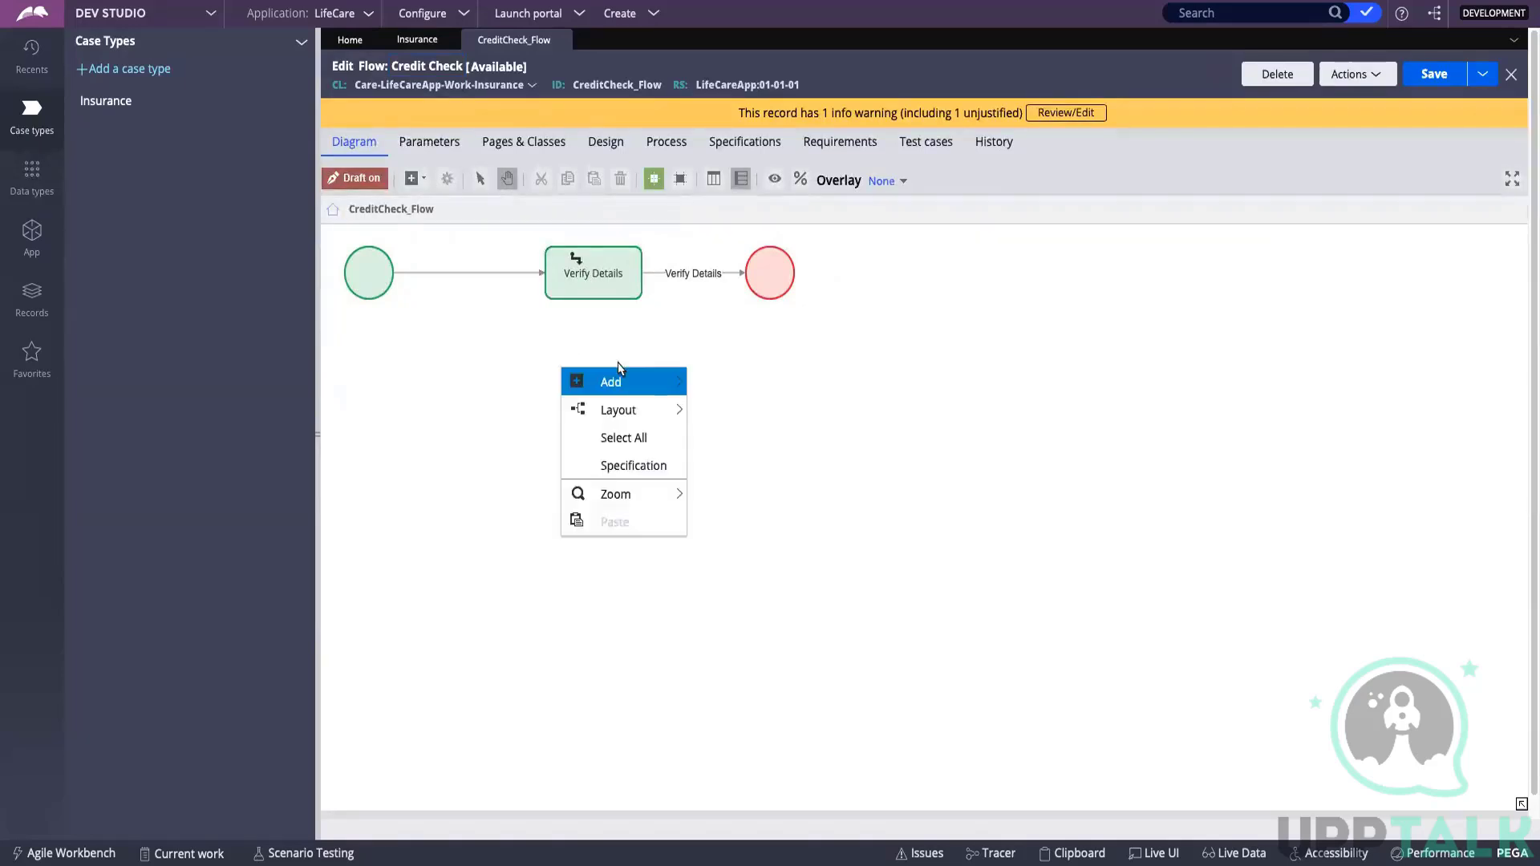
mouse_move(609, 382)
click(772, 414)
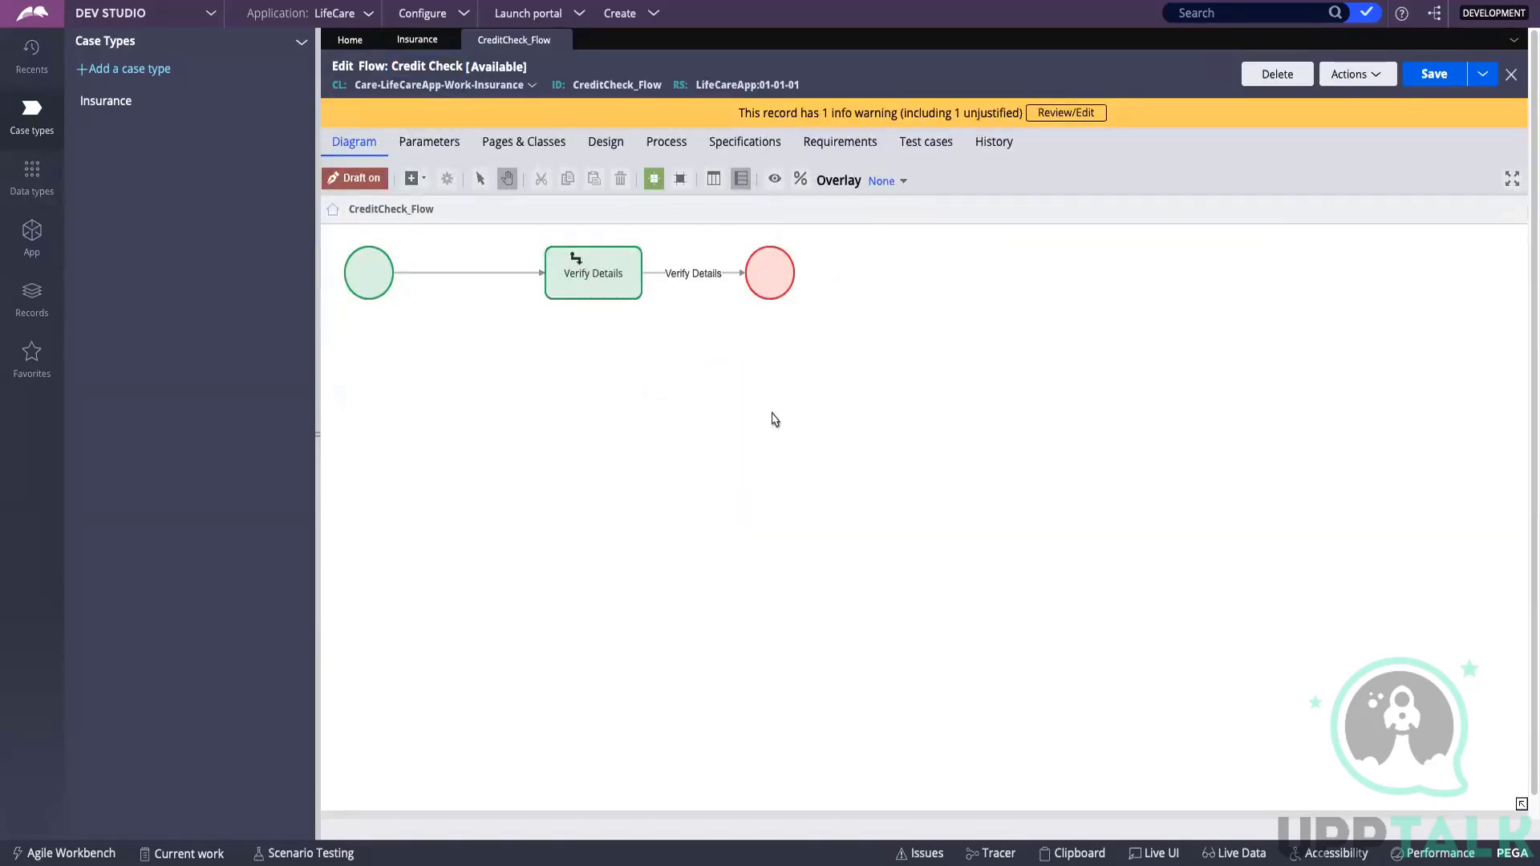
- Name the new decision "Credit Check Completed?" with its type kept as Fork, and submit its properties
double_click(616, 401)
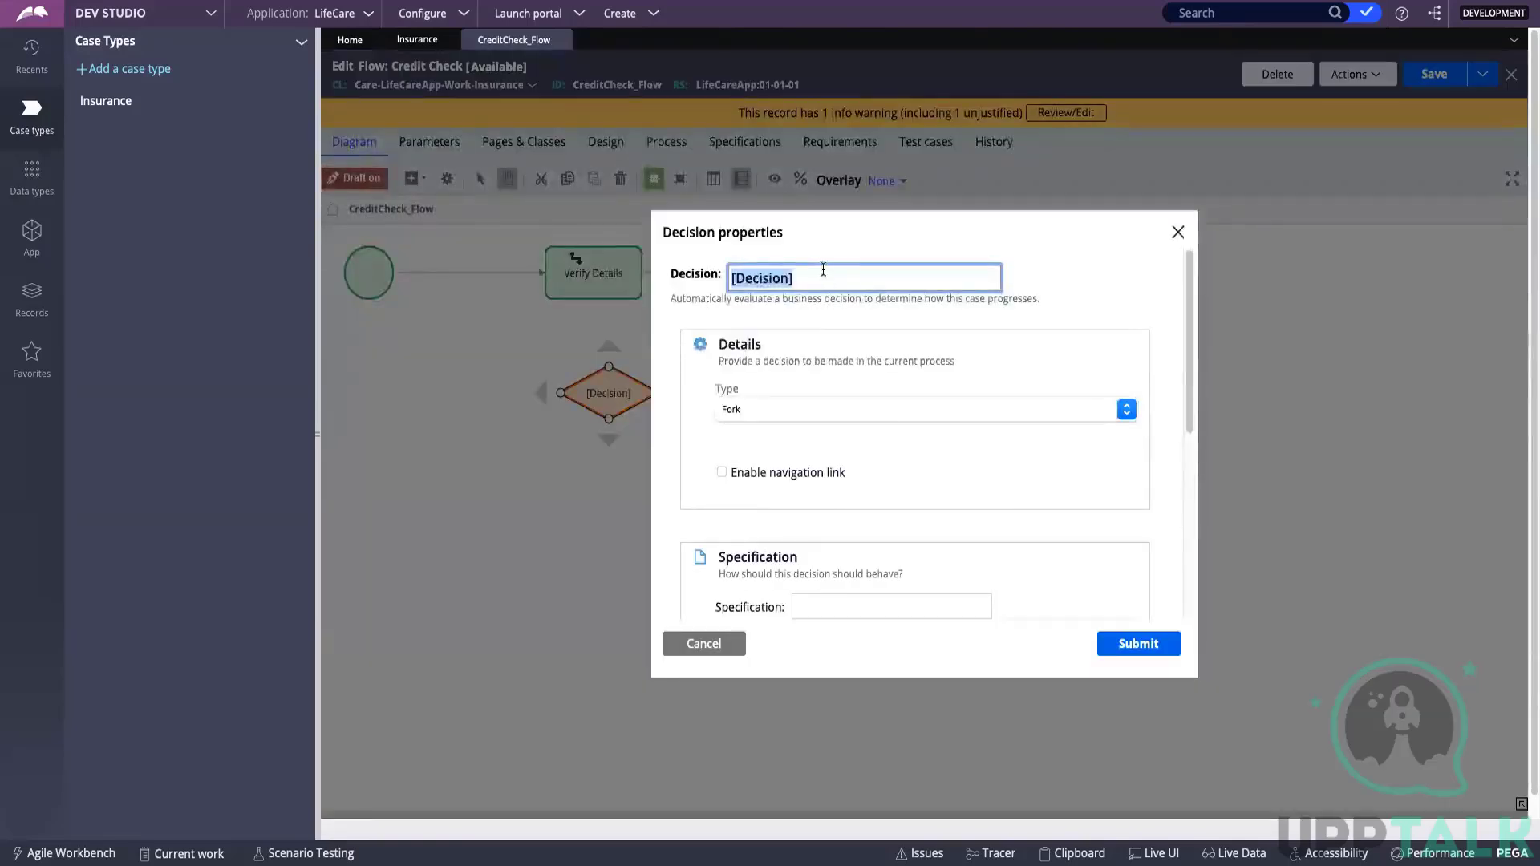
key(BackSpace)
text(Cred)
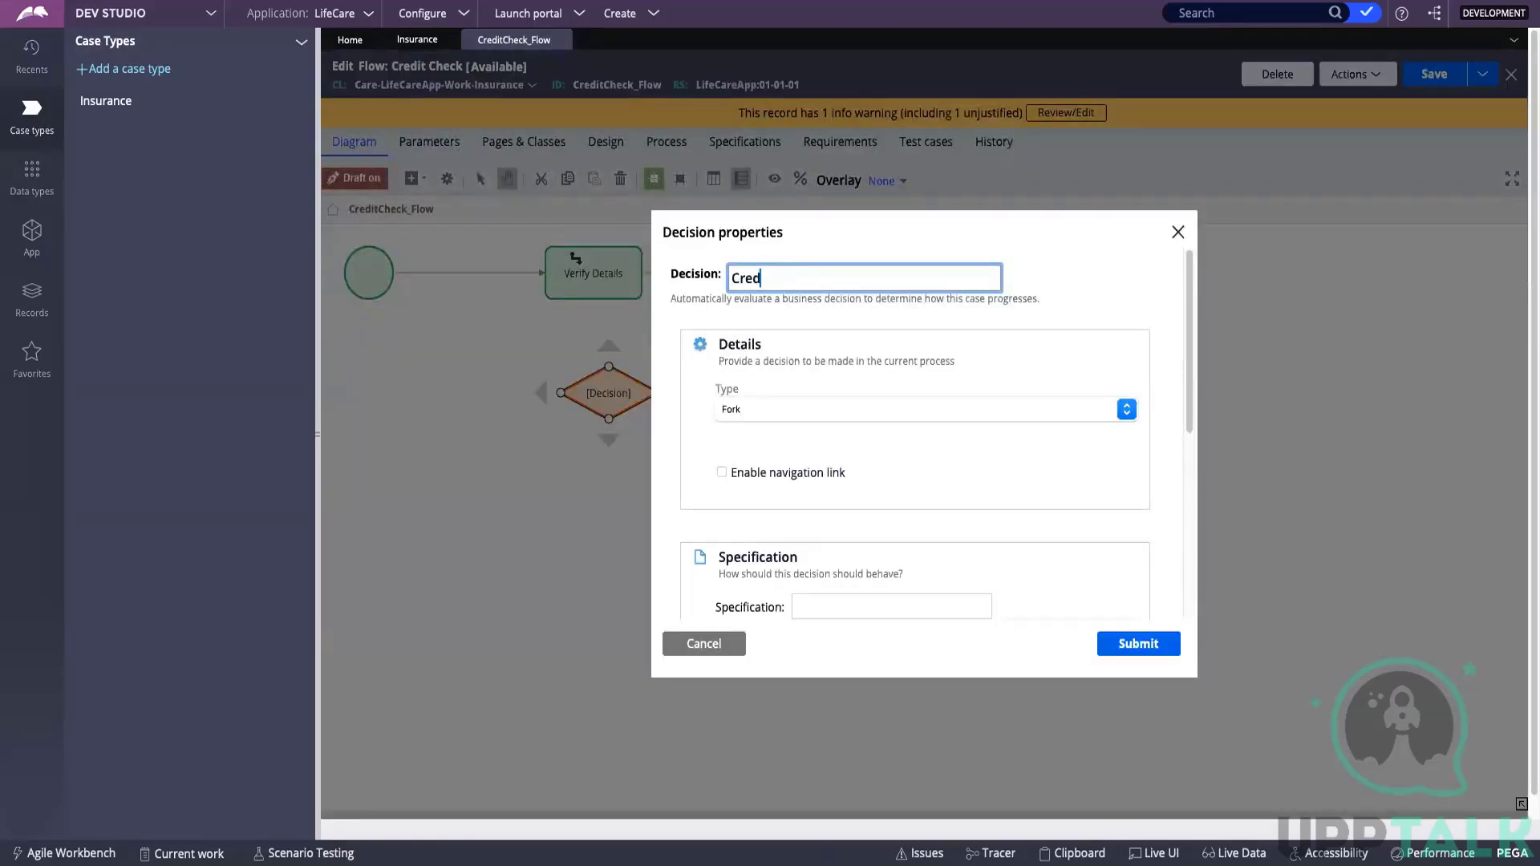
text(it Check Completed?)
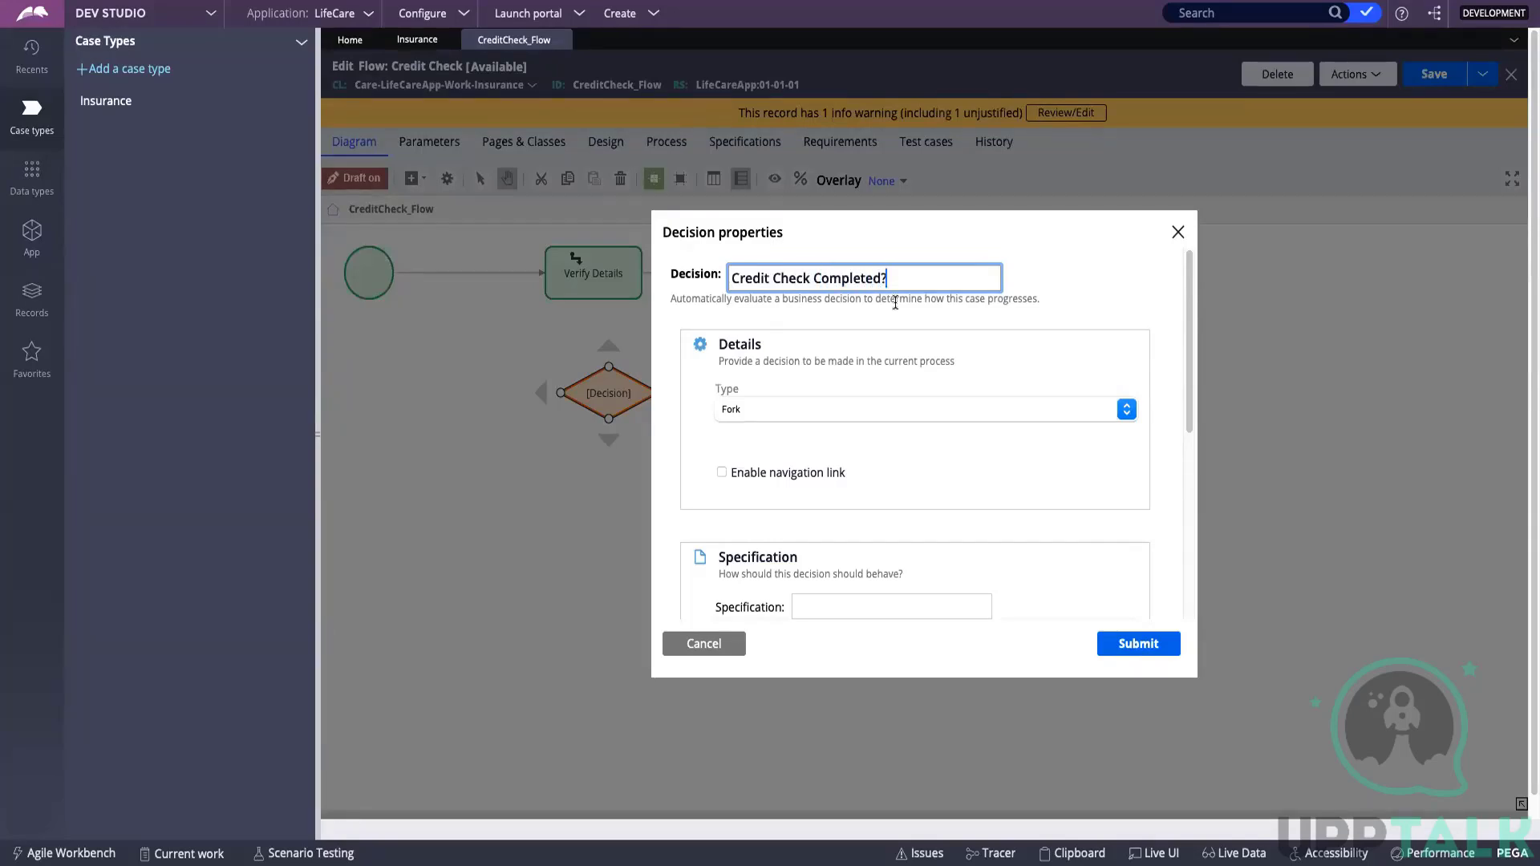
click(1115, 644)
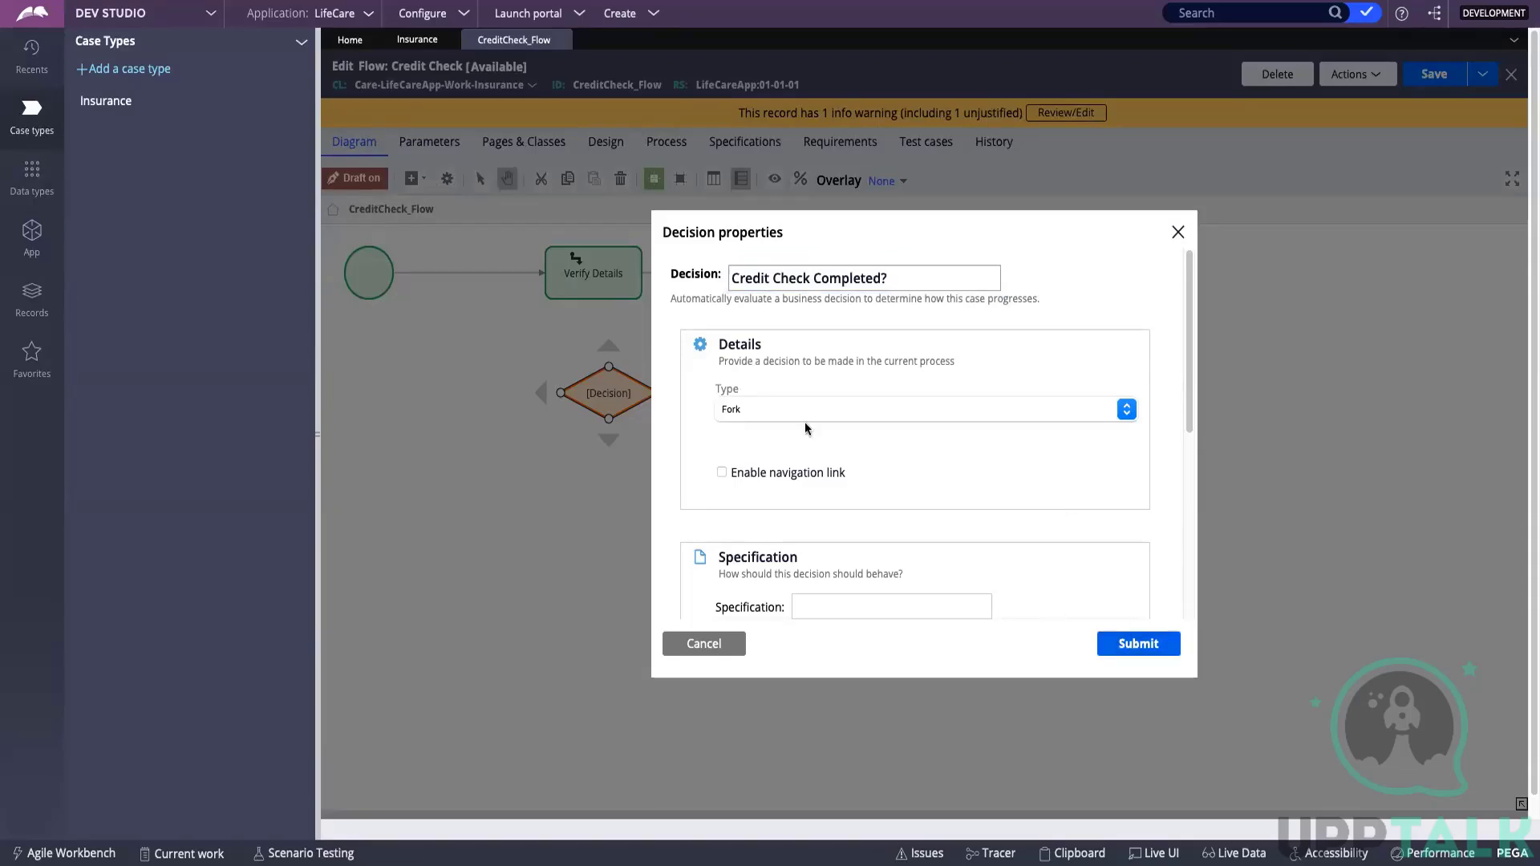
click(1132, 646)
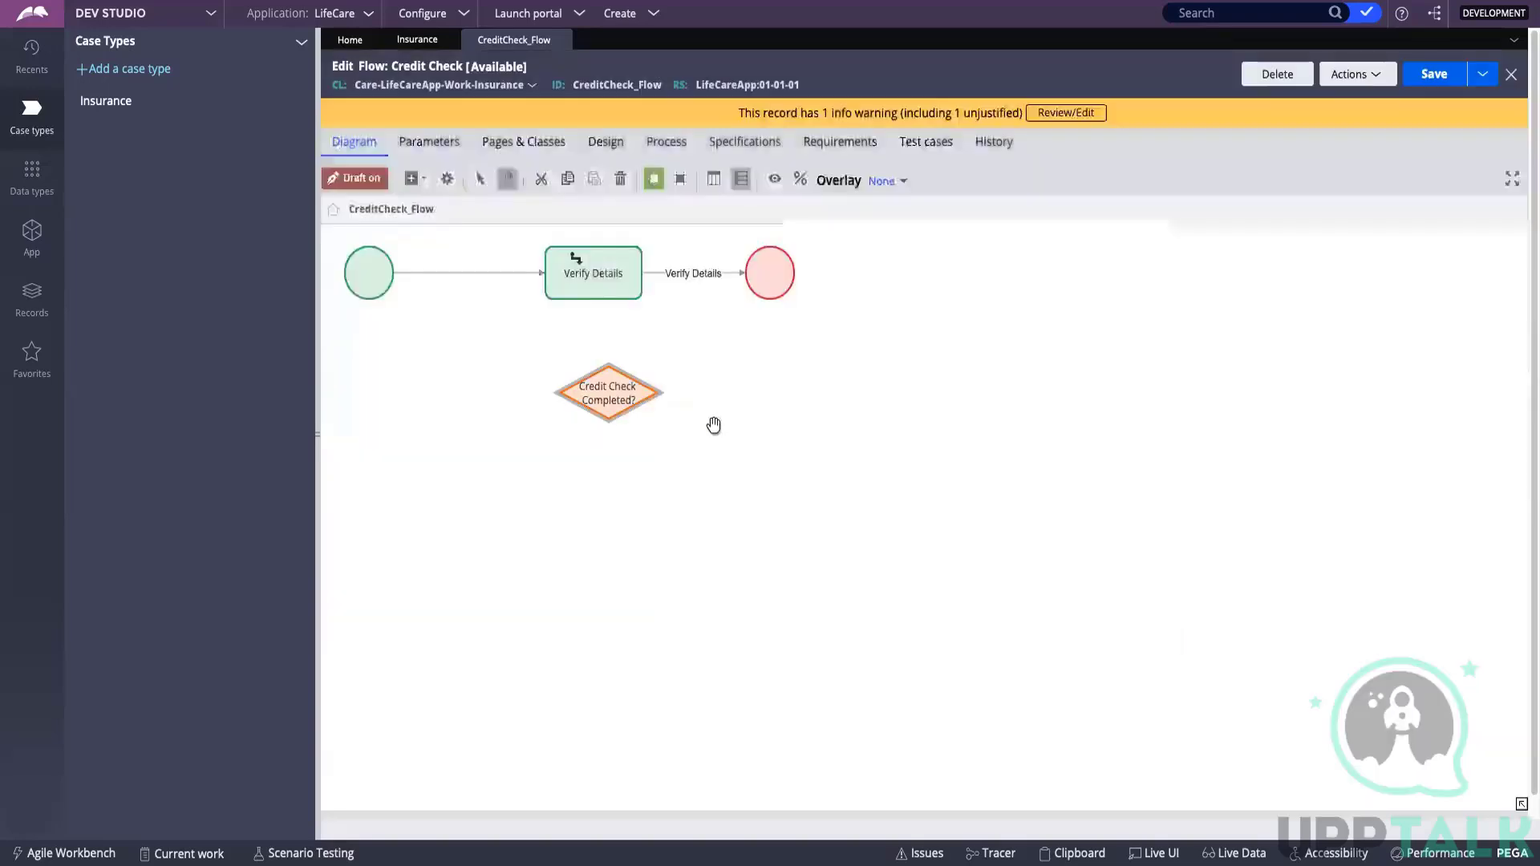
- Reroute the Verify Details connector to the Credit Check Completed? decision and move the end shape farther from Verify Details
click(730, 276)
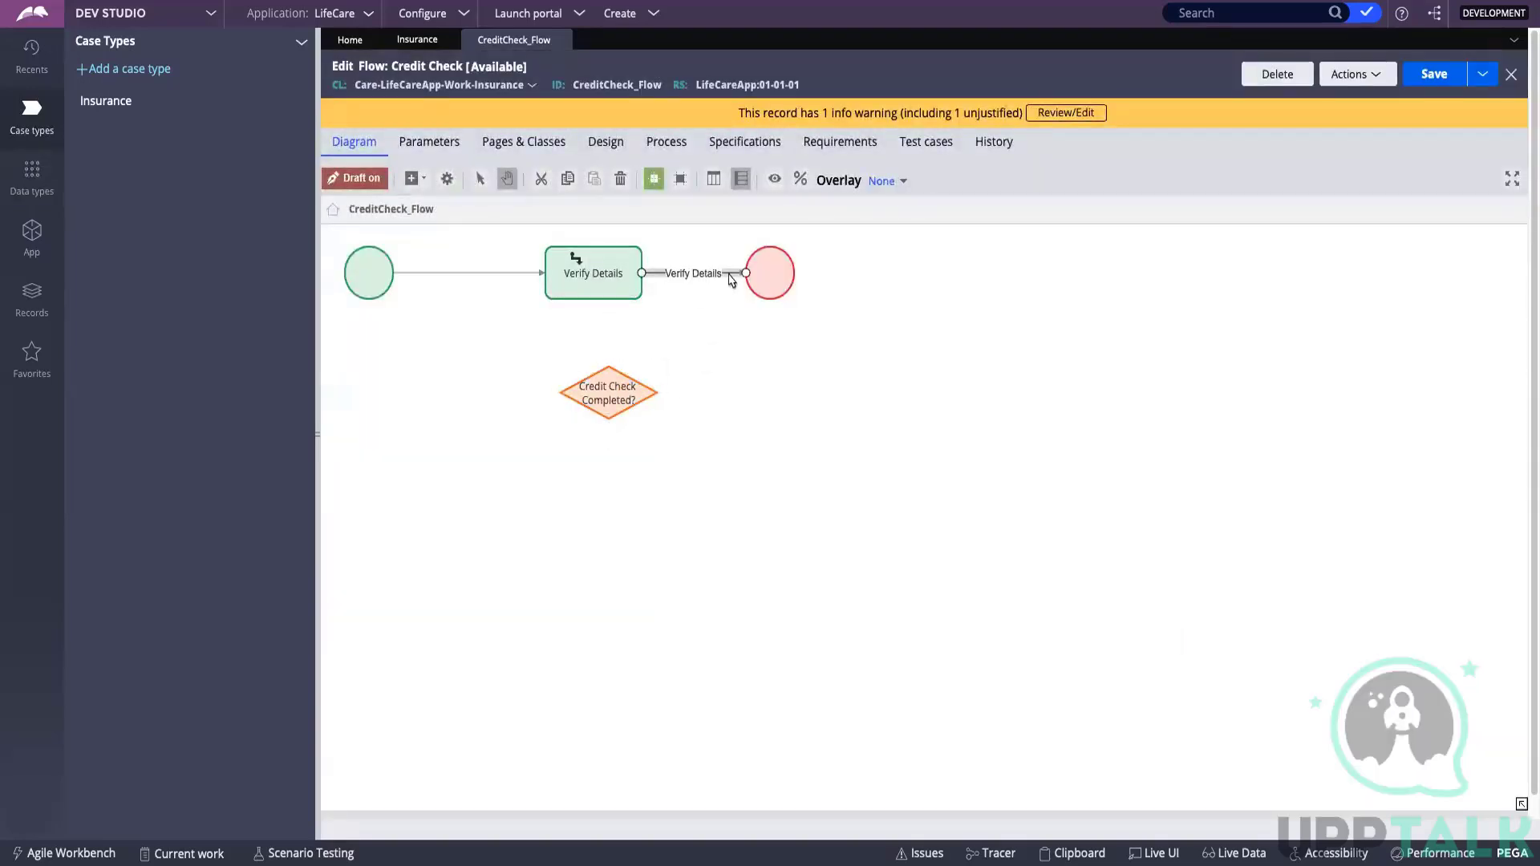
drag(746, 274, 609, 366)
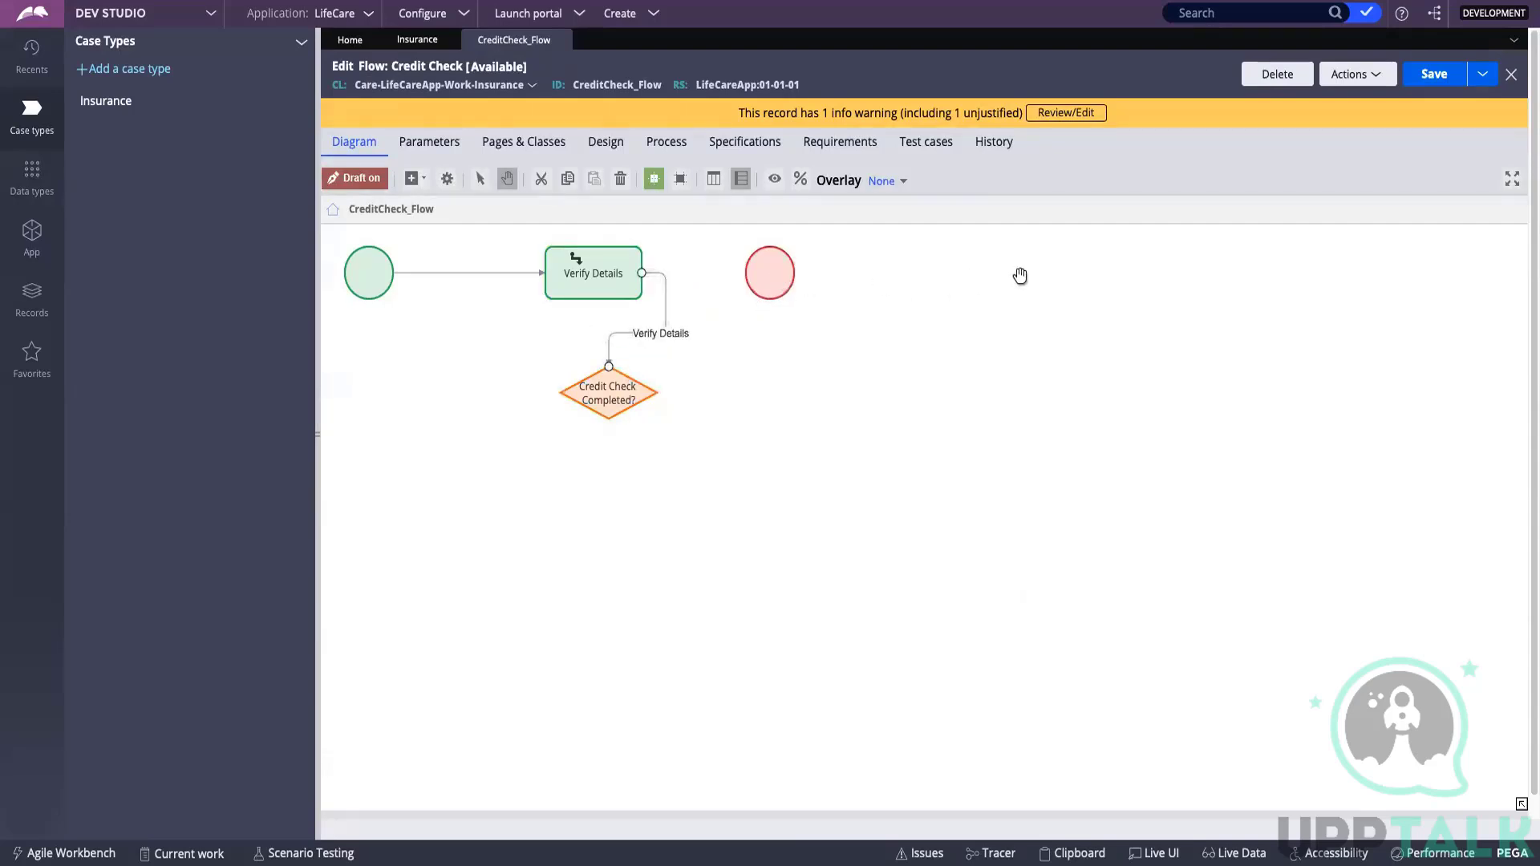
drag(766, 272, 1005, 274)
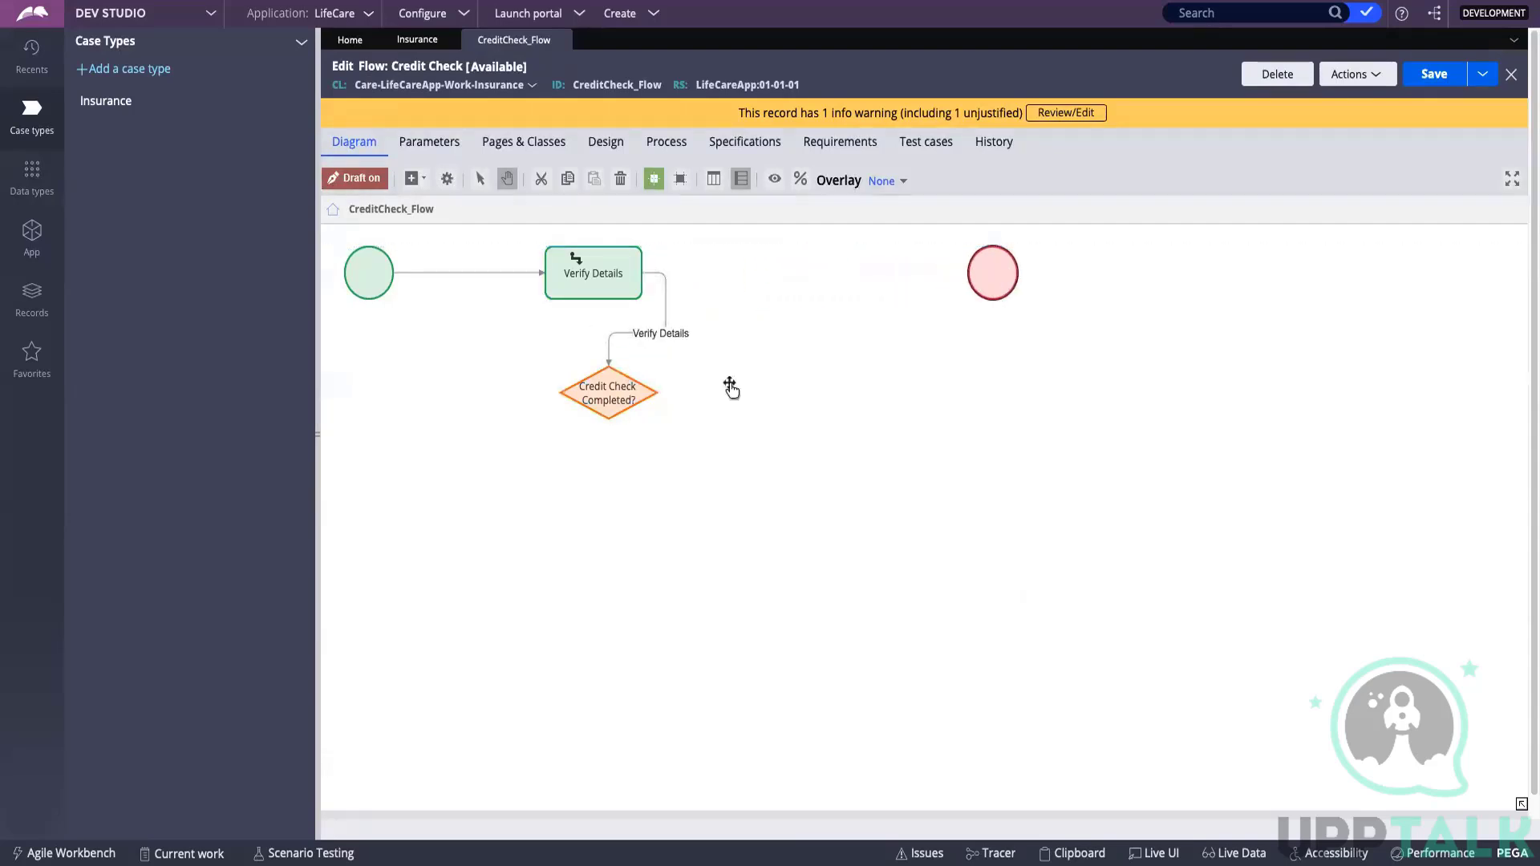
- Place the decision in line after Verify Details, connect it to the end shape, and draw a second connector downward from it
mouse_move(598, 381)
mouse_down()
mouse_move(707, 347)
mouse_move(774, 287)
mouse_move(774, 257)
mouse_move(788, 425)
mouse_up()
drag(838, 274, 984, 273)
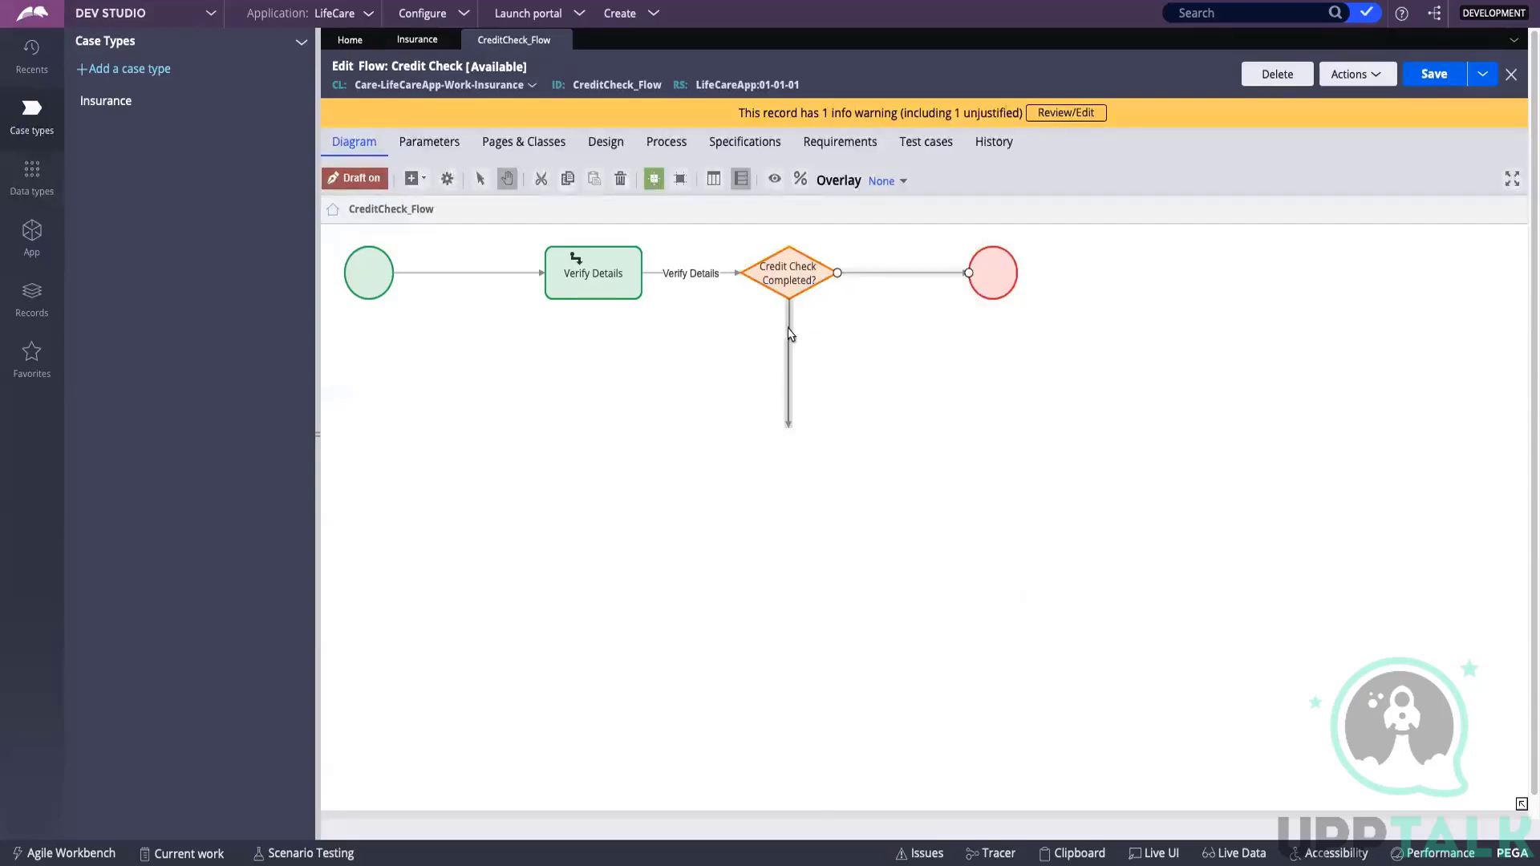
click(790, 430)
drag(791, 436, 790, 443)
click(911, 340)
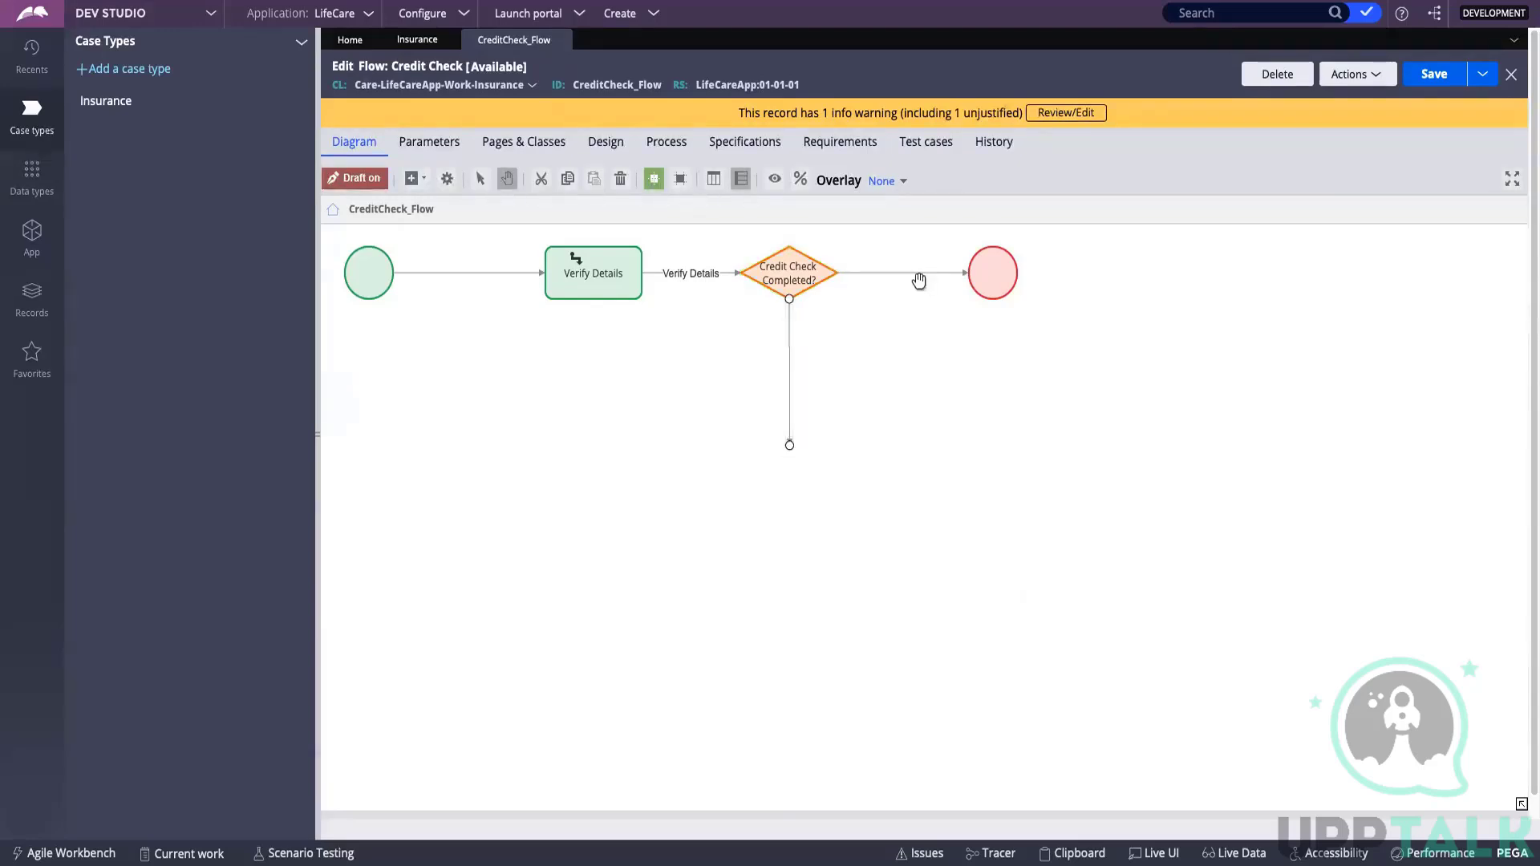
- Name the connector between the Credit Check Completed? decision and the end shape "Passed"
click(877, 275)
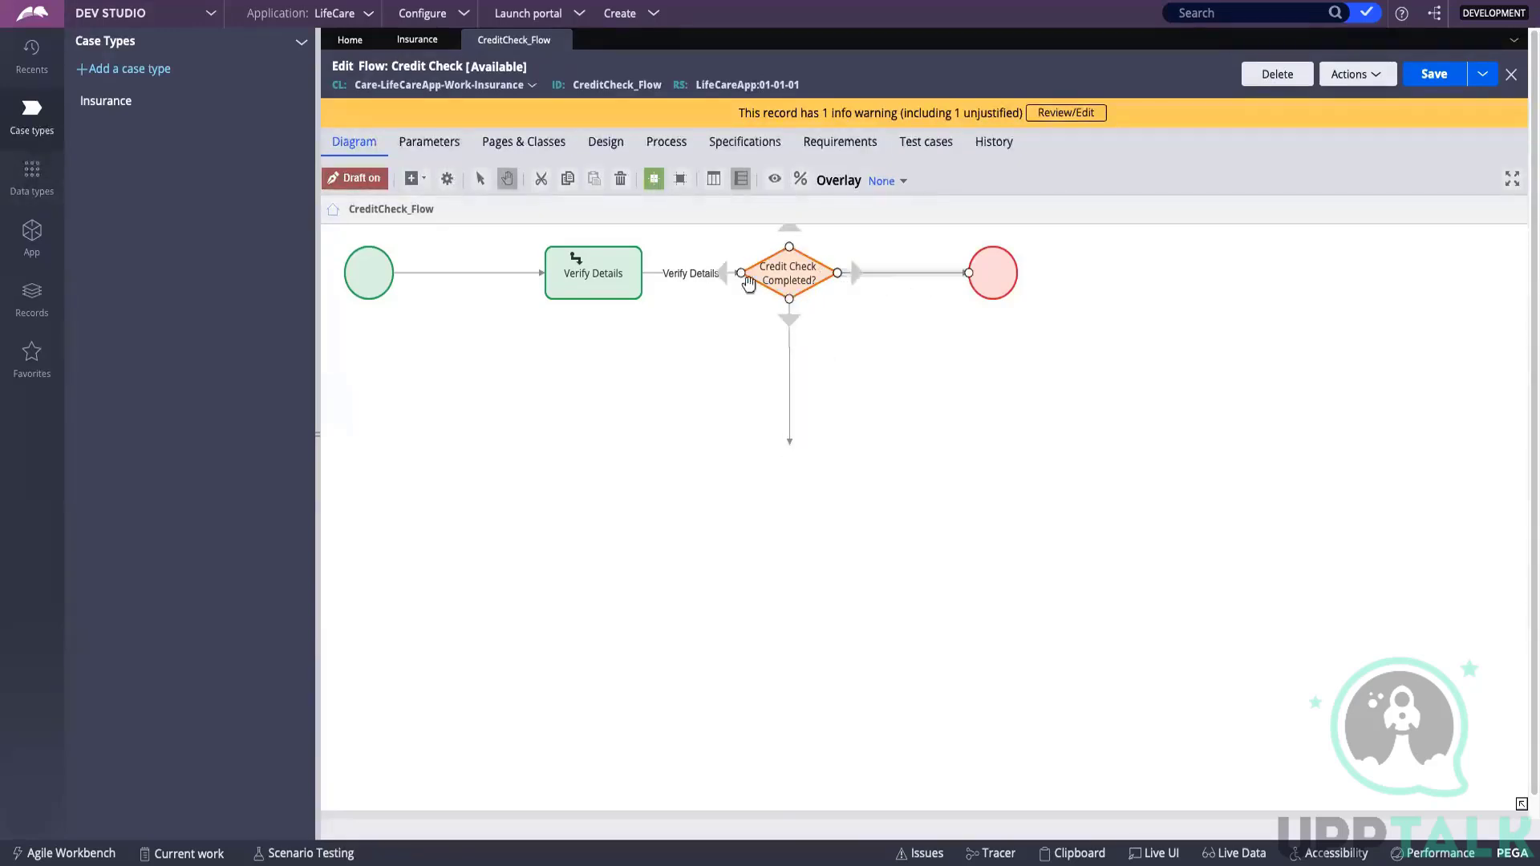
double_click(882, 272)
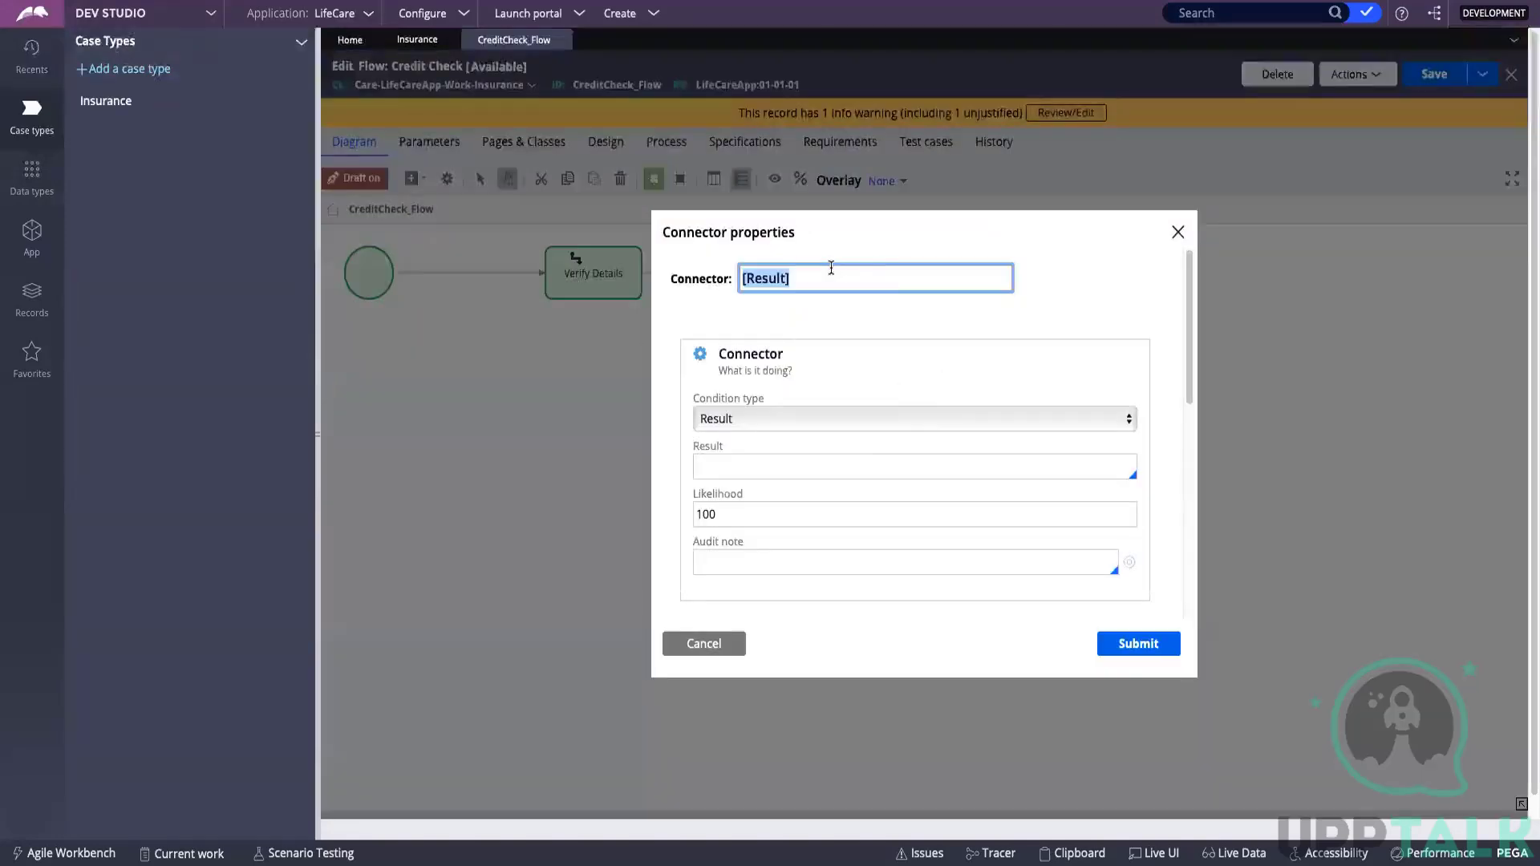
text(Con)
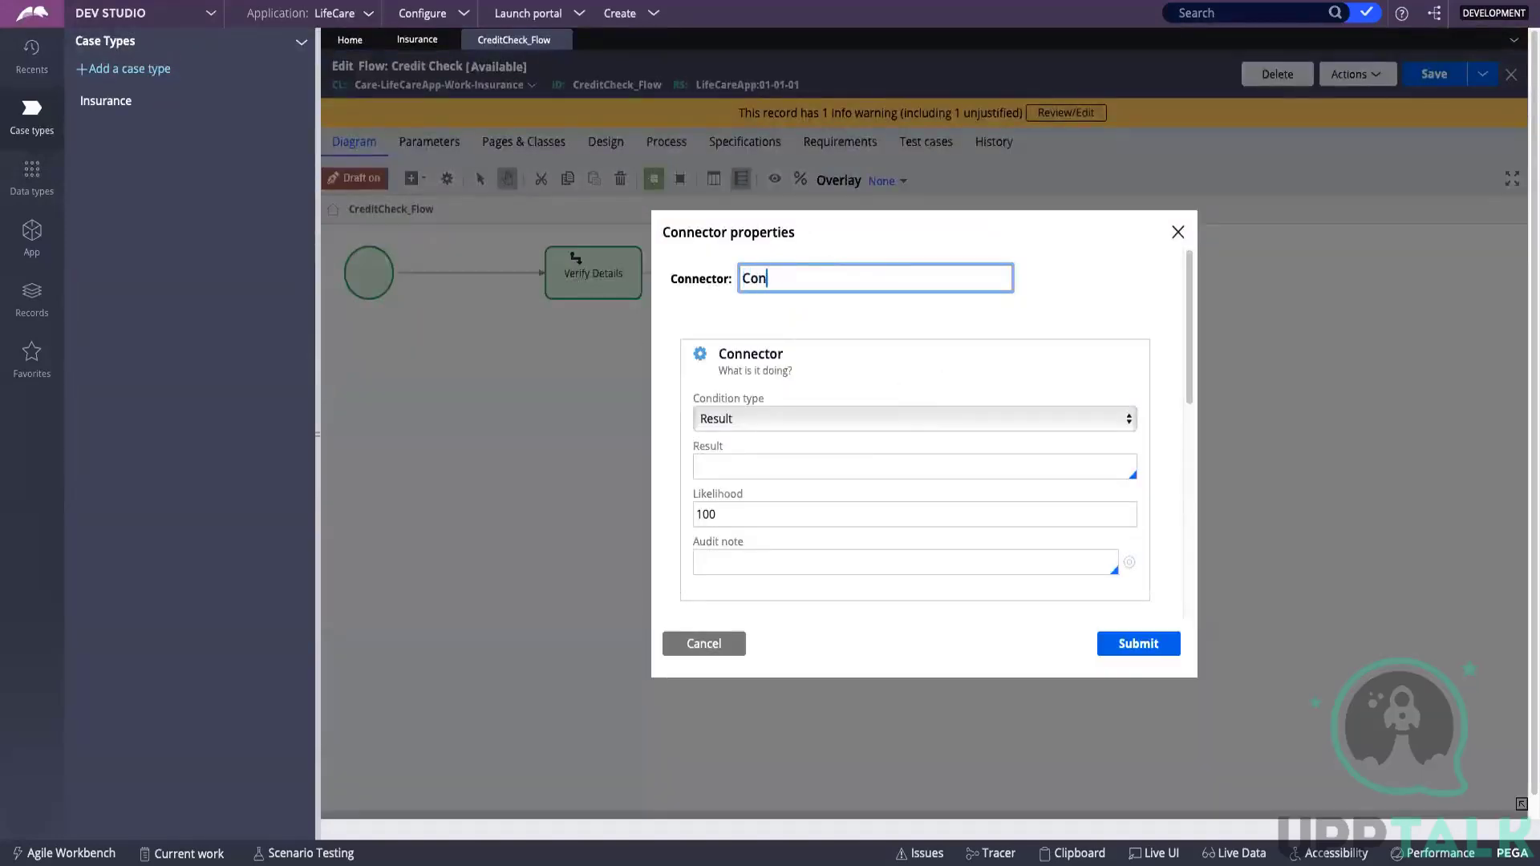
key(BackSpace)
key(BackSpace)
key(BackSpace)
text(Passed)
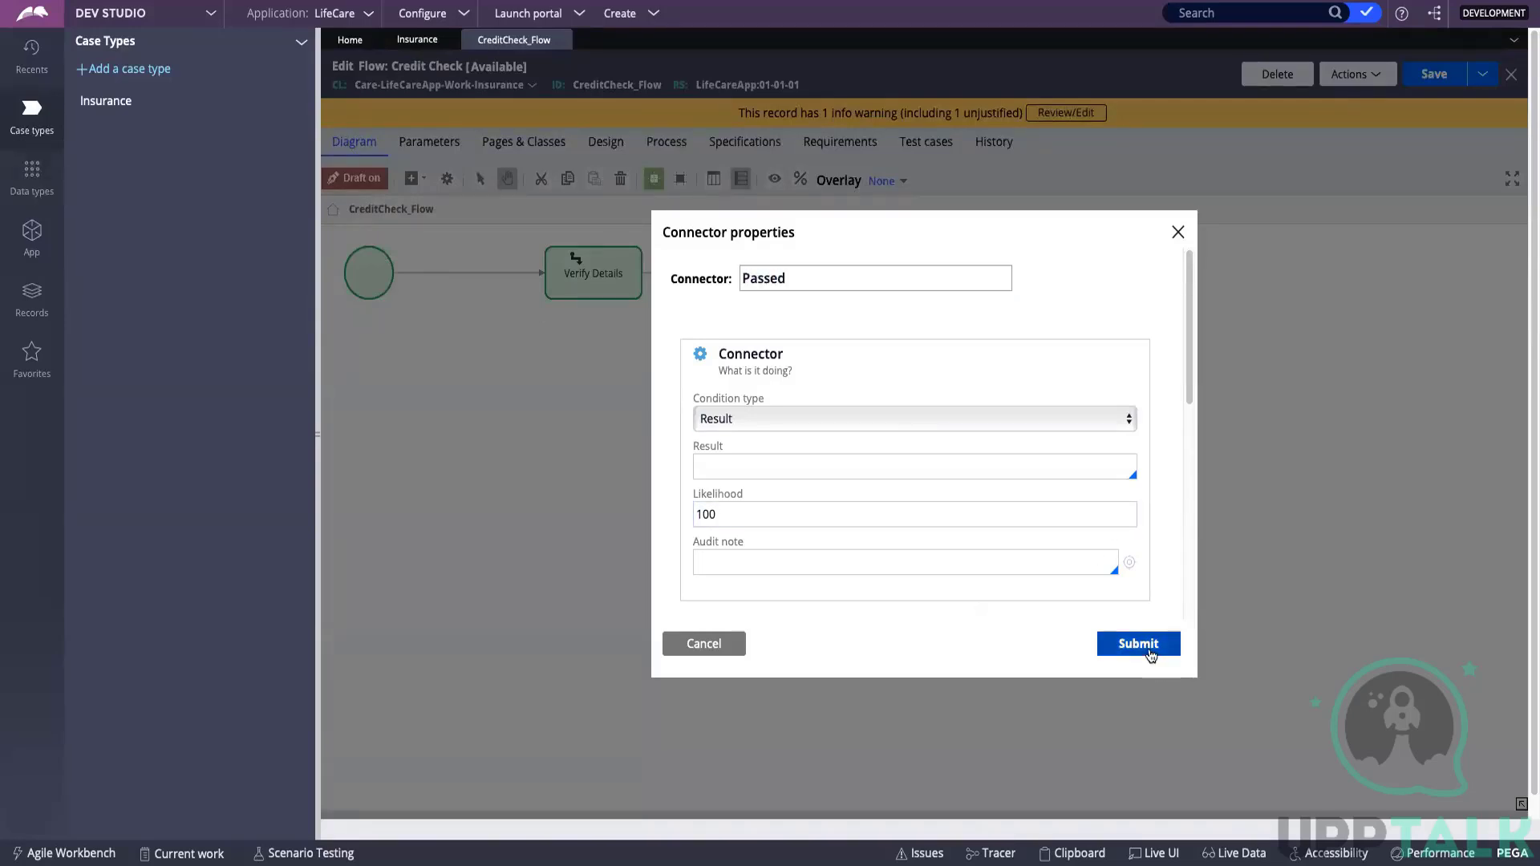
click(917, 410)
click(1103, 648)
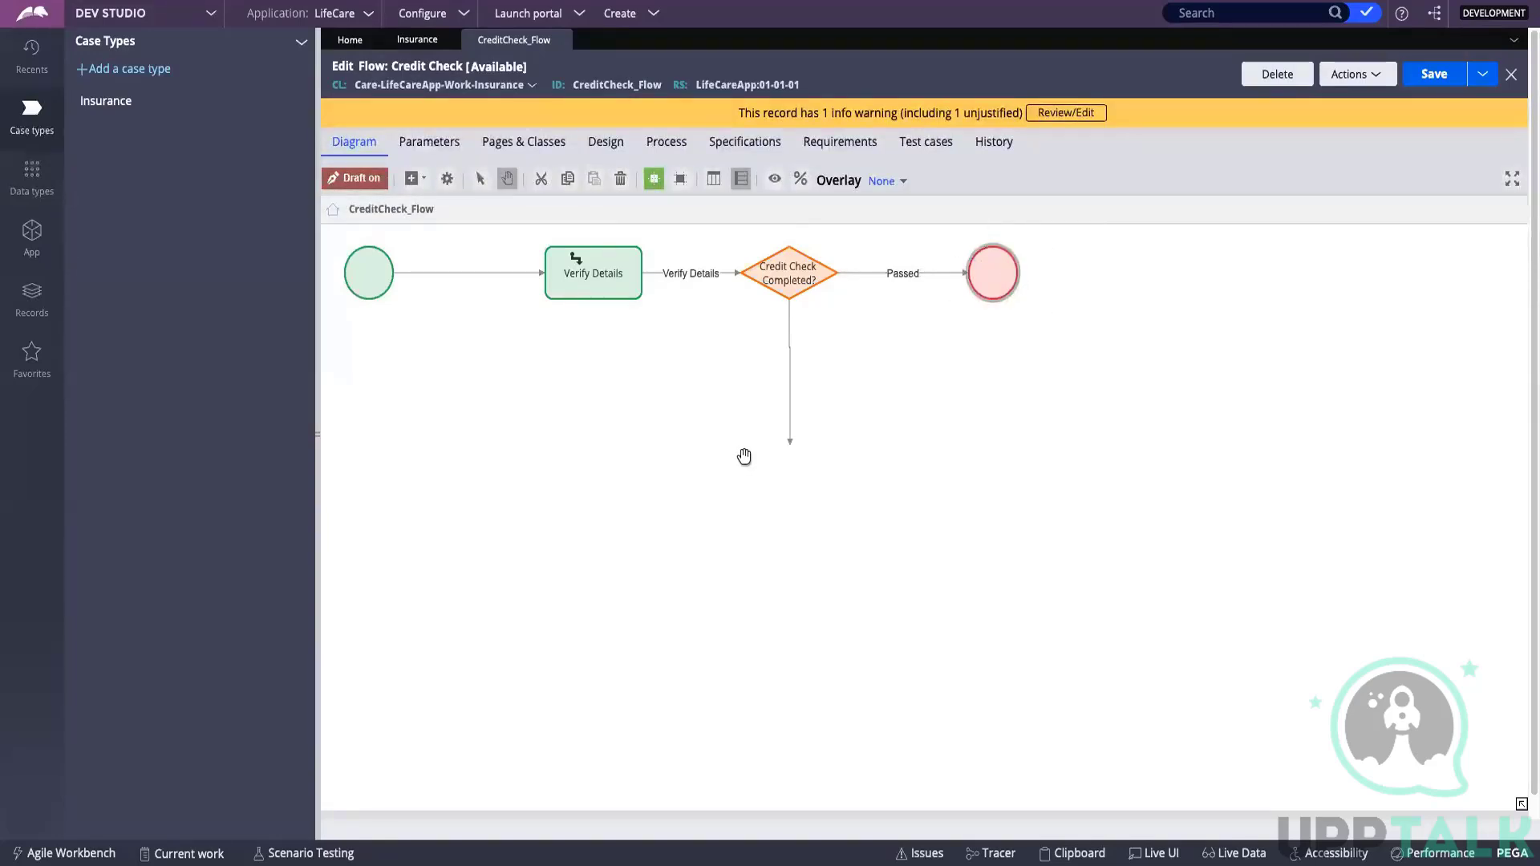
- Name the decision's downward connector "Fail" and shorten it
click(788, 354)
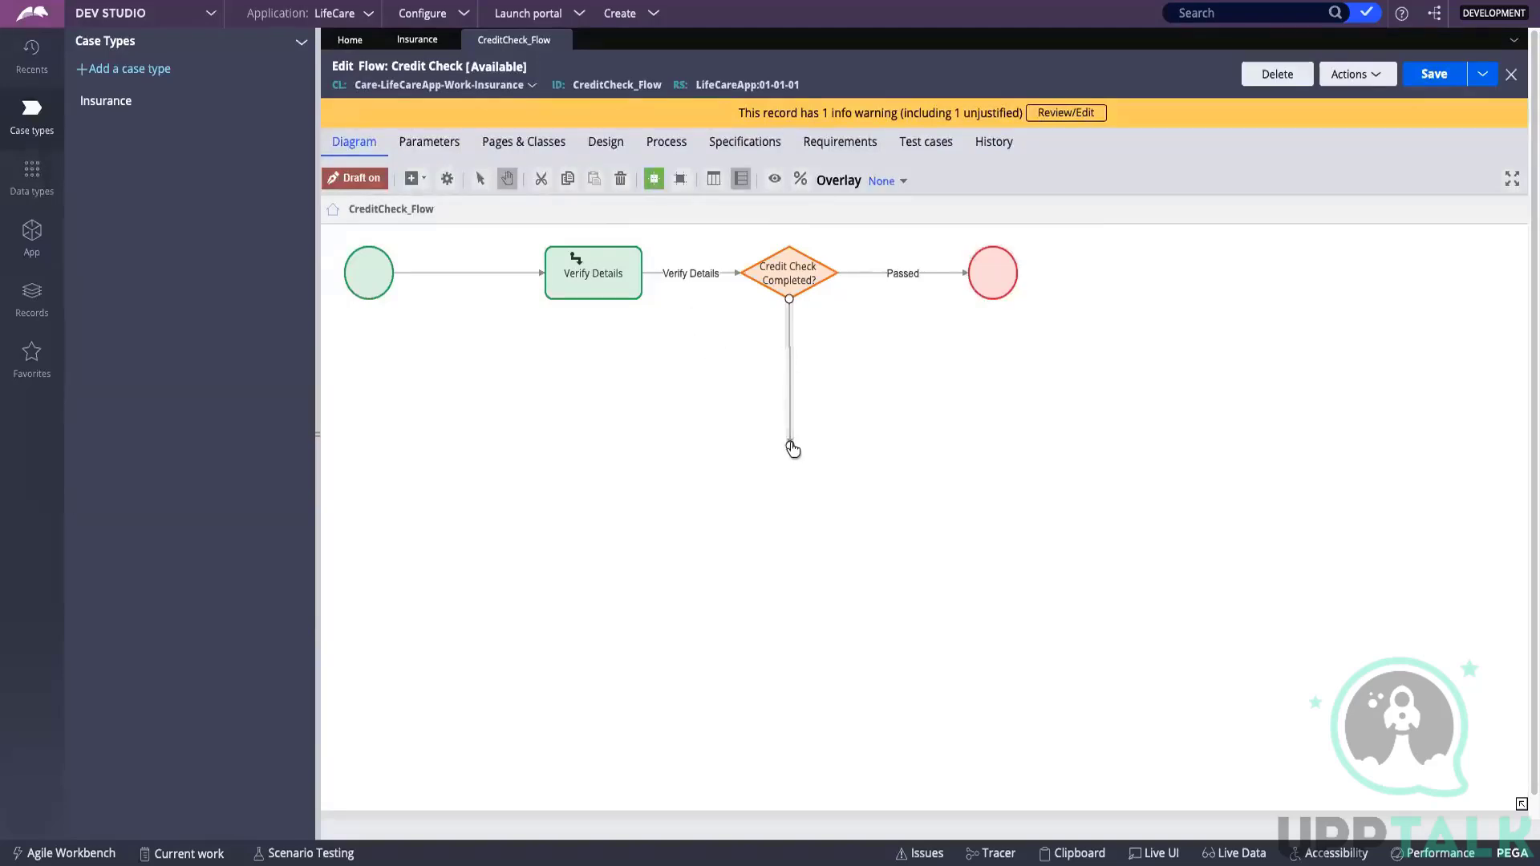
double_click(792, 380)
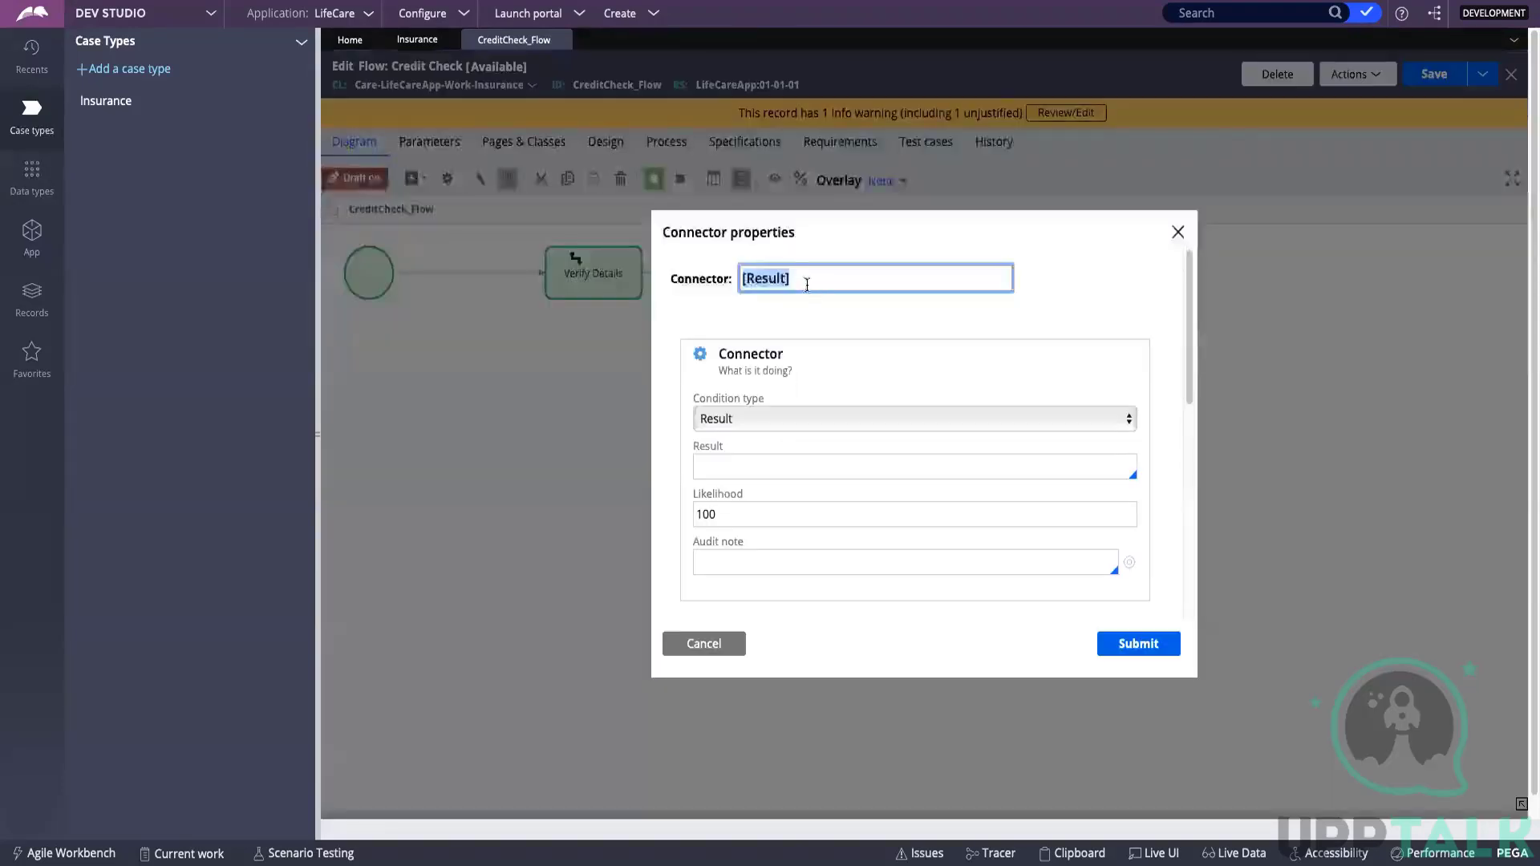
text(Fail)
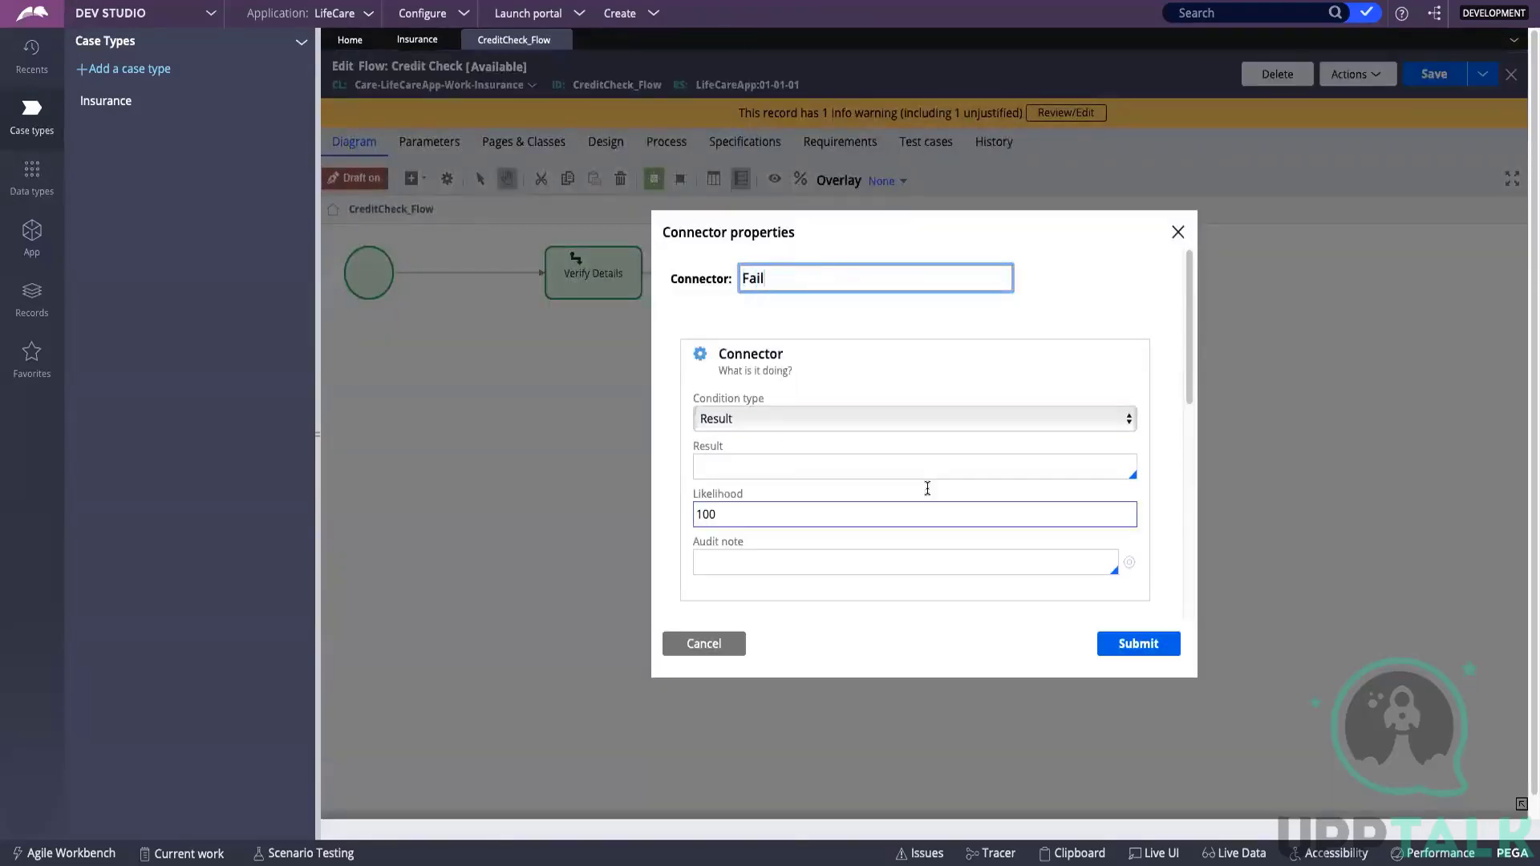
click(1125, 646)
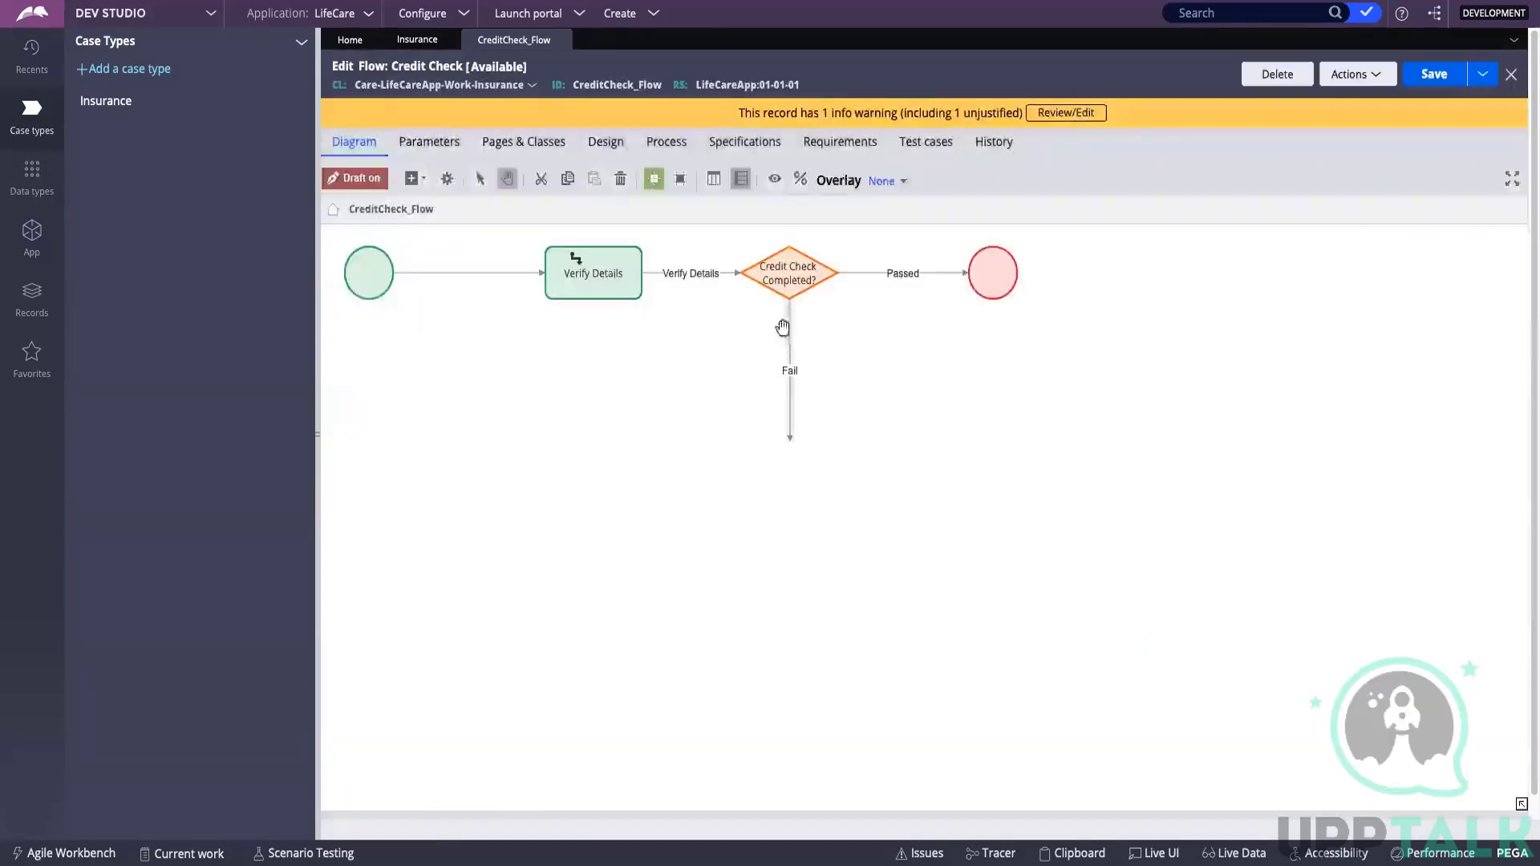
click(791, 439)
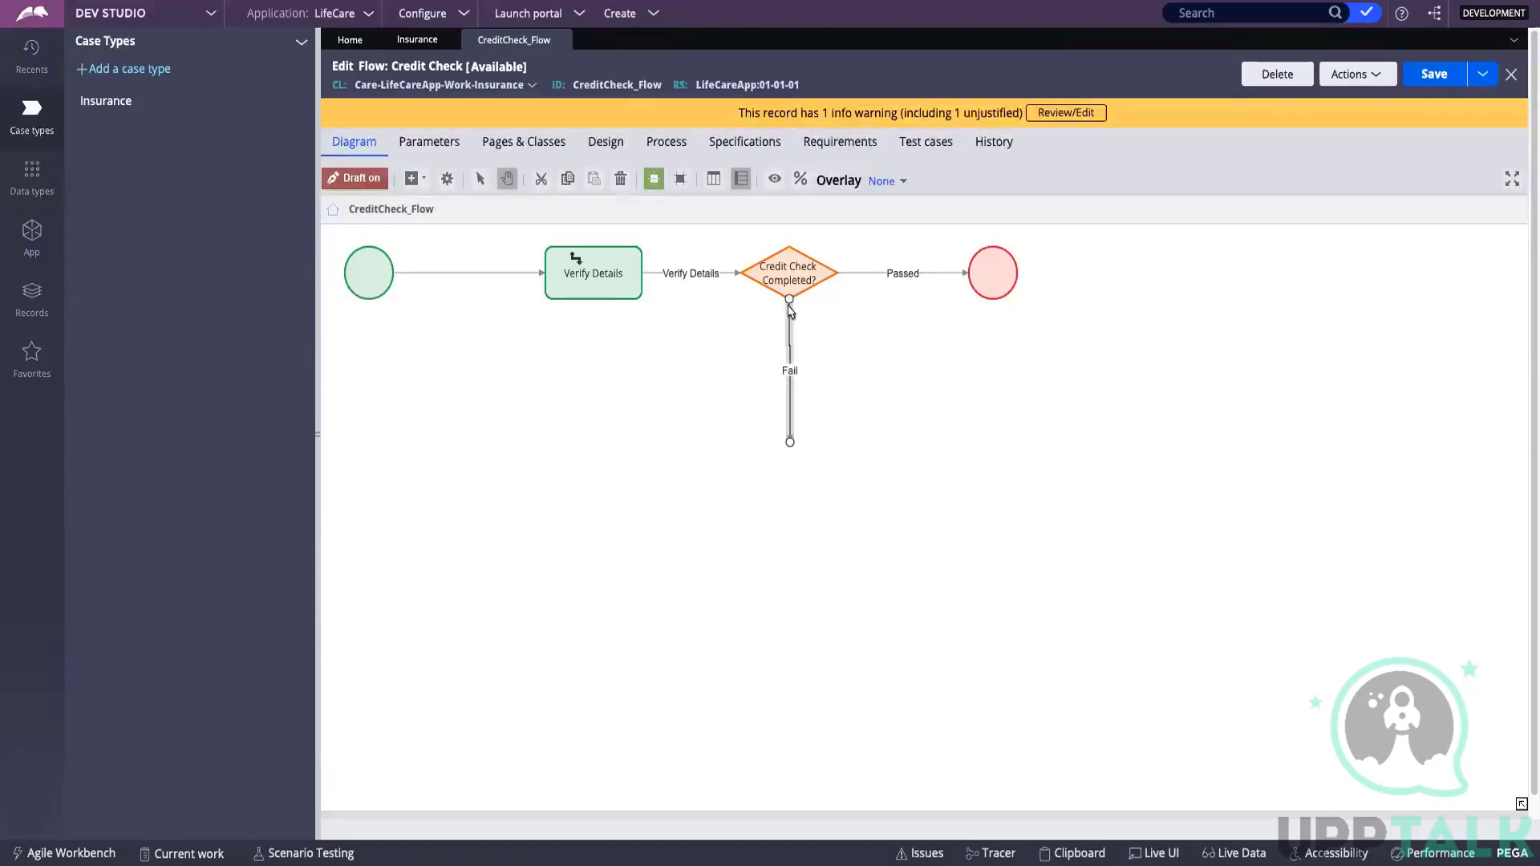
drag(790, 446, 789, 384)
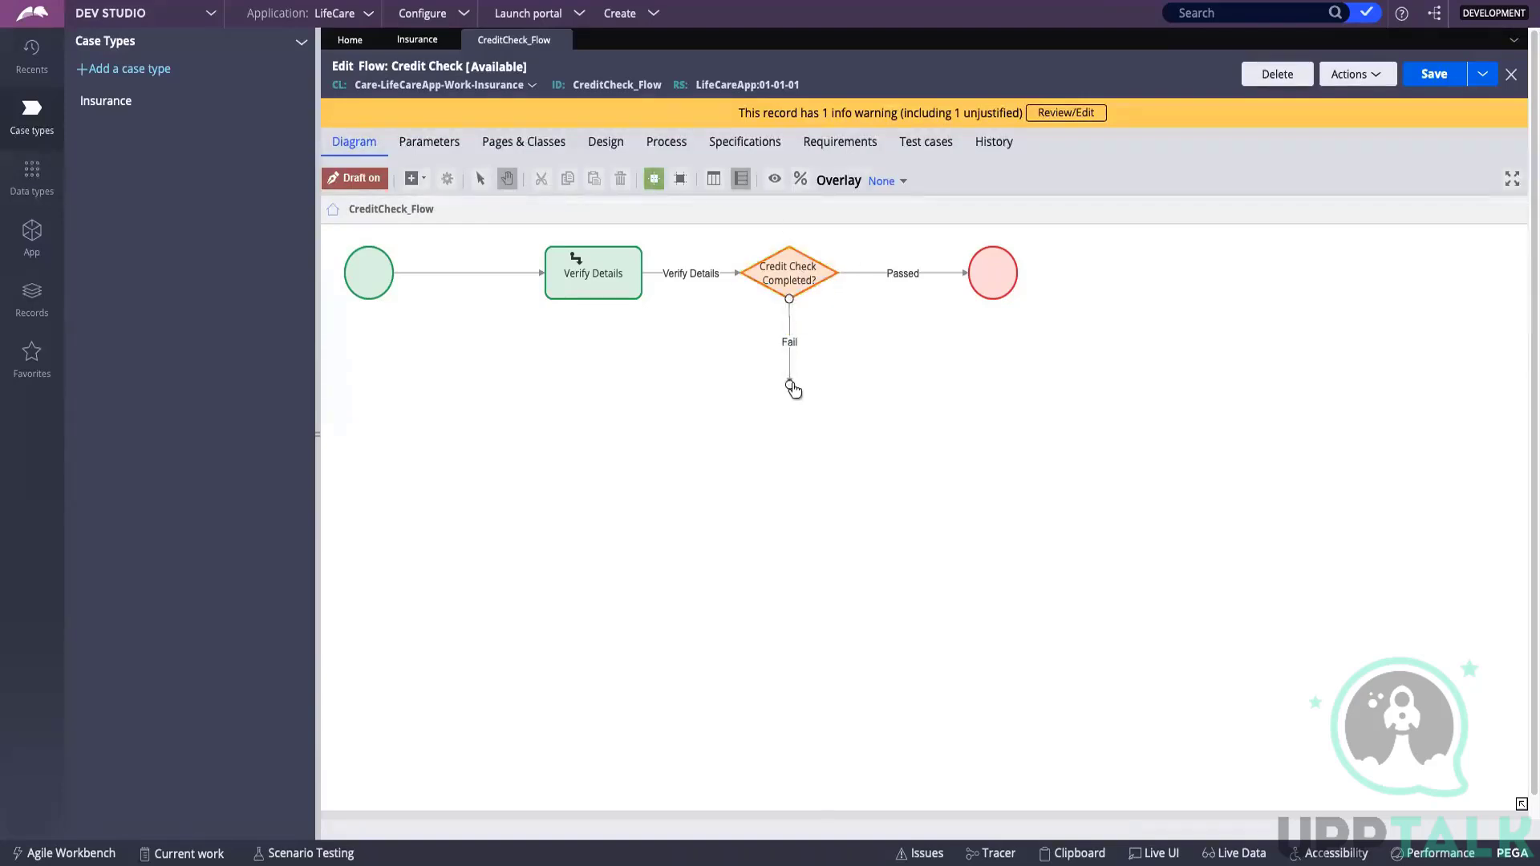
click(692, 460)
right_click(689, 455)
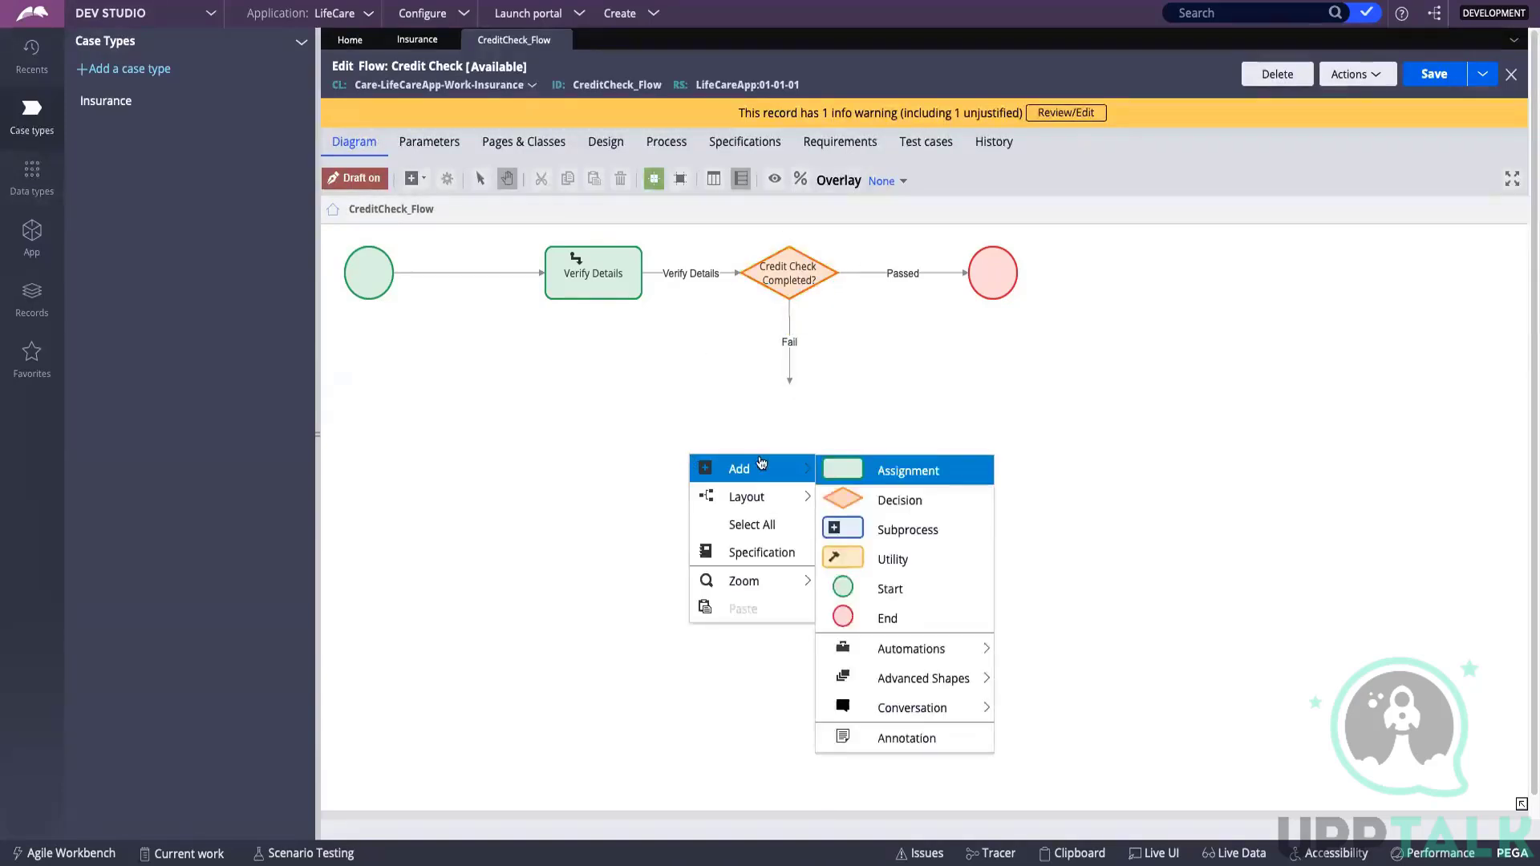
click(899, 420)
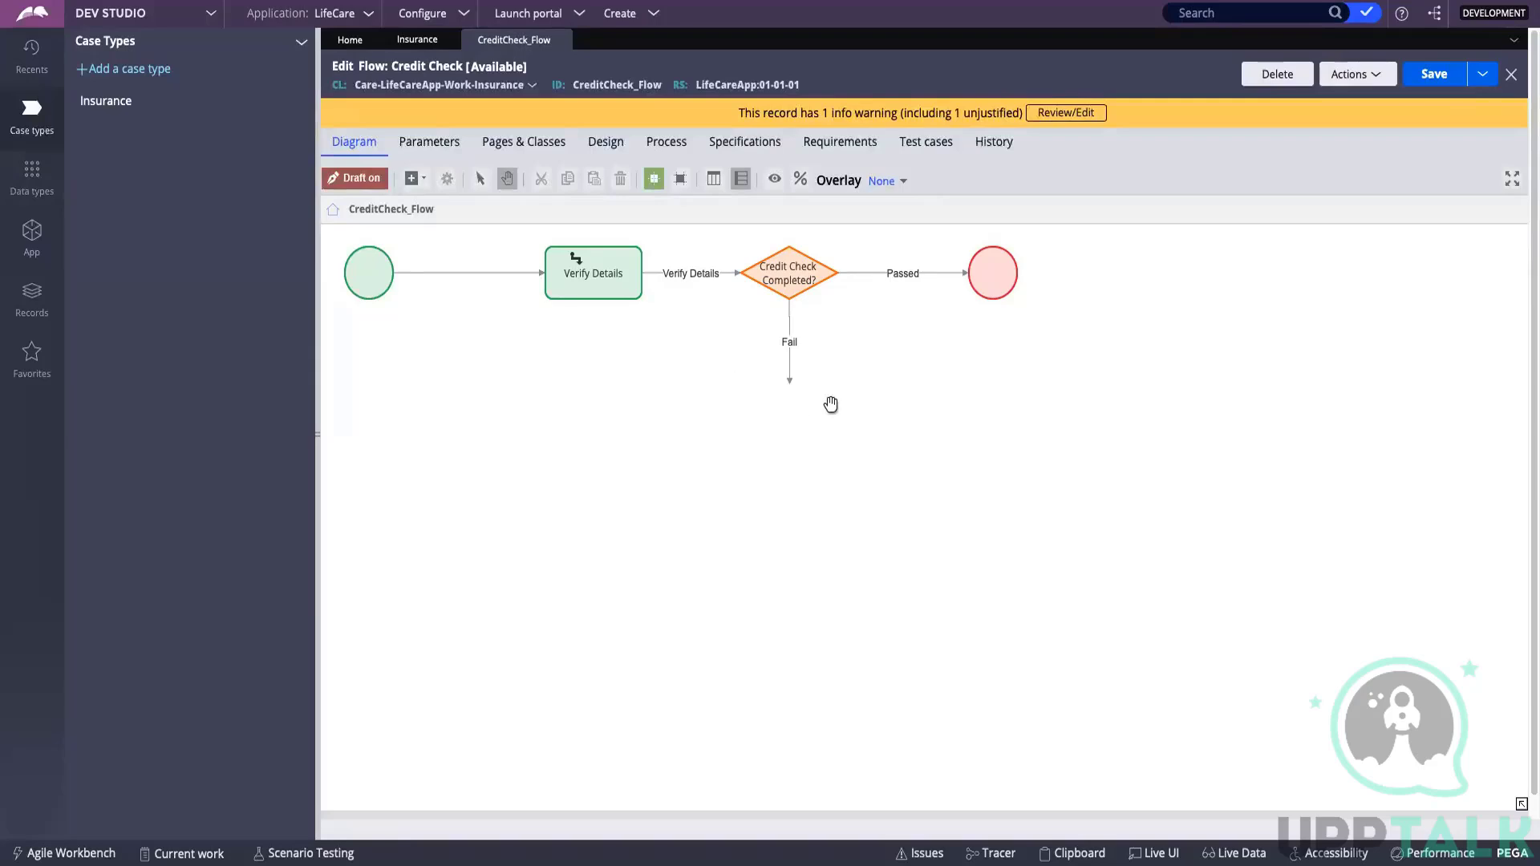
click(794, 382)
click(585, 258)
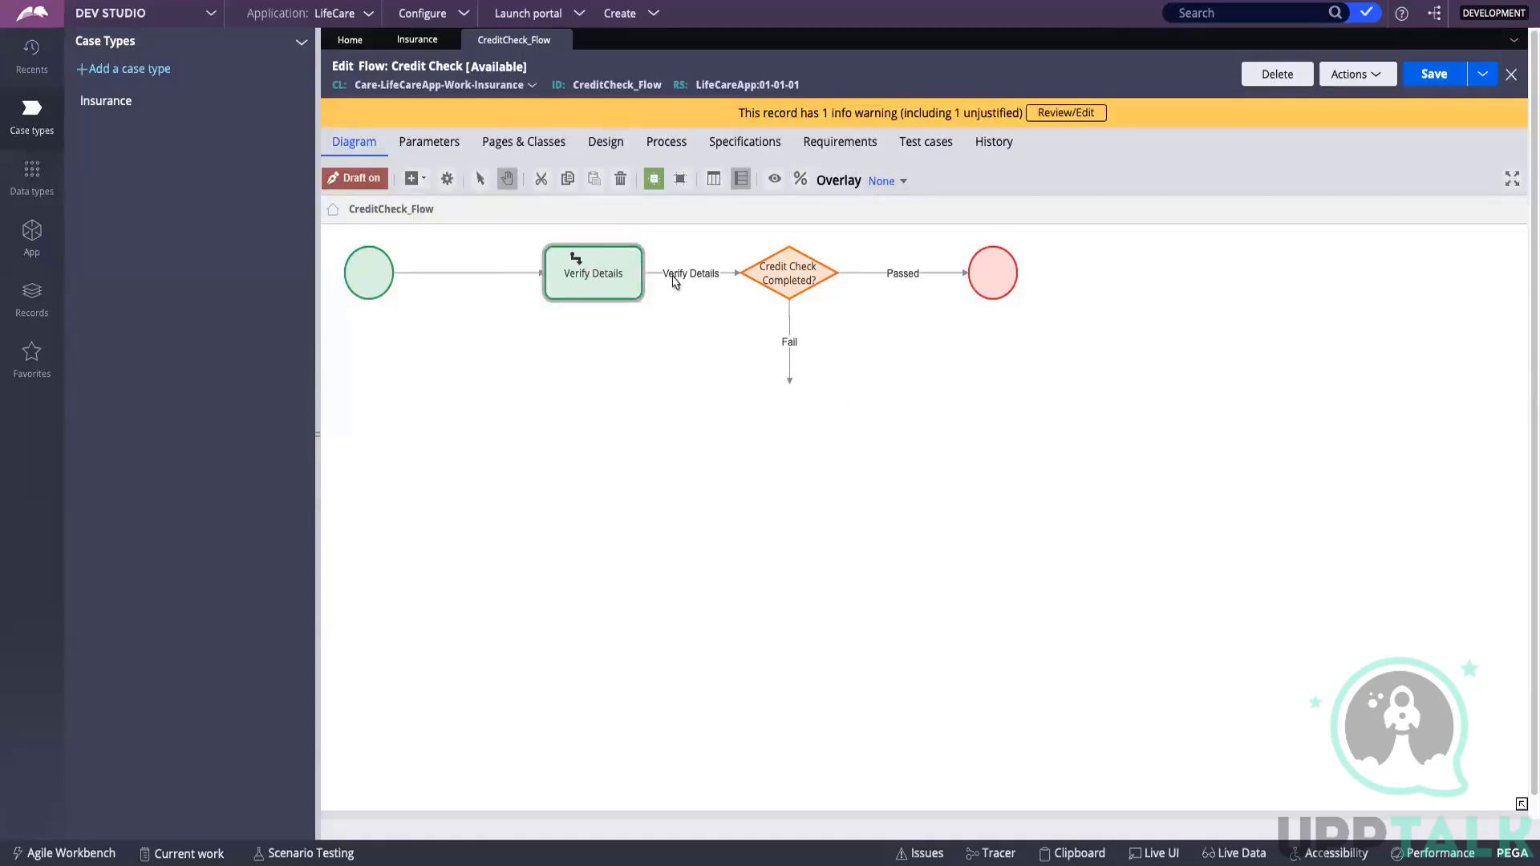
- Add a Change to a stage automation shape below the decision's Fail connector
right_click(794, 442)
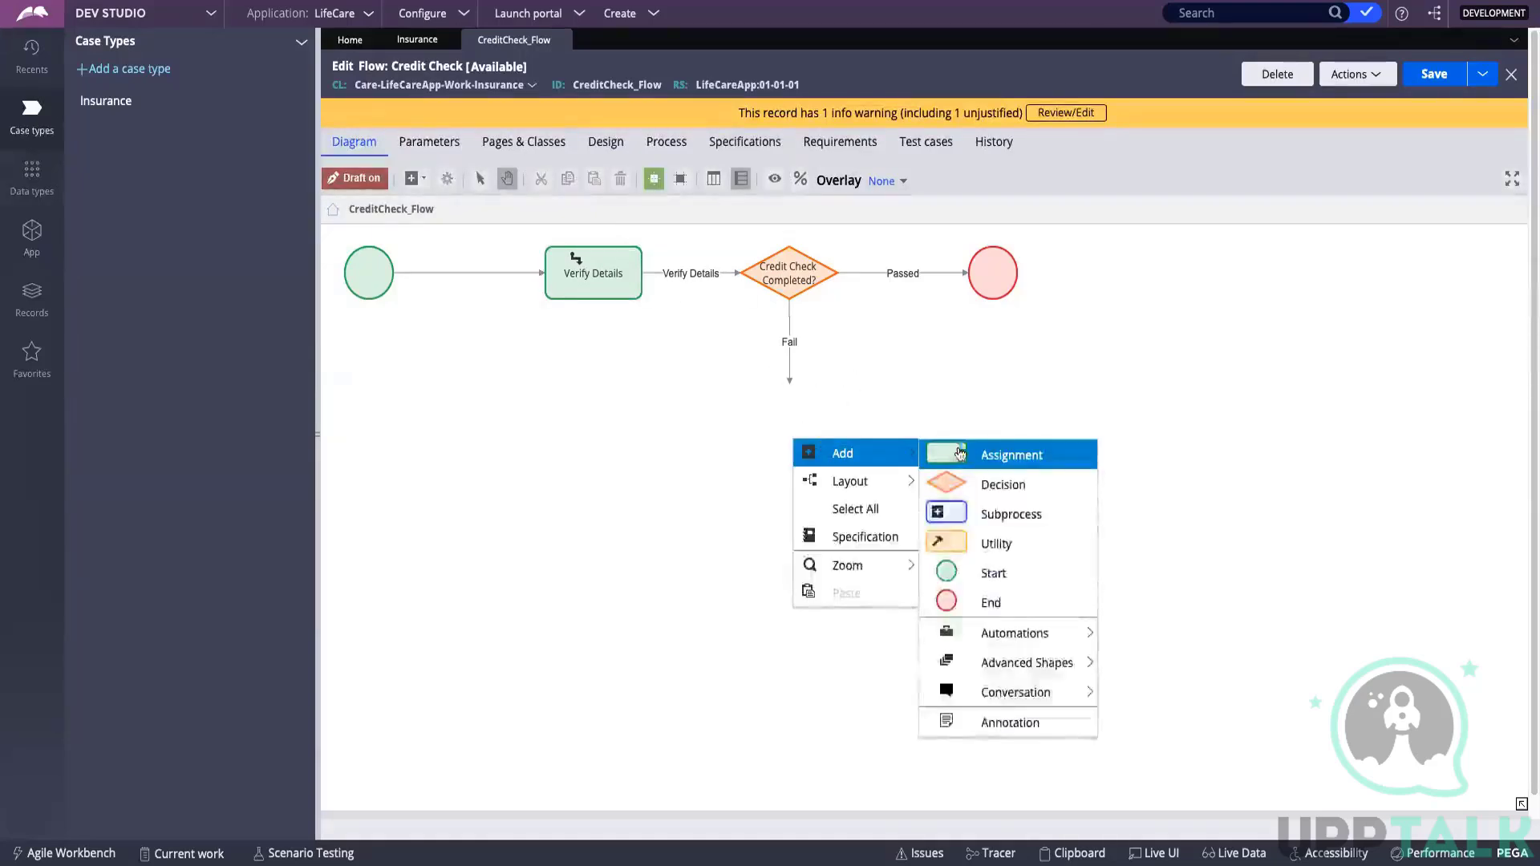
mouse_move(962, 632)
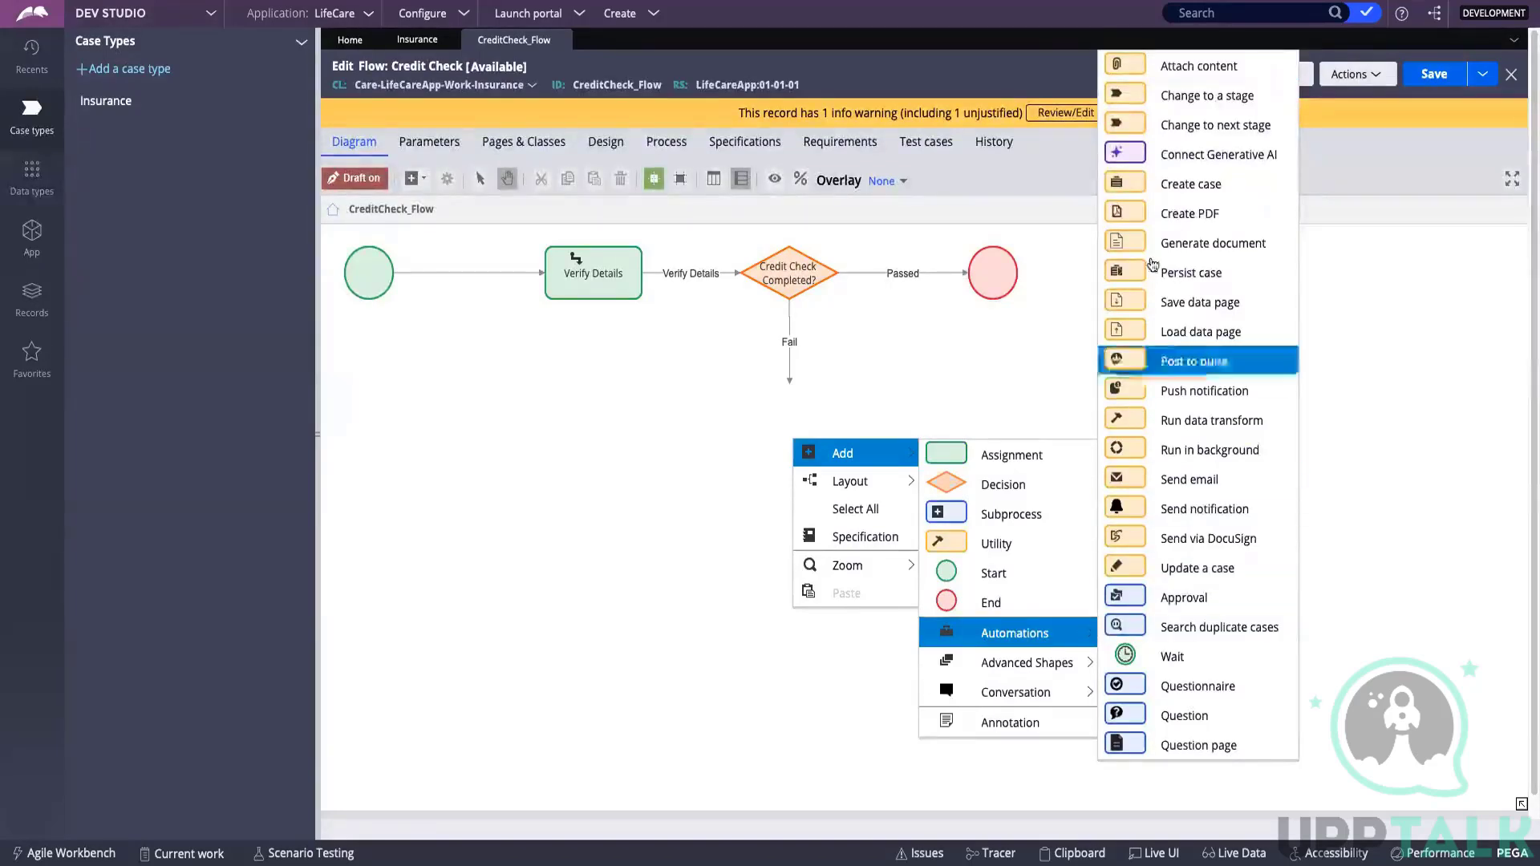
click(1171, 106)
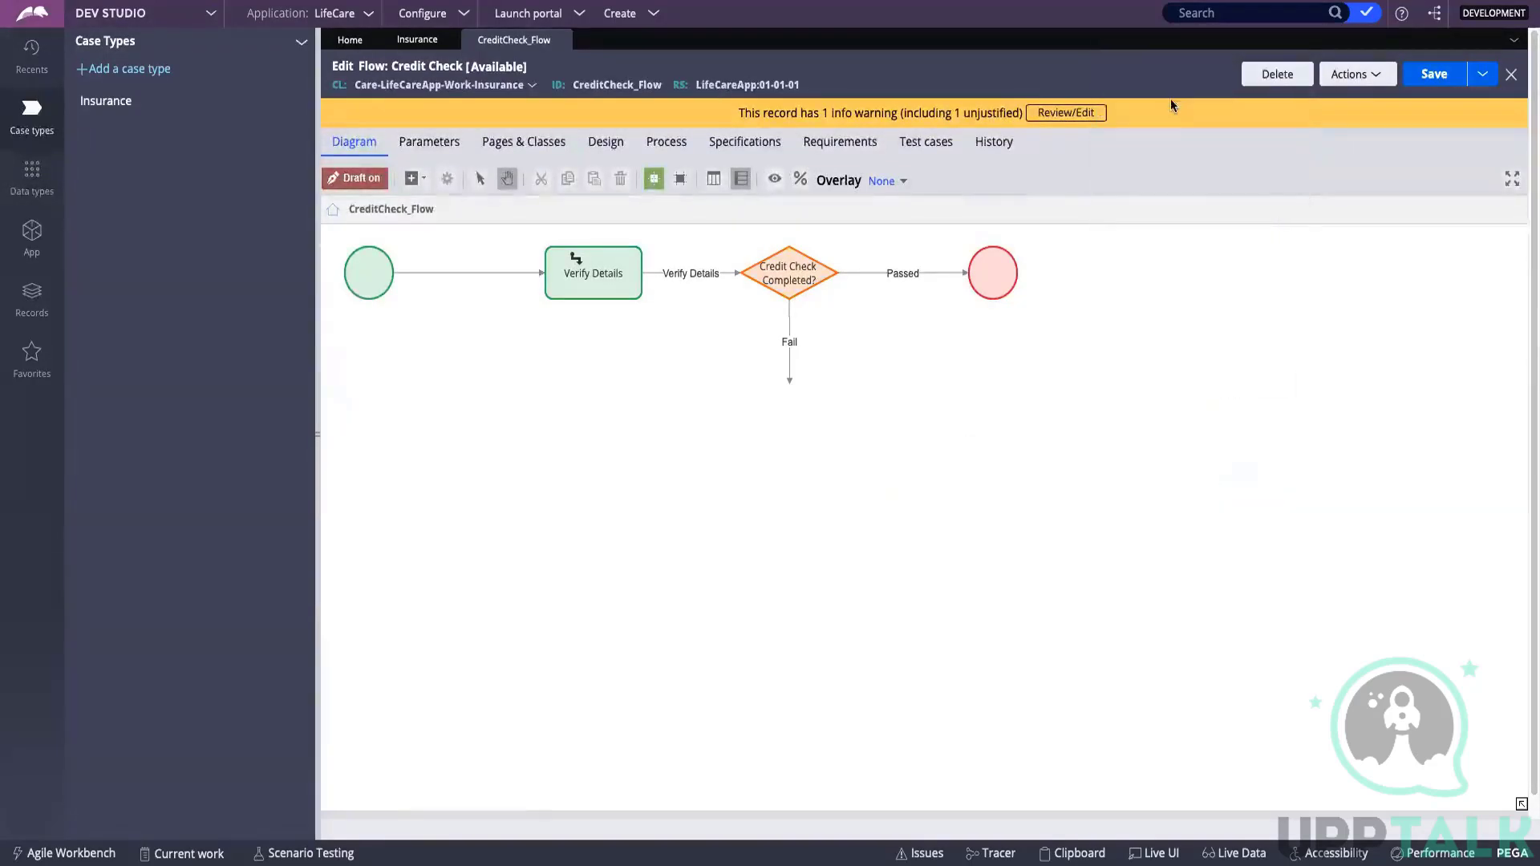
- Place the Change to a specific stage shape at the end of the decision's Fail connector
drag(847, 468, 790, 411)
click(790, 333)
click(794, 427)
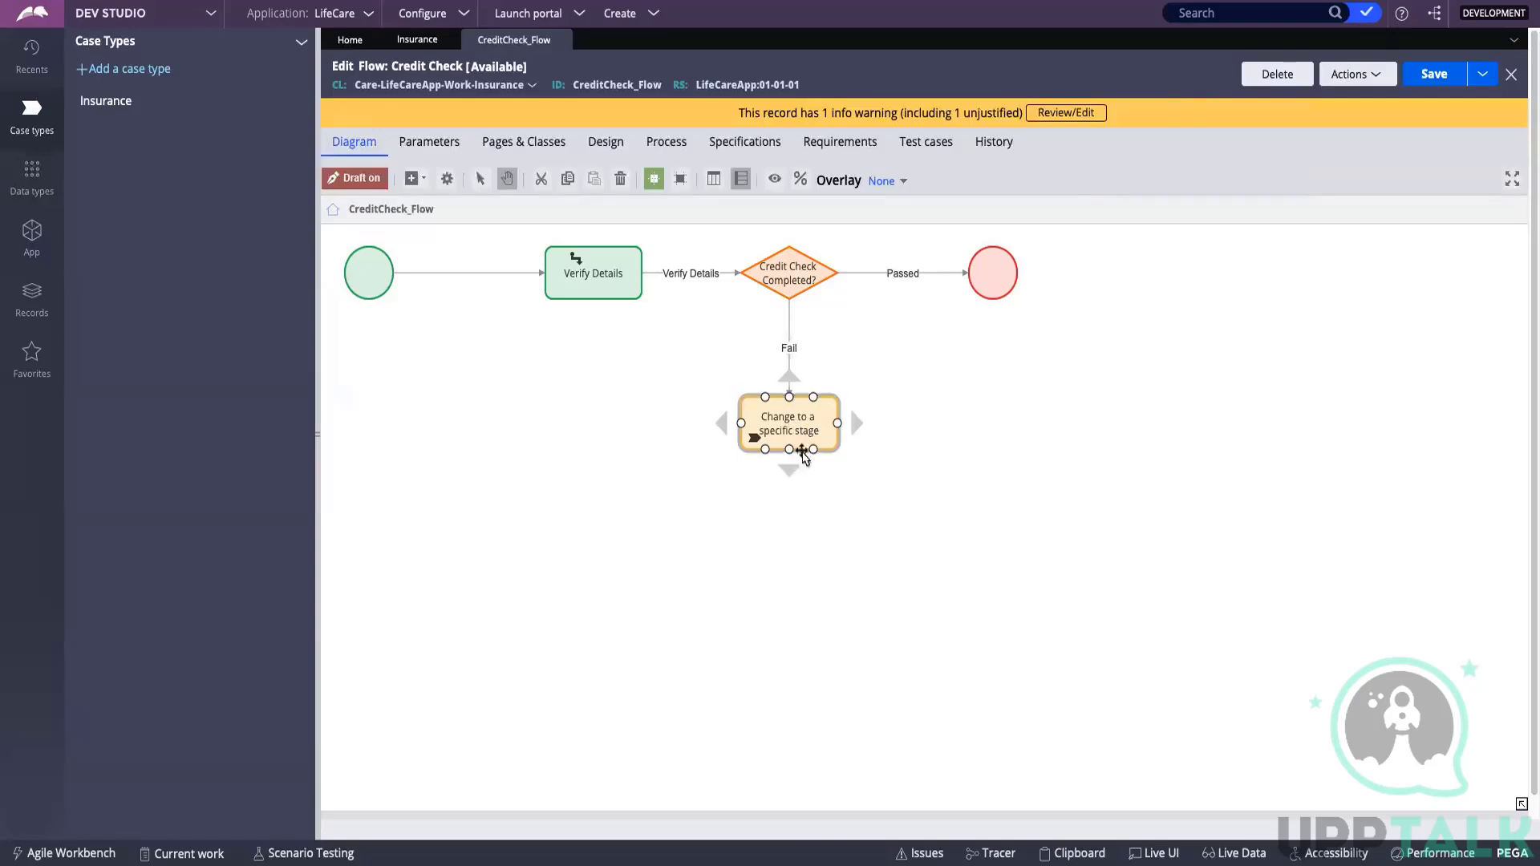
- Keep Credit Check as the target stage of the Change to a specific stage shape, and save the flow
double_click(769, 431)
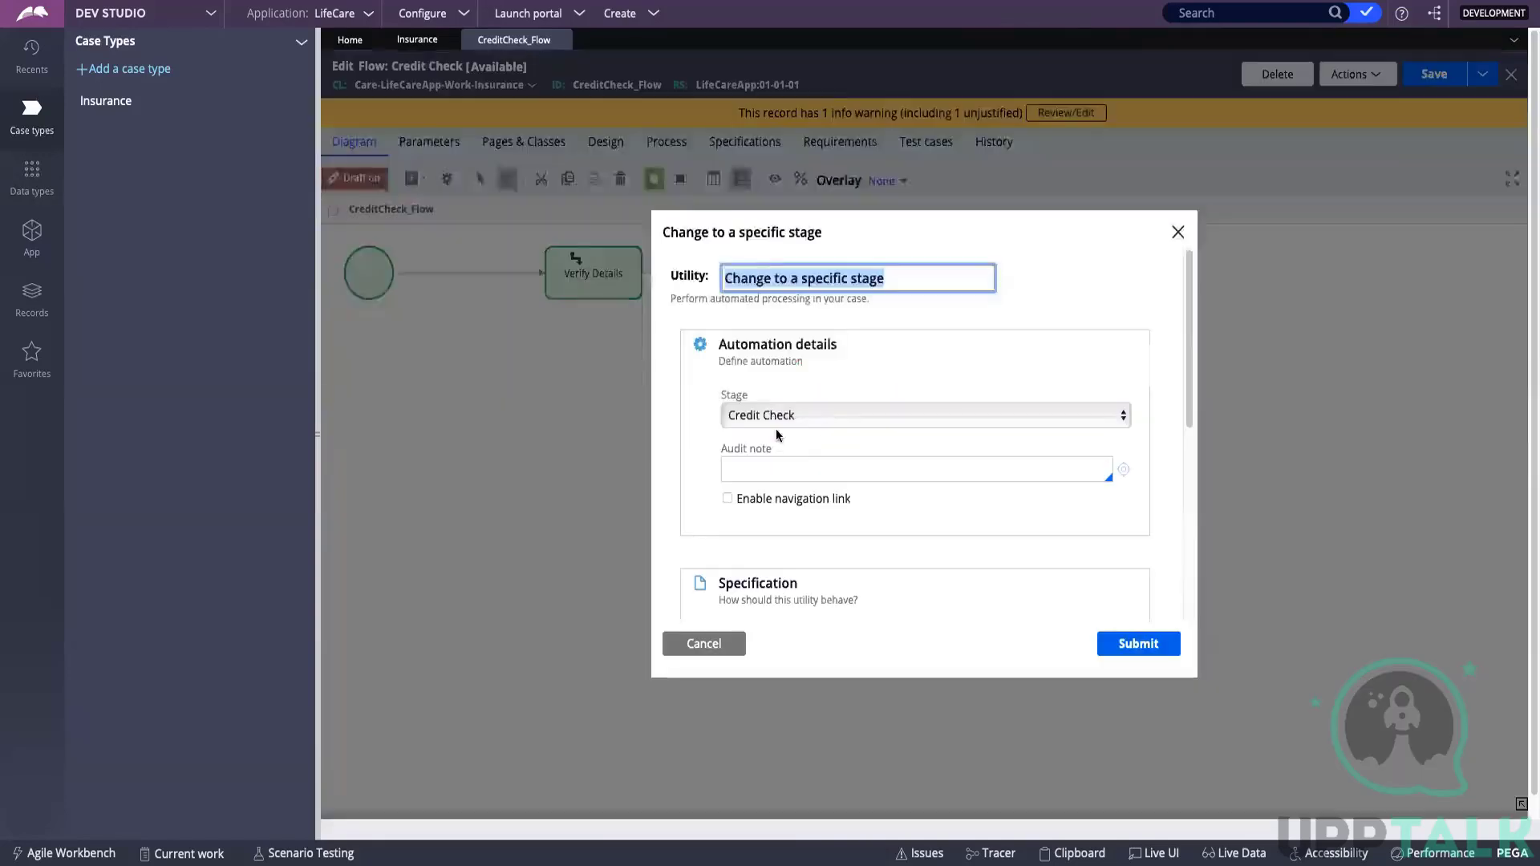
click(784, 414)
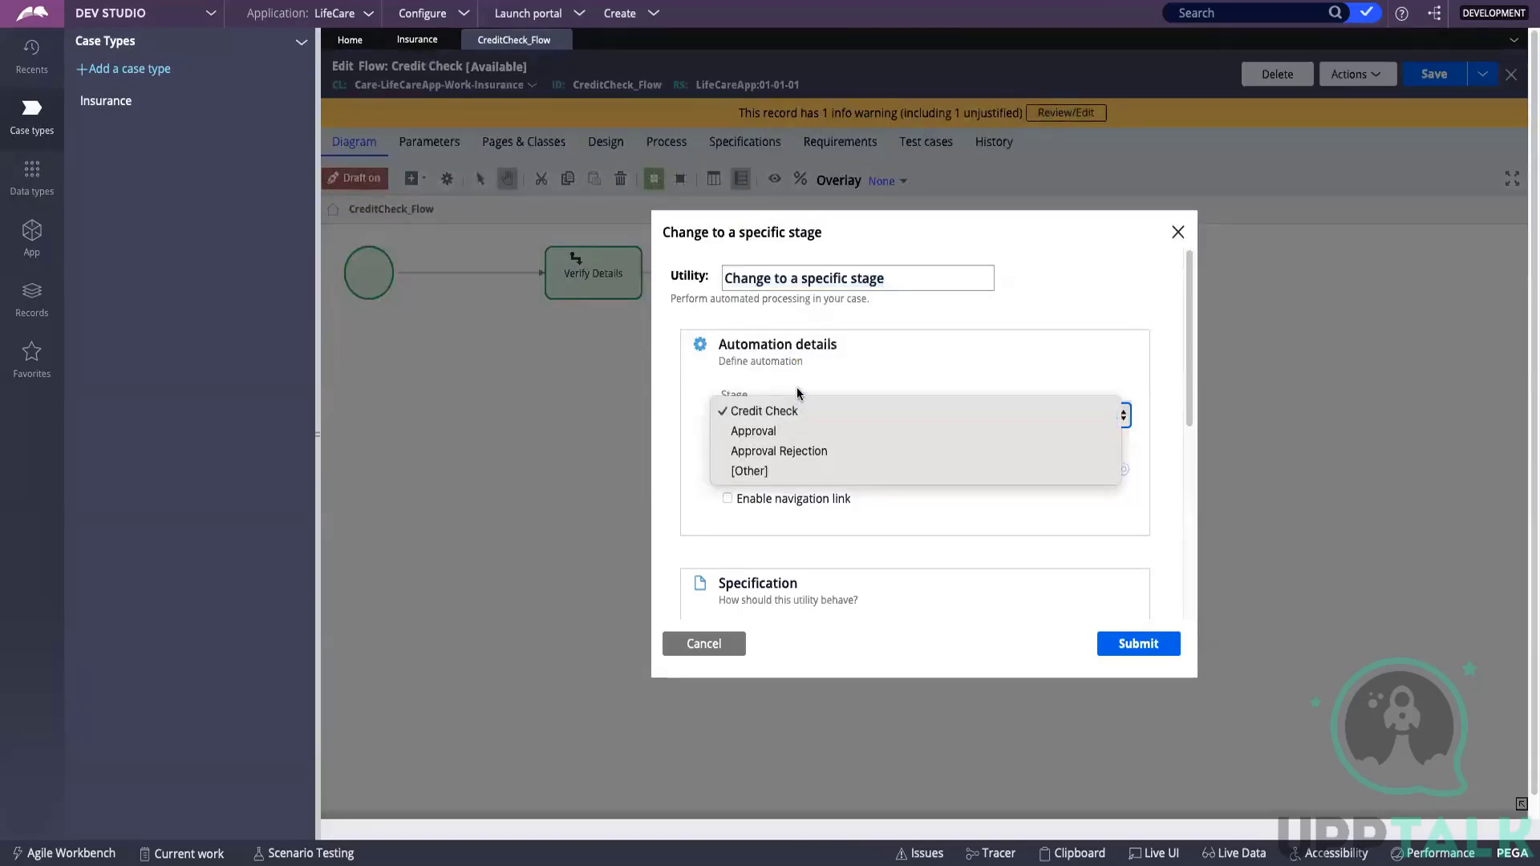
click(799, 393)
click(1146, 644)
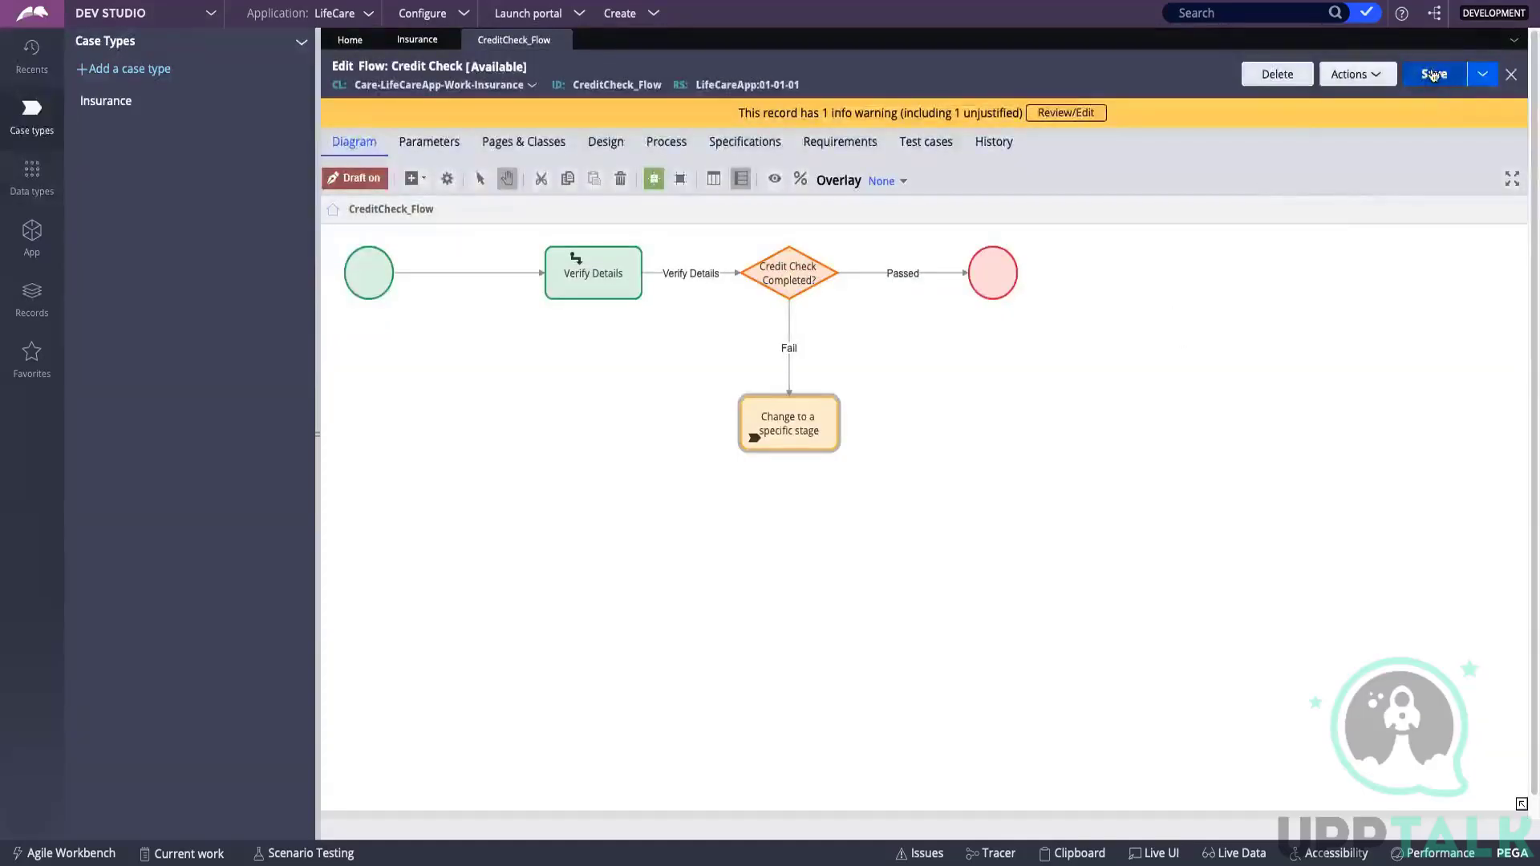
click(1434, 76)
- Examine the shapes and automations that can be added to the Credit Check flow
right_click(945, 388)
mouse_move(948, 393)
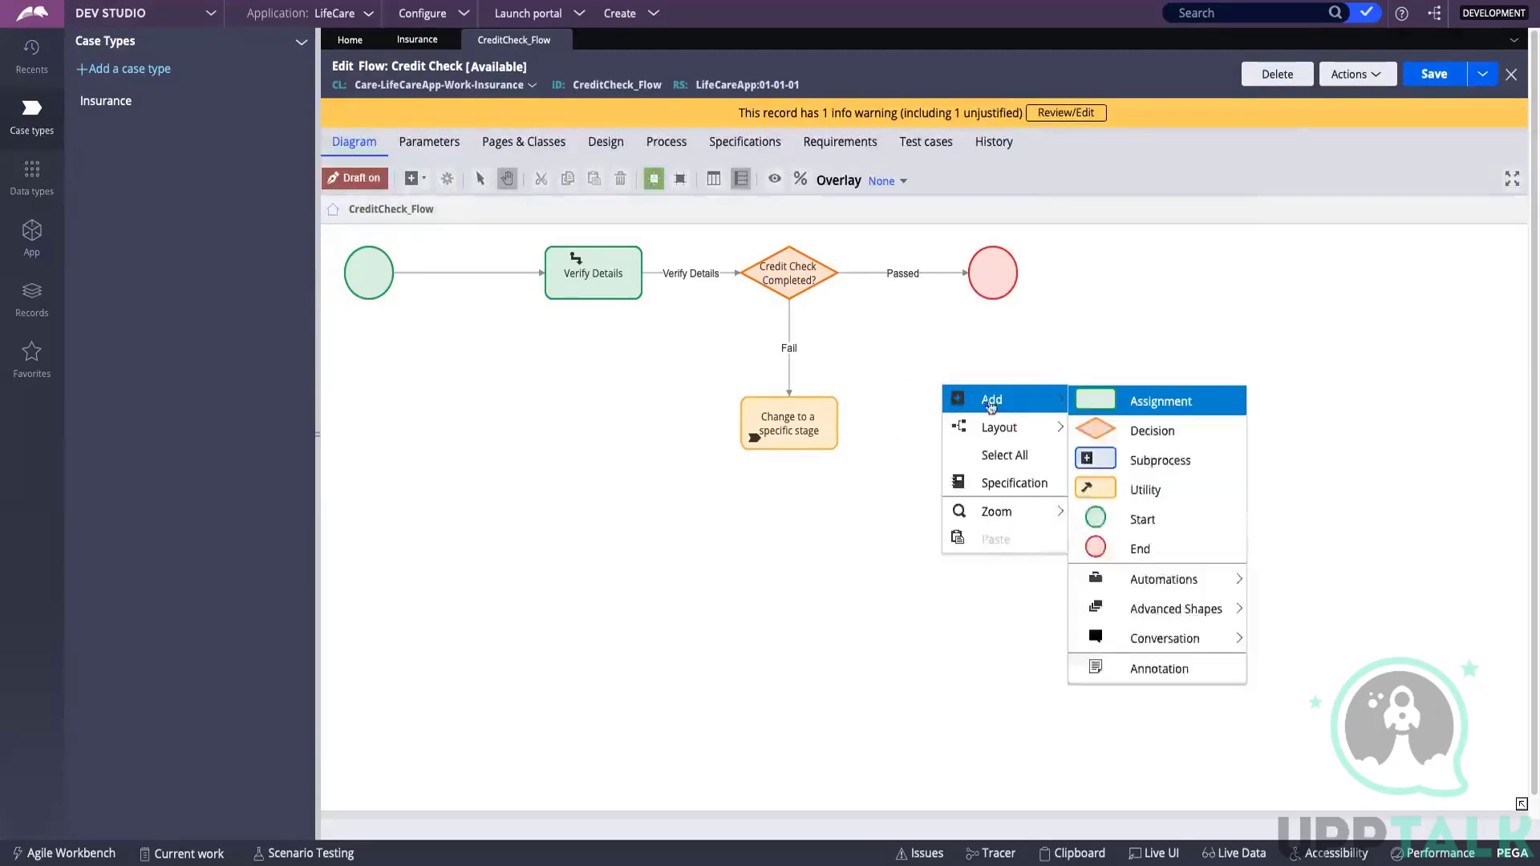
mouse_move(1162, 579)
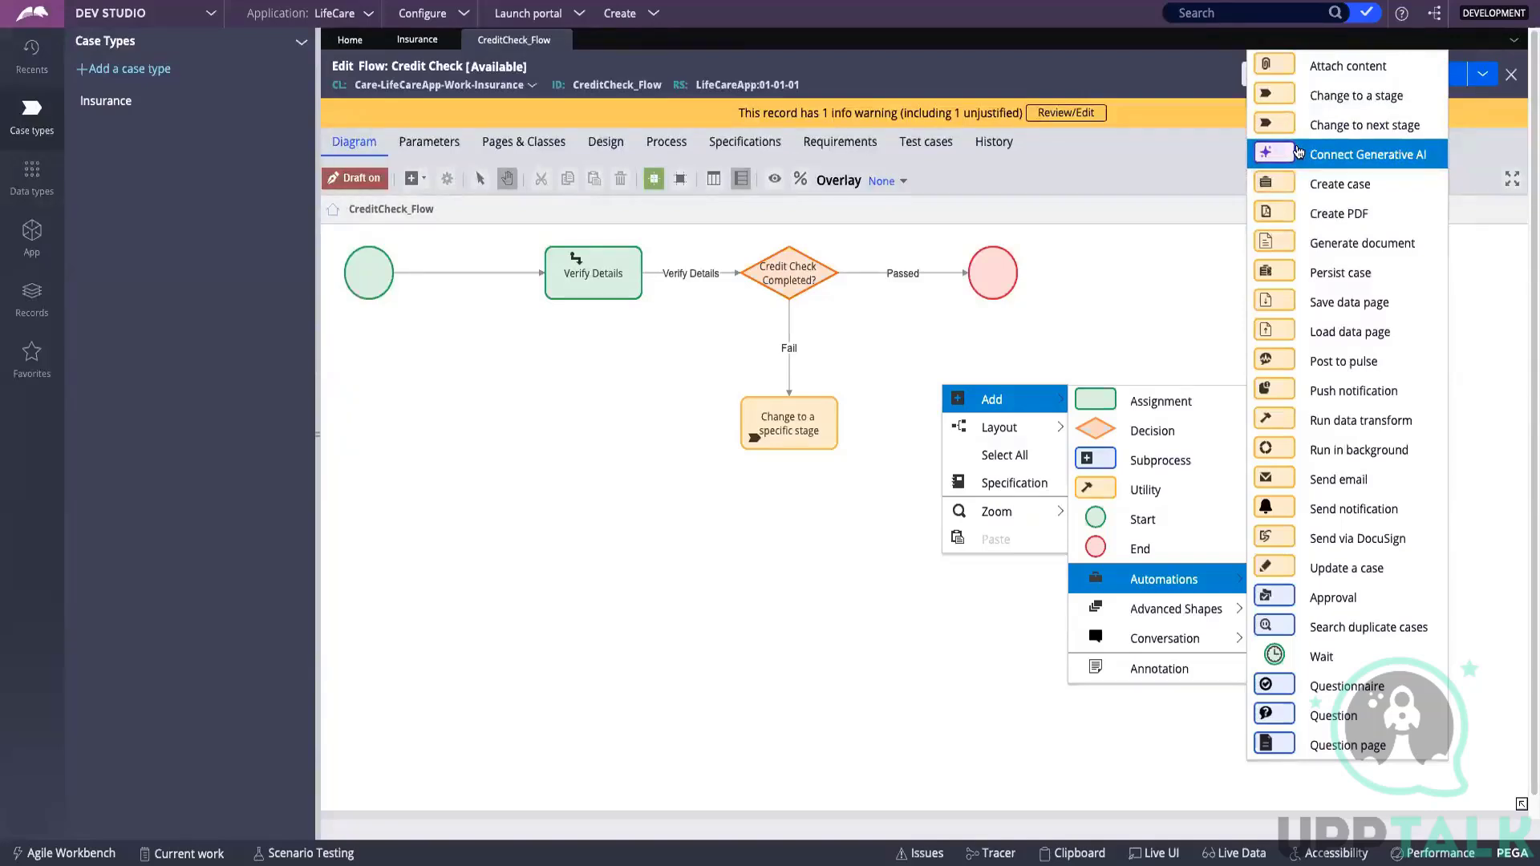
click(1139, 302)
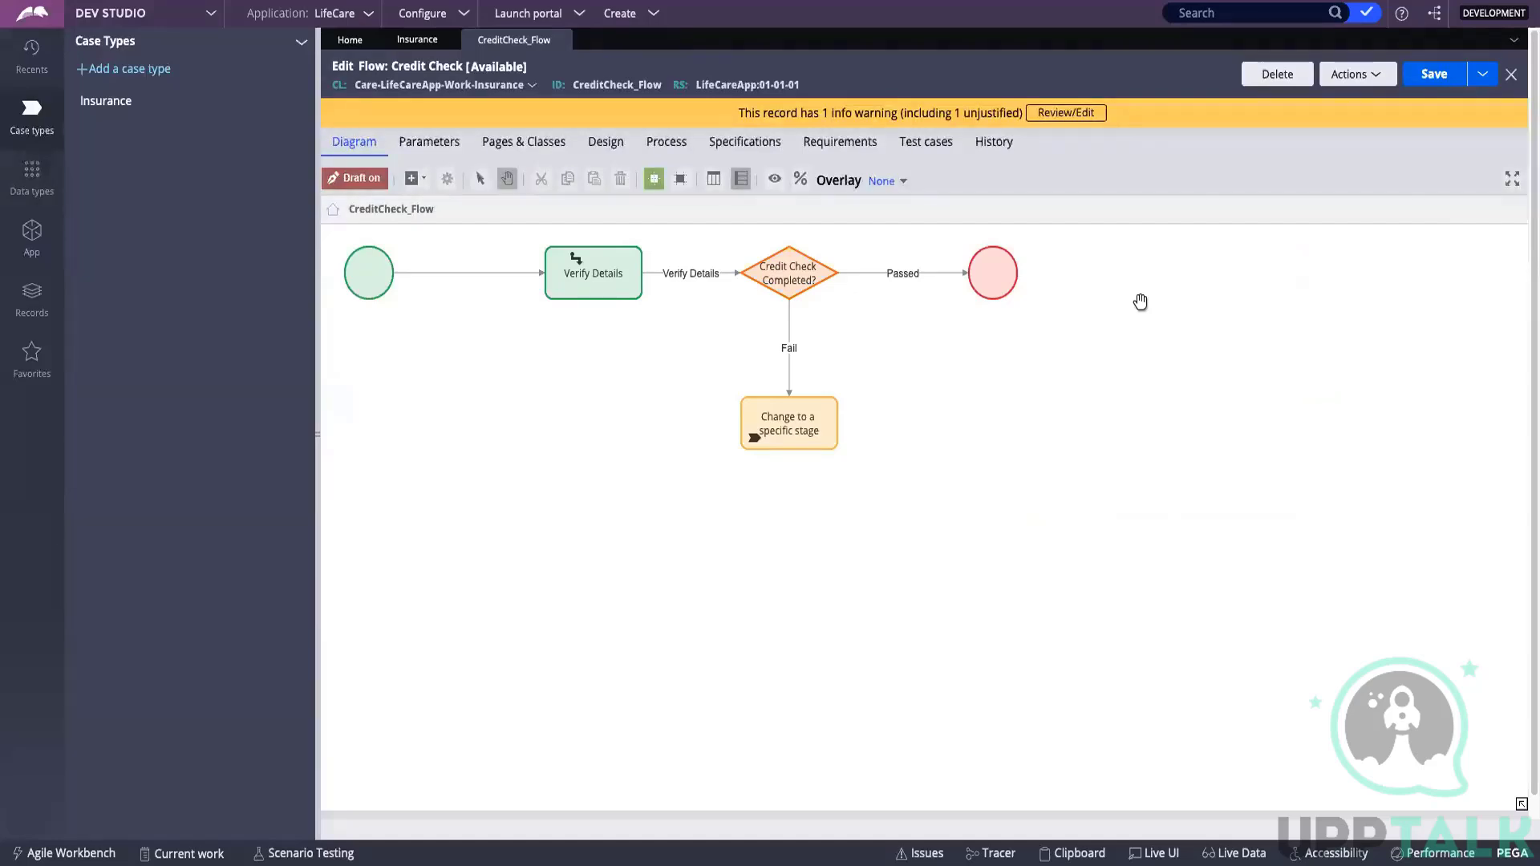
right_click(965, 371)
mouse_move(974, 378)
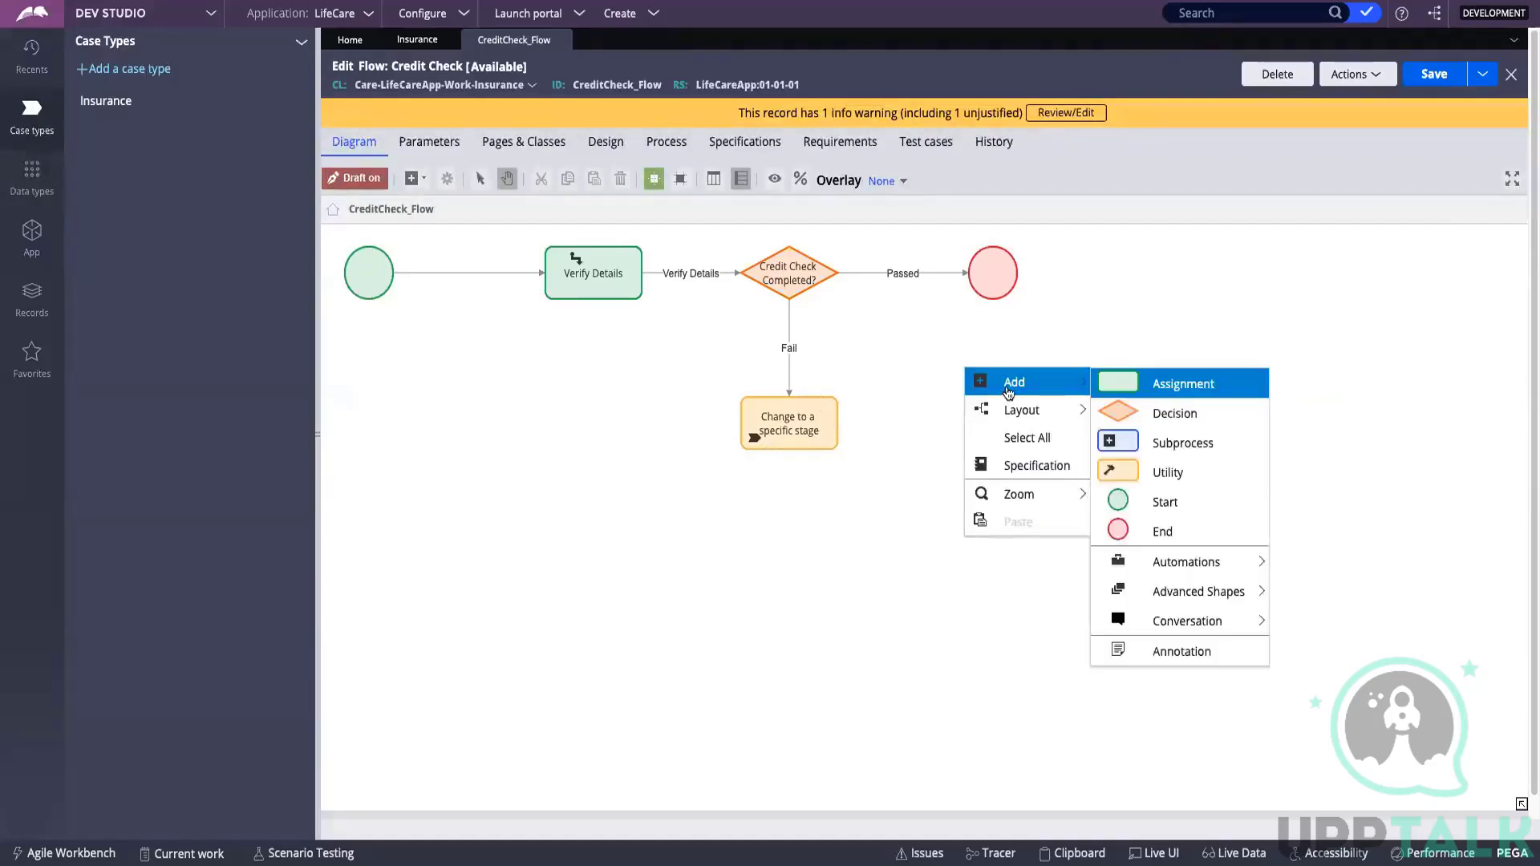
mouse_move(1203, 562)
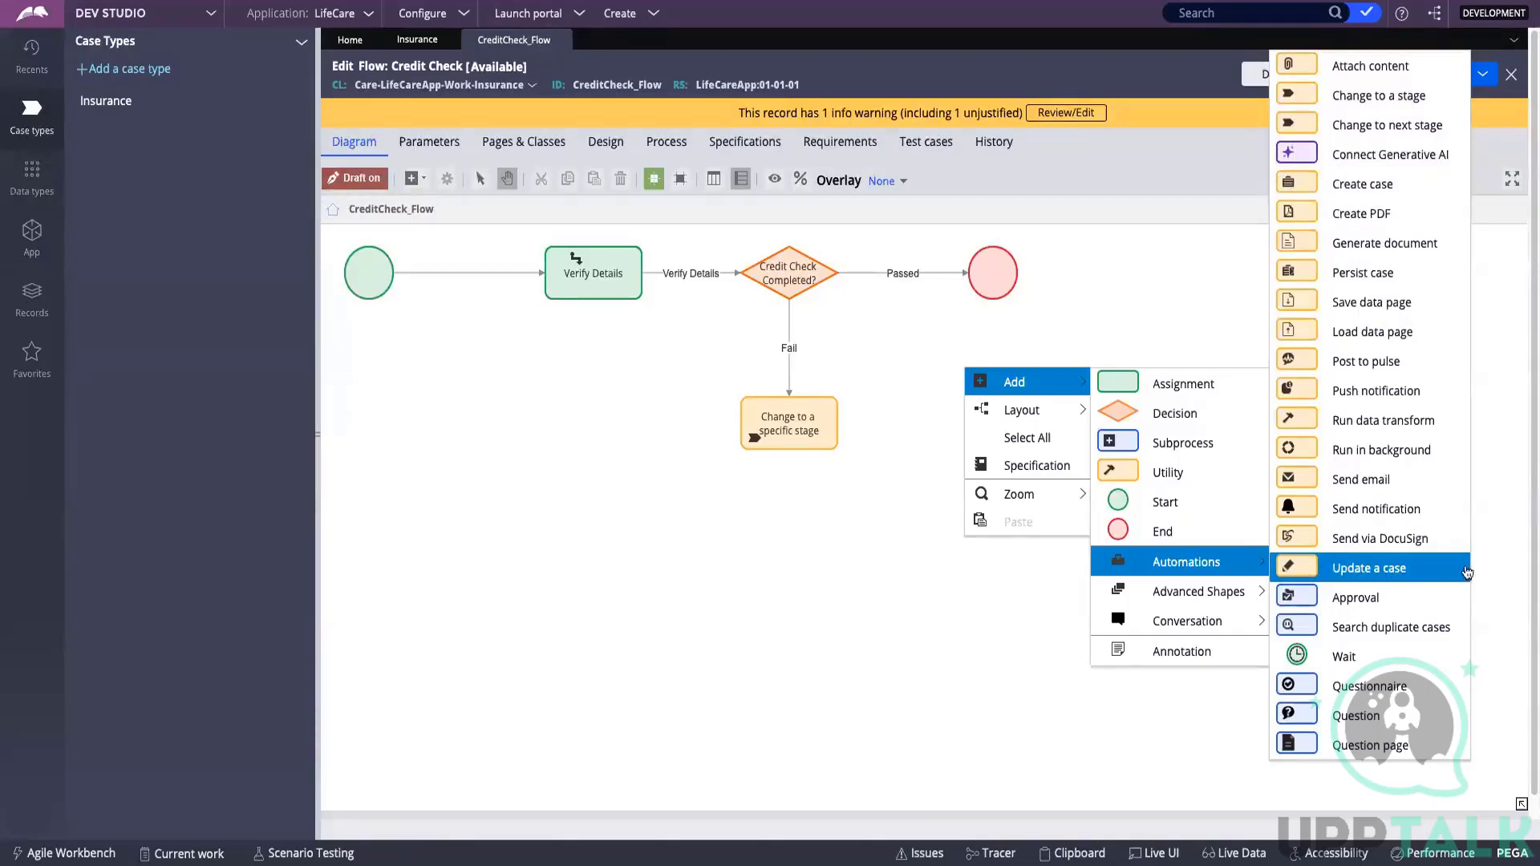
mouse_move(1060, 387)
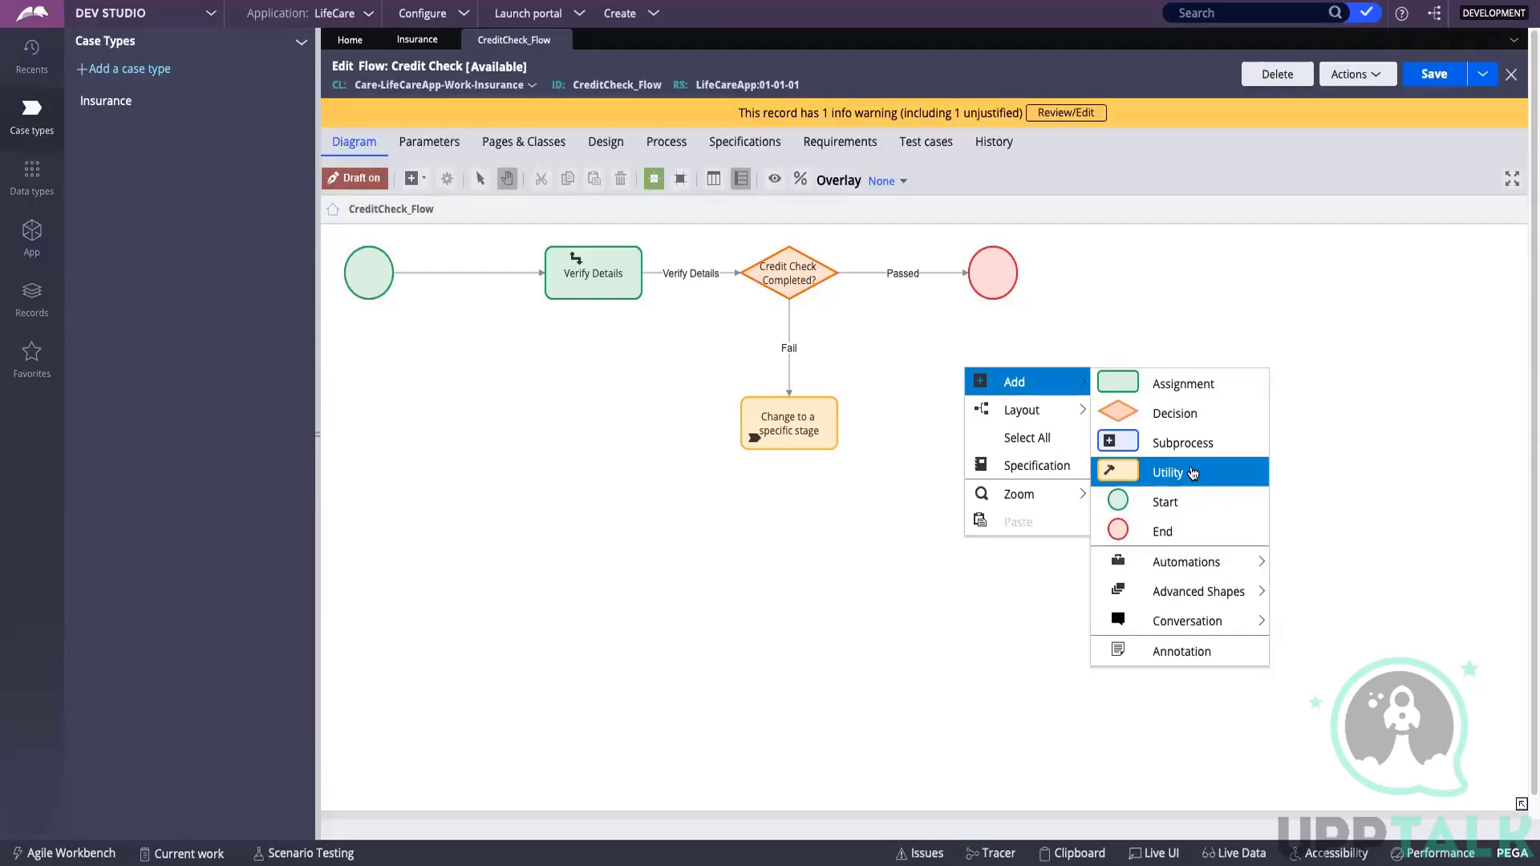
click(1093, 275)
click(581, 277)
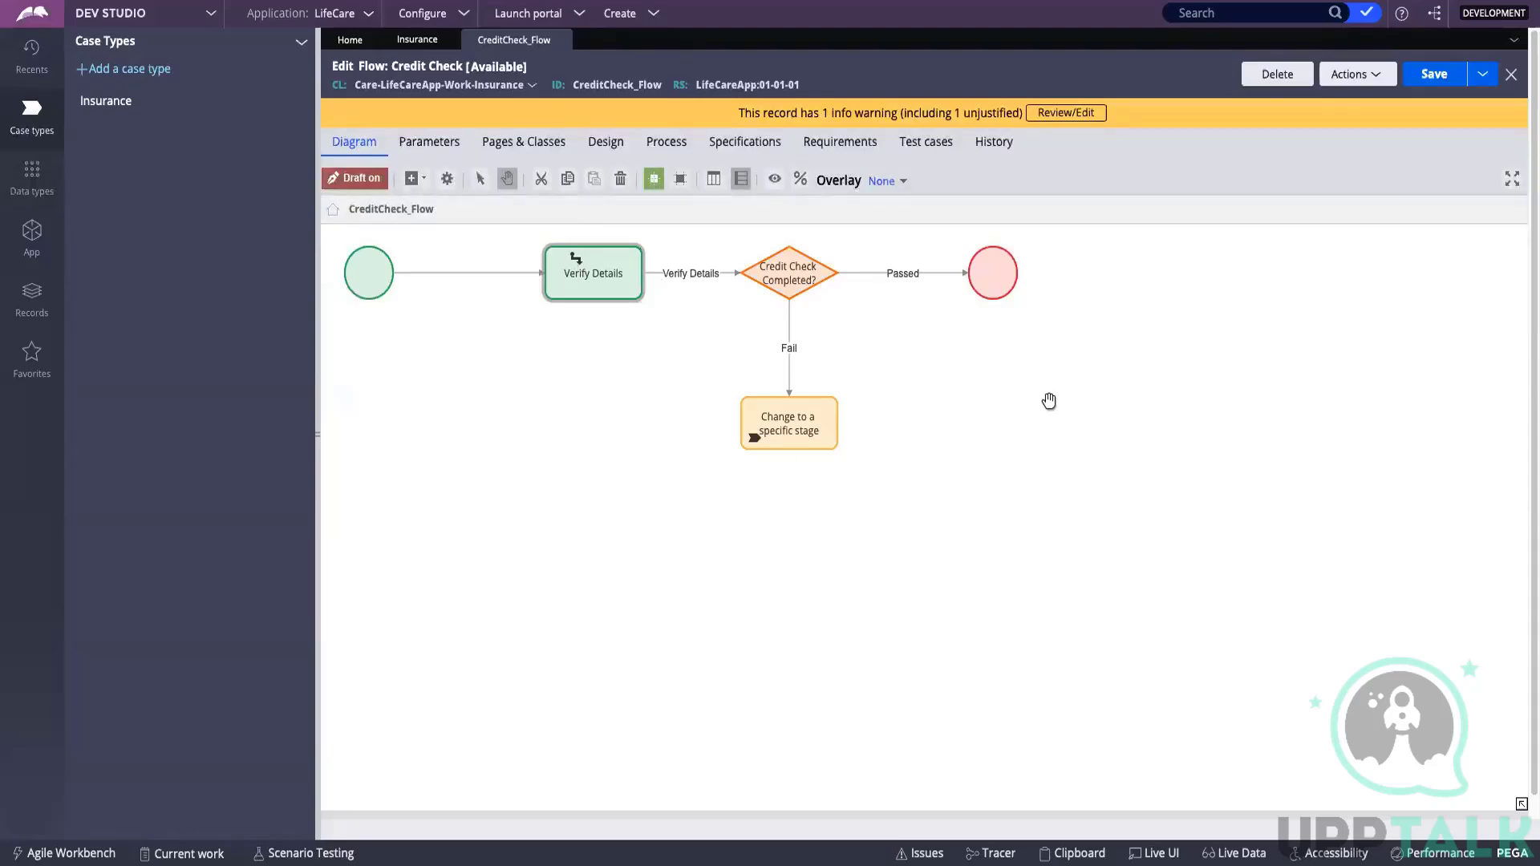
- Save and close the Credit Check flow, and return to the Insurance case type's life cycle overview
click(1434, 73)
click(1512, 77)
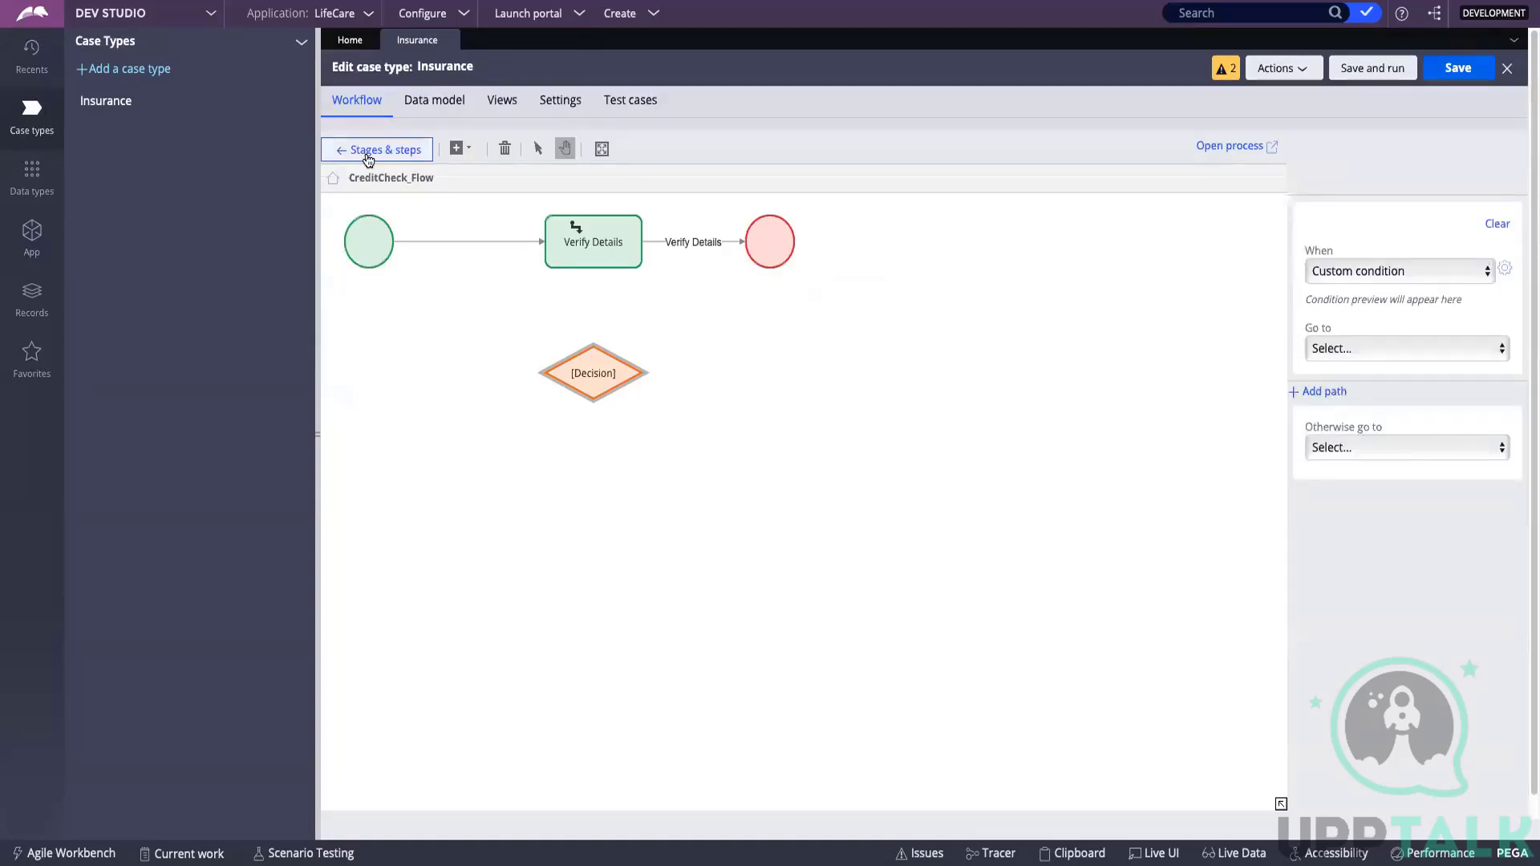
click(368, 153)
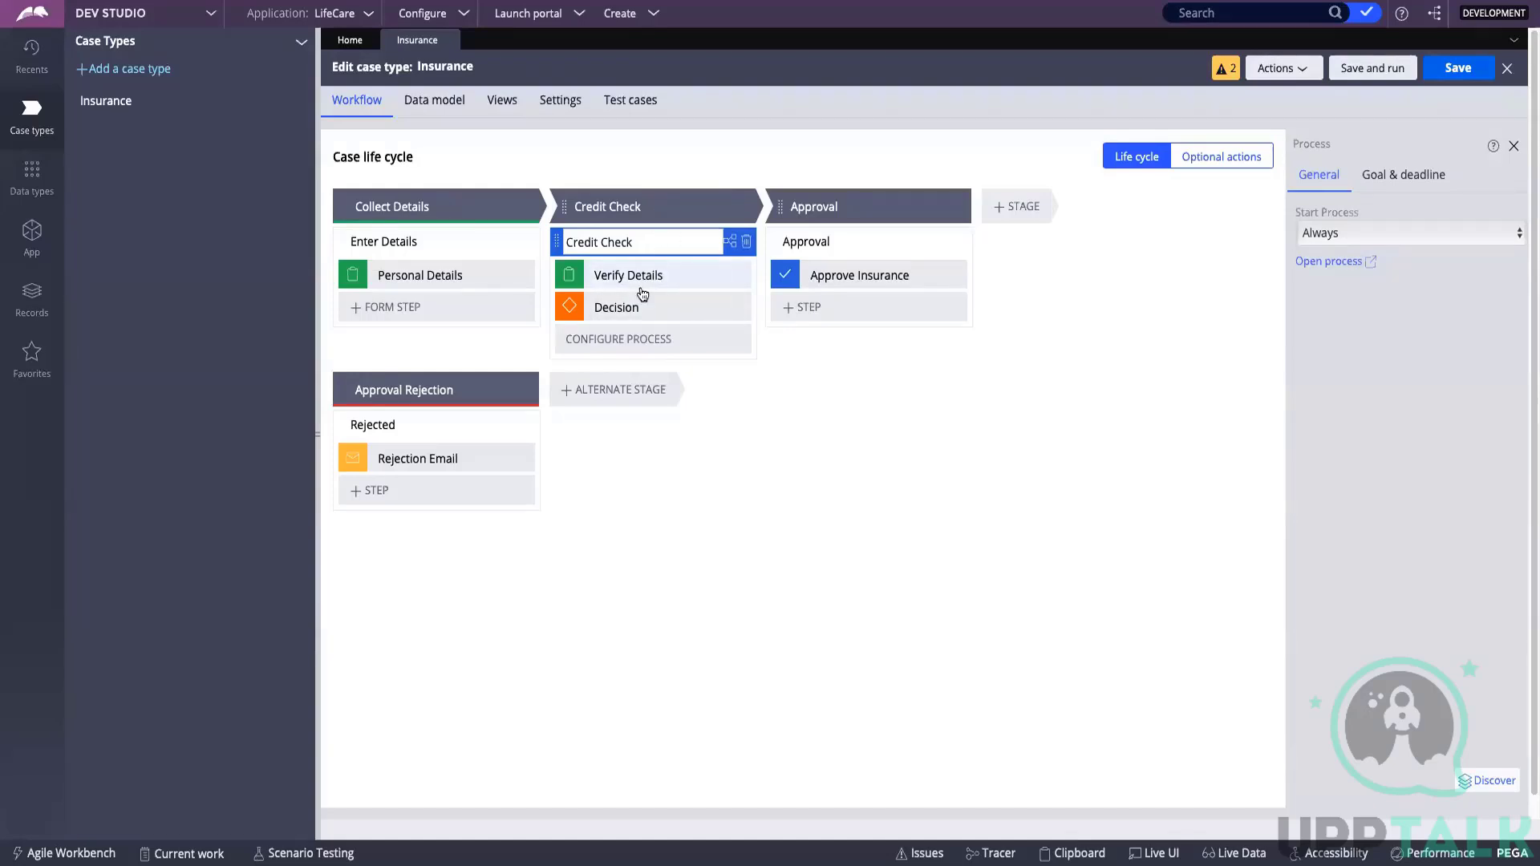
- Set the Approval stage to resolve the case when its processes are complete, and try to save the case type
double_click(871, 210)
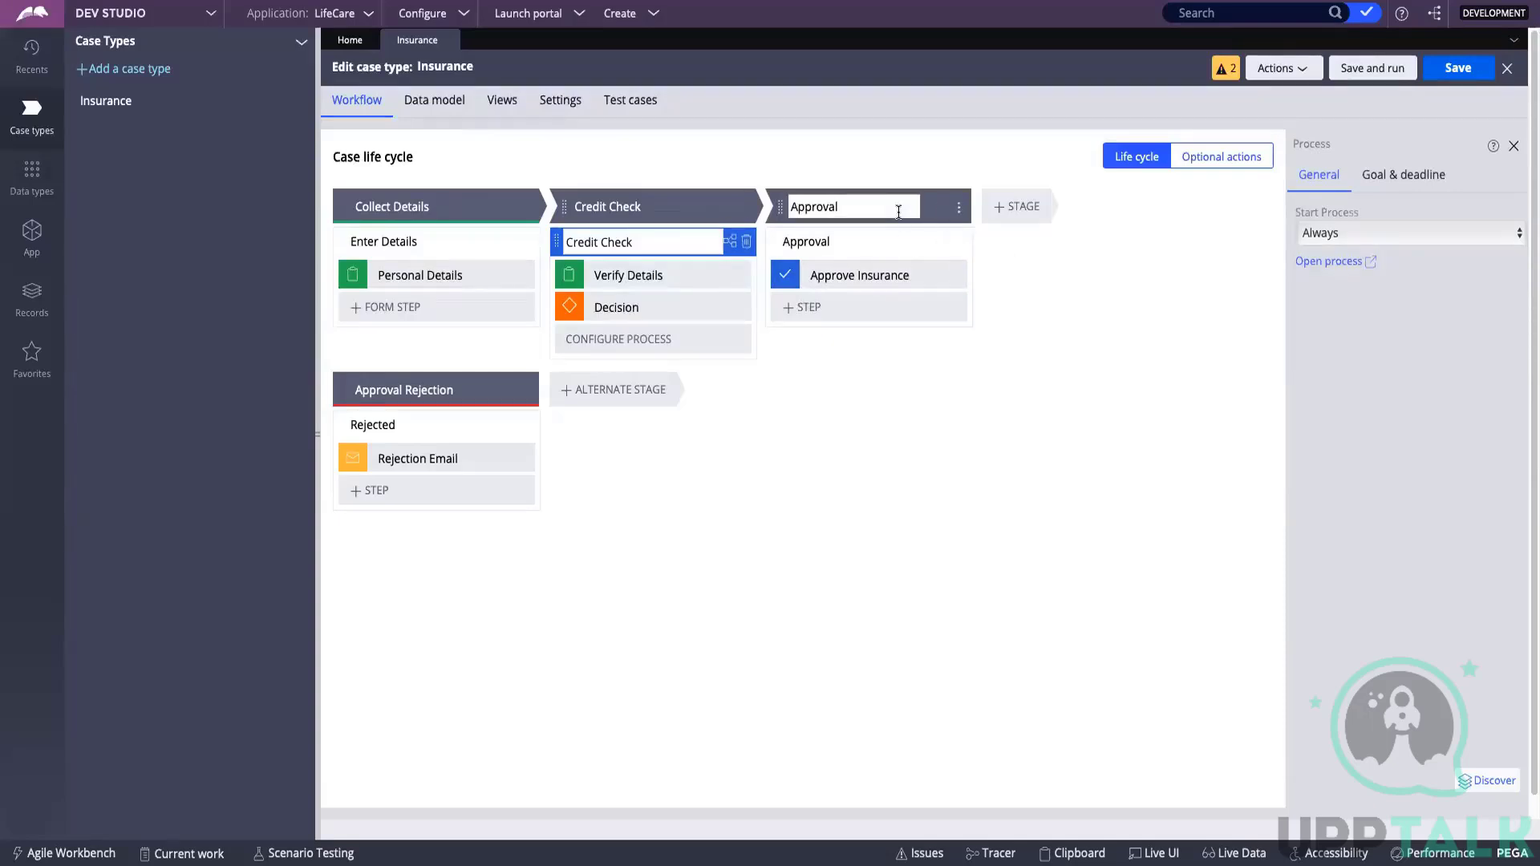
click(898, 212)
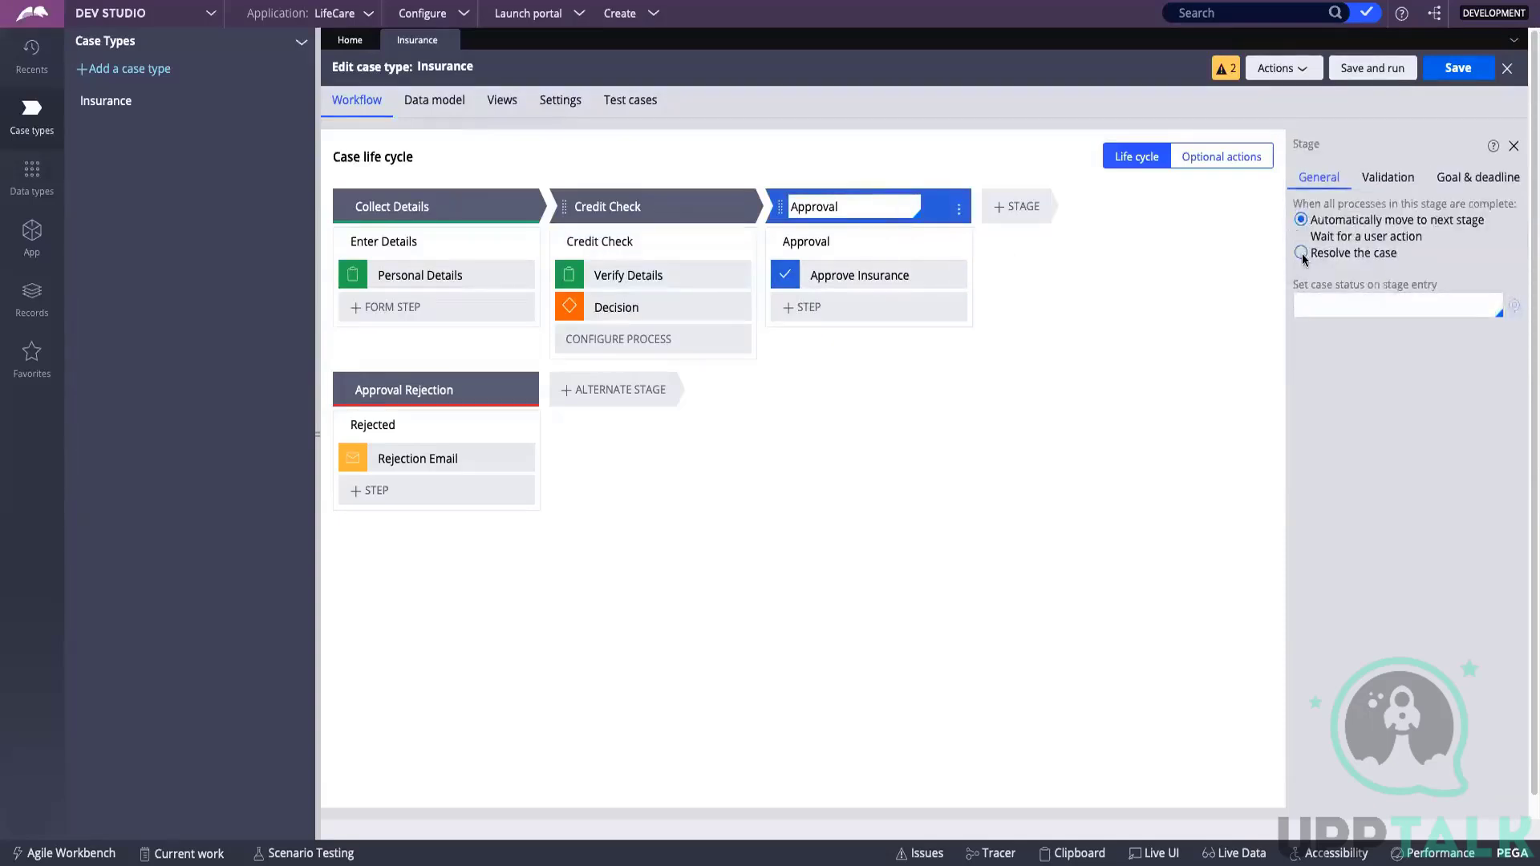
click(1301, 253)
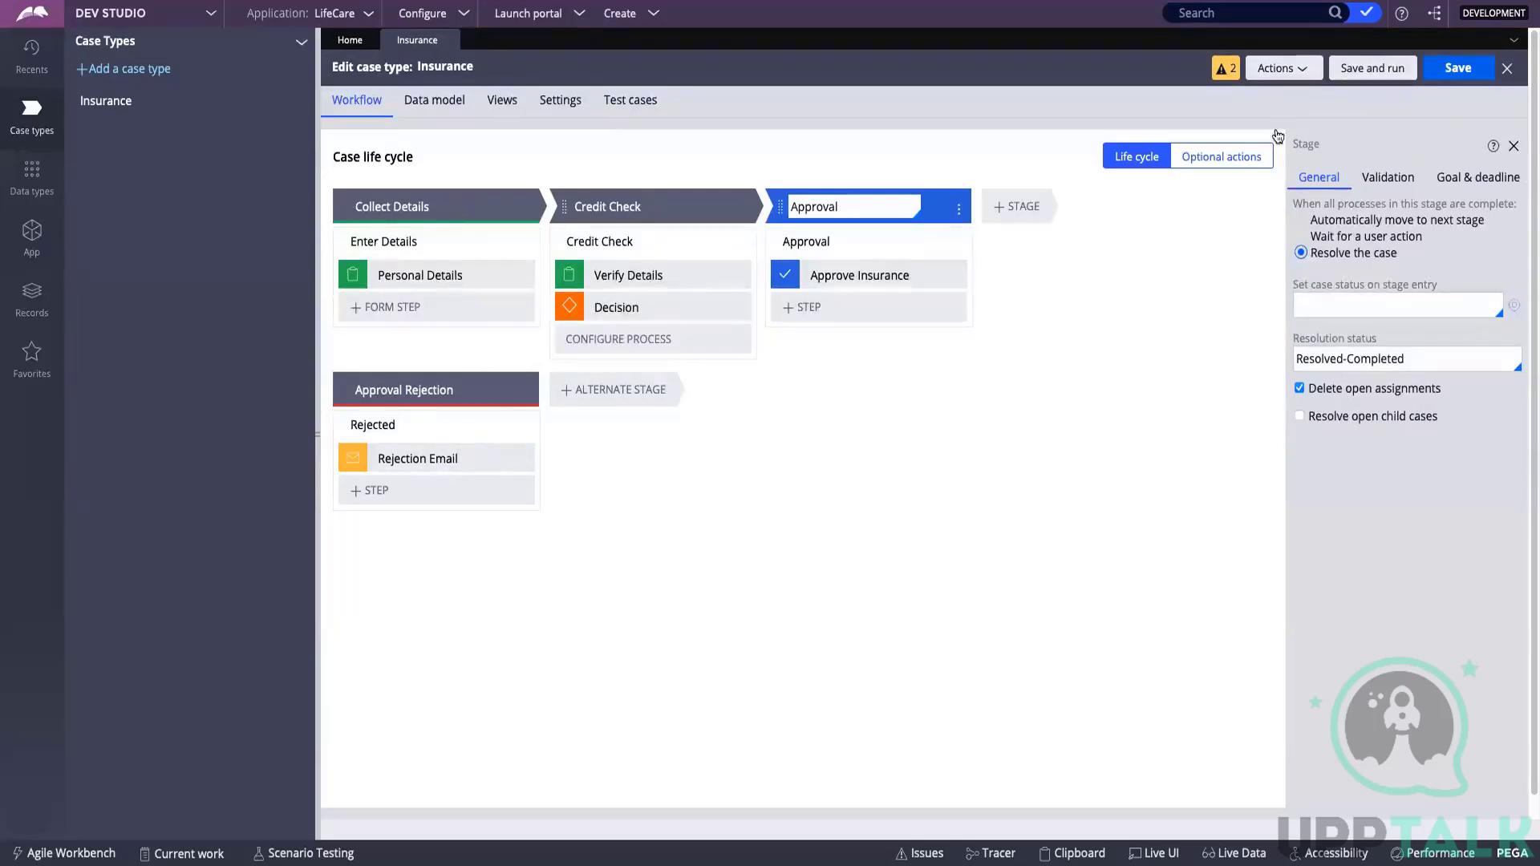
click(1457, 69)
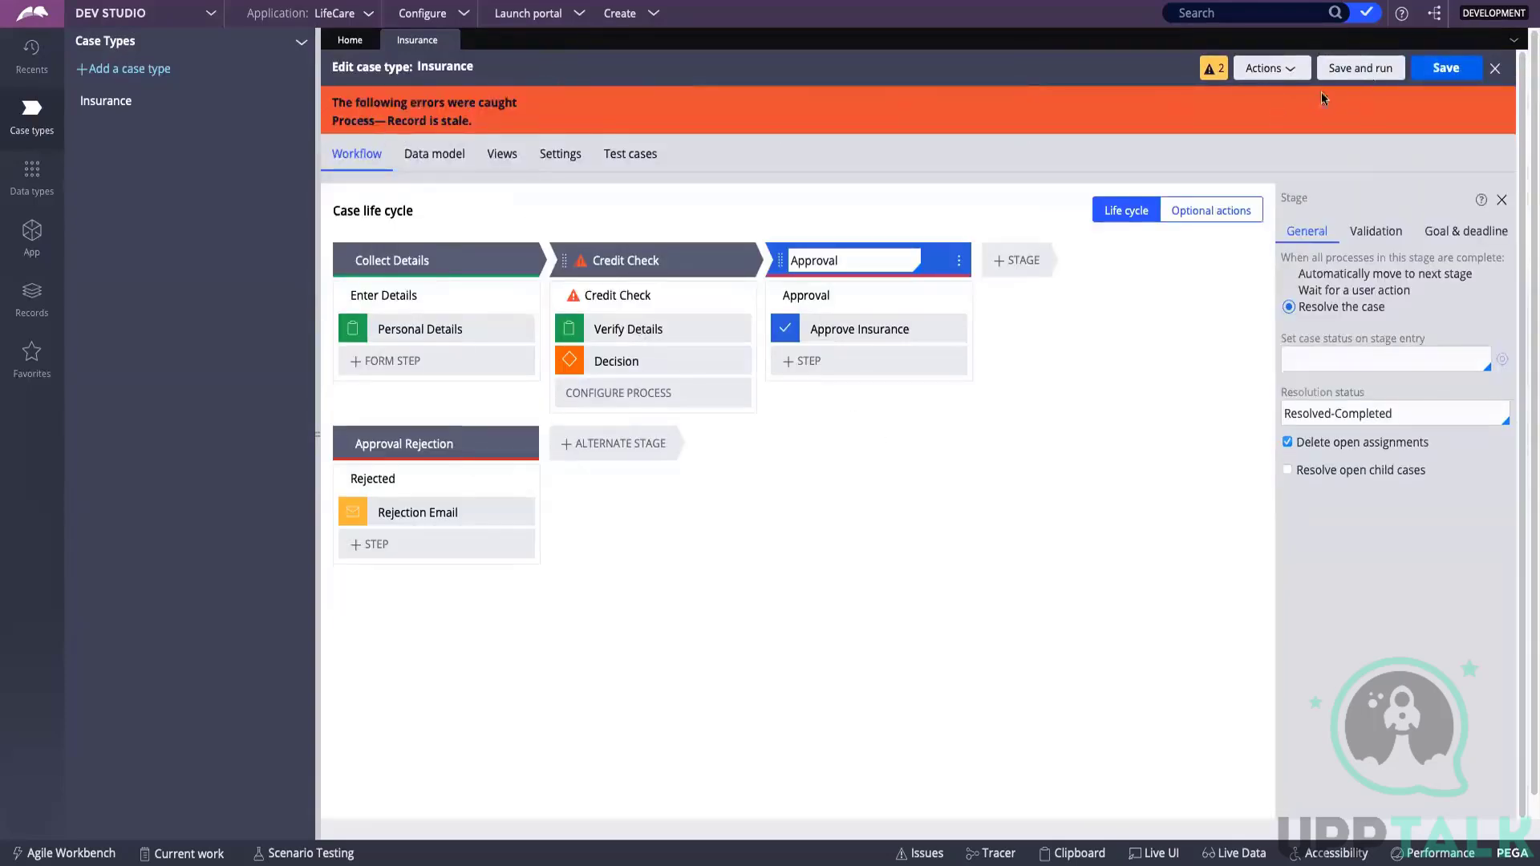
- Refresh the Insurance case type to load the updated Credit Check process, and save it
click(1259, 72)
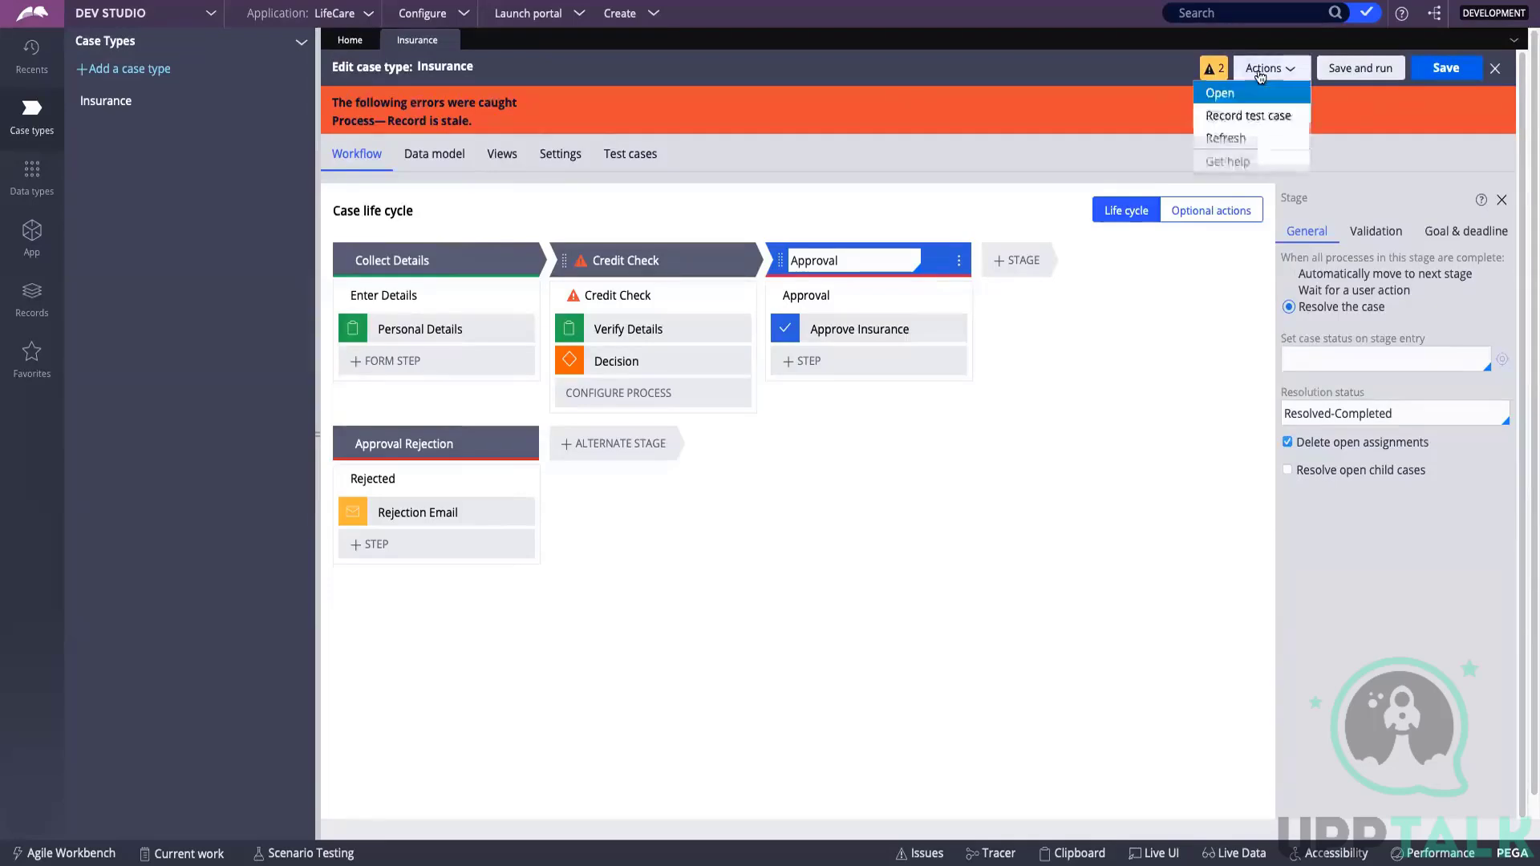
click(1251, 136)
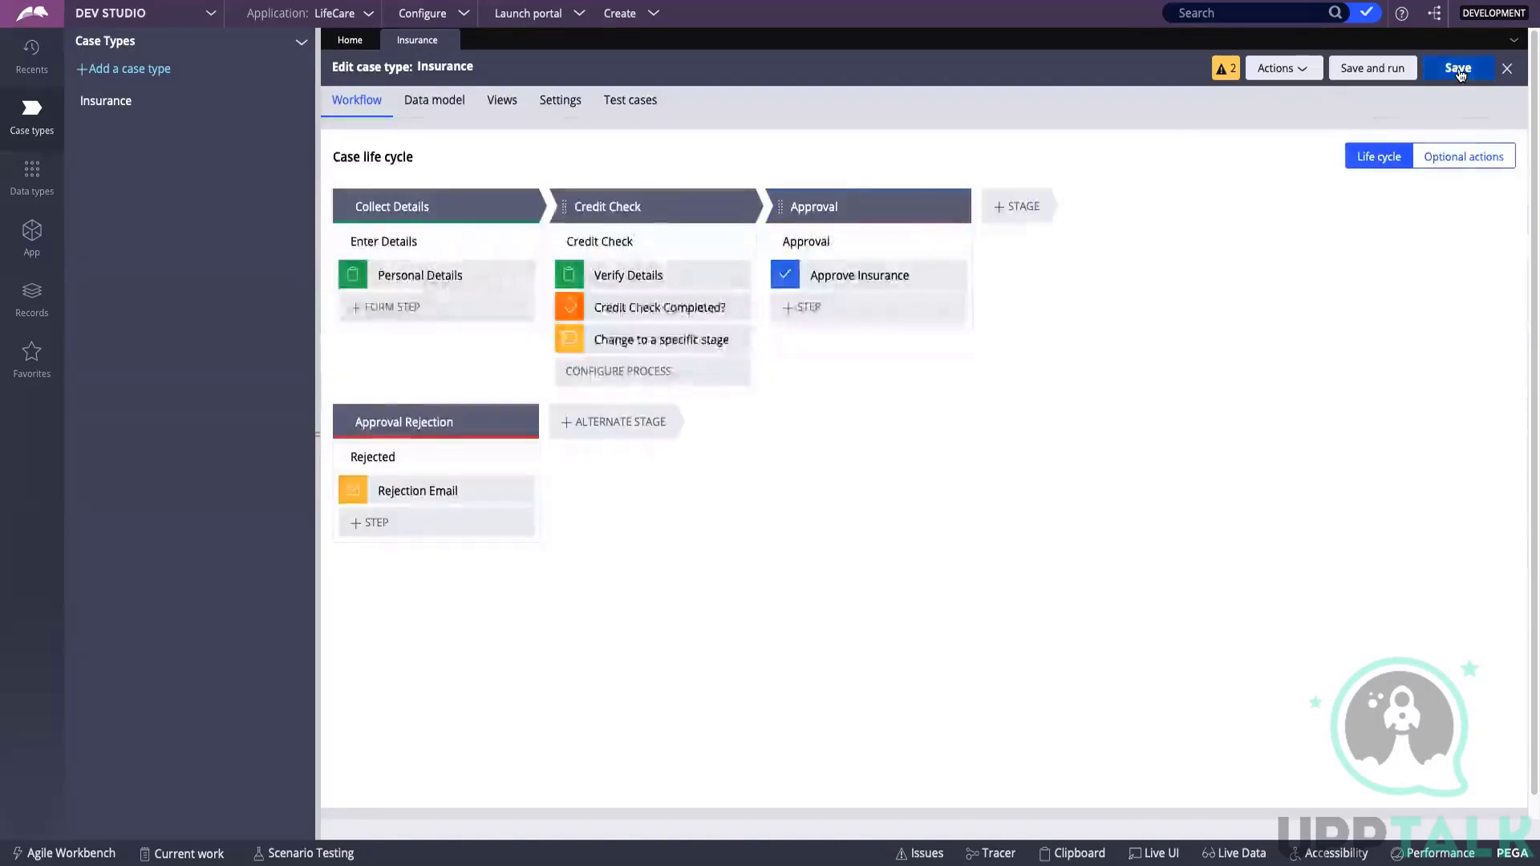
click(1458, 71)
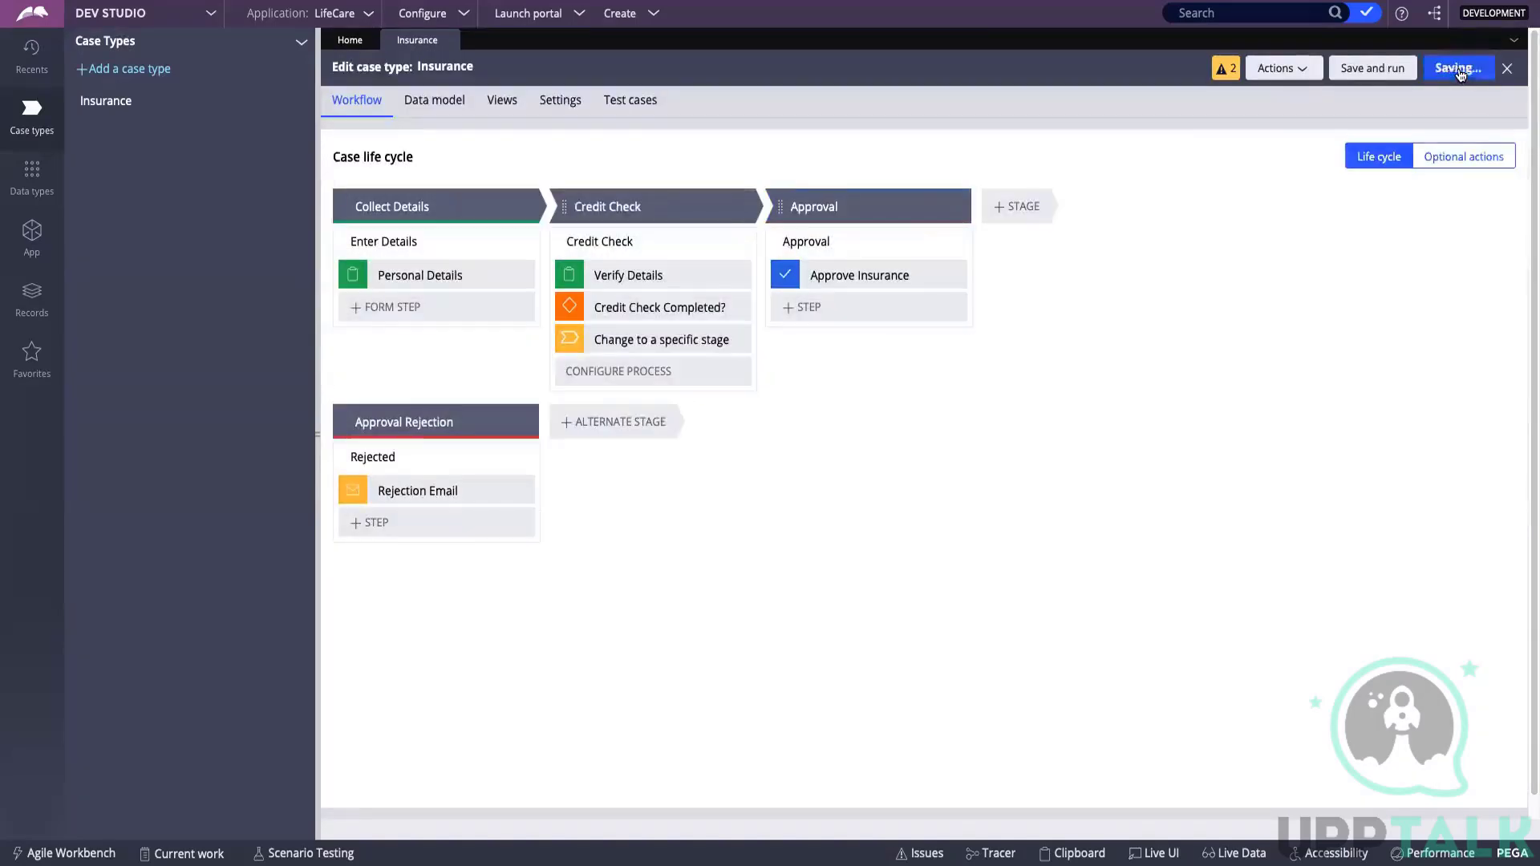